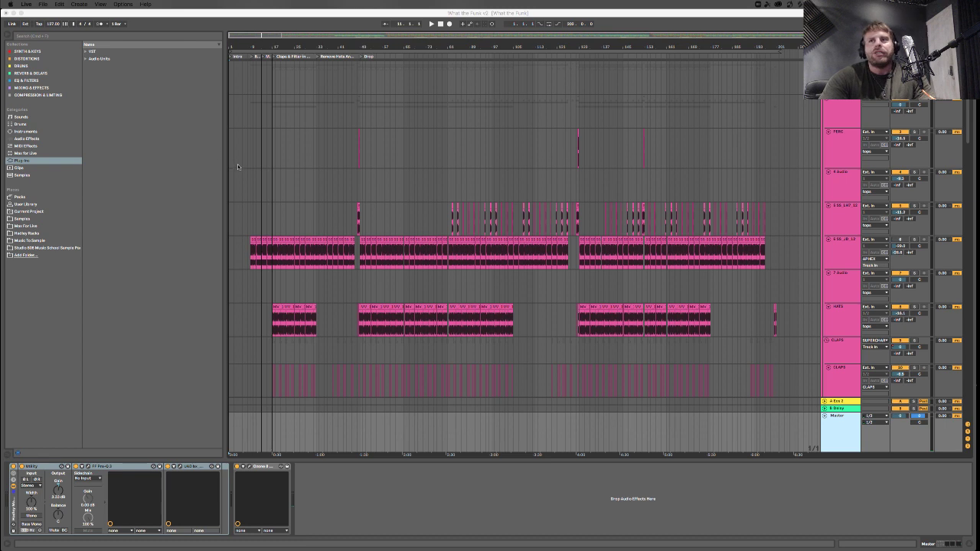
Look through all tracks of the arrangement, from the drum tracks down to the fx tracks.
{"action": "left_click", "coordinate": [268, 179]}
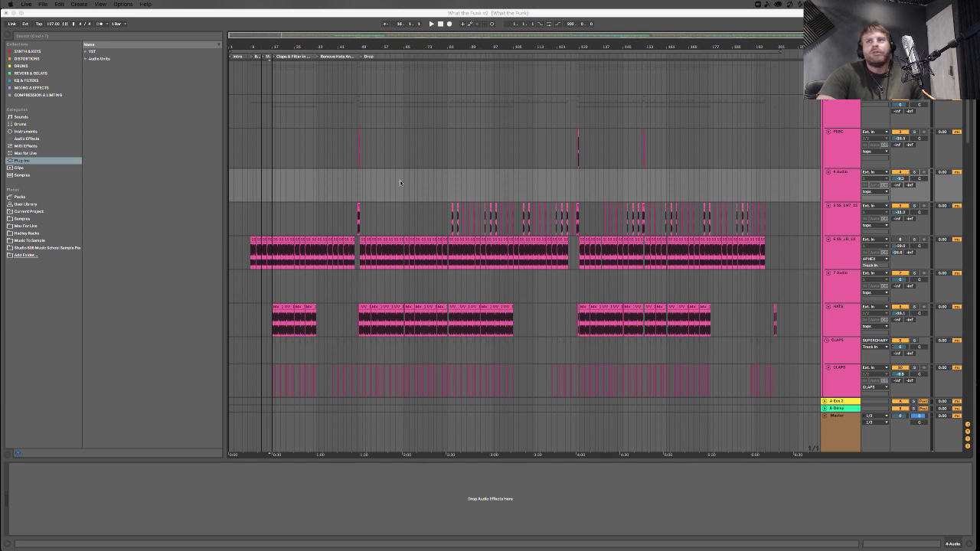
{"action": "left_click", "coordinate": [299, 191]}
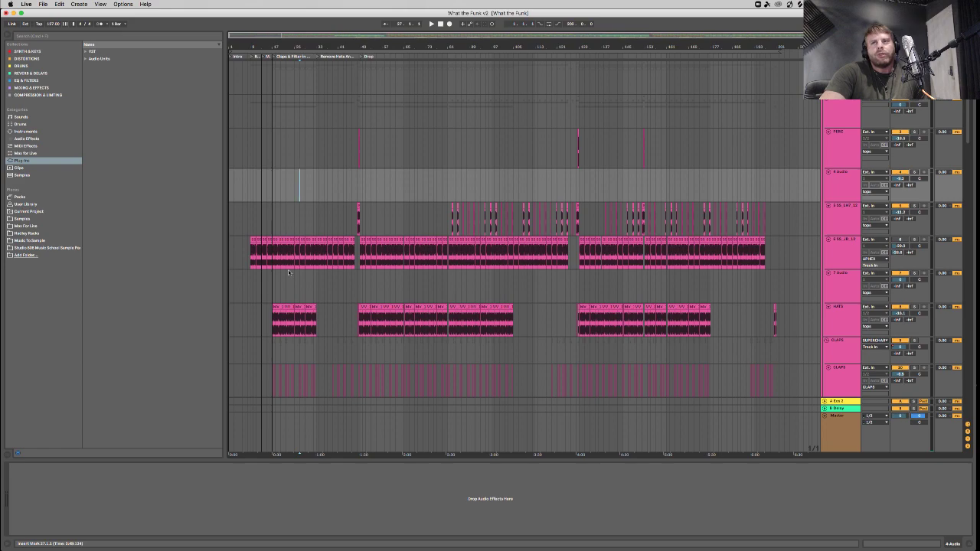
{"action": "scroll", "coordinate": [307, 244], "scroll_direction": "down", "scroll_amount": 5}
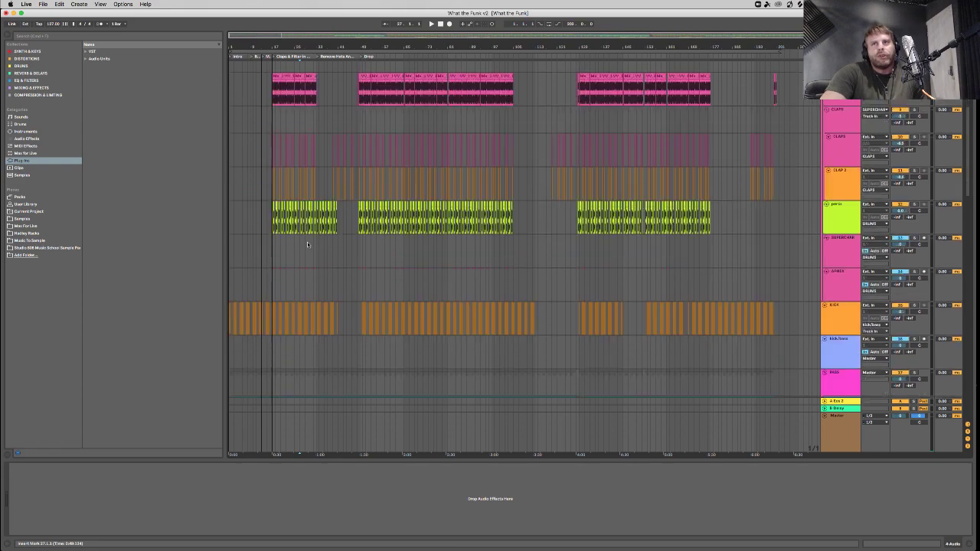
{"action": "scroll", "coordinate": [307, 244], "scroll_direction": "down", "scroll_amount": 15}
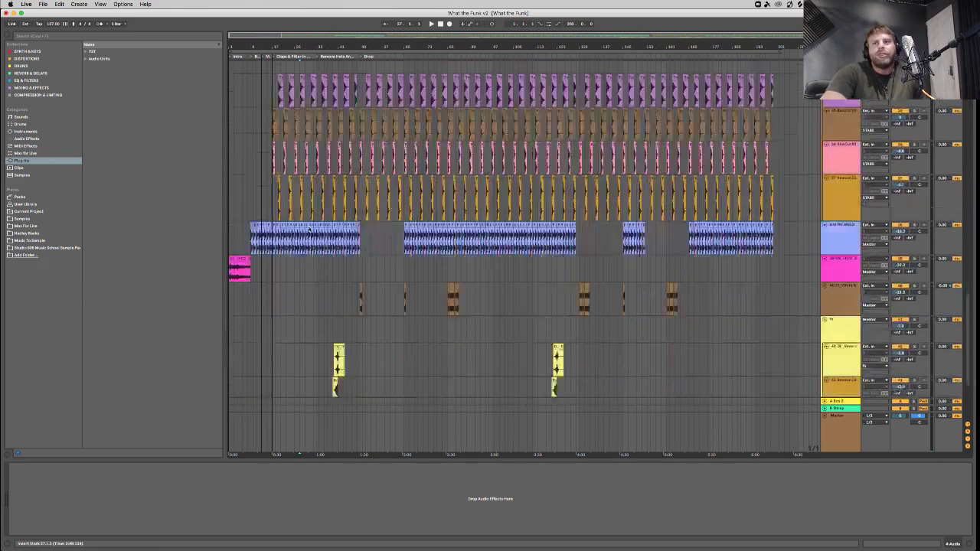
{"action": "scroll", "coordinate": [310, 229], "scroll_direction": "down", "scroll_amount": 4}
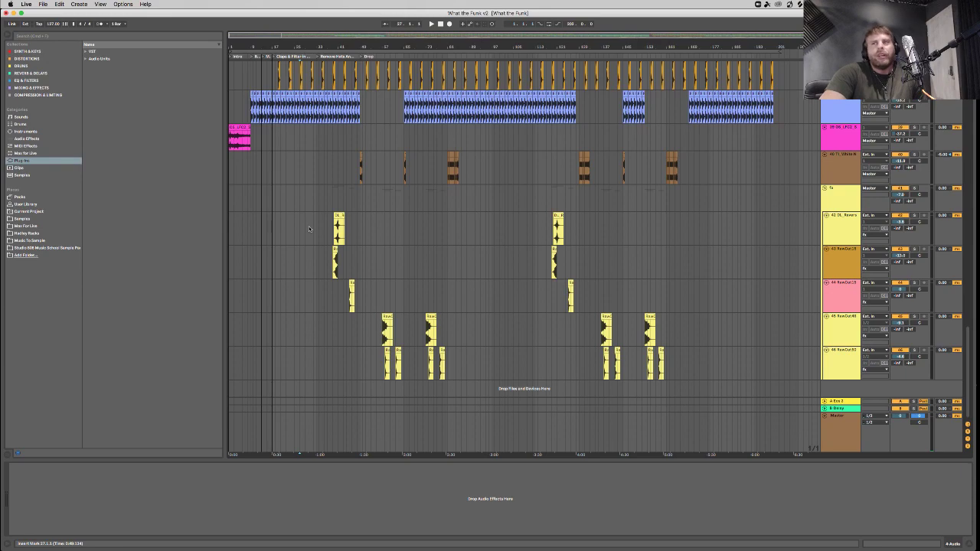
{"action": "scroll", "coordinate": [312, 253], "scroll_direction": "up", "scroll_amount": 20}
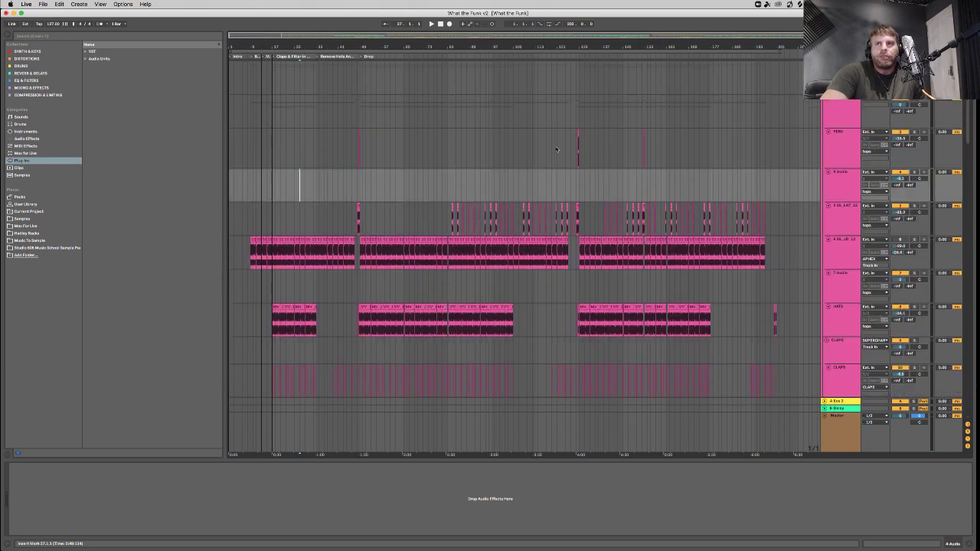
Hide the device view to give the arrangement tracks more vertical space.
{"action": "left_click", "coordinate": [968, 543]}
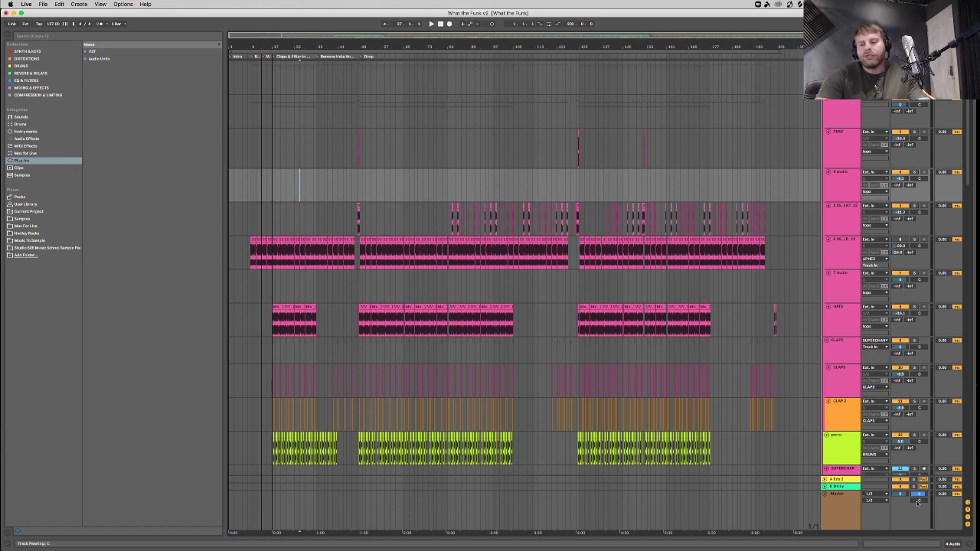
{"action": "scroll", "coordinate": [918, 501], "scroll_direction": "down", "scroll_amount": 5}
{"action": "scroll", "coordinate": [918, 501], "scroll_direction": "down", "scroll_amount": 3}
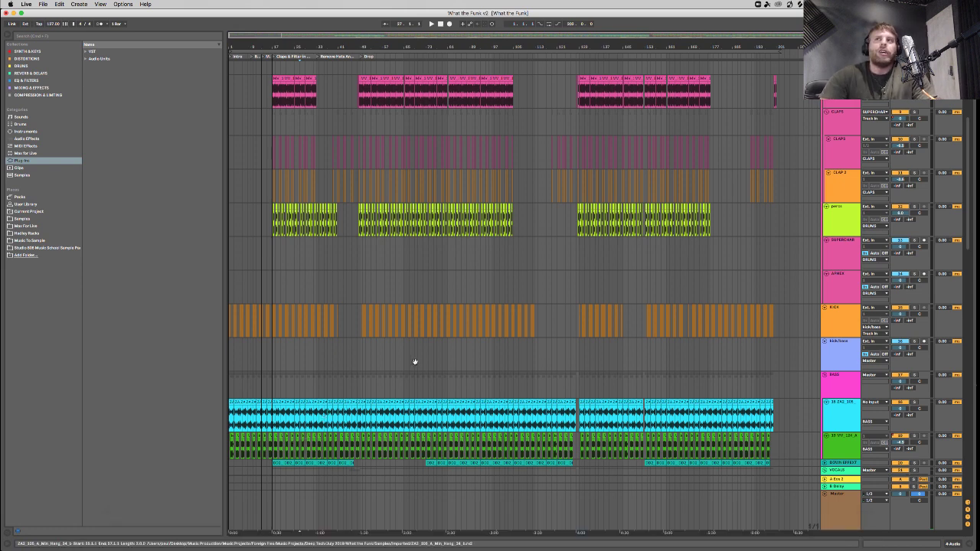
Play the arrangement from bar 1.
{"action": "left_click_drag", "start_coordinate": [308, 35], "coordinate": [276, 176]}
{"action": "left_click", "coordinate": [231, 193]}
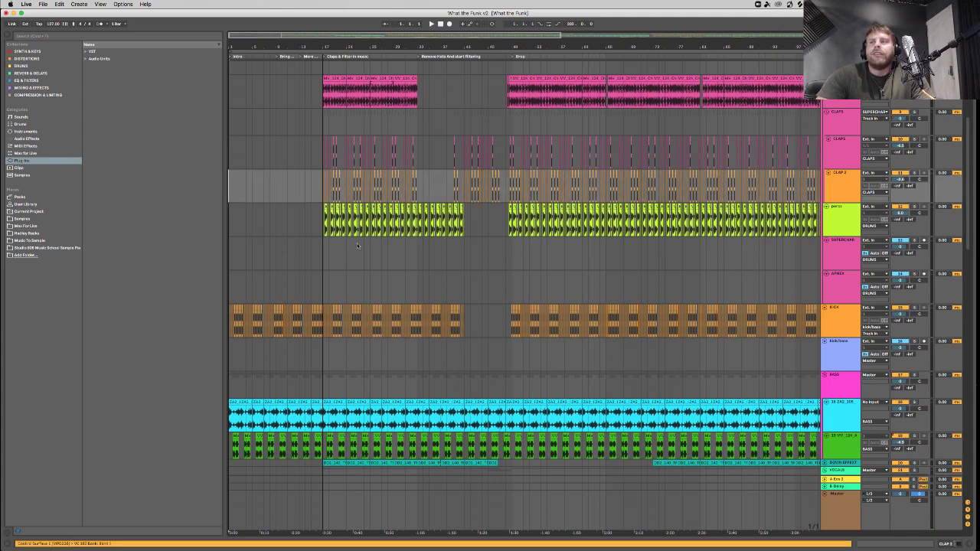
{"action": "scroll", "coordinate": [357, 245], "scroll_direction": "down", "scroll_amount": 10}
{"action": "scroll", "coordinate": [357, 244], "scroll_direction": "up", "scroll_amount": 10}
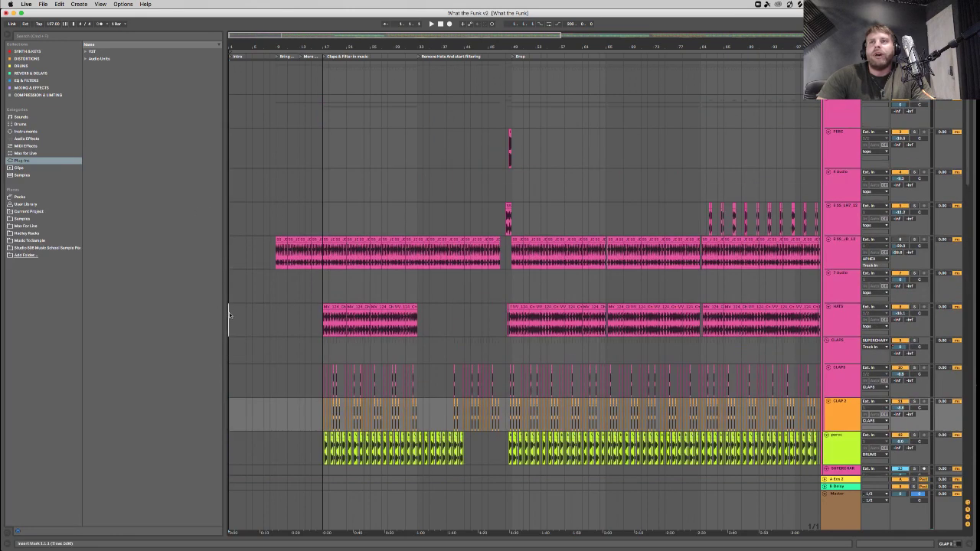
{"action": "left_click", "coordinate": [228, 314]}
{"action": "key", "text": "space"}
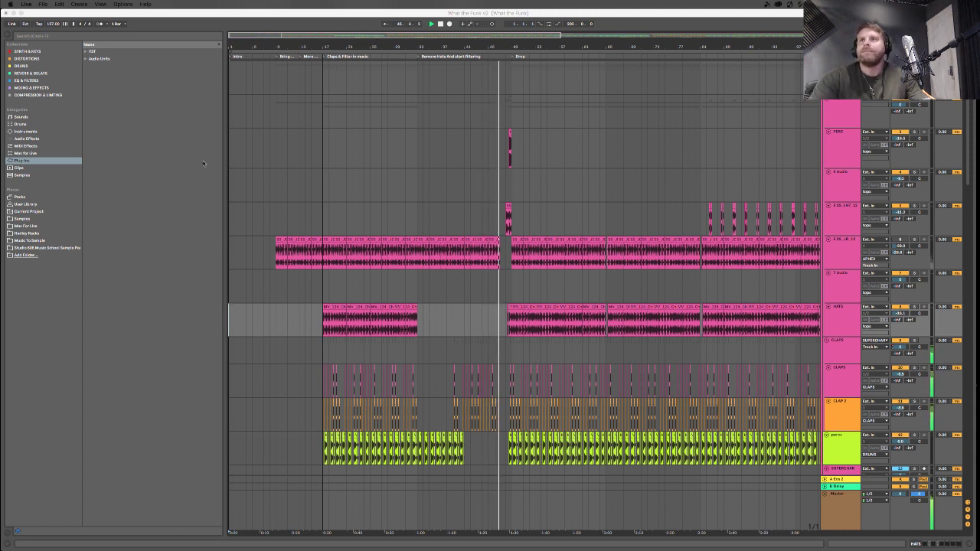
Delete the FF Pro-Q 3, Texture and SPL Transient Designer devices from the HATS track in Session View.
{"action": "left_click", "coordinate": [330, 12]}
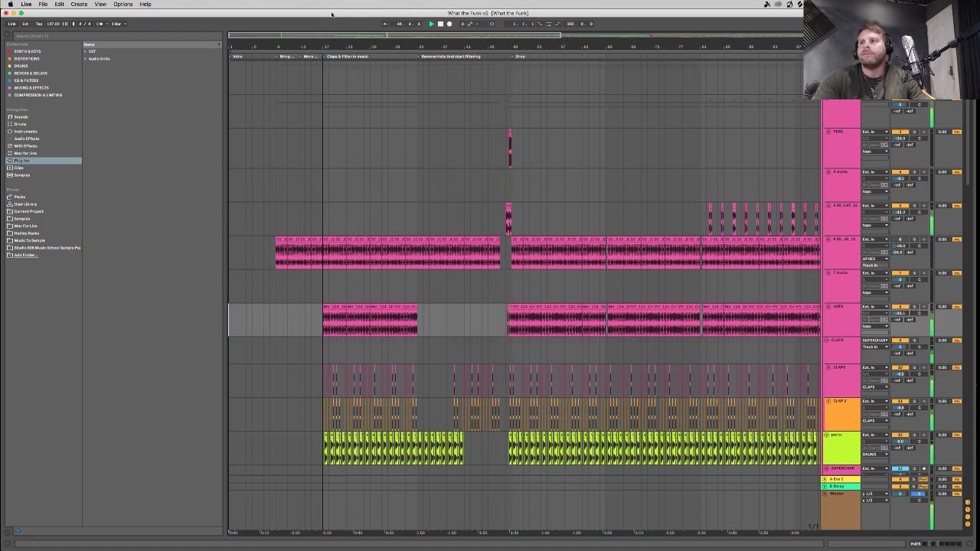
{"action": "scroll", "coordinate": [630, 261], "scroll_direction": "right", "scroll_amount": 5}
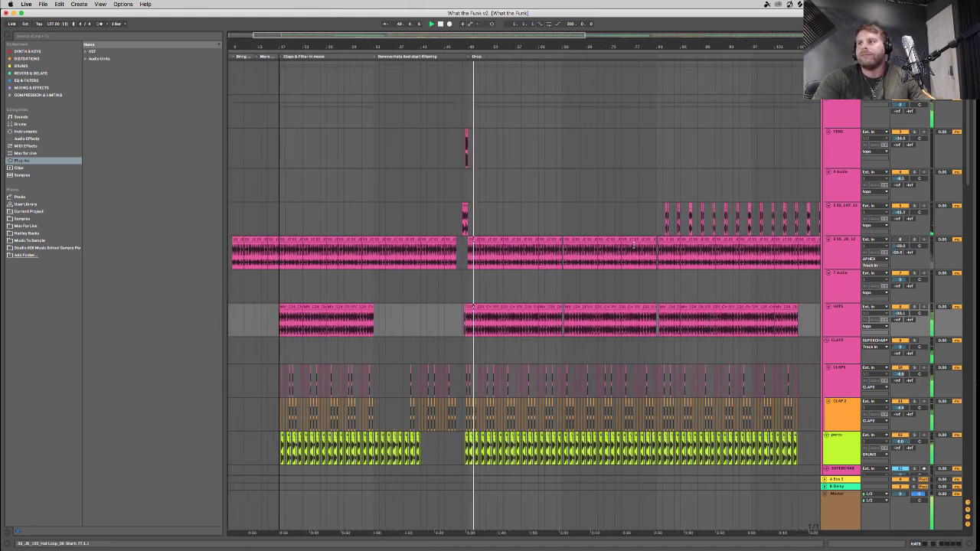
{"action": "key", "text": "Tab"}
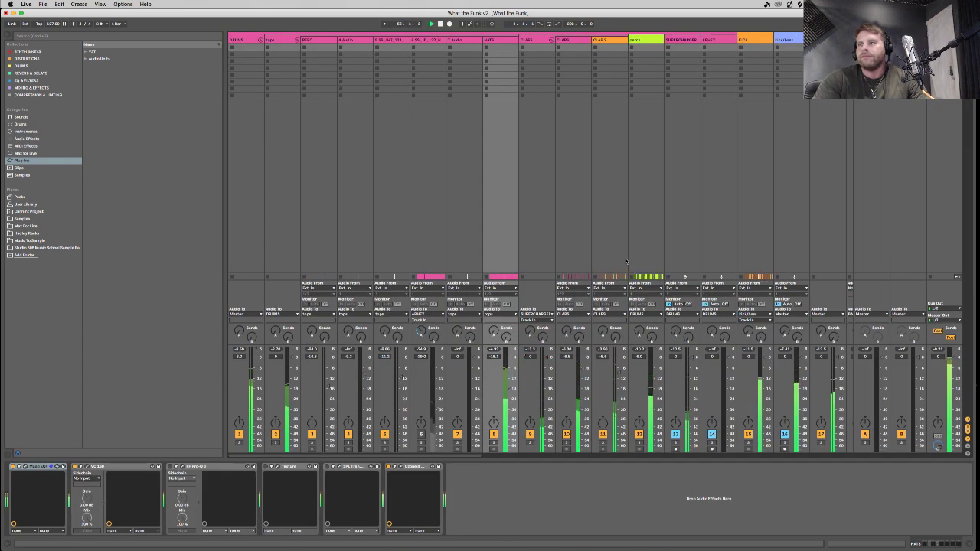
{"action": "scroll", "coordinate": [473, 358], "scroll_direction": "right", "scroll_amount": 1}
{"action": "left_click", "coordinate": [352, 466]}
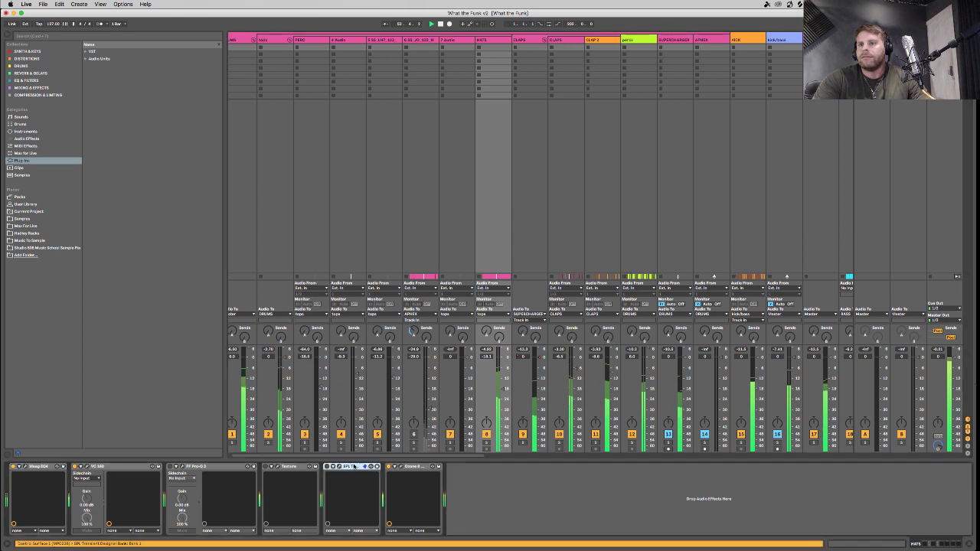
{"action": "left_click", "coordinate": [233, 467]}
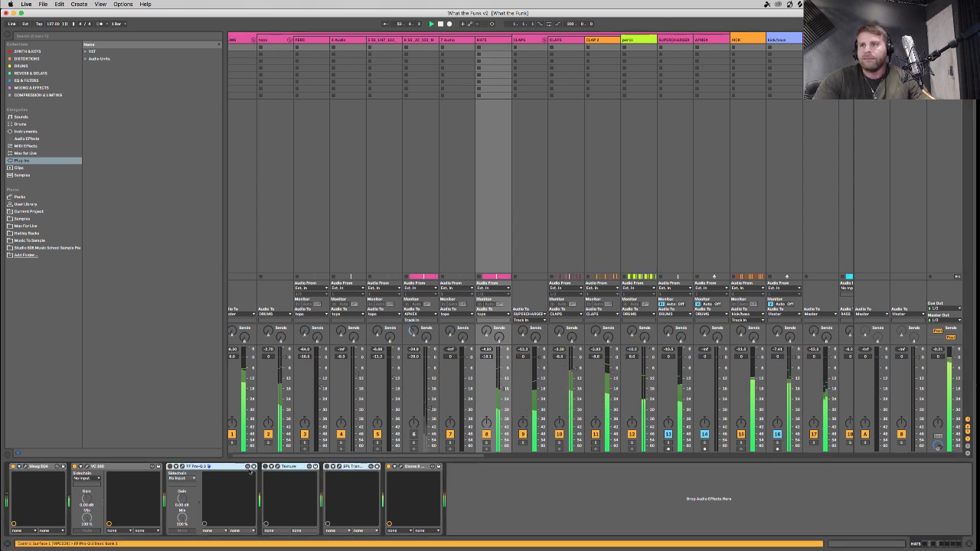
{"action": "key", "text": "Delete"}
Inspect the device chains of the CLAPS group, the DRUMS group and the Master track, and return to the arrangement.
{"action": "left_click", "coordinate": [528, 39]}
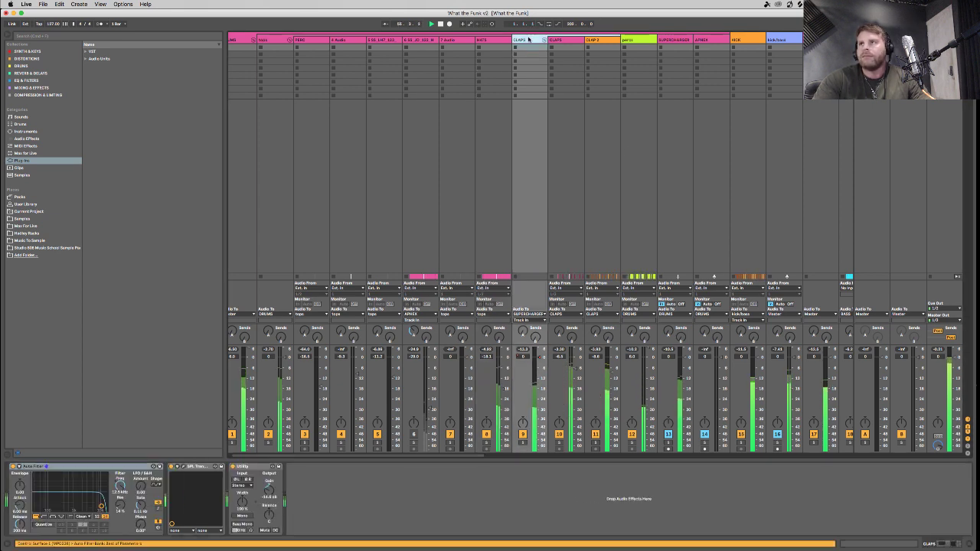
{"action": "left_click", "coordinate": [241, 41]}
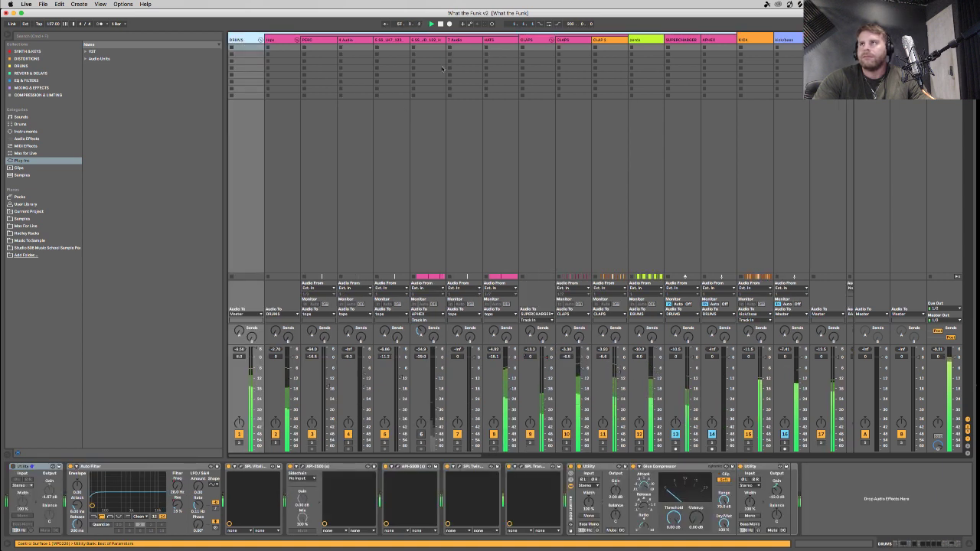
{"action": "left_click", "coordinate": [938, 447]}
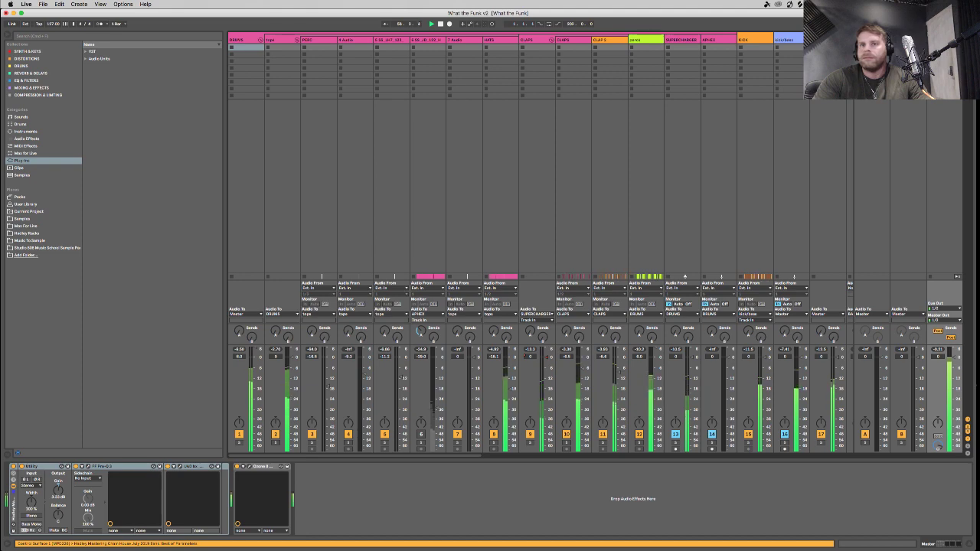
{"action": "key", "text": "Tab"}
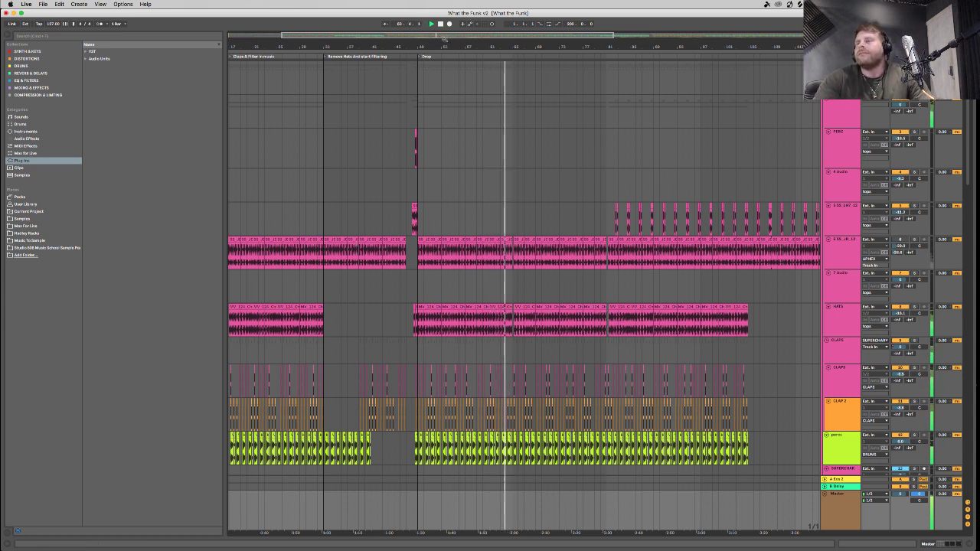
Examine how the drum, bass, vocal, melodic and fx clips are laid out across the arrangement during playback.
{"action": "left_click_drag", "start_coordinate": [436, 38], "coordinate": [463, 38]}
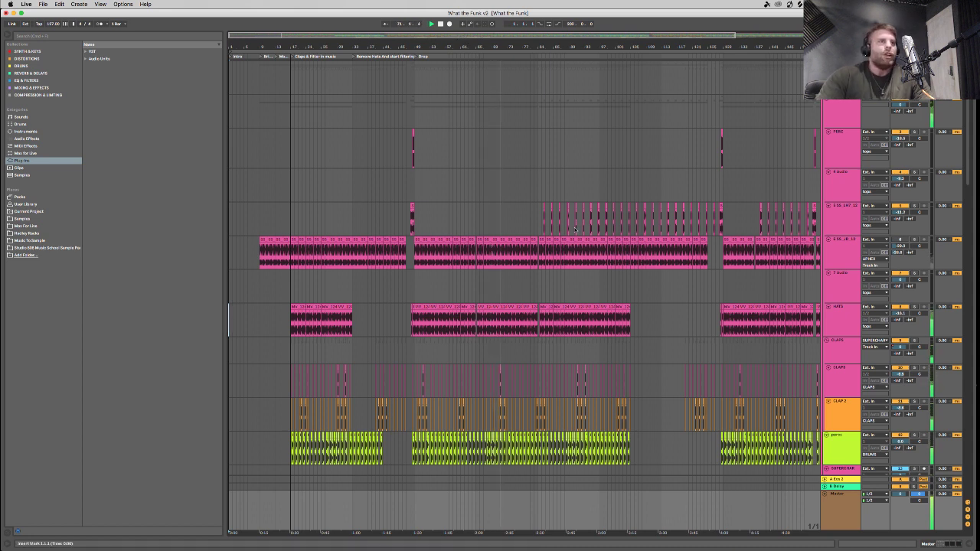
{"action": "left_click", "coordinate": [501, 253]}
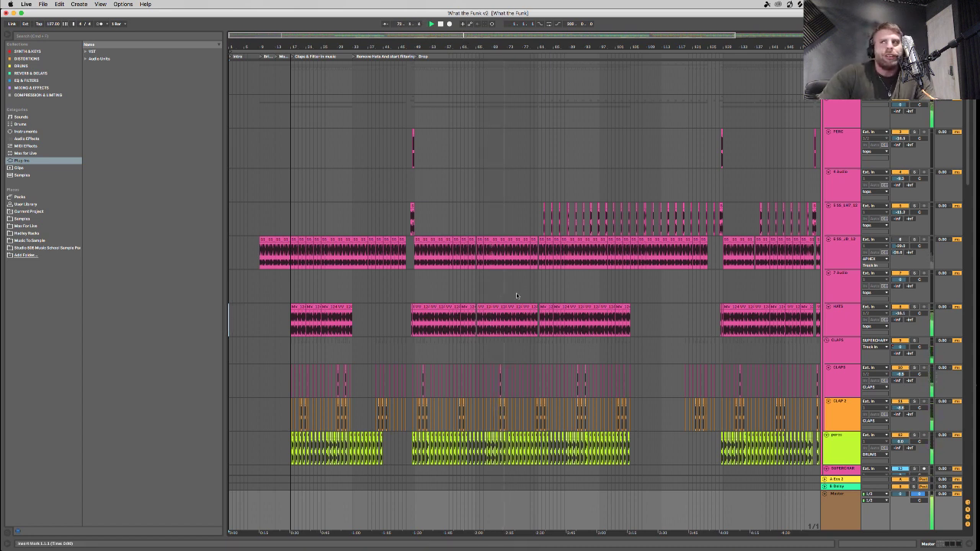
{"action": "scroll", "coordinate": [593, 345], "scroll_direction": "down", "scroll_amount": 5}
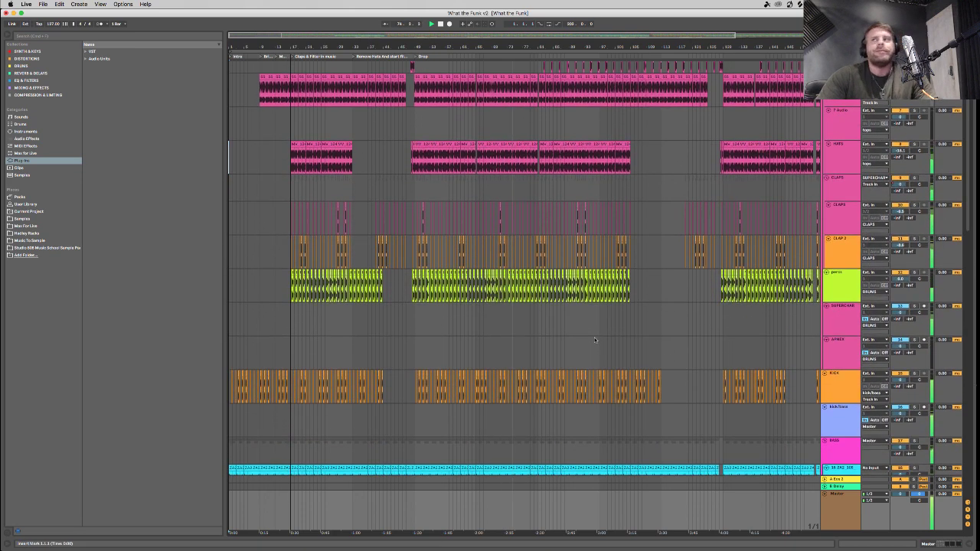
{"action": "scroll", "coordinate": [593, 345], "scroll_direction": "down", "scroll_amount": 4}
{"action": "scroll", "coordinate": [589, 345], "scroll_direction": "down", "scroll_amount": 7}
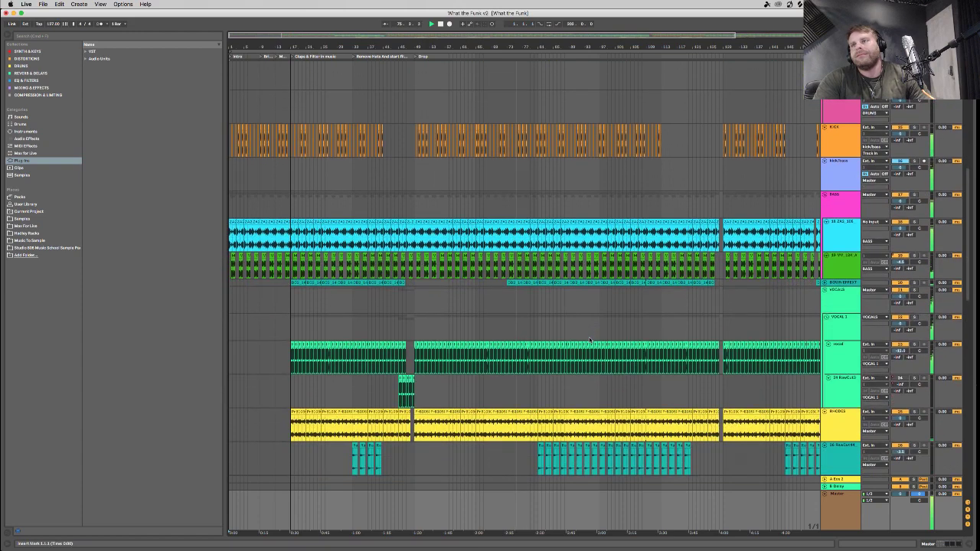
{"action": "scroll", "coordinate": [593, 344], "scroll_direction": "down", "scroll_amount": 6}
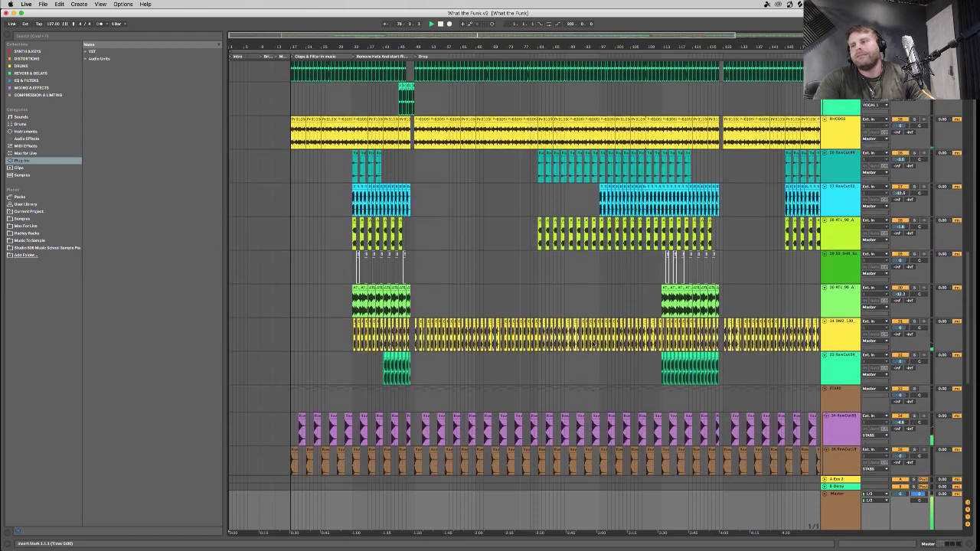
{"action": "scroll", "coordinate": [593, 345], "scroll_direction": "down", "scroll_amount": 5}
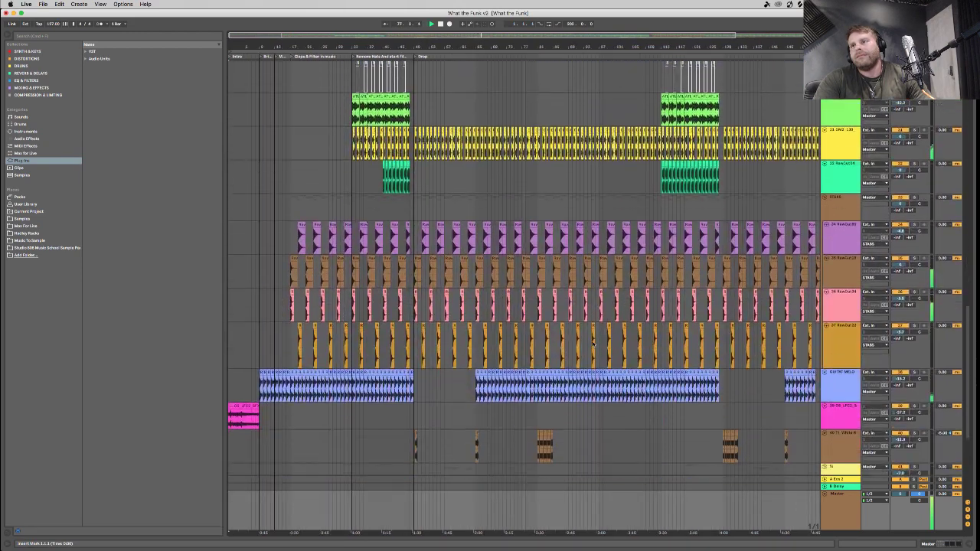
{"action": "scroll", "coordinate": [593, 343], "scroll_direction": "down", "scroll_amount": 1}
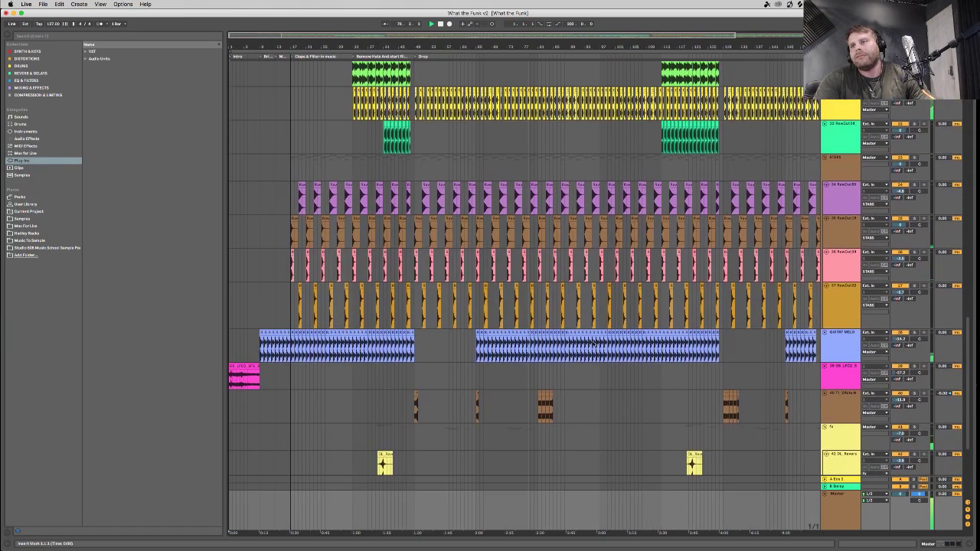
Examine the clips following the playhead through the drop, roughly bars 63 to 112, across all tracks.
{"action": "left_click_drag", "start_coordinate": [495, 31], "coordinate": [536, 138]}
{"action": "scroll", "coordinate": [577, 179], "scroll_direction": "up", "scroll_amount": 5}
{"action": "scroll", "coordinate": [576, 179], "scroll_direction": "up", "scroll_amount": 10}
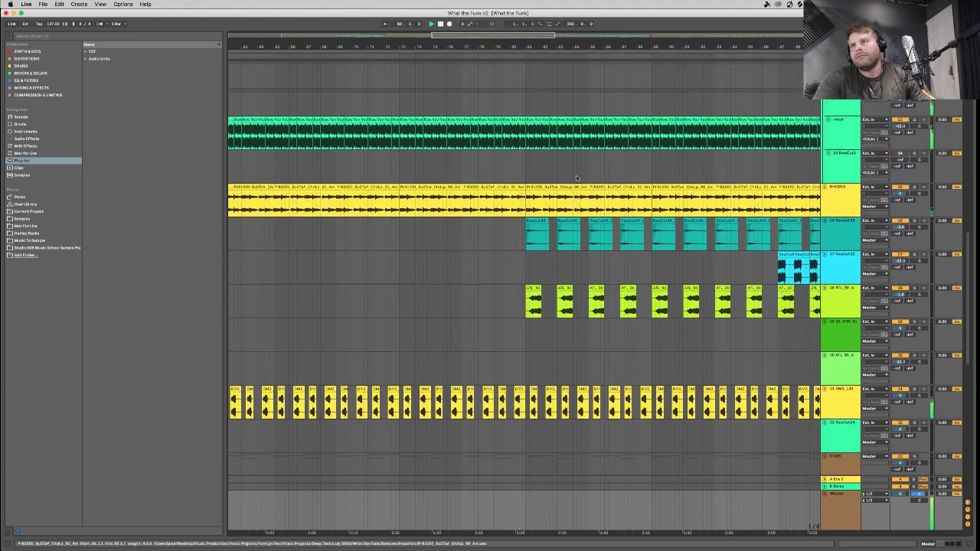
{"action": "scroll", "coordinate": [576, 182], "scroll_direction": "down", "scroll_amount": 15}
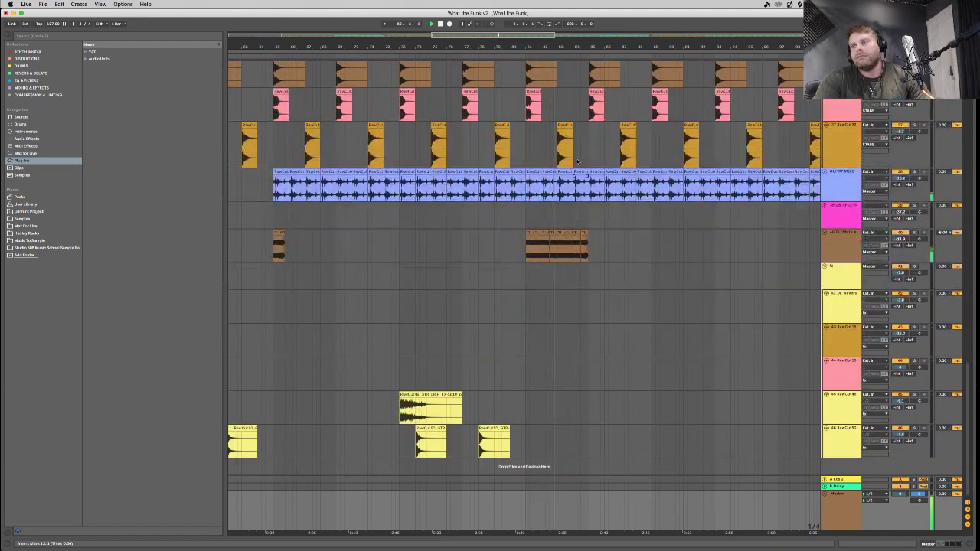
{"action": "scroll", "coordinate": [692, 214], "scroll_direction": "up", "scroll_amount": 12}
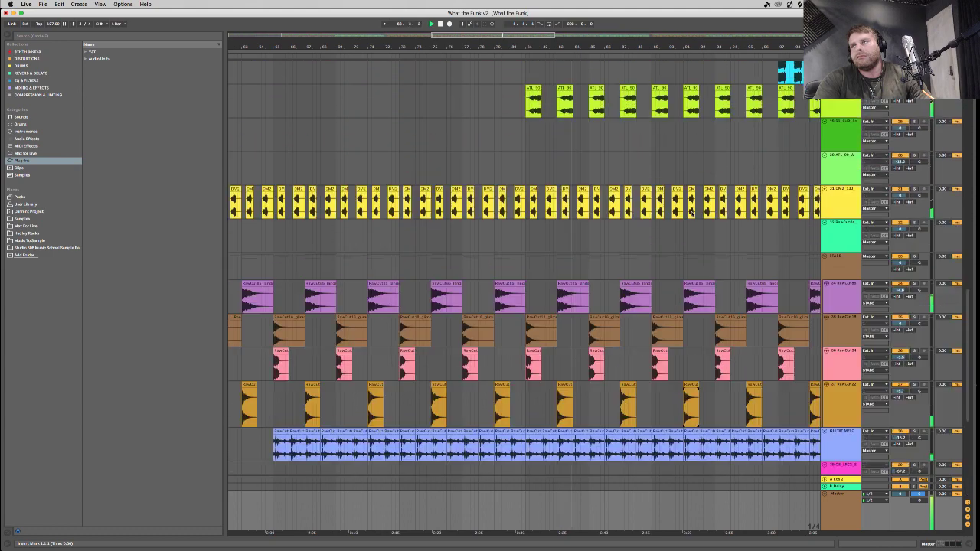
{"action": "scroll", "coordinate": [693, 215], "scroll_direction": "up", "scroll_amount": 12}
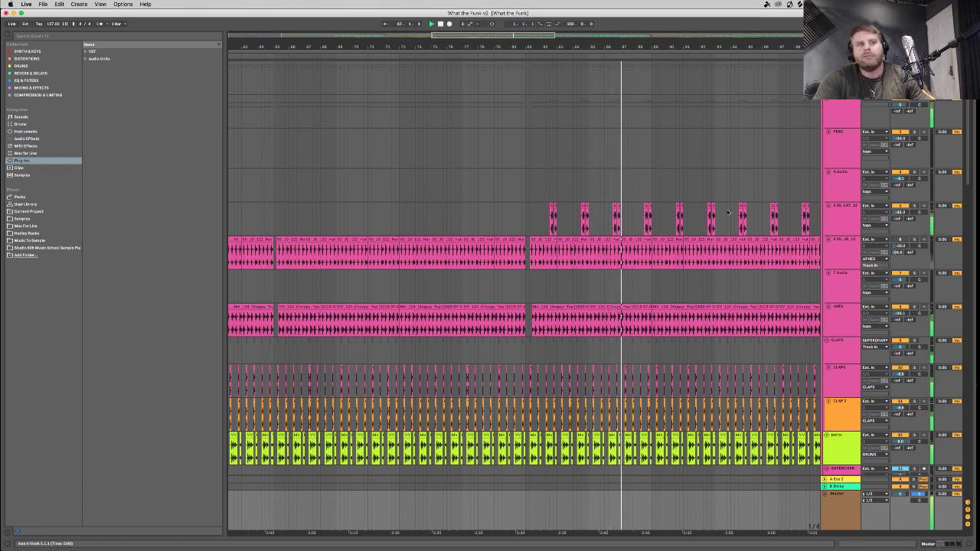
{"action": "scroll", "coordinate": [727, 213], "scroll_direction": "right", "scroll_amount": 10}
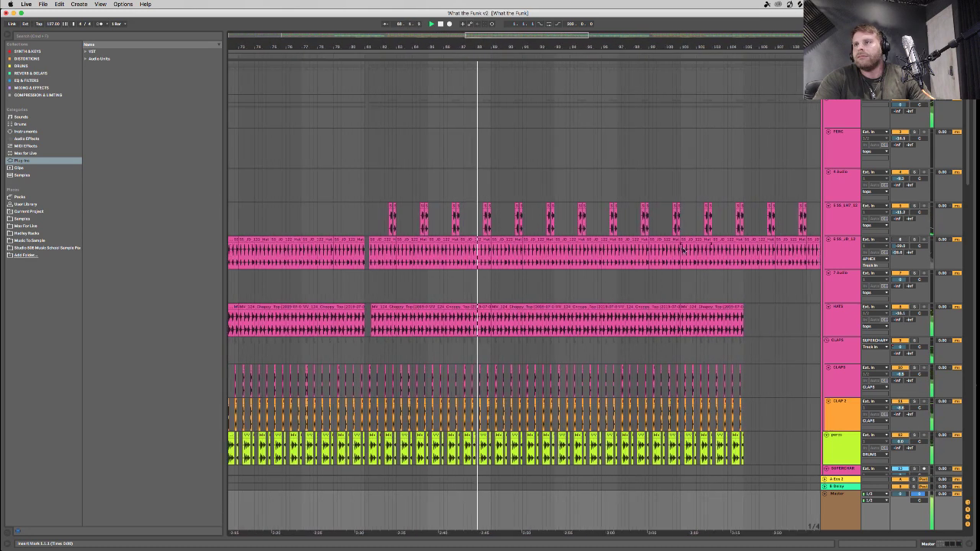
{"action": "scroll", "coordinate": [659, 251], "scroll_direction": "right", "scroll_amount": 3}
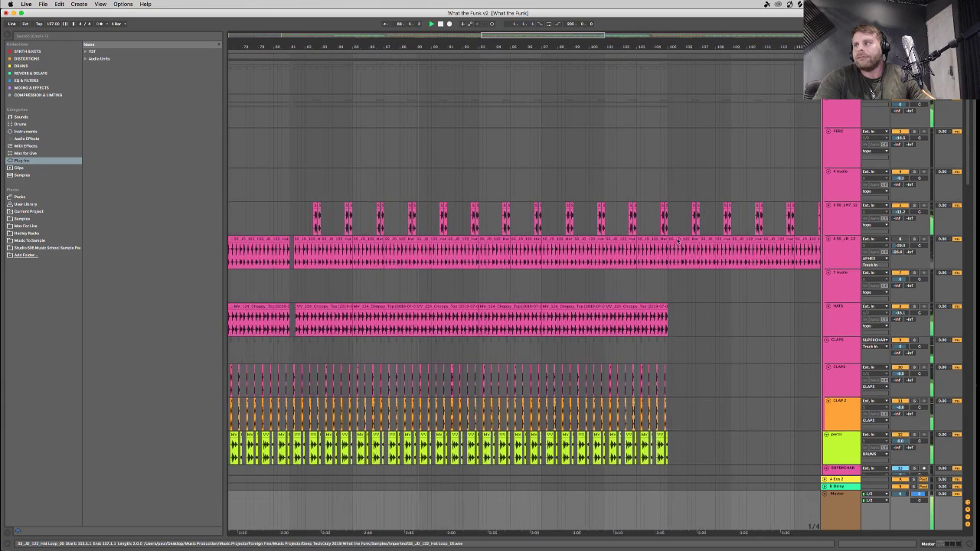
{"action": "scroll", "coordinate": [677, 242], "scroll_direction": "down", "scroll_amount": 3}
{"action": "scroll", "coordinate": [677, 241], "scroll_direction": "down", "scroll_amount": 2}
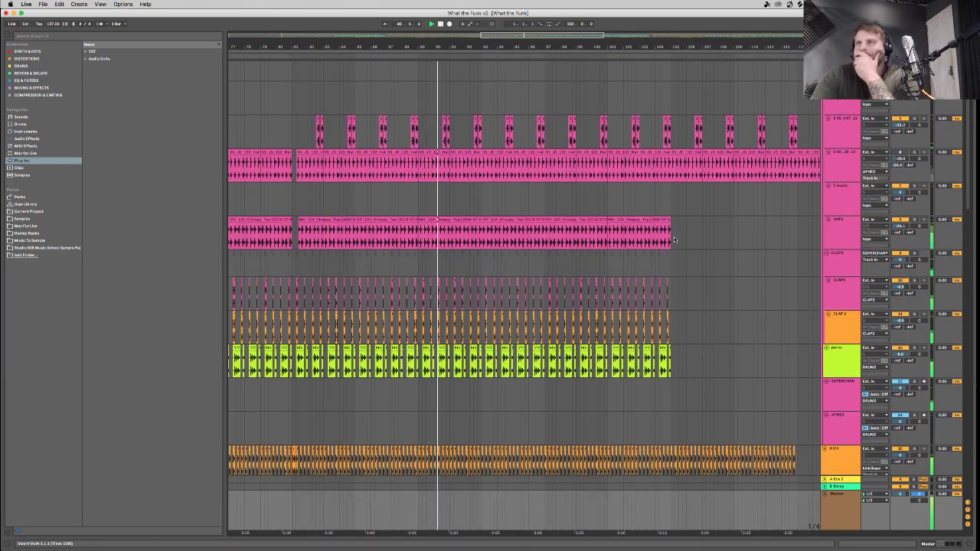
{"action": "scroll", "coordinate": [675, 240], "scroll_direction": "down", "scroll_amount": 12}
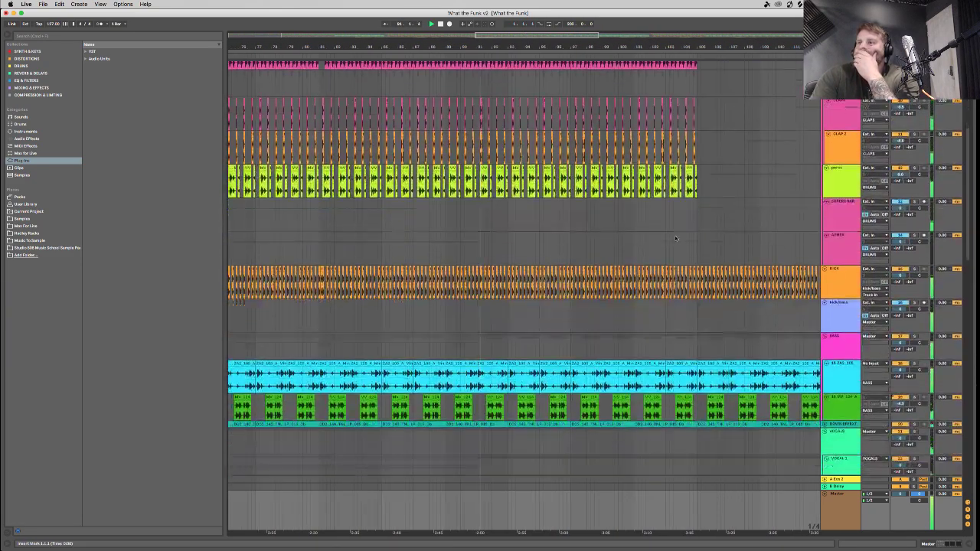
Examine the drum, bass, vocal and melodic clips following the playhead through the breakdown and second drop, roughly bars 96 to 145.
{"action": "scroll", "coordinate": [676, 239], "scroll_direction": "down", "scroll_amount": 10}
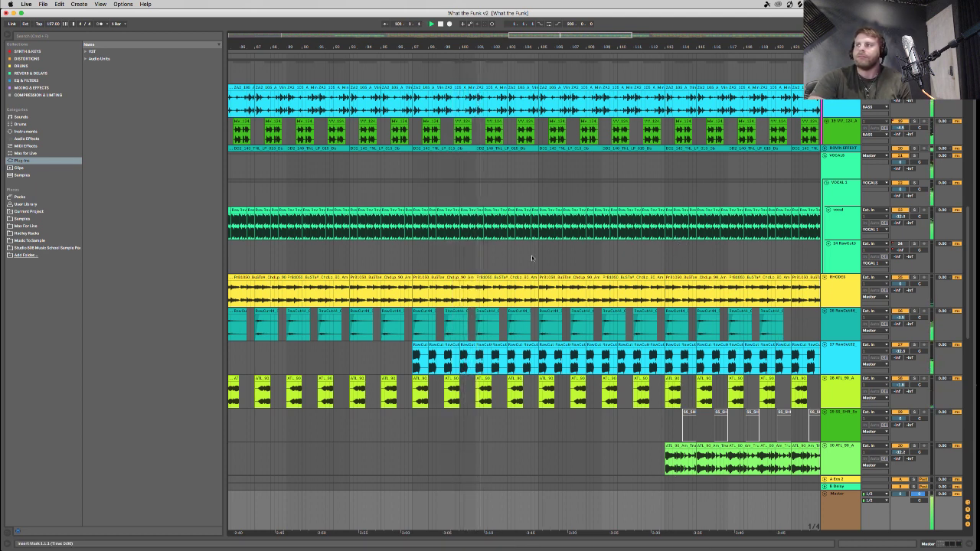
{"action": "scroll", "coordinate": [531, 258], "scroll_direction": "up", "scroll_amount": 15}
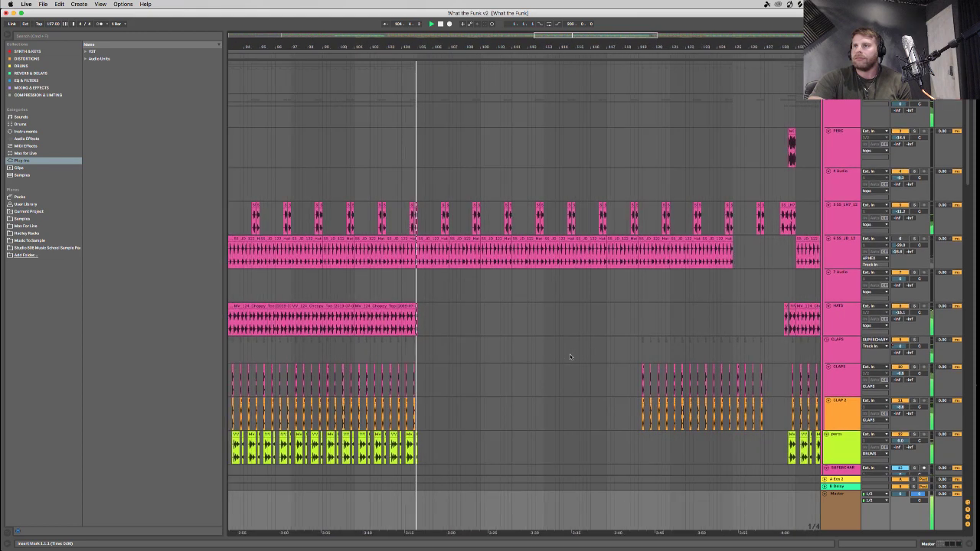
{"action": "scroll", "coordinate": [570, 356], "scroll_direction": "down", "scroll_amount": 6}
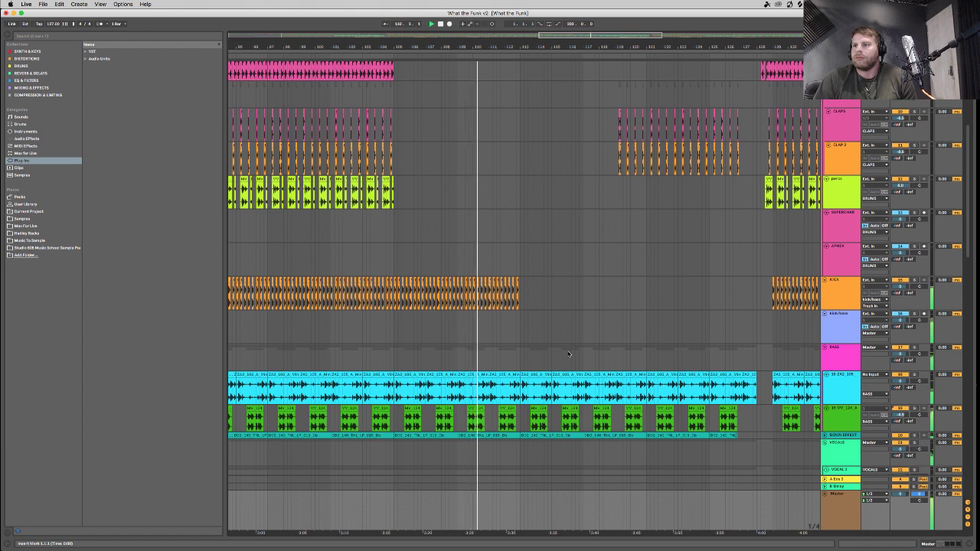
{"action": "scroll", "coordinate": [569, 354], "scroll_direction": "up", "scroll_amount": 10}
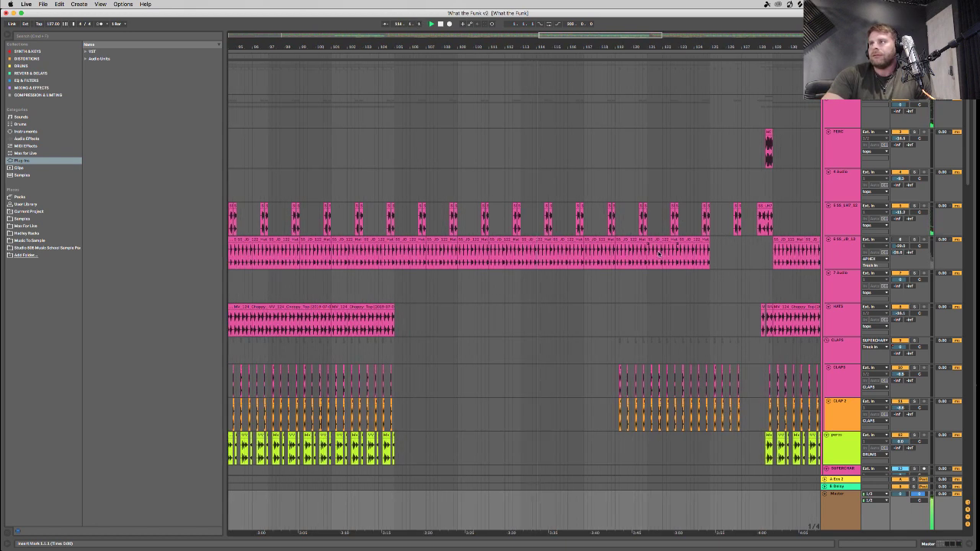
{"action": "scroll", "coordinate": [578, 272], "scroll_direction": "right", "scroll_amount": 10}
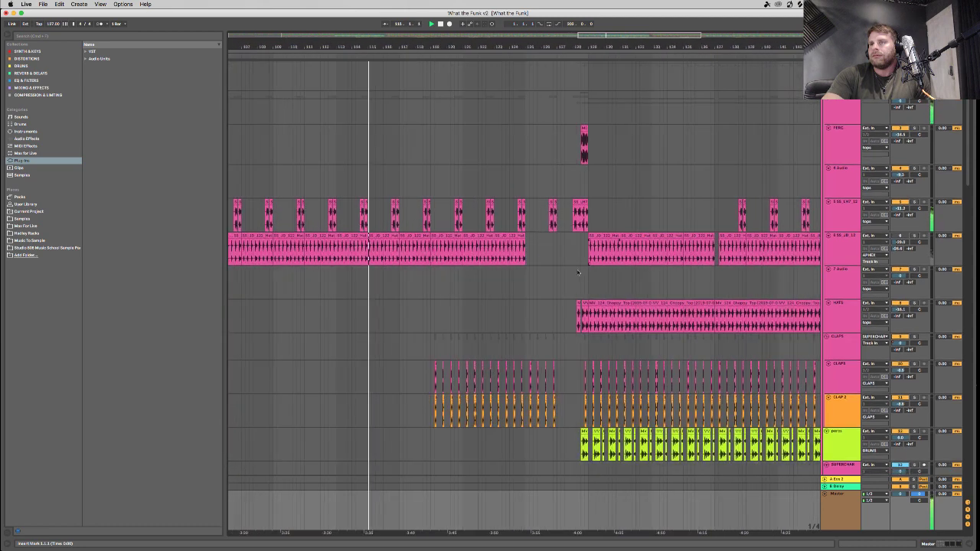
{"action": "scroll", "coordinate": [578, 272], "scroll_direction": "down", "scroll_amount": 5}
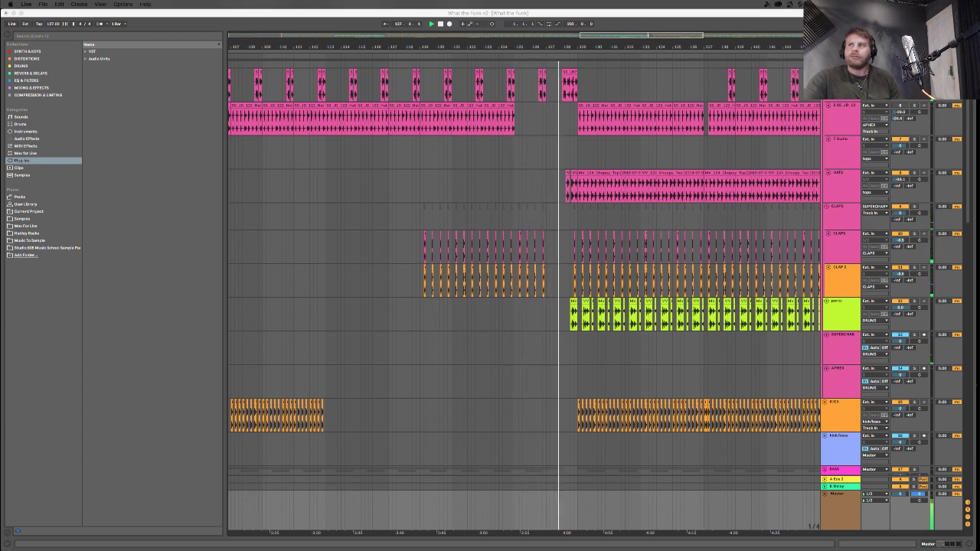
{"action": "scroll", "coordinate": [570, 375], "scroll_direction": "right", "scroll_amount": 2}
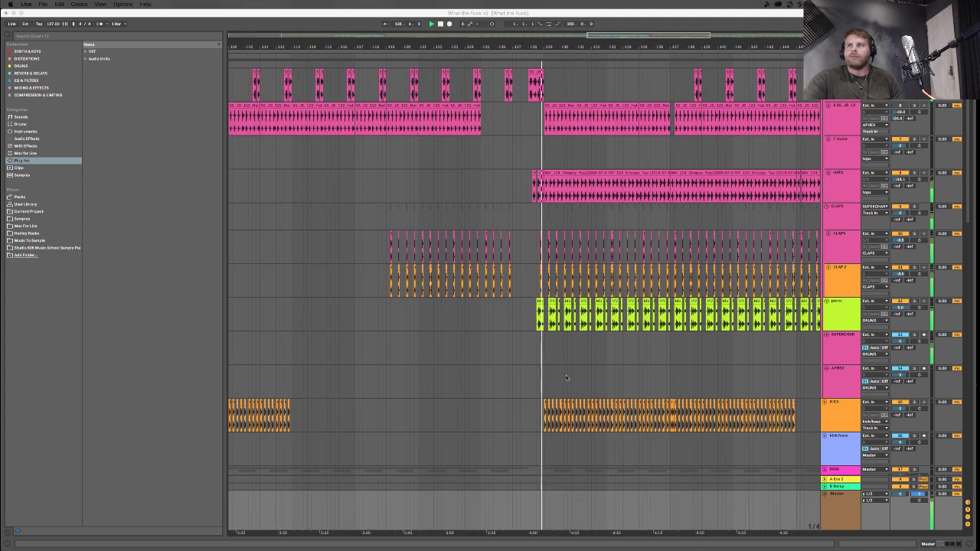
{"action": "scroll", "coordinate": [566, 375], "scroll_direction": "up", "scroll_amount": 5}
{"action": "scroll", "coordinate": [566, 375], "scroll_direction": "down", "scroll_amount": 14}
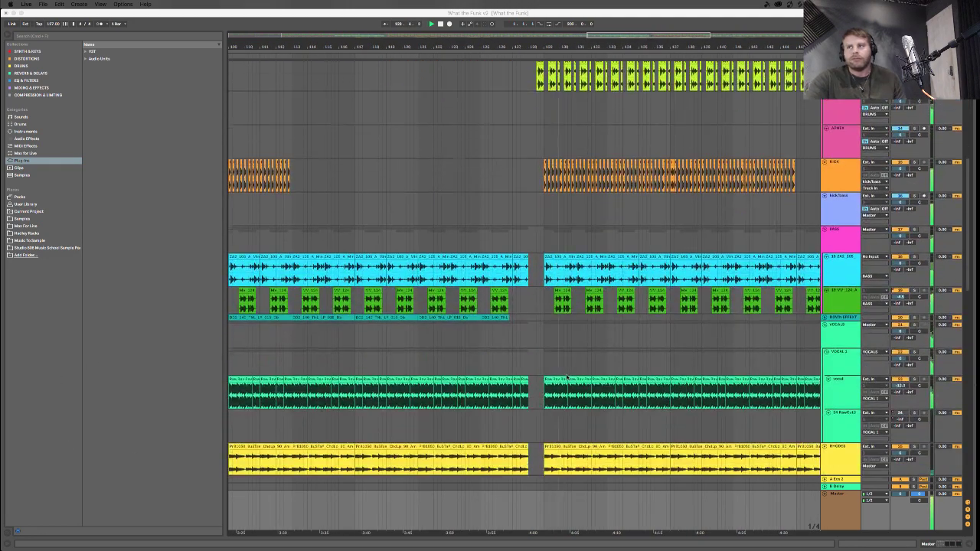
{"action": "scroll", "coordinate": [571, 374], "scroll_direction": "right", "scroll_amount": 3}
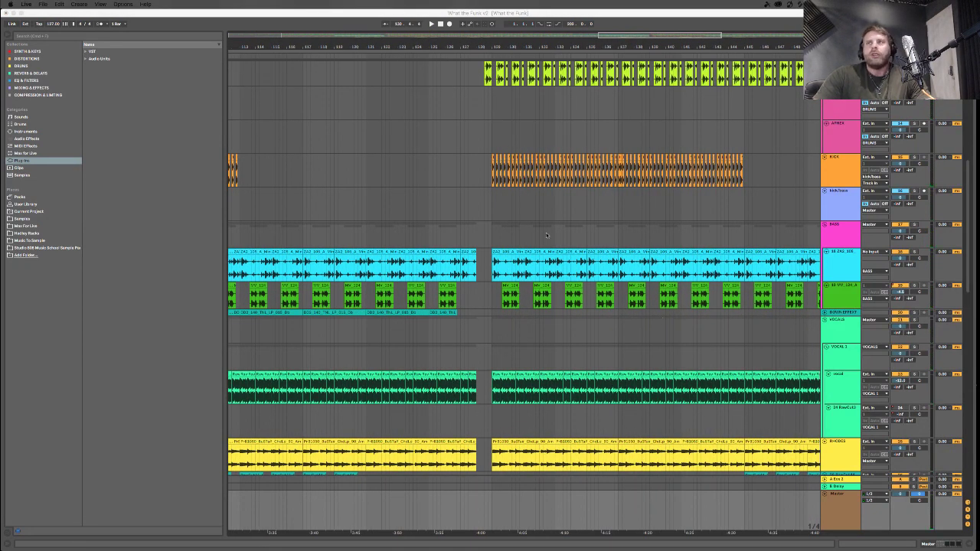
Examine the full-length arrangement with playback stopped, from the percussion and bass tracks down to the stabs, guitar and fx tracks.
{"action": "left_click", "coordinate": [616, 35]}
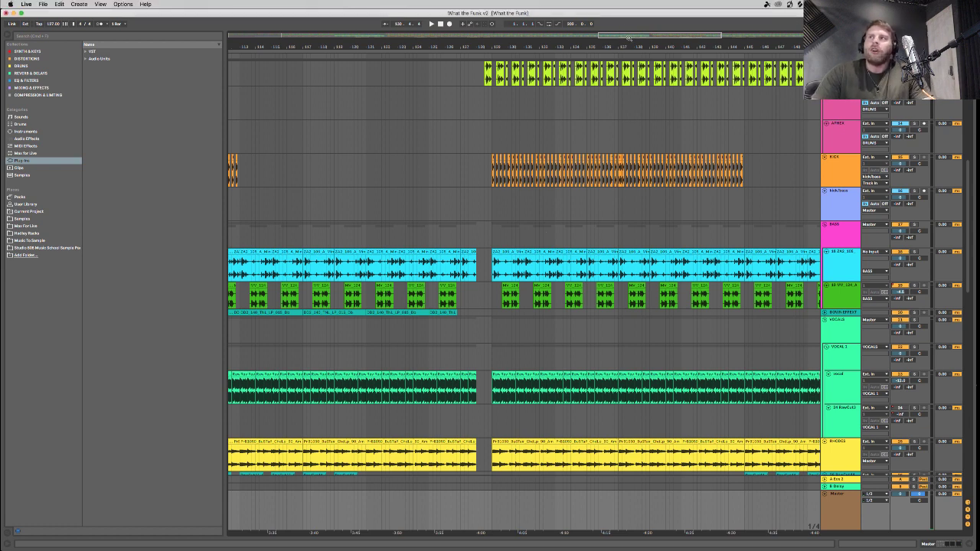
{"action": "left_click_drag", "start_coordinate": [628, 36], "coordinate": [567, 37]}
{"action": "scroll", "coordinate": [453, 145], "scroll_direction": "left", "scroll_amount": 10}
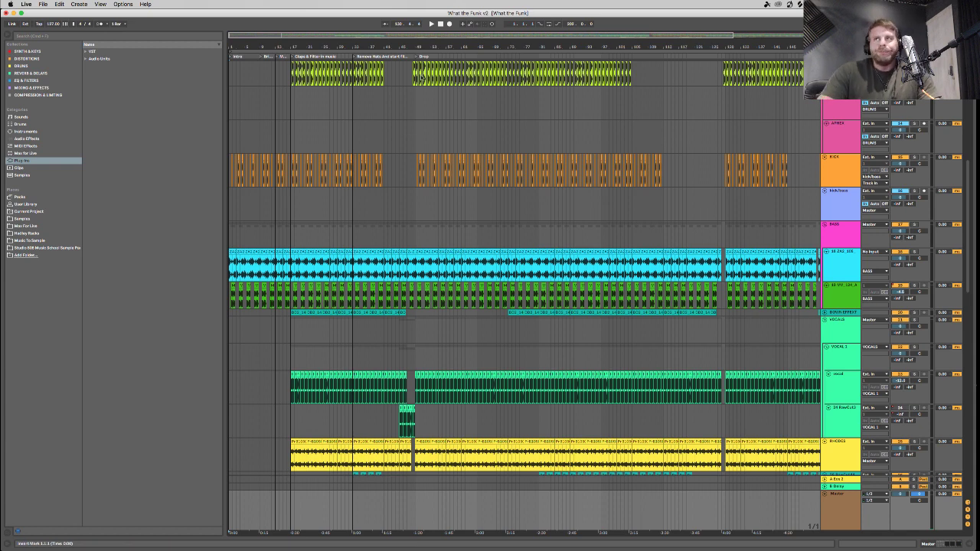
{"action": "scroll", "coordinate": [470, 227], "scroll_direction": "down", "scroll_amount": 3}
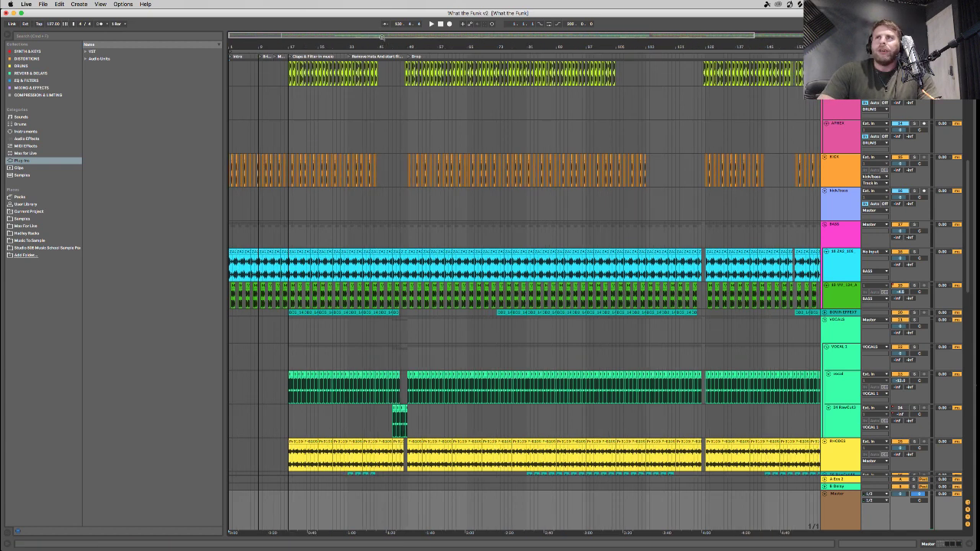
{"action": "scroll", "coordinate": [462, 242], "scroll_direction": "down", "scroll_amount": 5}
{"action": "scroll", "coordinate": [462, 243], "scroll_direction": "down", "scroll_amount": 5}
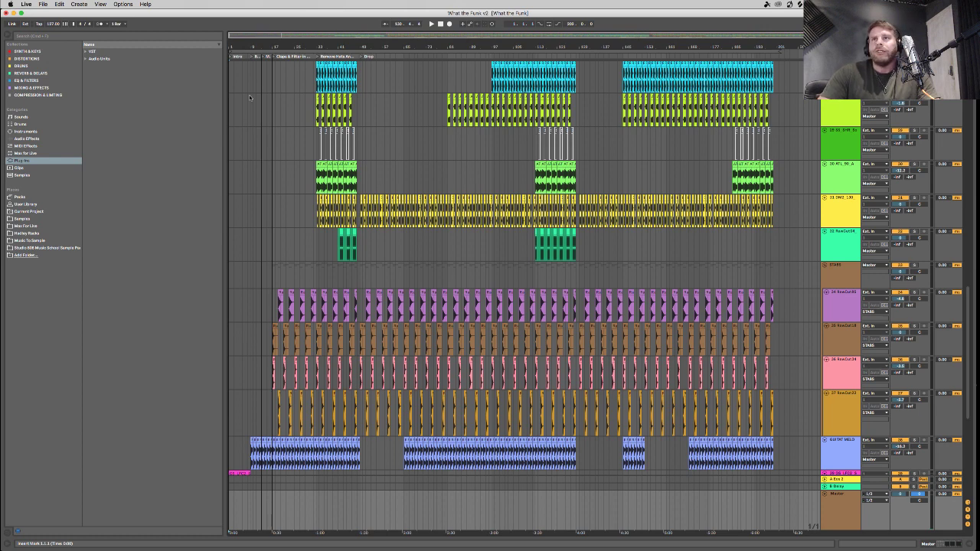
{"action": "scroll", "coordinate": [356, 153], "scroll_direction": "down", "scroll_amount": 4}
{"action": "scroll", "coordinate": [349, 168], "scroll_direction": "up", "scroll_amount": 3}
{"action": "scroll", "coordinate": [337, 183], "scroll_direction": "down", "scroll_amount": 5}
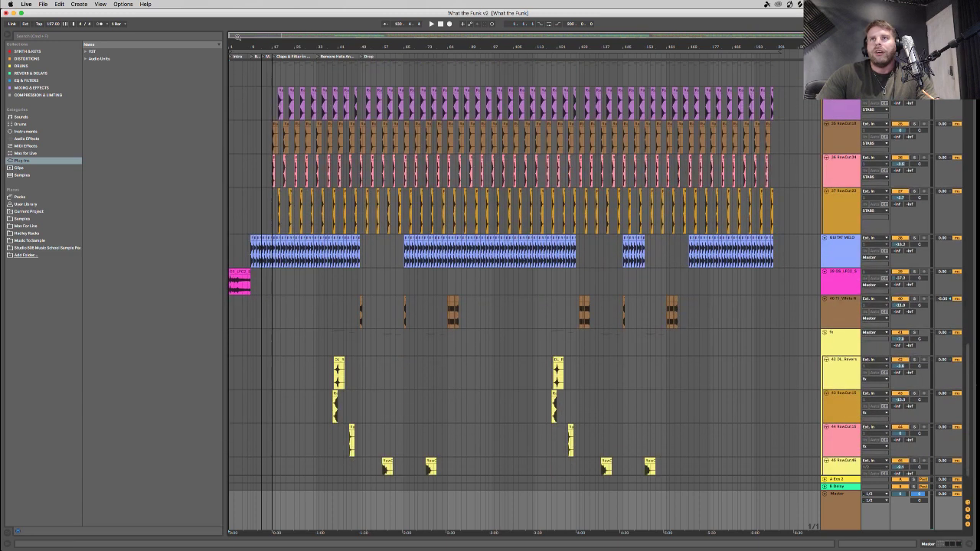
Examine which layers play in each marked section from the Intro to the Drop across all tracks.
{"action": "left_click_drag", "start_coordinate": [237, 36], "coordinate": [275, 128]}
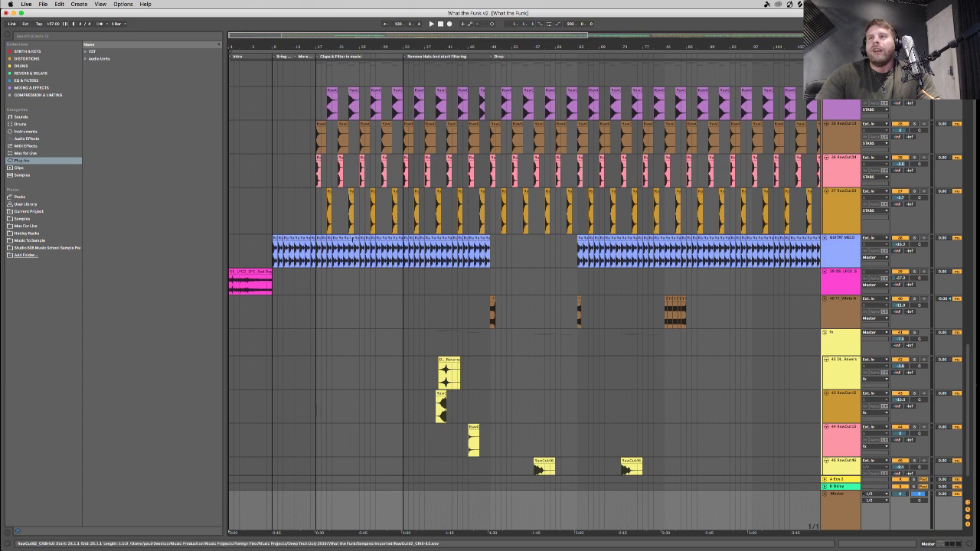
{"action": "scroll", "coordinate": [358, 227], "scroll_direction": "up", "scroll_amount": 10}
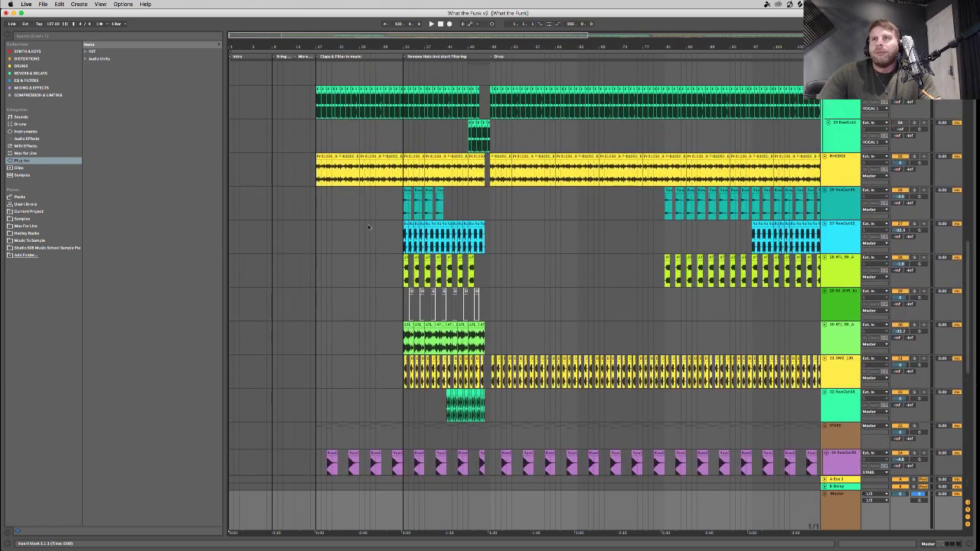
{"action": "scroll", "coordinate": [368, 227], "scroll_direction": "up", "scroll_amount": 10}
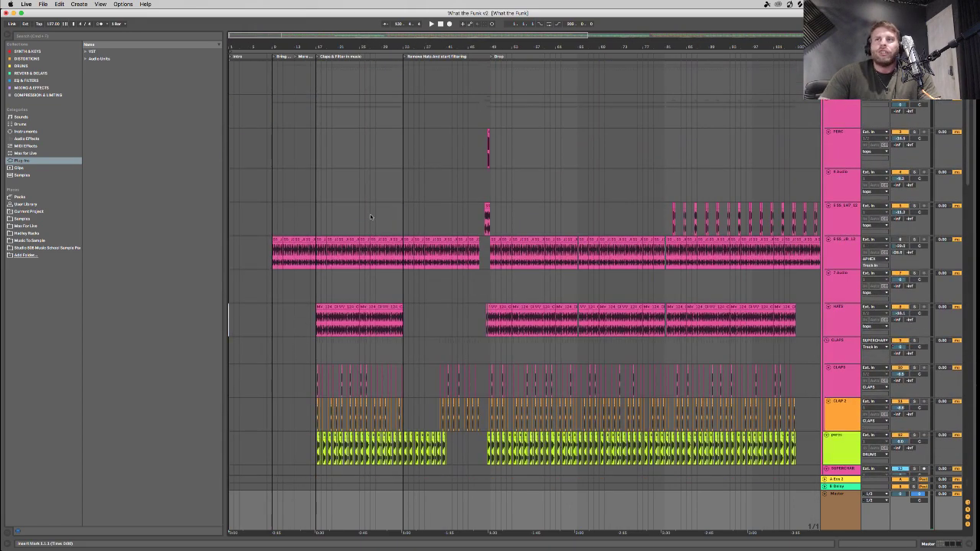
{"action": "scroll", "coordinate": [367, 210], "scroll_direction": "down", "scroll_amount": 10}
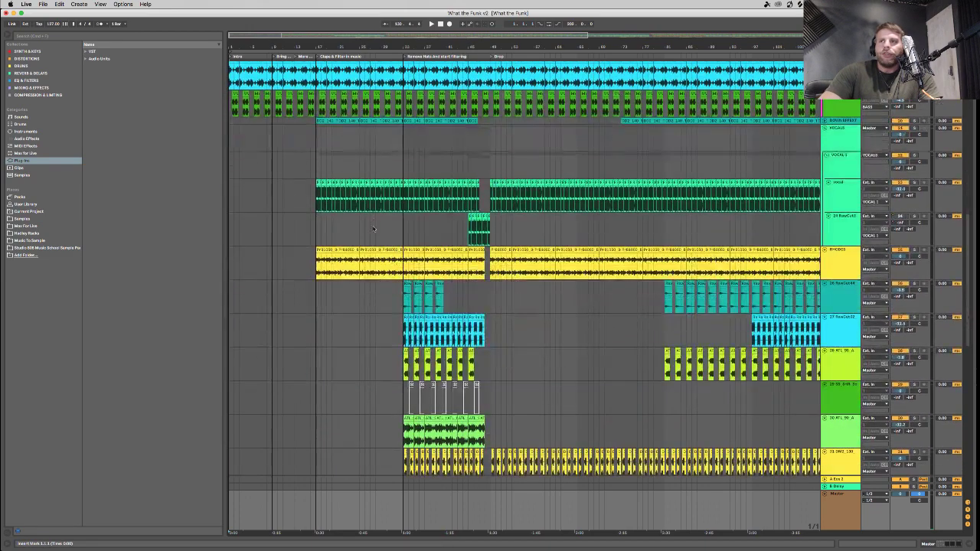
{"action": "scroll", "coordinate": [335, 285], "scroll_direction": "up", "scroll_amount": 10}
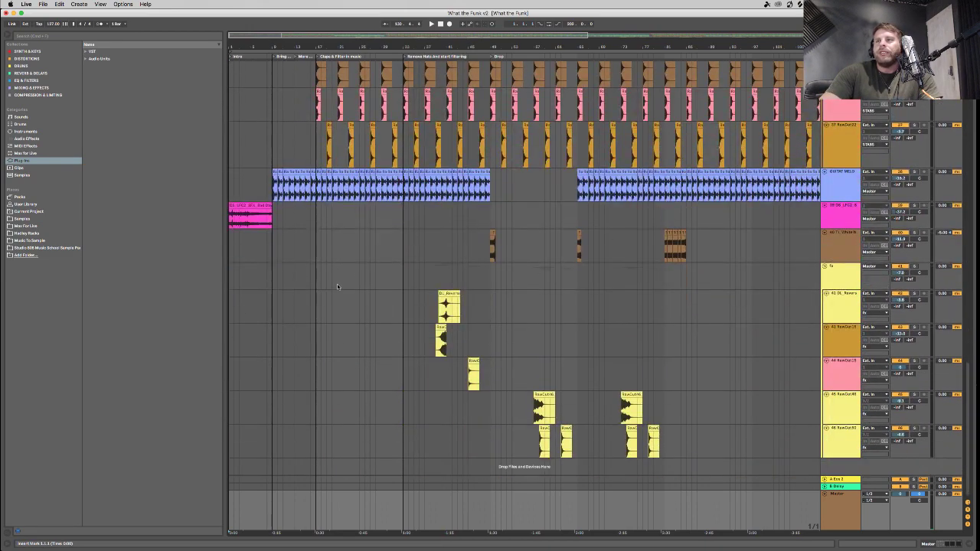
{"action": "scroll", "coordinate": [336, 286], "scroll_direction": "down", "scroll_amount": 10}
{"action": "scroll", "coordinate": [337, 287], "scroll_direction": "up", "scroll_amount": 5}
{"action": "scroll", "coordinate": [336, 284], "scroll_direction": "up", "scroll_amount": 5}
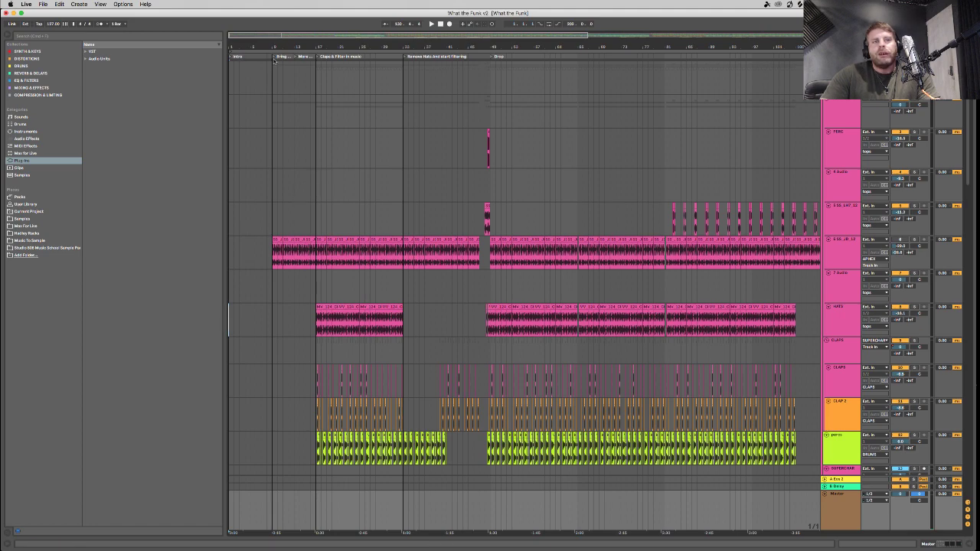
Examine the stab, guitar and fx clips around the Bring Hat In, More Hats and Claps & Filter in music sections.
{"action": "left_click_drag", "start_coordinate": [262, 36], "coordinate": [312, 122]}
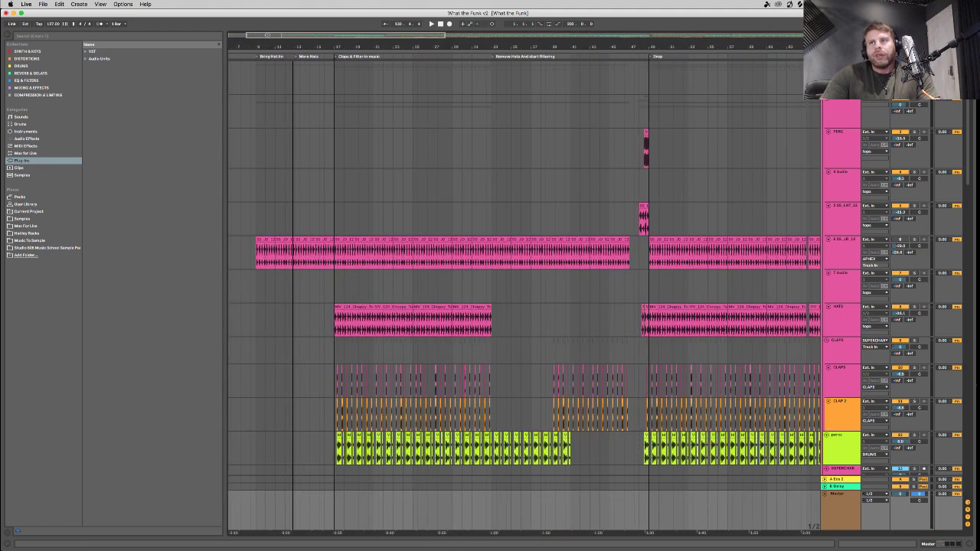
{"action": "scroll", "coordinate": [312, 122], "scroll_direction": "down", "scroll_amount": 20}
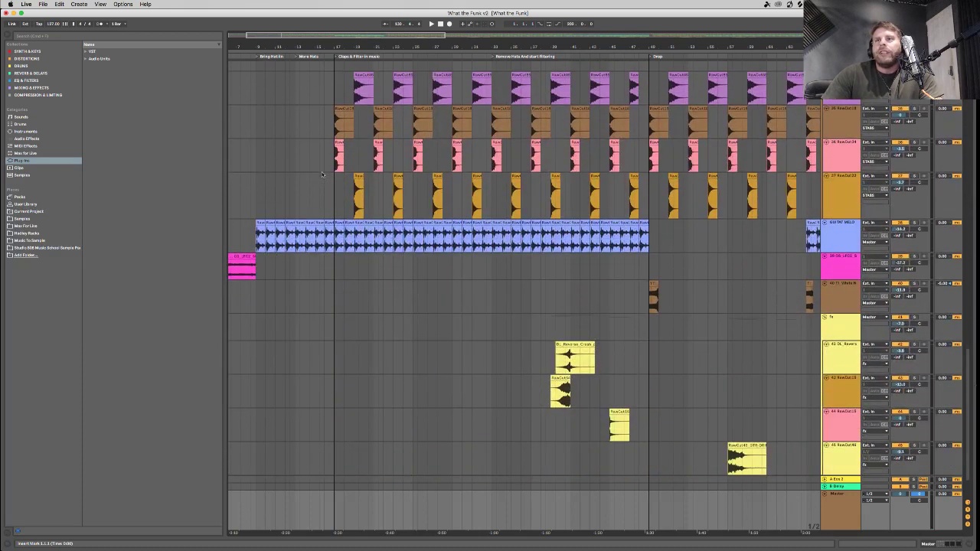
{"action": "left_click", "coordinate": [243, 184]}
{"action": "left_click", "coordinate": [249, 145]}
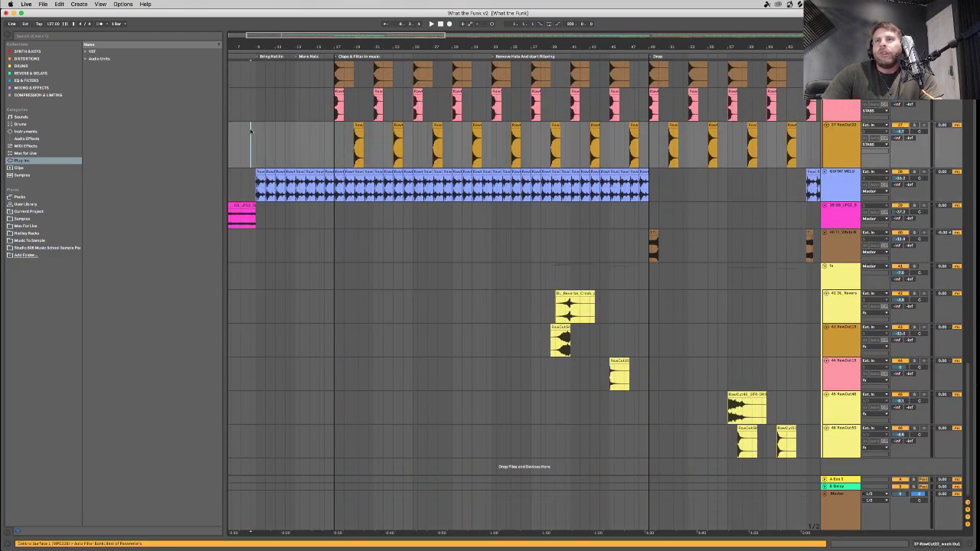
{"action": "left_click", "coordinate": [255, 105]}
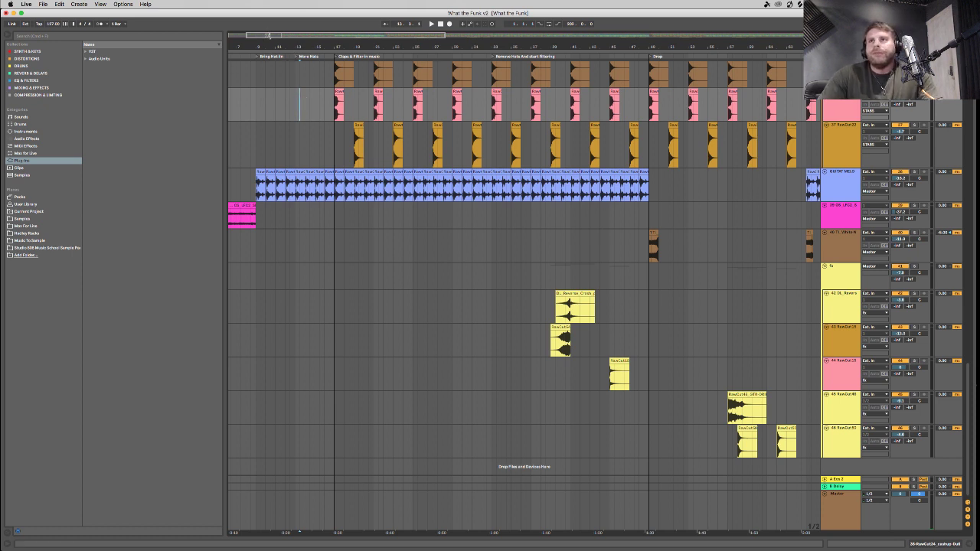
Play the LFC2_SFX_Bad Day intro clip from bar 1 with its track soloed, and unsolo the track.
{"action": "scroll", "coordinate": [258, 201], "scroll_direction": "up", "scroll_amount": 5}
{"action": "scroll", "coordinate": [258, 202], "scroll_direction": "left", "scroll_amount": 4}
{"action": "left_click", "coordinate": [232, 222]}
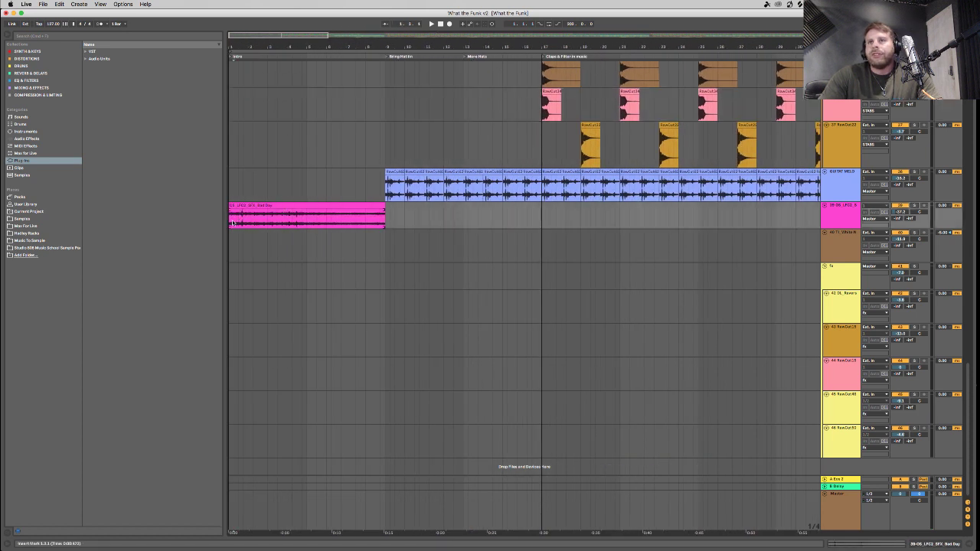
{"action": "key", "text": "space"}
{"action": "left_click", "coordinate": [913, 205]}
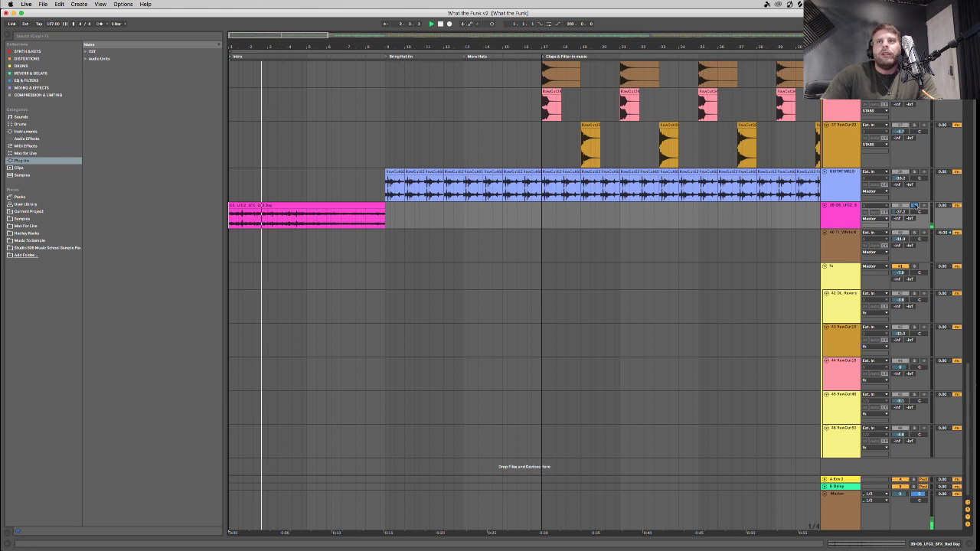
{"action": "left_click", "coordinate": [913, 205]}
Play the GUITAT MELODY track from bar 9 with solo enabled, and open its device chain.
{"action": "scroll", "coordinate": [832, 223], "scroll_direction": "up", "scroll_amount": 10}
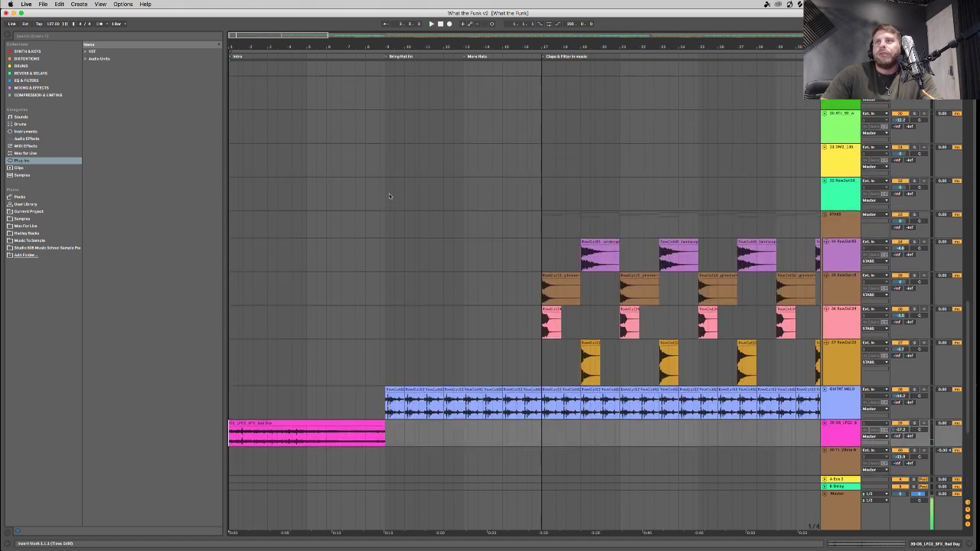
{"action": "scroll", "coordinate": [832, 223], "scroll_direction": "up", "scroll_amount": 10}
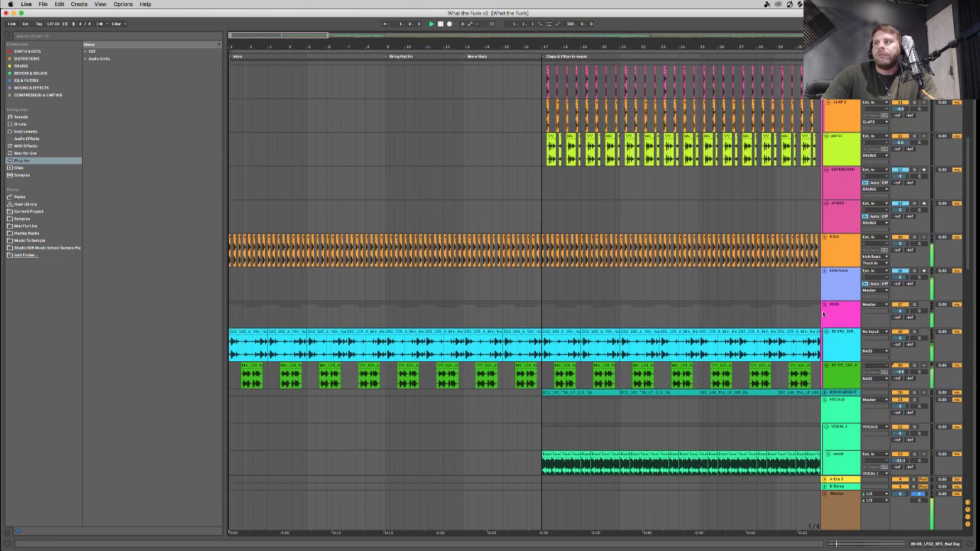
{"action": "scroll", "coordinate": [819, 314], "scroll_direction": "down", "scroll_amount": 15}
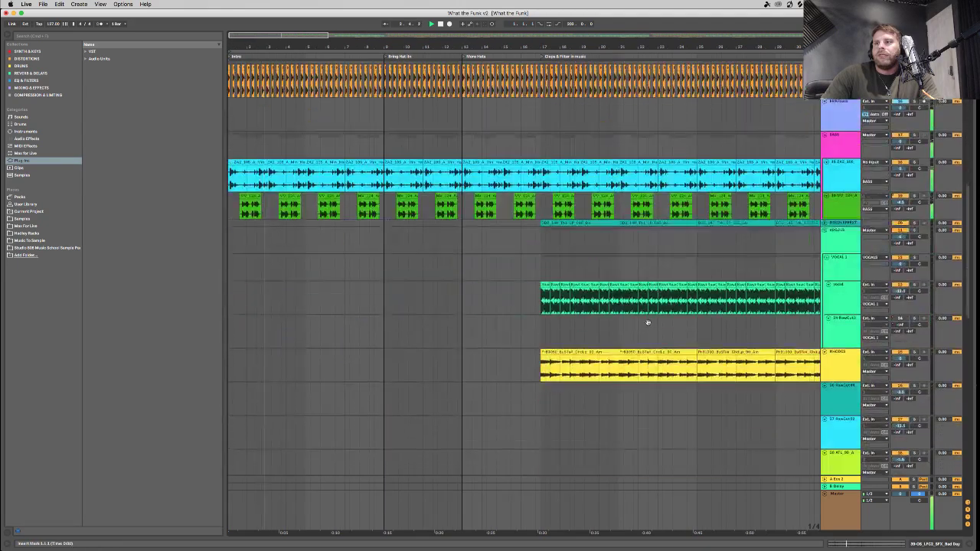
{"action": "scroll", "coordinate": [390, 411], "scroll_direction": "down", "scroll_amount": 10}
{"action": "left_click", "coordinate": [384, 230]}
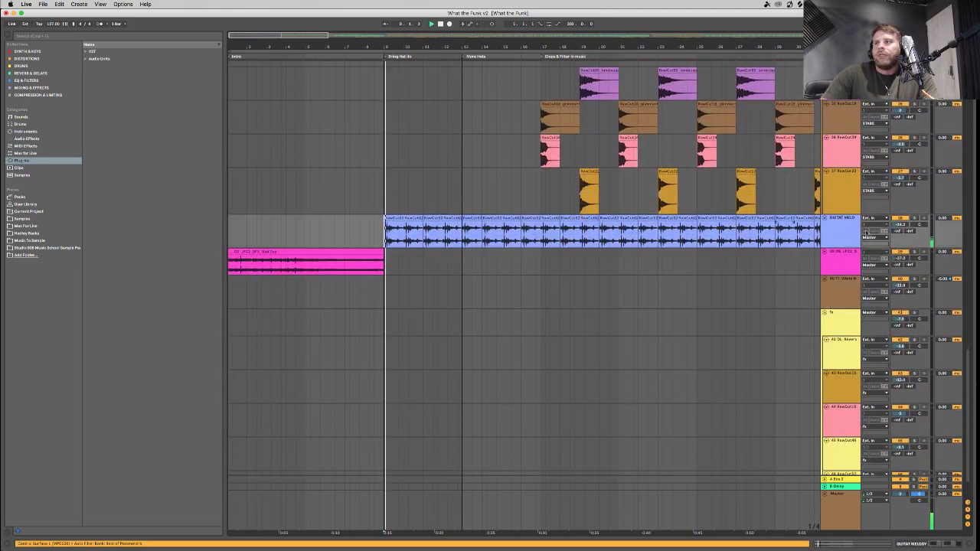
{"action": "left_click", "coordinate": [913, 219]}
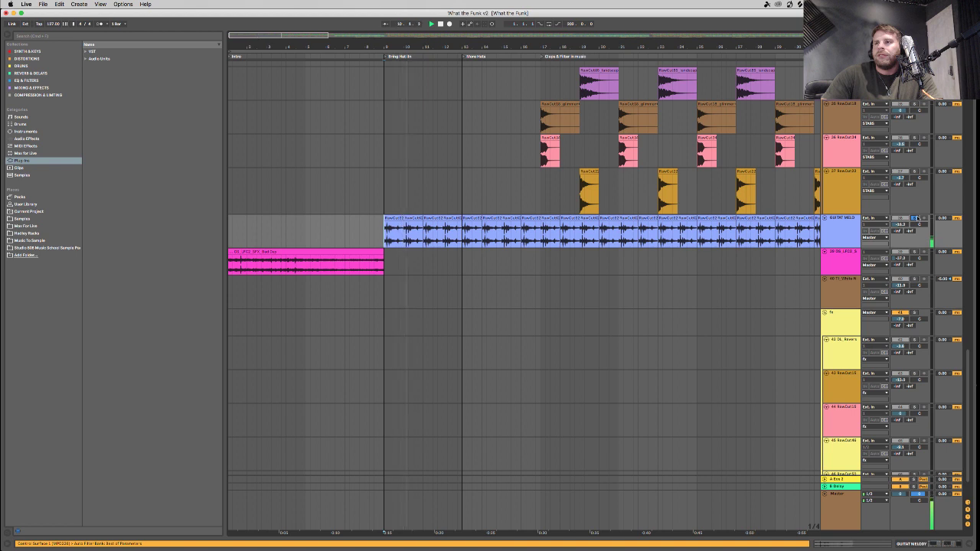
{"action": "double_click", "coordinate": [842, 228]}
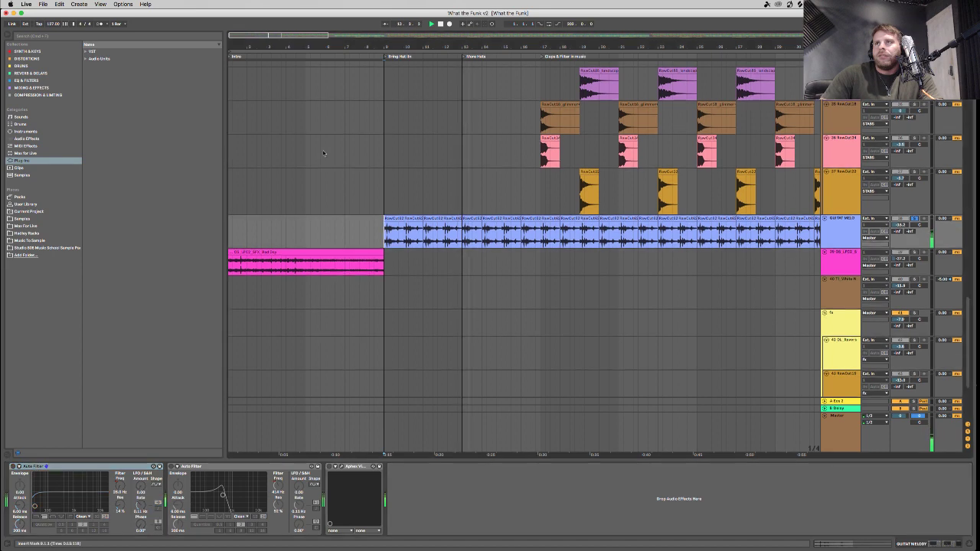
Open the first GUITAT MELODY clip at bar 9 in the sample view and play it soloed.
{"action": "left_click_drag", "start_coordinate": [315, 29], "coordinate": [283, 236]}
{"action": "double_click", "coordinate": [322, 230]}
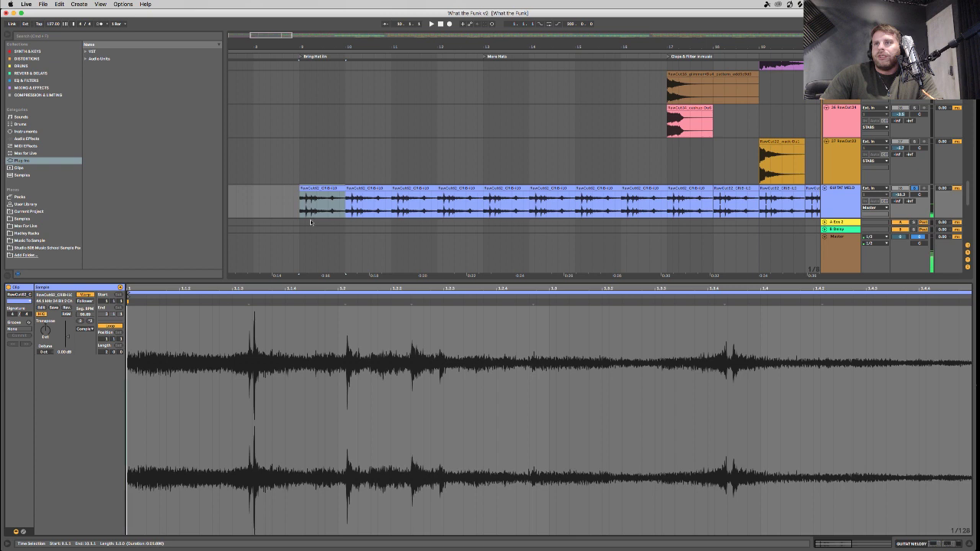
{"action": "left_click", "coordinate": [325, 198]}
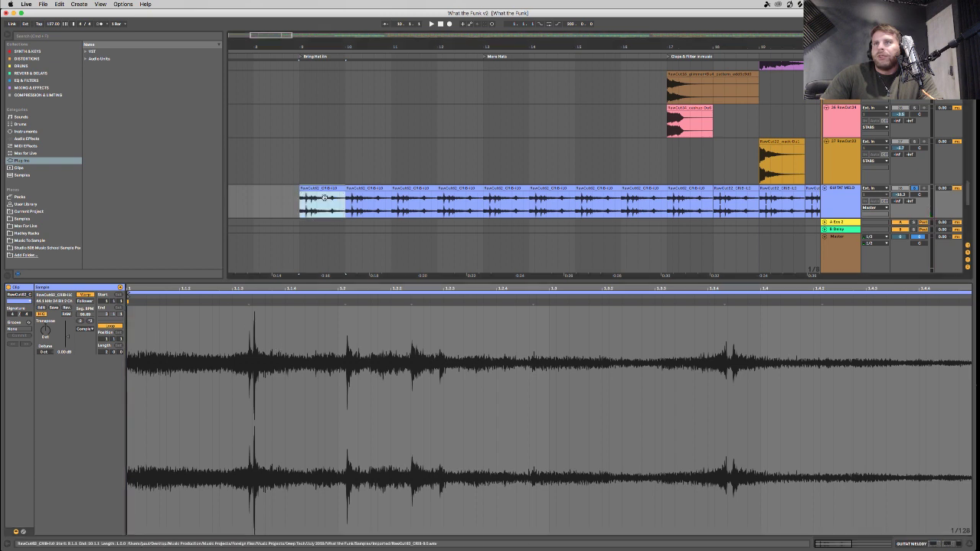
{"action": "key", "text": "space"}
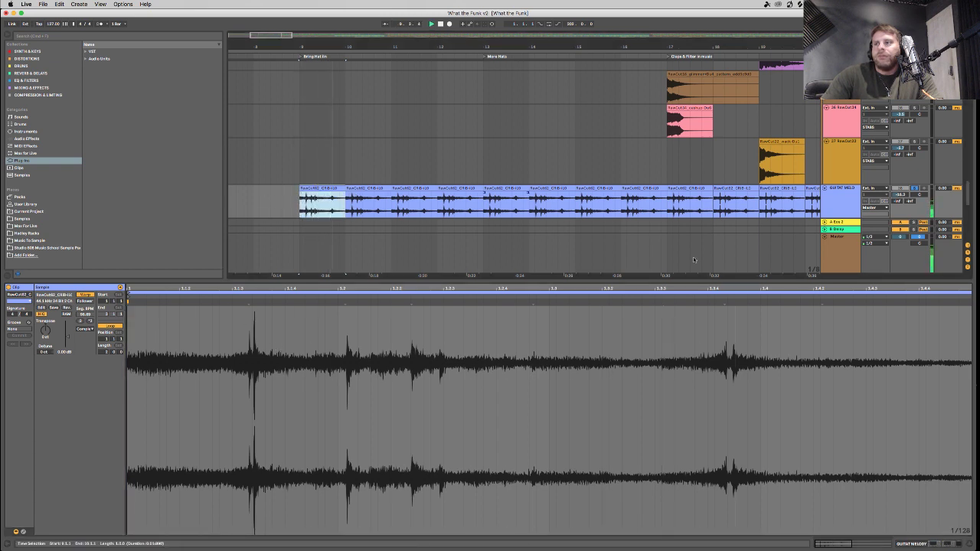
Show the device chain of the GUITAT MELODY track and enable its two Auto Filters during soloed playback.
{"action": "left_click", "coordinate": [844, 200]}
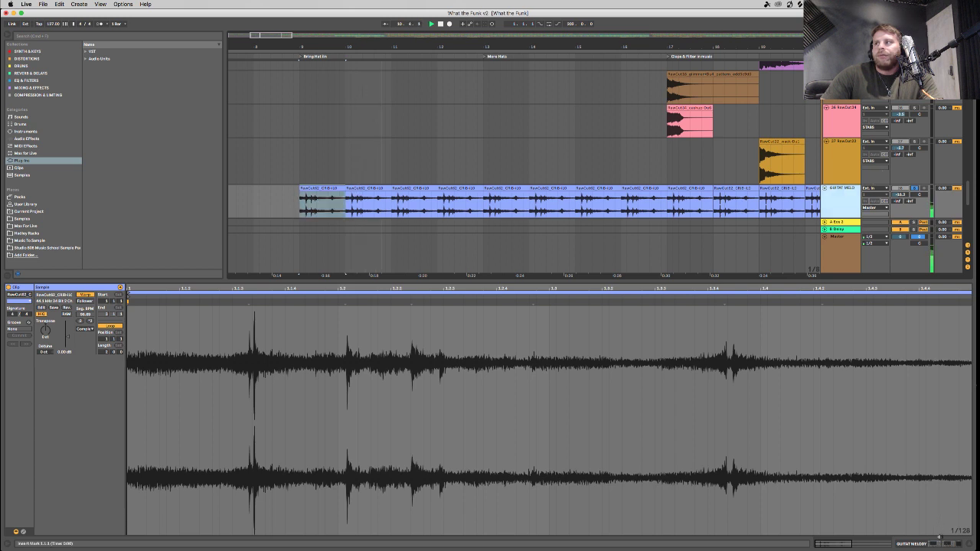
{"action": "key", "text": "shift+Tab"}
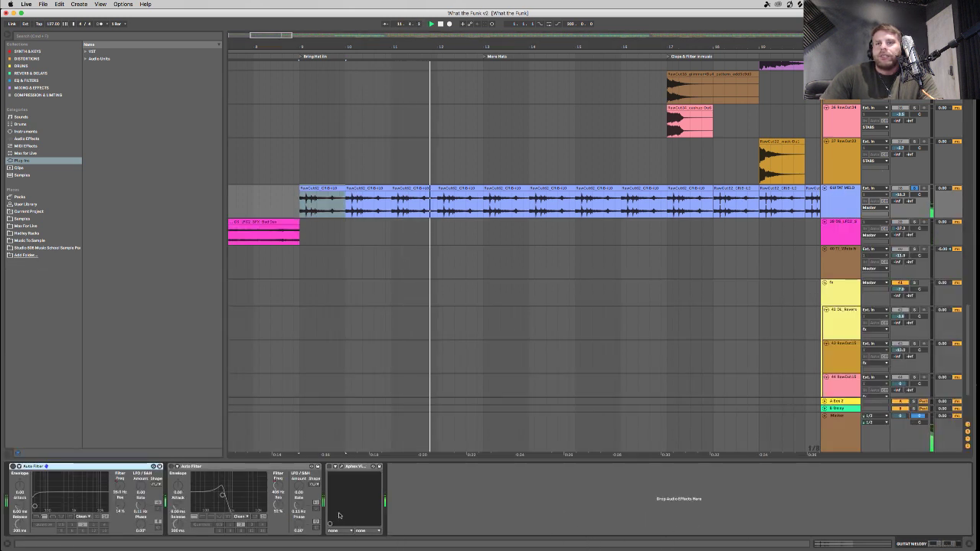
{"action": "left_click", "coordinate": [173, 467]}
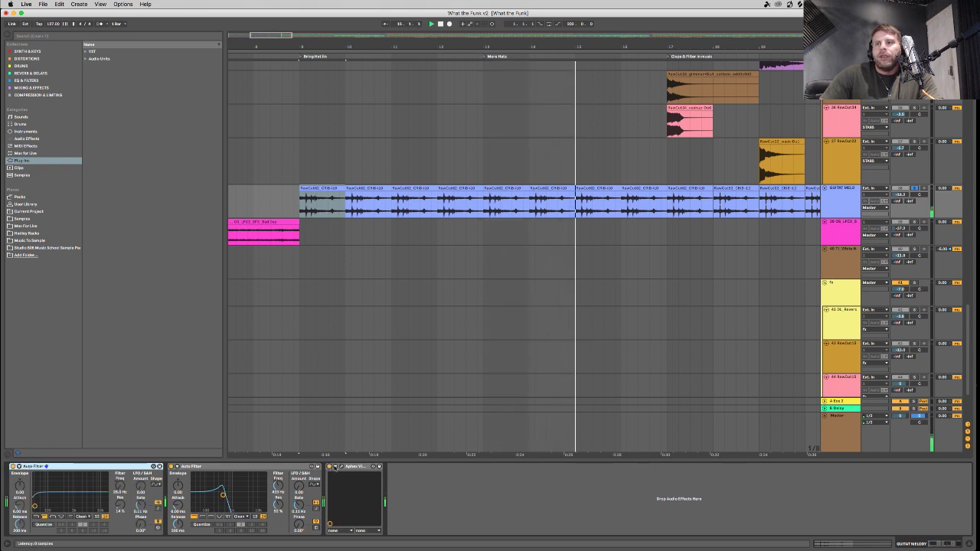
View the Aphex Vintage Exciter plug-in window on the GUITAT MELODY track and close it again.
{"action": "left_click", "coordinate": [342, 466]}
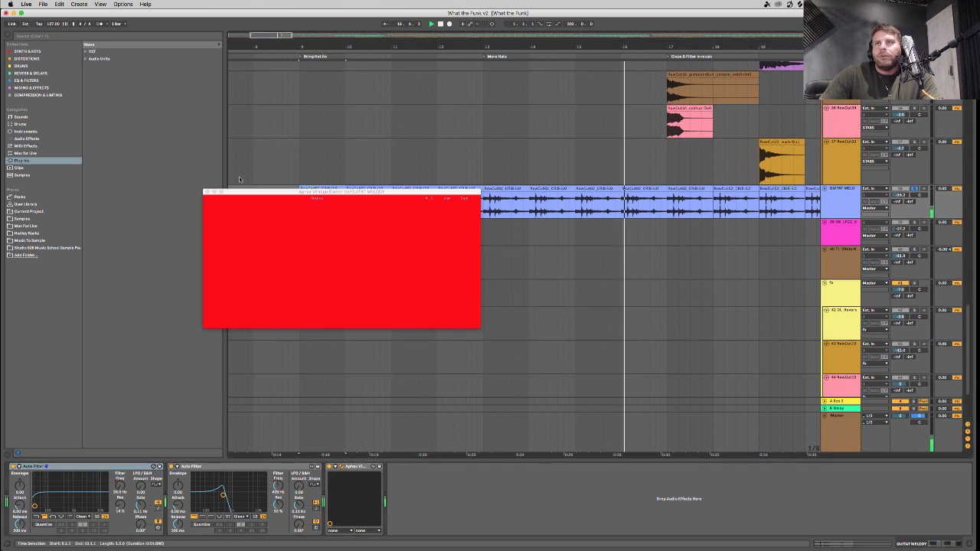
{"action": "left_click", "coordinate": [342, 466]}
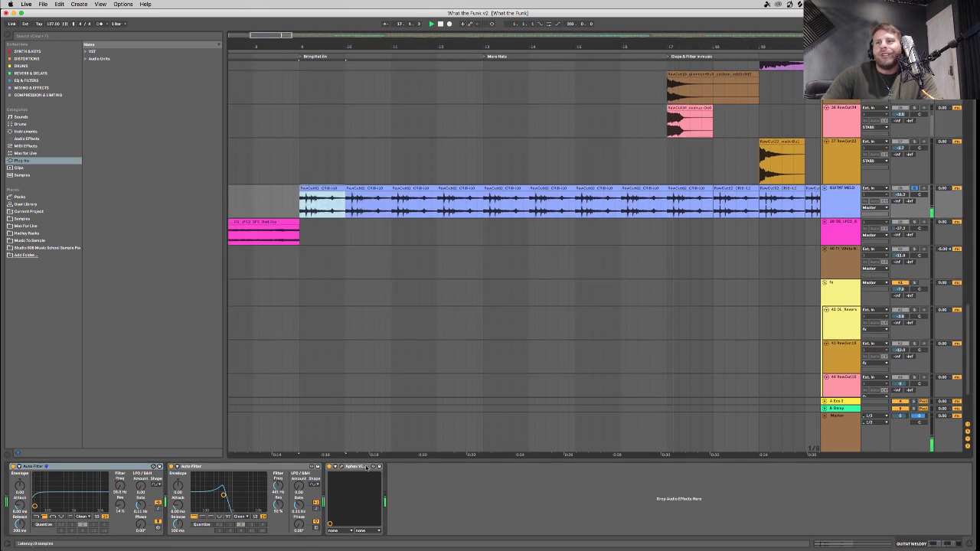
{"action": "left_click", "coordinate": [358, 487]}
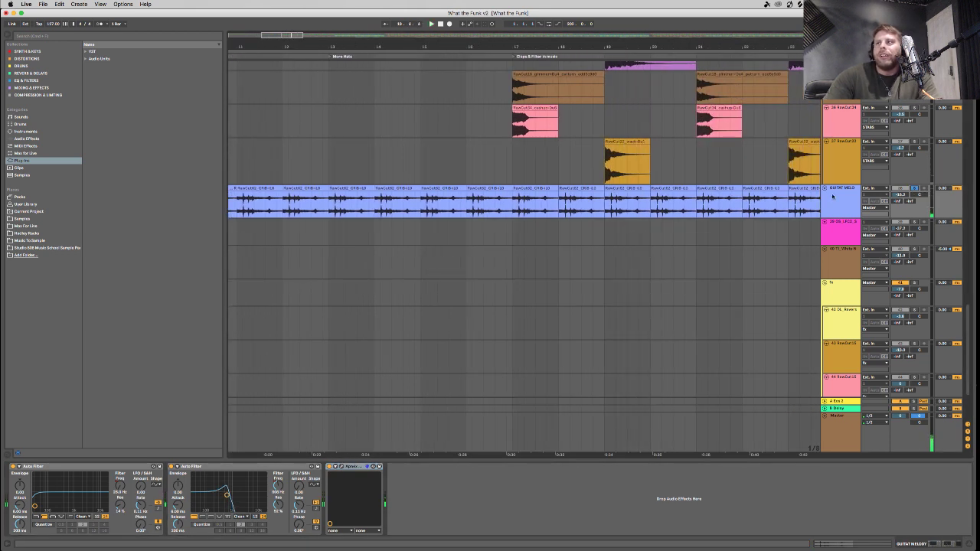
Play the pink cashup stab clip from bar 17 with its track soloed, and unsolo the track.
{"action": "key", "text": "minus"}
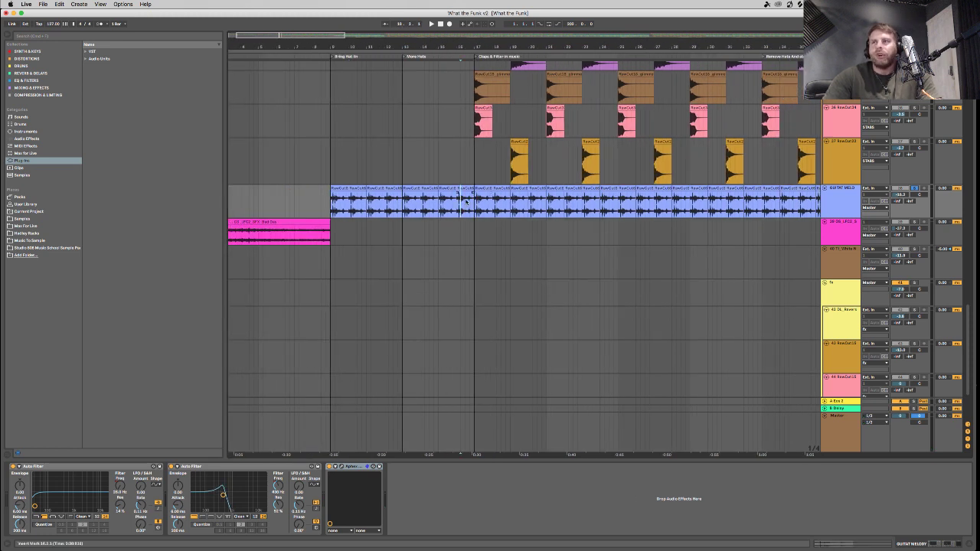
{"action": "scroll", "coordinate": [585, 257], "scroll_direction": "up", "scroll_amount": 5}
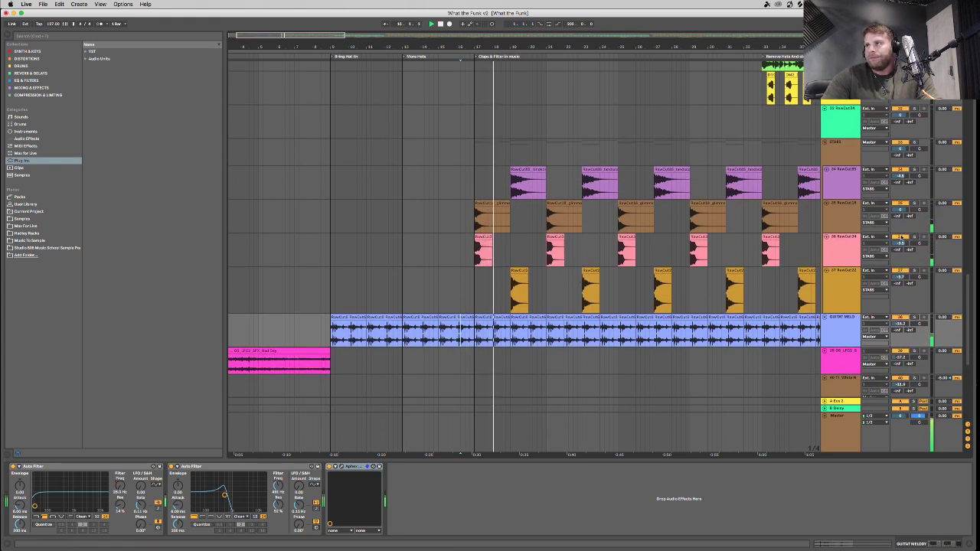
{"action": "left_click", "coordinate": [476, 251]}
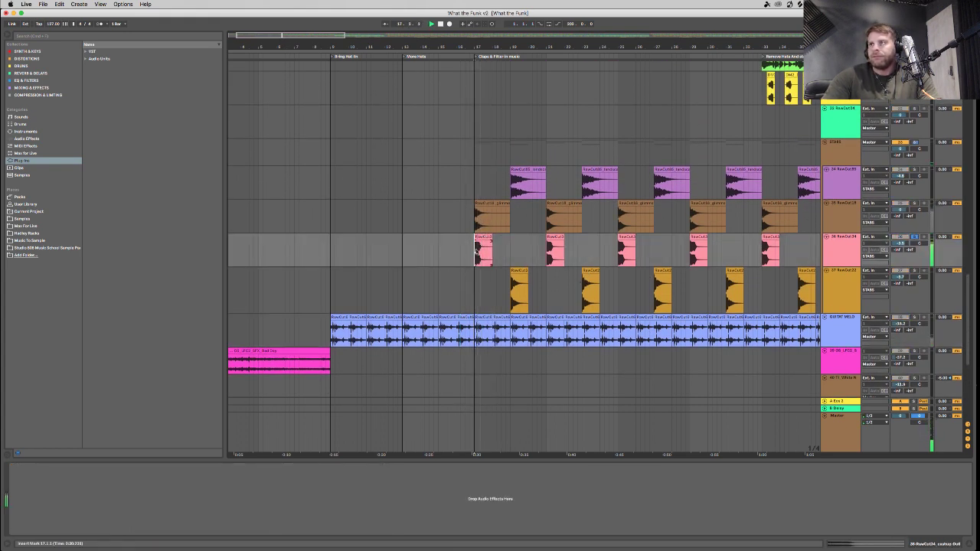
{"action": "left_click", "coordinate": [840, 241]}
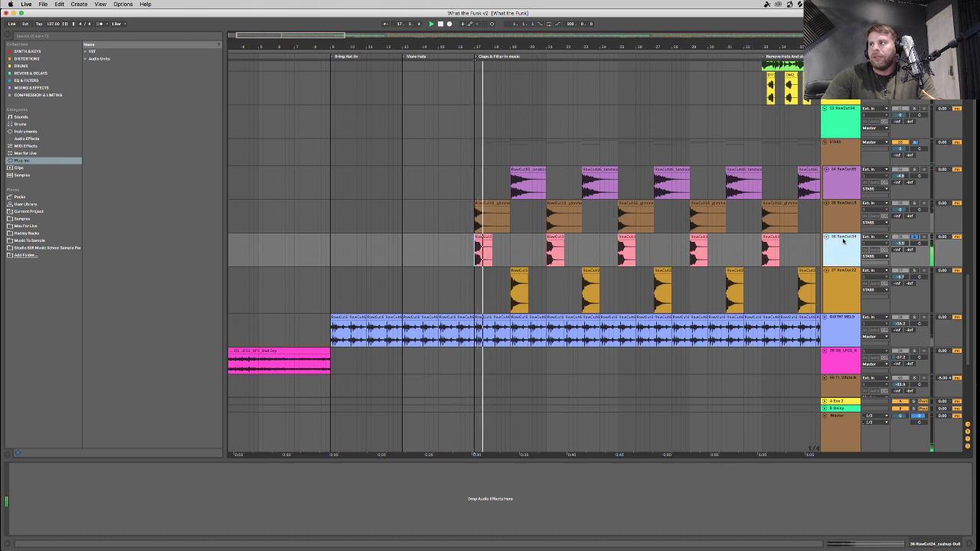
{"action": "scroll", "coordinate": [512, 135], "scroll_direction": "down", "scroll_amount": 1}
{"action": "key", "text": "plus"}
{"action": "key", "text": "plus"}
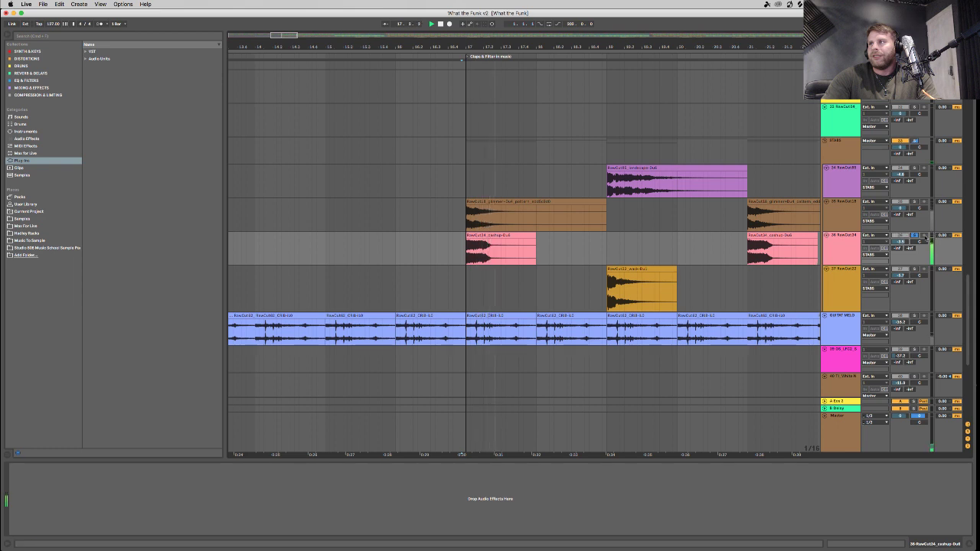
{"action": "key", "text": "space"}
{"action": "key", "text": "space"}
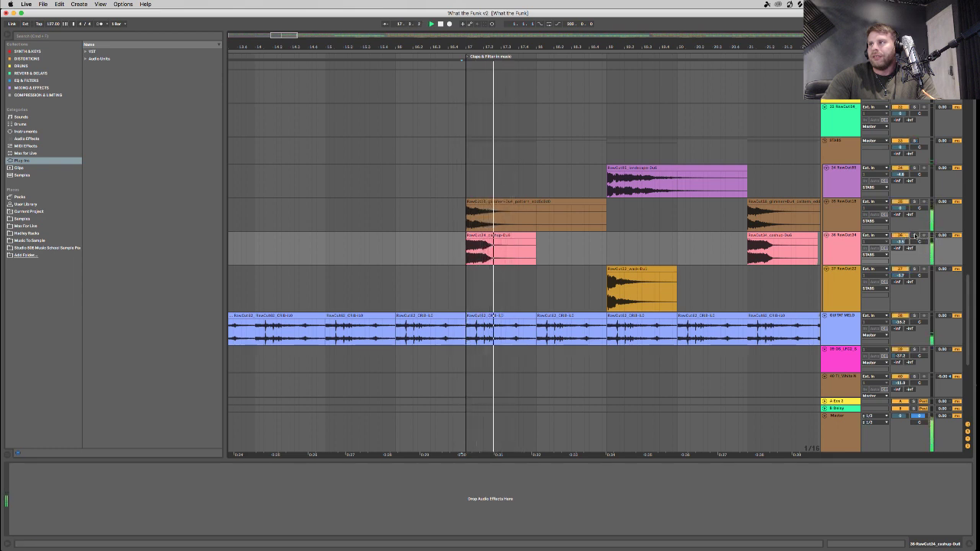
{"action": "left_click", "coordinate": [914, 235]}
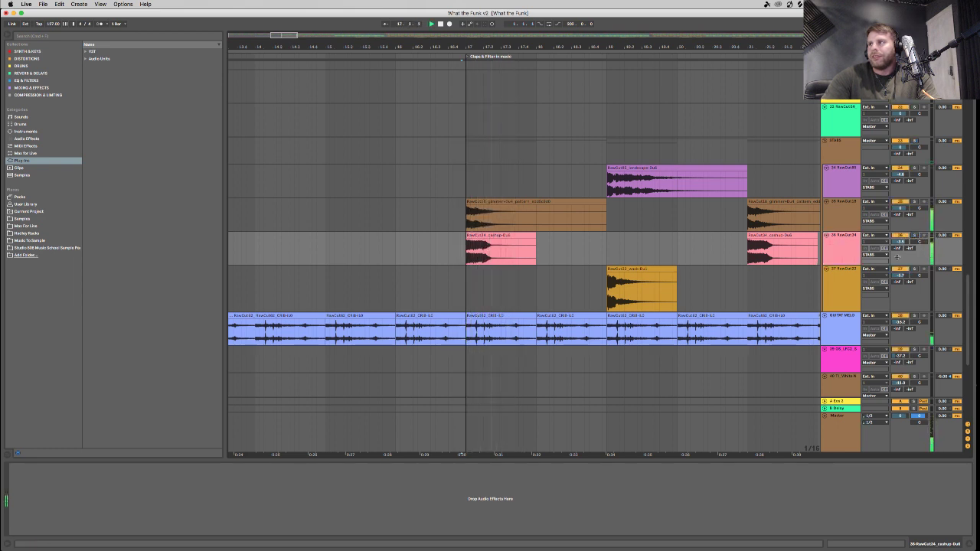
{"action": "left_click", "coordinate": [871, 235]}
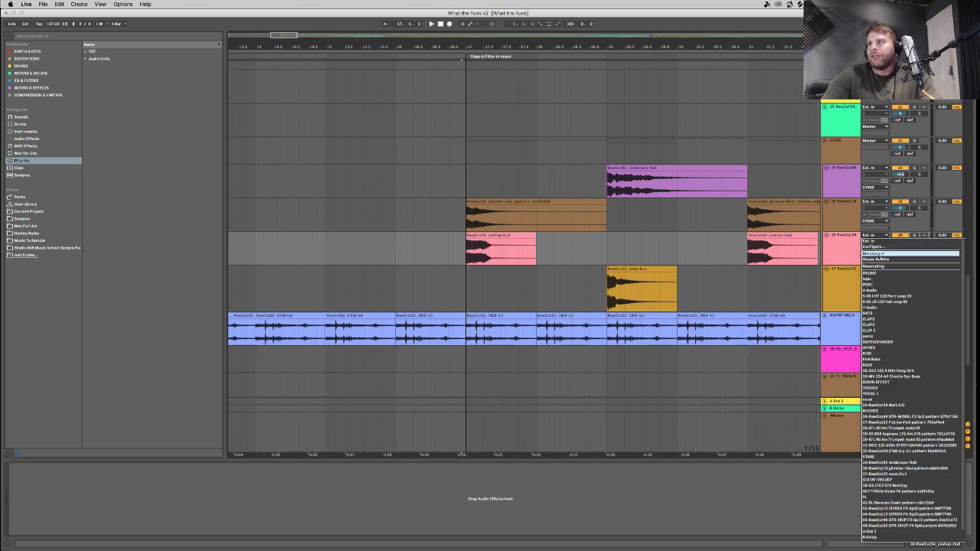
{"action": "left_click", "coordinate": [845, 242]}
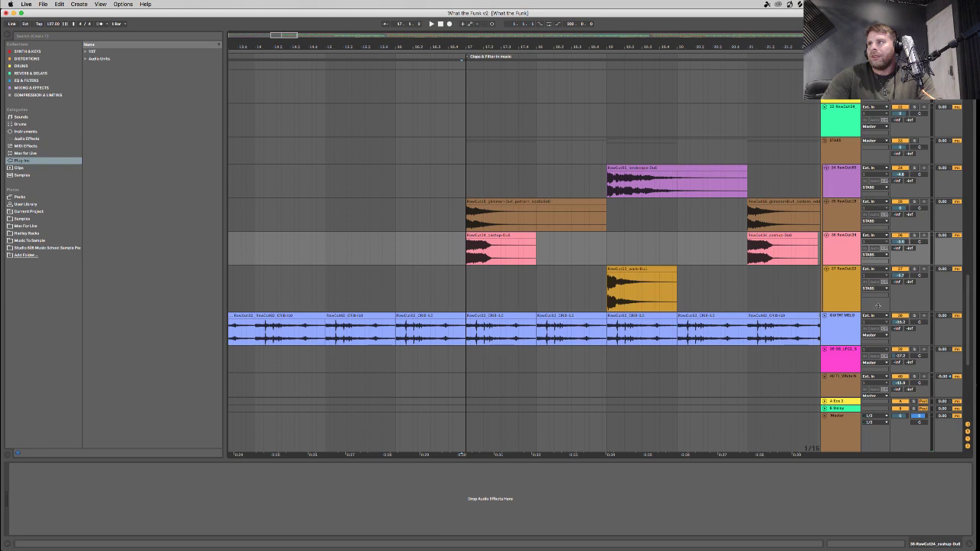
Play the STABS group soloed from bar 17 with its device chain shown.
{"action": "scroll", "coordinate": [880, 388], "scroll_direction": "up", "scroll_amount": 3}
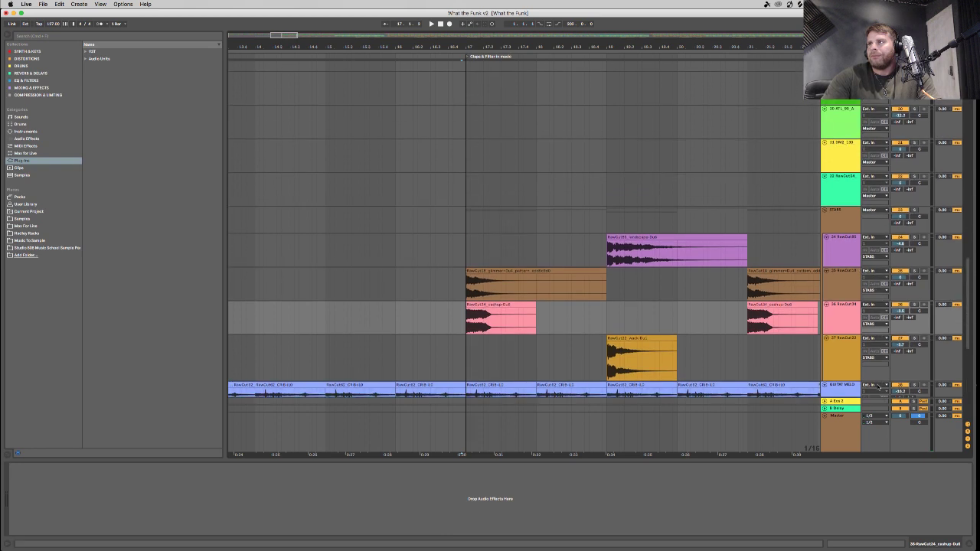
{"action": "scroll", "coordinate": [858, 271], "scroll_direction": "down", "scroll_amount": 2}
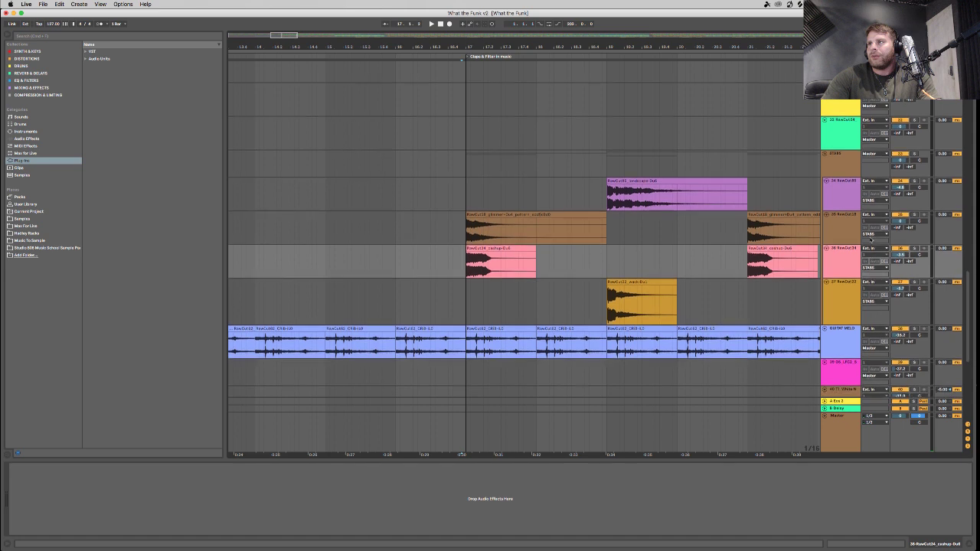
{"action": "left_click", "coordinate": [857, 205]}
{"action": "left_click", "coordinate": [914, 155]}
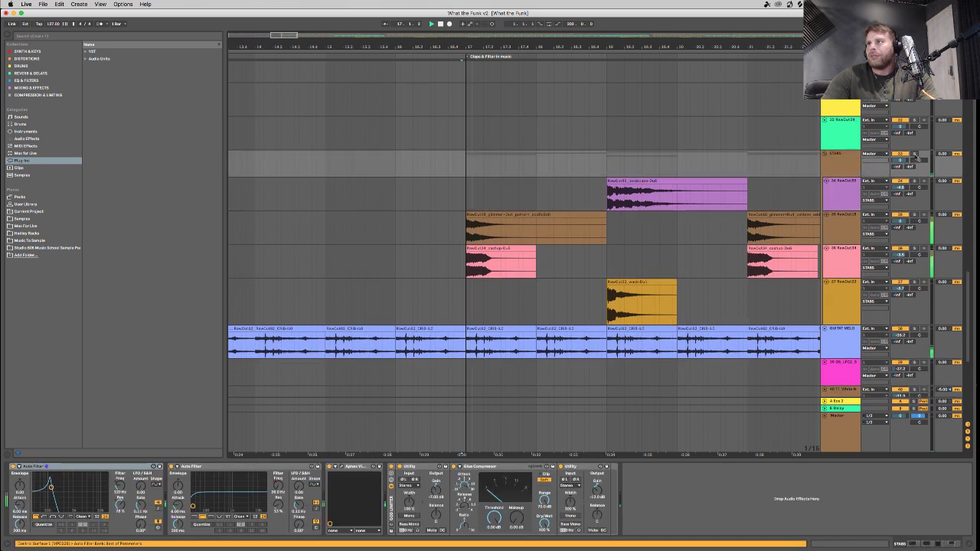
{"action": "key", "text": "space"}
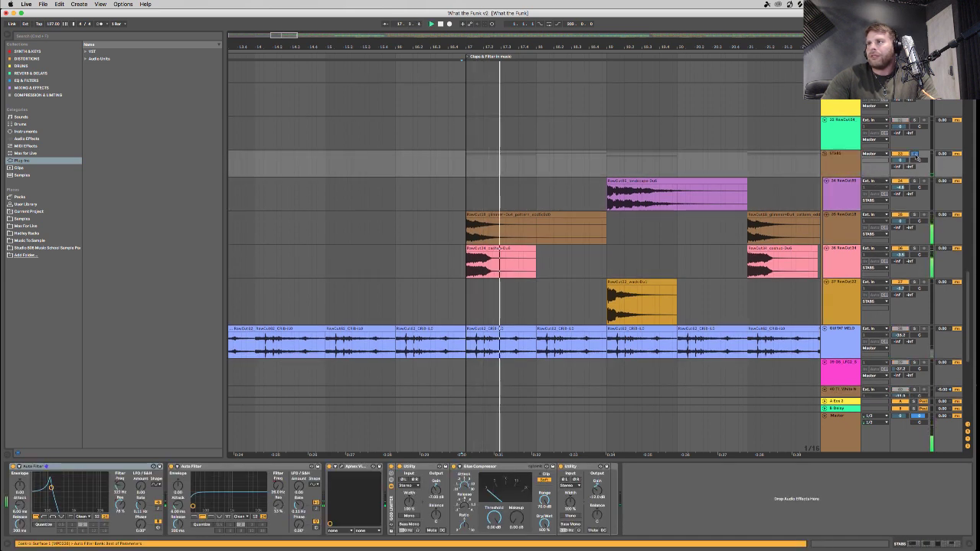
{"action": "key", "text": "space"}
Listen to the soloed STABS group with its first Auto Filter bypassed, ending with the group unsoloed and the filter re-enabled.
{"action": "left_click", "coordinate": [111, 480]}
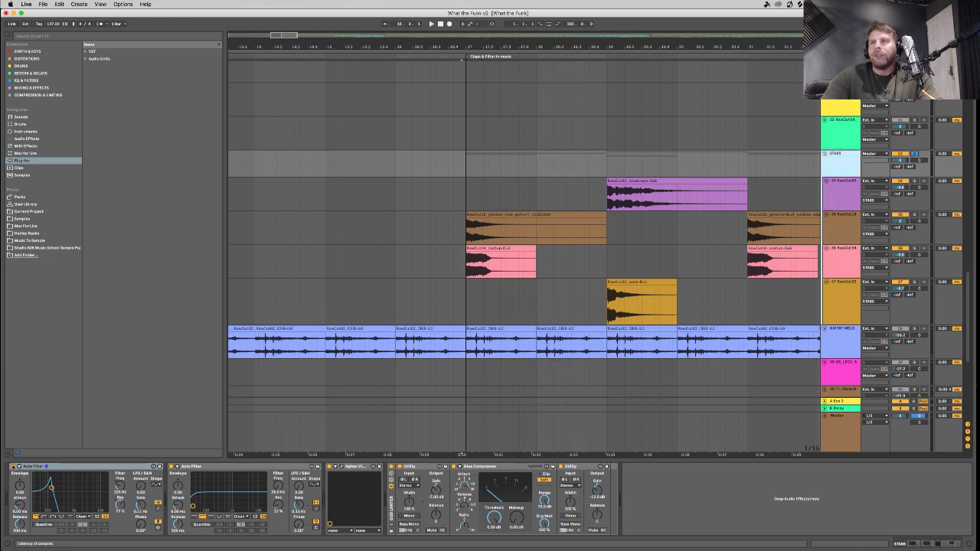
{"action": "key", "text": "space"}
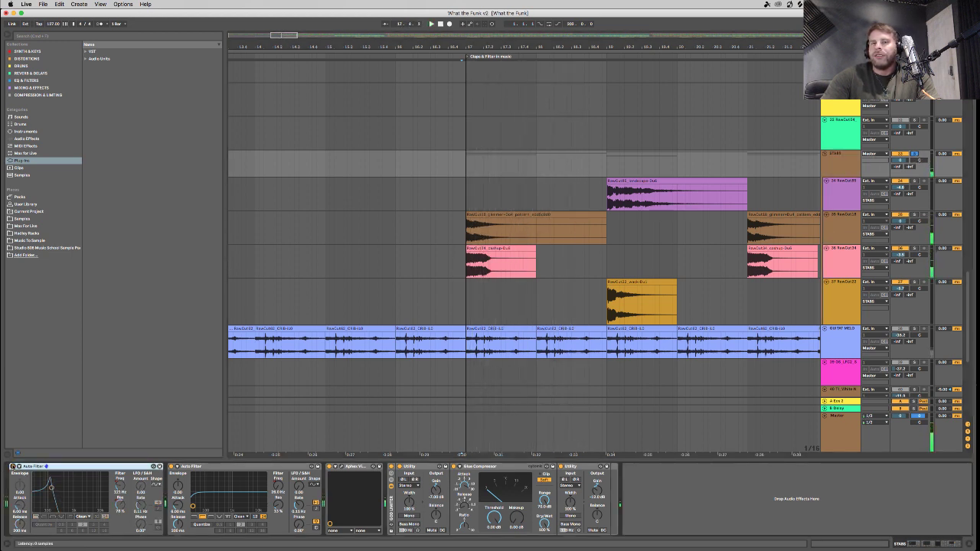
{"action": "left_click", "coordinate": [836, 168]}
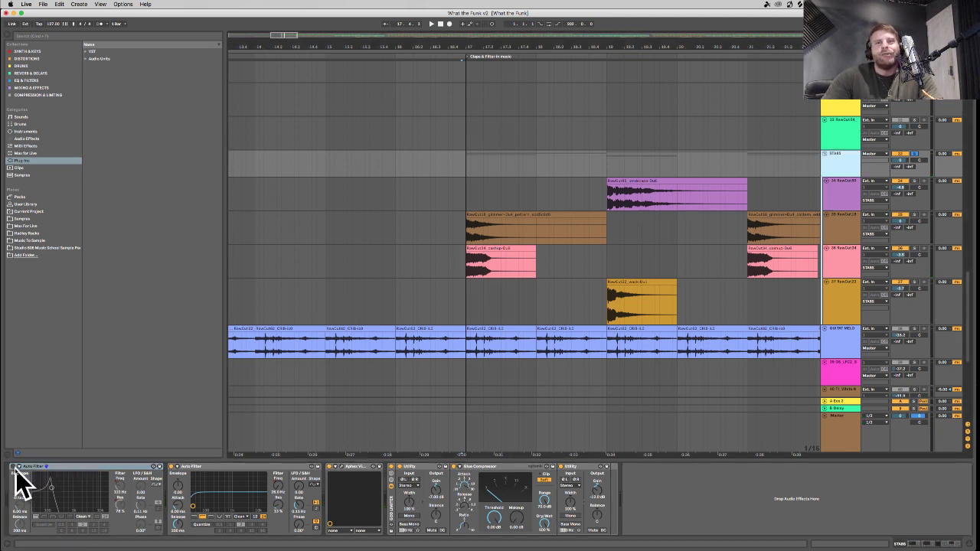
{"action": "key", "text": "space"}
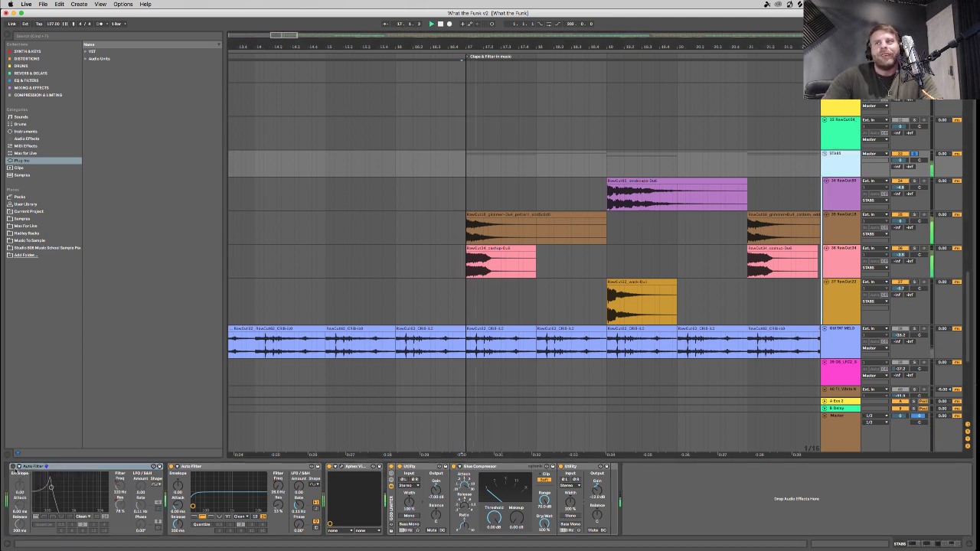
{"action": "left_click", "coordinate": [916, 154]}
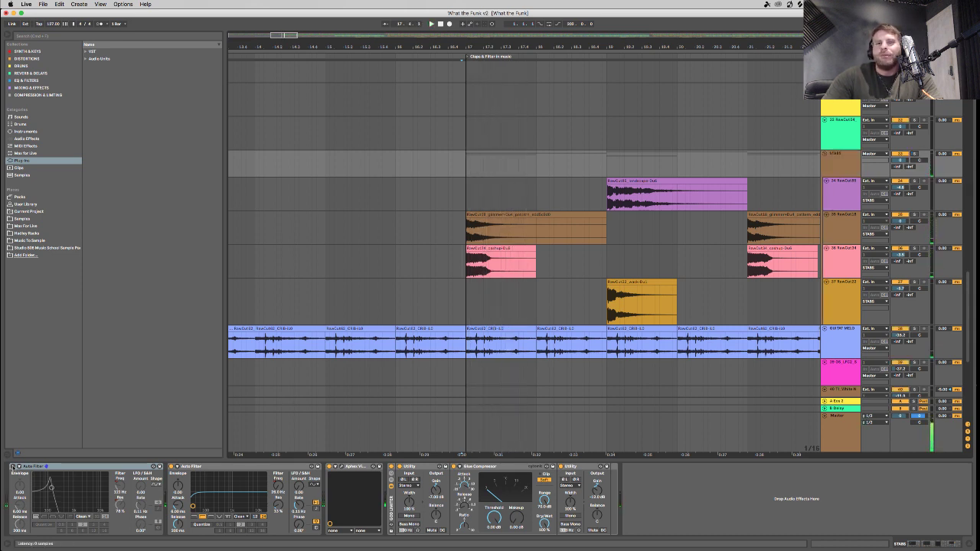
{"action": "left_click", "coordinate": [12, 466]}
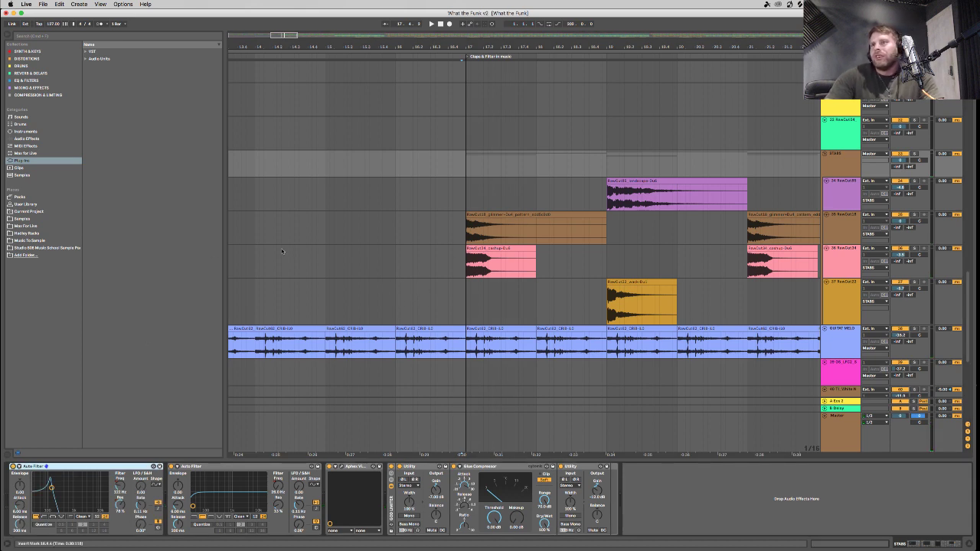
Play the full mix from the first glimmer stab clip at bar 17 in the Claps & Filter in music section.
{"action": "left_click_drag", "start_coordinate": [268, 35], "coordinate": [332, 236]}
{"action": "left_click", "coordinate": [332, 236]}
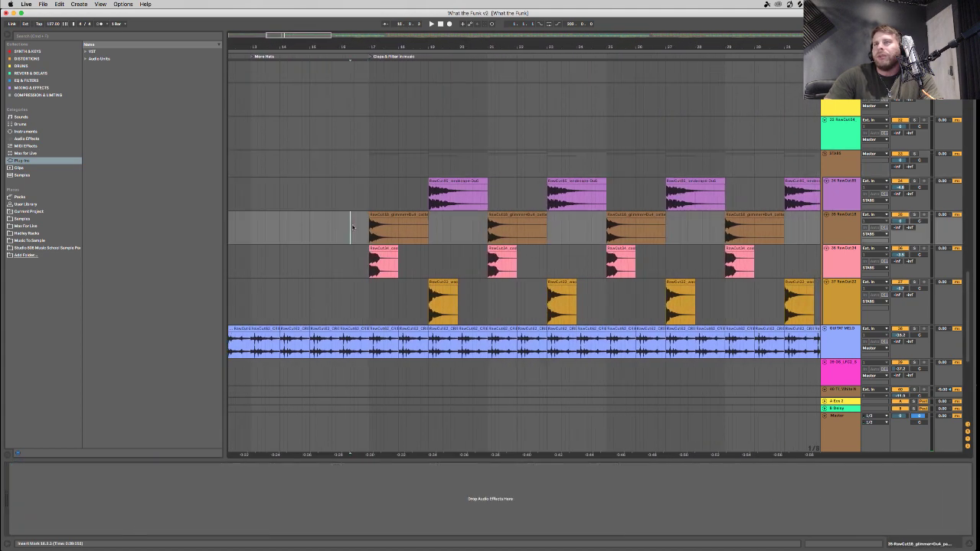
{"action": "left_click", "coordinate": [382, 230]}
{"action": "key", "text": "space"}
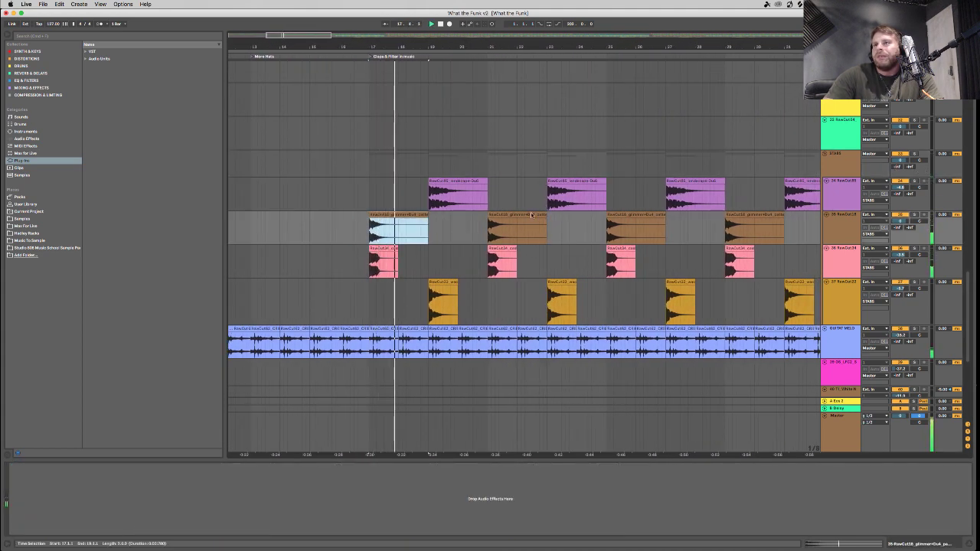
{"action": "left_click", "coordinate": [490, 230]}
Examine the clips and layers around the Remove Hats And start filtering section, from the stabs and fx up to the RHODES track.
{"action": "scroll", "coordinate": [611, 245], "scroll_direction": "right", "scroll_amount": 5}
{"action": "scroll", "coordinate": [617, 240], "scroll_direction": "right", "scroll_amount": 5}
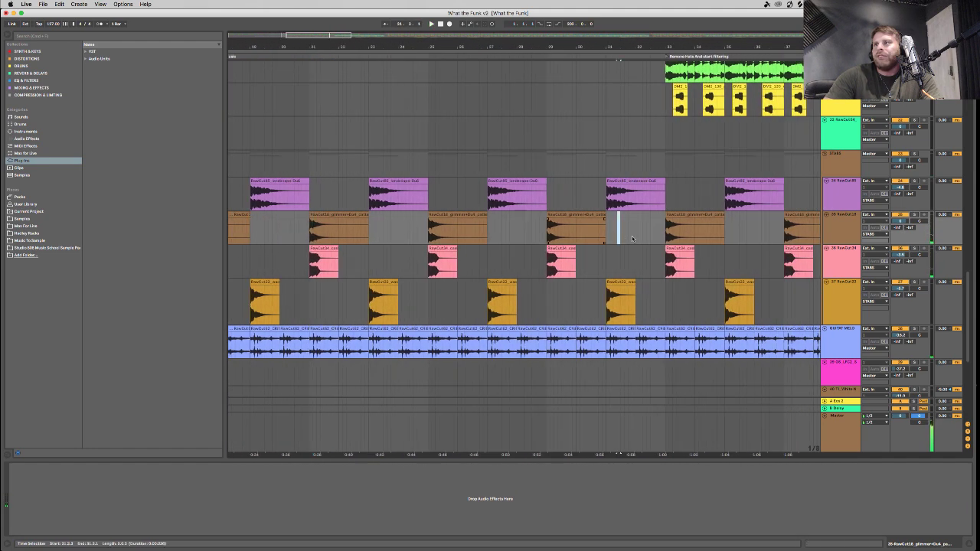
{"action": "scroll", "coordinate": [604, 244], "scroll_direction": "right", "scroll_amount": 8}
{"action": "scroll", "coordinate": [435, 287], "scroll_direction": "up", "scroll_amount": 3}
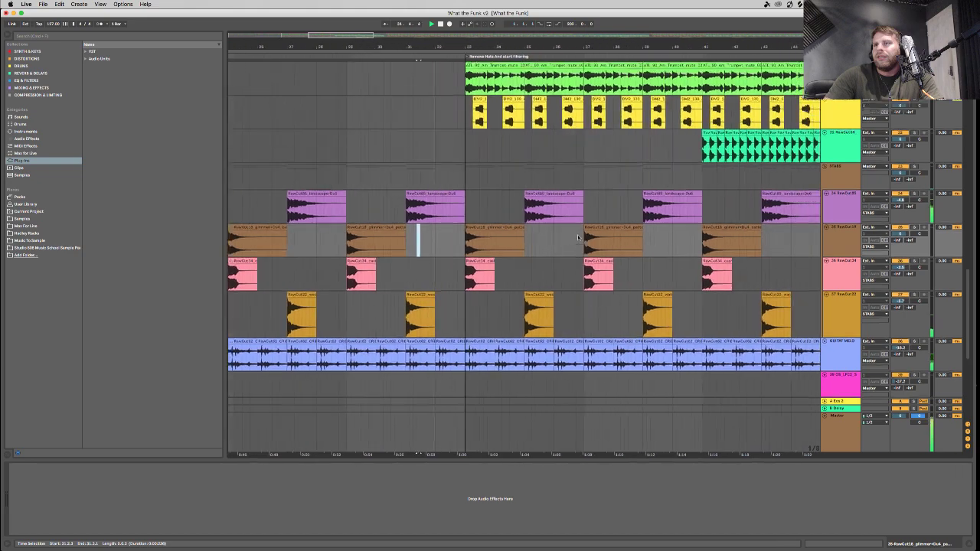
{"action": "scroll", "coordinate": [382, 291], "scroll_direction": "down", "scroll_amount": 5}
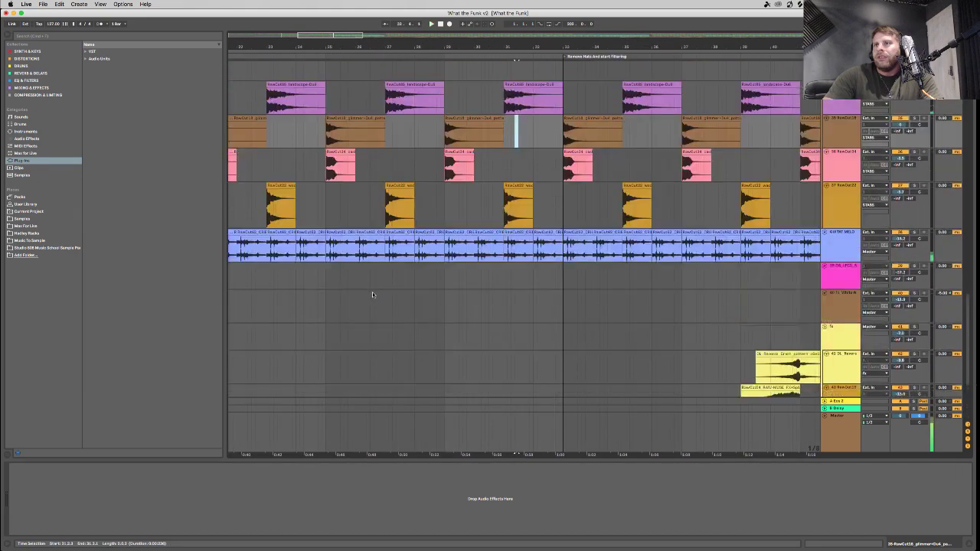
{"action": "scroll", "coordinate": [374, 294], "scroll_direction": "up", "scroll_amount": 12}
{"action": "scroll", "coordinate": [374, 294], "scroll_direction": "left", "scroll_amount": 4}
{"action": "scroll", "coordinate": [373, 294], "scroll_direction": "up", "scroll_amount": 1}
{"action": "scroll", "coordinate": [374, 294], "scroll_direction": "left", "scroll_amount": 1}
Play the RHODES track soloed from bar 17 and bypass the first Auto Filter in its device chain.
{"action": "left_click", "coordinate": [432, 267]}
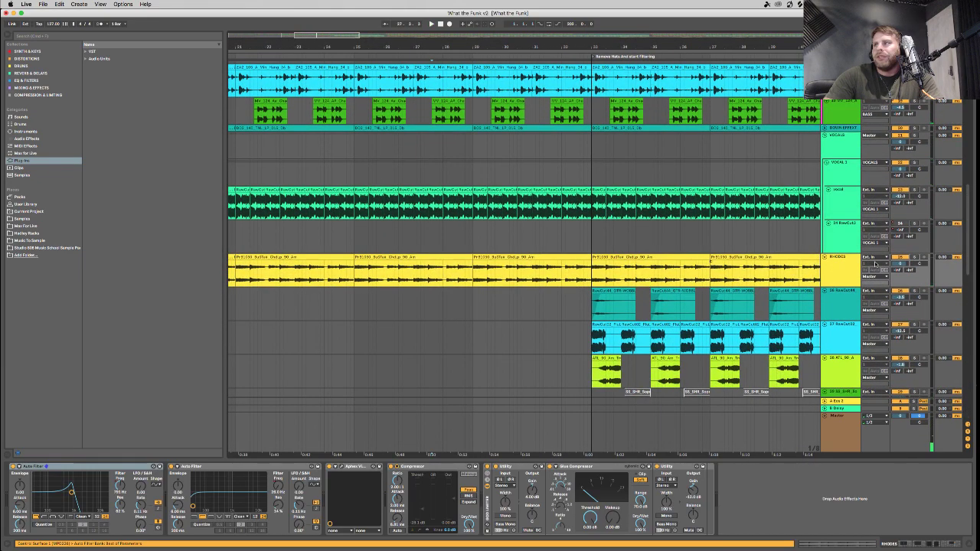
{"action": "key", "text": "space"}
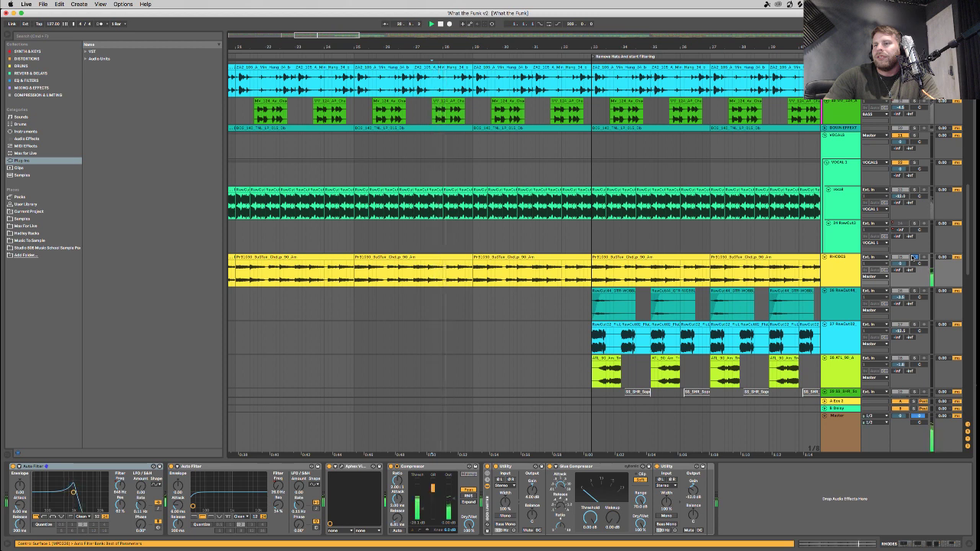
{"action": "scroll", "coordinate": [261, 240], "scroll_direction": "left", "scroll_amount": 5}
{"action": "left_click", "coordinate": [280, 271]}
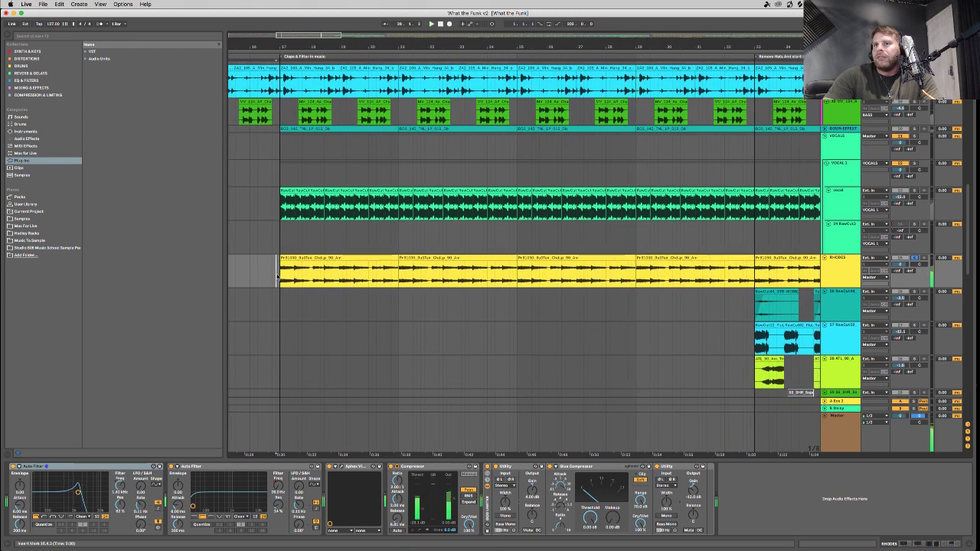
{"action": "left_click", "coordinate": [285, 272]}
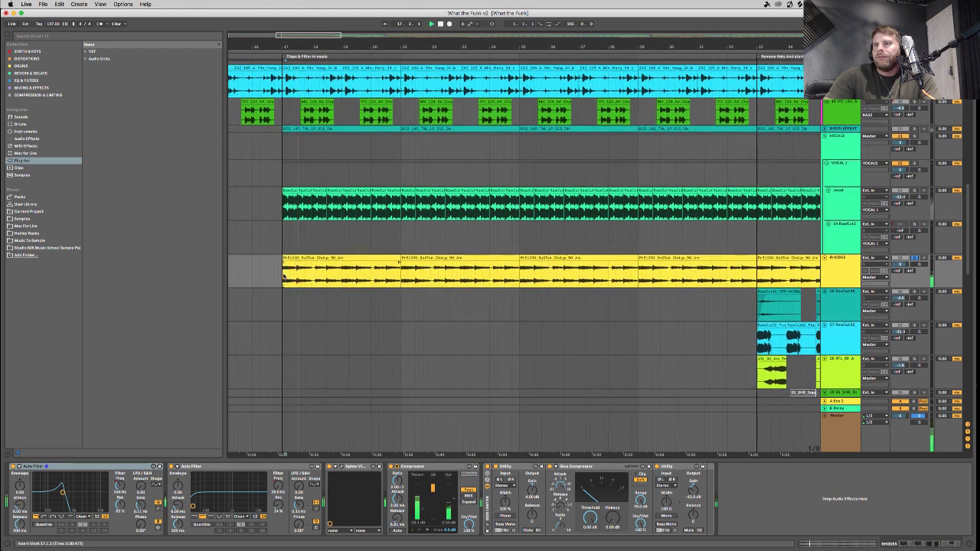
{"action": "left_click", "coordinate": [17, 466]}
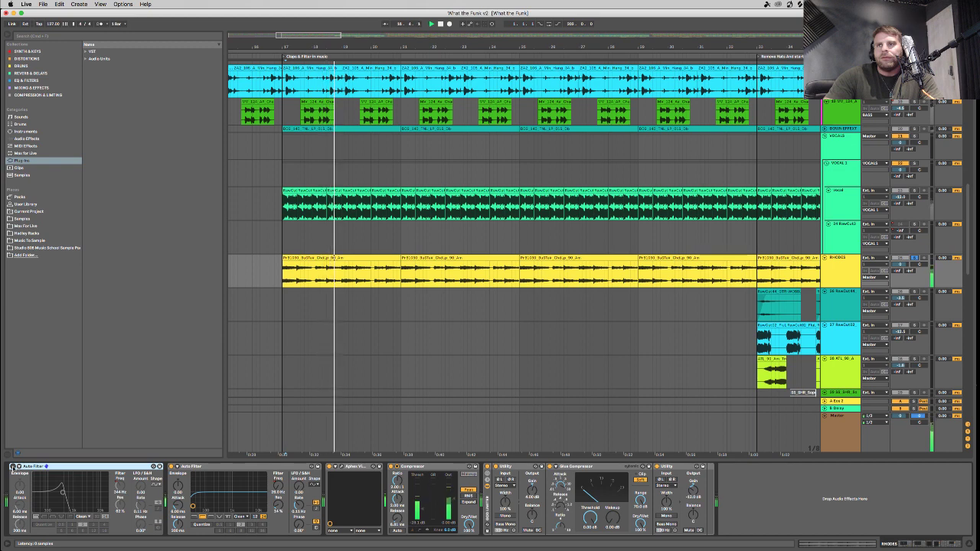
Inspect the first RHODES clip's sample, play the soloed RHODES track further into the section, and unsolo it.
{"action": "double_click", "coordinate": [339, 264]}
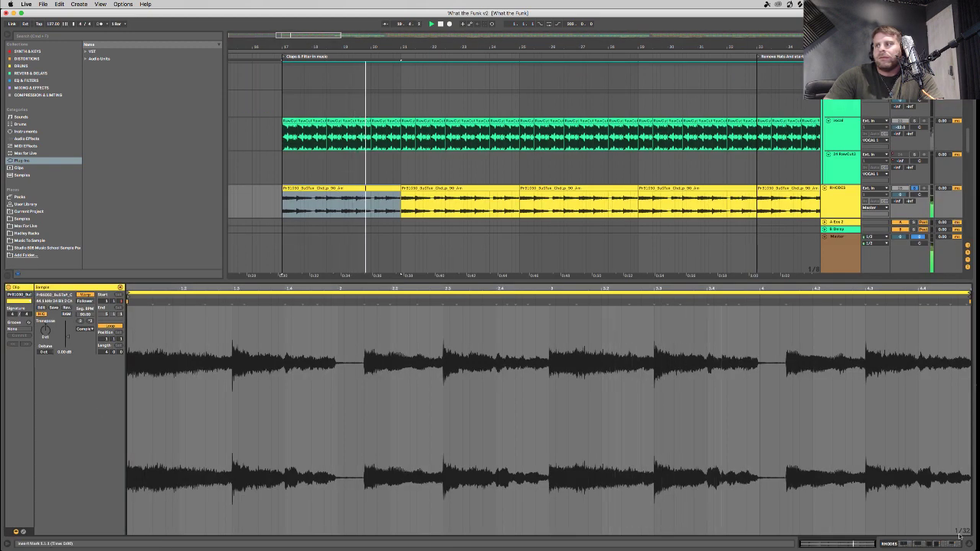
{"action": "left_click", "coordinate": [853, 197]}
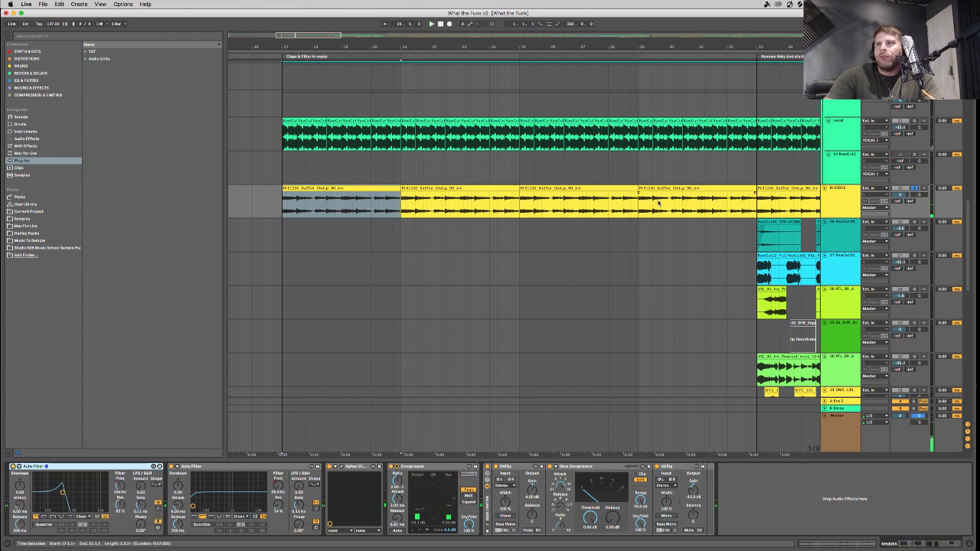
{"action": "key", "text": "space"}
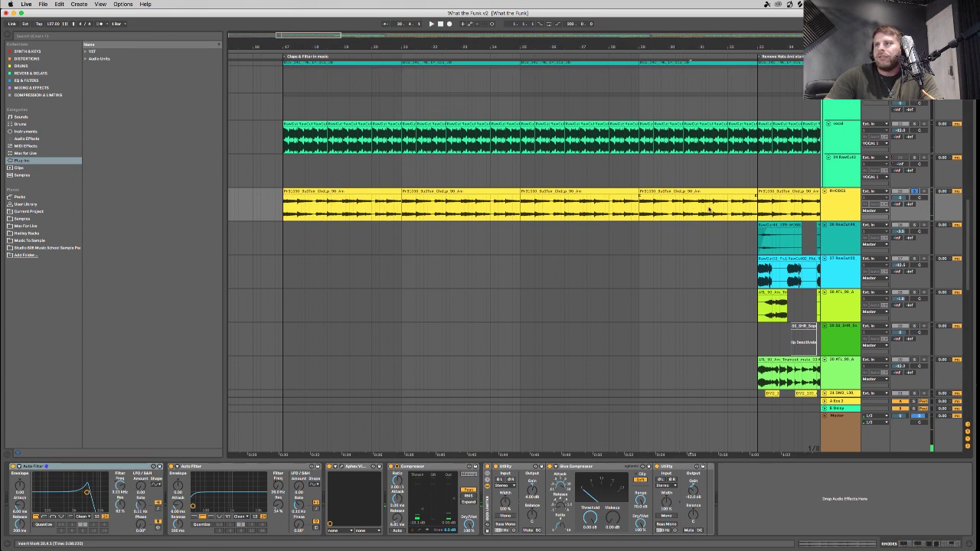
{"action": "key", "text": "space"}
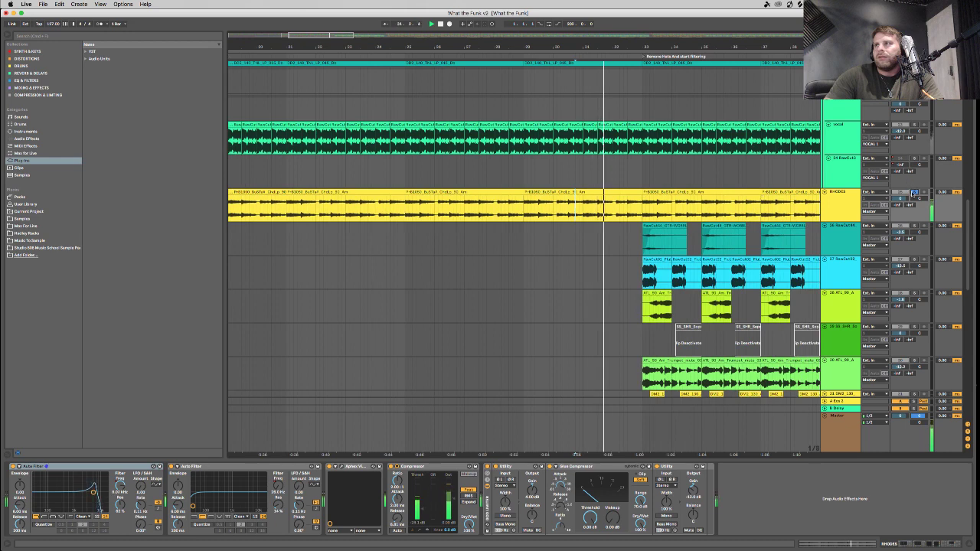
{"action": "key", "text": "space"}
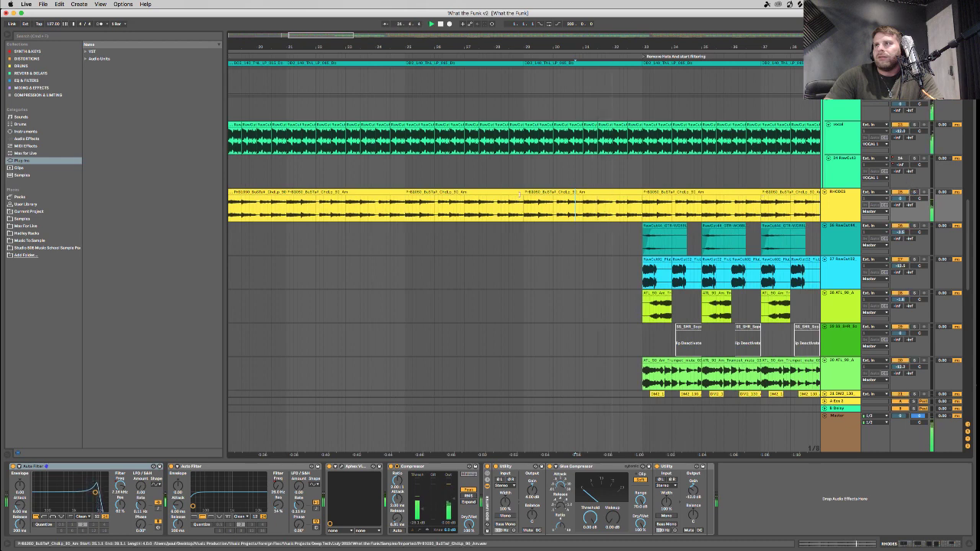
Play the vocal track soloed and inspect the waveform of one of its clips before the Remove Hats And start filtering section.
{"action": "left_click", "coordinate": [475, 138]}
{"action": "double_click", "coordinate": [395, 132]}
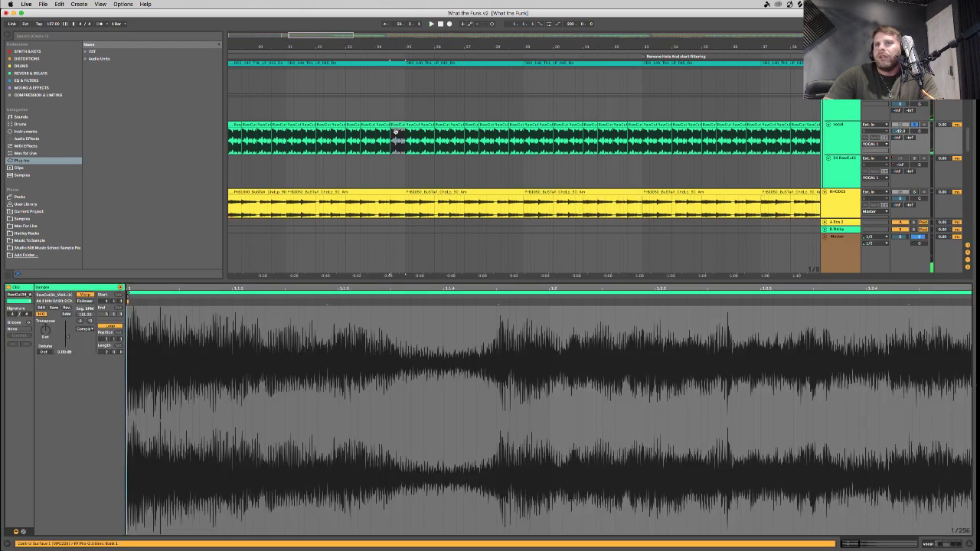
{"action": "key", "text": "space"}
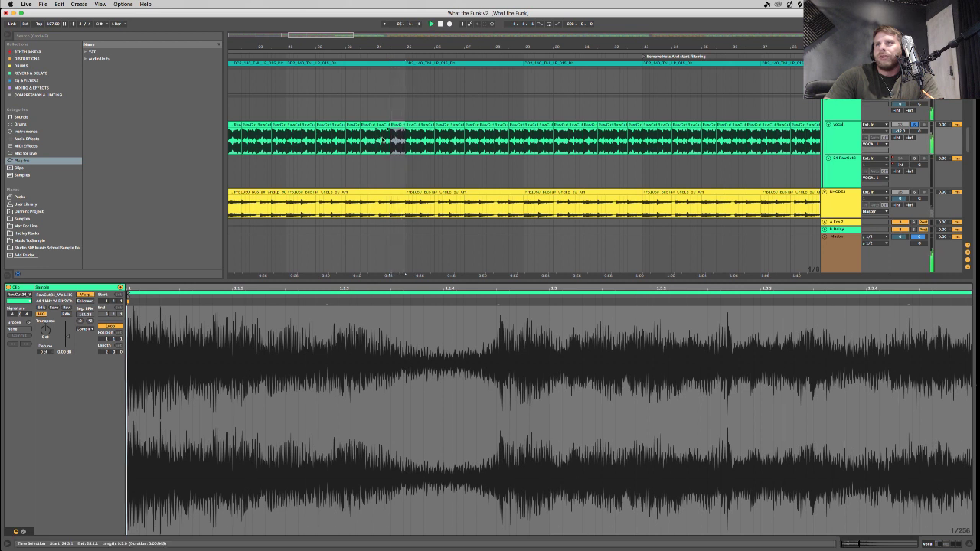
{"action": "key", "text": "super+alt+l"}
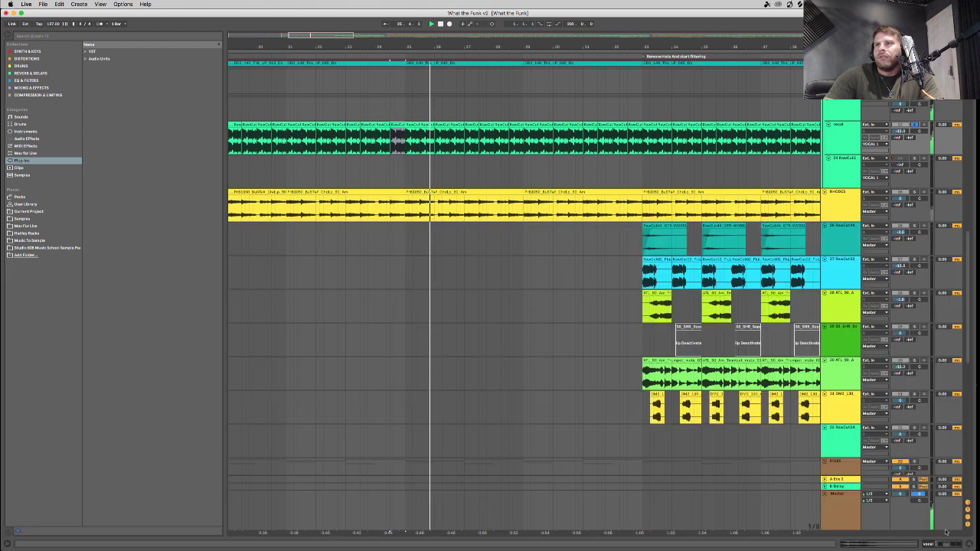
{"action": "left_click", "coordinate": [447, 140]}
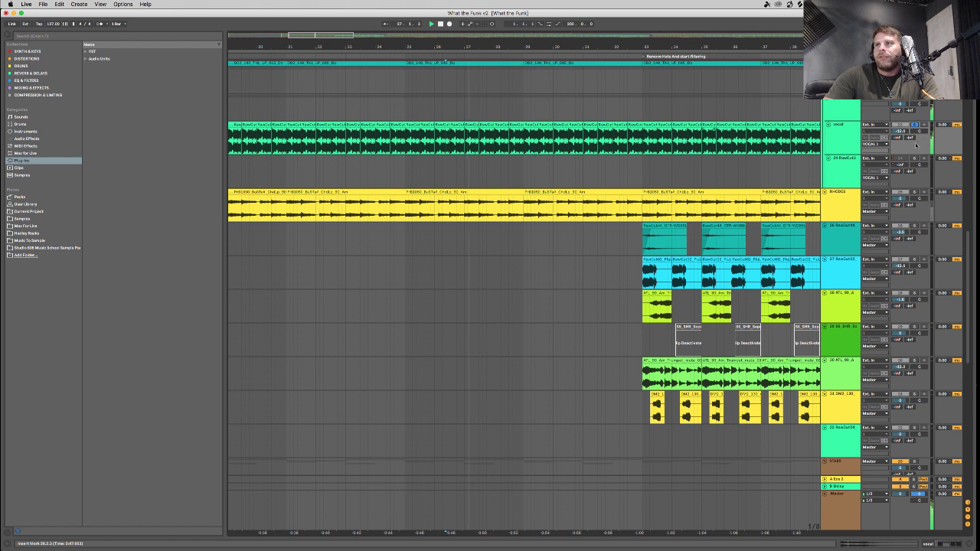
Inspect the Pro-Q 3 equalizer in the vocal track's device chain during playback and close its window.
{"action": "key", "text": "shift+Tab"}
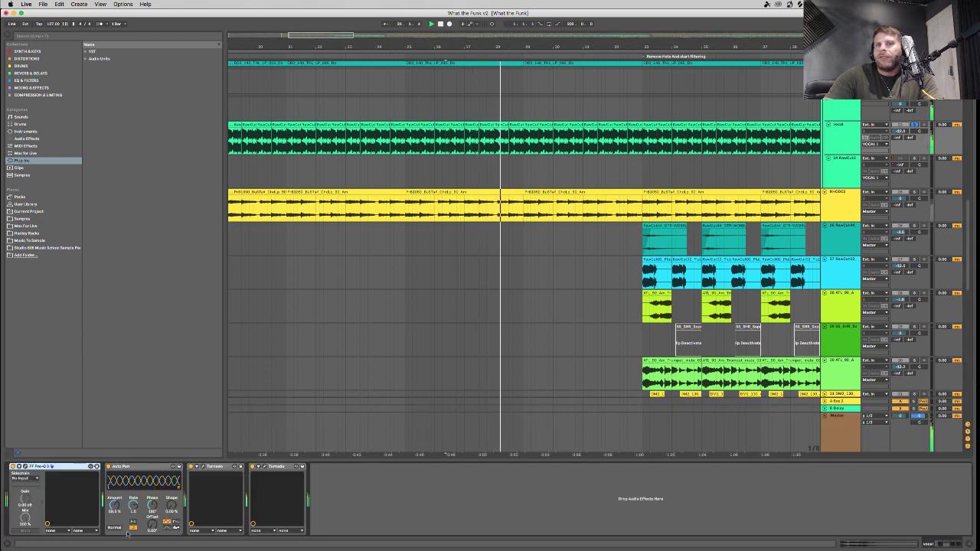
{"action": "key", "text": "super+alt+p"}
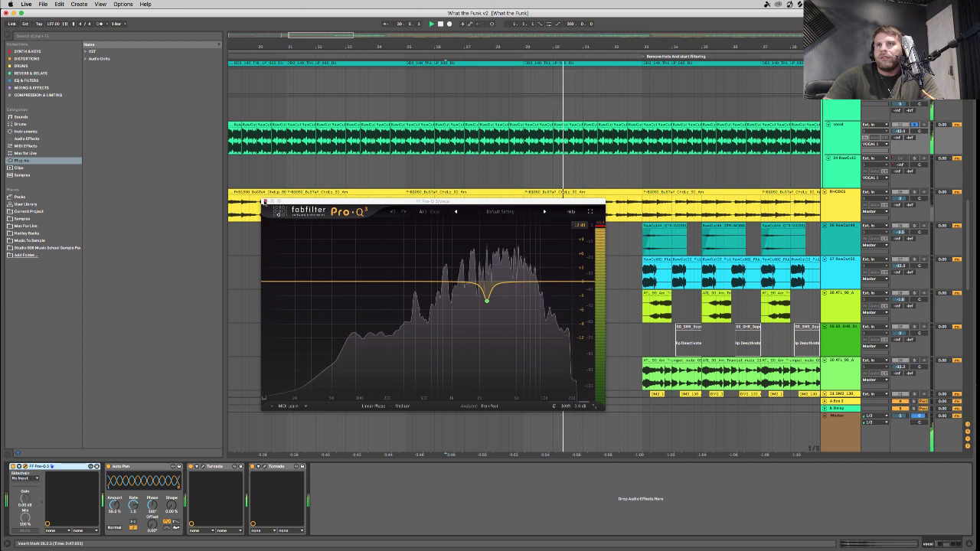
{"action": "left_click", "coordinate": [264, 201]}
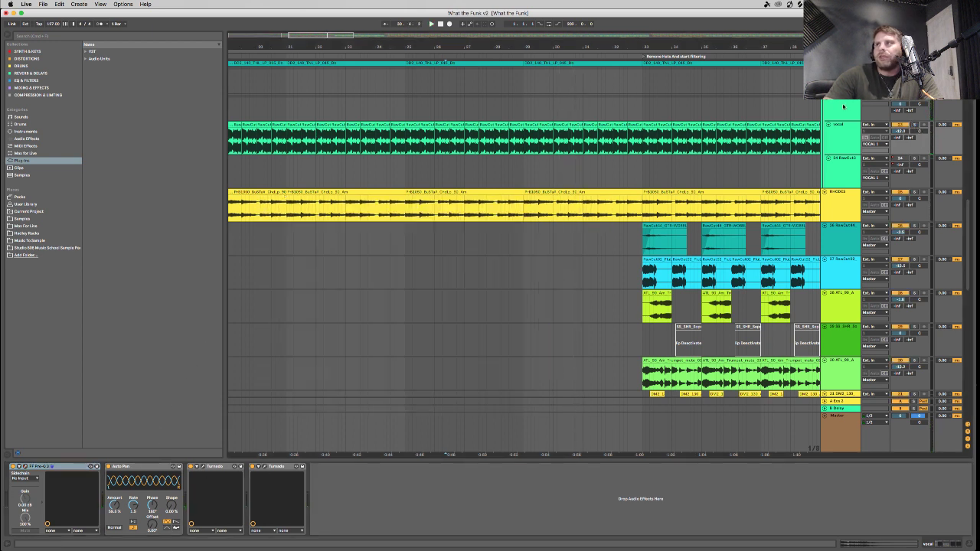
Check the VOCAL 1 group's Auto Filters and play the full mix into the Remove Hats And start filtering section.
{"action": "left_click", "coordinate": [446, 107]}
{"action": "left_click_drag", "start_coordinate": [77, 494], "coordinate": [78, 496]}
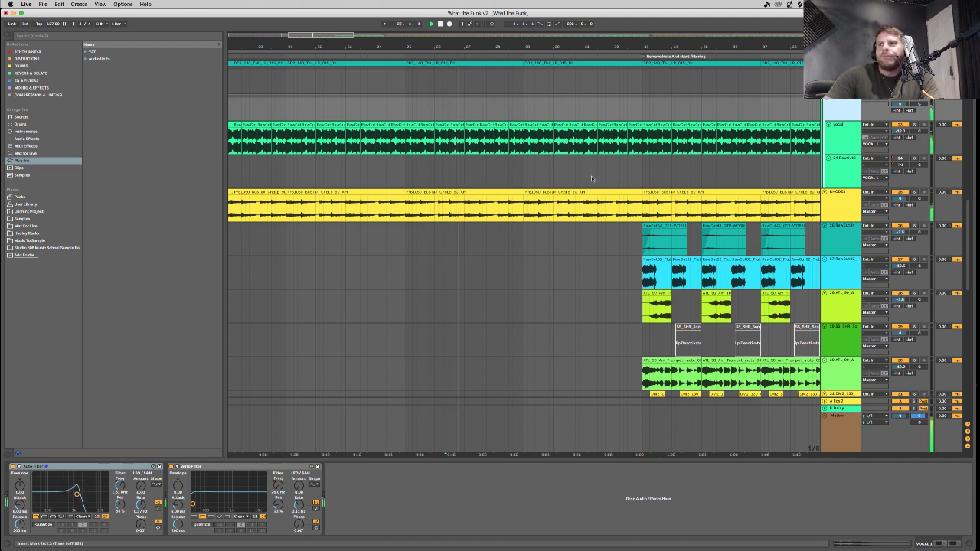
{"action": "left_click", "coordinate": [597, 142]}
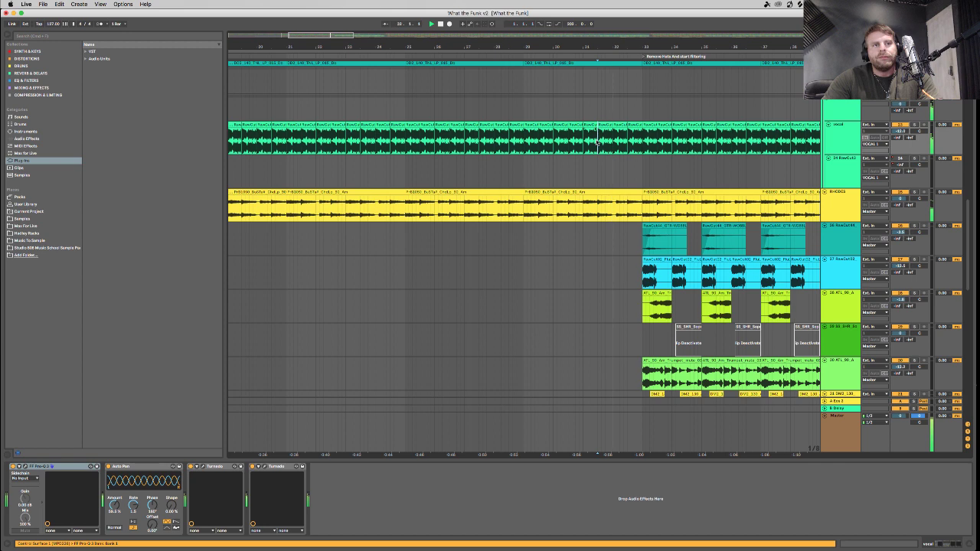
{"action": "scroll", "coordinate": [638, 172], "scroll_direction": "right", "scroll_amount": 10}
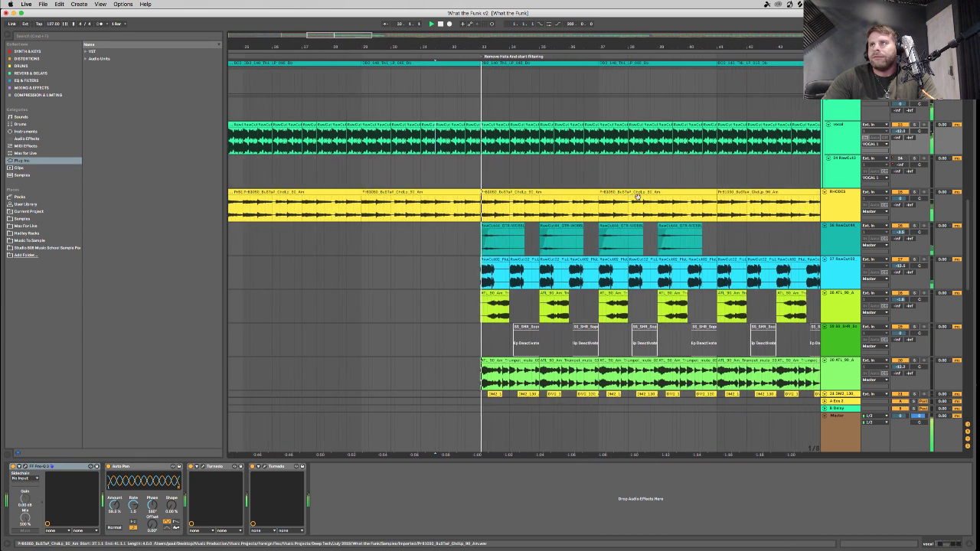
{"action": "scroll", "coordinate": [482, 268], "scroll_direction": "right", "scroll_amount": 2}
{"action": "scroll", "coordinate": [482, 268], "scroll_direction": "down", "scroll_amount": 6}
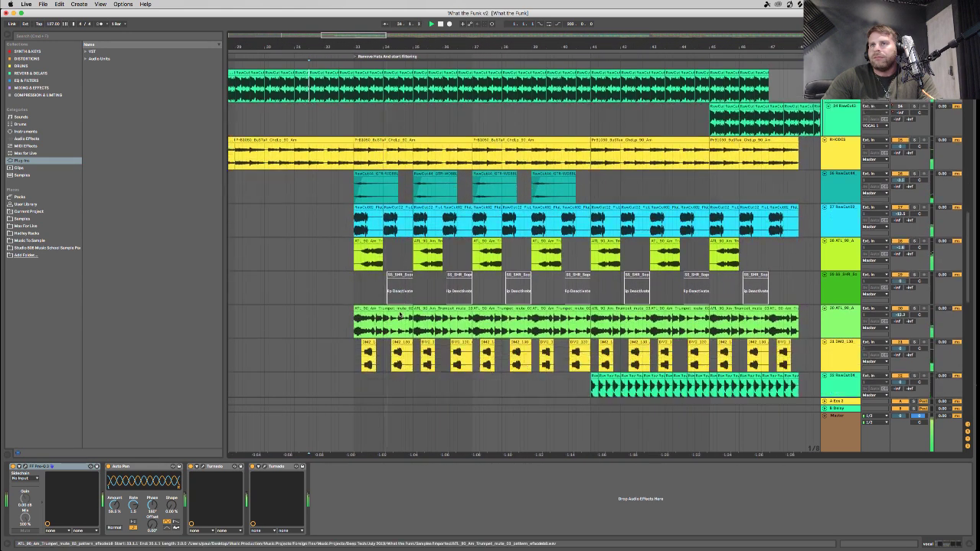
Examine the layers of the Remove Hats And start filtering section, from the hats and claps down to the trumpet and stab clips.
{"action": "left_click", "coordinate": [351, 184]}
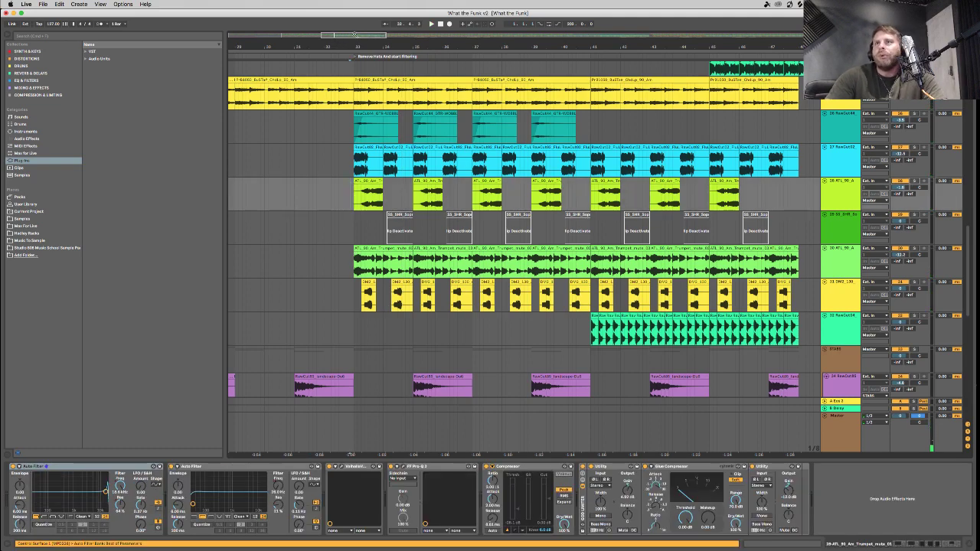
{"action": "scroll", "coordinate": [359, 77], "scroll_direction": "down", "scroll_amount": 5}
{"action": "scroll", "coordinate": [422, 173], "scroll_direction": "up", "scroll_amount": 5}
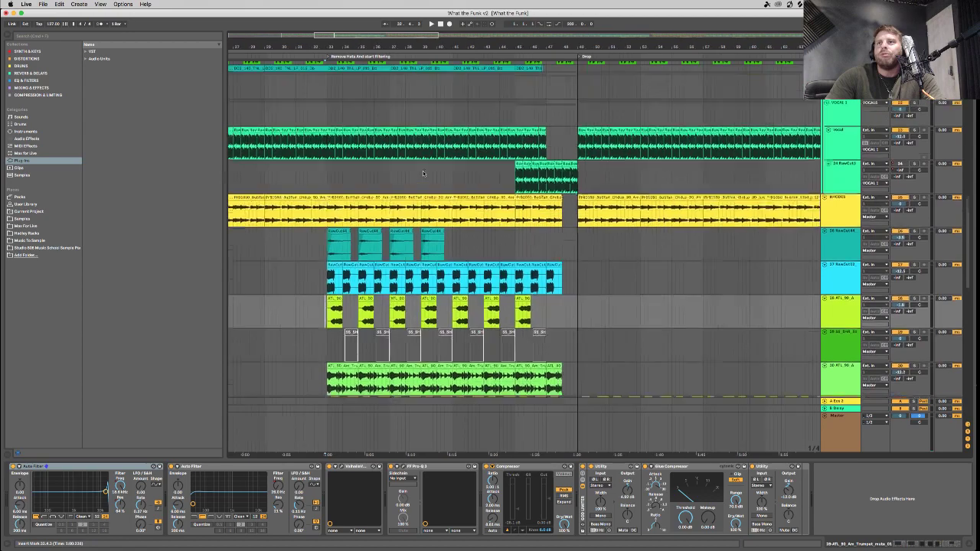
{"action": "scroll", "coordinate": [422, 173], "scroll_direction": "up", "scroll_amount": 15}
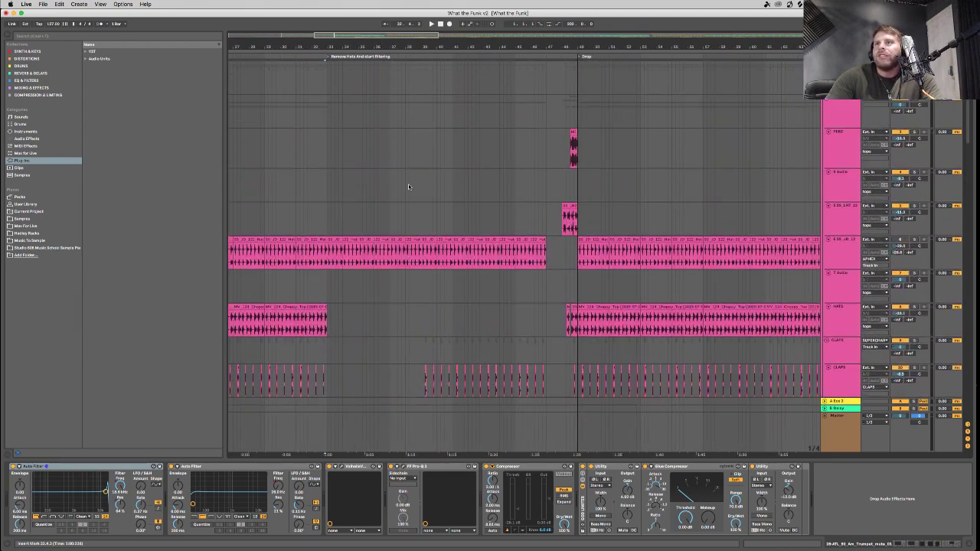
{"action": "scroll", "coordinate": [408, 183], "scroll_direction": "down", "scroll_amount": 15}
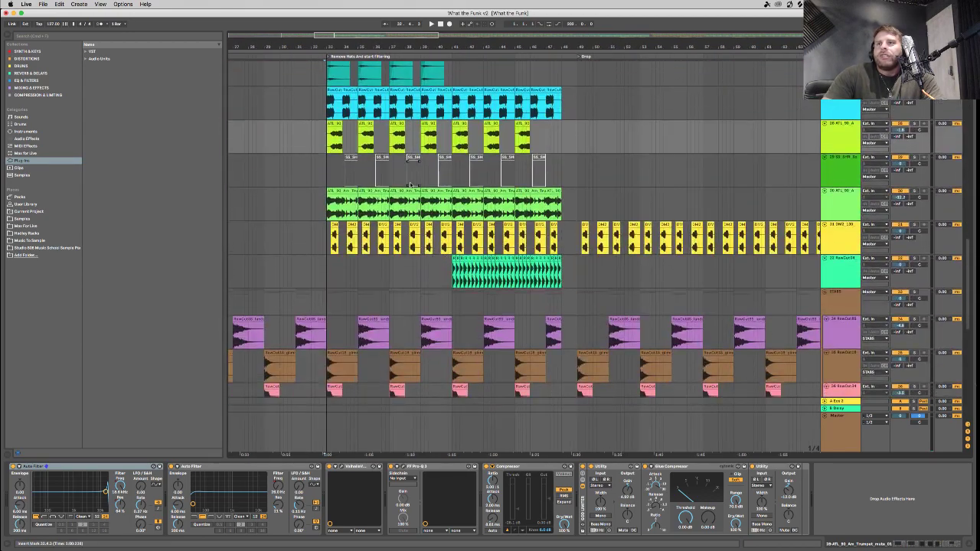
{"action": "scroll", "coordinate": [410, 185], "scroll_direction": "down", "scroll_amount": 10}
{"action": "scroll", "coordinate": [376, 227], "scroll_direction": "up", "scroll_amount": 11}
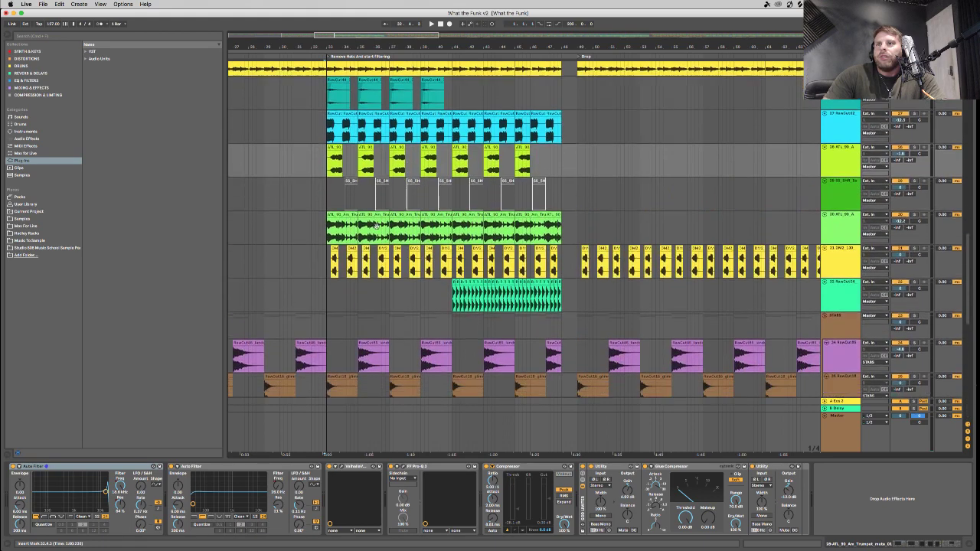
Play trumpet track 30 ATL_90_A soloed from bar 33, unsolo it to hear the full mix, and stop playback.
{"action": "left_click", "coordinate": [849, 224]}
{"action": "left_click", "coordinate": [913, 214]}
{"action": "key", "text": "space"}
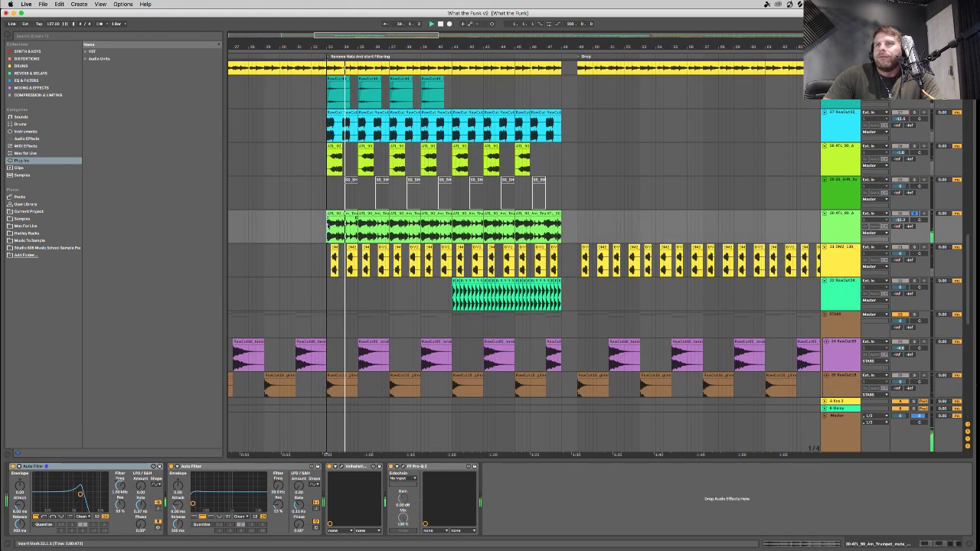
{"action": "key", "text": "space"}
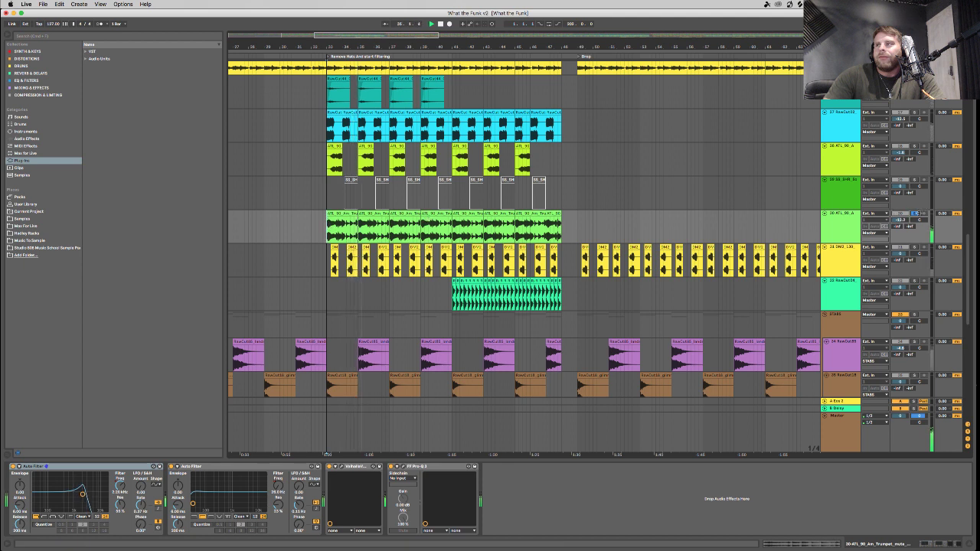
{"action": "left_click", "coordinate": [915, 213]}
{"action": "key", "text": "space"}
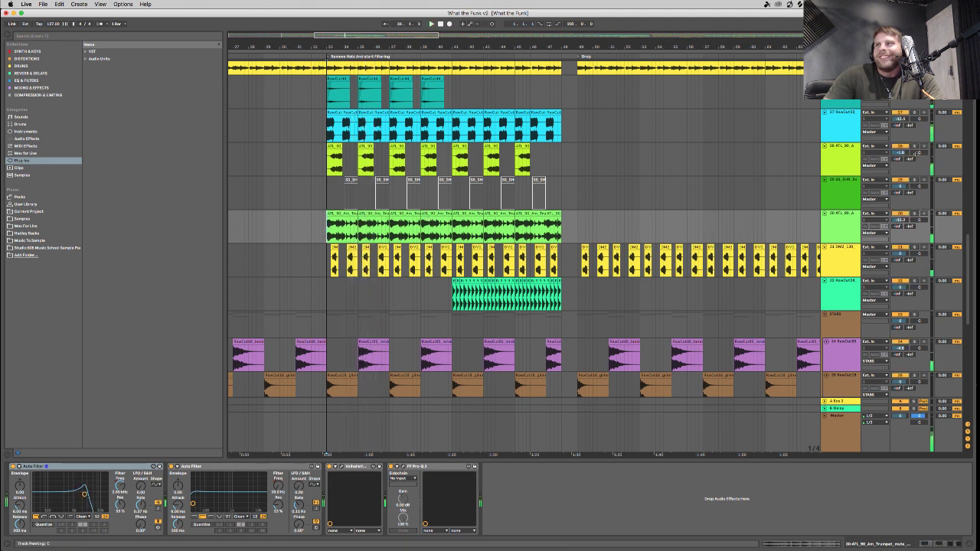
Solo trumpet track 28 ATL_90_A and play it from the start of the Remove Hats And start filtering section.
{"action": "left_click", "coordinate": [914, 146]}
{"action": "left_click", "coordinate": [832, 155]}
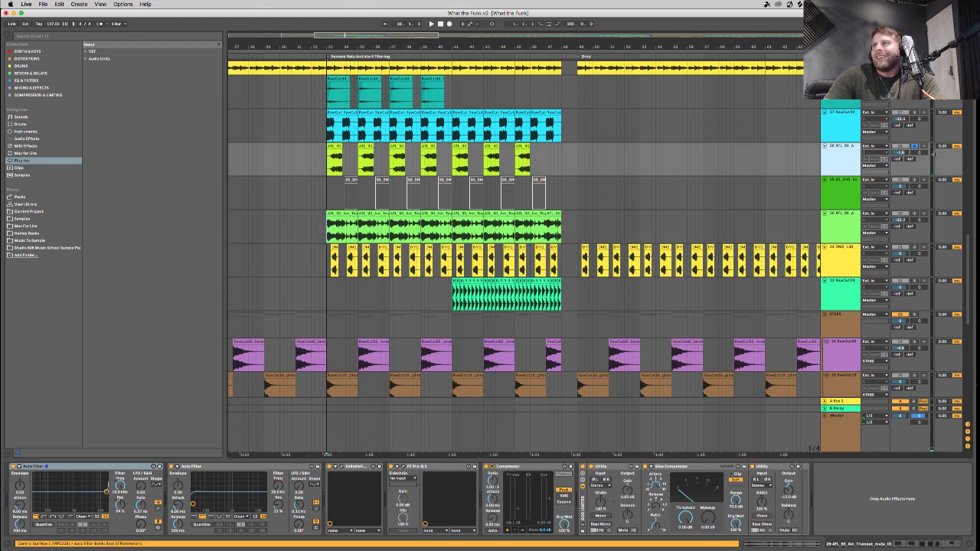
{"action": "key", "text": "space"}
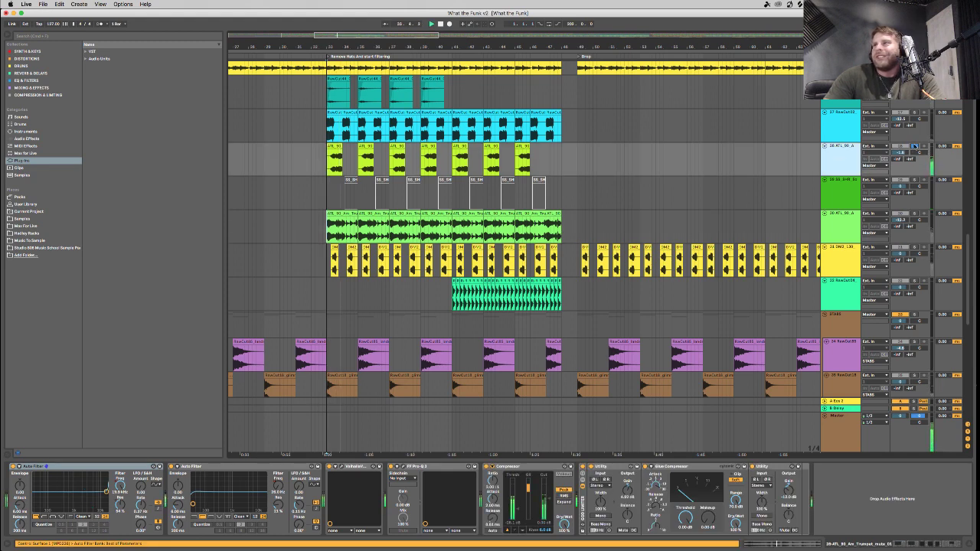
{"action": "left_click", "coordinate": [365, 157]}
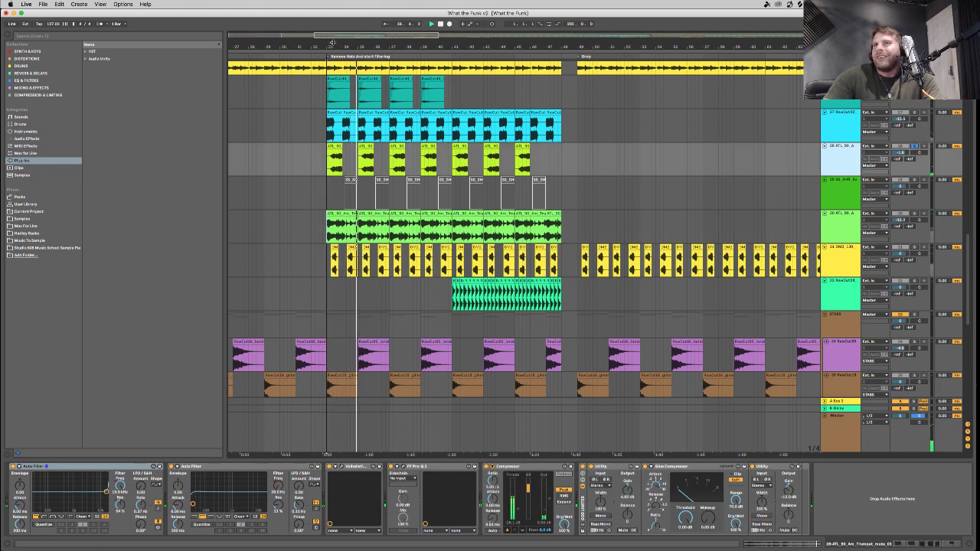
Inspect the waveform of the second trumpet clip on track 28, stop playback, and close the clip view.
{"action": "key", "text": "plus"}
{"action": "double_click", "coordinate": [455, 154]}
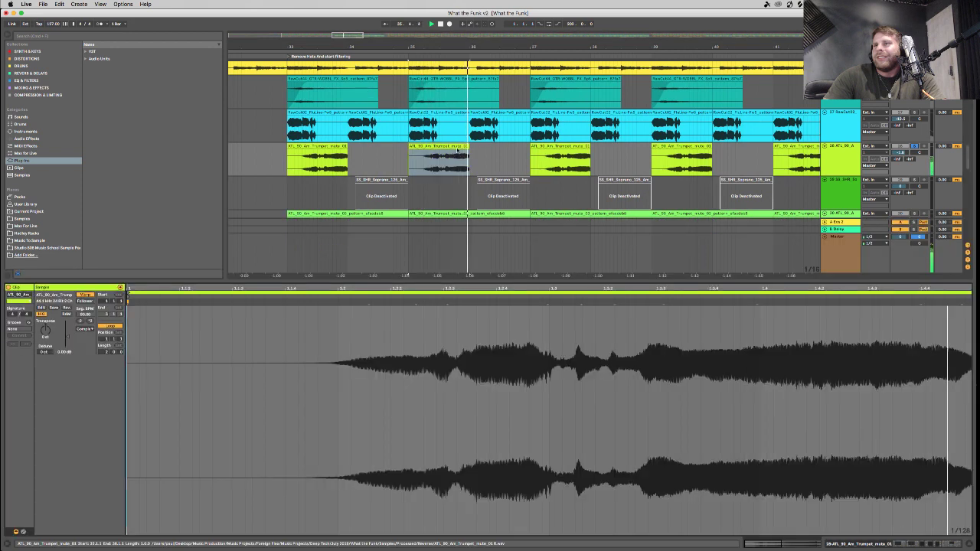
{"action": "key", "text": "space"}
{"action": "left_click", "coordinate": [969, 542]}
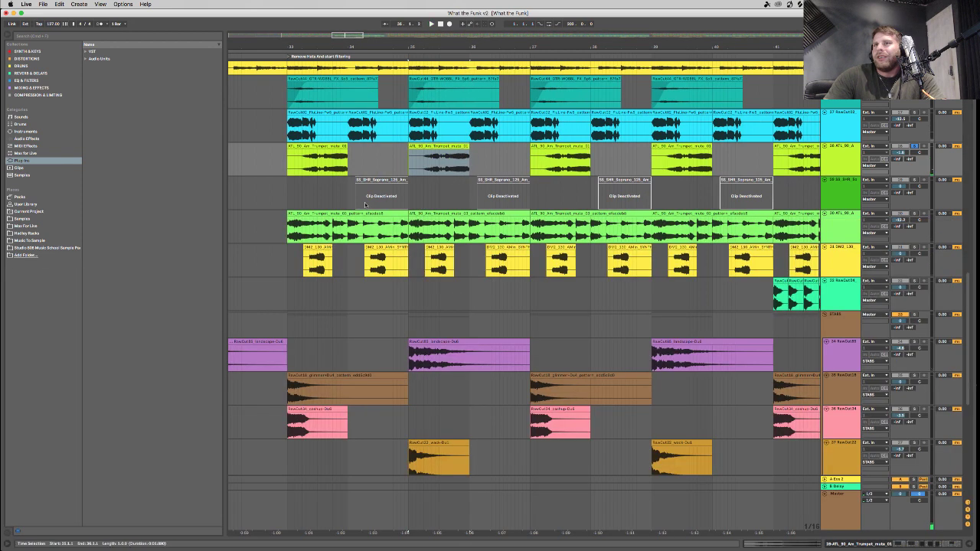
Try extending the first trumpet clip on track 28 to bar 35, play it soloed, and undo the extension.
{"action": "left_click", "coordinate": [344, 146]}
{"action": "left_click_drag", "start_coordinate": [343, 147], "coordinate": [431, 151]}
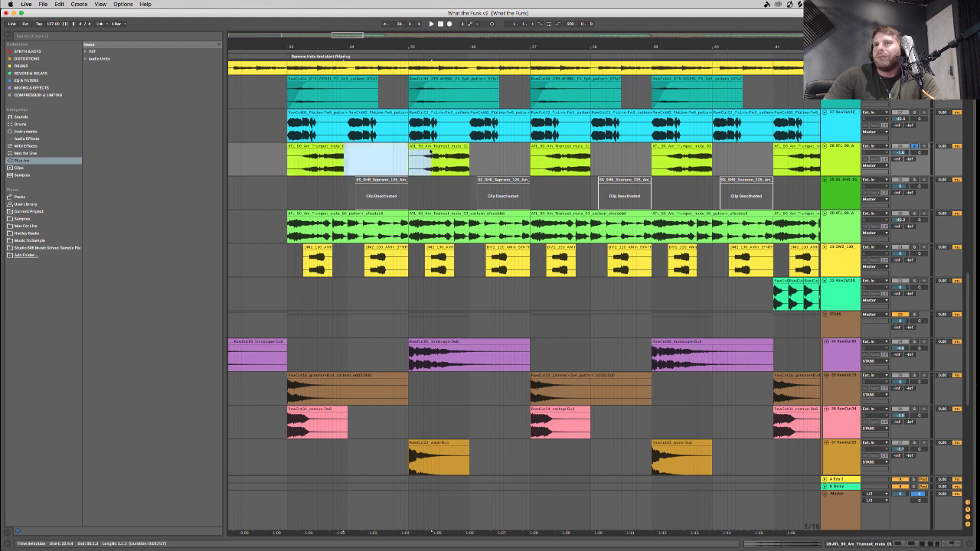
{"action": "left_click_drag", "start_coordinate": [344, 148], "coordinate": [408, 148]}
{"action": "key", "text": "space"}
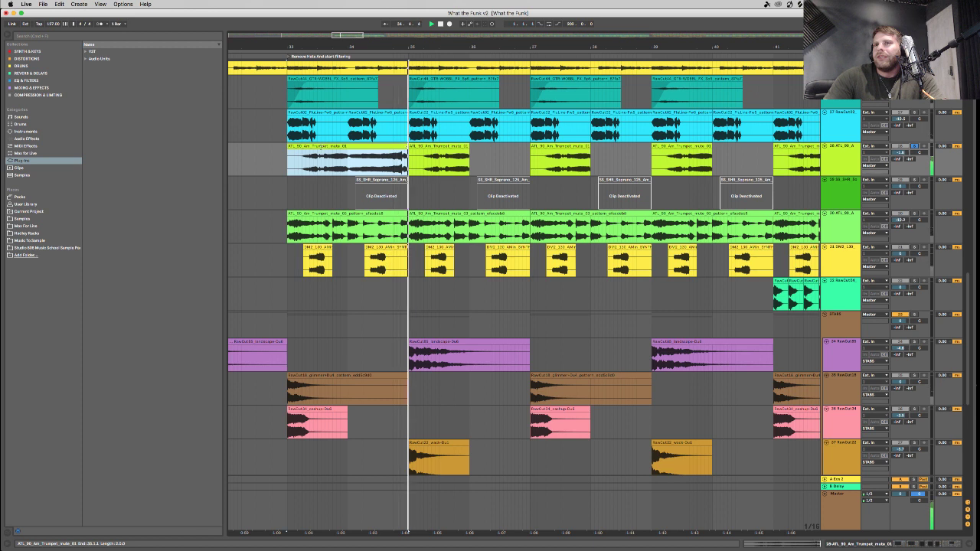
{"action": "key", "text": "super+z"}
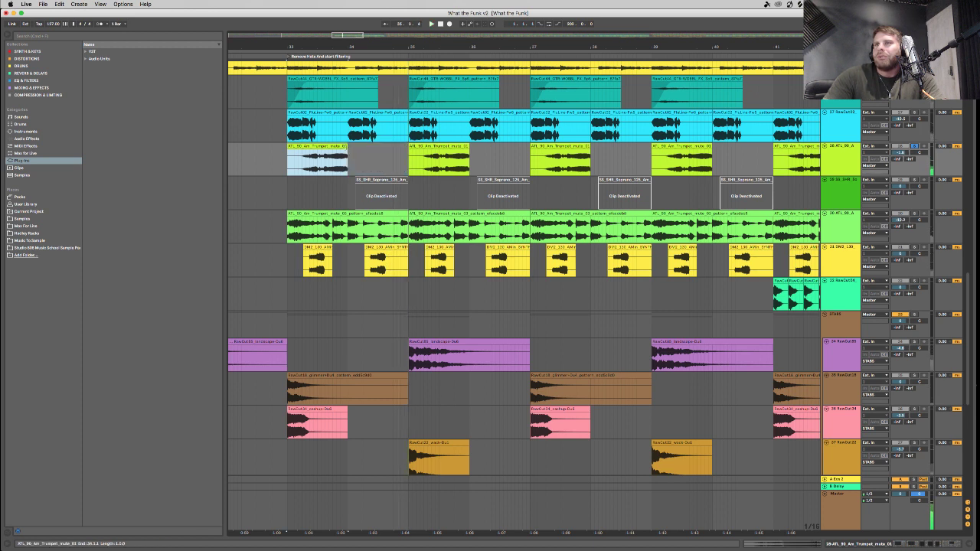
Solo synth track 31 DMZ_130 during playback from bar 34 and unsolo trumpet track 28.
{"action": "left_click", "coordinate": [348, 247]}
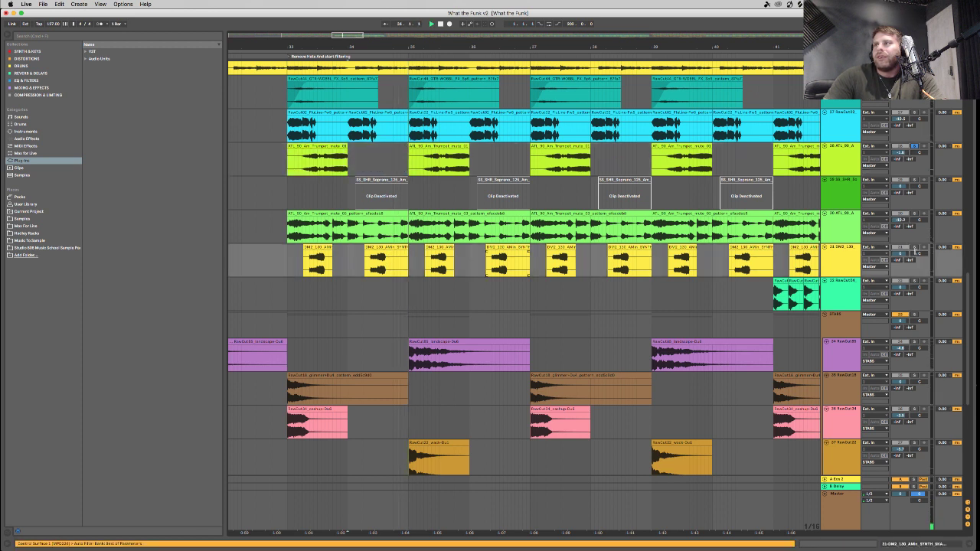
{"action": "left_click", "coordinate": [913, 248]}
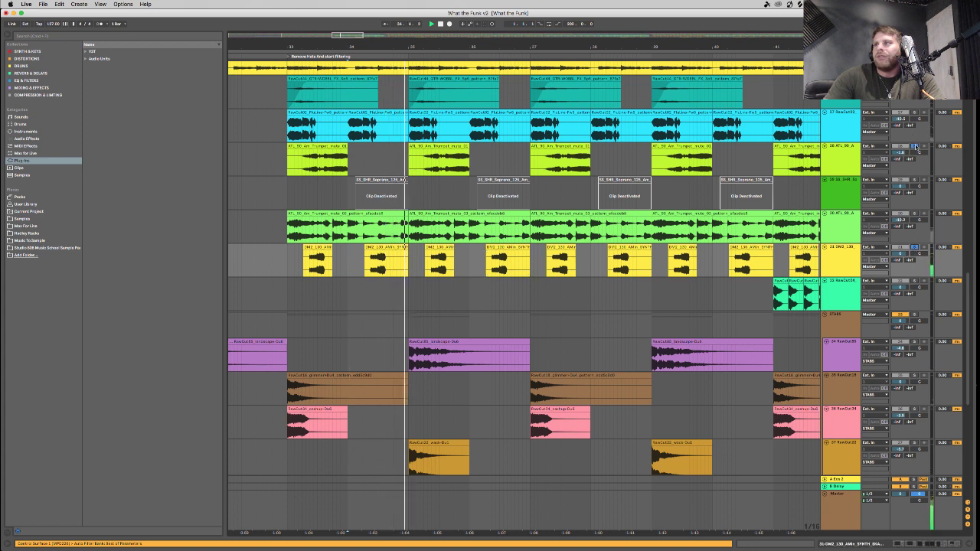
{"action": "left_click", "coordinate": [915, 145]}
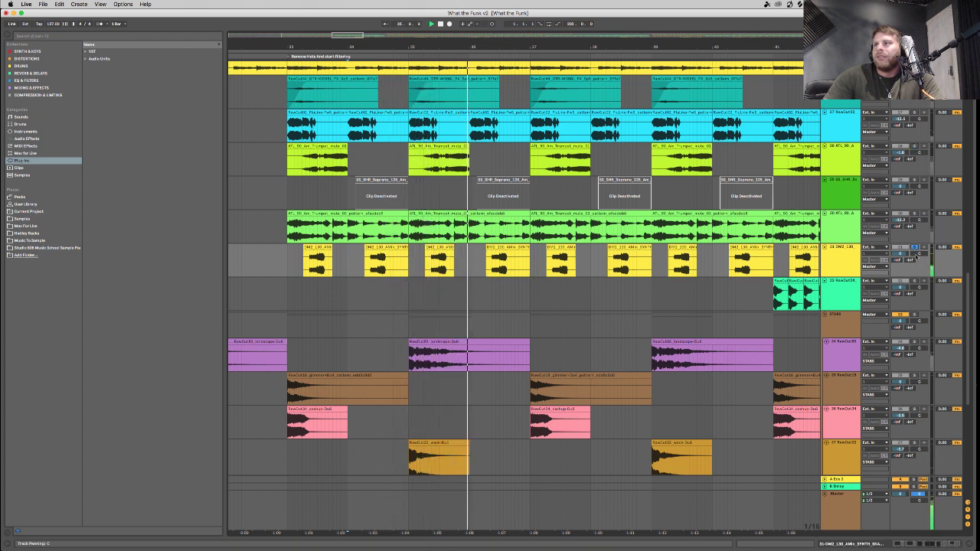
Solo the RHODES track and the melodic tracks down to track 32, and play them together in the Remove Hats And start filtering section.
{"action": "scroll", "coordinate": [302, 131], "scroll_direction": "up", "scroll_amount": 6}
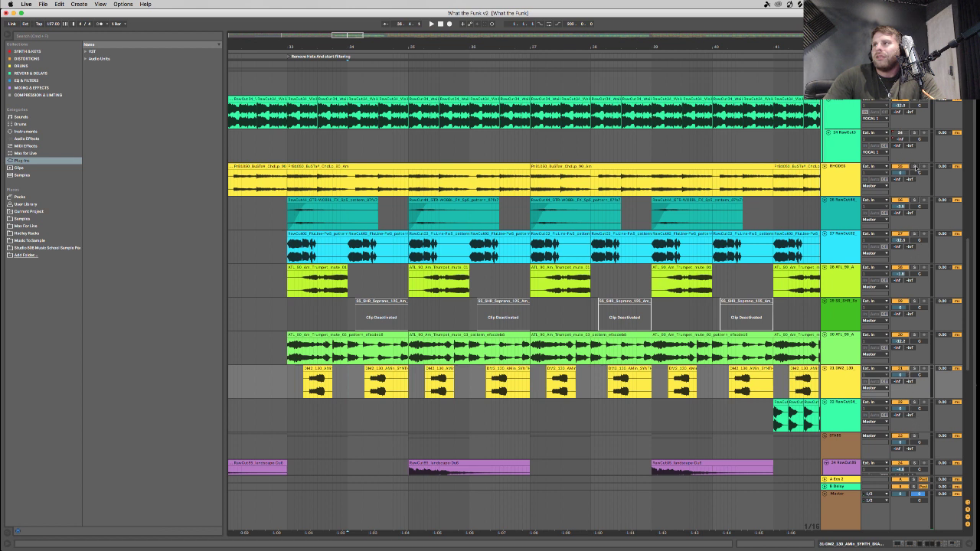
{"action": "left_click", "coordinate": [914, 167]}
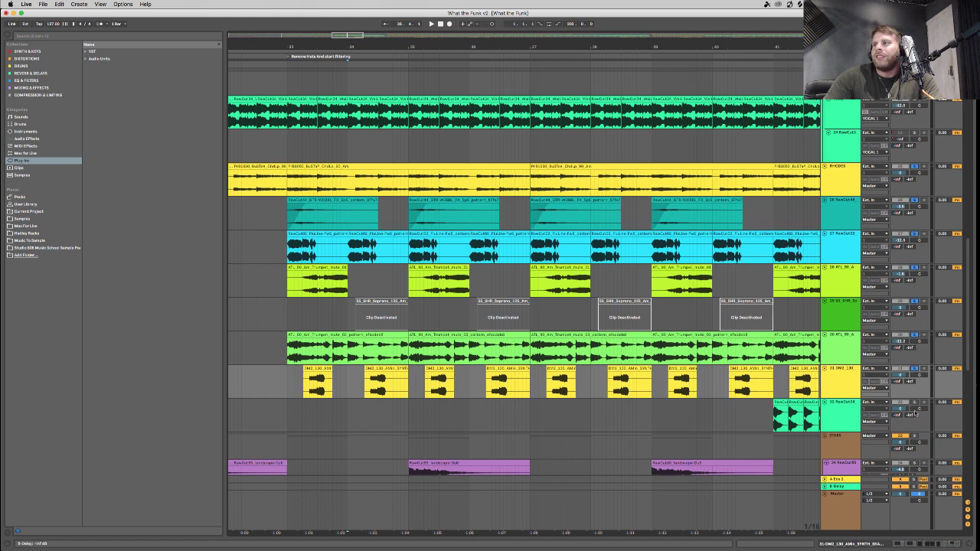
{"action": "key", "text": "space"}
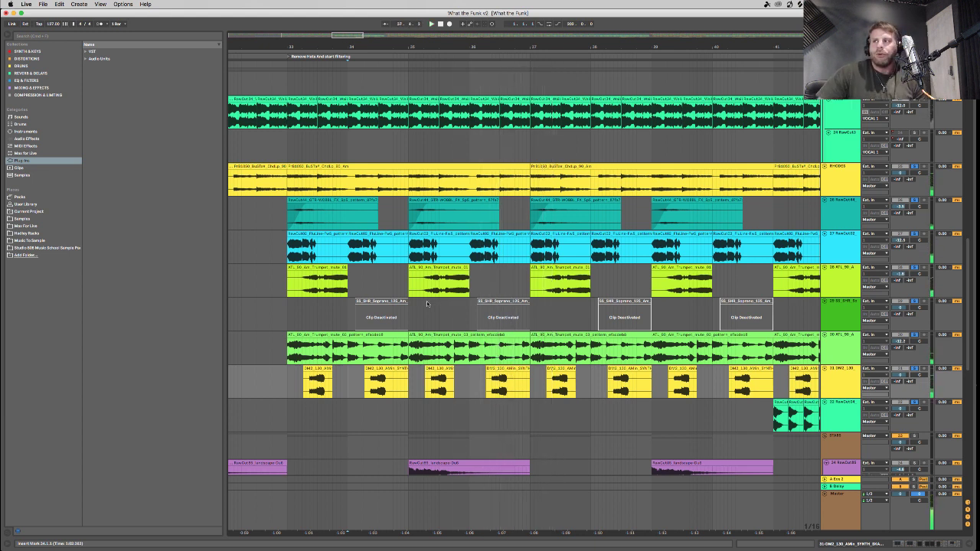
Add the STABS group and guitar melody track to the soloed parts, play them from bar 33, and stop playback.
{"action": "scroll", "coordinate": [427, 303], "scroll_direction": "down", "scroll_amount": 5}
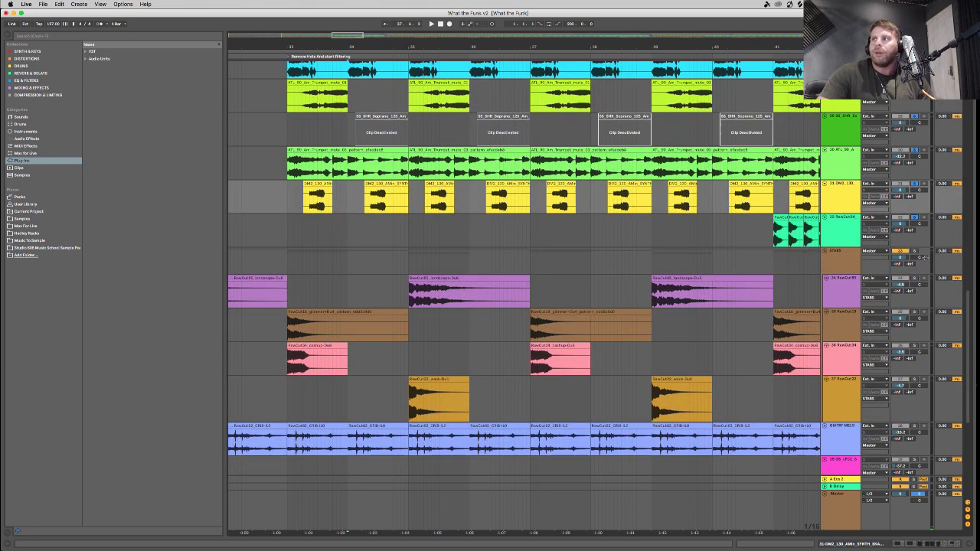
{"action": "left_click", "coordinate": [914, 251]}
{"action": "left_click", "coordinate": [291, 235]}
{"action": "key", "text": "space"}
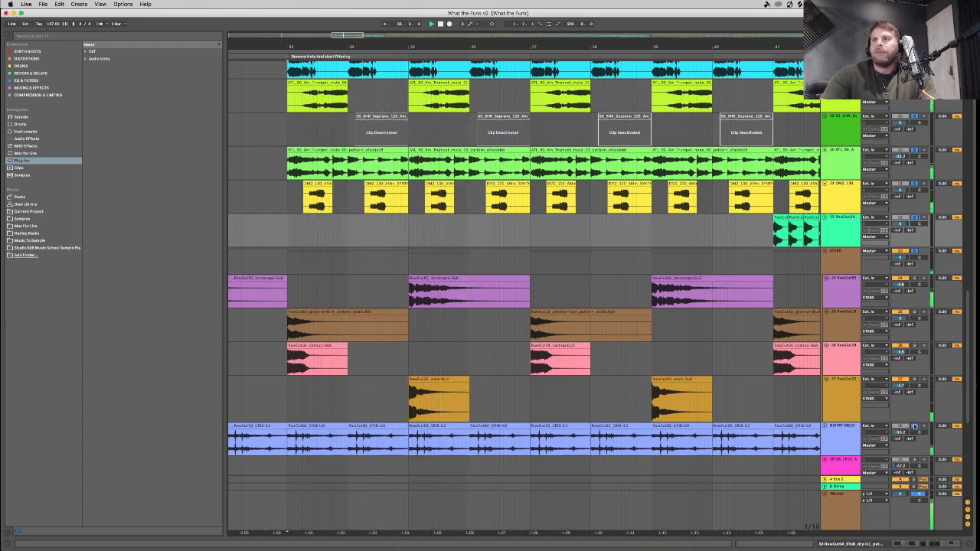
{"action": "scroll", "coordinate": [733, 368], "scroll_direction": "up", "scroll_amount": 6}
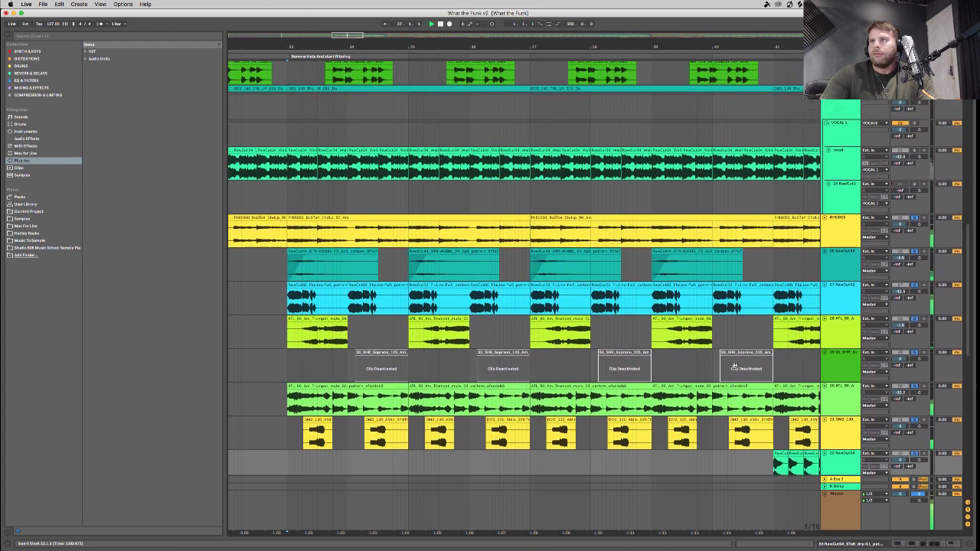
{"action": "scroll", "coordinate": [733, 367], "scroll_direction": "down", "scroll_amount": 9}
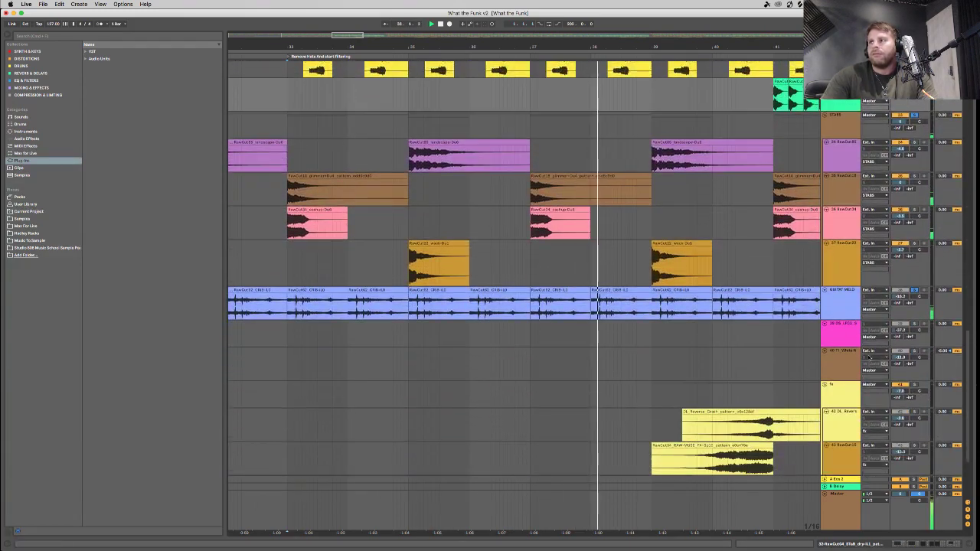
{"action": "scroll", "coordinate": [869, 357], "scroll_direction": "down", "scroll_amount": 1}
{"action": "key", "text": "space"}
Unsolo all the soloed tracks from the guitar melody up to RHODES.
{"action": "scroll", "coordinate": [913, 287], "scroll_direction": "up", "scroll_amount": 5}
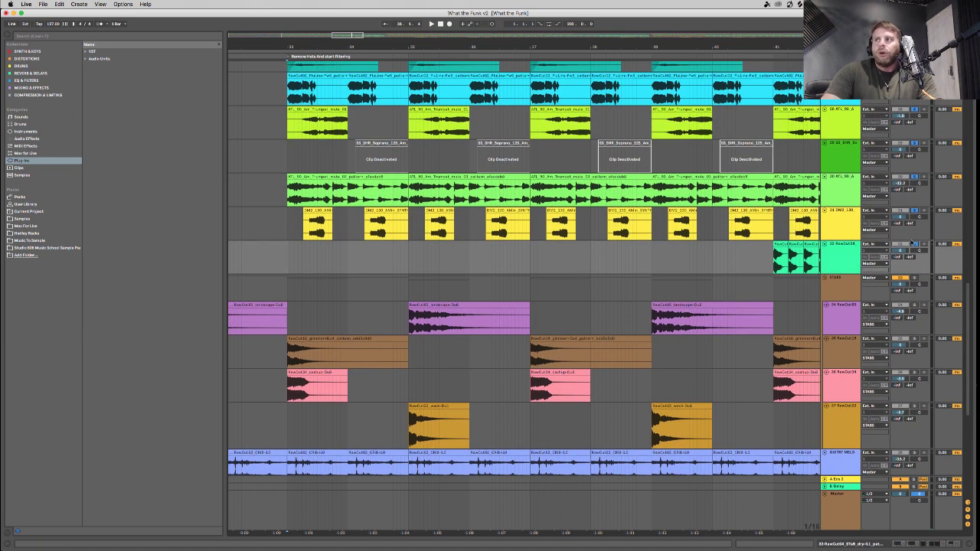
{"action": "scroll", "coordinate": [915, 245], "scroll_direction": "up", "scroll_amount": 1}
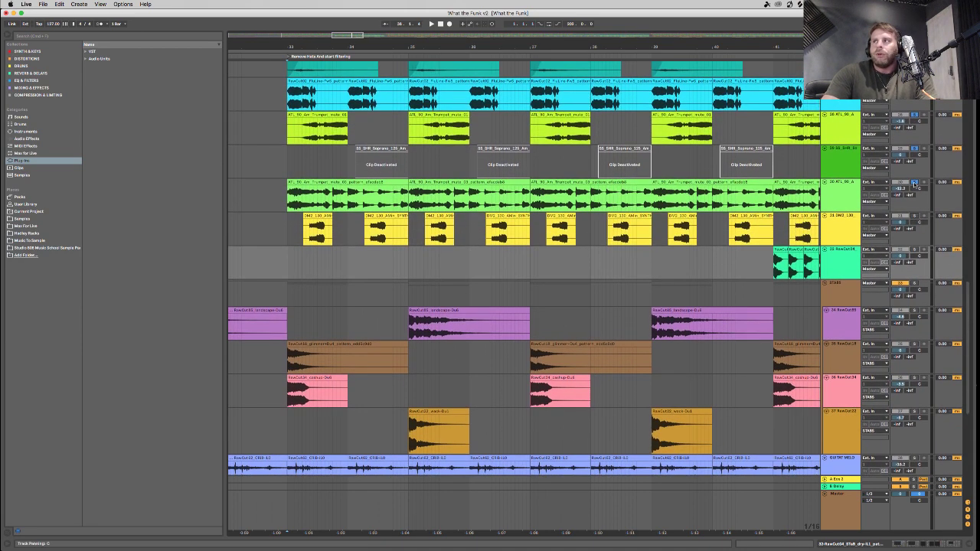
{"action": "scroll", "coordinate": [914, 165], "scroll_direction": "up", "scroll_amount": 1}
{"action": "scroll", "coordinate": [915, 148], "scroll_direction": "up", "scroll_amount": 1}
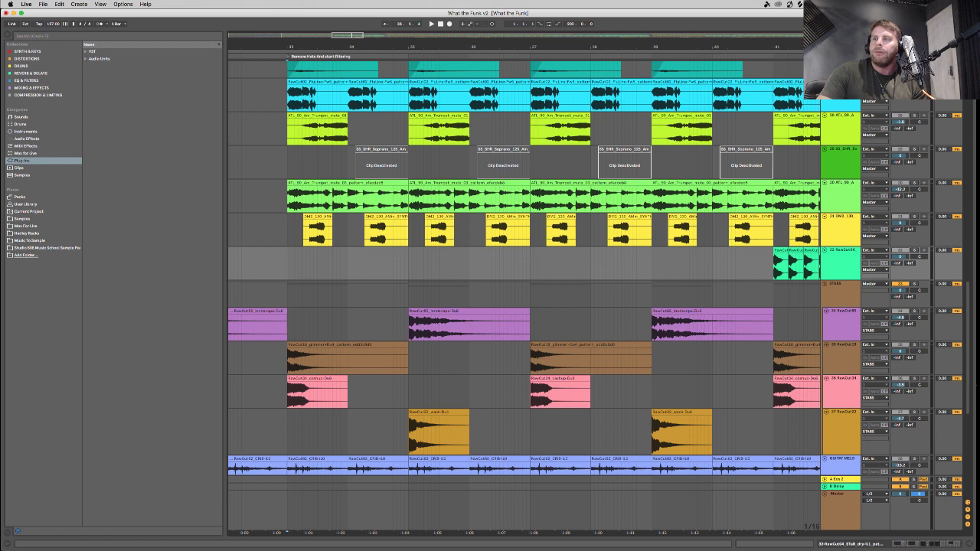
{"action": "scroll", "coordinate": [913, 259], "scroll_direction": "up", "scroll_amount": 10}
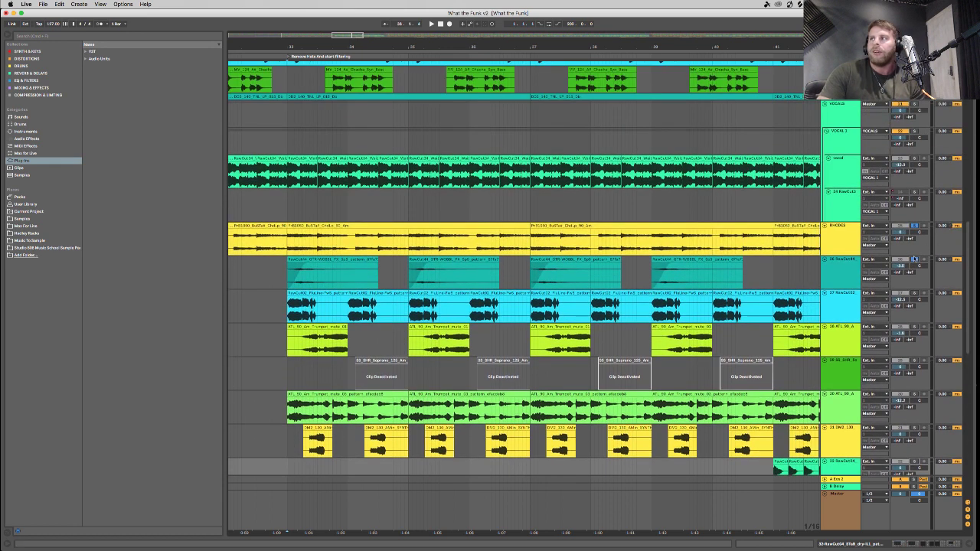
{"action": "left_click", "coordinate": [913, 227]}
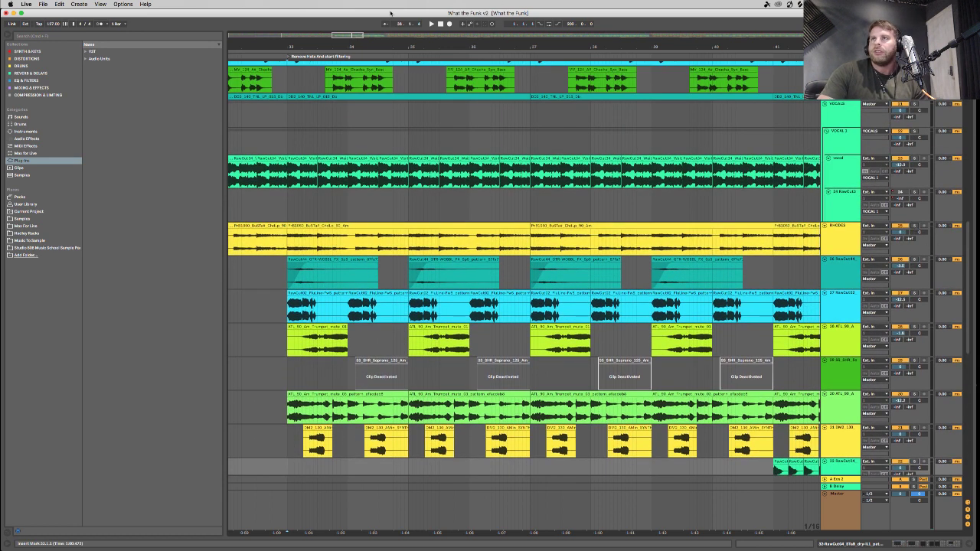
Play the full mix from the deactivated soprano clip in bar 38.
{"action": "scroll", "coordinate": [446, 282], "scroll_direction": "down", "scroll_amount": 5}
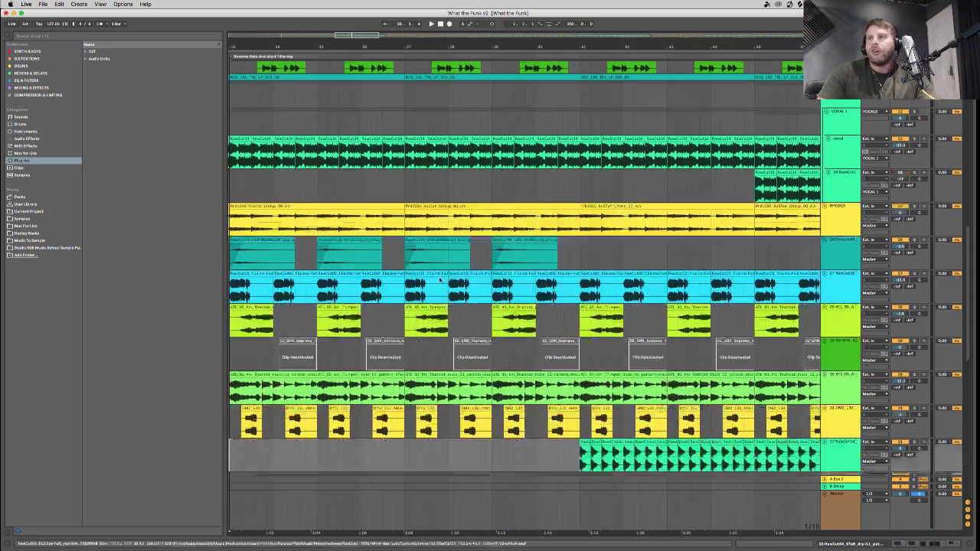
{"action": "scroll", "coordinate": [447, 282], "scroll_direction": "down", "scroll_amount": 1}
{"action": "left_click", "coordinate": [480, 220]}
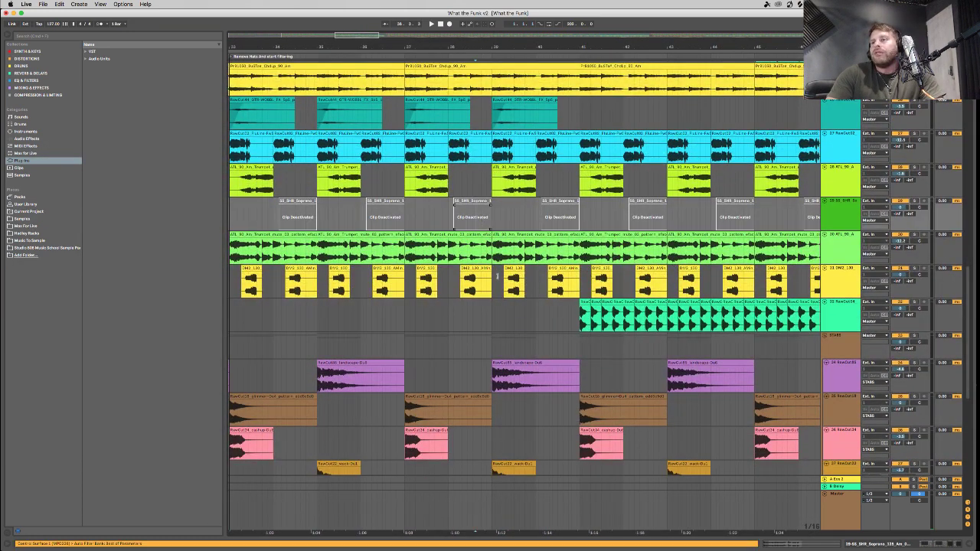
{"action": "key", "text": "space"}
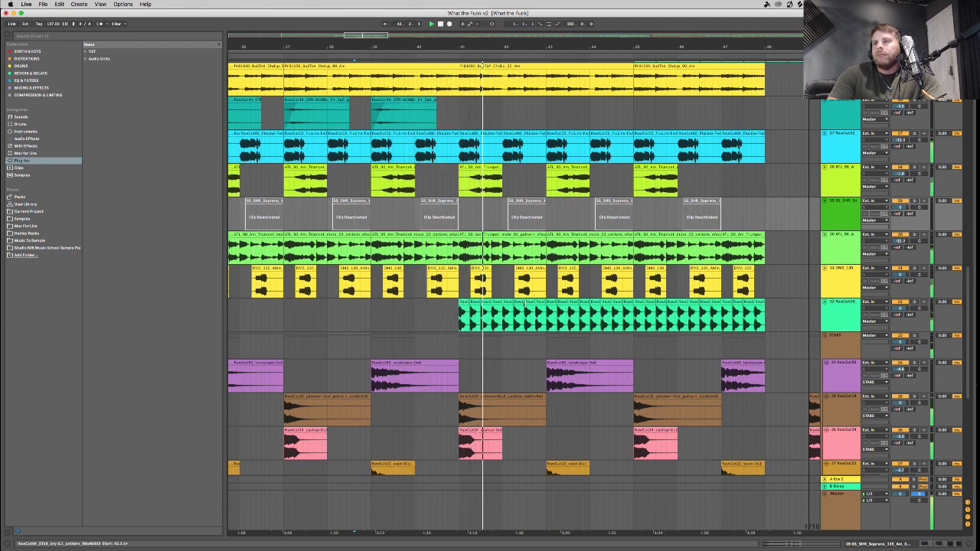
Examine the effects, drum, bass and vocal tracks during playback into the Drop section, and stop playback.
{"action": "scroll", "coordinate": [533, 303], "scroll_direction": "down", "scroll_amount": 10}
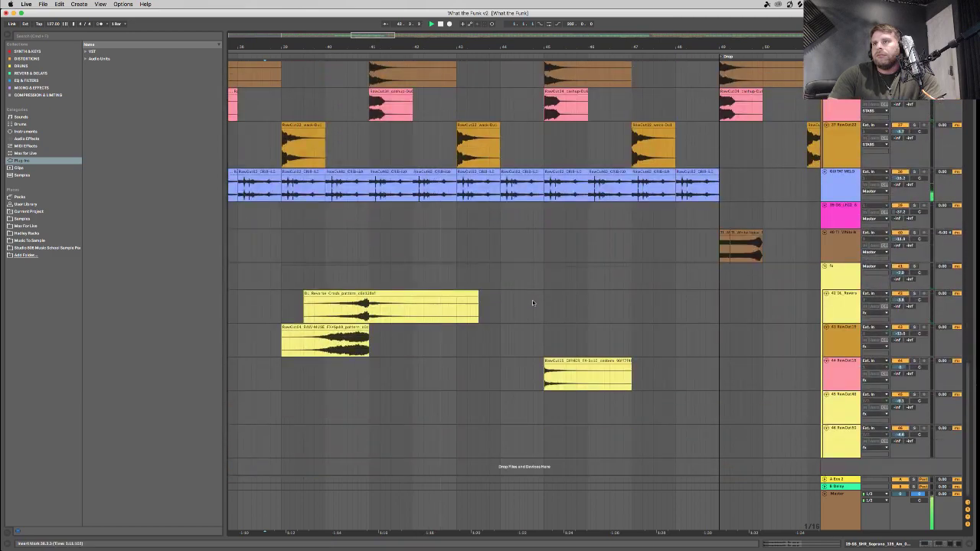
{"action": "scroll", "coordinate": [533, 303], "scroll_direction": "up", "scroll_amount": 20}
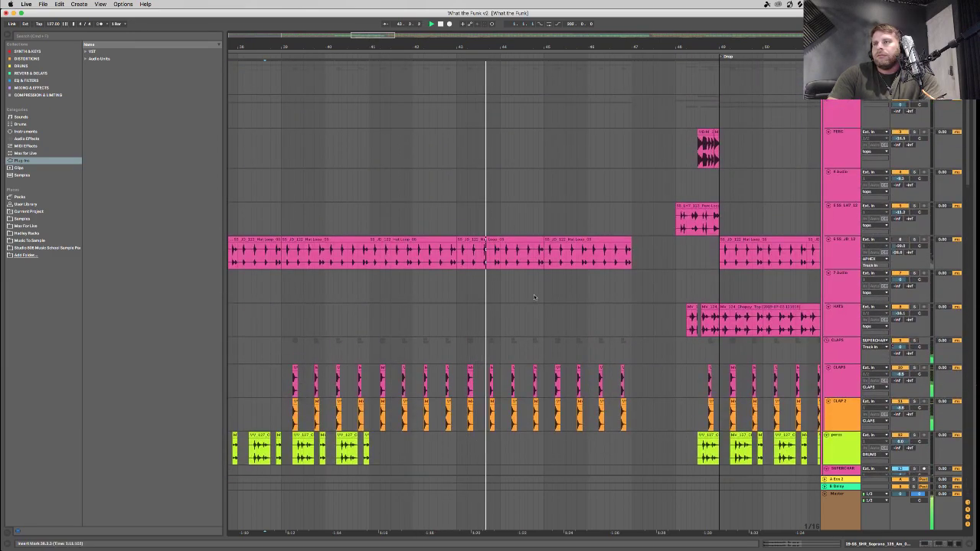
{"action": "scroll", "coordinate": [534, 297], "scroll_direction": "down", "scroll_amount": 5}
{"action": "scroll", "coordinate": [543, 314], "scroll_direction": "down", "scroll_amount": 5}
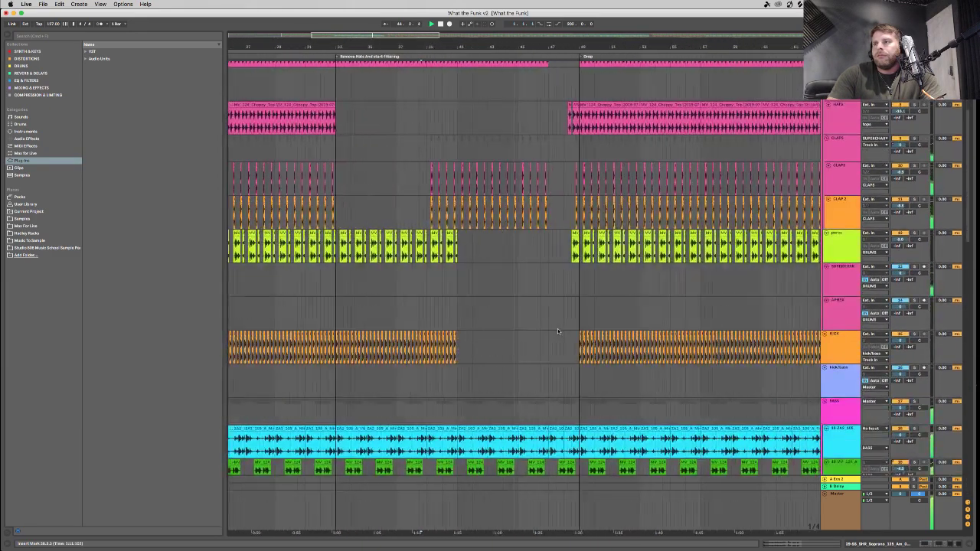
{"action": "scroll", "coordinate": [557, 330], "scroll_direction": "down", "scroll_amount": 5}
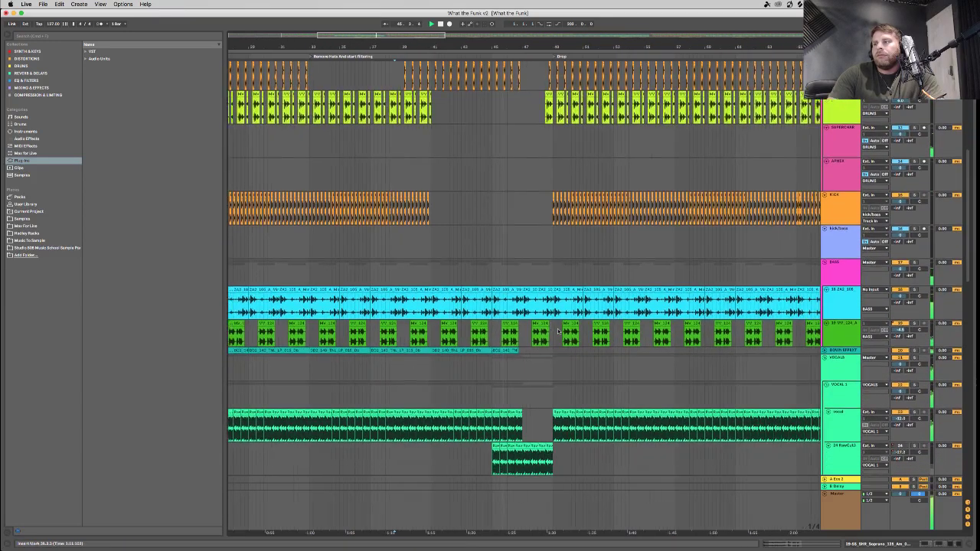
{"action": "scroll", "coordinate": [557, 331], "scroll_direction": "down", "scroll_amount": 4}
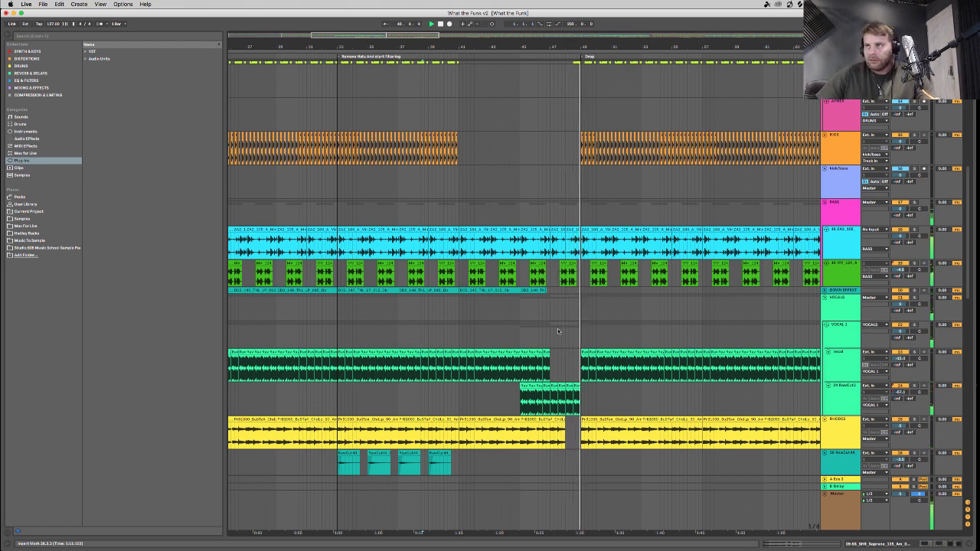
{"action": "scroll", "coordinate": [536, 330], "scroll_direction": "right", "scroll_amount": 5}
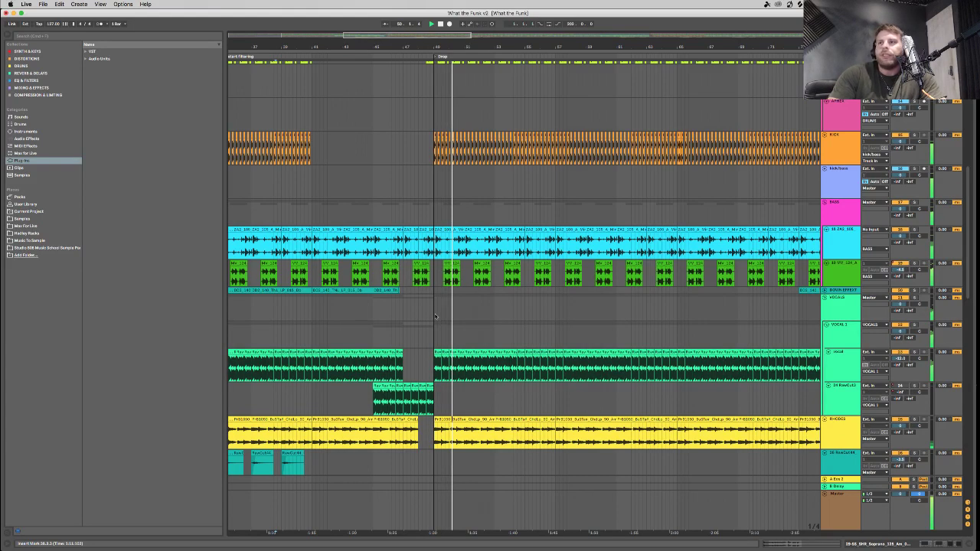
{"action": "key", "text": "space"}
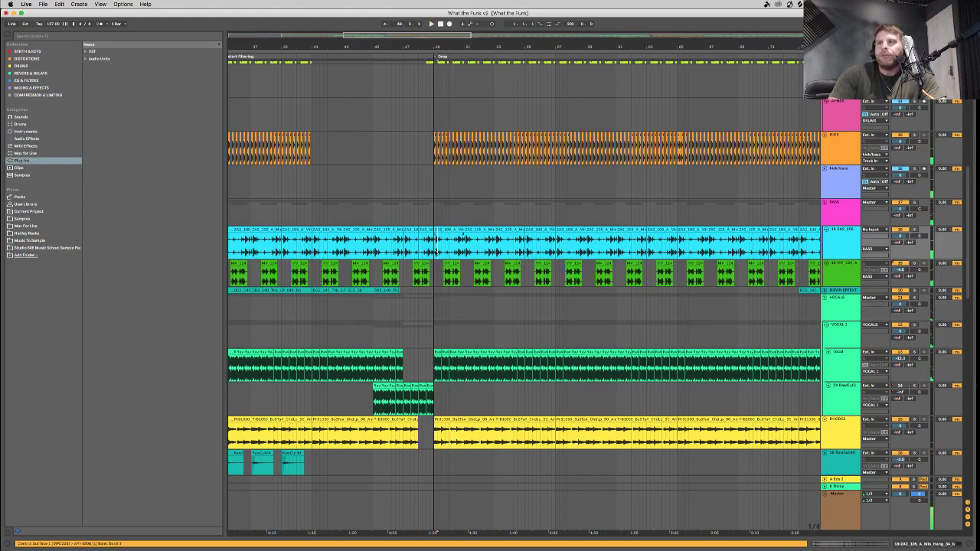
Audition the Drop's bass by soloing track 18 ZA2_105, track 19 MV_124 and the BASS group in turn.
{"action": "left_click", "coordinate": [914, 229]}
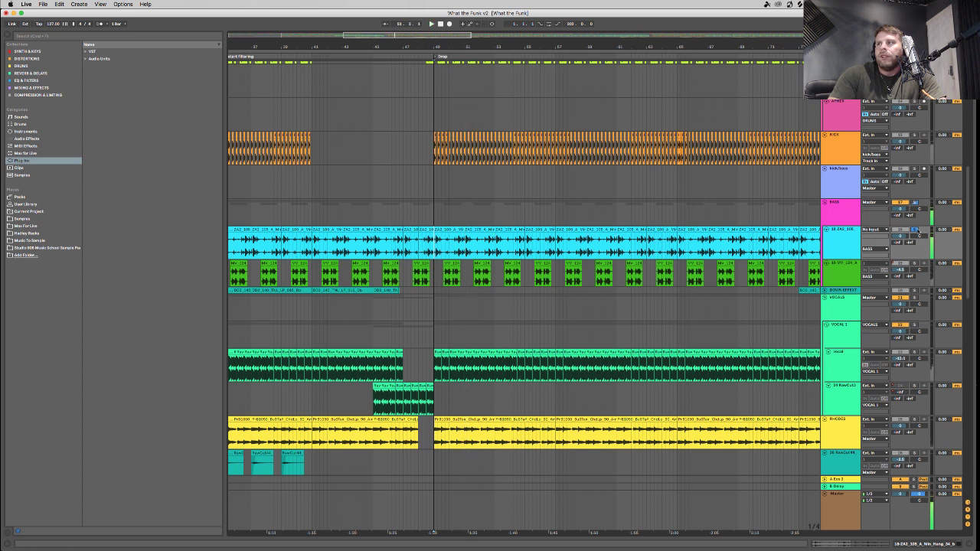
{"action": "left_click", "coordinate": [915, 230]}
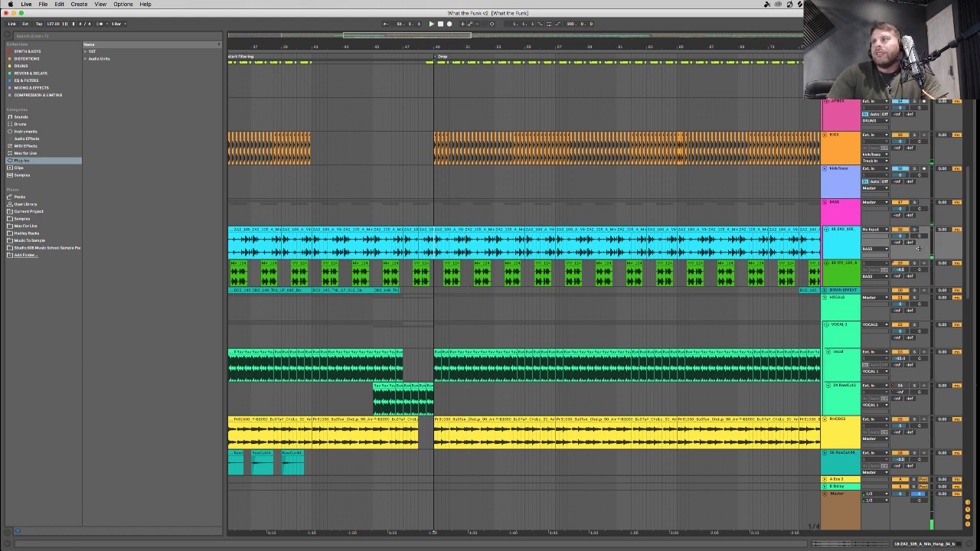
{"action": "left_click", "coordinate": [914, 263]}
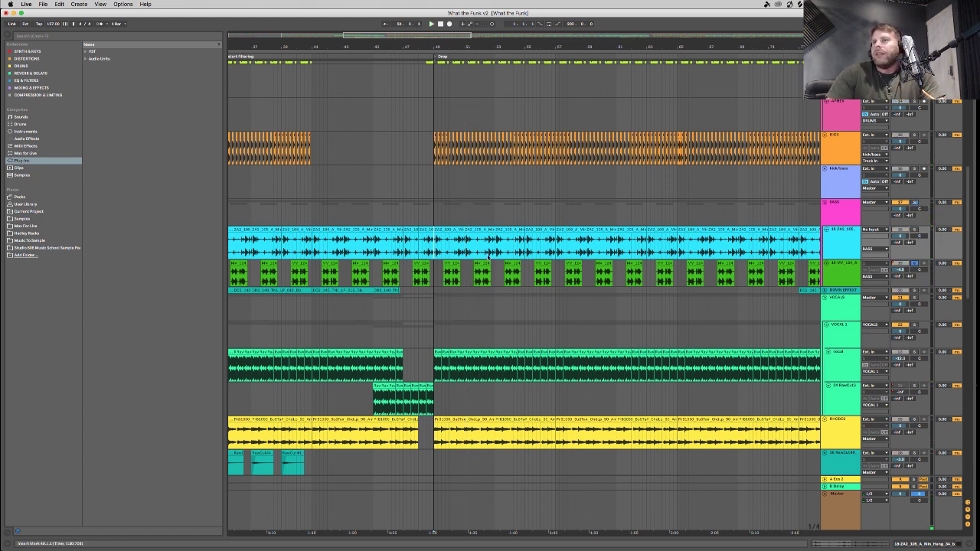
{"action": "left_click", "coordinate": [445, 274]}
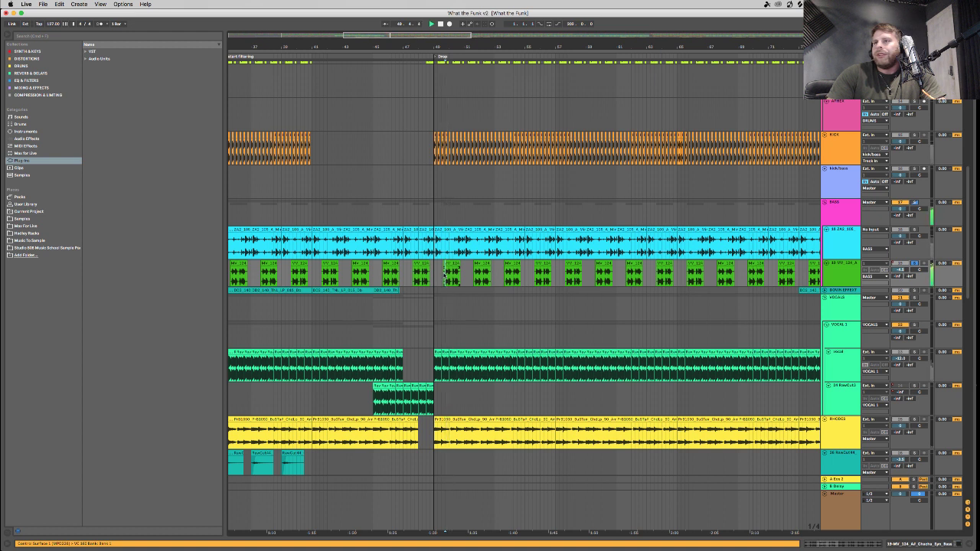
{"action": "left_click", "coordinate": [914, 263]}
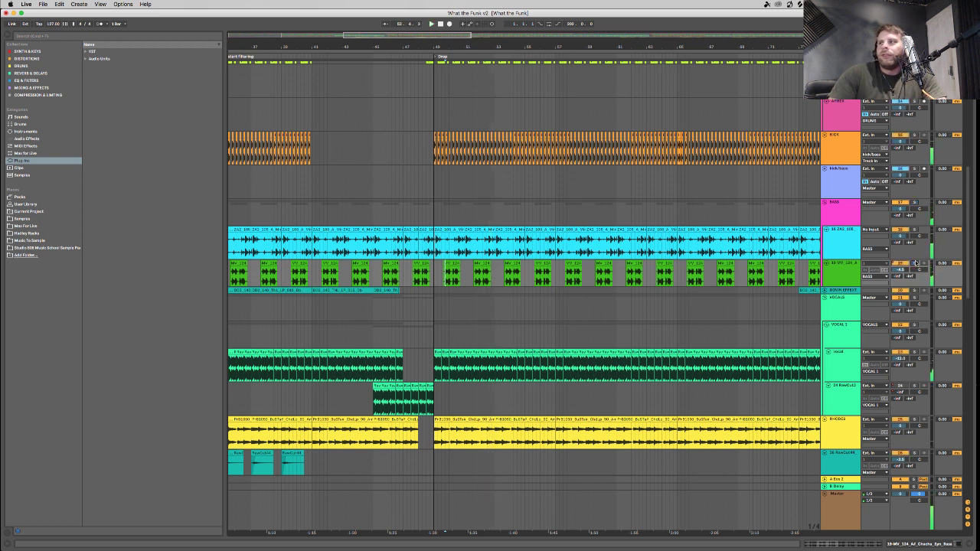
{"action": "left_click", "coordinate": [432, 267]}
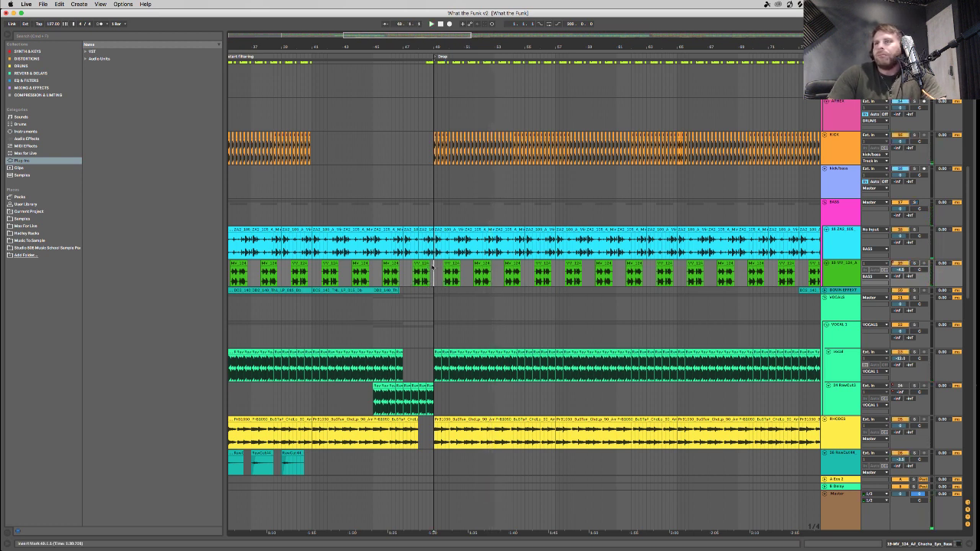
{"action": "left_click", "coordinate": [913, 228]}
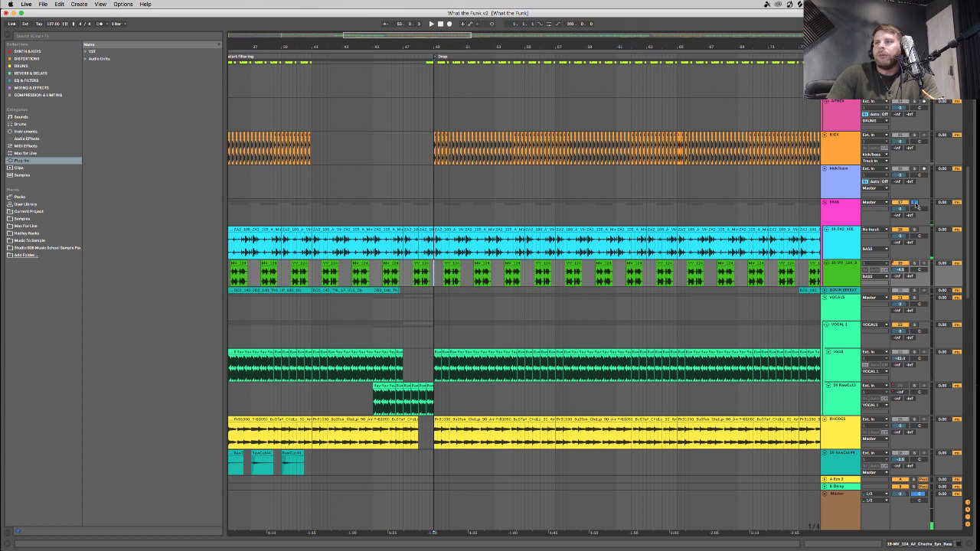
Play the full mix from the start of the Drop while looking over the vocal, melodic and stab tracks.
{"action": "key", "text": "space"}
{"action": "scroll", "coordinate": [491, 370], "scroll_direction": "down", "scroll_amount": 5}
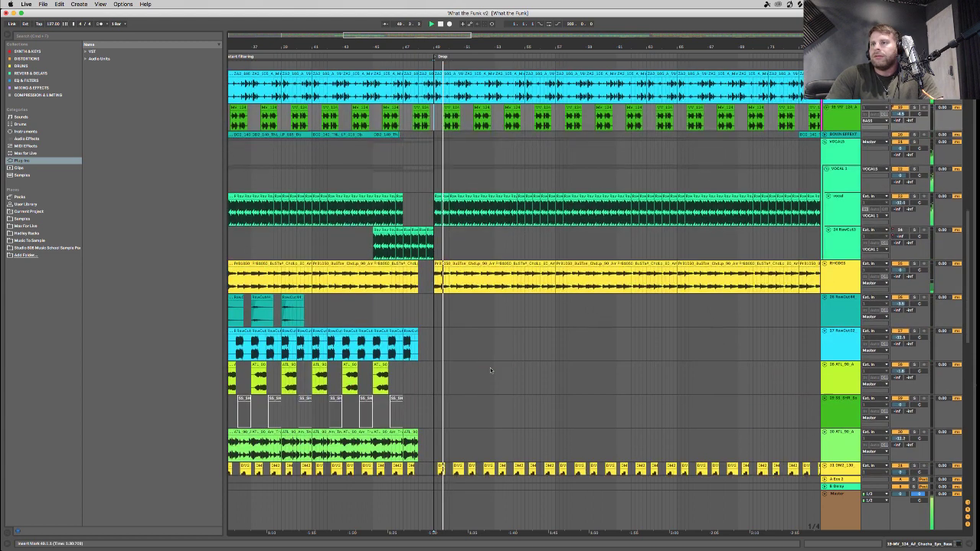
{"action": "scroll", "coordinate": [491, 370], "scroll_direction": "down", "scroll_amount": 1}
{"action": "scroll", "coordinate": [491, 369], "scroll_direction": "down", "scroll_amount": 6}
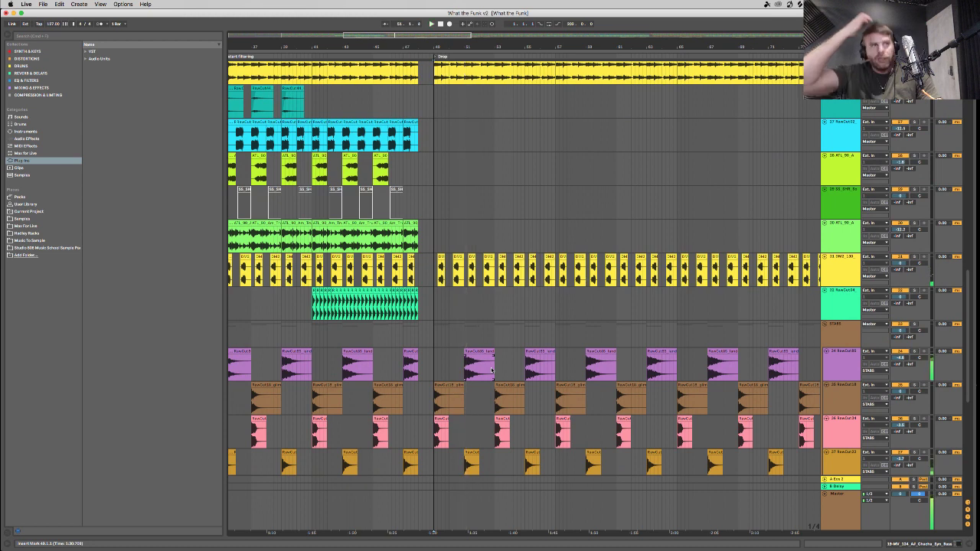
Return to the drum tracks and place the insert marker on the DRUMS group at the start of the Drop.
{"action": "scroll", "coordinate": [491, 371], "scroll_direction": "up", "scroll_amount": 2}
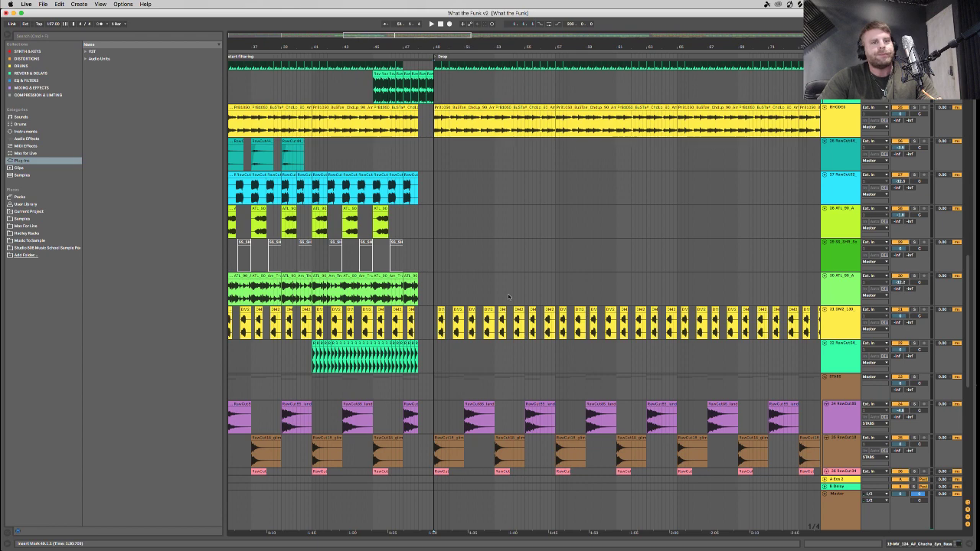
{"action": "scroll", "coordinate": [454, 198], "scroll_direction": "up", "scroll_amount": 20}
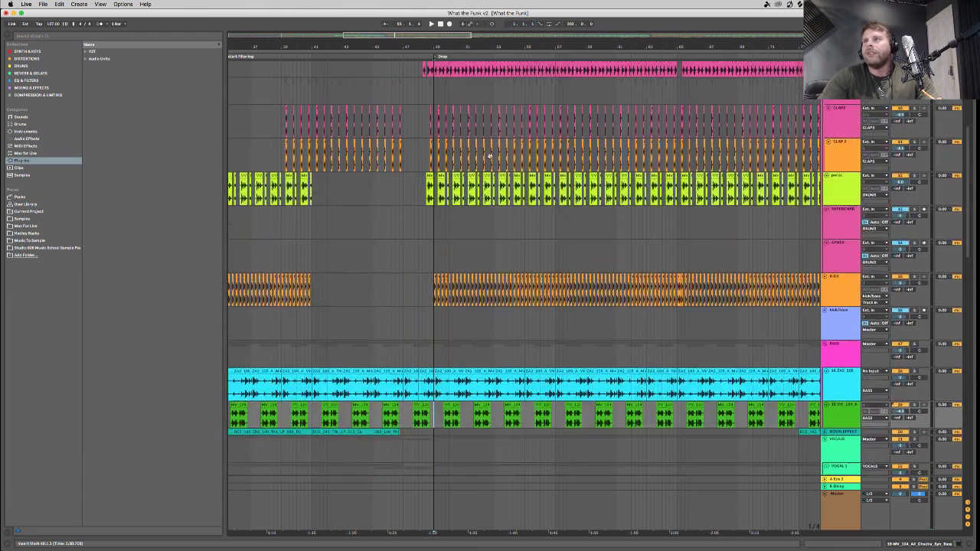
{"action": "scroll", "coordinate": [437, 161], "scroll_direction": "up", "scroll_amount": 5}
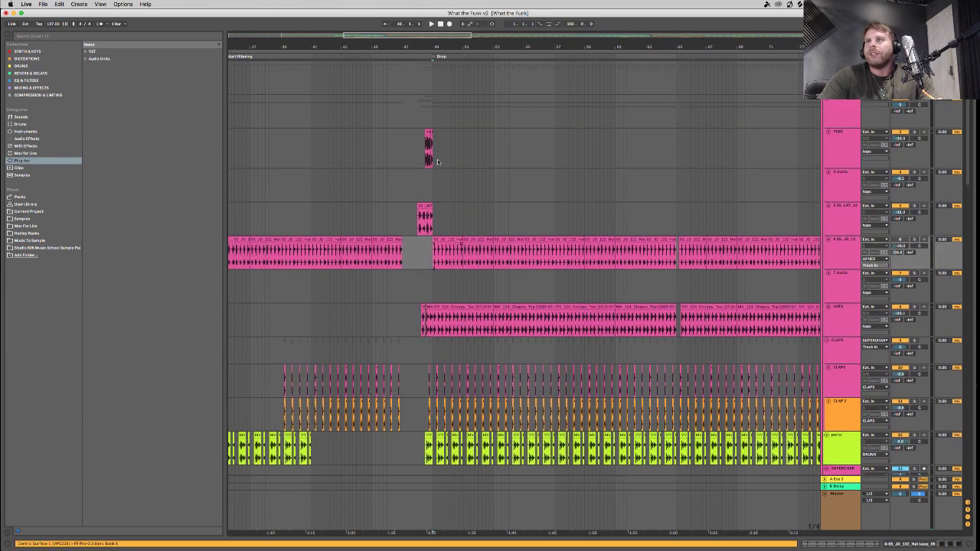
{"action": "left_click", "coordinate": [433, 84]}
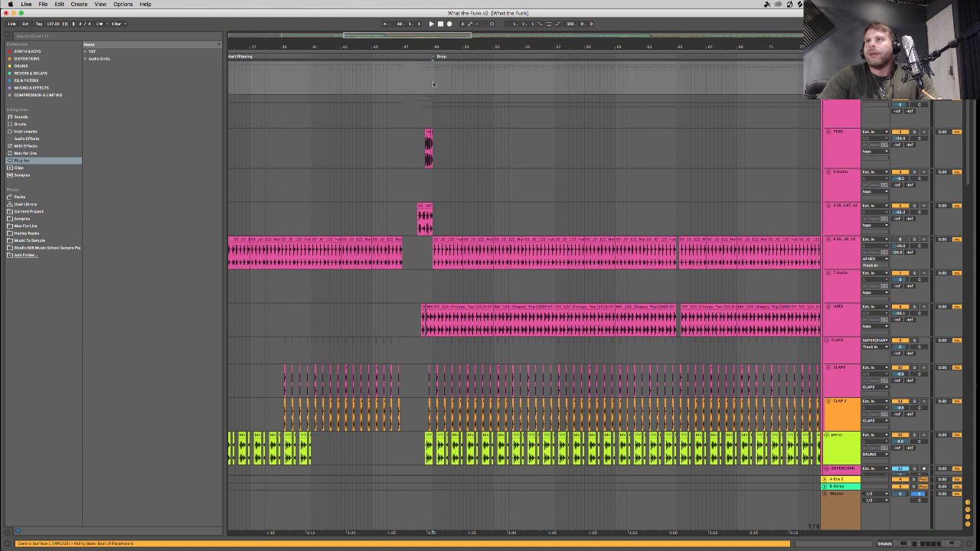
Display the full arrangement from a marker placed before the Drop, and check the automation envelopes on the drum tracks.
{"action": "left_click", "coordinate": [421, 154]}
{"action": "left_click", "coordinate": [372, 174]}
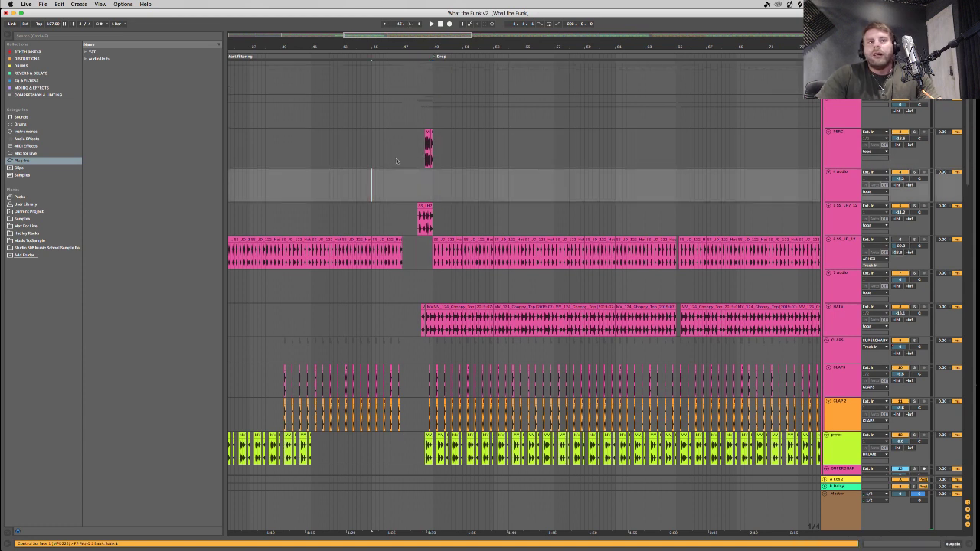
{"action": "left_click", "coordinate": [401, 165]}
{"action": "left_click", "coordinate": [356, 194]}
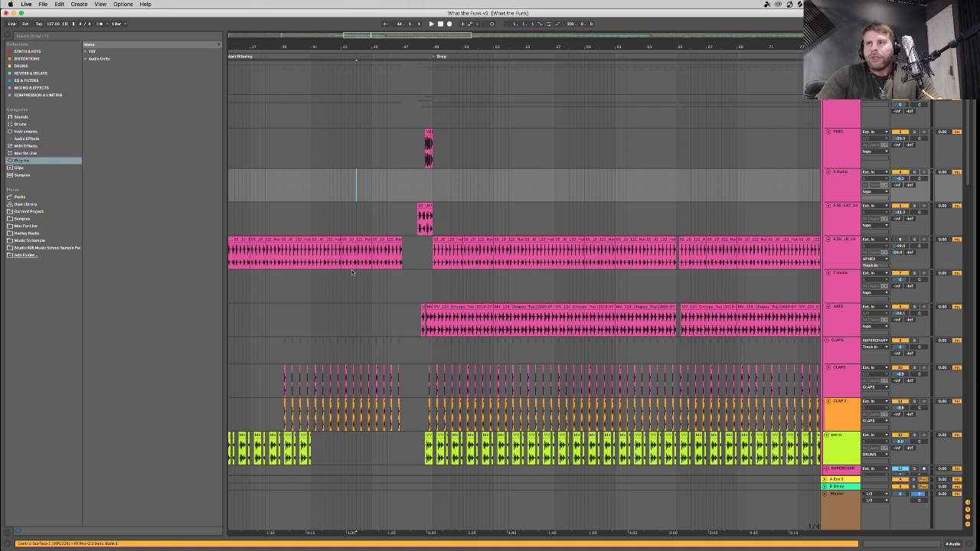
{"action": "double_click", "coordinate": [388, 44]}
{"action": "key", "text": "a"}
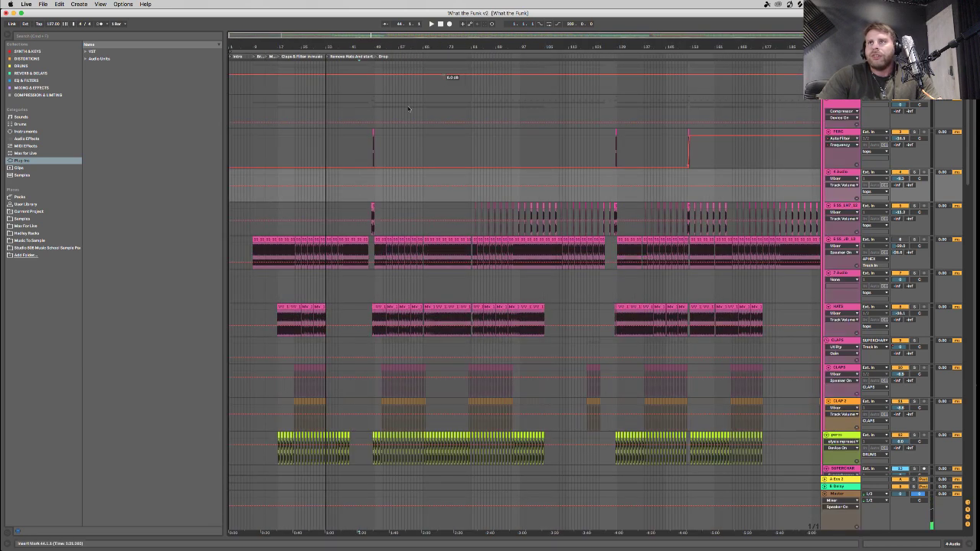
{"action": "key", "text": "a"}
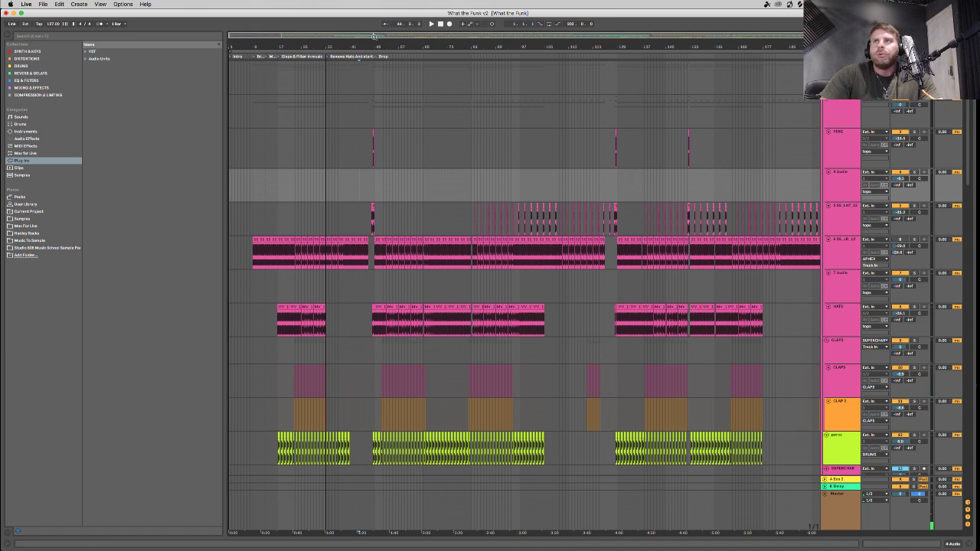
Examine the automation around the Drop from the PERC track down to the stab tracks, and hide the envelopes.
{"action": "left_click_drag", "start_coordinate": [373, 36], "coordinate": [386, 229]}
{"action": "key", "text": "a"}
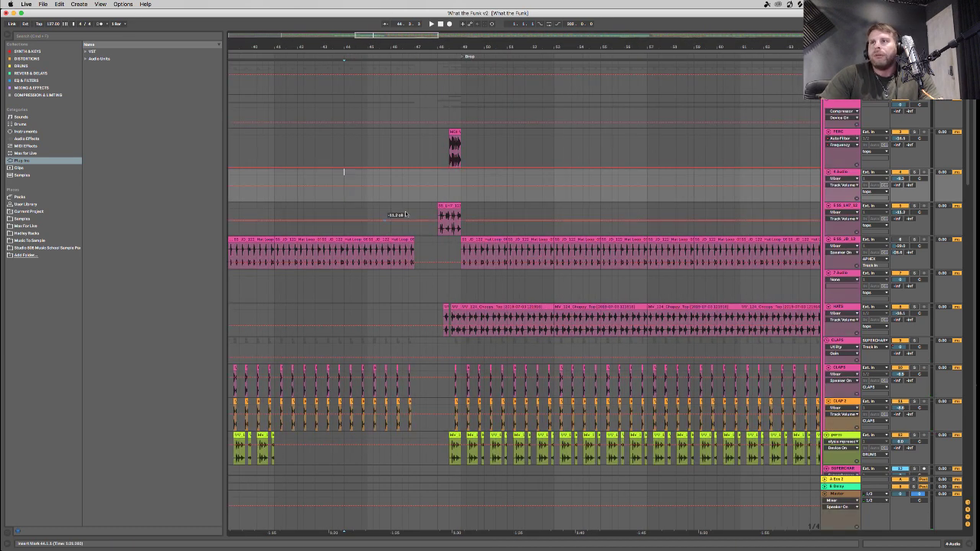
{"action": "left_click", "coordinate": [842, 131]}
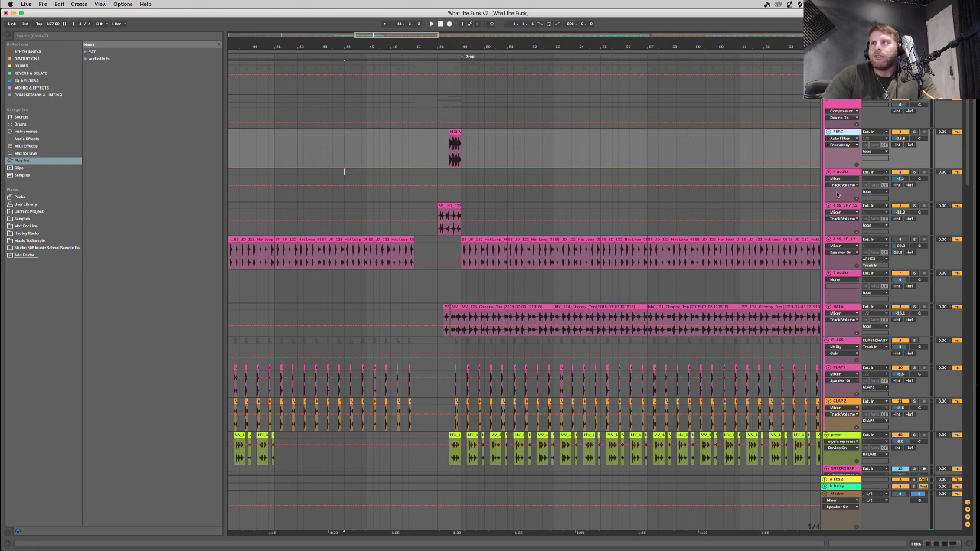
{"action": "scroll", "coordinate": [836, 194], "scroll_direction": "down", "scroll_amount": 10}
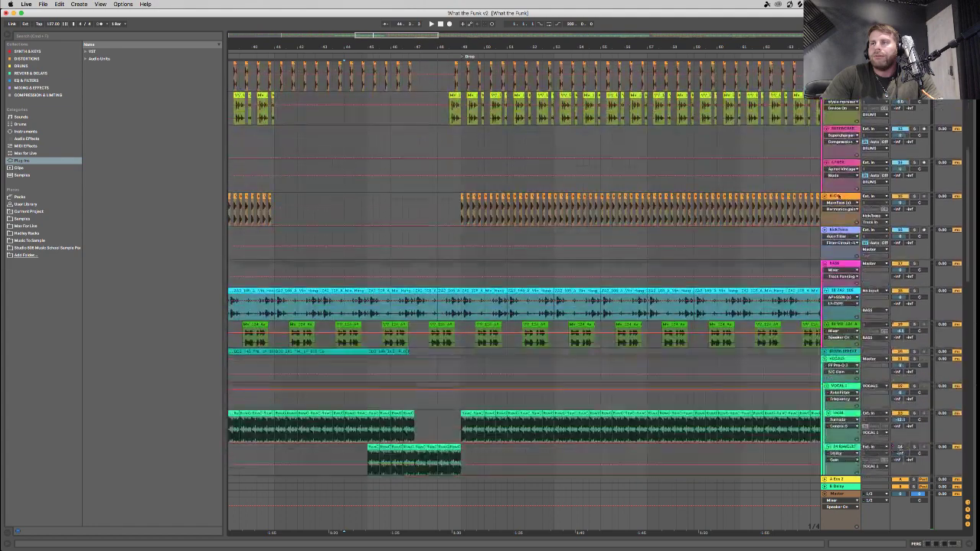
{"action": "scroll", "coordinate": [836, 196], "scroll_direction": "down", "scroll_amount": 10}
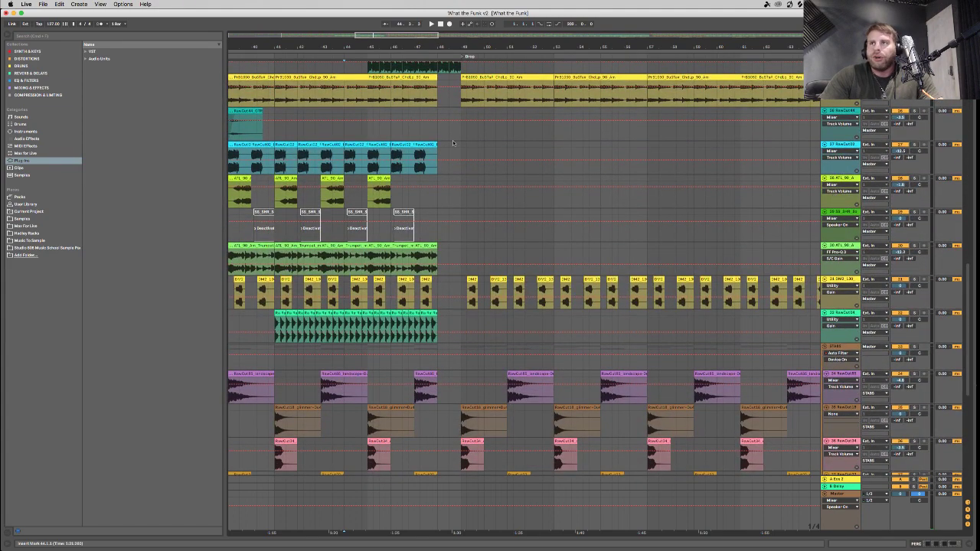
{"action": "key", "text": "a"}
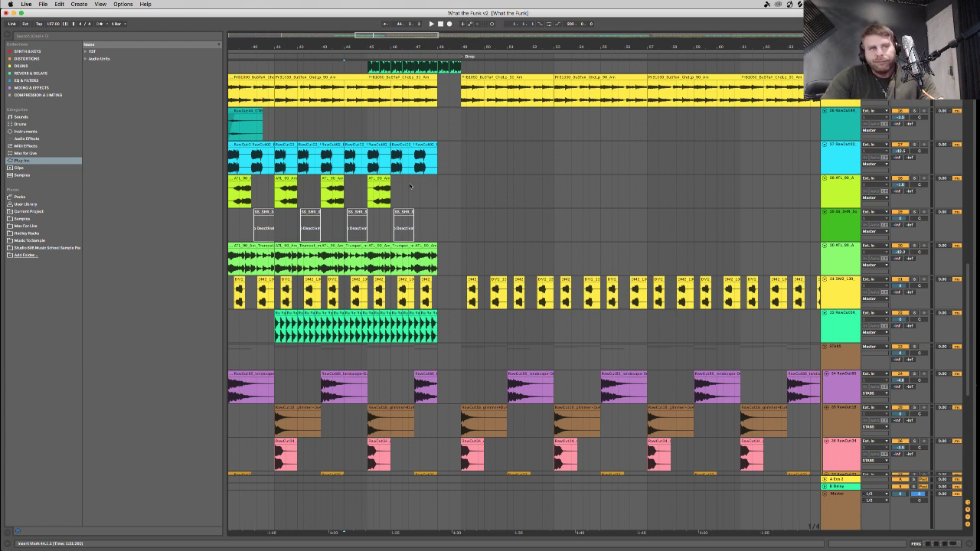
Place the insert marker at bar 67 on the GUITAT MELODY track and start playback of the full mix.
{"action": "scroll", "coordinate": [460, 232], "scroll_direction": "up", "scroll_amount": 8}
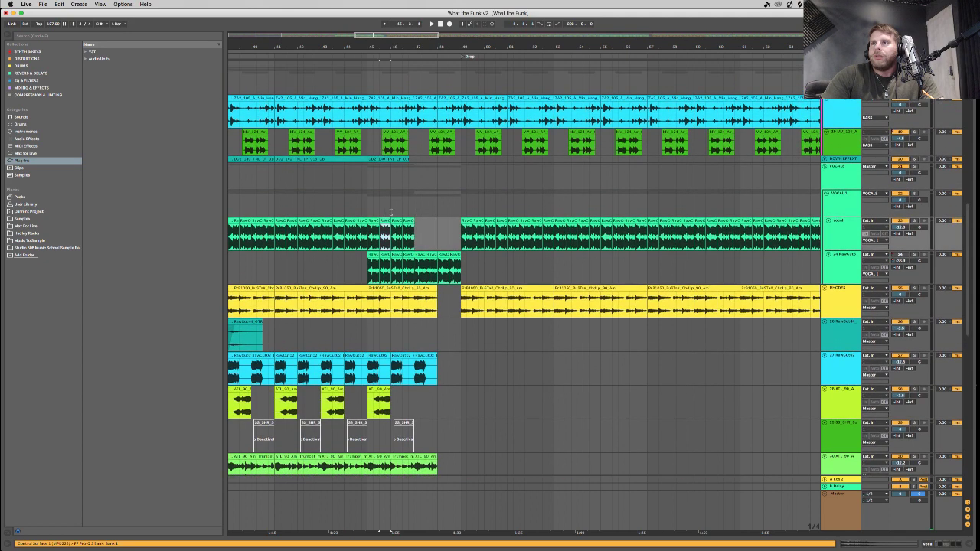
{"action": "left_click", "coordinate": [401, 209]}
{"action": "left_click_drag", "start_coordinate": [408, 46], "coordinate": [408, 27]}
{"action": "scroll", "coordinate": [499, 330], "scroll_direction": "down", "scroll_amount": 10}
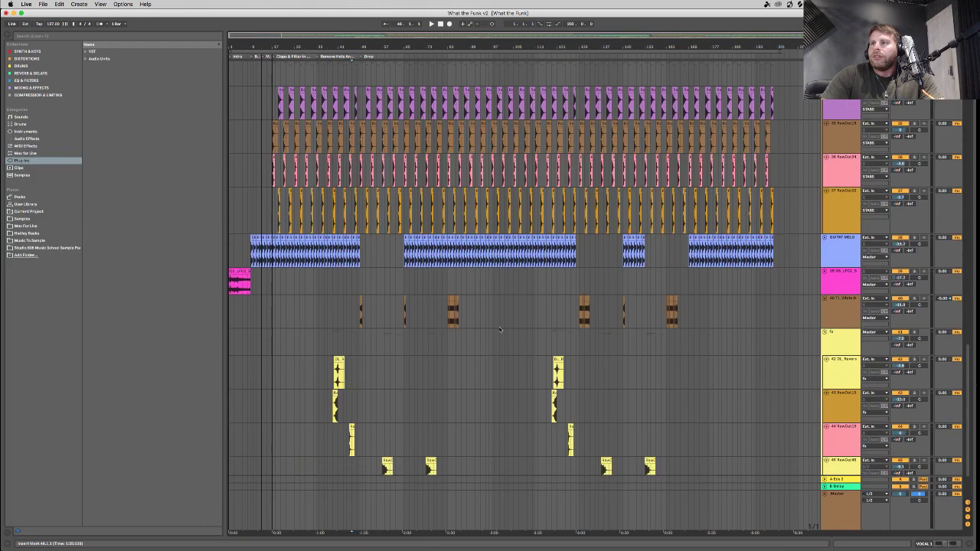
{"action": "left_click", "coordinate": [415, 266]}
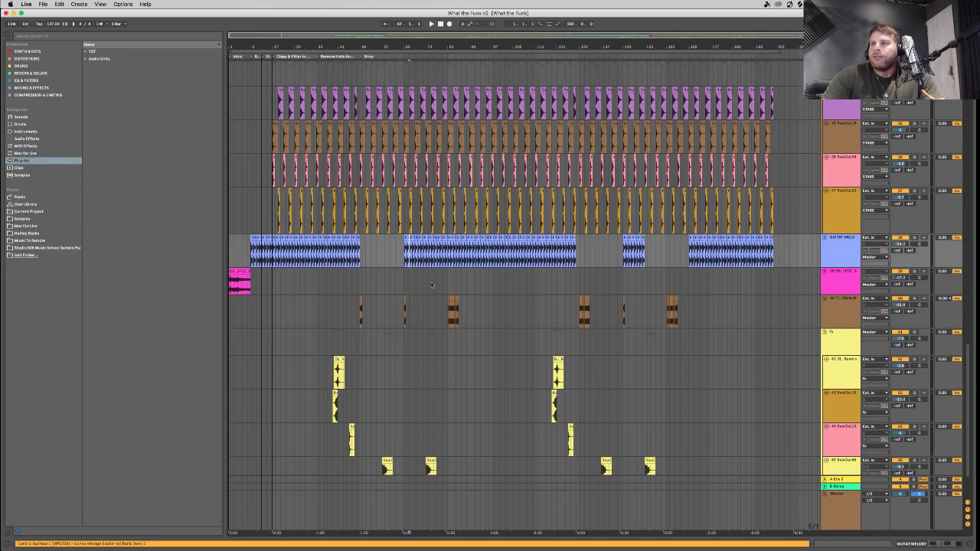
{"action": "scroll", "coordinate": [431, 285], "scroll_direction": "down", "scroll_amount": 1}
{"action": "key", "text": "space"}
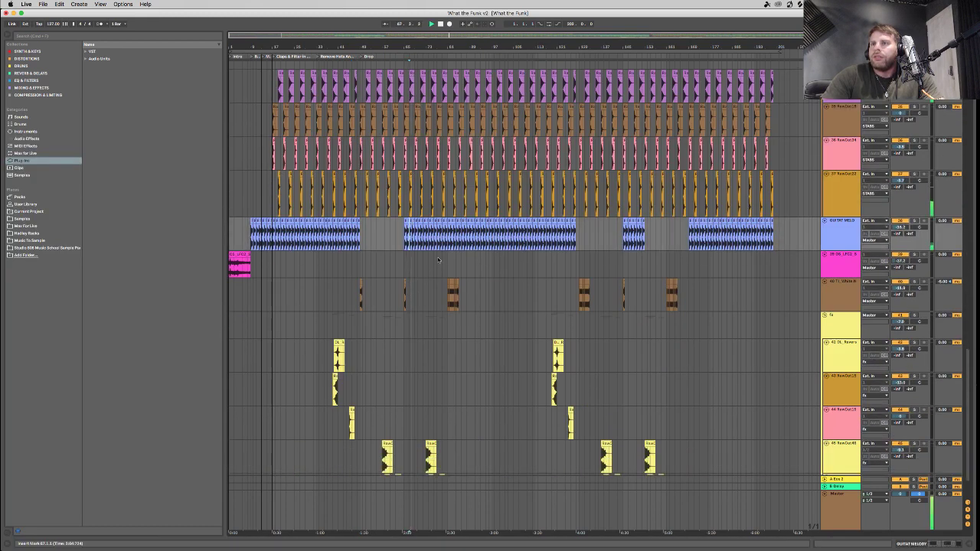
Look over the stab, melodic, vocal, bass and drum tracks around bars 57 to 90 during playback.
{"action": "left_click_drag", "start_coordinate": [447, 43], "coordinate": [453, 199]}
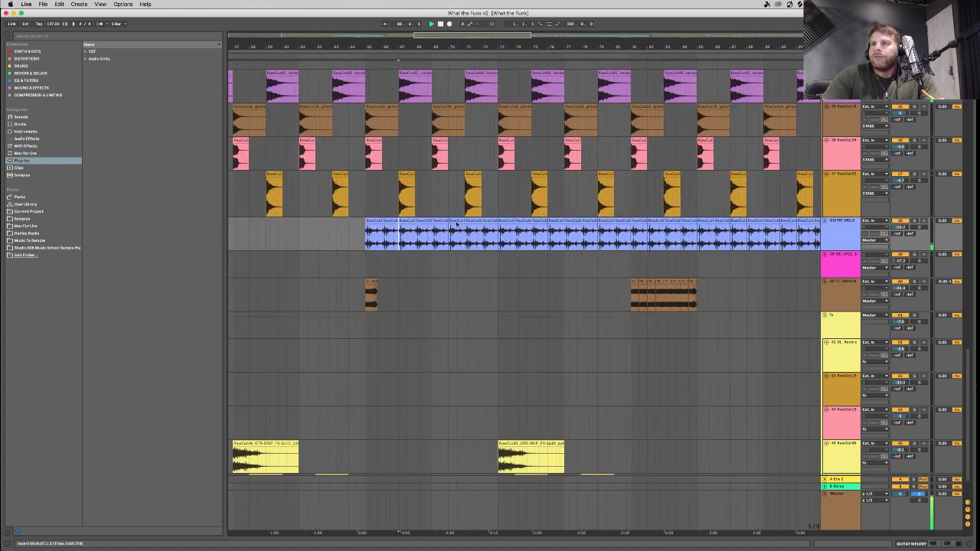
{"action": "scroll", "coordinate": [453, 232], "scroll_direction": "up", "scroll_amount": 10}
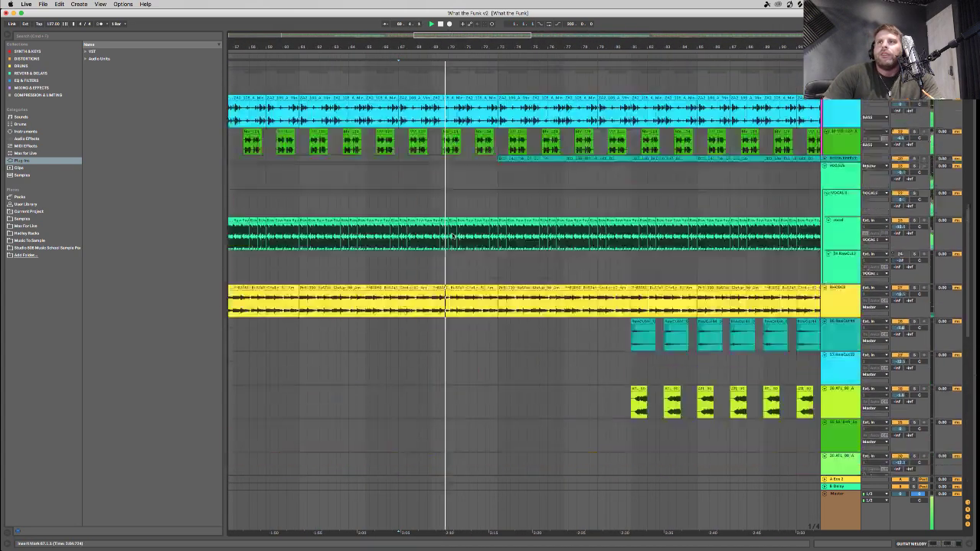
{"action": "scroll", "coordinate": [452, 236], "scroll_direction": "up", "scroll_amount": 10}
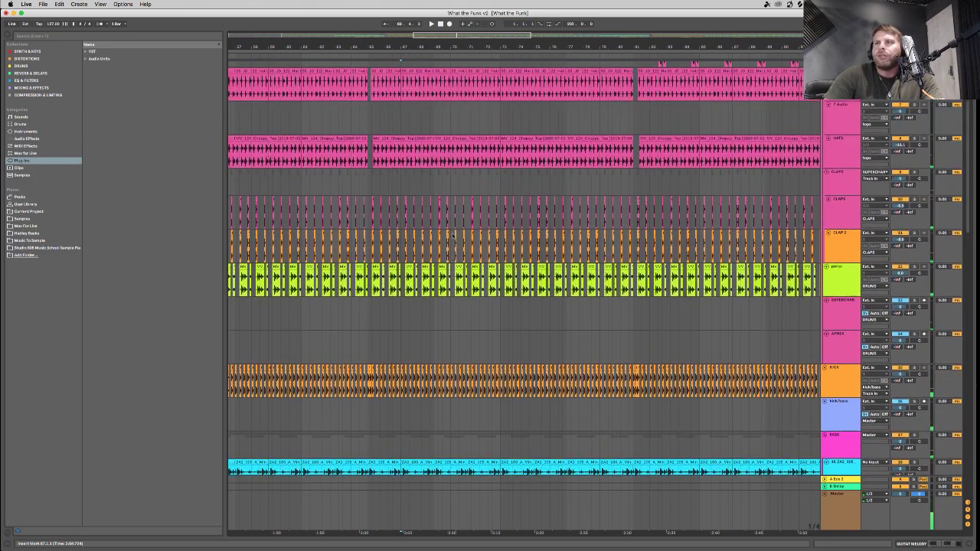
{"action": "scroll", "coordinate": [452, 235], "scroll_direction": "up", "scroll_amount": 5}
{"action": "scroll", "coordinate": [454, 242], "scroll_direction": "down", "scroll_amount": 15}
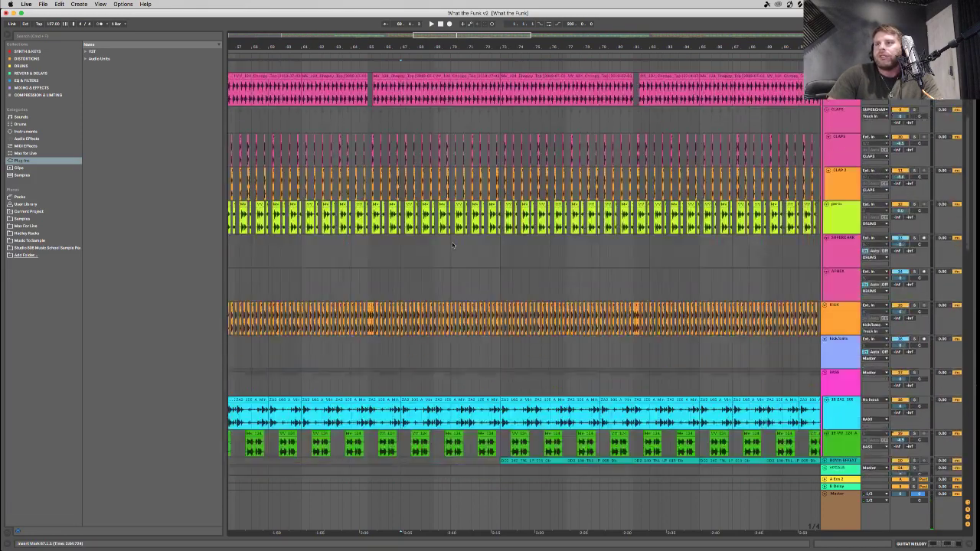
{"action": "scroll", "coordinate": [456, 243], "scroll_direction": "down", "scroll_amount": 3}
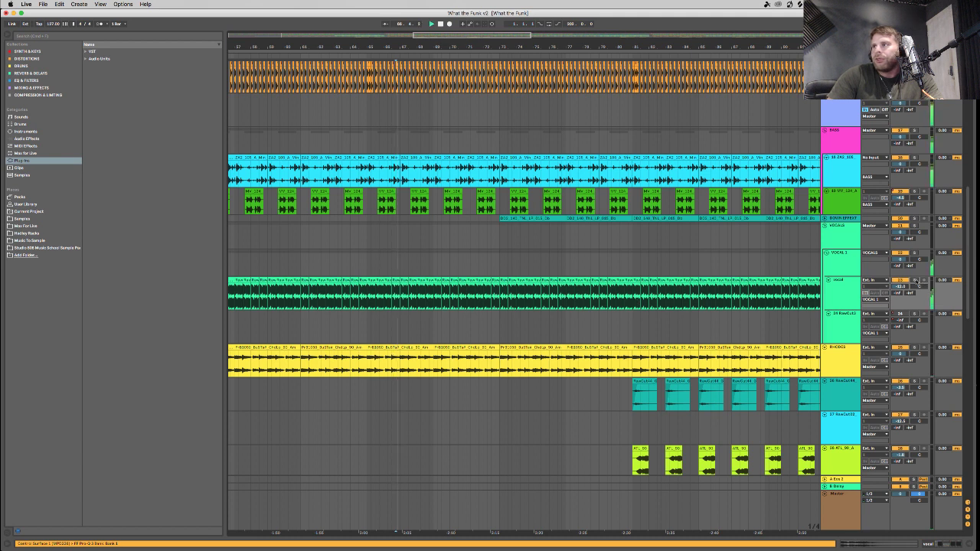
Solo the vocal track, show its device chain and open both of its Turnado plug-in windows.
{"action": "left_click", "coordinate": [838, 305]}
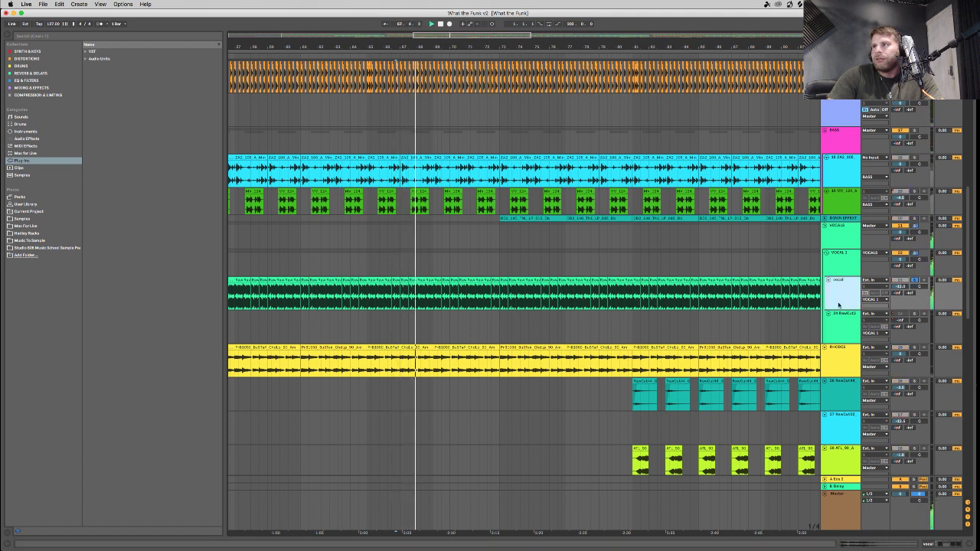
{"action": "double_click", "coordinate": [838, 305]}
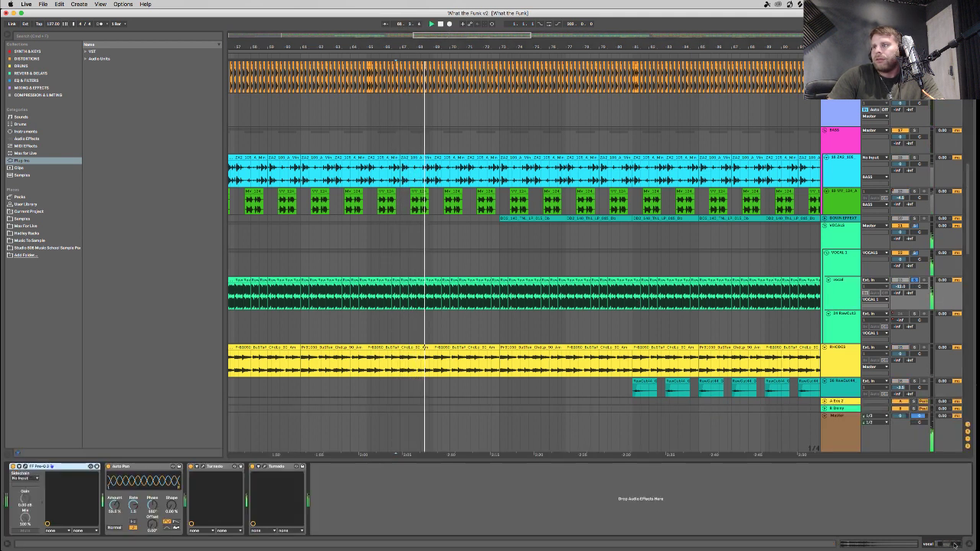
{"action": "left_click", "coordinate": [205, 468]}
{"action": "left_click", "coordinate": [264, 466]}
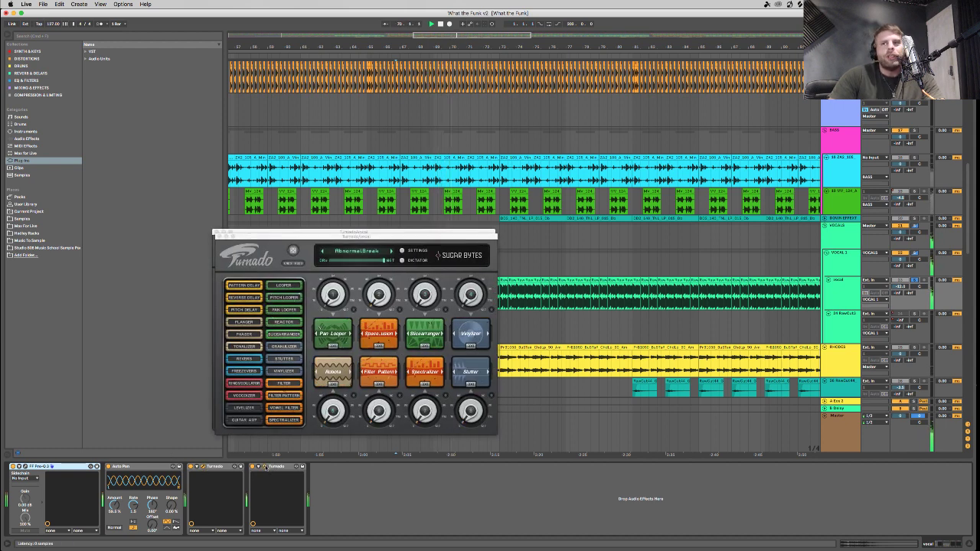
Separate the two Turnado windows so both are visible, and inspect the vocal's FabFilter Pro-Q 3 curve.
{"action": "left_click_drag", "start_coordinate": [394, 227], "coordinate": [716, 214]}
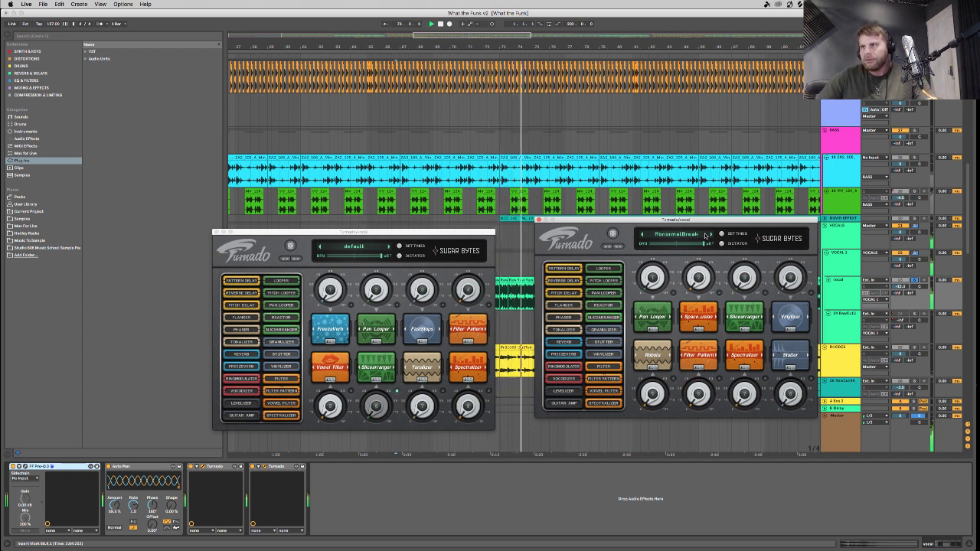
{"action": "left_click_drag", "start_coordinate": [676, 220], "coordinate": [210, 23]}
{"action": "left_click_drag", "start_coordinate": [315, 231], "coordinate": [181, 236]}
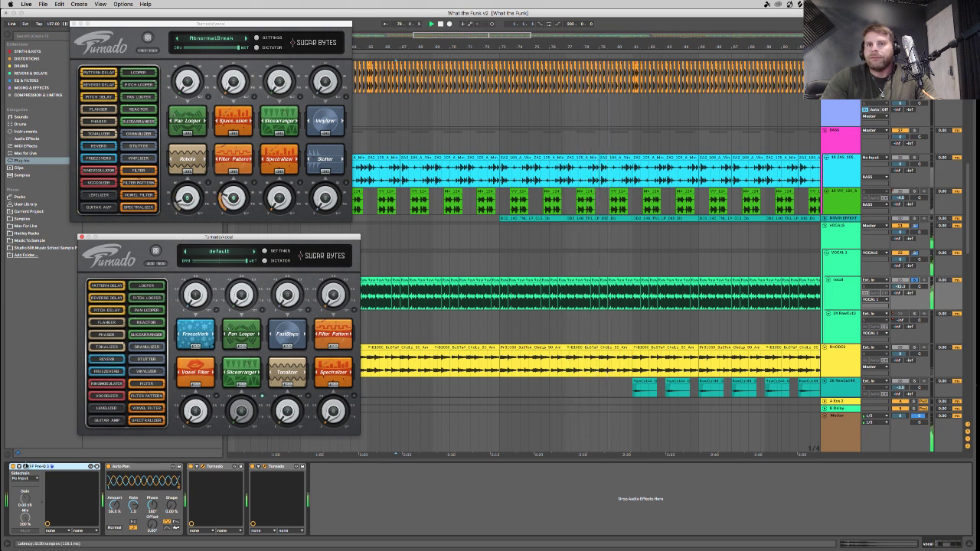
{"action": "left_click", "coordinate": [25, 466]}
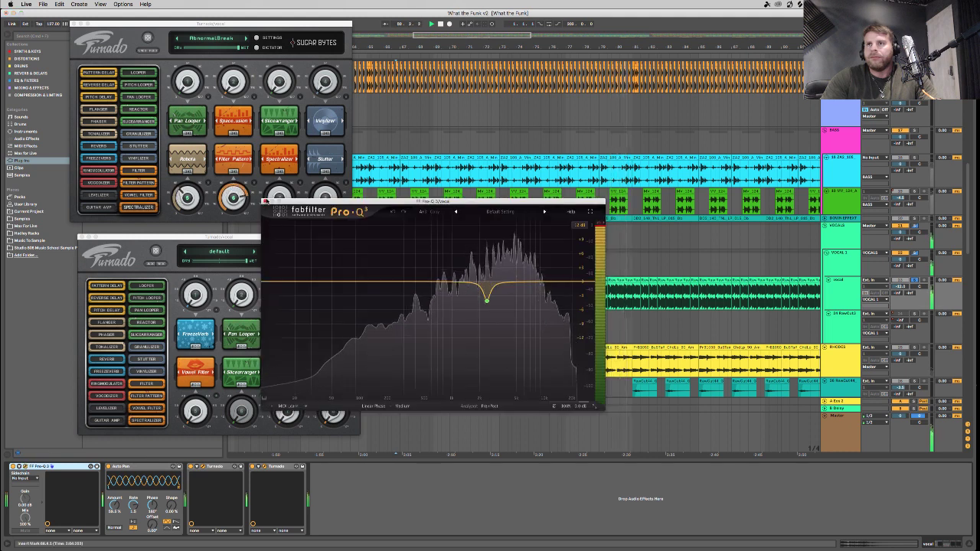
{"action": "left_click", "coordinate": [265, 201]}
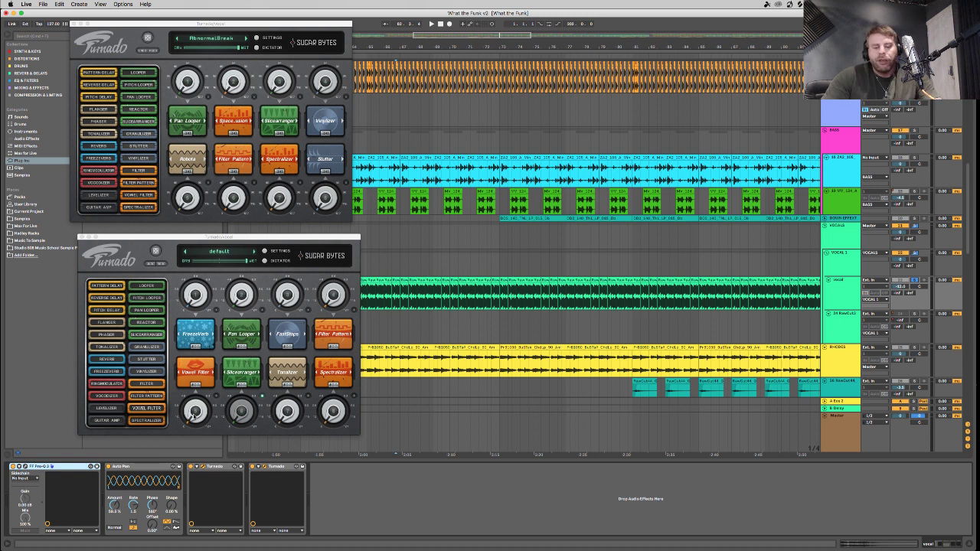
Show the Turnado knob automation on the vocal track and audition the soloed vocal through its first ramp.
{"action": "key", "text": "a"}
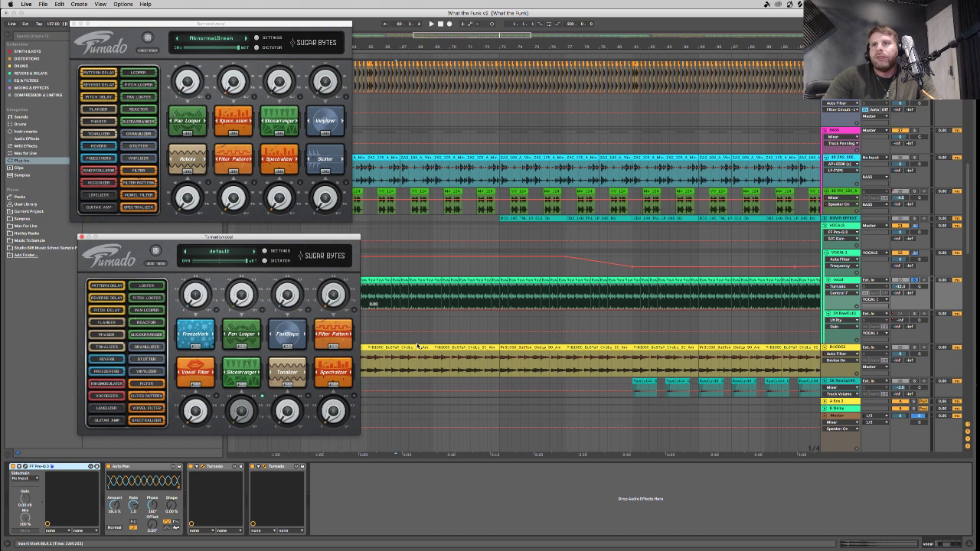
{"action": "left_click_drag", "start_coordinate": [306, 237], "coordinate": [510, 354]}
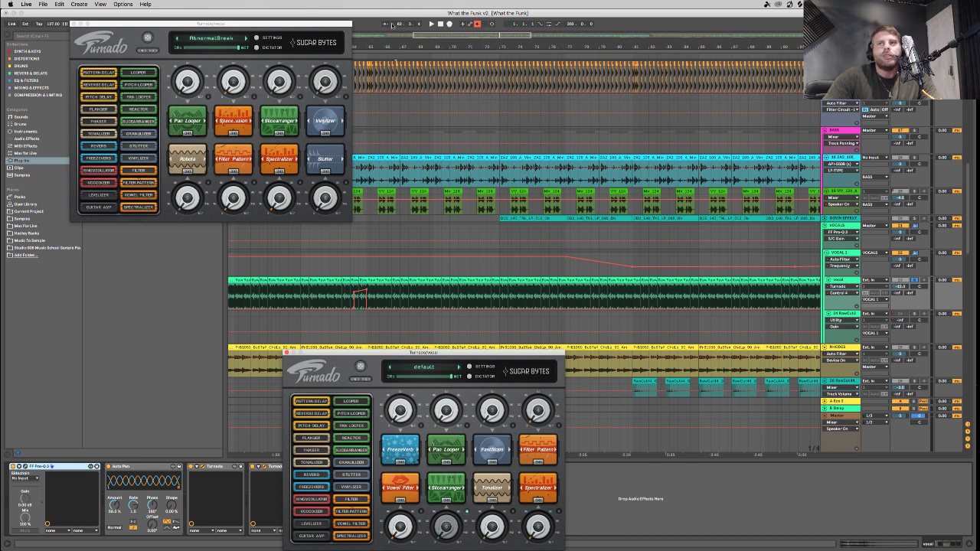
{"action": "left_click", "coordinate": [183, 78]}
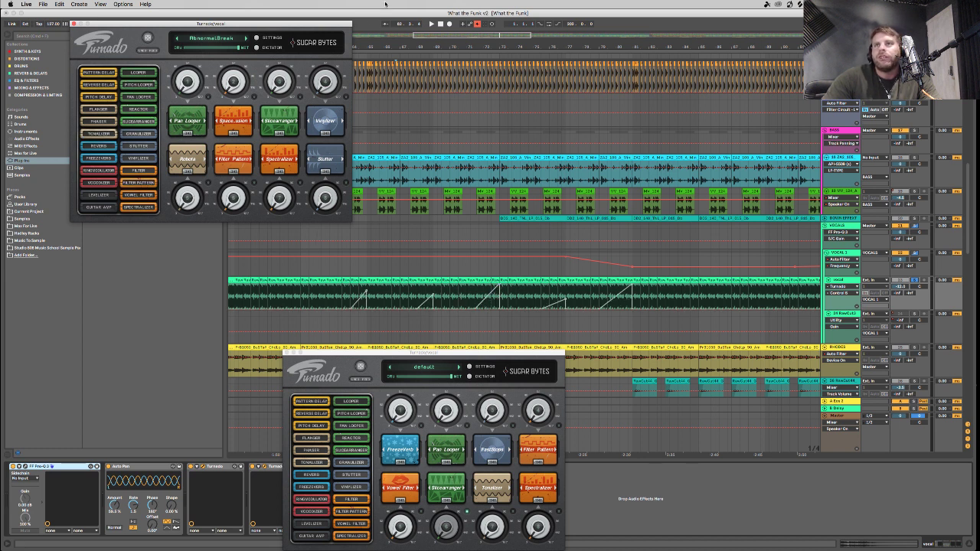
{"action": "left_click", "coordinate": [358, 293]}
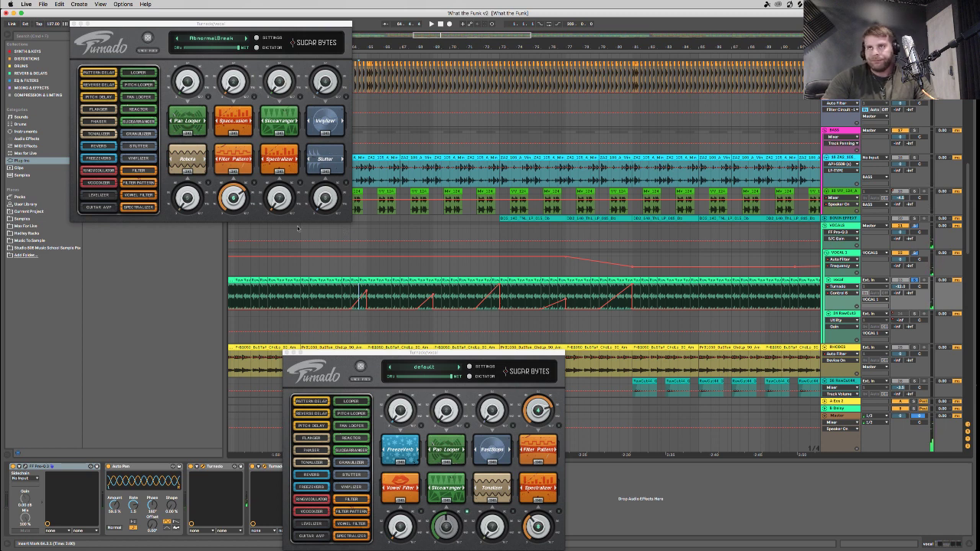
{"action": "key", "text": "space"}
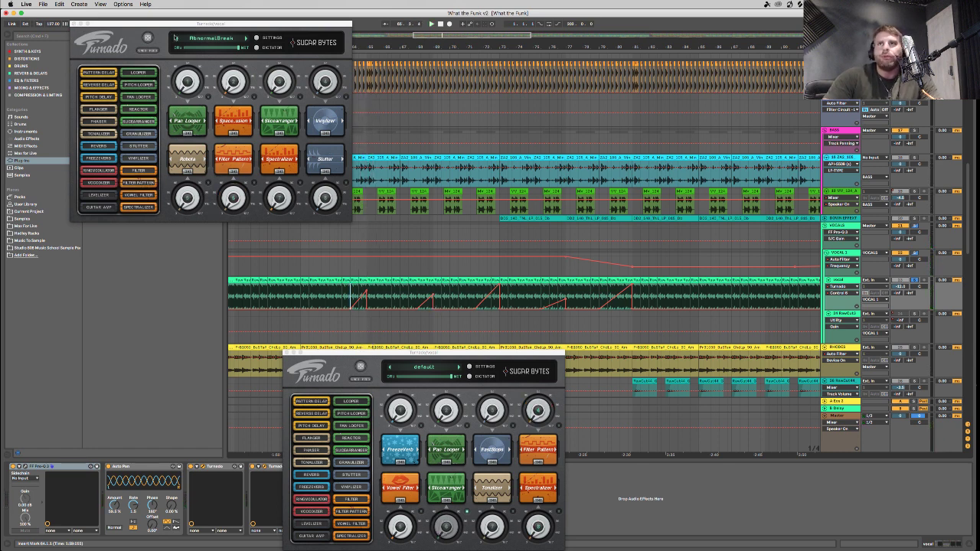
Close both Turnado windows, unsolo the vocal track and show the VOCALS group's device chain.
{"action": "left_click", "coordinate": [76, 23]}
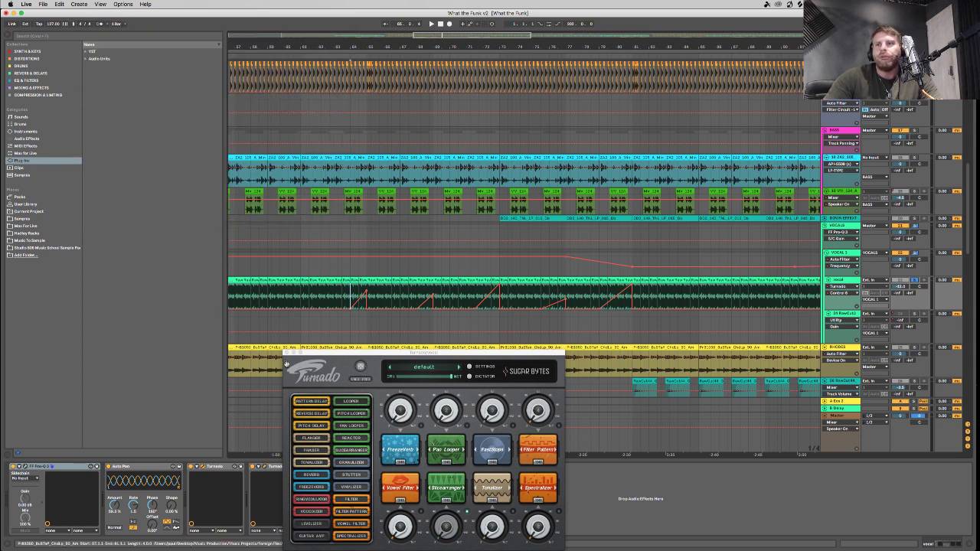
{"action": "left_click", "coordinate": [289, 365]}
{"action": "left_click", "coordinate": [285, 353]}
{"action": "left_click", "coordinate": [833, 226]}
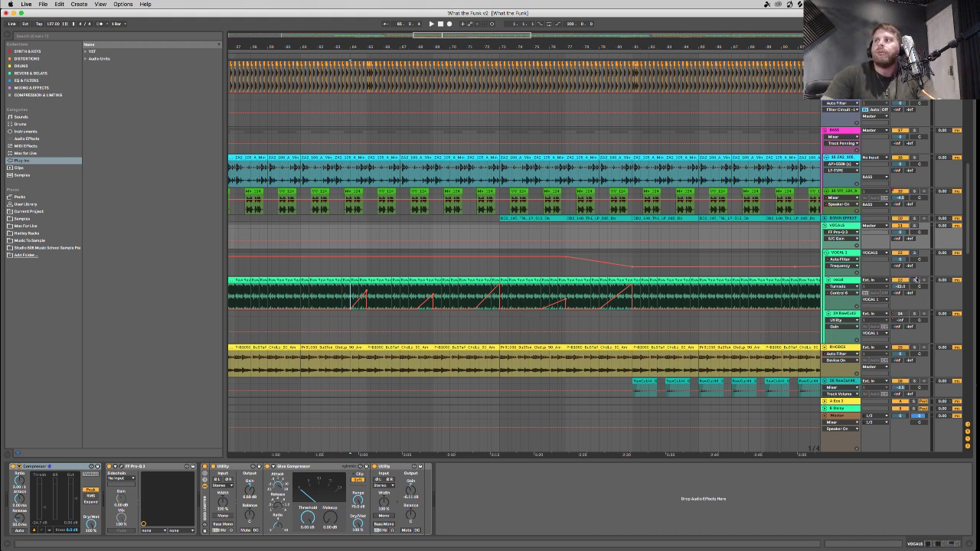
Play the full mix from around bar 64 with the envelopes hidden, looking over the tracks, and stop playback.
{"action": "key", "text": "space"}
{"action": "scroll", "coordinate": [567, 313], "scroll_direction": "down", "scroll_amount": 4}
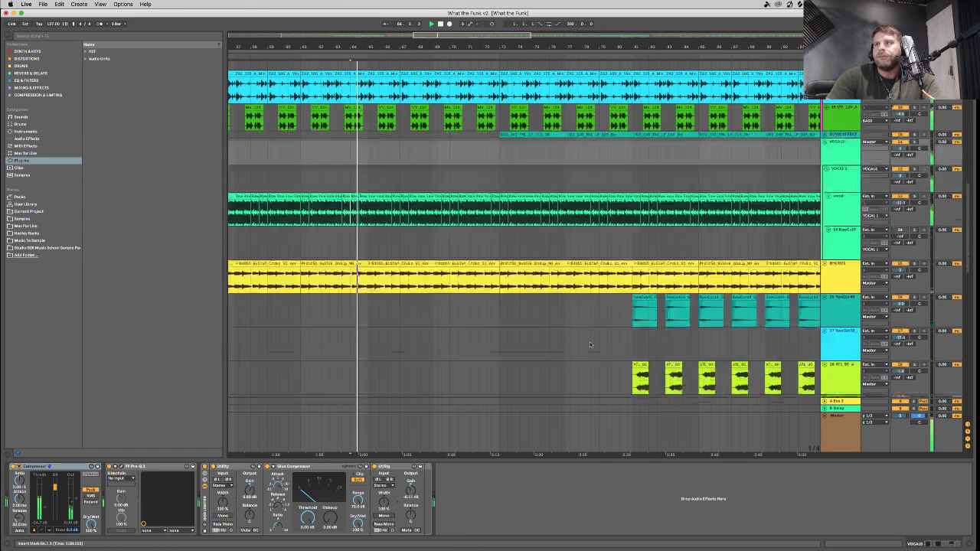
{"action": "scroll", "coordinate": [568, 312], "scroll_direction": "up", "scroll_amount": 10}
{"action": "scroll", "coordinate": [568, 312], "scroll_direction": "down", "scroll_amount": 11}
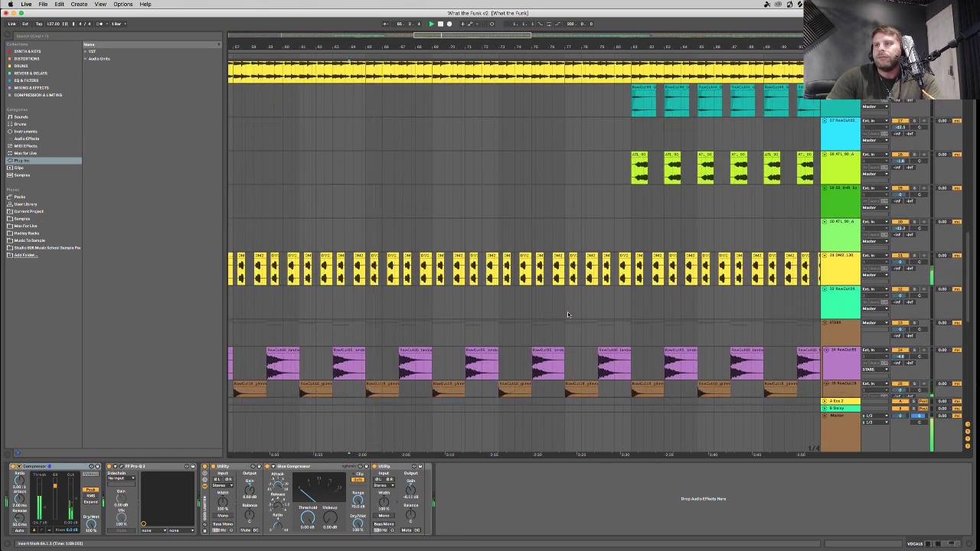
{"action": "scroll", "coordinate": [459, 268], "scroll_direction": "up", "scroll_amount": 2}
{"action": "left_click", "coordinate": [354, 177]}
{"action": "key", "text": "space"}
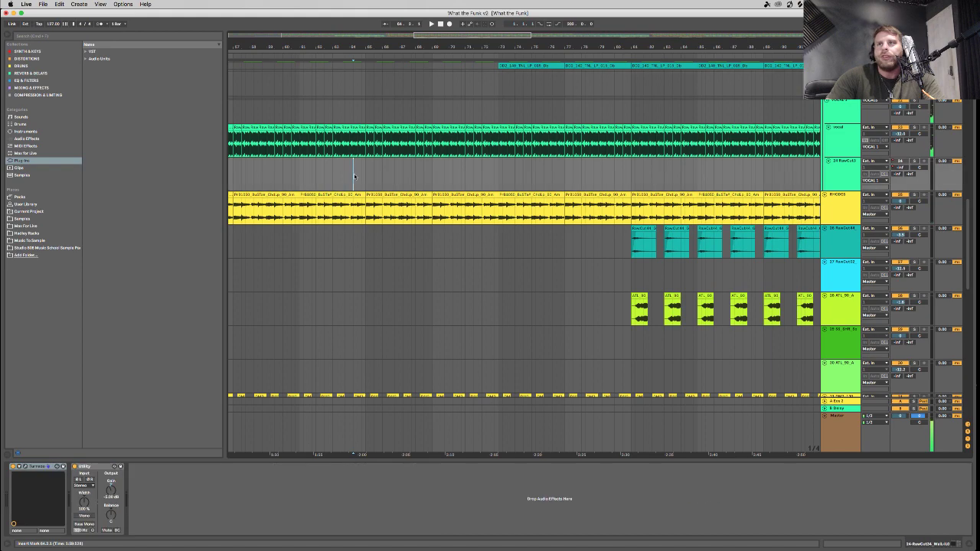
Play the full mix and take a closer look at the tracks around bar 65.
{"action": "key", "text": "space"}
{"action": "scroll", "coordinate": [388, 168], "scroll_direction": "up", "scroll_amount": 15}
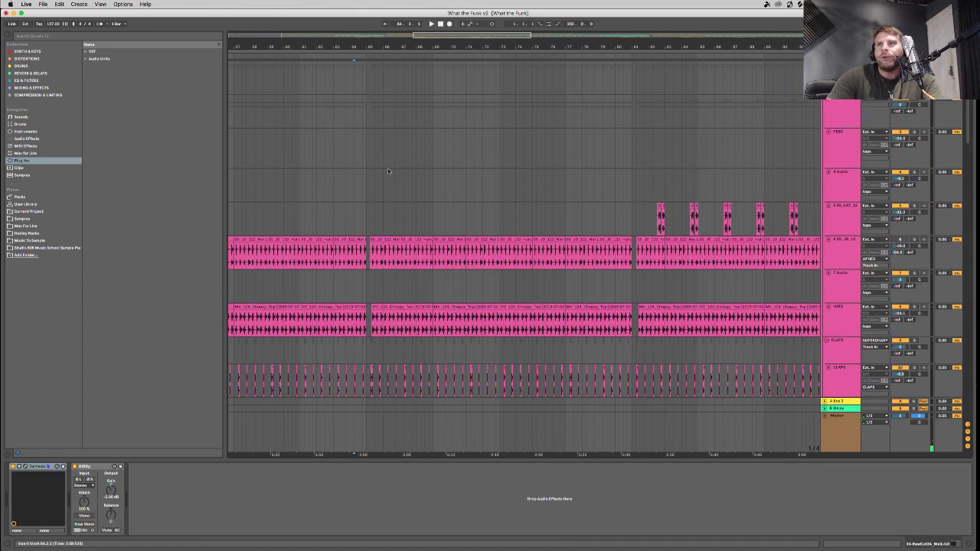
{"action": "scroll", "coordinate": [387, 168], "scroll_direction": "down", "scroll_amount": 1}
{"action": "scroll", "coordinate": [387, 169], "scroll_direction": "down", "scroll_amount": 10}
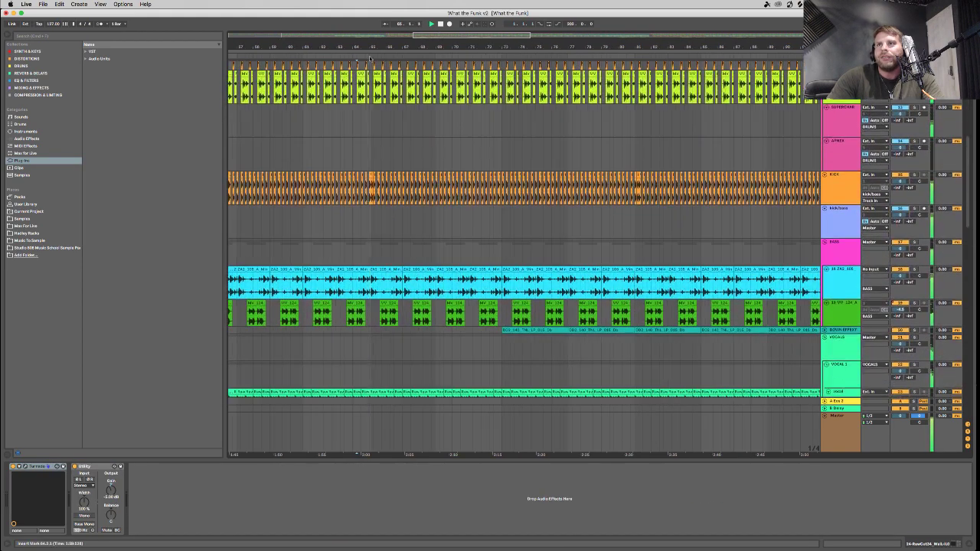
{"action": "left_click_drag", "start_coordinate": [440, 46], "coordinate": [342, 190]}
{"action": "scroll", "coordinate": [343, 191], "scroll_direction": "up", "scroll_amount": 3}
{"action": "scroll", "coordinate": [343, 191], "scroll_direction": "up", "scroll_amount": 3}
{"action": "scroll", "coordinate": [382, 176], "scroll_direction": "down", "scroll_amount": 9}
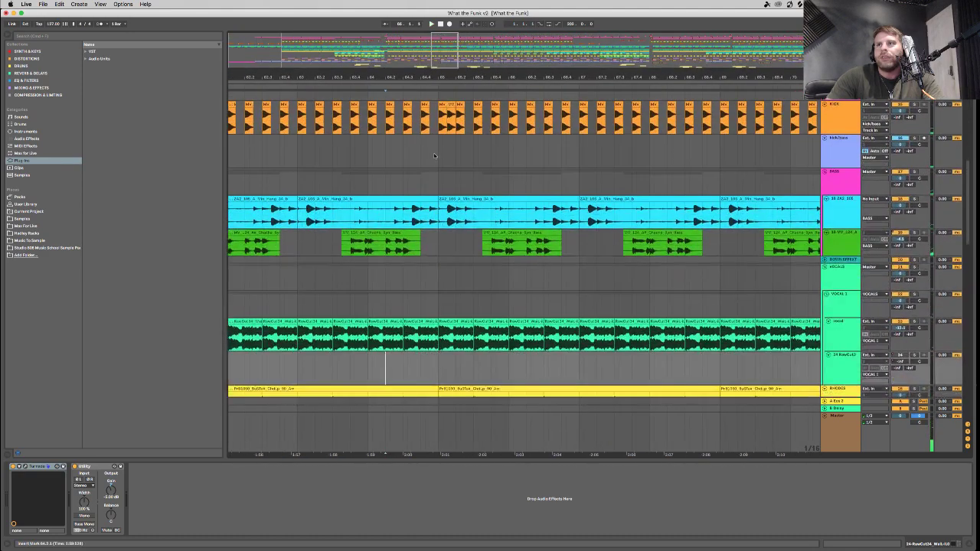
Play again from about bar 64 on the kick/bass track and examine the kick, clap and hat clips around bar 65.
{"action": "left_click", "coordinate": [415, 160]}
{"action": "scroll", "coordinate": [416, 161], "scroll_direction": "up", "scroll_amount": 5}
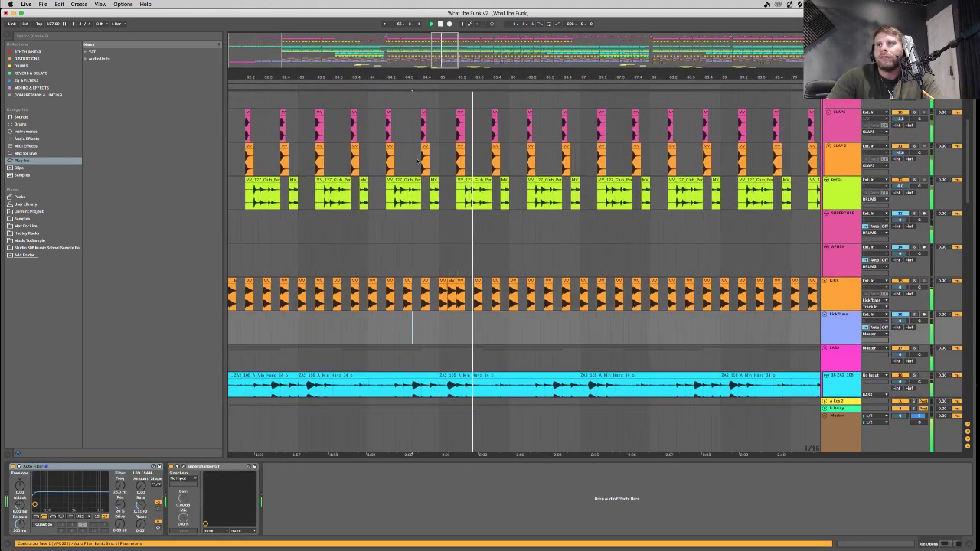
{"action": "scroll", "coordinate": [416, 162], "scroll_direction": "up", "scroll_amount": 2}
{"action": "scroll", "coordinate": [415, 163], "scroll_direction": "left", "scroll_amount": 2}
{"action": "scroll", "coordinate": [416, 163], "scroll_direction": "up", "scroll_amount": 1}
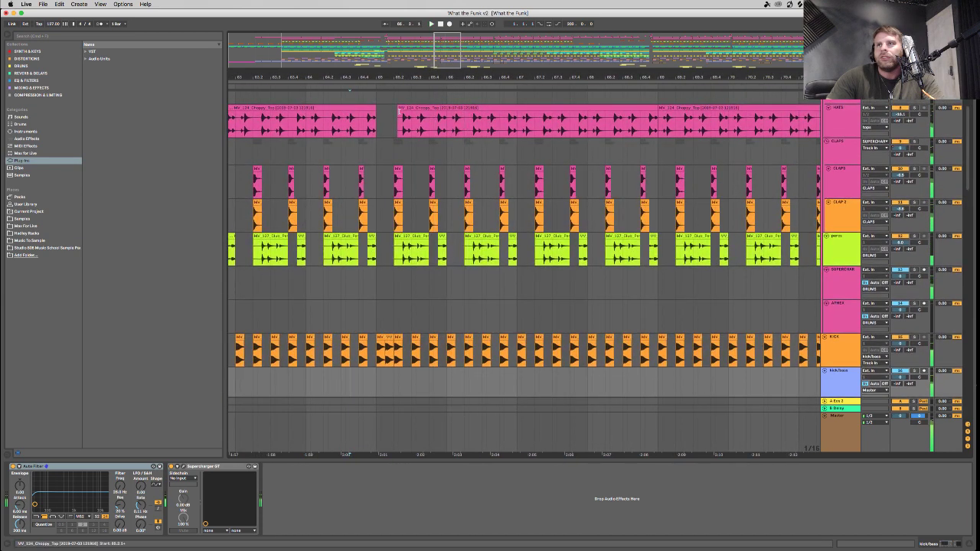
{"action": "scroll", "coordinate": [365, 318], "scroll_direction": "down", "scroll_amount": 4}
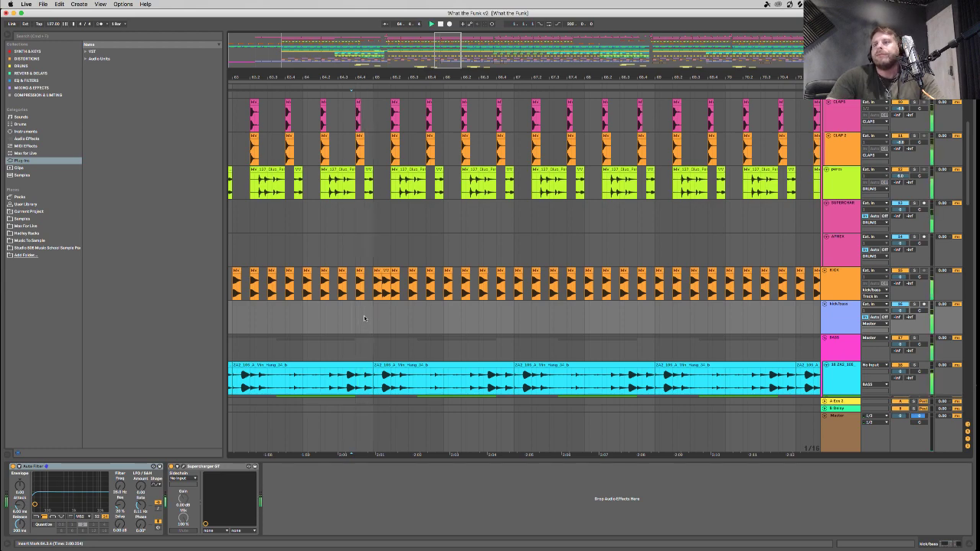
Look over all tracks from the drums to the stabs from the Drop onward during playback, and stop playback.
{"action": "scroll", "coordinate": [364, 317], "scroll_direction": "down", "scroll_amount": 6}
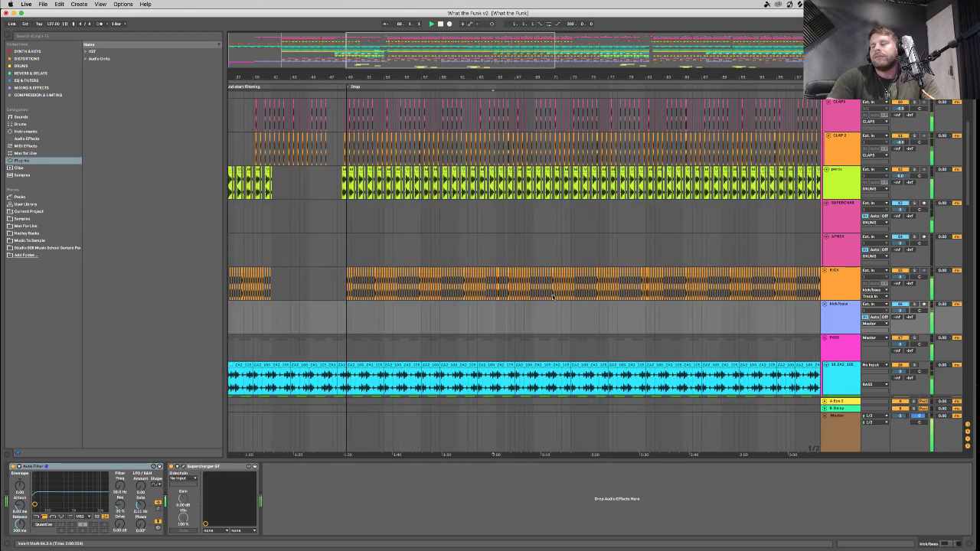
{"action": "scroll", "coordinate": [552, 296], "scroll_direction": "down", "scroll_amount": 8}
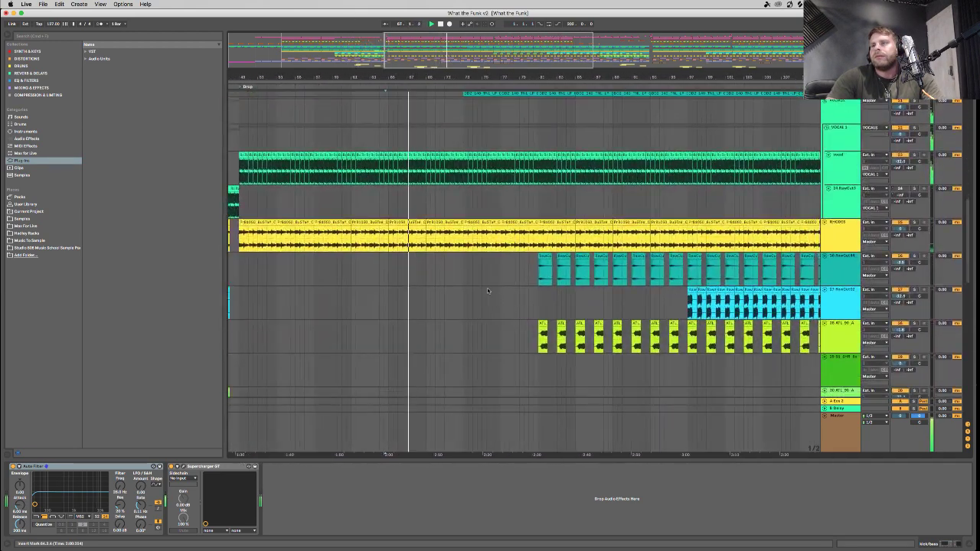
{"action": "scroll", "coordinate": [482, 289], "scroll_direction": "down", "scroll_amount": 7}
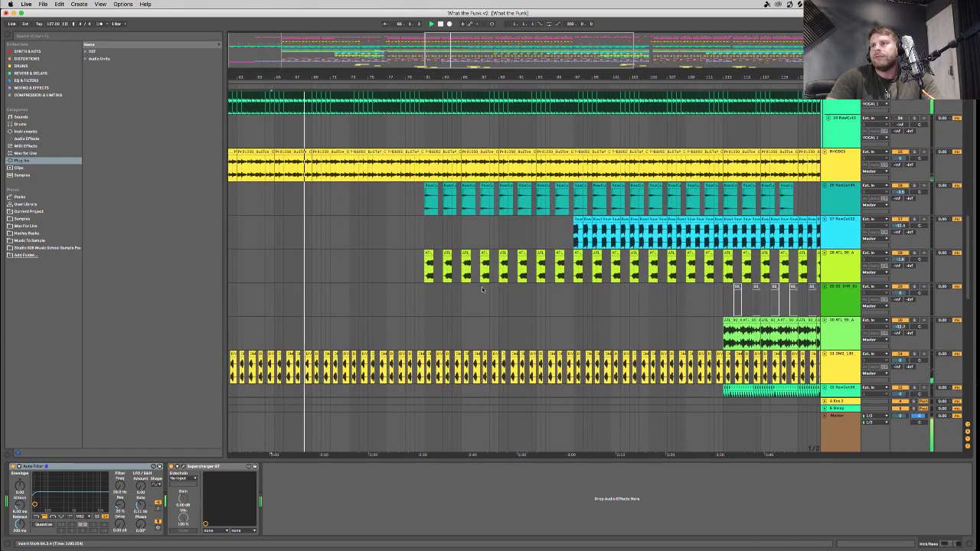
{"action": "scroll", "coordinate": [482, 290], "scroll_direction": "down", "scroll_amount": 6}
{"action": "scroll", "coordinate": [478, 291], "scroll_direction": "up", "scroll_amount": 15}
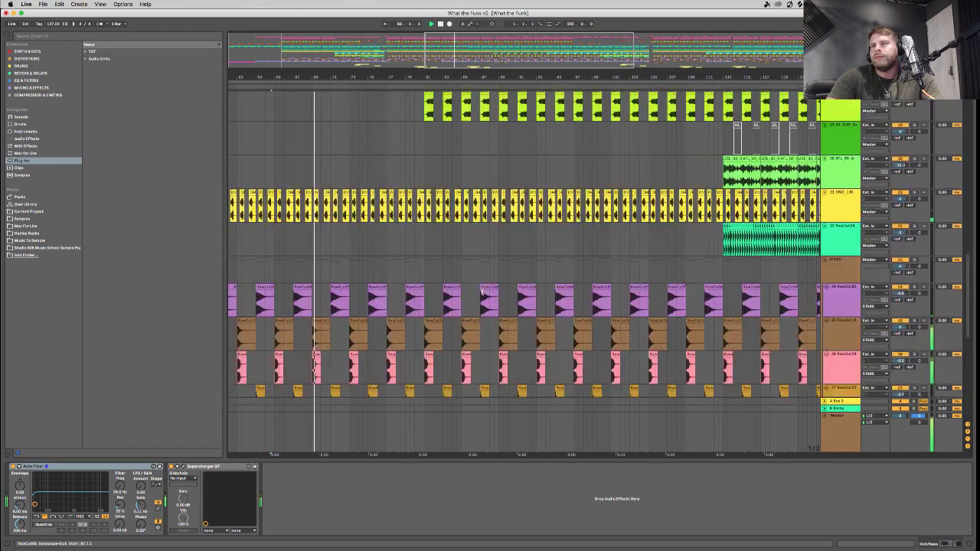
{"action": "scroll", "coordinate": [474, 292], "scroll_direction": "up", "scroll_amount": 10}
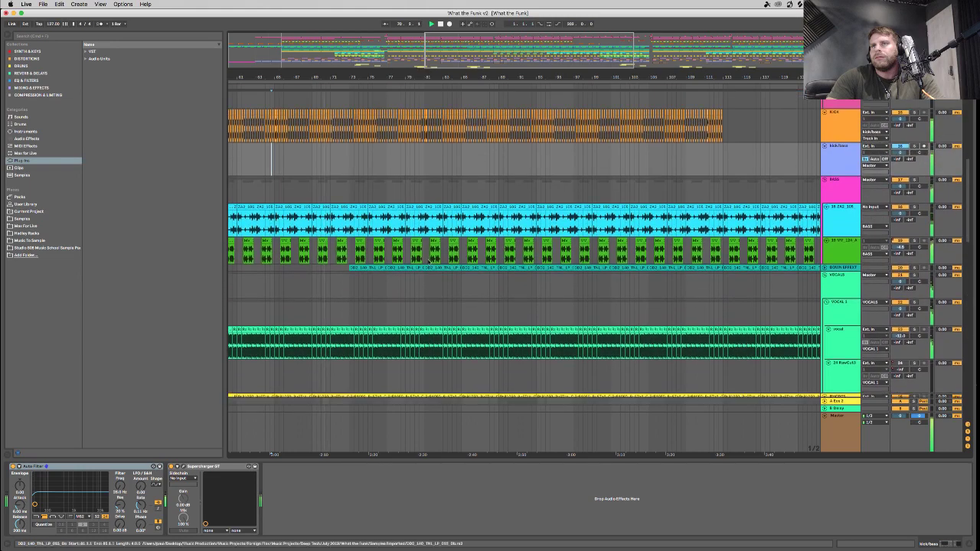
{"action": "scroll", "coordinate": [429, 263], "scroll_direction": "down", "scroll_amount": 15}
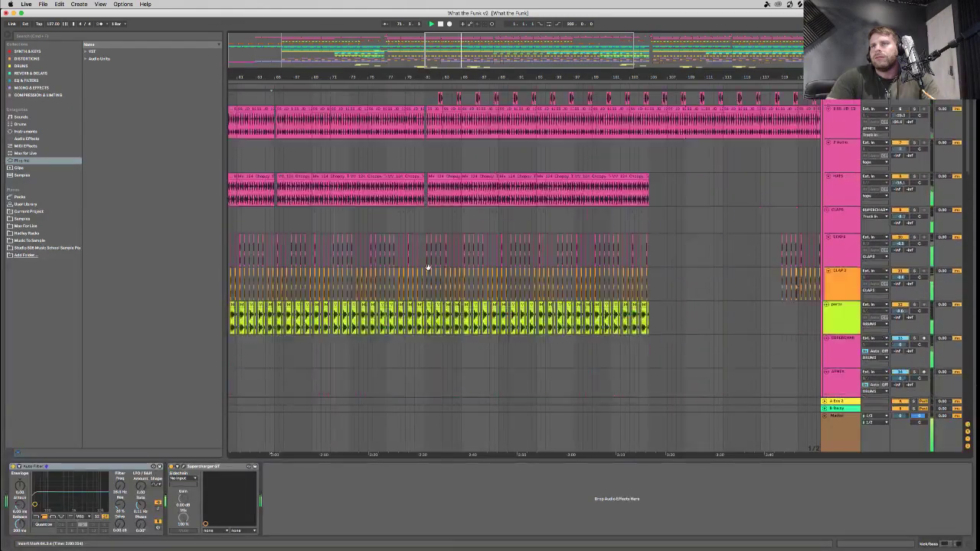
{"action": "scroll", "coordinate": [429, 262], "scroll_direction": "up", "scroll_amount": 4}
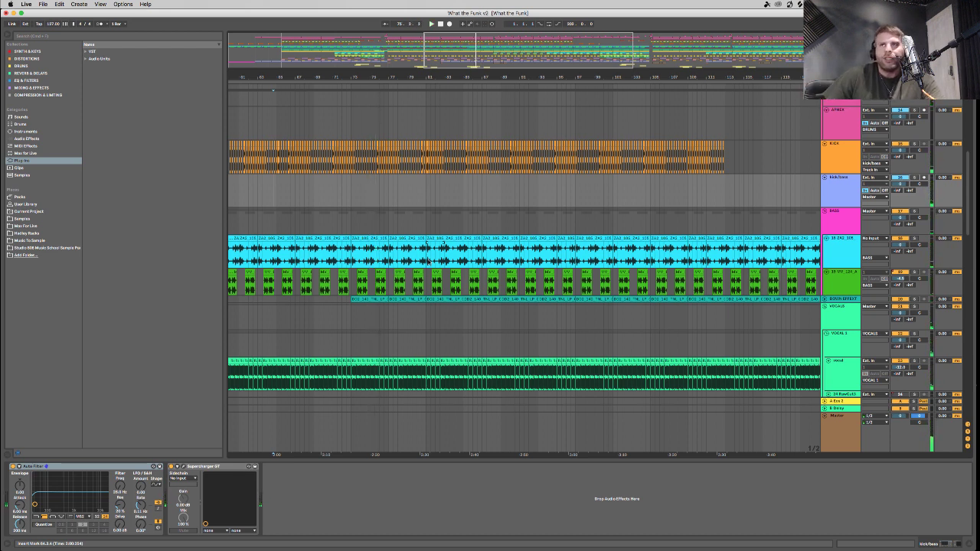
{"action": "scroll", "coordinate": [428, 229], "scroll_direction": "down", "scroll_amount": 3}
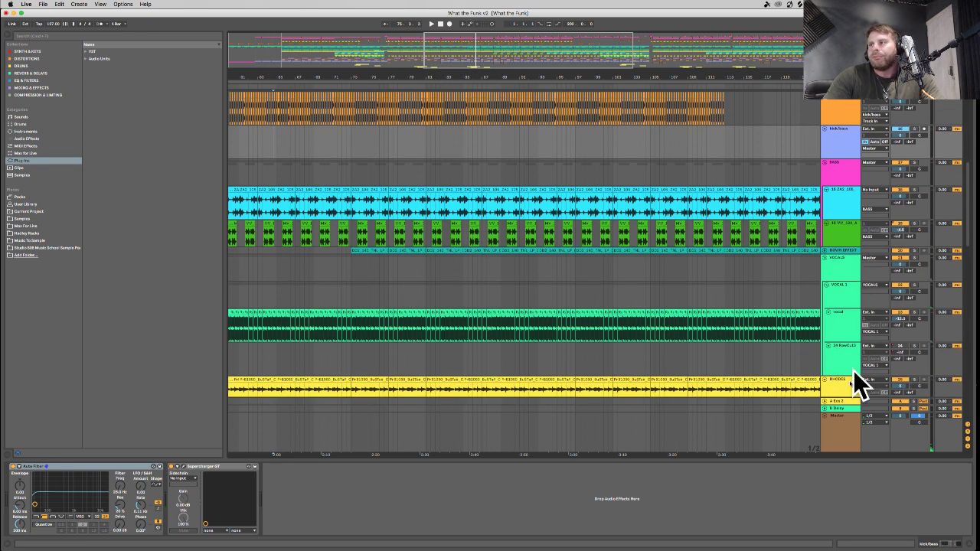
Show the device chains of the Master, the VOCALS group, the vocal track and the KICK track in turn.
{"action": "left_click", "coordinate": [848, 417]}
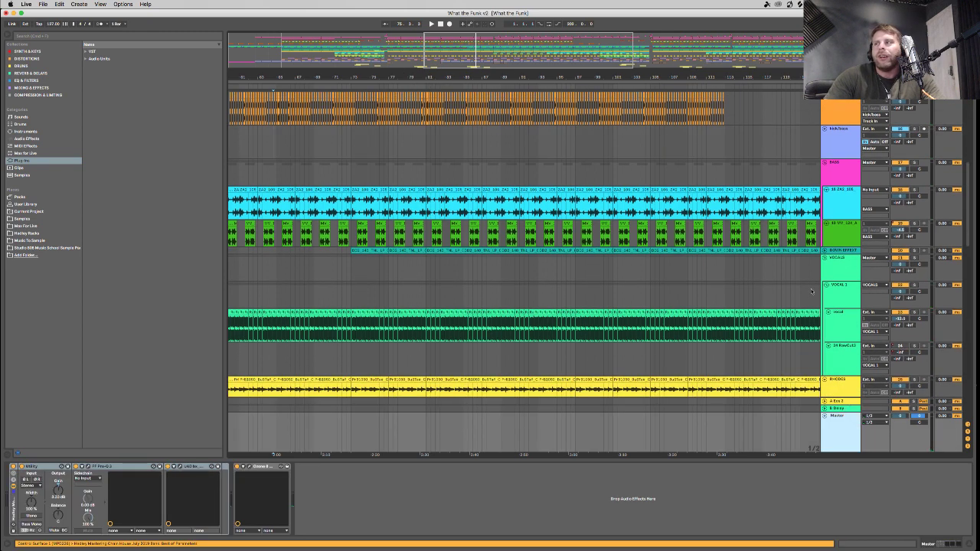
{"action": "left_click", "coordinate": [847, 274]}
{"action": "left_click", "coordinate": [838, 330]}
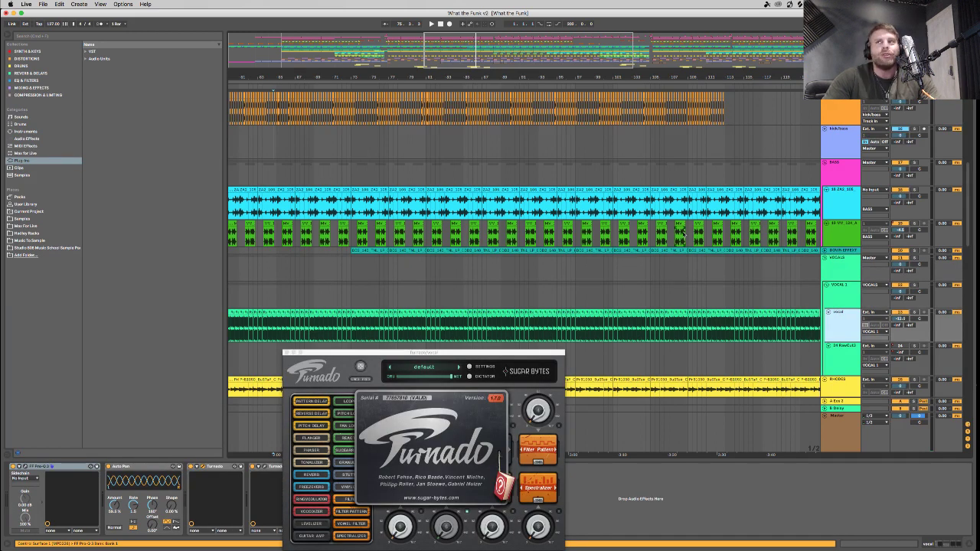
{"action": "left_click", "coordinate": [884, 108]}
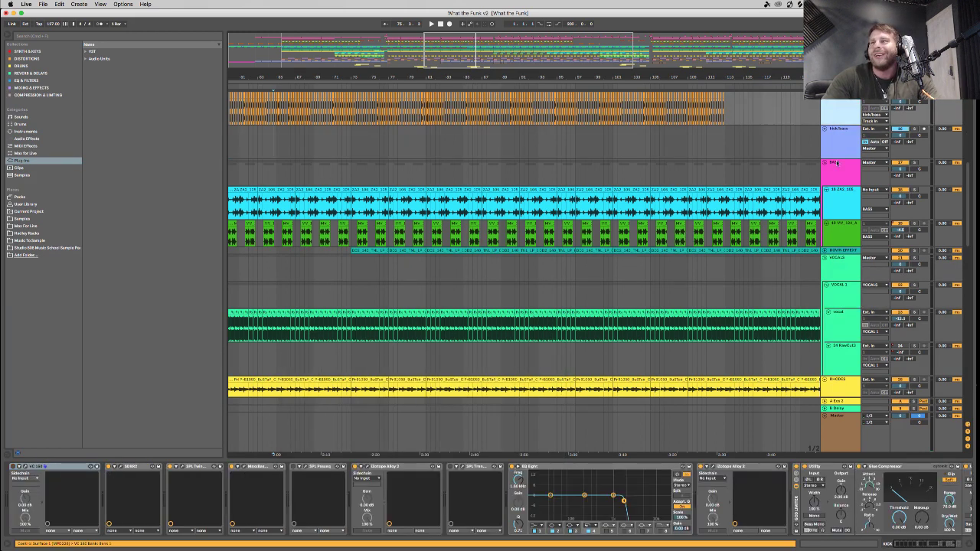
Show the device chains of the DRUMS group and the tops subgroup inside it.
{"action": "scroll", "coordinate": [839, 161], "scroll_direction": "up", "scroll_amount": 5}
{"action": "scroll", "coordinate": [839, 161], "scroll_direction": "up", "scroll_amount": 3}
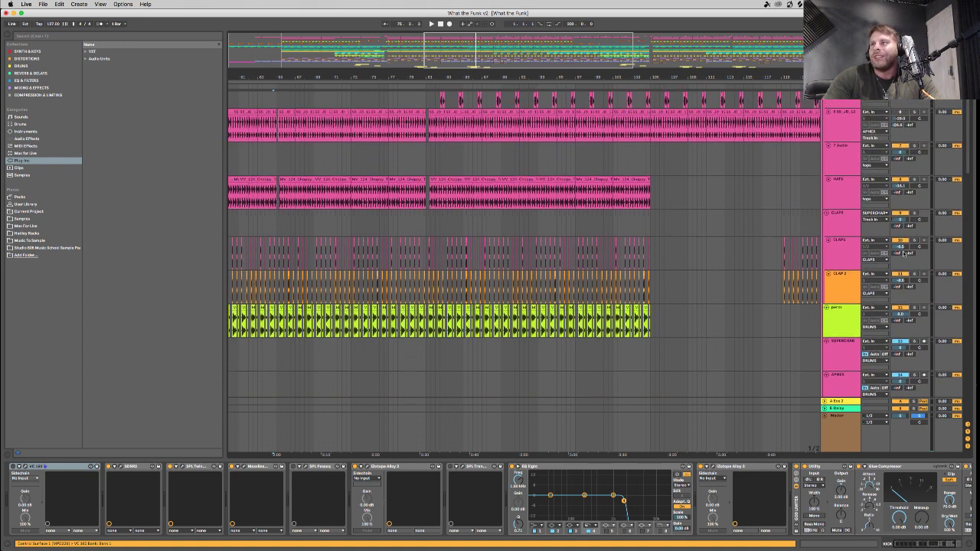
{"action": "scroll", "coordinate": [517, 360], "scroll_direction": "up", "scroll_amount": 7}
{"action": "left_click", "coordinate": [842, 113]}
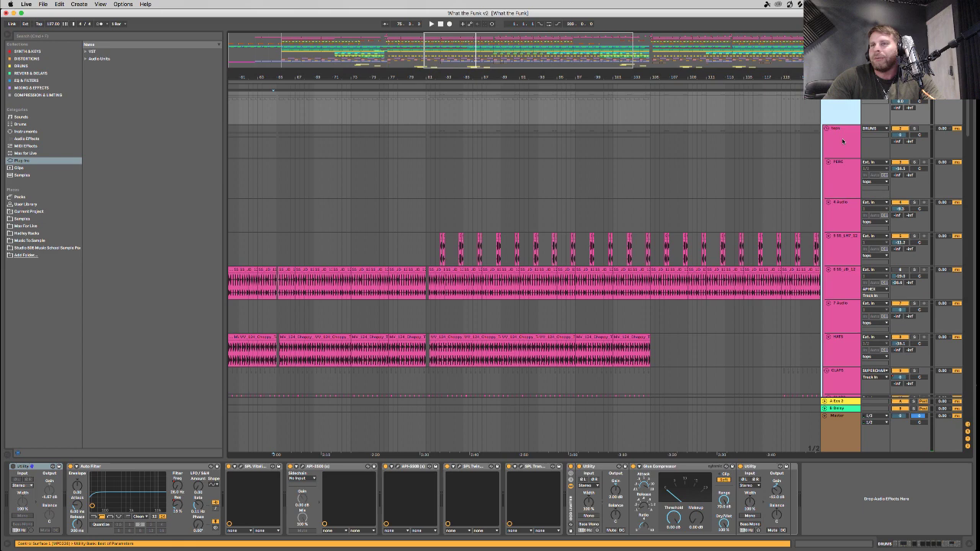
{"action": "left_click", "coordinate": [834, 149]}
{"action": "left_click", "coordinate": [837, 183]}
{"action": "left_click", "coordinate": [836, 145]}
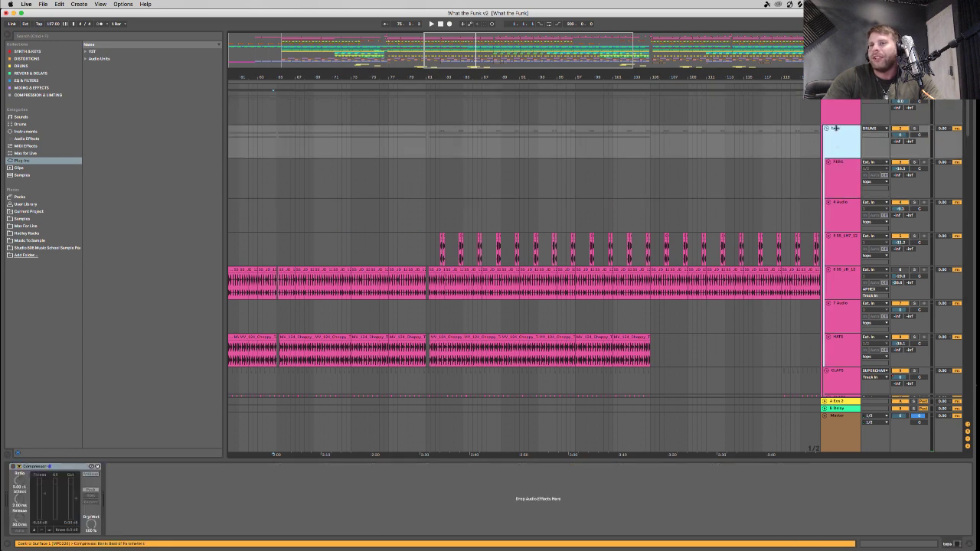
Go through the tracks from the DRUMS group down to the hat loop track, viewing each one's device chain.
{"action": "left_click", "coordinate": [838, 105]}
{"action": "key", "text": "Down"}
{"action": "key", "text": "Down"}
{"action": "key", "text": "Down"}
{"action": "key", "text": "Down"}
{"action": "key", "text": "Down"}
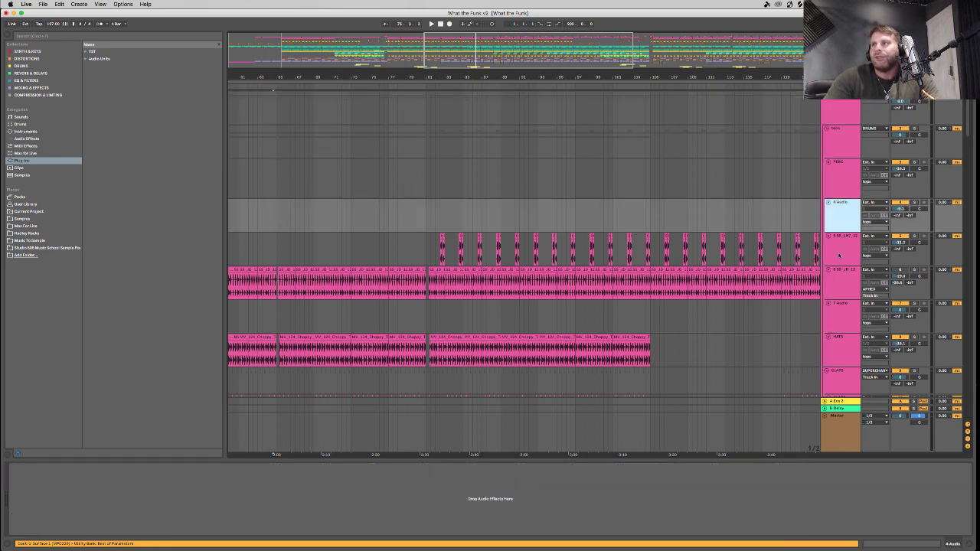
{"action": "scroll", "coordinate": [441, 236], "scroll_direction": "up", "scroll_amount": 1}
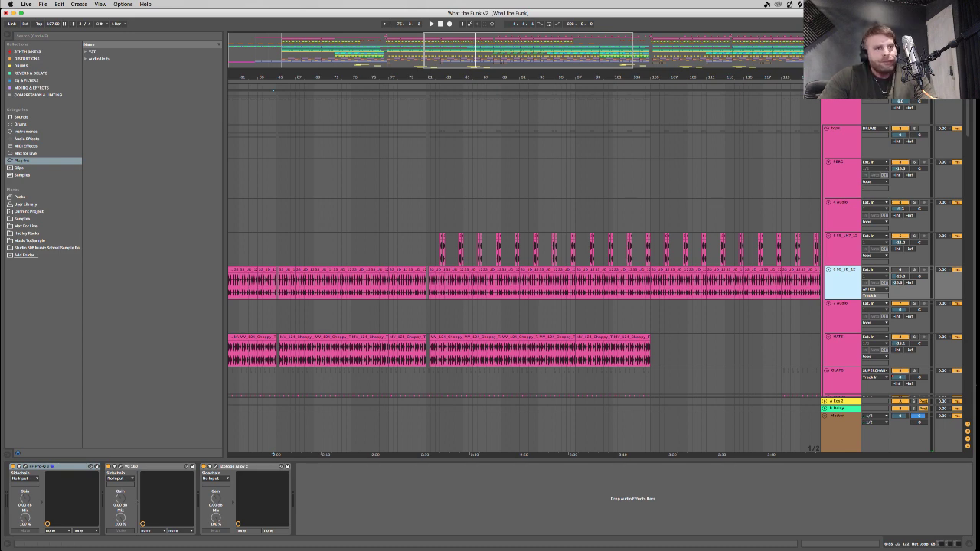
Show the device chain of the RHODES track.
{"action": "scroll", "coordinate": [537, 342], "scroll_direction": "down", "scroll_amount": 10}
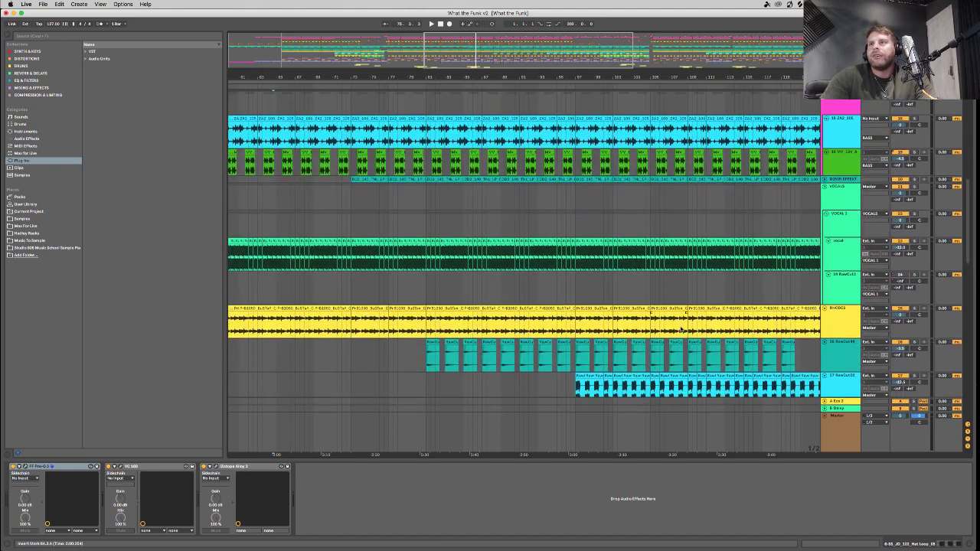
{"action": "scroll", "coordinate": [681, 330], "scroll_direction": "down", "scroll_amount": 8}
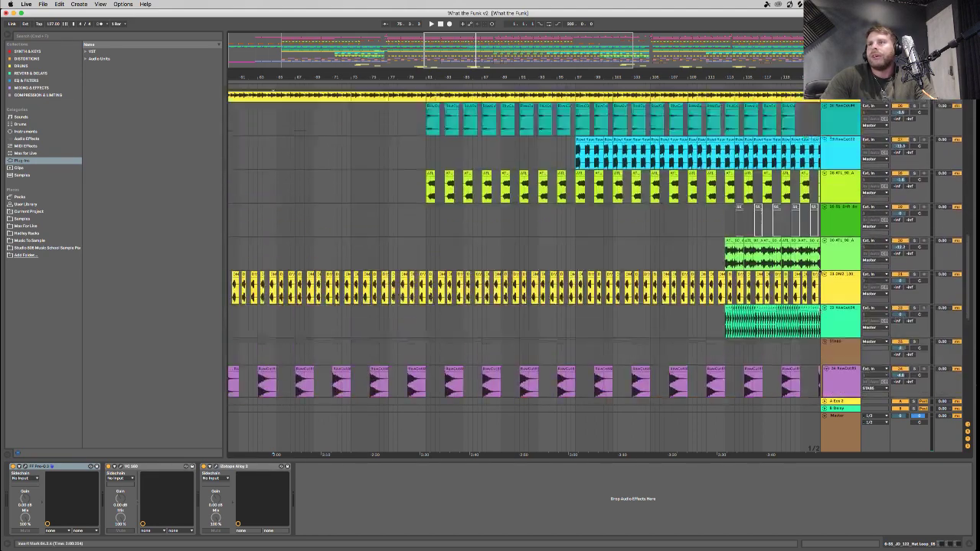
{"action": "scroll", "coordinate": [822, 273], "scroll_direction": "up", "scroll_amount": 5}
{"action": "left_click", "coordinate": [832, 213]}
{"action": "scroll", "coordinate": [833, 213], "scroll_direction": "up", "scroll_amount": 3}
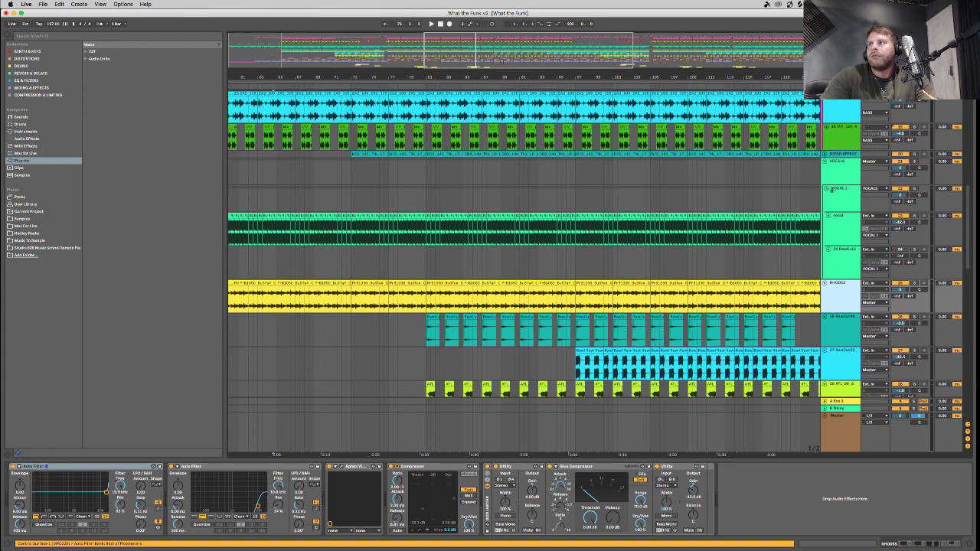
Show the vocal track's device chain, move its Turnado window clear of the devices, and close the window.
{"action": "left_click", "coordinate": [833, 191]}
{"action": "left_click", "coordinate": [838, 227]}
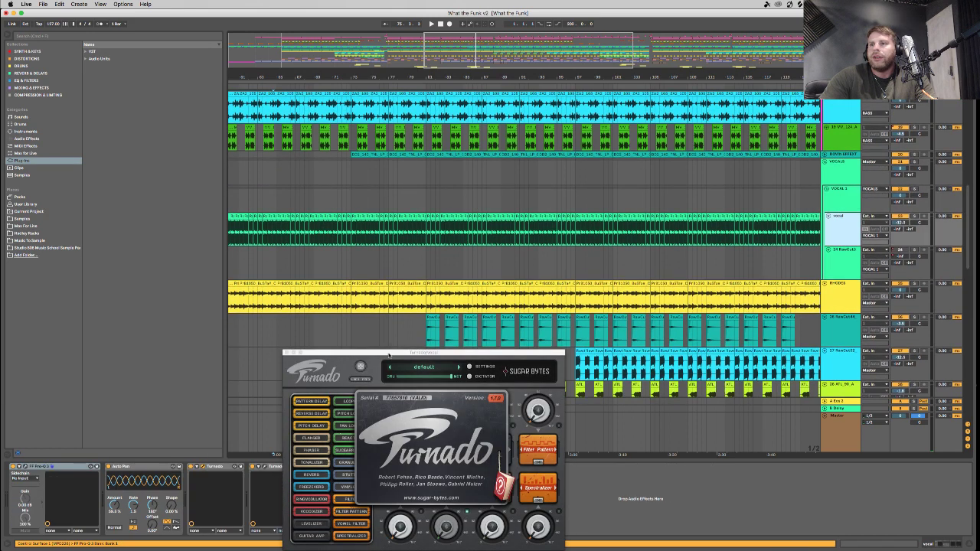
{"action": "left_click_drag", "start_coordinate": [390, 353], "coordinate": [203, 283]}
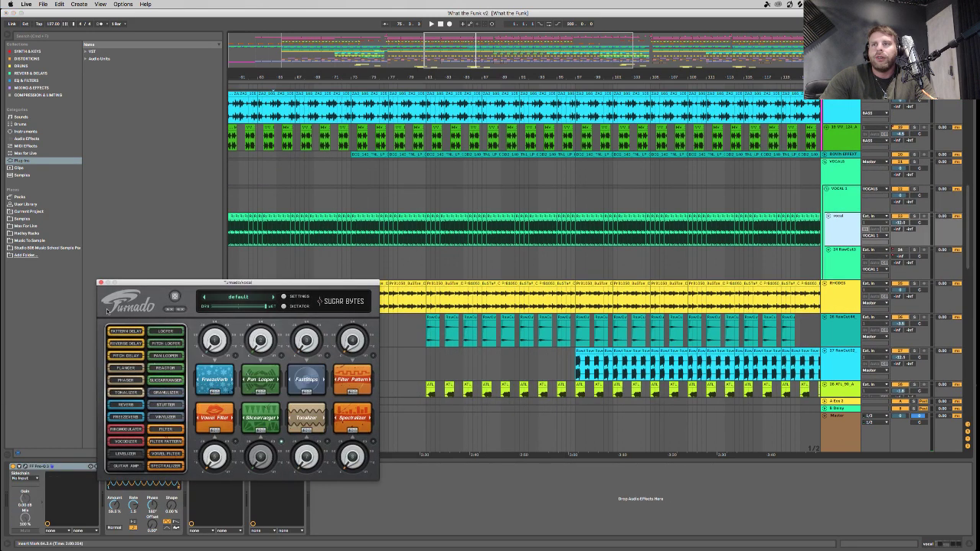
{"action": "left_click_drag", "start_coordinate": [238, 282], "coordinate": [186, 231]}
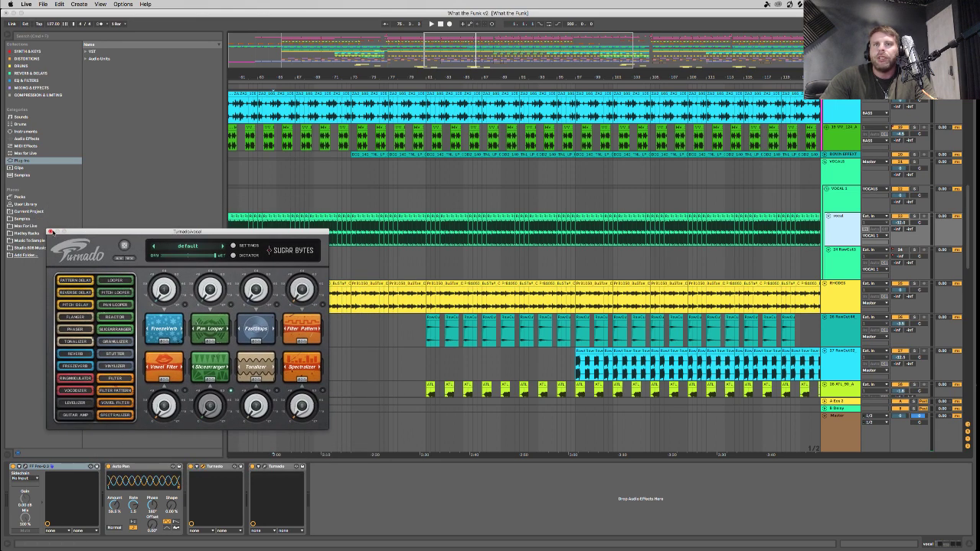
{"action": "left_click", "coordinate": [51, 232]}
Show the DRUMS group's device chain again and bring the whole arrangement into view.
{"action": "scroll", "coordinate": [796, 239], "scroll_direction": "up", "scroll_amount": 15}
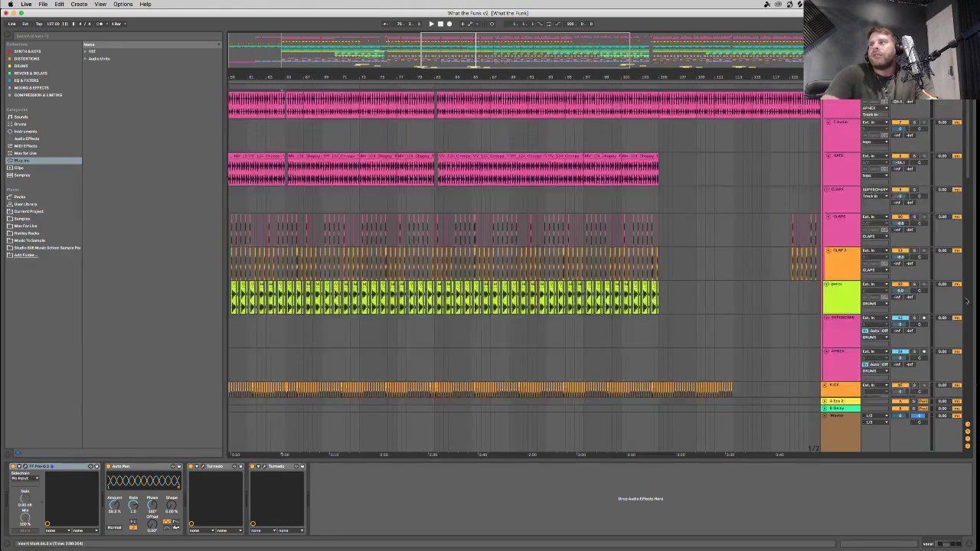
{"action": "left_click", "coordinate": [856, 113]}
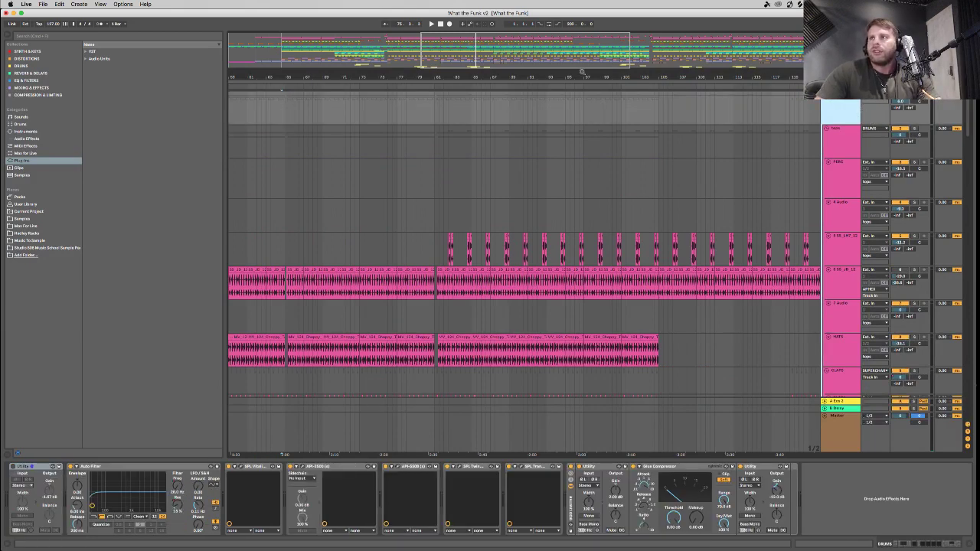
{"action": "left_click_drag", "start_coordinate": [474, 77], "coordinate": [476, 57]}
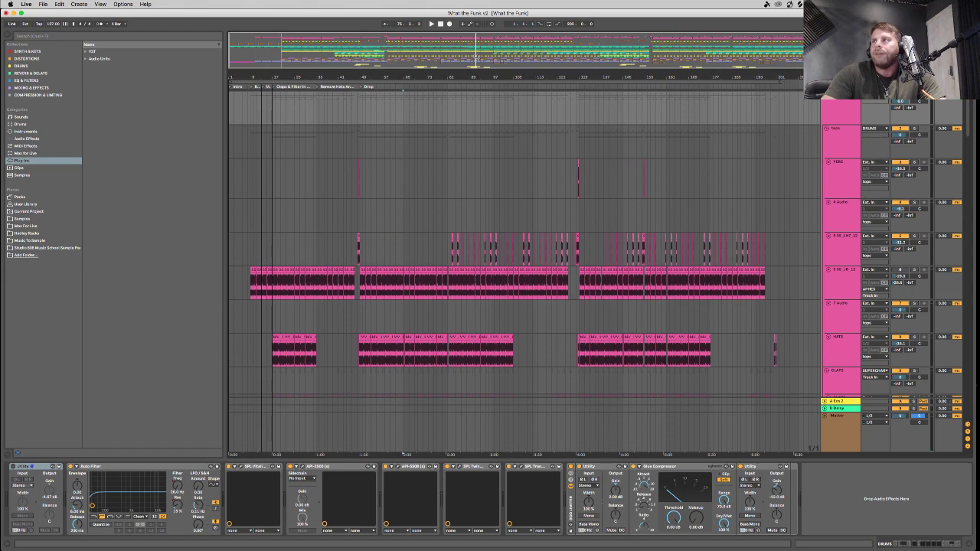
Show the device chains of the two bus tracks below the percussion and of the KICK track.
{"action": "scroll", "coordinate": [796, 184], "scroll_direction": "down", "scroll_amount": 8}
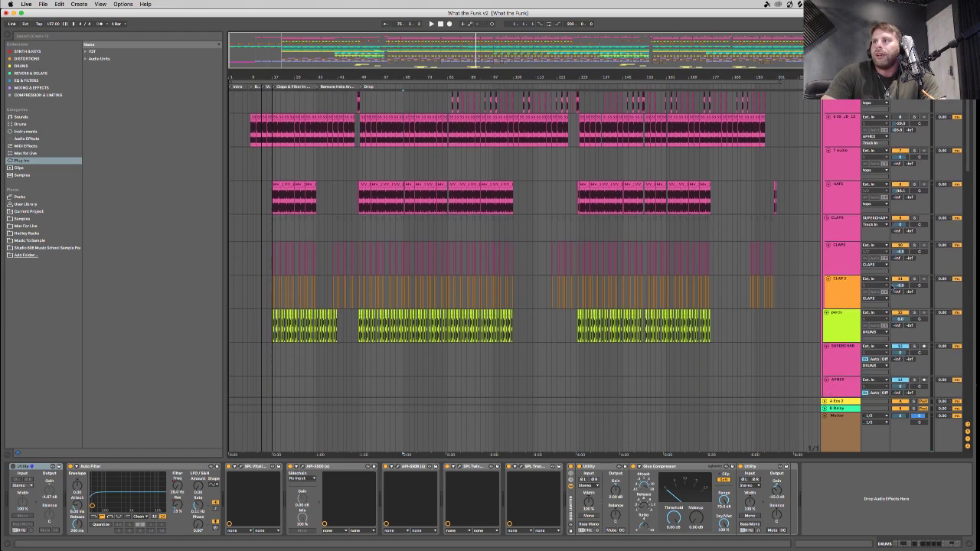
{"action": "scroll", "coordinate": [838, 219], "scroll_direction": "down", "scroll_amount": 8}
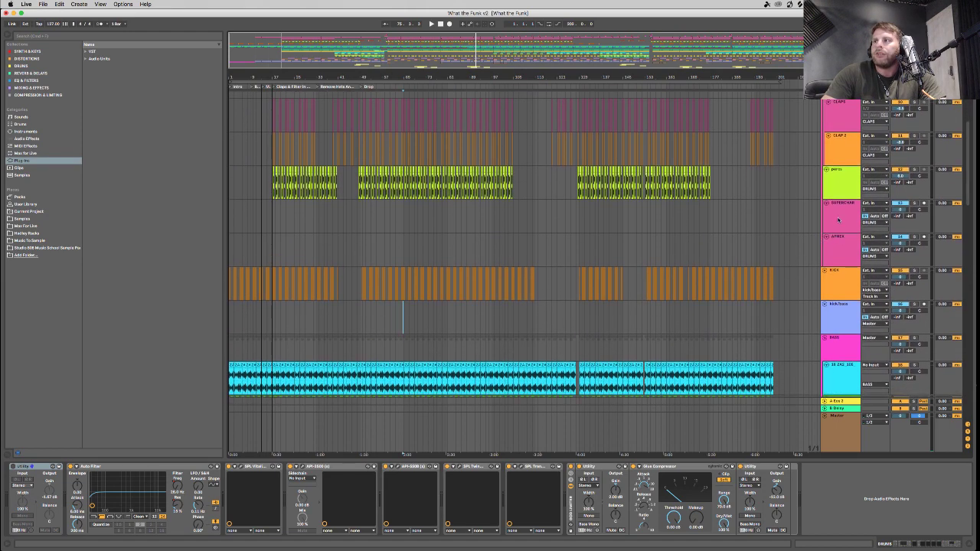
{"action": "left_click", "coordinate": [838, 220]}
{"action": "left_click", "coordinate": [839, 250]}
{"action": "left_click", "coordinate": [840, 291]}
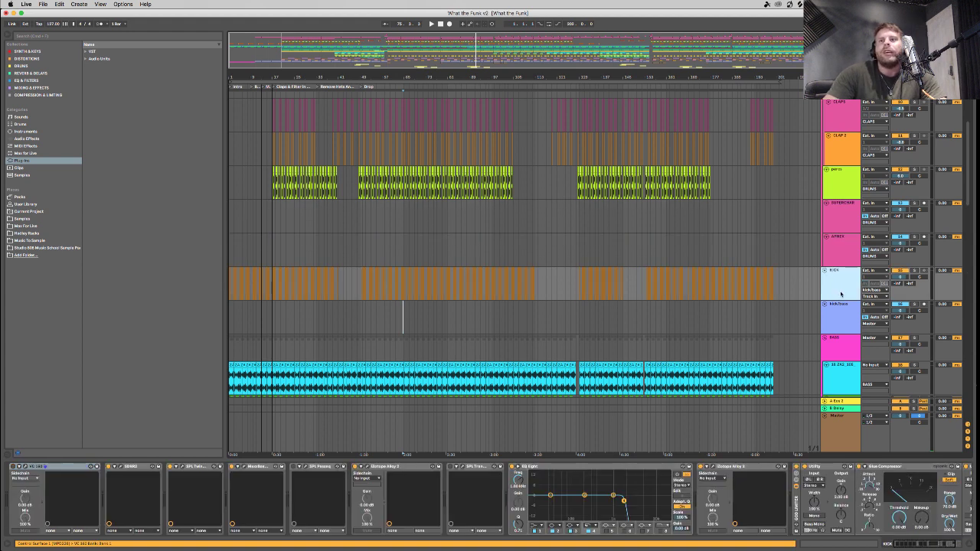
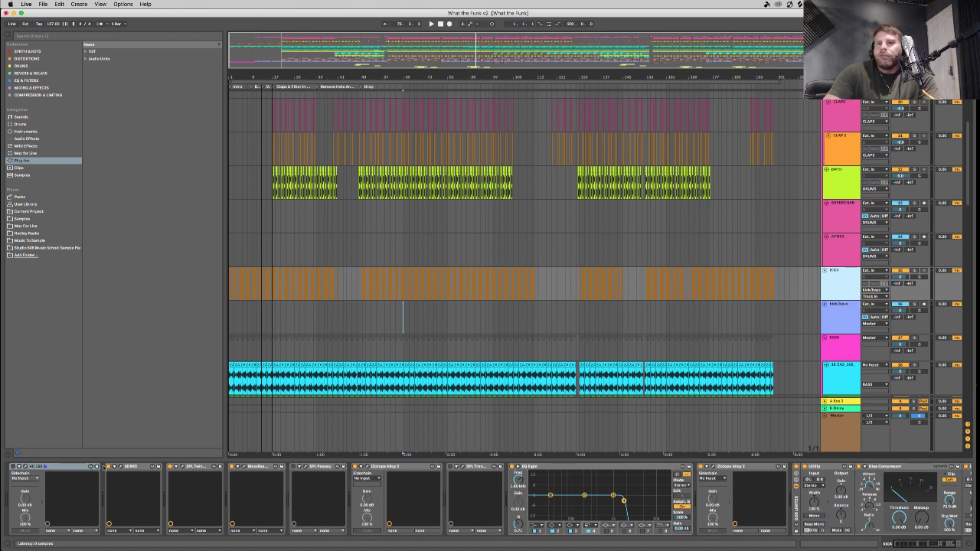
Open the SDRR2 window from the KICK chain, move it clear of the devices, and look through the whole chain.
{"action": "left_click", "coordinate": [119, 466]}
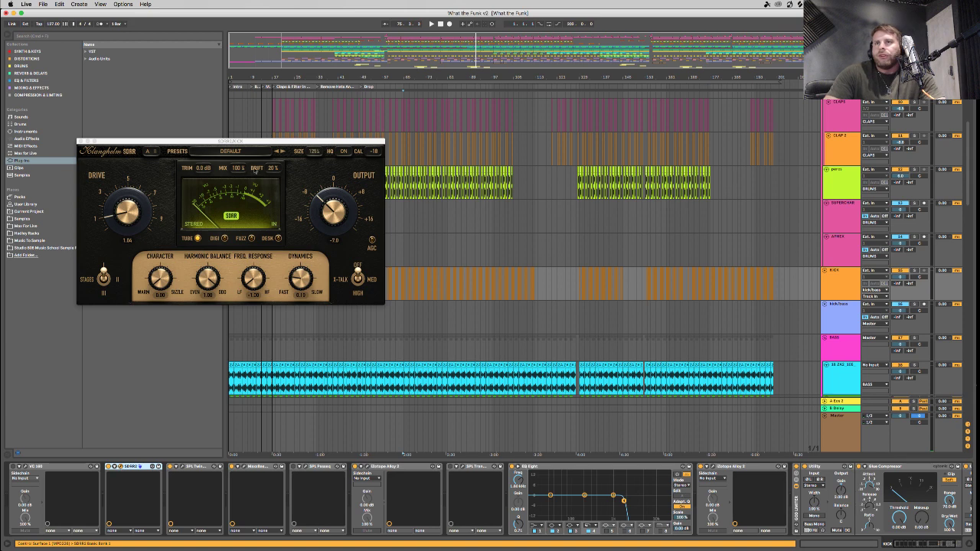
{"action": "left_click_drag", "start_coordinate": [230, 141], "coordinate": [200, 201]}
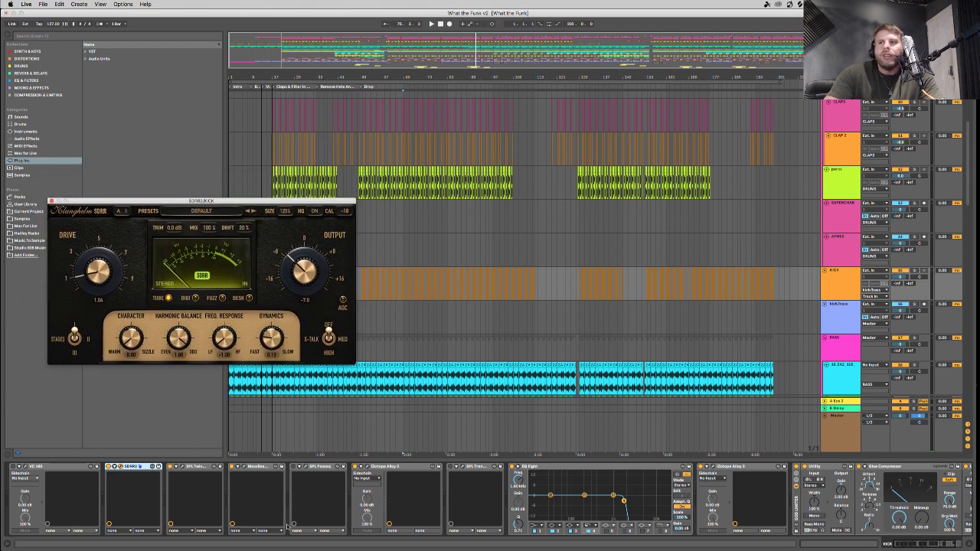
{"action": "scroll", "coordinate": [870, 515], "scroll_direction": "right", "scroll_amount": 2}
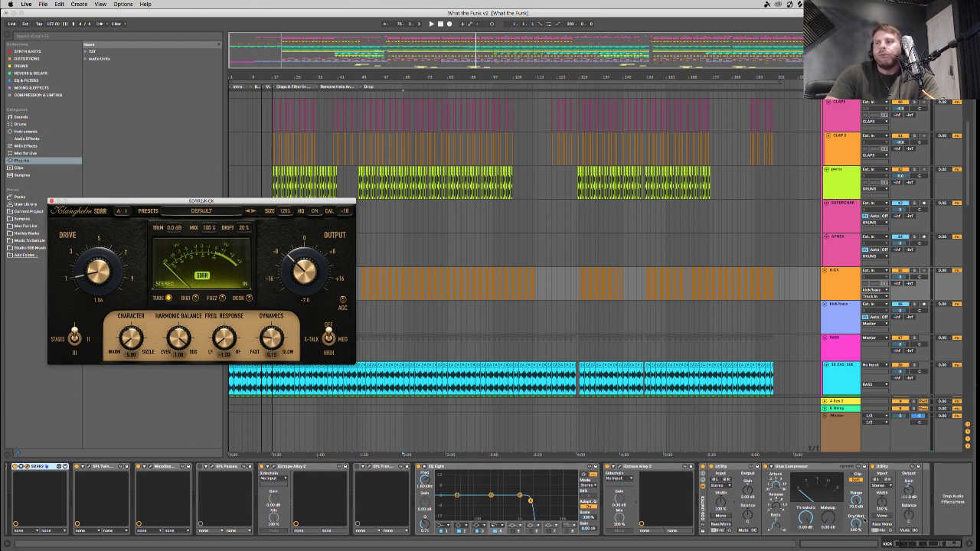
{"action": "scroll", "coordinate": [237, 519], "scroll_direction": "left", "scroll_amount": 2}
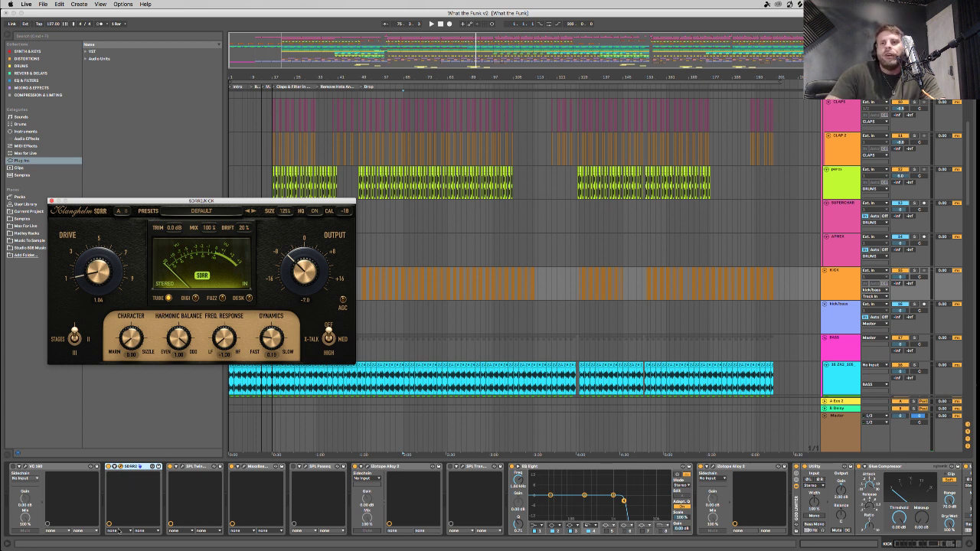
Play the soloed kick while switching SDRR2 off and on to compare the sound.
{"action": "key", "text": "space"}
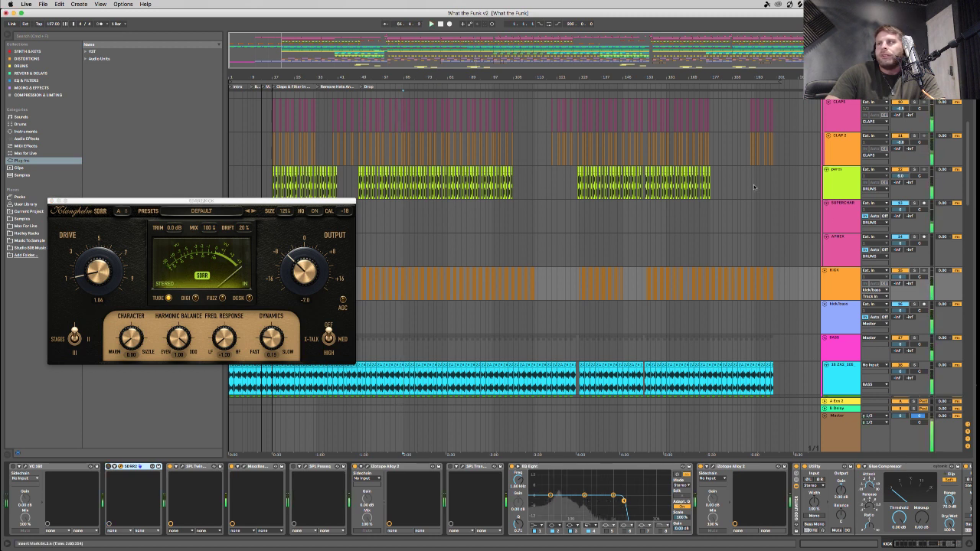
{"action": "scroll", "coordinate": [906, 283], "scroll_direction": "down", "scroll_amount": 1}
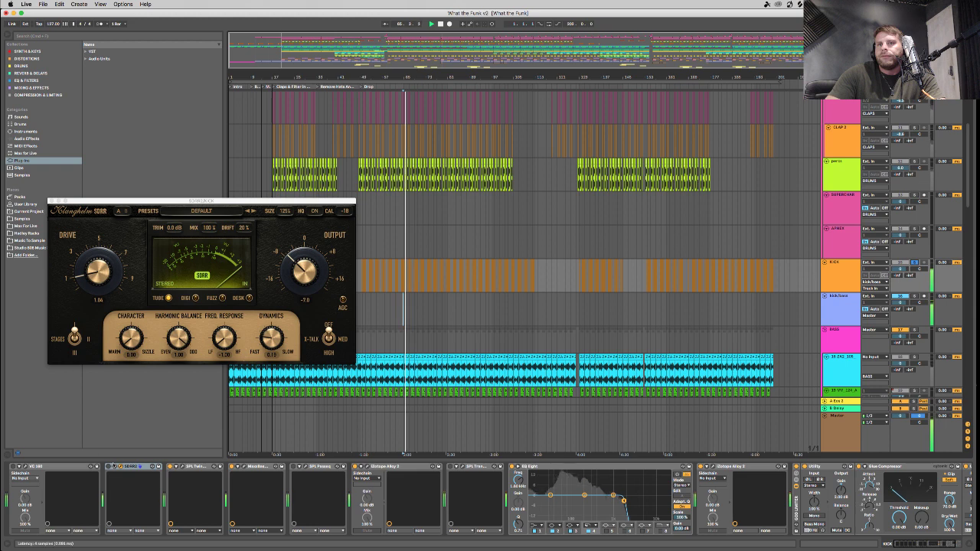
{"action": "left_click", "coordinate": [131, 466]}
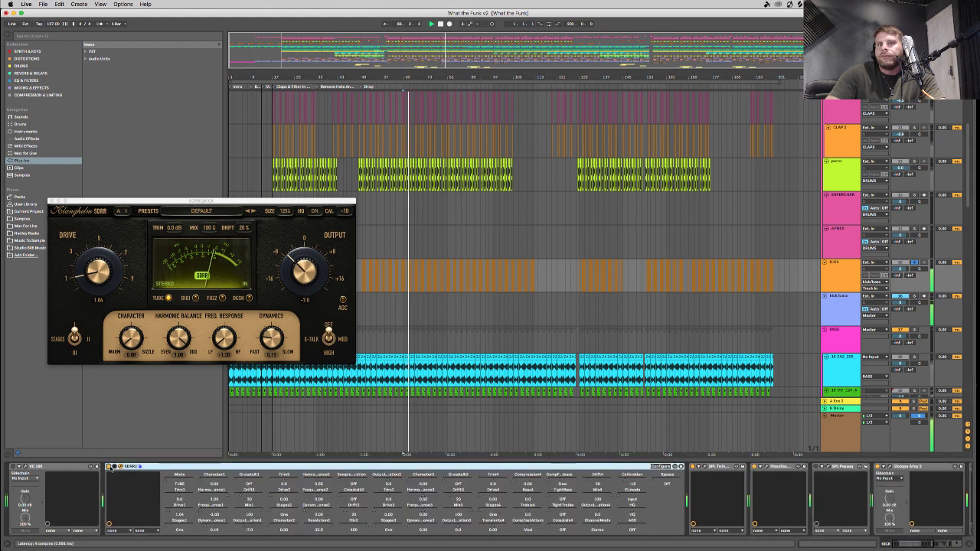
{"action": "left_click", "coordinate": [148, 466]}
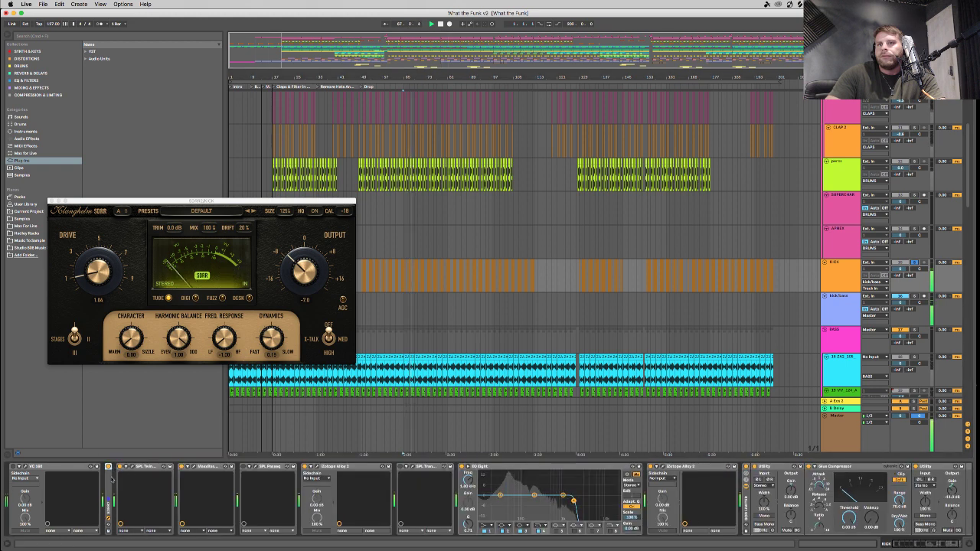
{"action": "left_click", "coordinate": [114, 466]}
{"action": "left_click", "coordinate": [109, 467]}
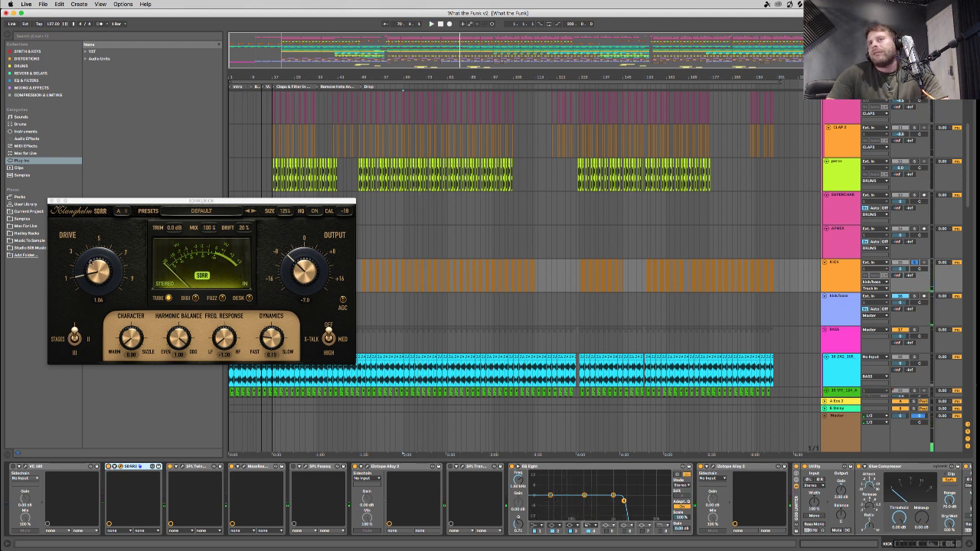
Close the SDRR2 window, open the SPL TwinTube window, and play the kick through it.
{"action": "left_click", "coordinate": [50, 201]}
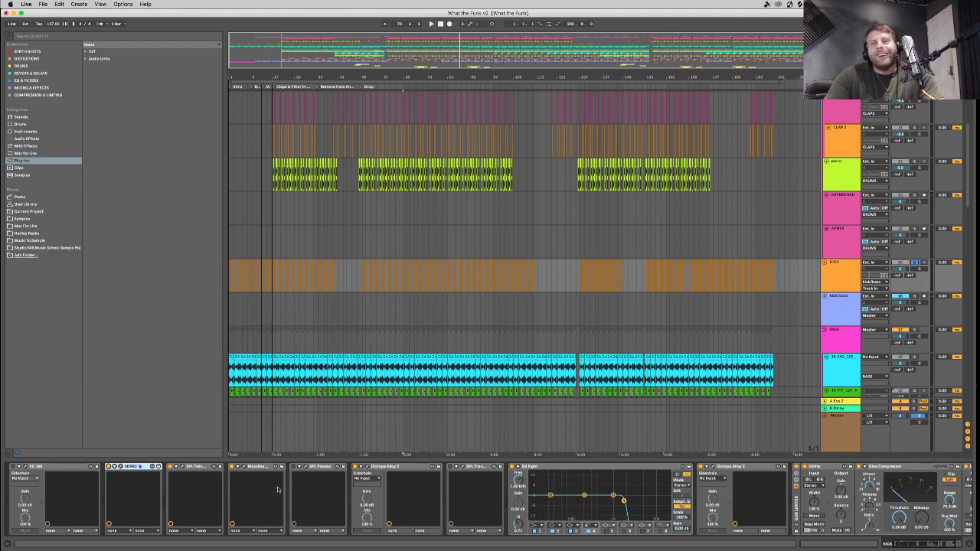
{"action": "left_click", "coordinate": [183, 468]}
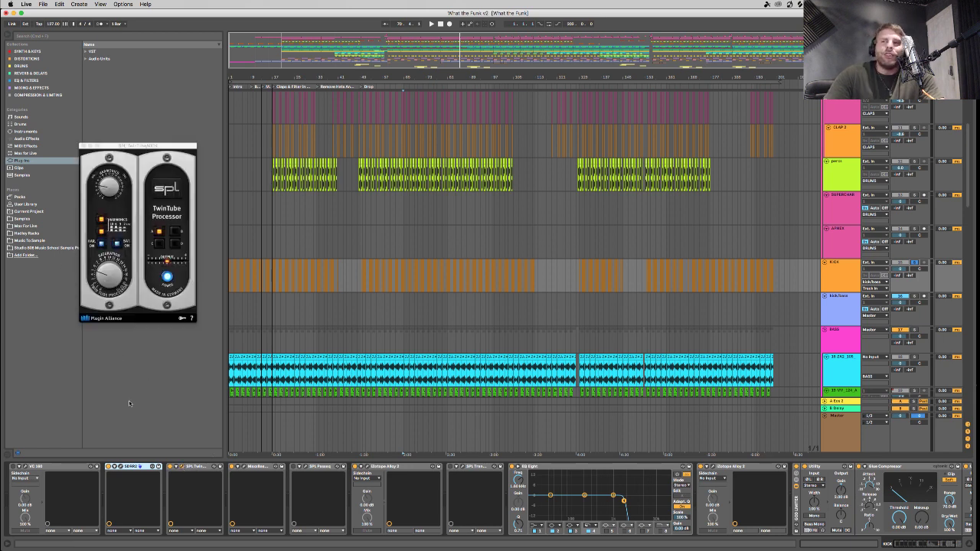
{"action": "key", "text": "space"}
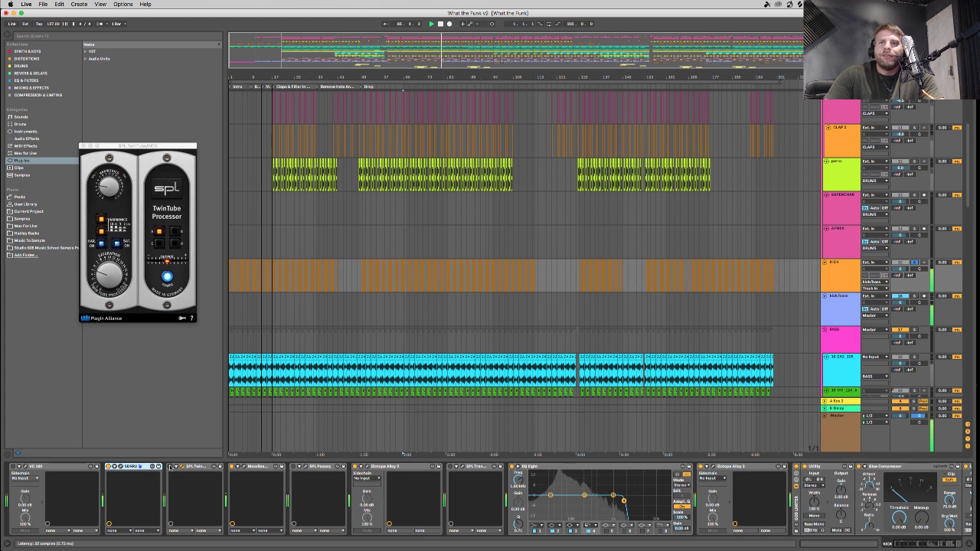
Delete the switched-off VC 160, SPL Passeq and SPL Transient Designer devices from the KICK chain.
{"action": "left_click", "coordinate": [70, 466]}
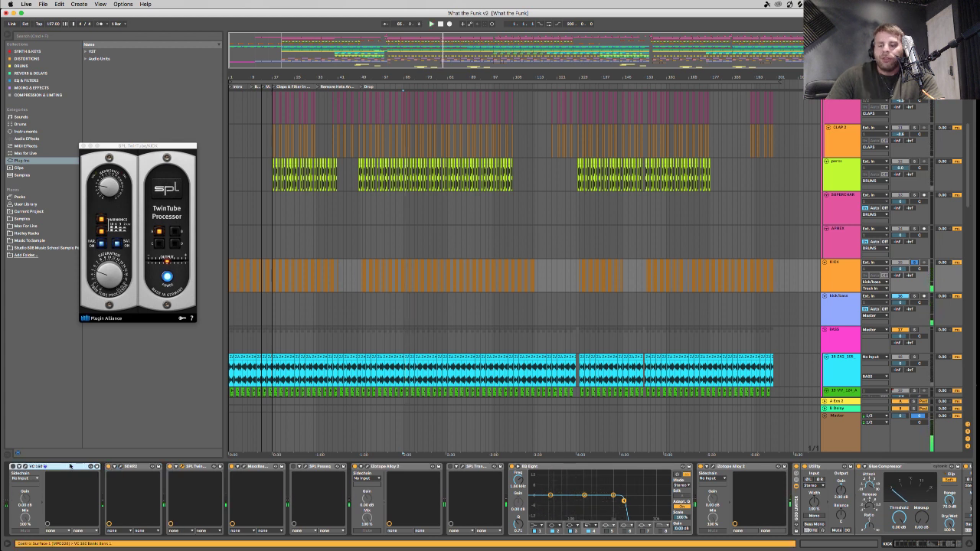
{"action": "key", "text": "Delete"}
{"action": "left_click", "coordinate": [224, 466]}
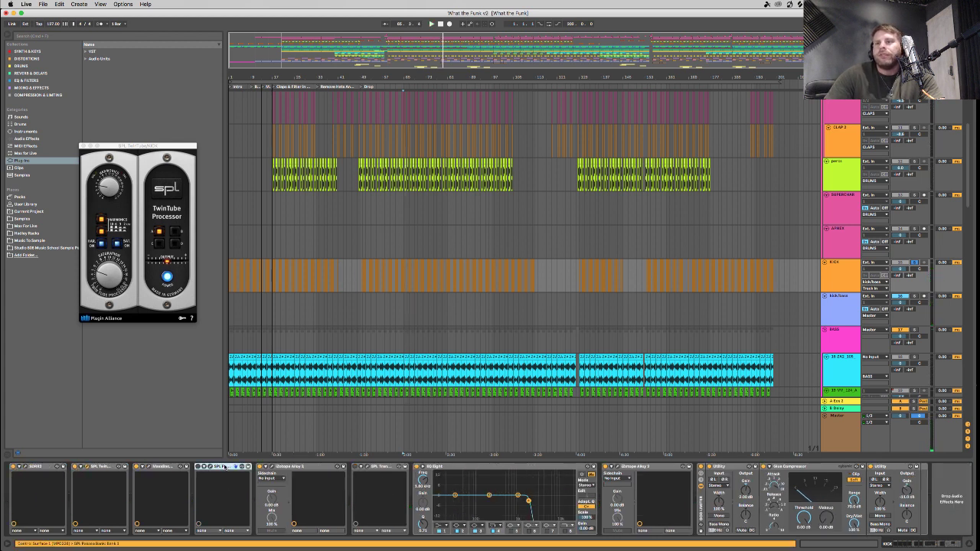
{"action": "key", "text": "Delete"}
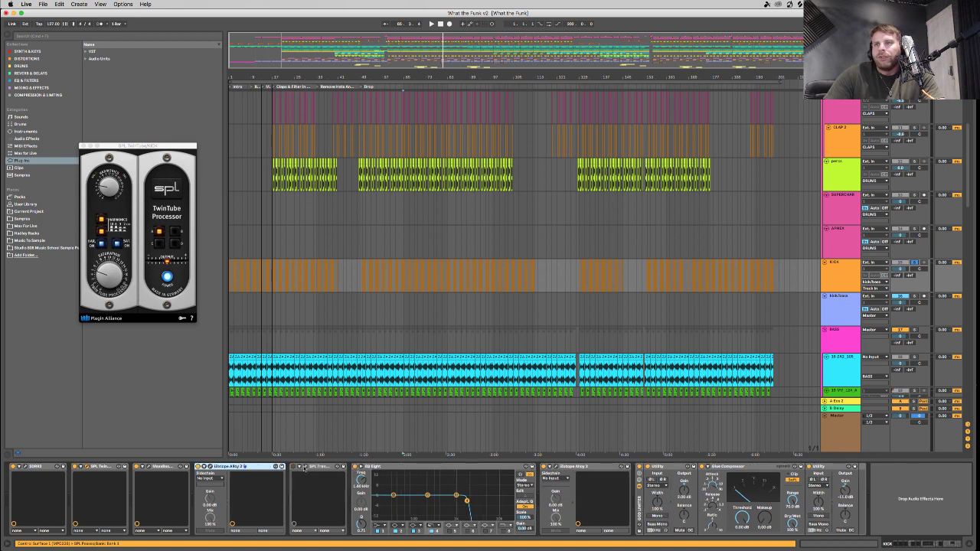
{"action": "left_click", "coordinate": [310, 466]}
{"action": "key", "text": "Delete"}
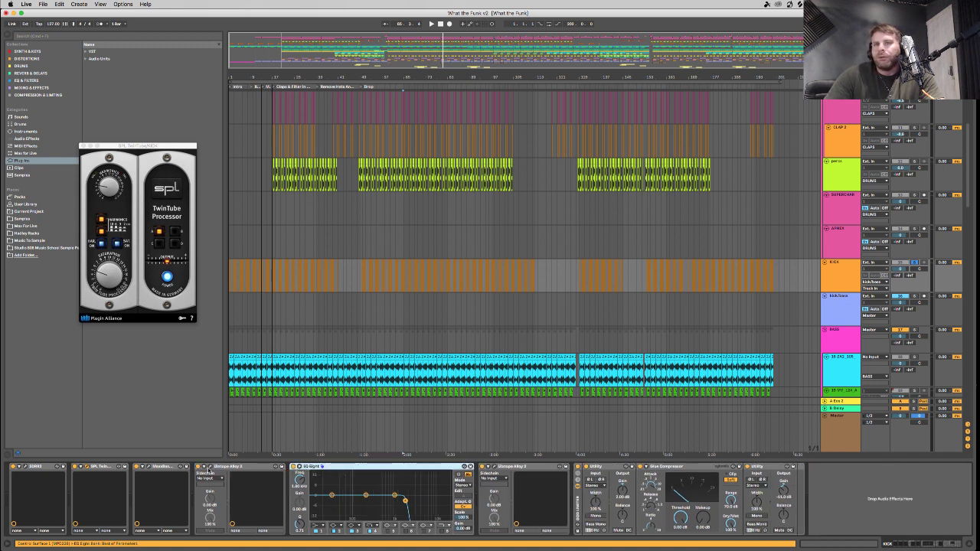
Switch off all the remaining devices on the KICK track and play the unprocessed kick.
{"action": "left_click", "coordinate": [74, 468]}
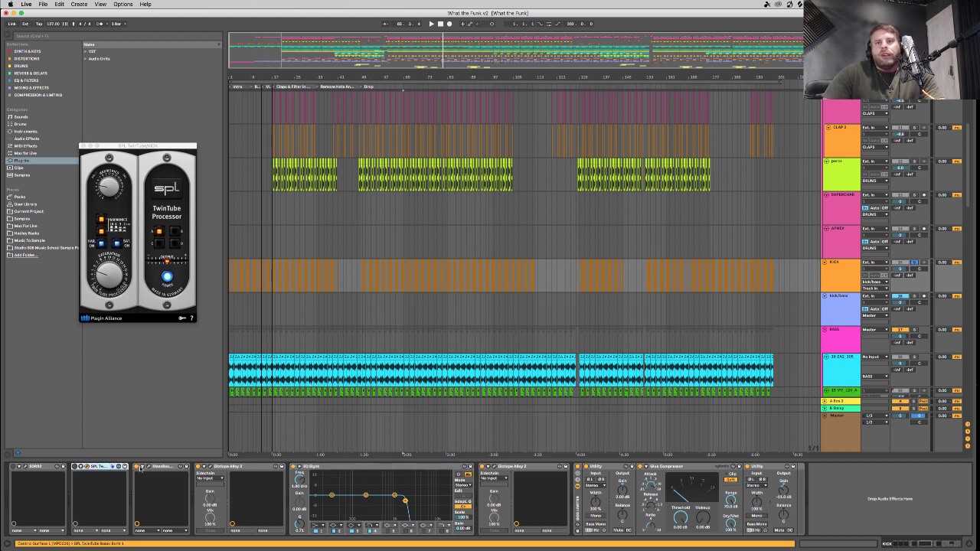
{"action": "left_click", "coordinate": [203, 467]}
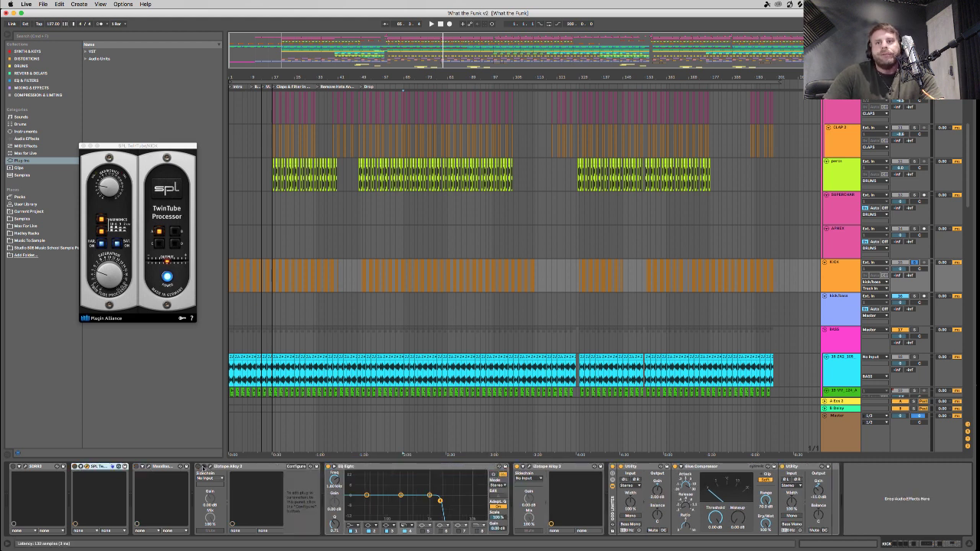
{"action": "left_click", "coordinate": [203, 467]}
{"action": "key", "text": "0"}
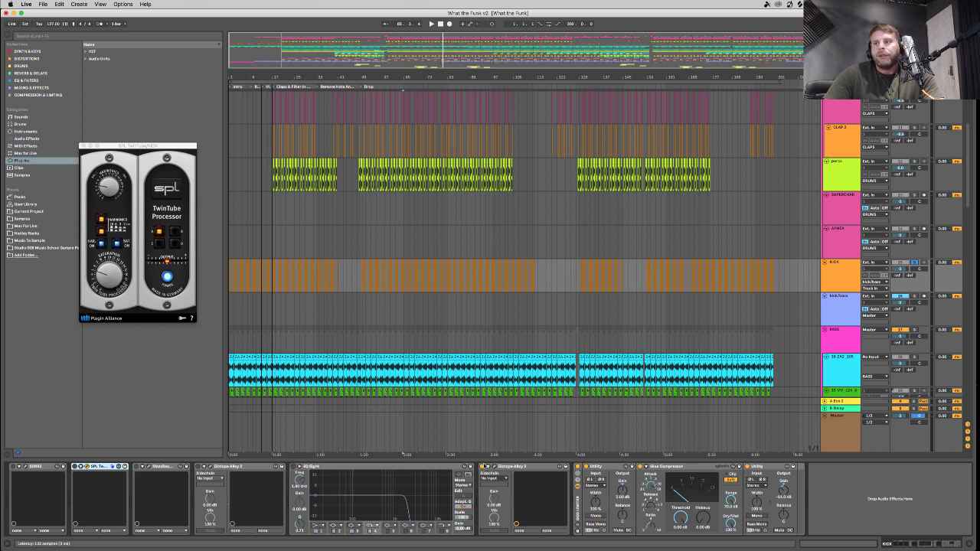
{"action": "left_click", "coordinate": [582, 467]}
{"action": "key", "text": "space"}
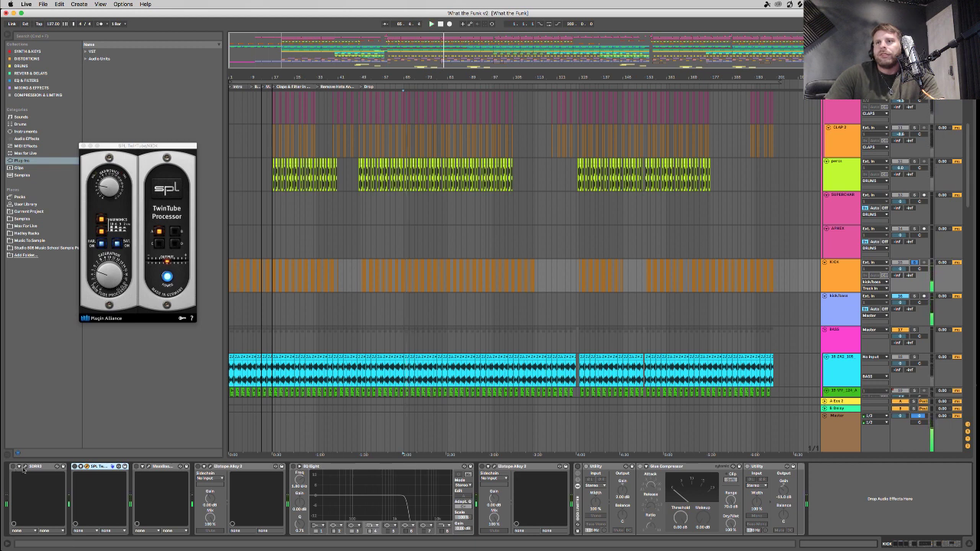
Switch all the KICK devices back on in order and play the processed kick for comparison.
{"action": "left_click", "coordinate": [16, 467]}
{"action": "left_click", "coordinate": [75, 466]}
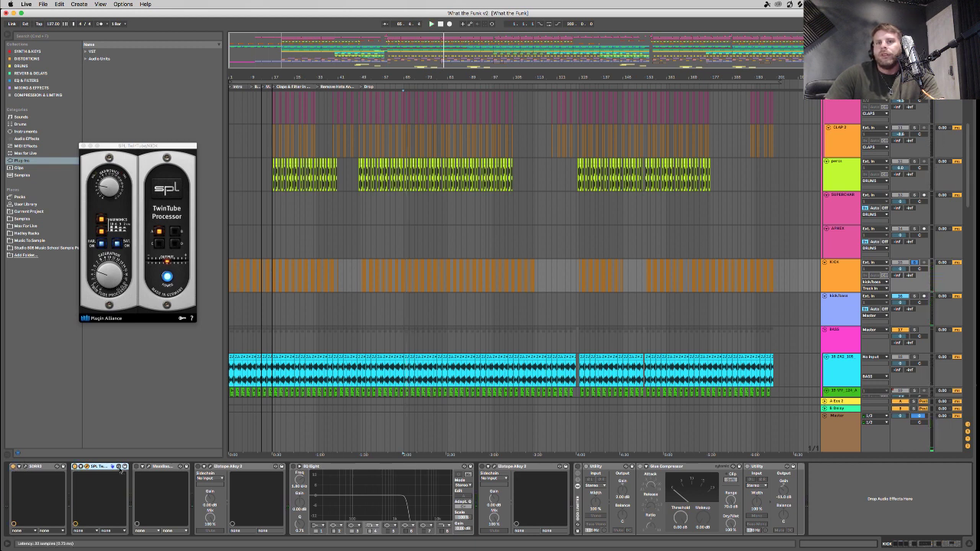
{"action": "left_click", "coordinate": [135, 466]}
{"action": "left_click", "coordinate": [198, 466]}
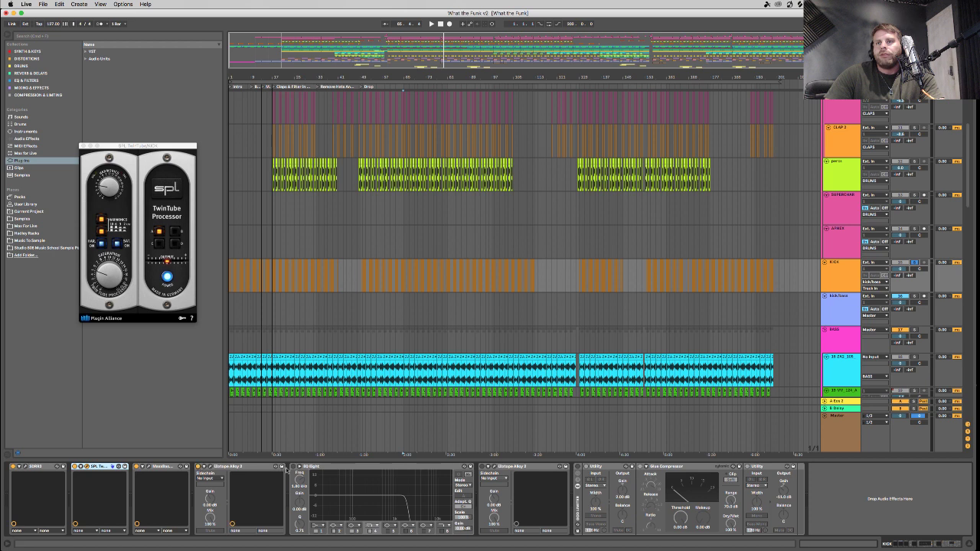
{"action": "left_click", "coordinate": [294, 467]}
{"action": "left_click", "coordinate": [483, 466]}
{"action": "left_click", "coordinate": [576, 465]}
{"action": "key", "text": "space"}
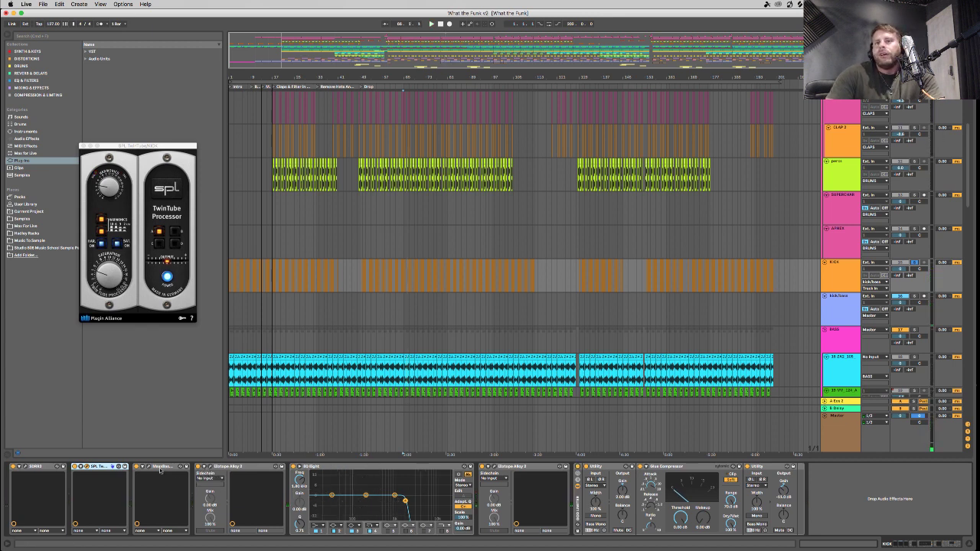
Open the SDRR2 and MaxxBass windows, raise the MaxxBass level to add low harmonics, and close the MaxxBass window.
{"action": "left_click", "coordinate": [26, 466]}
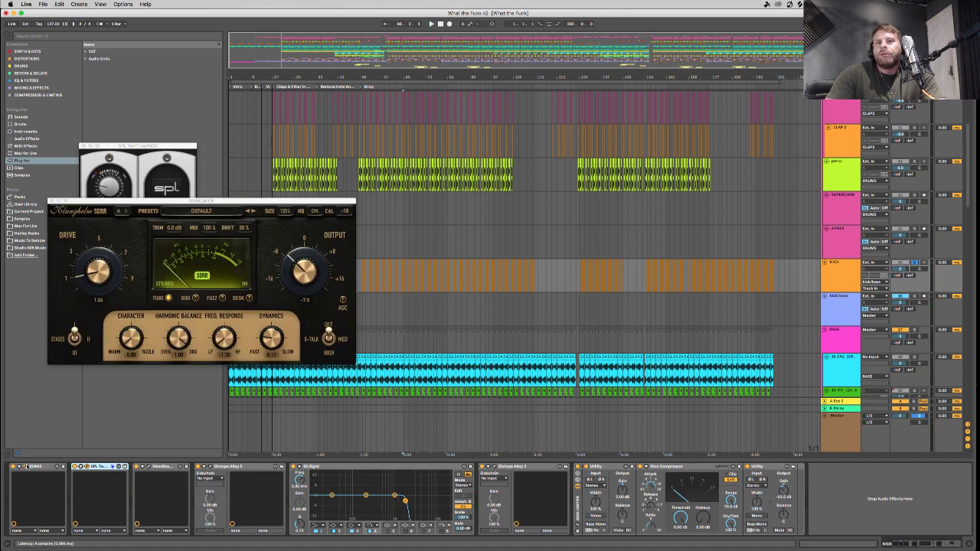
{"action": "left_click", "coordinate": [148, 466]}
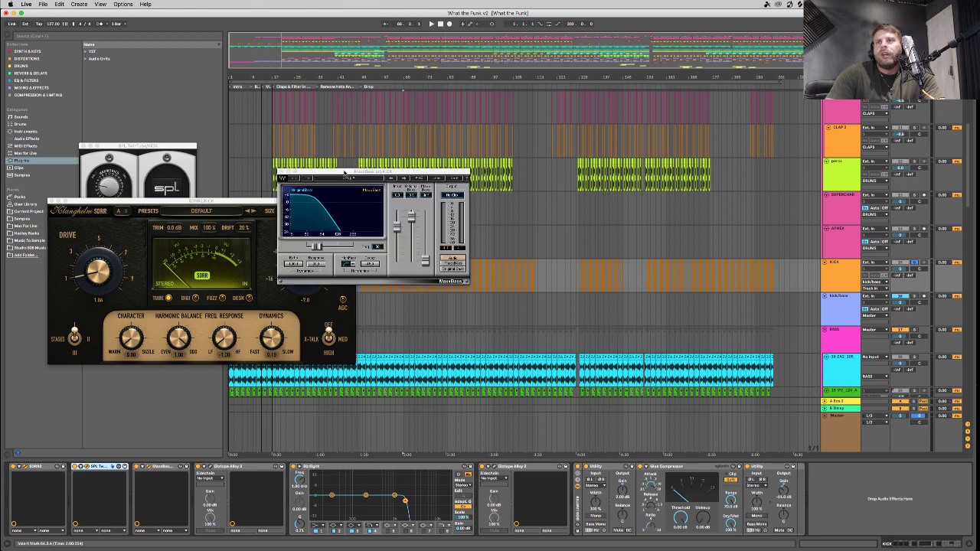
{"action": "left_click_drag", "start_coordinate": [346, 173], "coordinate": [270, 173]}
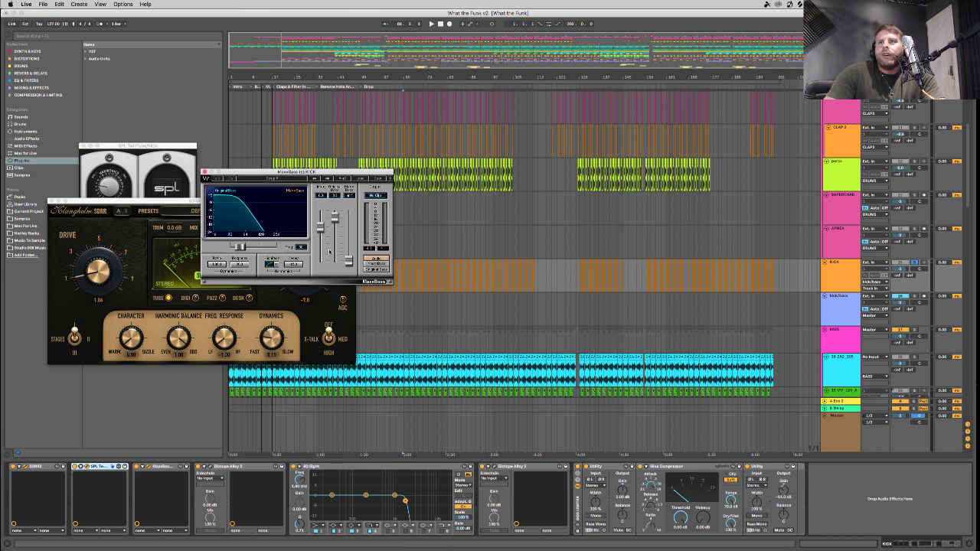
{"action": "left_click_drag", "start_coordinate": [348, 260], "coordinate": [348, 239]}
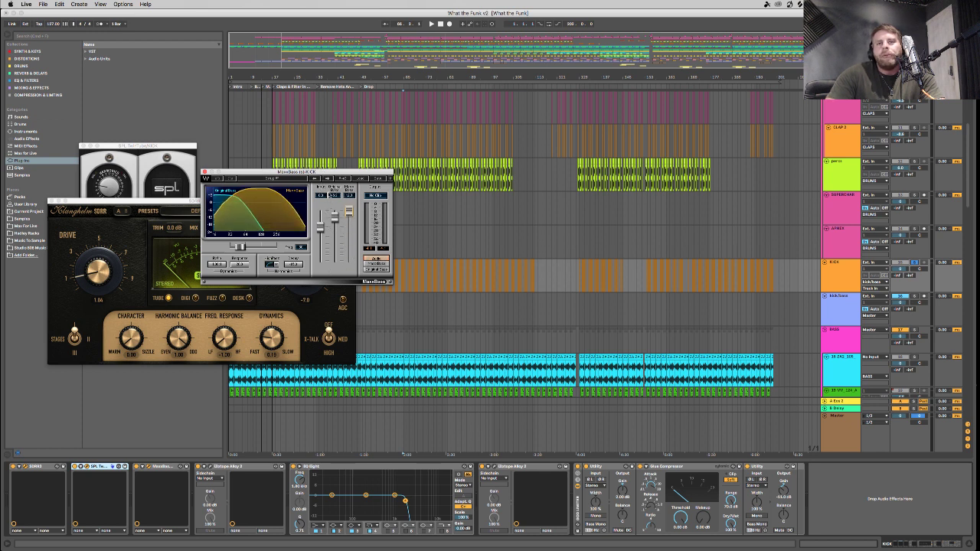
{"action": "left_click", "coordinate": [204, 172]}
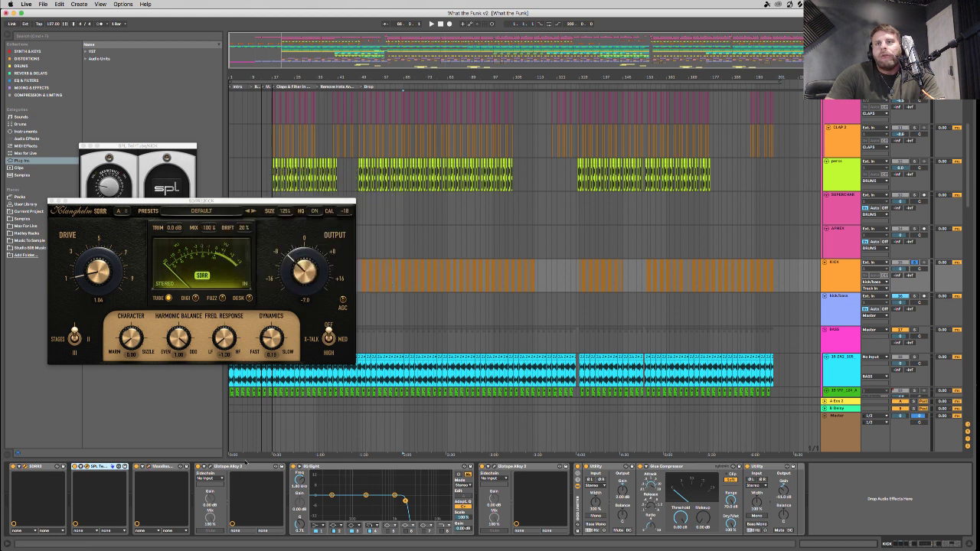
Open the first iZotope Alloy 2 window on the kick, close the other plug-in windows, and centre it over the arrangement.
{"action": "left_click", "coordinate": [205, 467]}
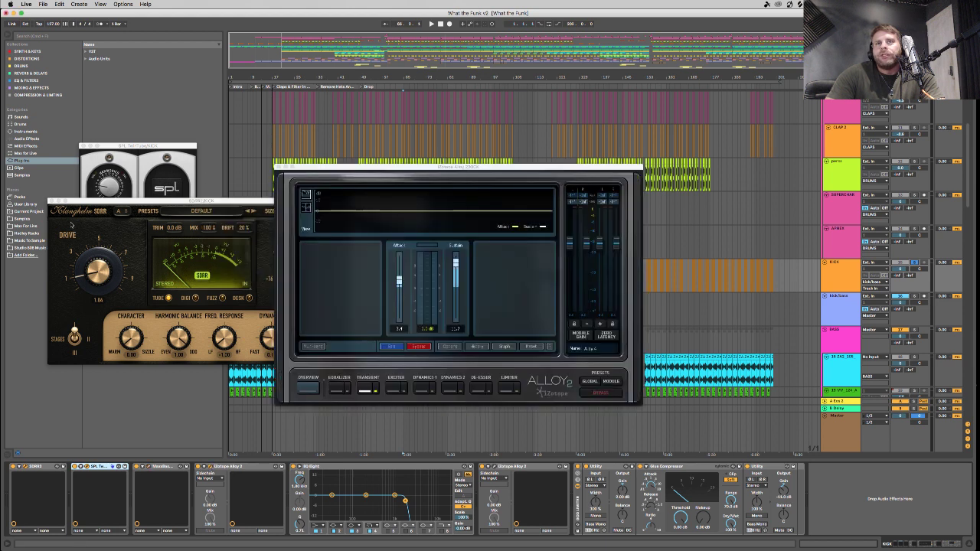
{"action": "left_click", "coordinate": [51, 201]}
{"action": "left_click", "coordinate": [83, 145]}
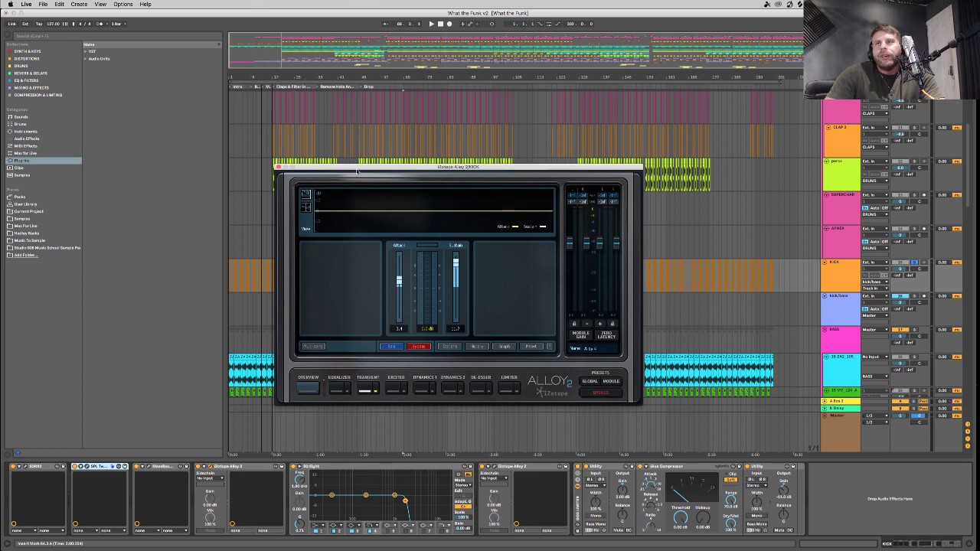
{"action": "left_click_drag", "start_coordinate": [357, 172], "coordinate": [122, 169]}
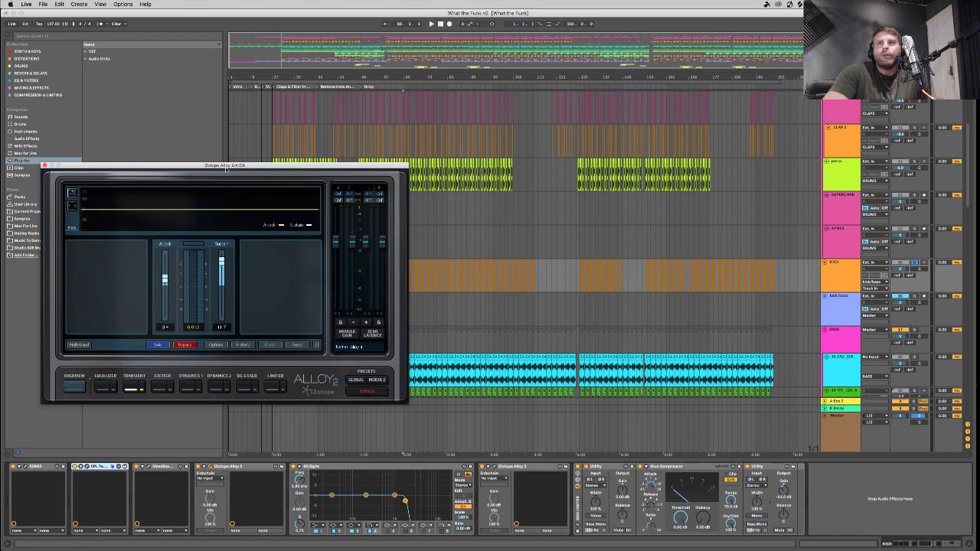
{"action": "left_click_drag", "start_coordinate": [229, 165], "coordinate": [422, 165]}
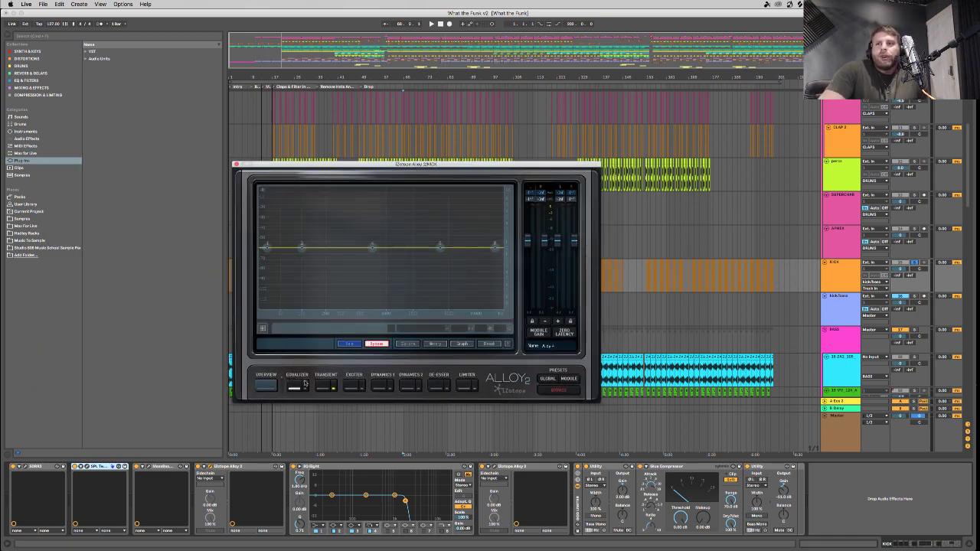
Show Alloy 2's transient module with its spectrum view, briefly enabling multiband mode before returning to single band.
{"action": "left_click", "coordinate": [263, 204]}
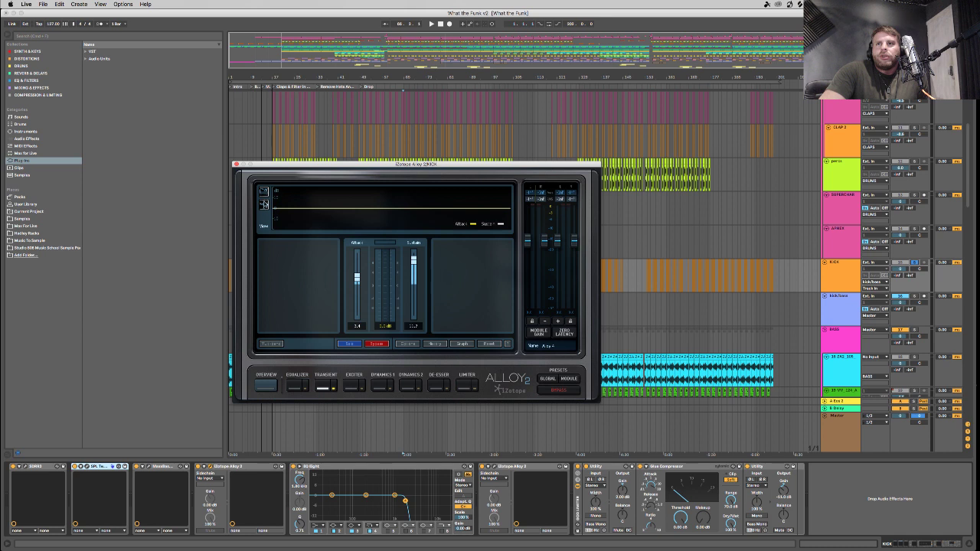
{"action": "left_click", "coordinate": [270, 345]}
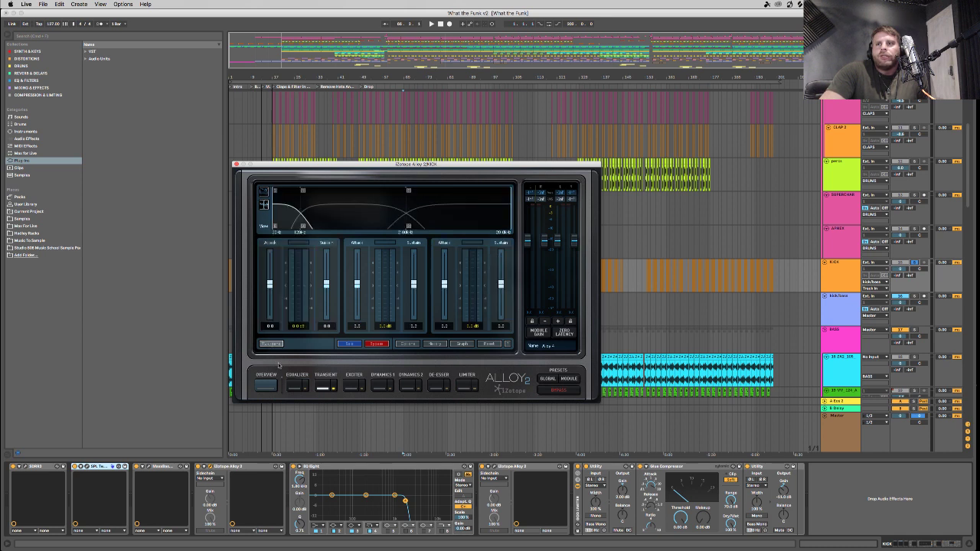
{"action": "left_click", "coordinate": [273, 344]}
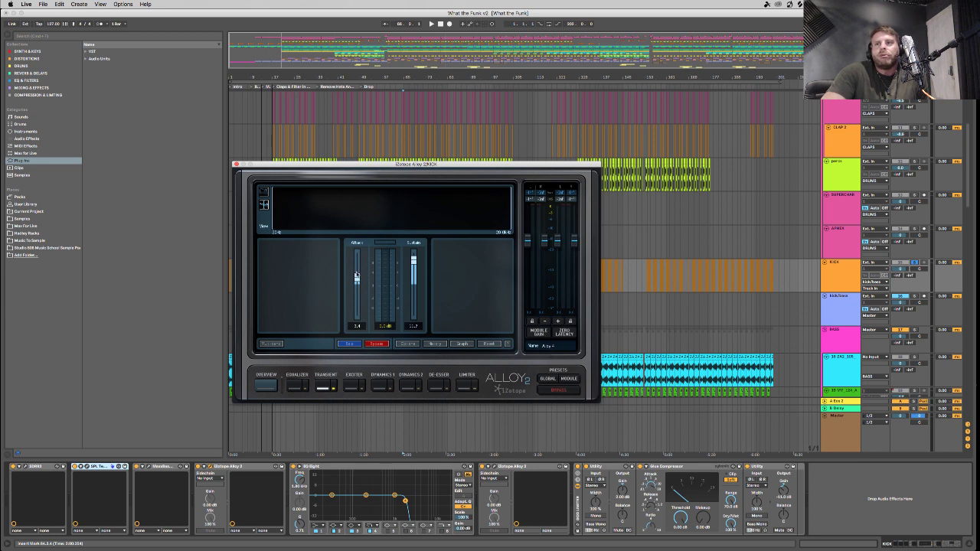
Play the kick with Alloy 2's transient display set to waveform, and lower the attack and sustain amounts.
{"action": "key", "text": "space"}
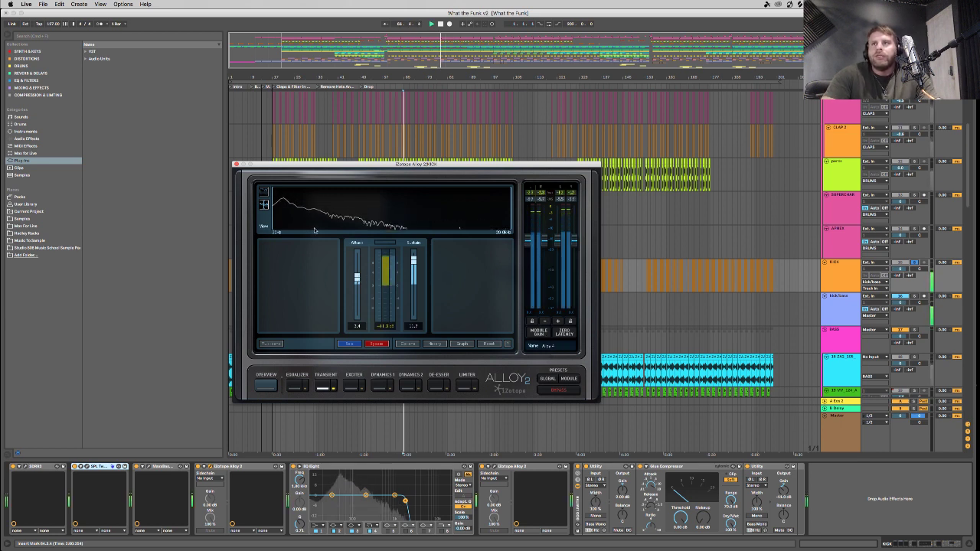
{"action": "left_click", "coordinate": [264, 191]}
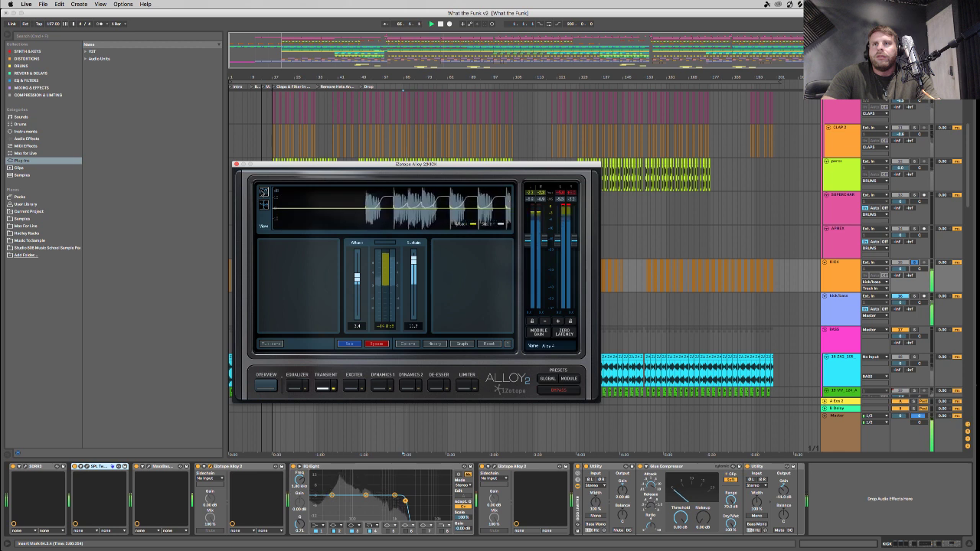
{"action": "left_click_drag", "start_coordinate": [357, 280], "coordinate": [356, 282]}
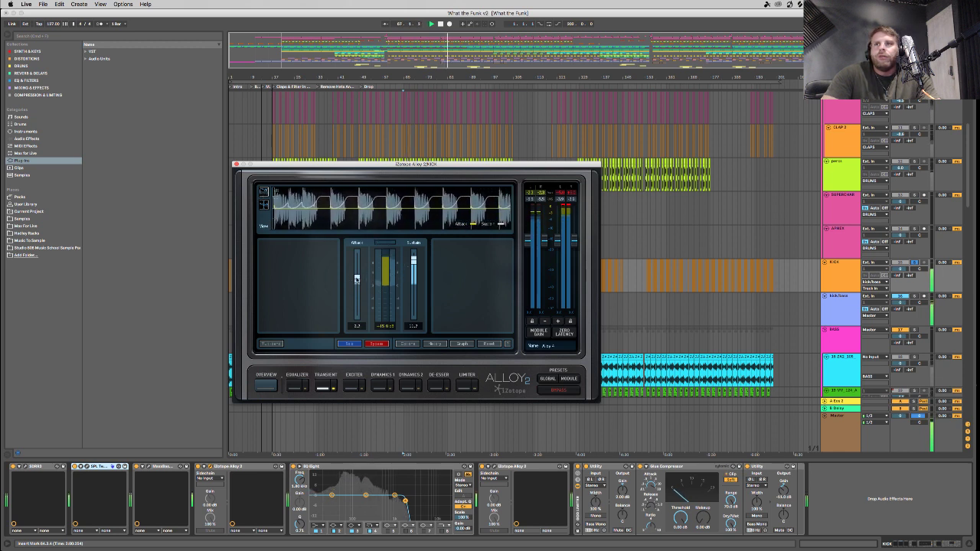
{"action": "left_click_drag", "start_coordinate": [413, 260], "coordinate": [413, 283]}
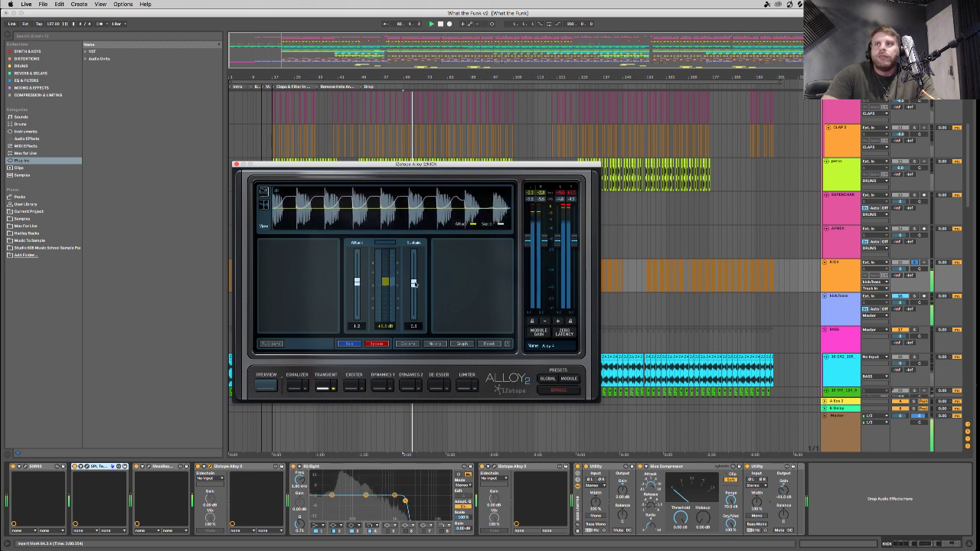
Raise both the attack and the sustain in the kick's Alloy 2 Transient module, then stop playback.
{"action": "left_click_drag", "start_coordinate": [356, 282], "coordinate": [415, 270]}
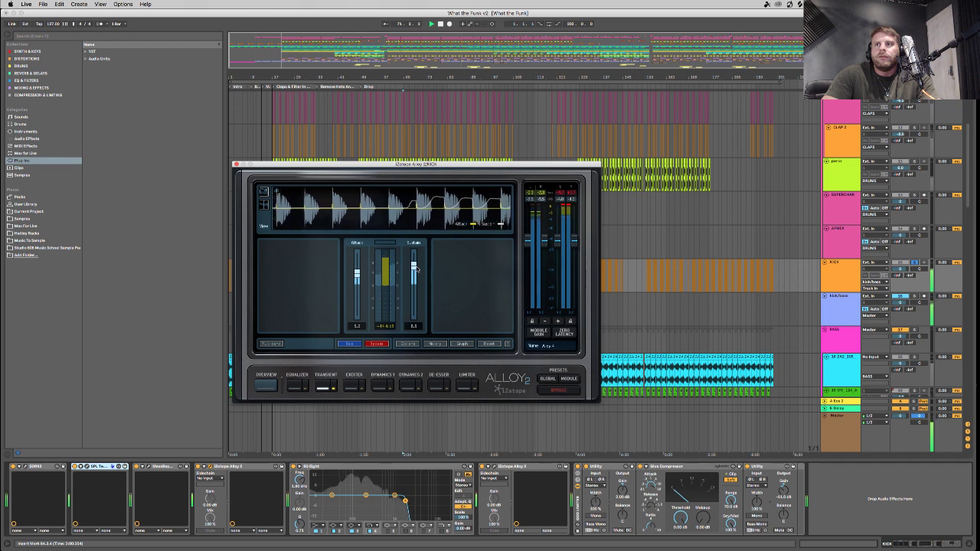
{"action": "key", "text": "space"}
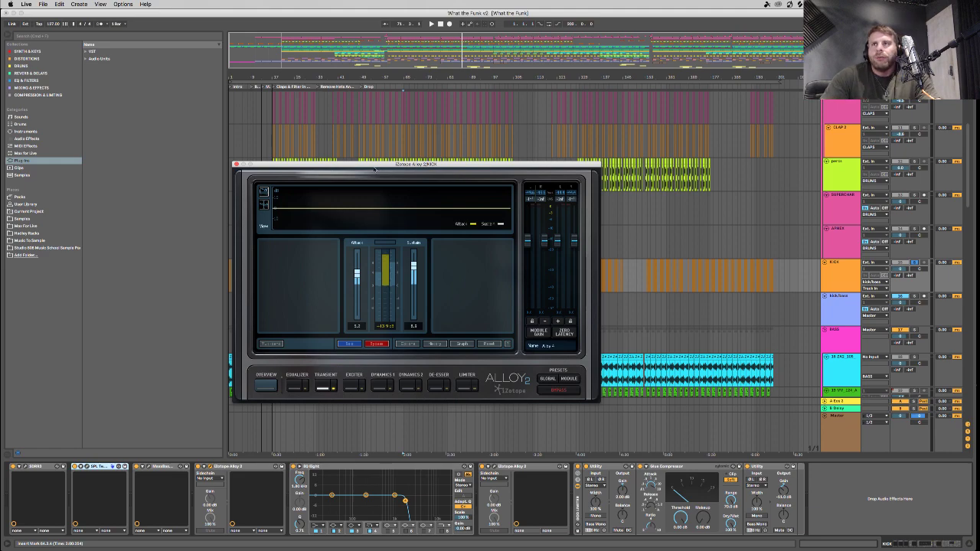
Inspect the kick clip waveforms around bar 68 up close with the Alloy 2 window closed.
{"action": "left_click_drag", "start_coordinate": [364, 168], "coordinate": [450, 392]}
{"action": "left_click_drag", "start_coordinate": [453, 37], "coordinate": [453, 52]}
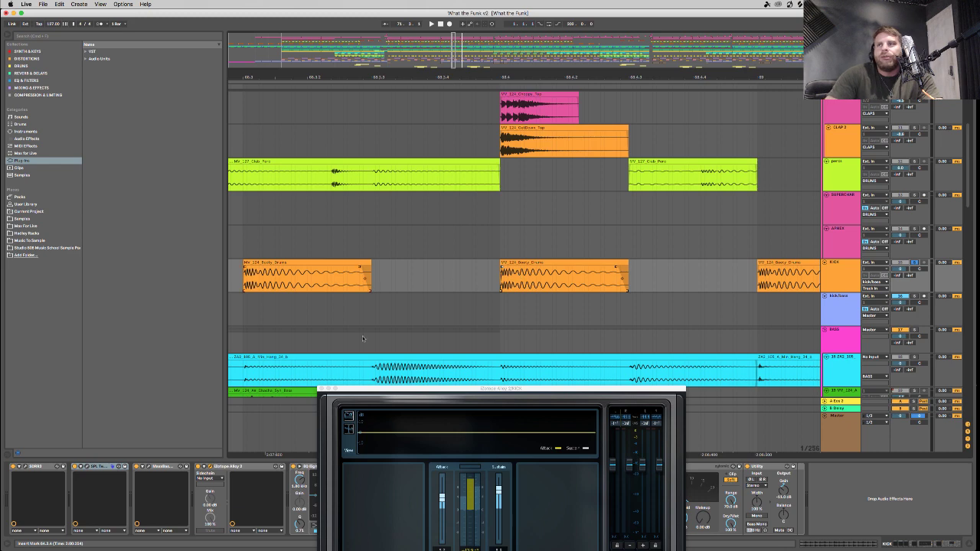
{"action": "left_click_drag", "start_coordinate": [368, 394], "coordinate": [284, 241]}
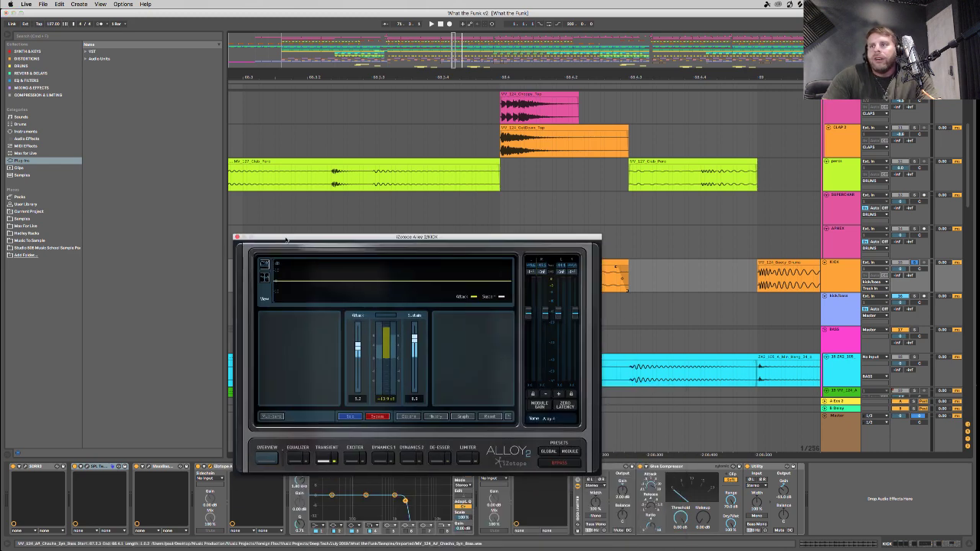
{"action": "left_click", "coordinate": [238, 236]}
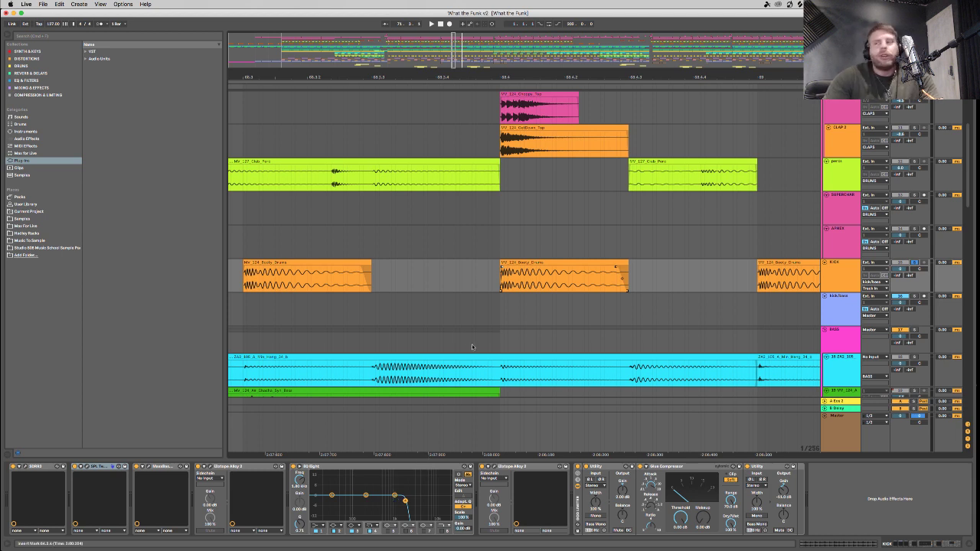
{"action": "scroll", "coordinate": [518, 352], "scroll_direction": "right", "scroll_amount": 5}
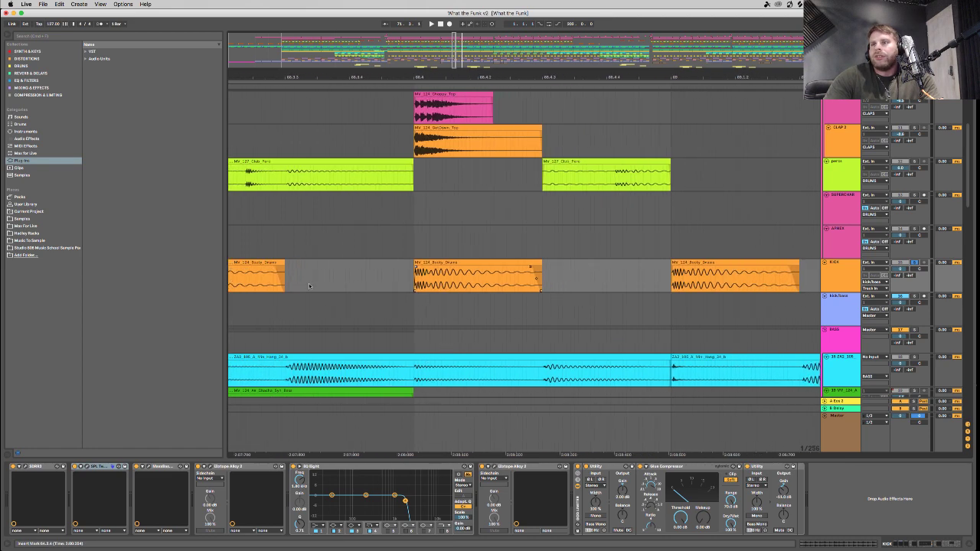
{"action": "scroll", "coordinate": [540, 423], "scroll_direction": "right", "scroll_amount": 5}
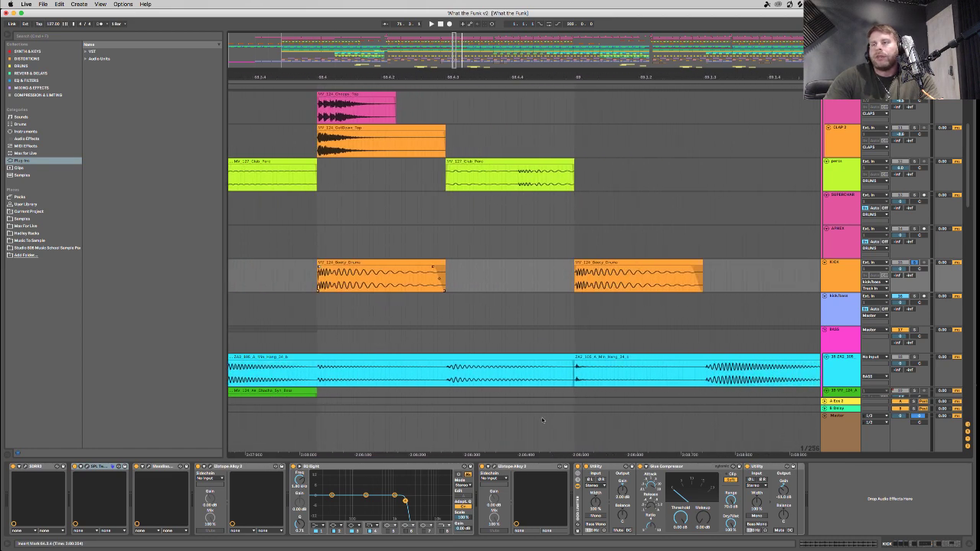
{"action": "scroll", "coordinate": [521, 421], "scroll_direction": "left", "scroll_amount": 8}
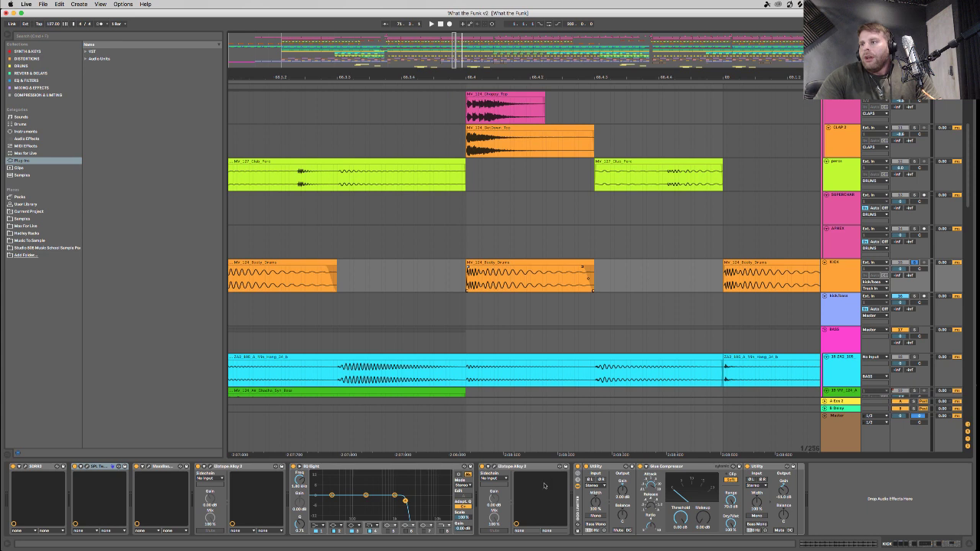
Examine the Utility, Glue Compressor and second Utility in the kick's limiter rack alongside the Session mixer.
{"action": "left_click", "coordinate": [602, 466]}
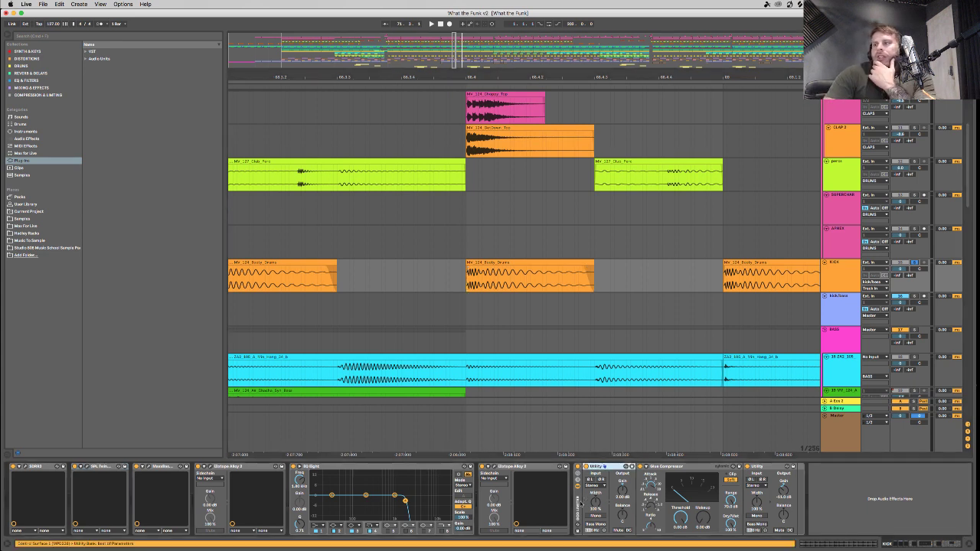
{"action": "left_click", "coordinate": [771, 503]}
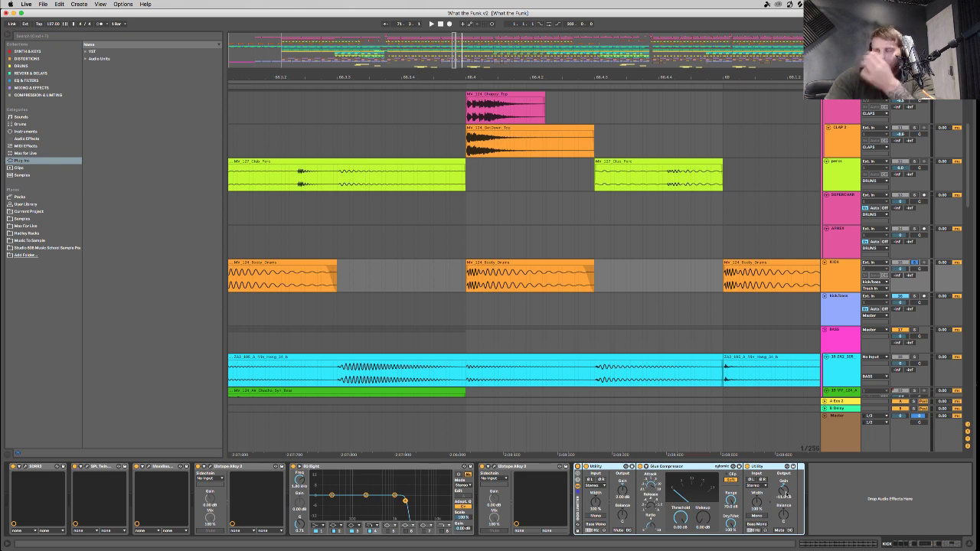
{"action": "key", "text": "Tab"}
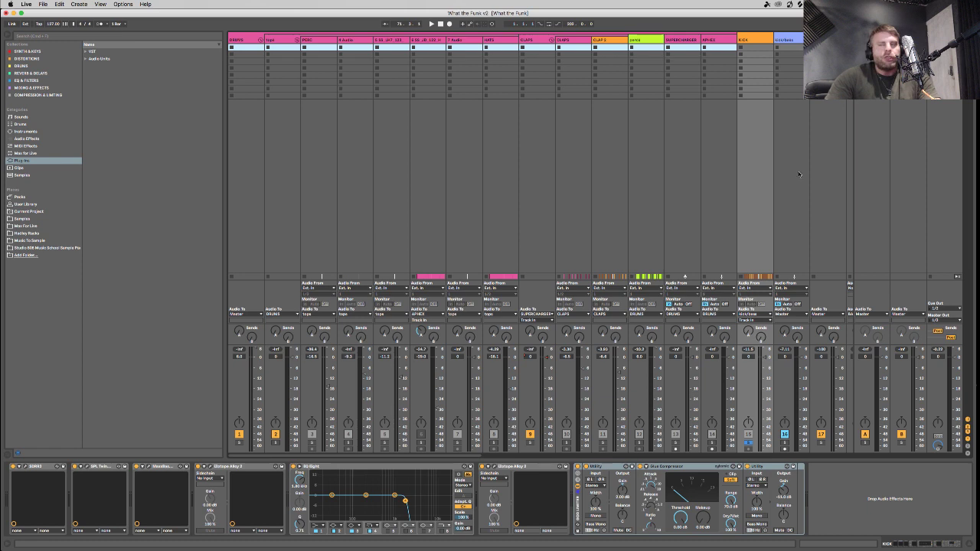
{"action": "key", "text": "space"}
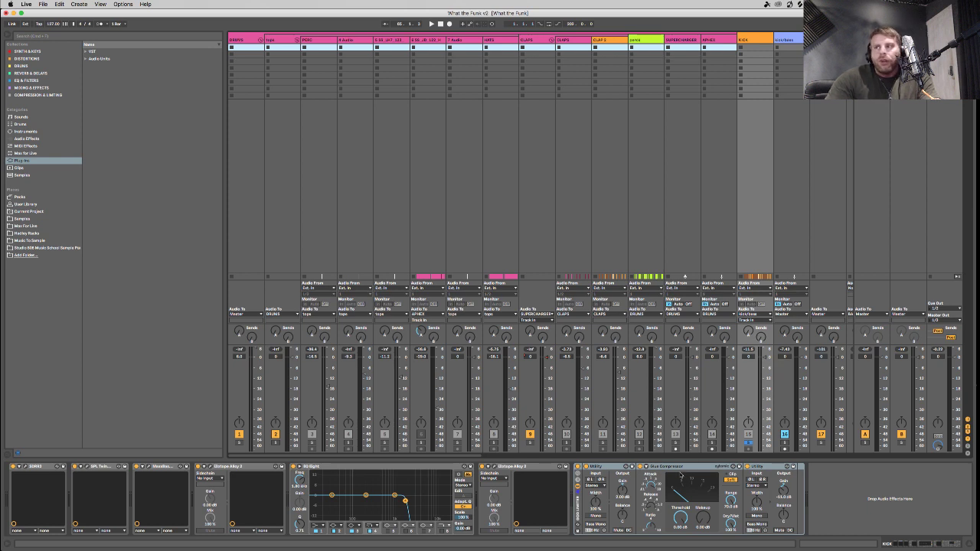
{"action": "left_click", "coordinate": [678, 467]}
{"action": "left_click", "coordinate": [613, 467]}
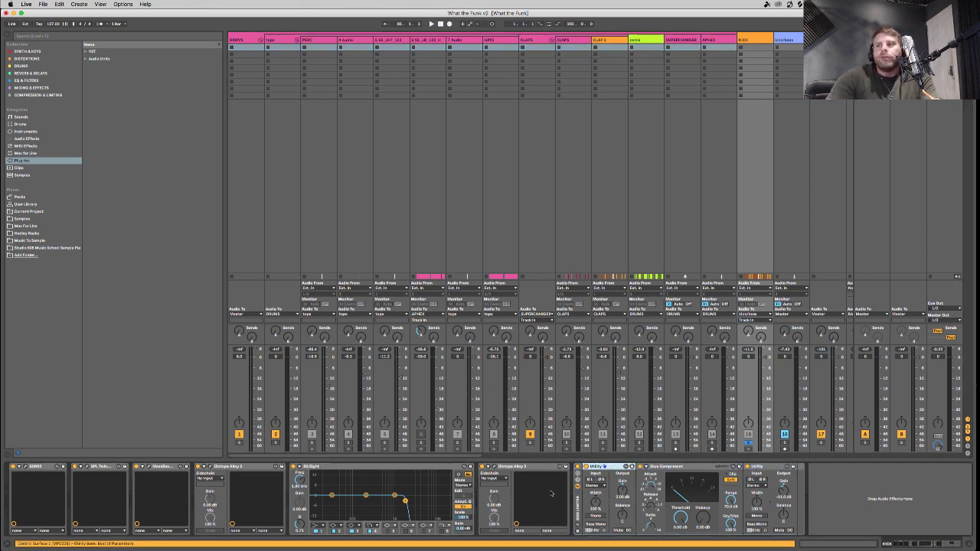
{"action": "left_click", "coordinate": [670, 468]}
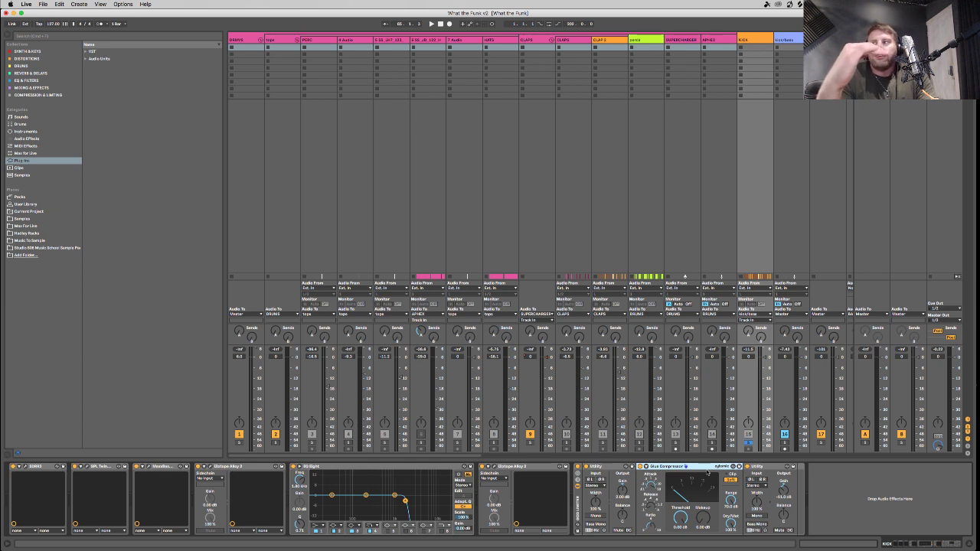
{"action": "left_click", "coordinate": [765, 466]}
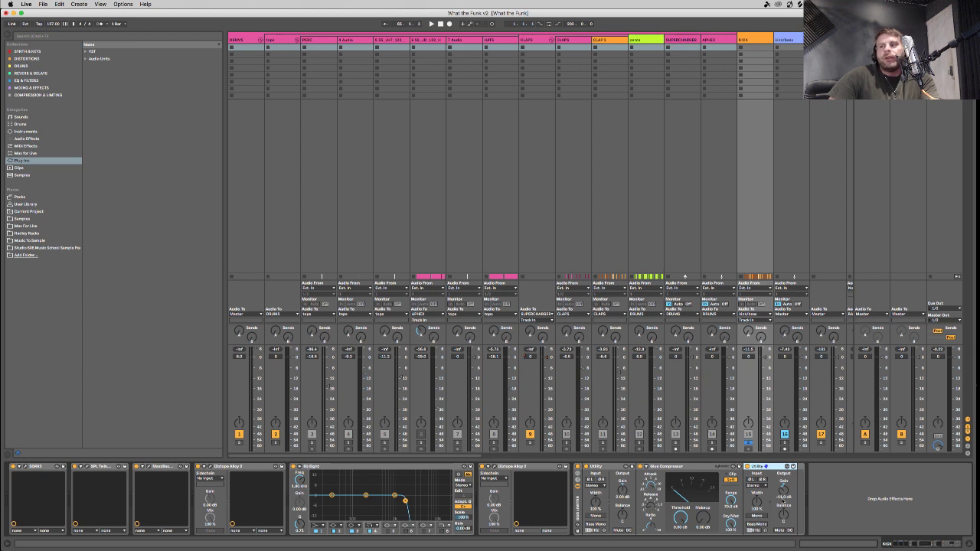
Play the kick and compare its mixer level with the limiter rack bypassed and enabled.
{"action": "key", "text": "space"}
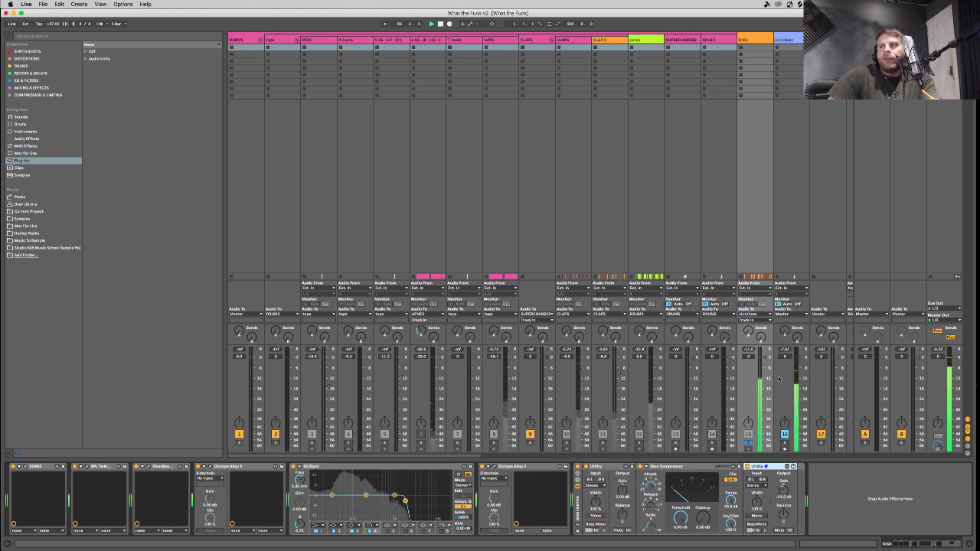
{"action": "key", "text": "space"}
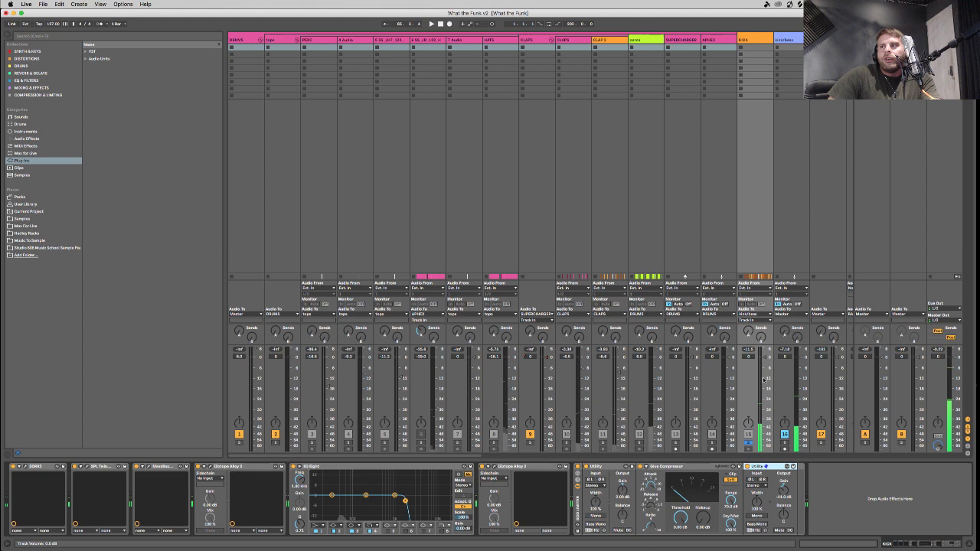
{"action": "key", "text": "space"}
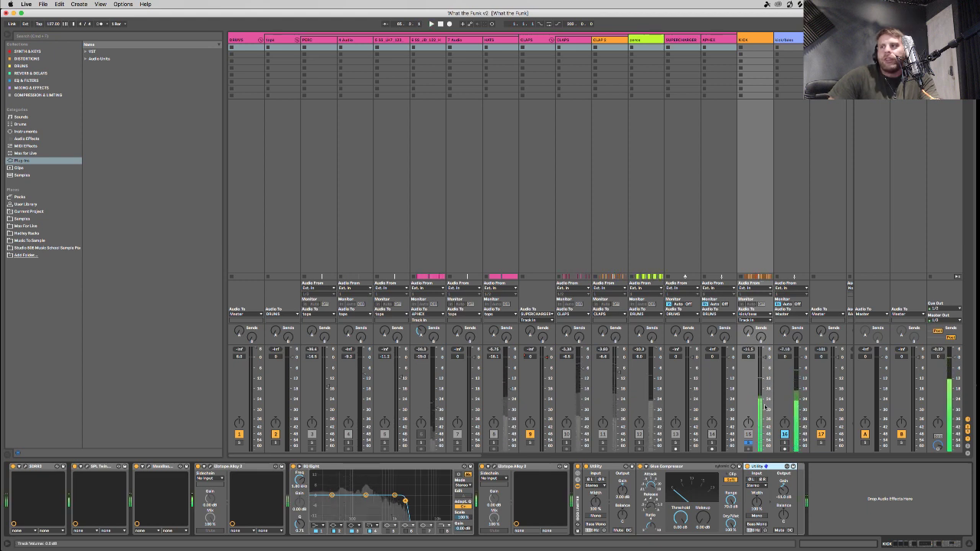
{"action": "key", "text": "space"}
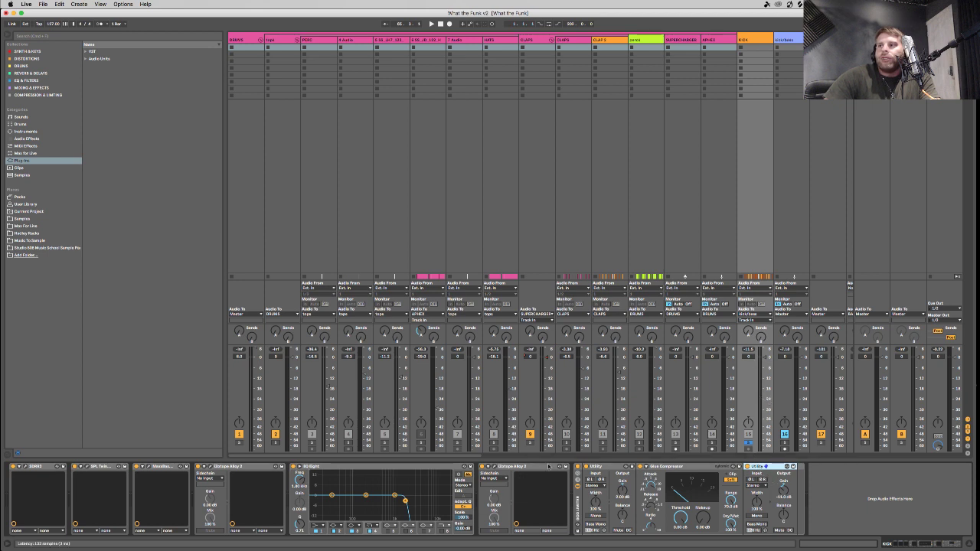
{"action": "key", "text": "space"}
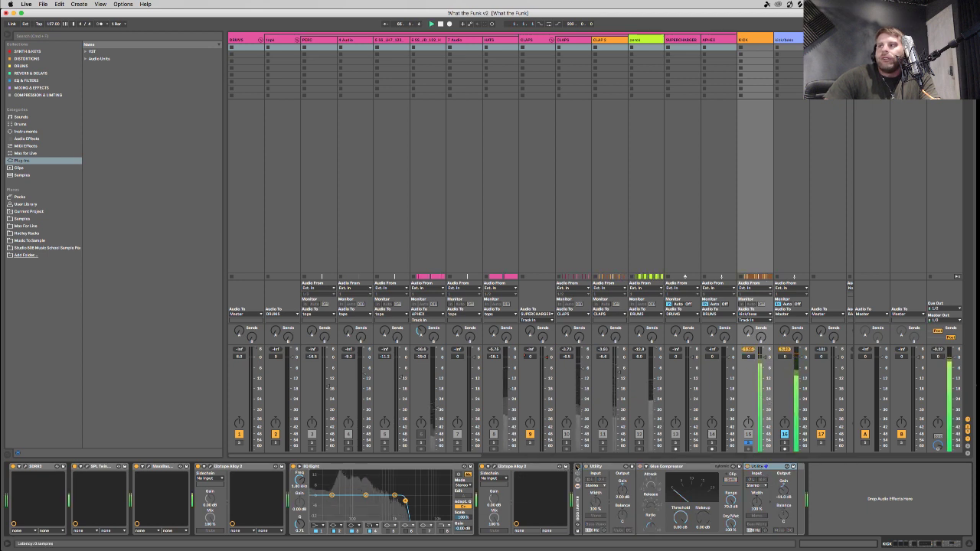
{"action": "key", "text": "space"}
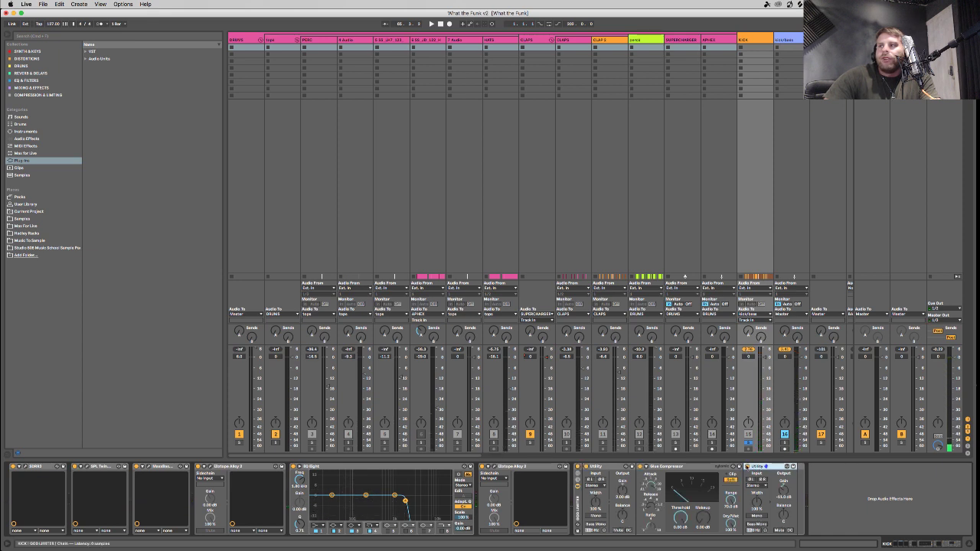
{"action": "key", "text": "space"}
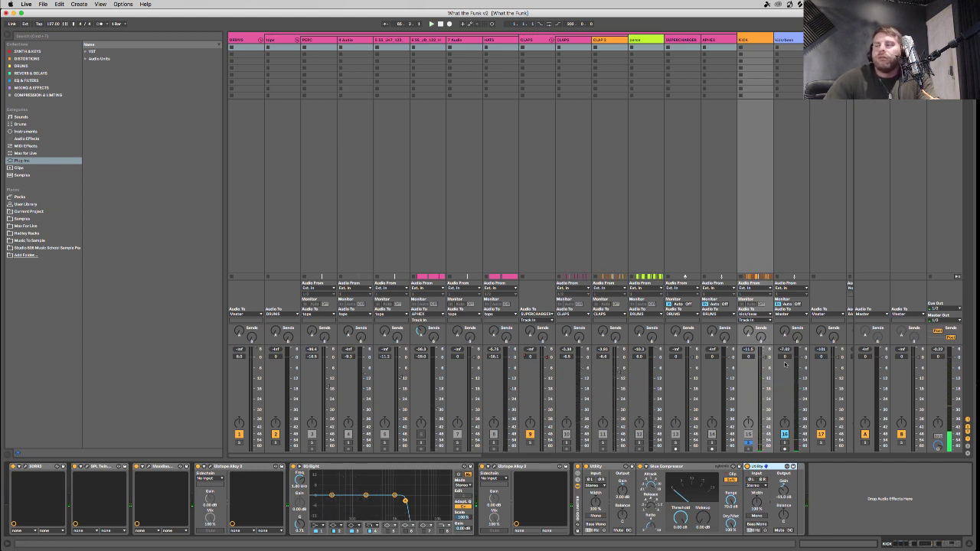
Unsolo the kick track and show the DRUMS group's device chain in the Arrangement.
{"action": "left_click", "coordinate": [748, 439]}
{"action": "key", "text": "Tab"}
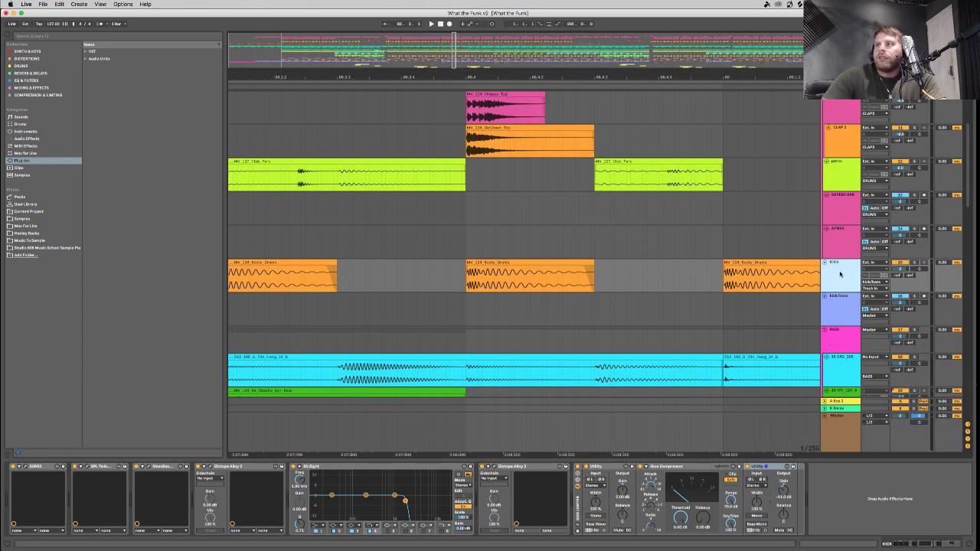
{"action": "scroll", "coordinate": [840, 273], "scroll_direction": "up", "scroll_amount": 10}
{"action": "left_click", "coordinate": [843, 136]}
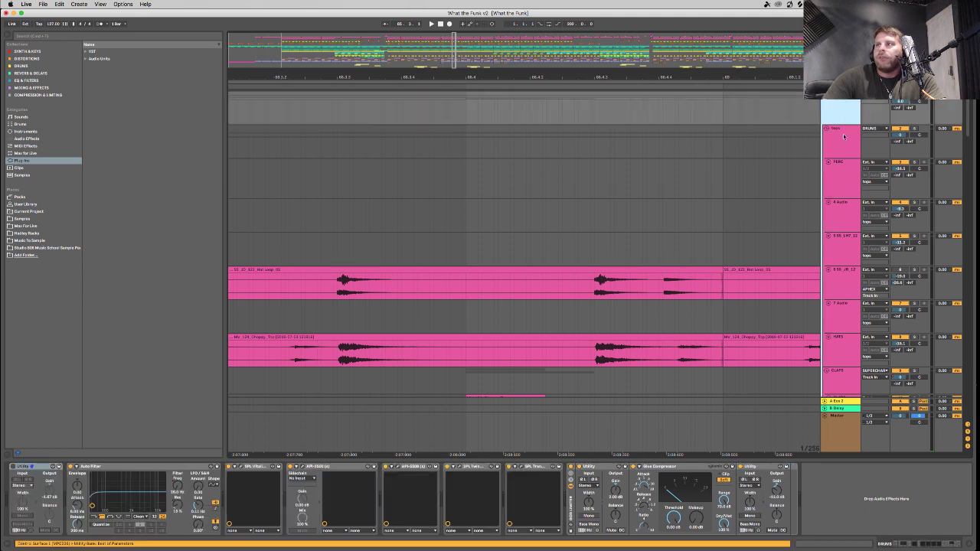
Look through the device chains of the audio and hat loop tracks inside the DRUMS group.
{"action": "left_click", "coordinate": [846, 187]}
{"action": "scroll", "coordinate": [847, 188], "scroll_direction": "down", "scroll_amount": 3}
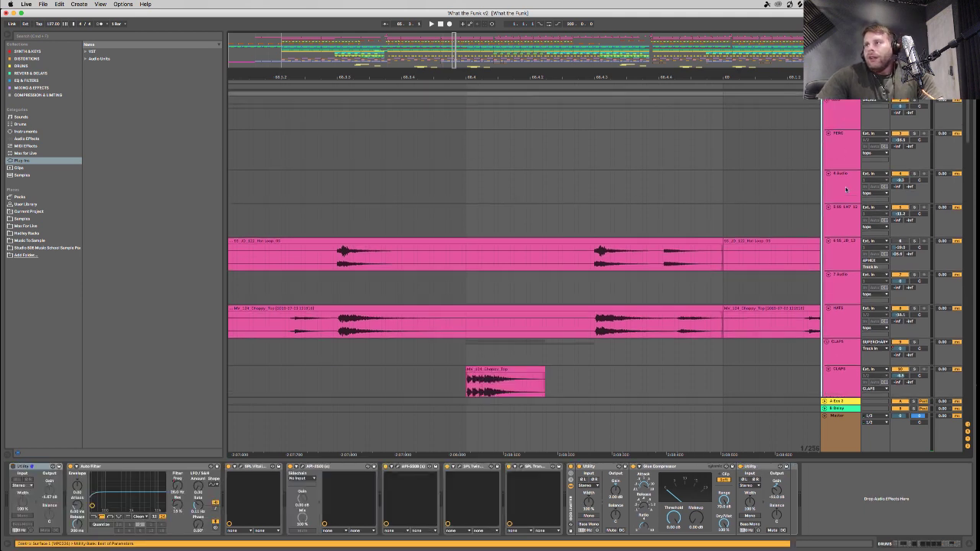
{"action": "left_click", "coordinate": [841, 157]}
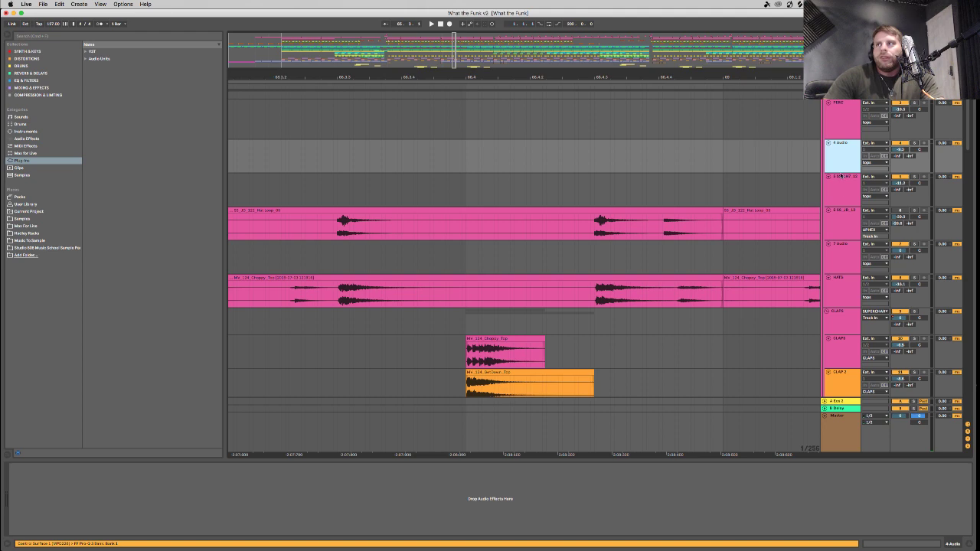
{"action": "left_click", "coordinate": [841, 187]}
{"action": "left_click", "coordinate": [834, 221]}
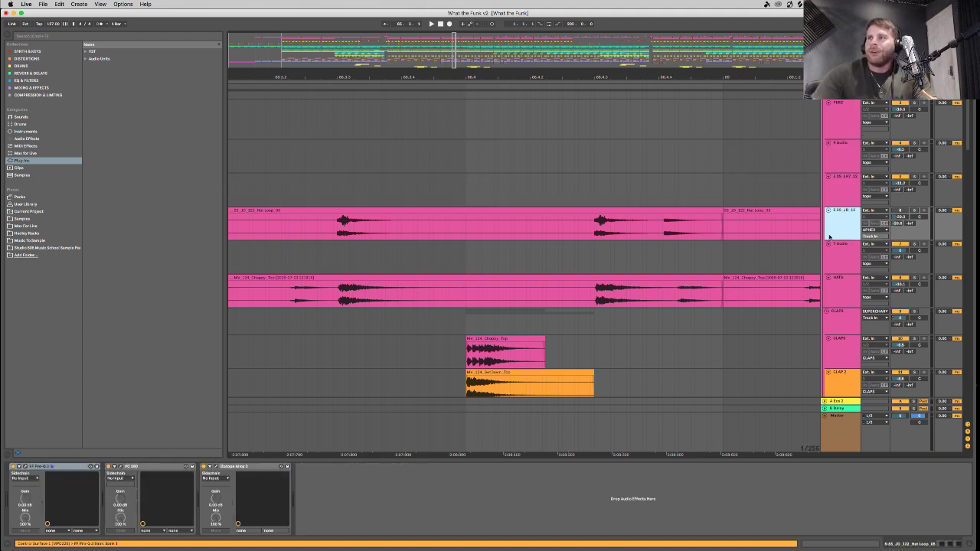
{"action": "left_click", "coordinate": [840, 259]}
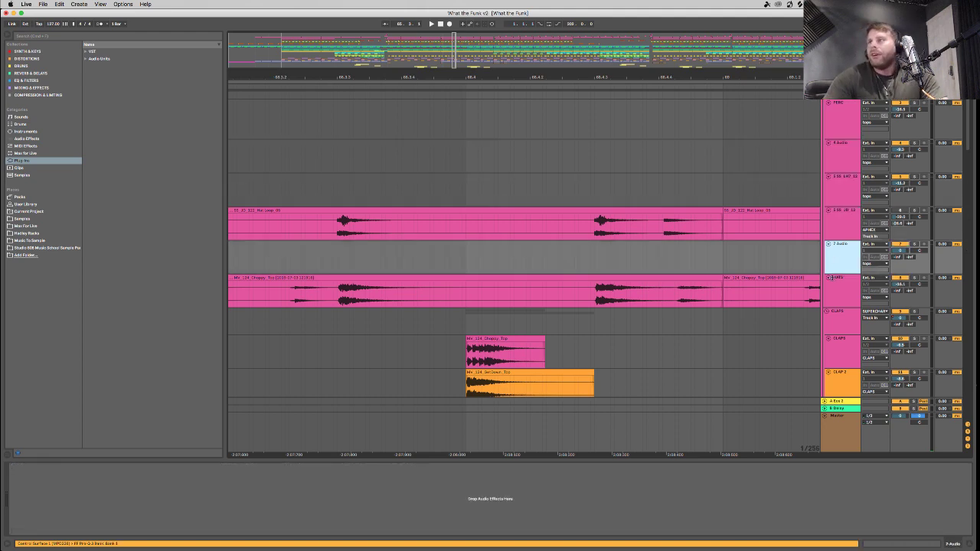
{"action": "scroll", "coordinate": [842, 285], "scroll_direction": "down", "scroll_amount": 5}
{"action": "scroll", "coordinate": [842, 285], "scroll_direction": "up", "scroll_amount": 7}
Play from just before the Drop marker with the HATS track soloed and selected.
{"action": "left_click_drag", "start_coordinate": [497, 38], "coordinate": [412, 281]}
{"action": "left_click", "coordinate": [412, 281]}
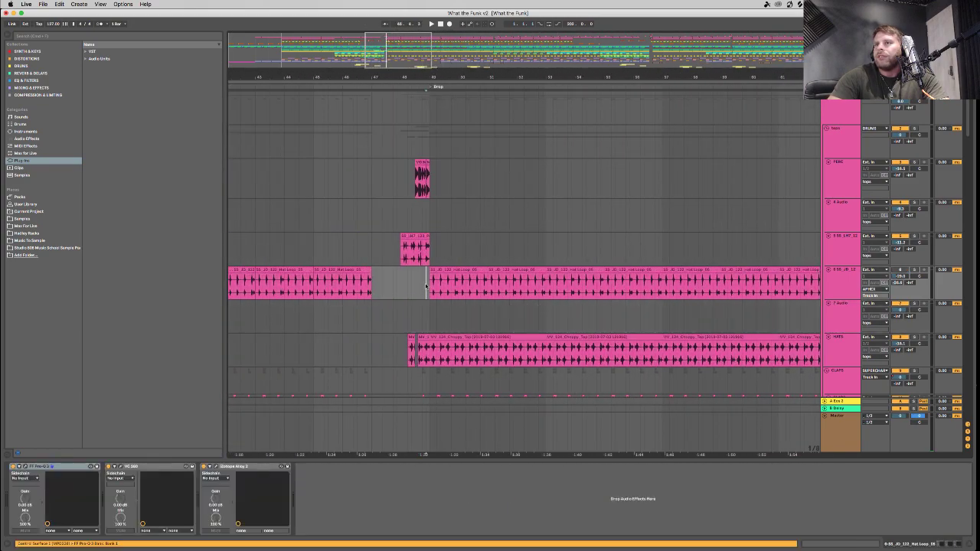
{"action": "key", "text": "space"}
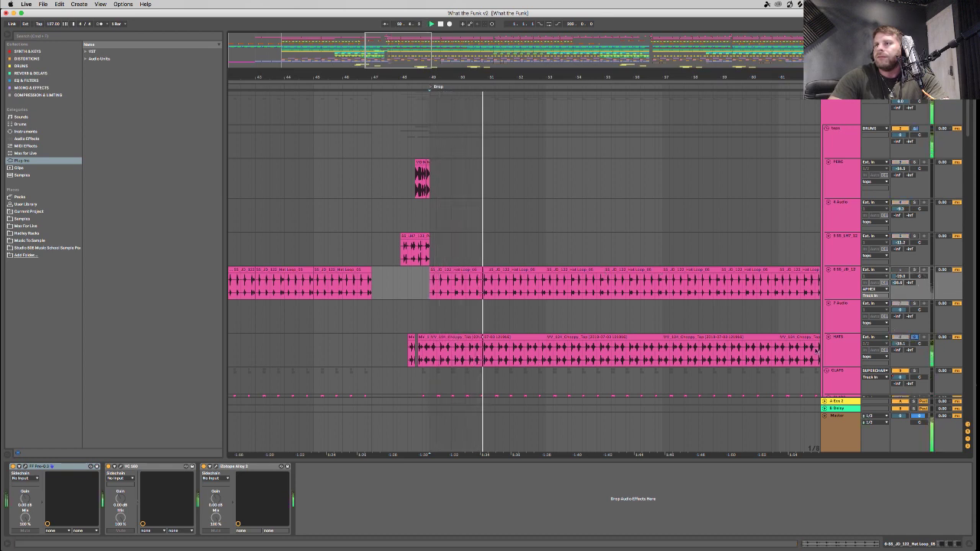
{"action": "left_click", "coordinate": [913, 337]}
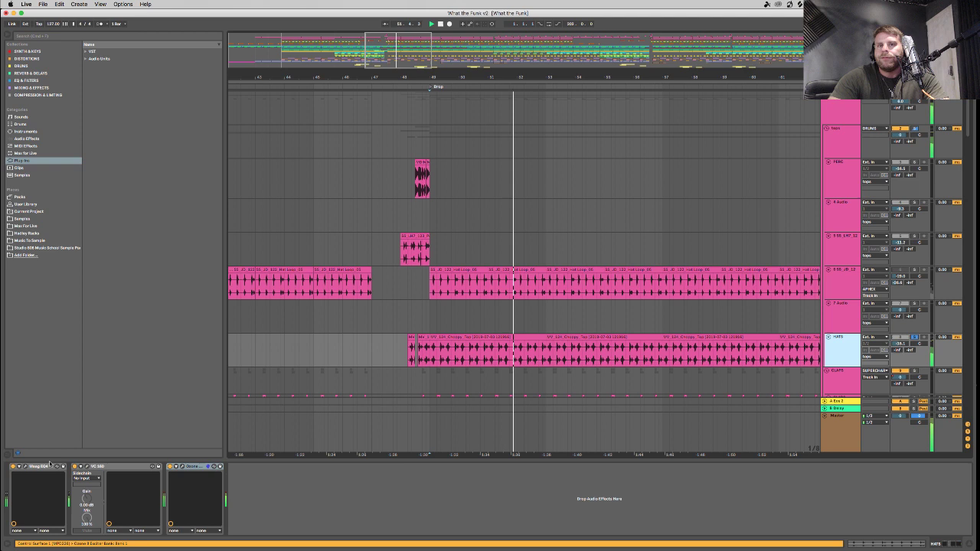
{"action": "key", "text": "space"}
Open the Maag EQ4 on the HATS track and reposition its window over the arrangement.
{"action": "left_click", "coordinate": [26, 466]}
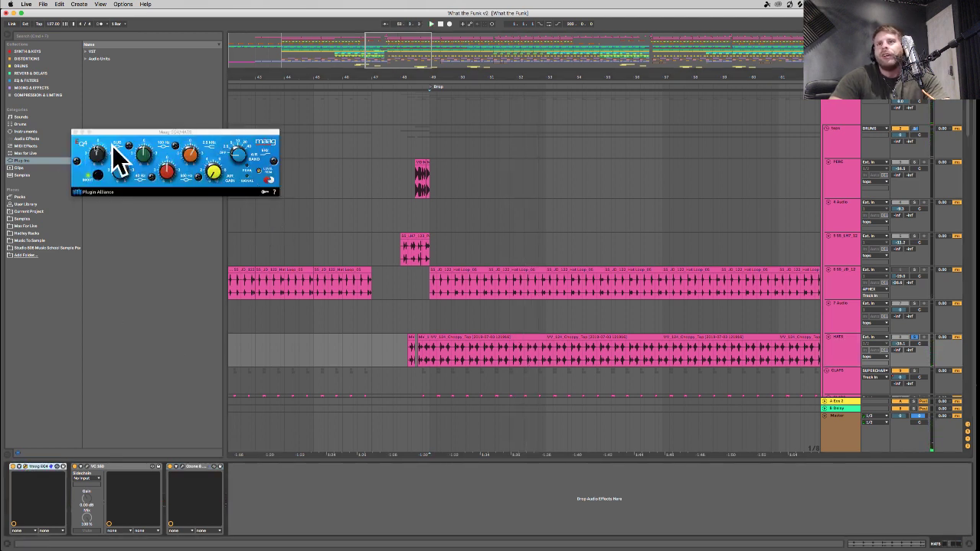
{"action": "left_click", "coordinate": [151, 130]}
{"action": "left_click_drag", "start_coordinate": [151, 130], "coordinate": [253, 137]}
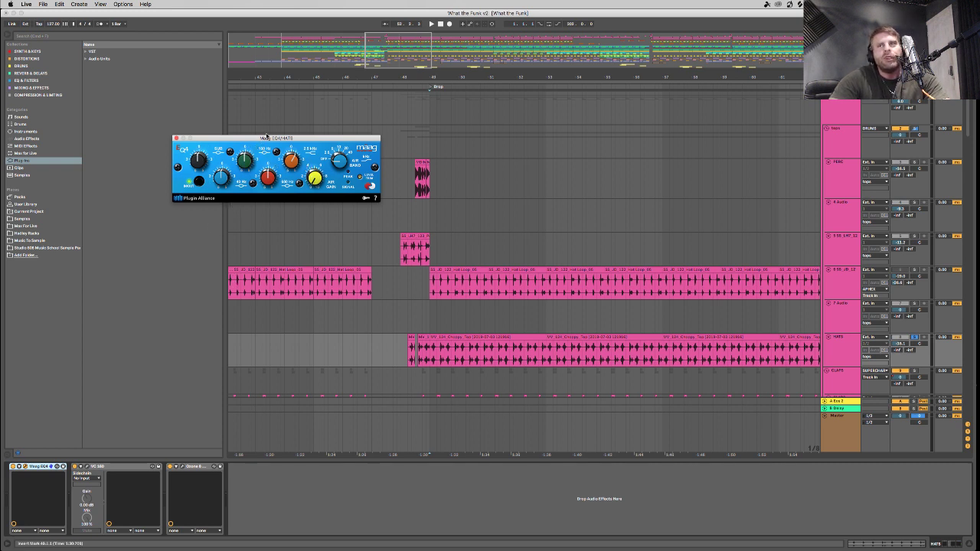
{"action": "mouse_move", "coordinate": [267, 136]}
{"action": "left_mouse_down"}
{"action": "mouse_move", "coordinate": [226, 139]}
{"action": "mouse_move", "coordinate": [261, 153]}
{"action": "left_mouse_up"}
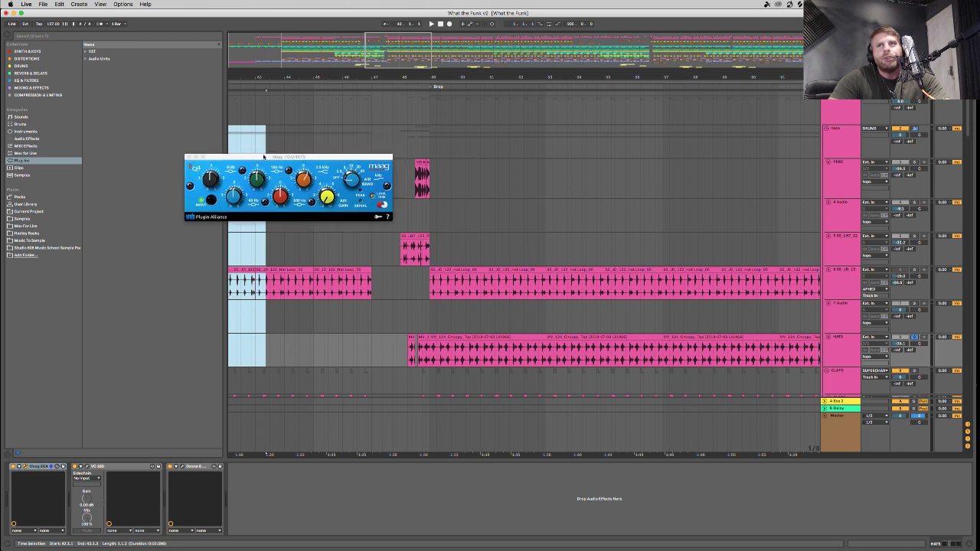
{"action": "left_click", "coordinate": [269, 142]}
{"action": "left_click", "coordinate": [837, 351]}
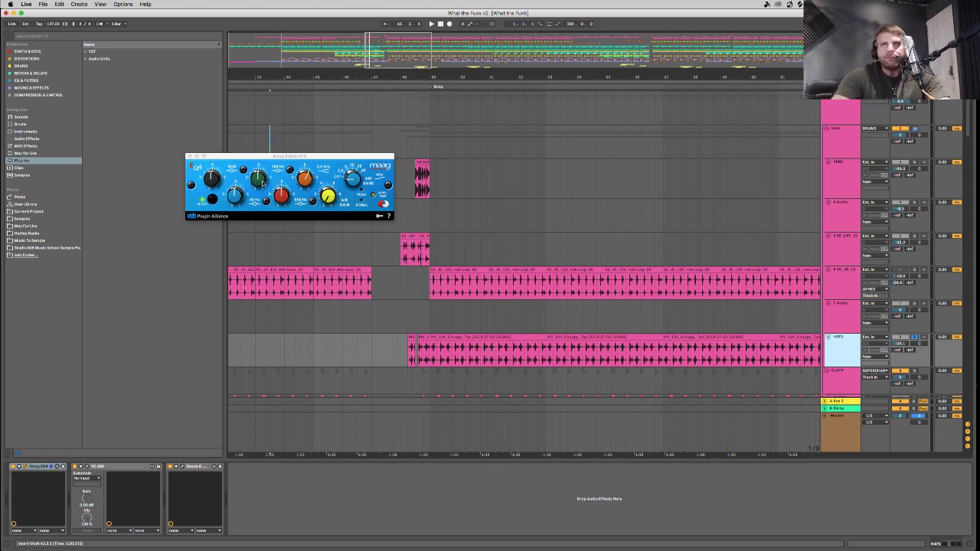
Play the soloed HATS track from just before the Drop marker and audition its Maag EQ4, with the Ozone 8 Exciter unfolded.
{"action": "left_click", "coordinate": [188, 156]}
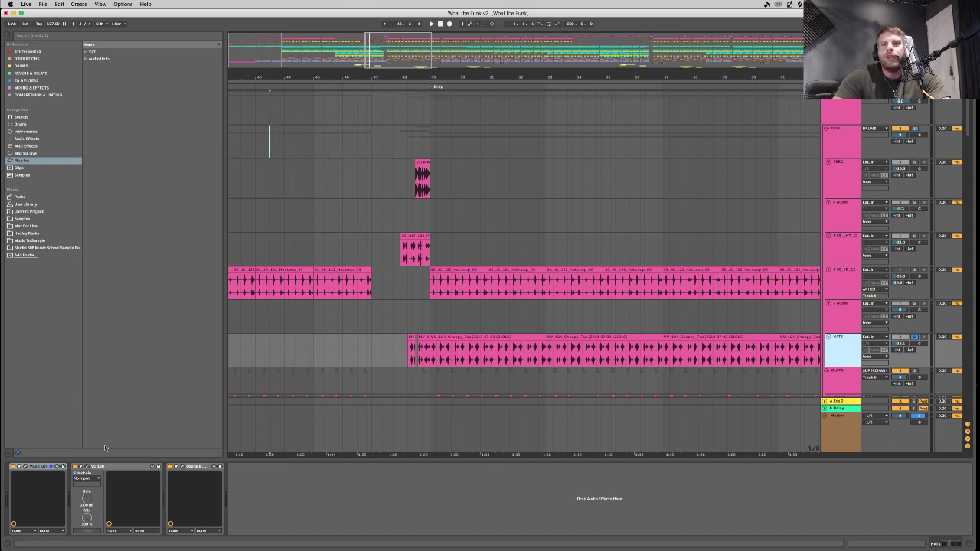
{"action": "key", "text": "space"}
{"action": "left_click", "coordinate": [417, 351]}
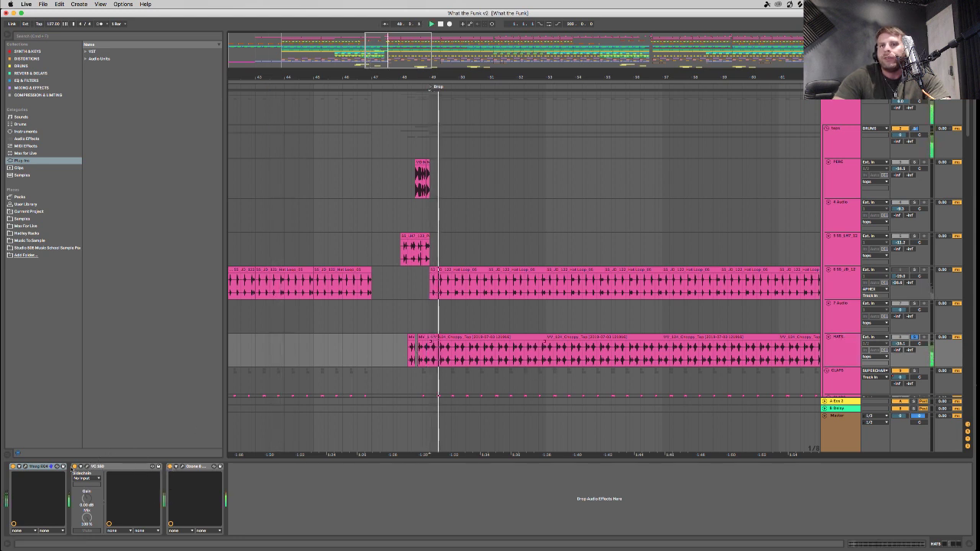
{"action": "left_click", "coordinate": [175, 466]}
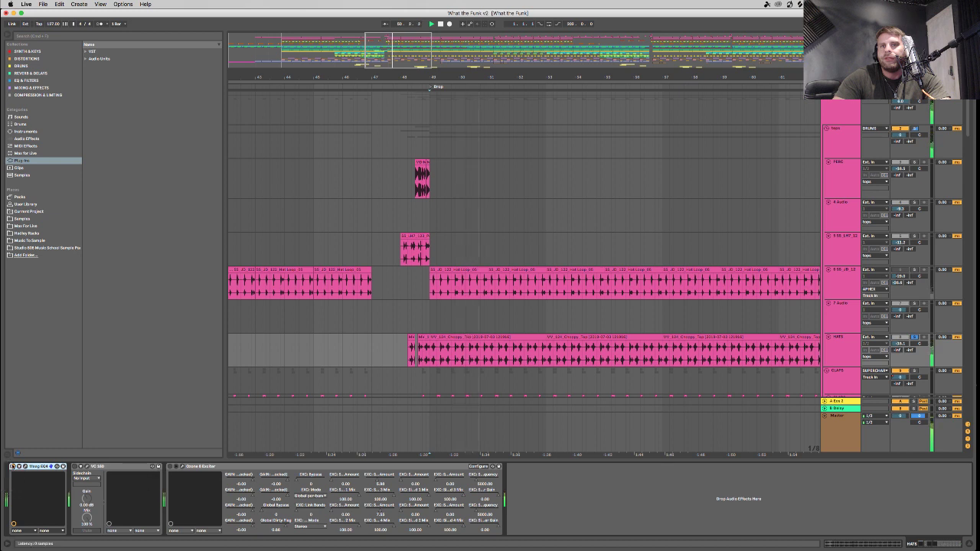
{"action": "left_click", "coordinate": [13, 465]}
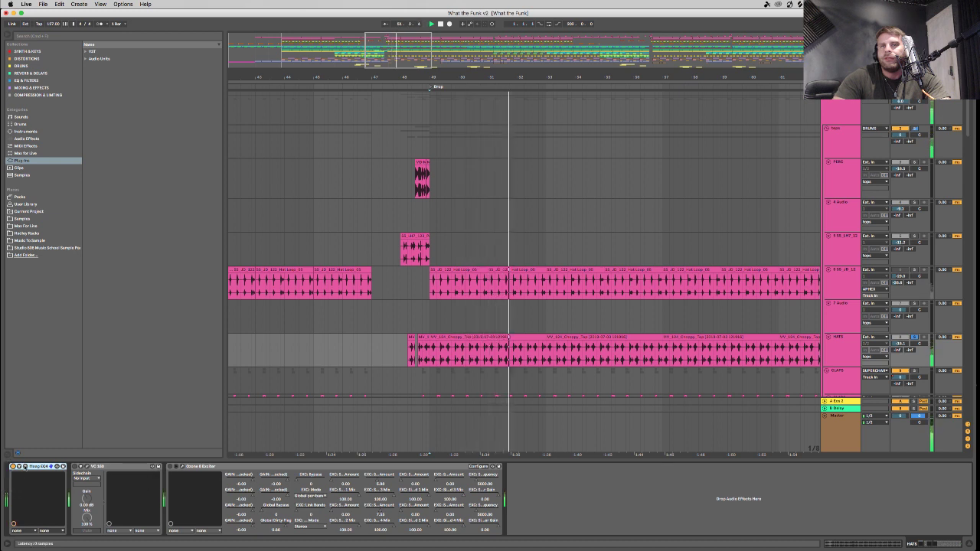
{"action": "left_click", "coordinate": [19, 465]}
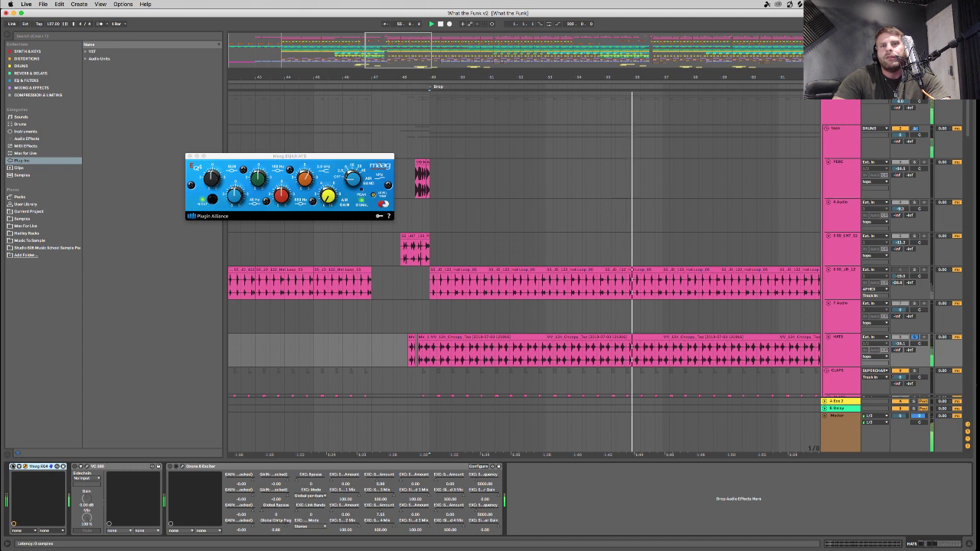
{"action": "key", "text": "space"}
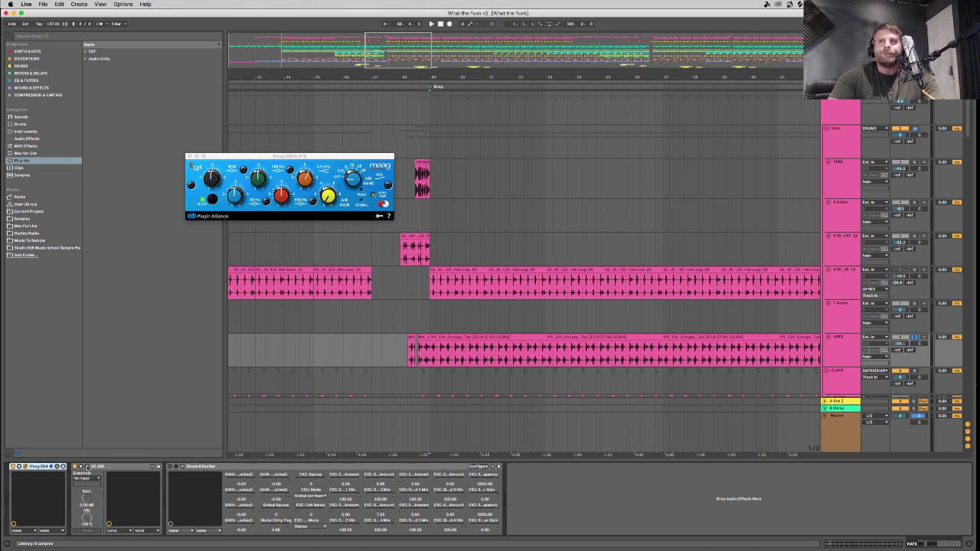
Open the VC 160 on the HATS track, review its threshold, compression and output settings during playback, and close it.
{"action": "left_click", "coordinate": [87, 467]}
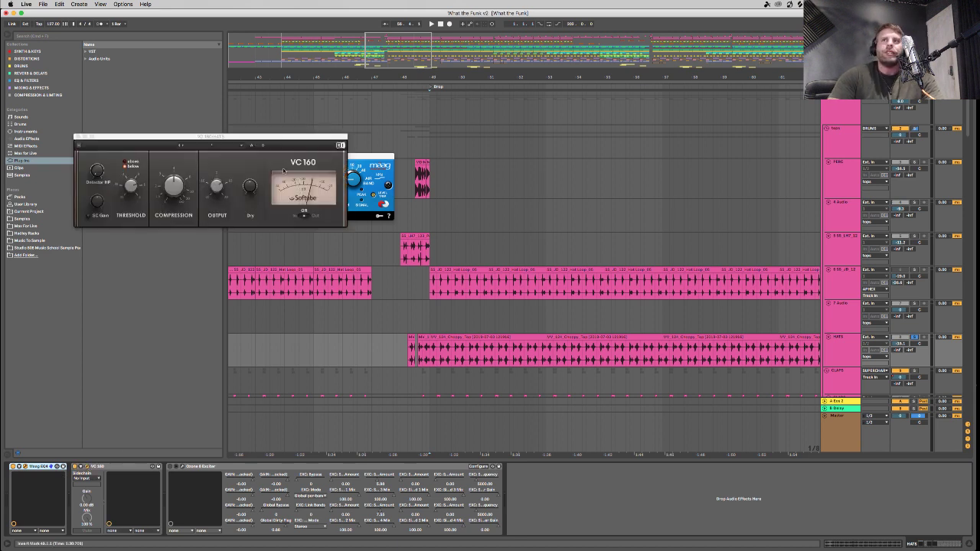
{"action": "left_click_drag", "start_coordinate": [127, 138], "coordinate": [92, 175]}
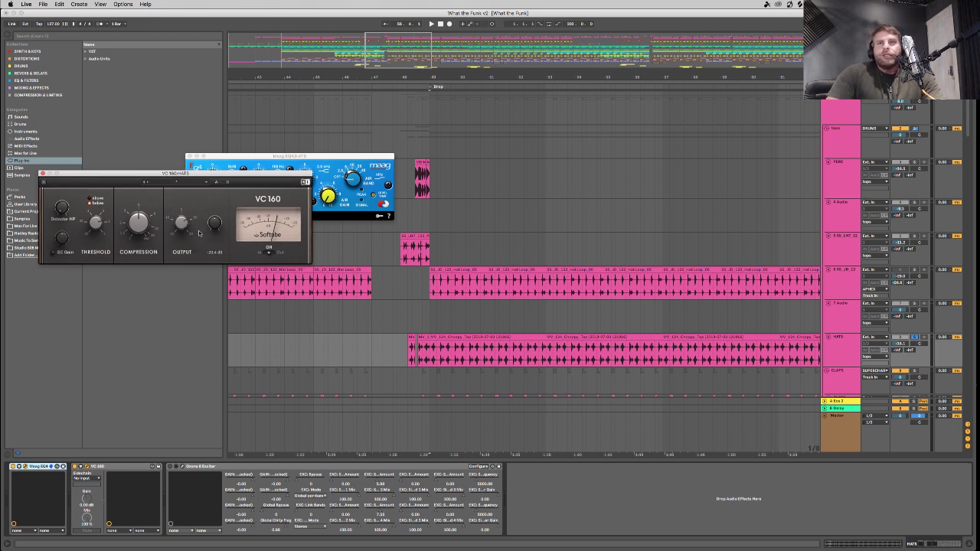
{"action": "mouse_move", "coordinate": [150, 227]}
{"action": "mouse_move", "coordinate": [113, 227]}
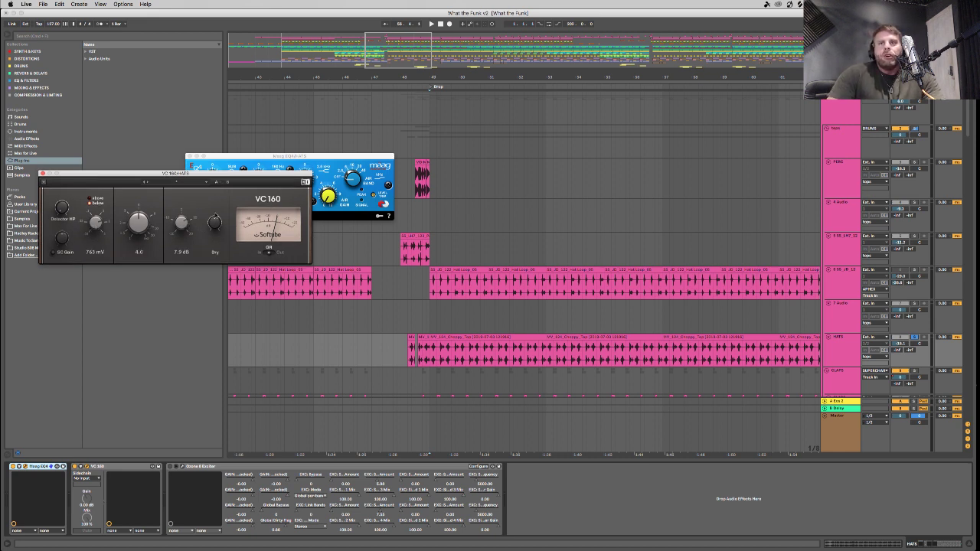
{"action": "left_click_drag", "start_coordinate": [244, 175], "coordinate": [303, 241]}
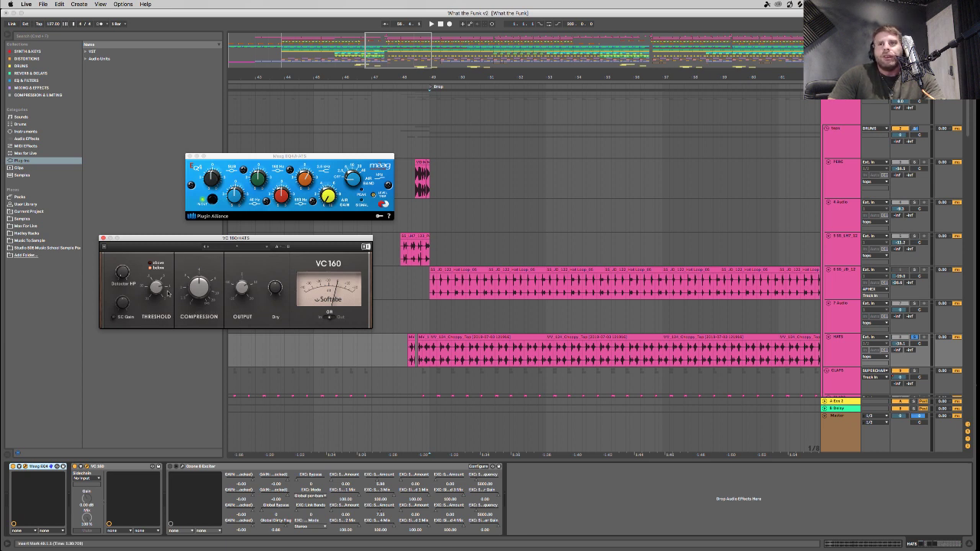
{"action": "mouse_move", "coordinate": [159, 294]}
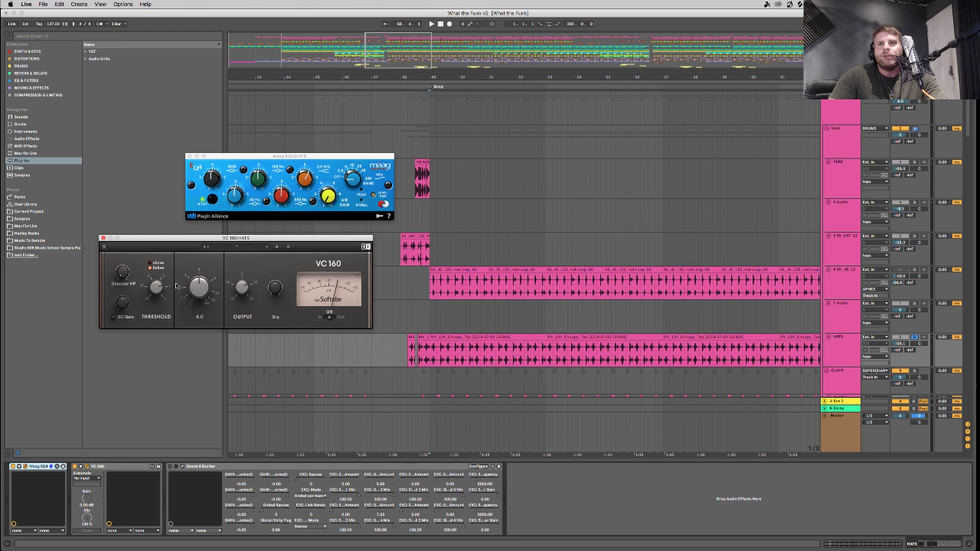
{"action": "mouse_move", "coordinate": [237, 297]}
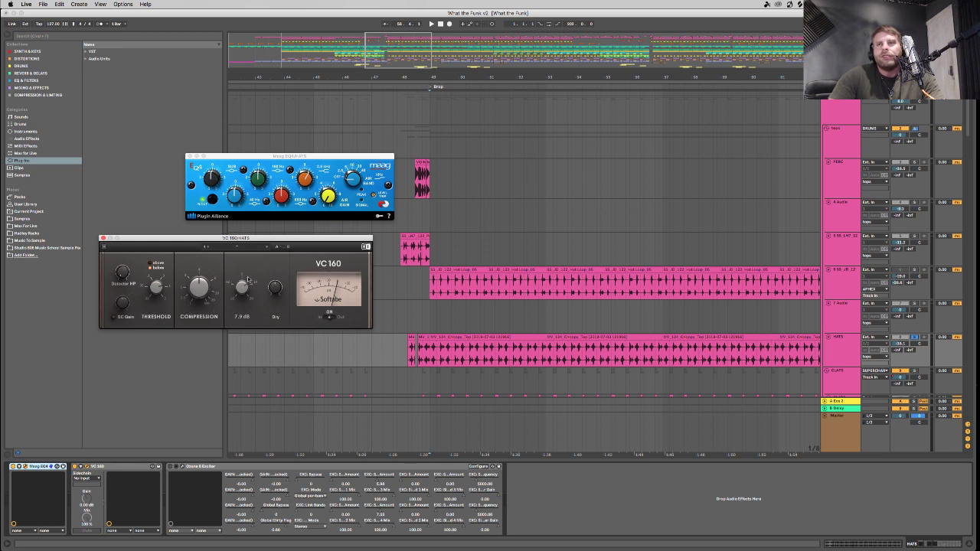
{"action": "key", "text": "space"}
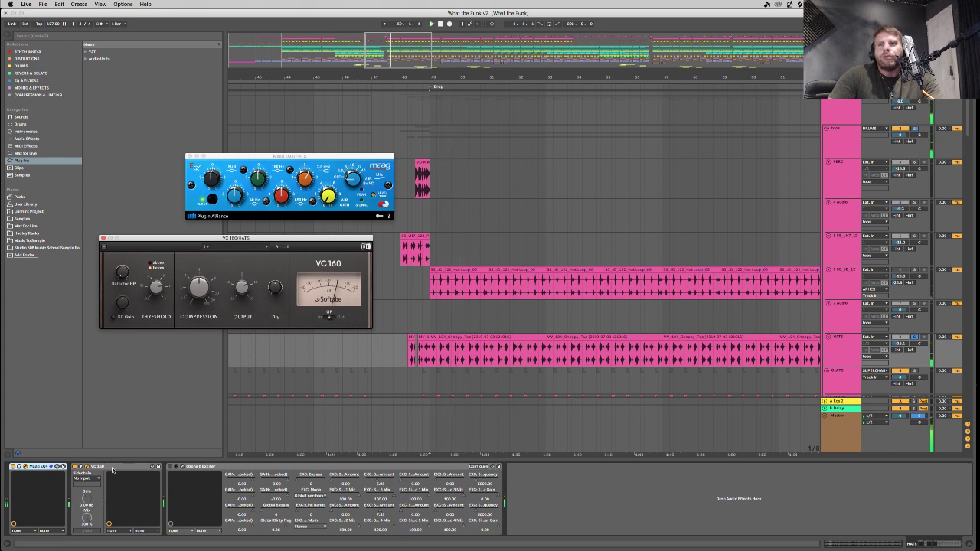
{"action": "left_click", "coordinate": [103, 238]}
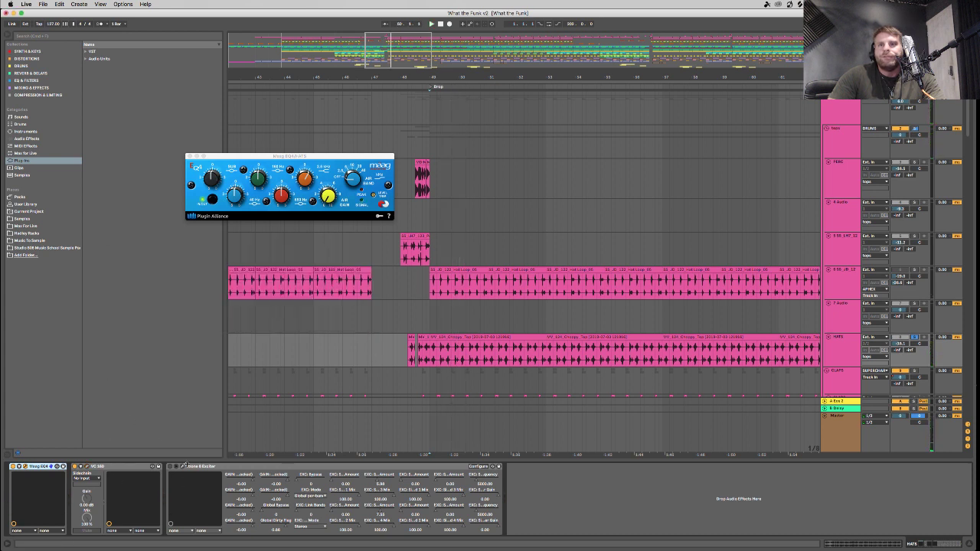
Open the Ozone 8 Exciter on the HATS track, reposition its window, and check the third band's saturation mode.
{"action": "left_click", "coordinate": [182, 466]}
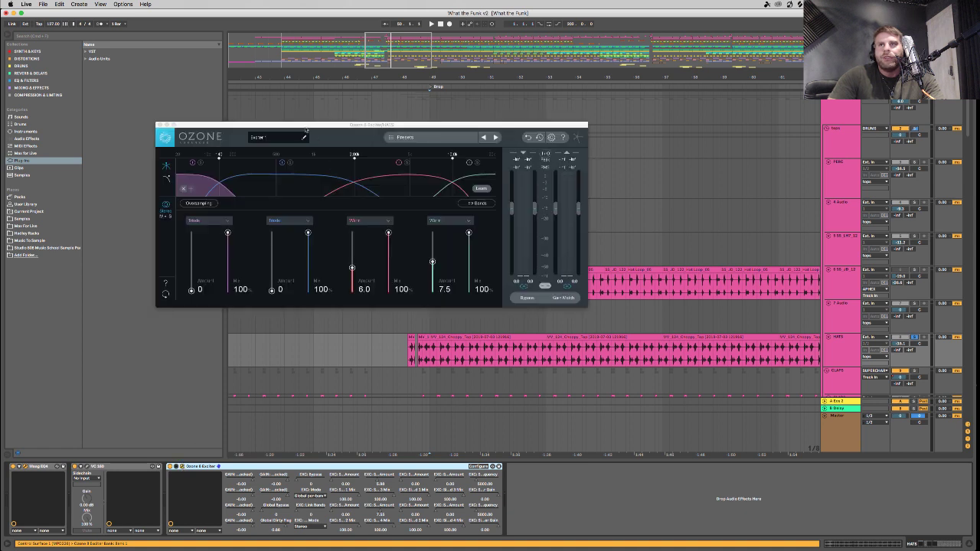
{"action": "left_click_drag", "start_coordinate": [306, 125], "coordinate": [201, 150]}
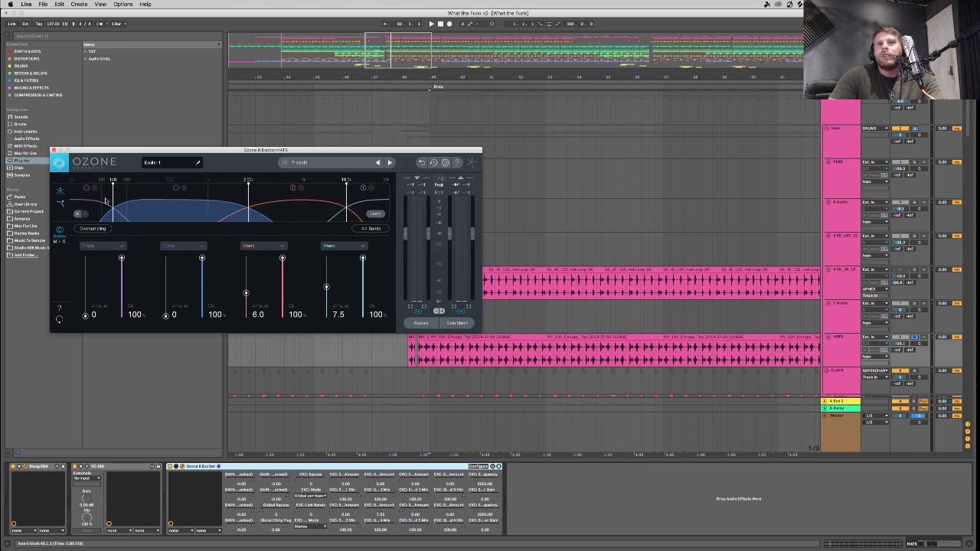
{"action": "key", "text": "space"}
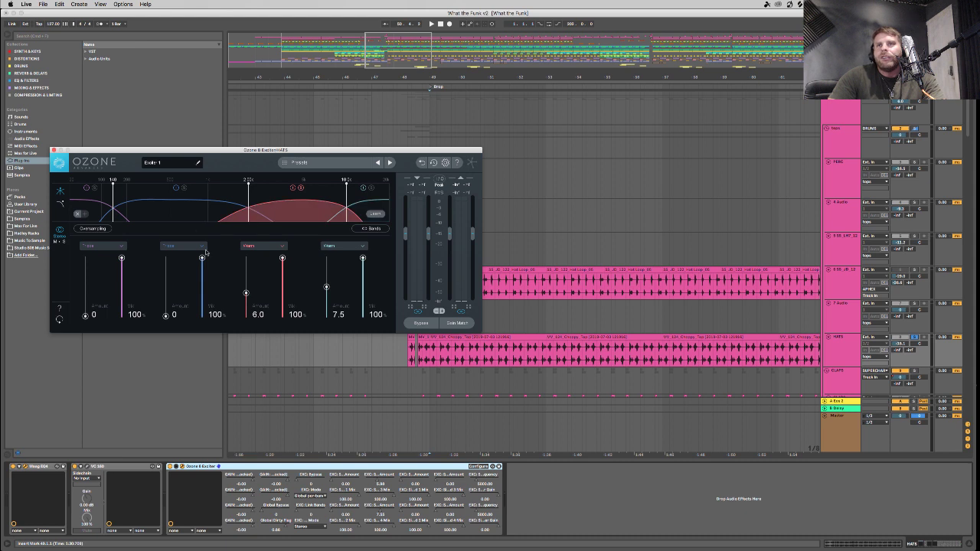
{"action": "left_click", "coordinate": [263, 246]}
{"action": "left_click", "coordinate": [240, 277]}
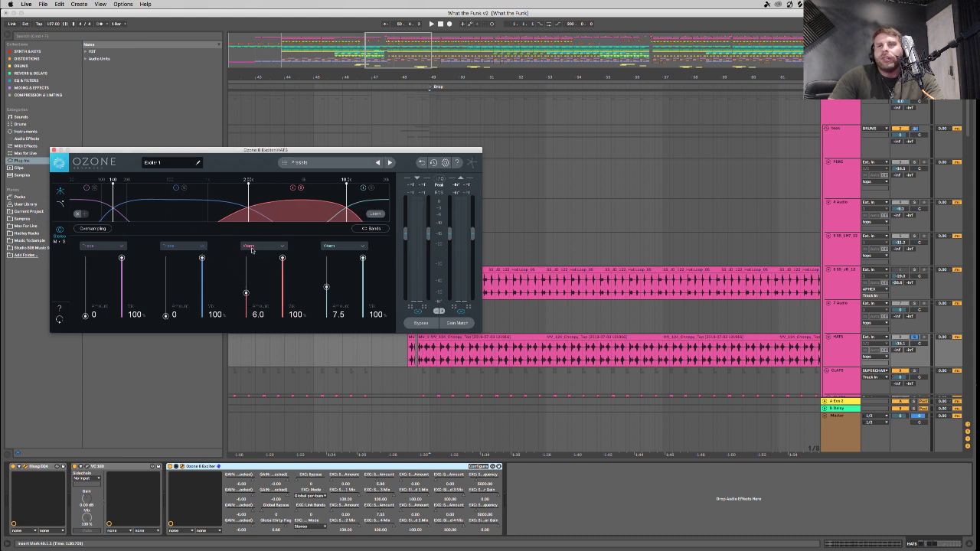
Set the Exciter's third band amount to 4.5 and fourth band amount to 7.3 during playback, and close its window.
{"action": "key", "text": "space"}
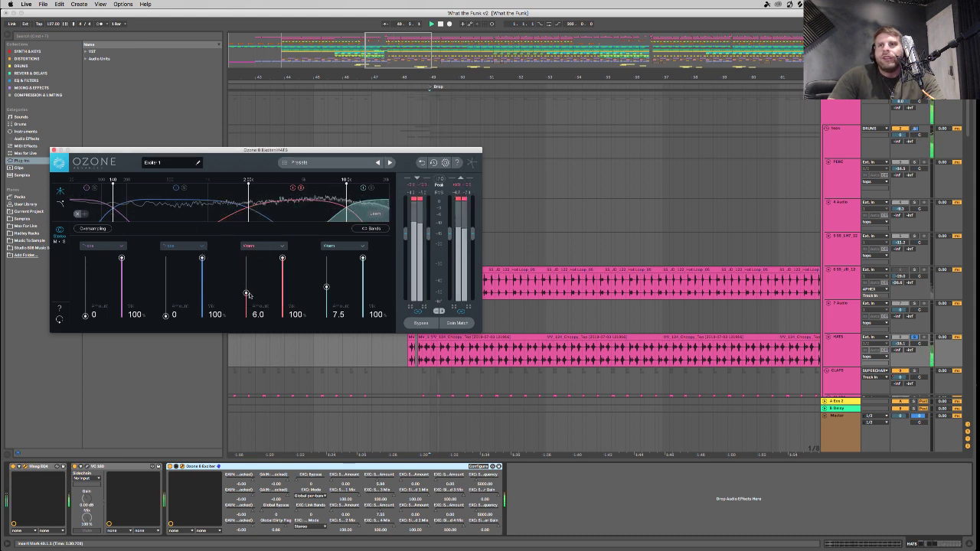
{"action": "mouse_move", "coordinate": [245, 292]}
{"action": "left_mouse_down"}
{"action": "mouse_move", "coordinate": [247, 314]}
{"action": "mouse_move", "coordinate": [246, 290]}
{"action": "mouse_move", "coordinate": [247, 300]}
{"action": "left_mouse_up"}
{"action": "key", "text": "space"}
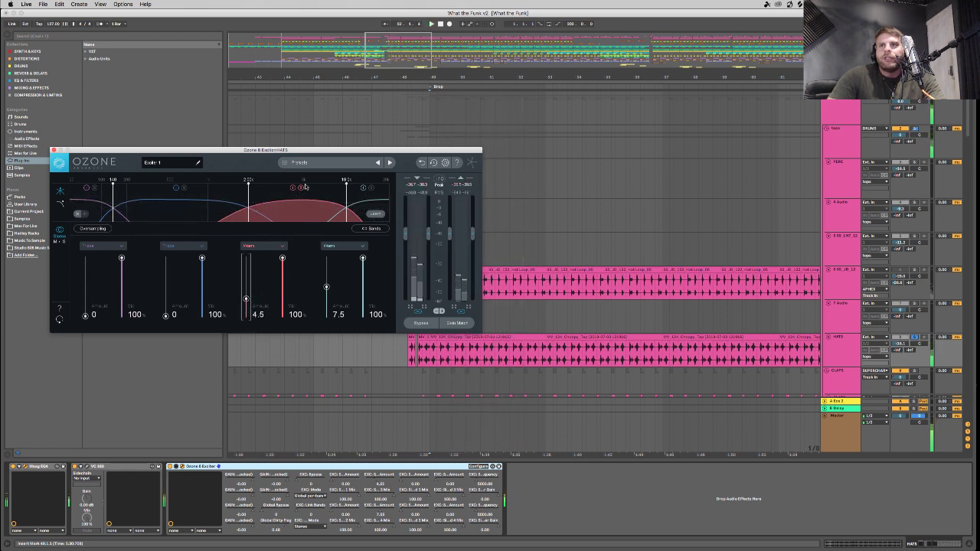
{"action": "key", "text": "space"}
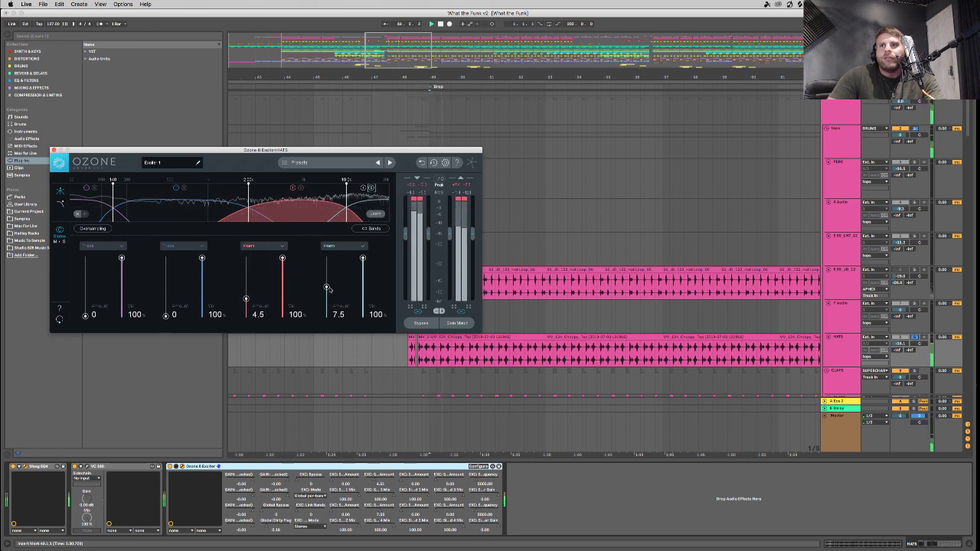
{"action": "mouse_move", "coordinate": [327, 287]}
{"action": "left_mouse_down"}
{"action": "mouse_move", "coordinate": [327, 315]}
{"action": "mouse_move", "coordinate": [328, 287]}
{"action": "left_mouse_up"}
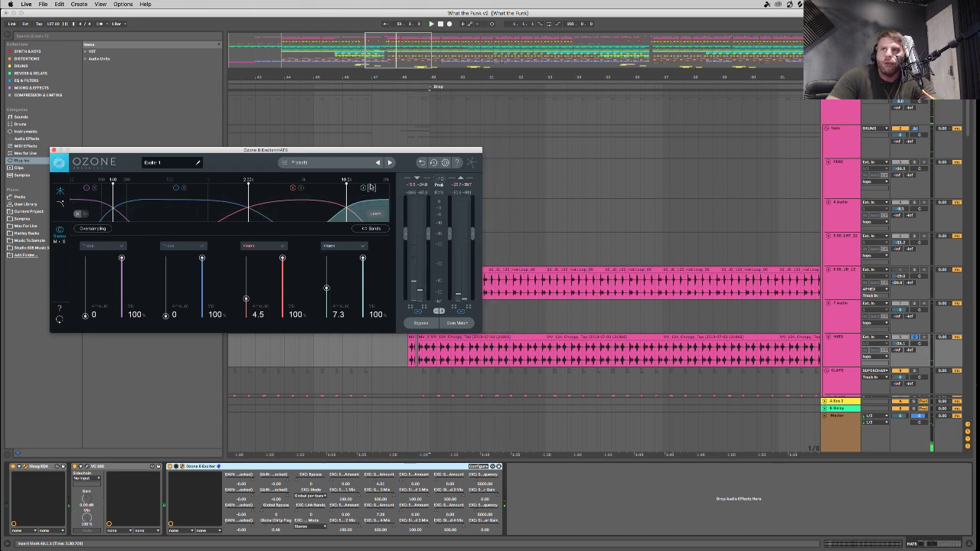
{"action": "left_click", "coordinate": [53, 150]}
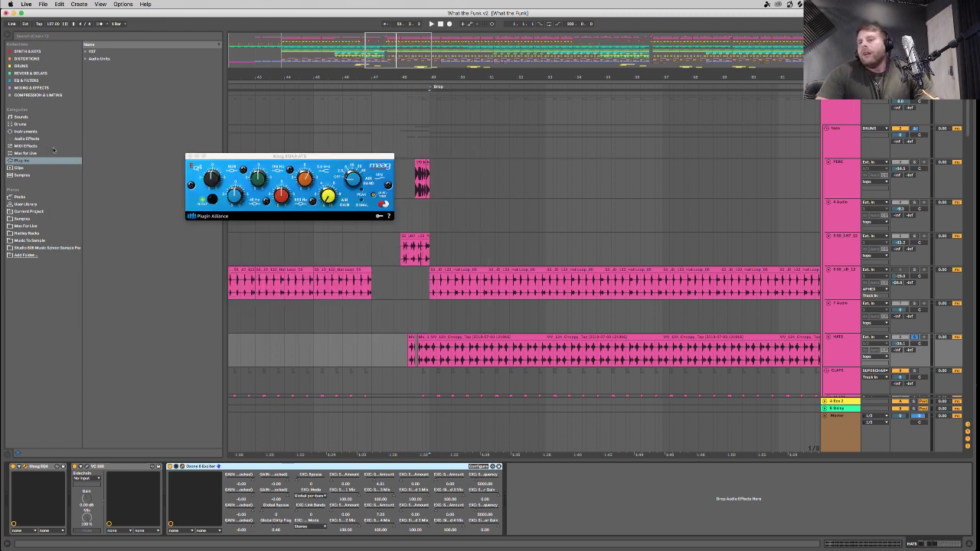
Fold the Ozone 8 Exciter device, unsolo the HATS track, and select the hat loop track above it.
{"action": "left_click", "coordinate": [180, 468]}
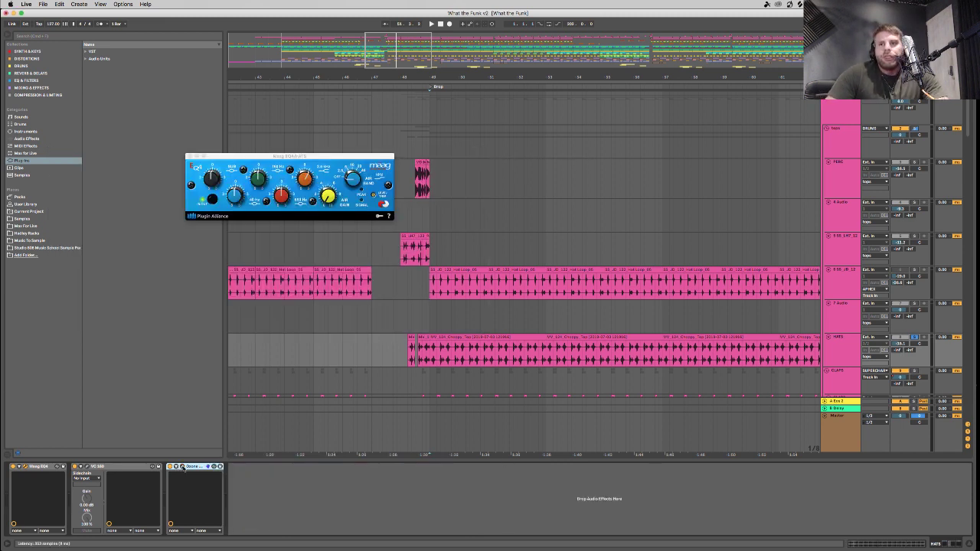
{"action": "left_click", "coordinate": [914, 336]}
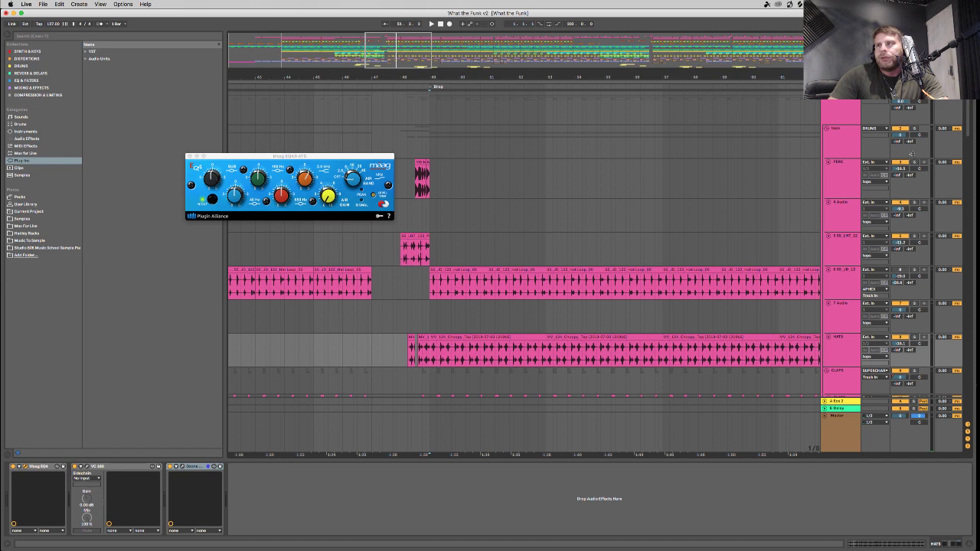
{"action": "left_click", "coordinate": [829, 288]}
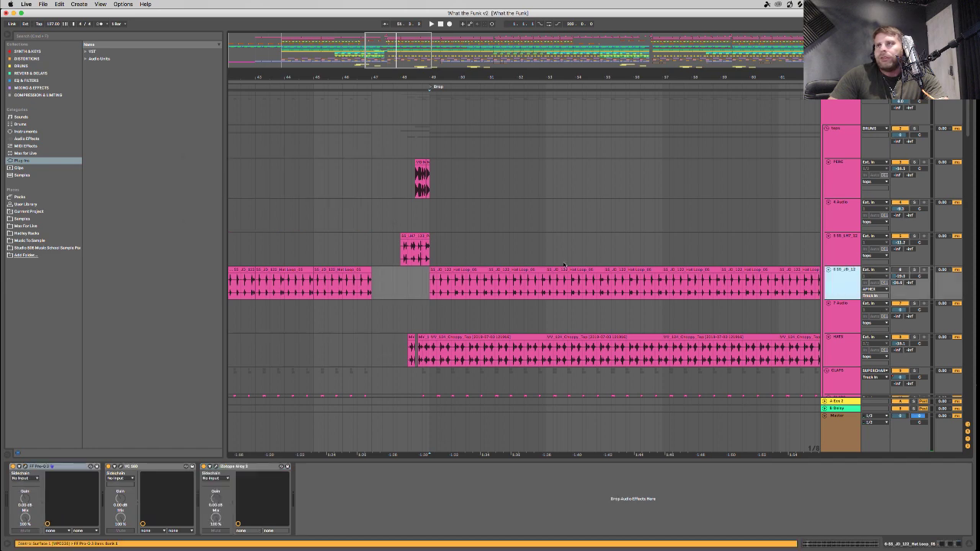
Play the CLAPS and CLAP 2 tracks soloed from the Drop marker and open the VC 160 on CLAP 2.
{"action": "scroll", "coordinate": [557, 247], "scroll_direction": "down", "scroll_amount": 5}
{"action": "left_click", "coordinate": [450, 192]}
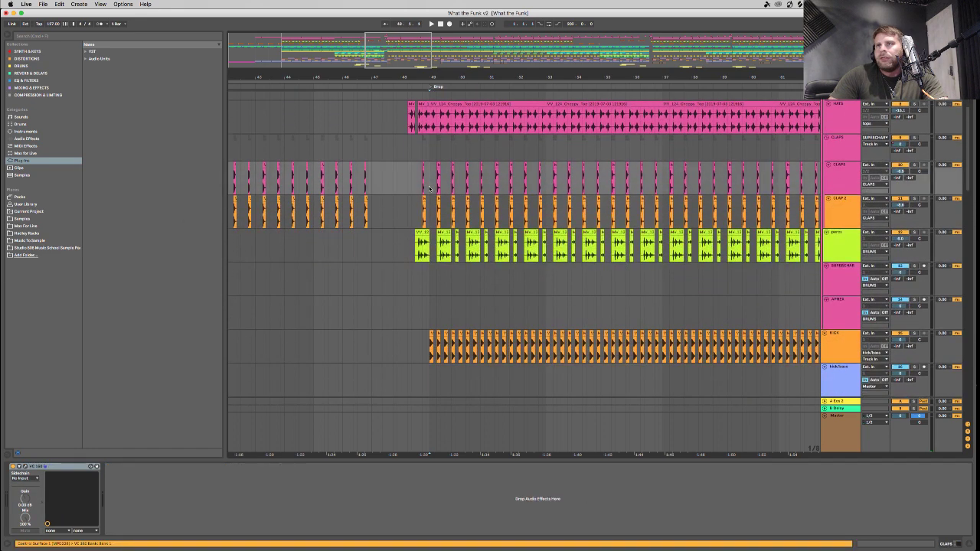
{"action": "left_click", "coordinate": [913, 165]}
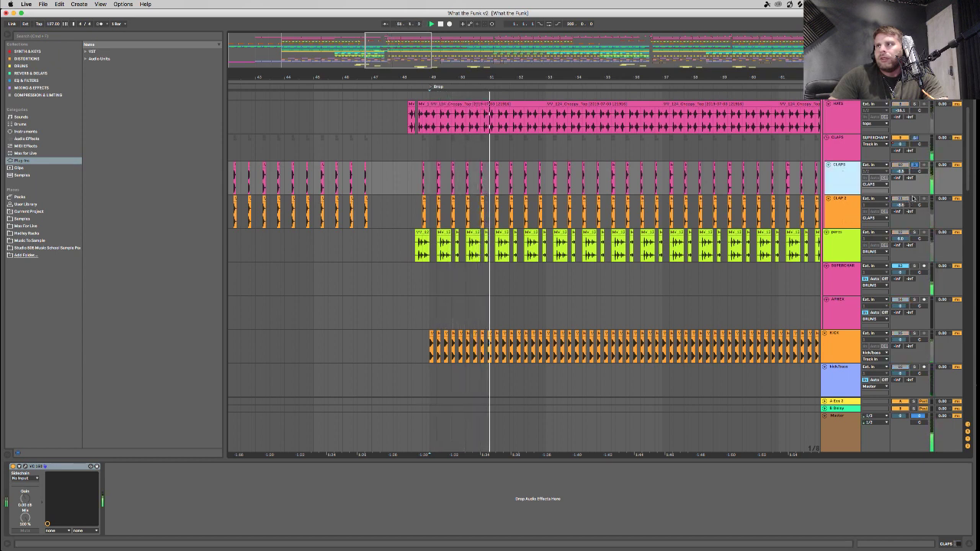
{"action": "left_click", "coordinate": [913, 198]}
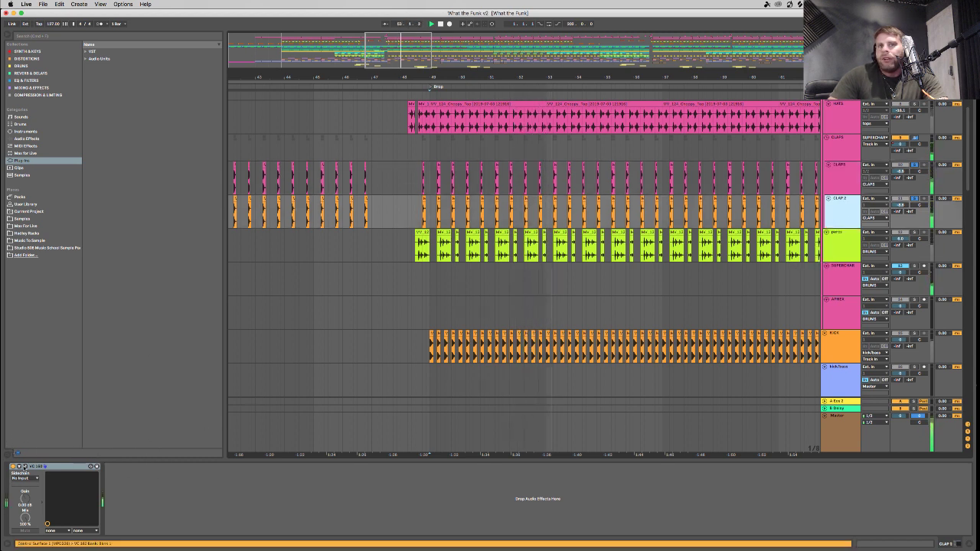
{"action": "left_click", "coordinate": [25, 466]}
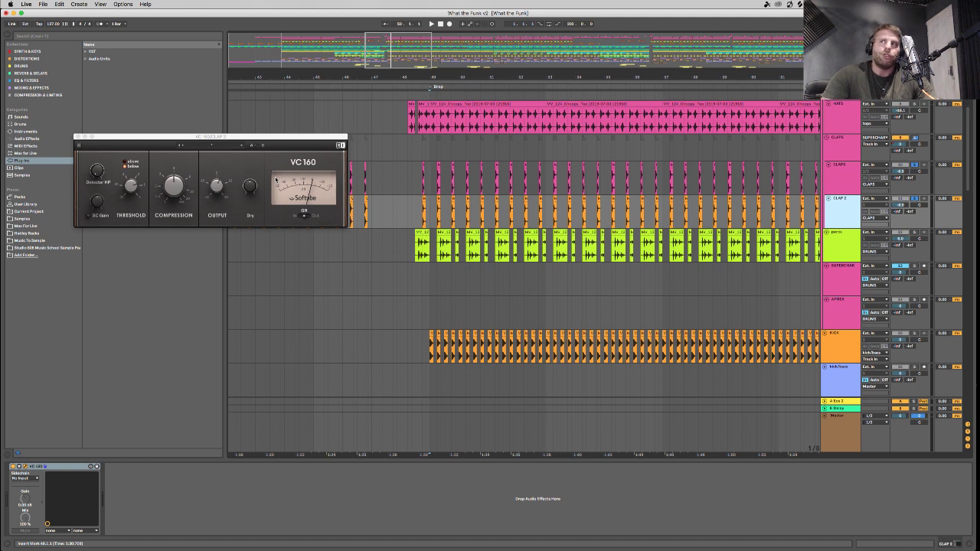
Unsolo the CLAPS and CLAP 2 tracks and restart playback from the Drop marker.
{"action": "left_click", "coordinate": [917, 166]}
{"action": "key", "text": "space"}
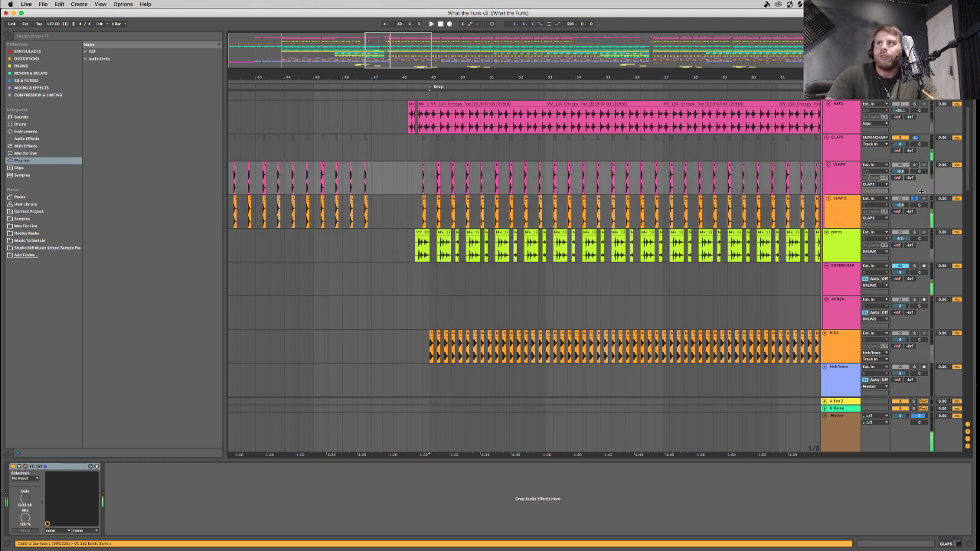
{"action": "key", "text": "space"}
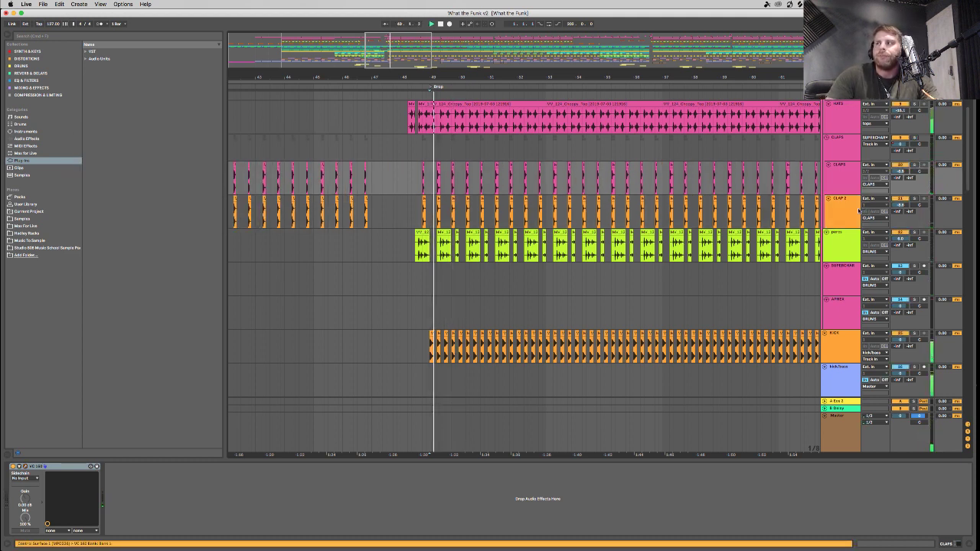
{"action": "left_click", "coordinate": [917, 201]}
Listen to the percs track soloed and open its elysia mpressor.
{"action": "left_click", "coordinate": [914, 234]}
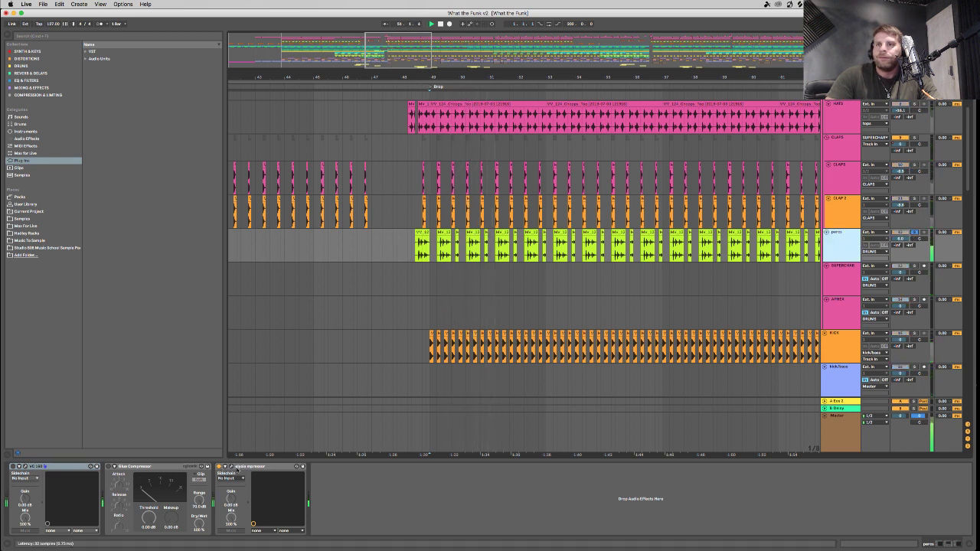
{"action": "left_click", "coordinate": [231, 466]}
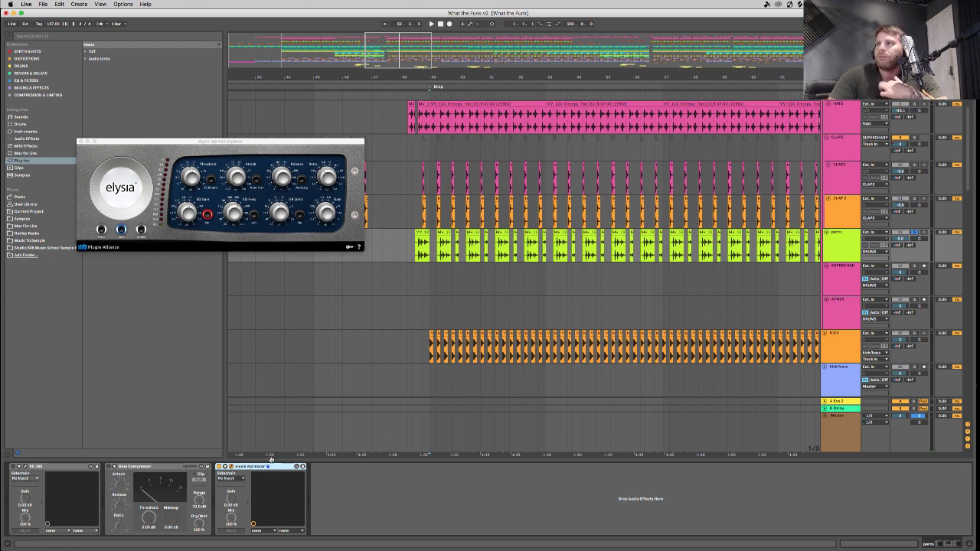
{"action": "key", "text": "space"}
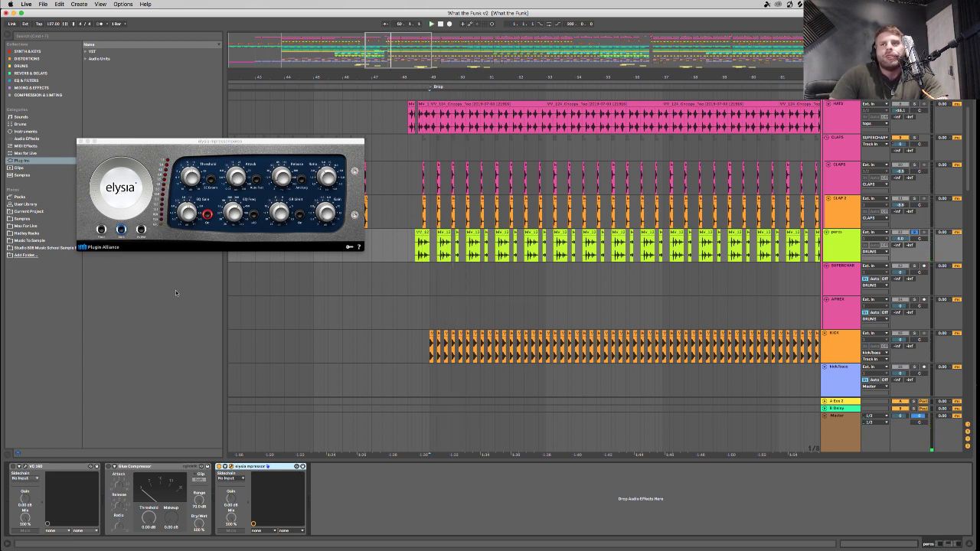
Stop playback, close the elysia mpressor and unsolo the percs track.
{"action": "key", "text": "space"}
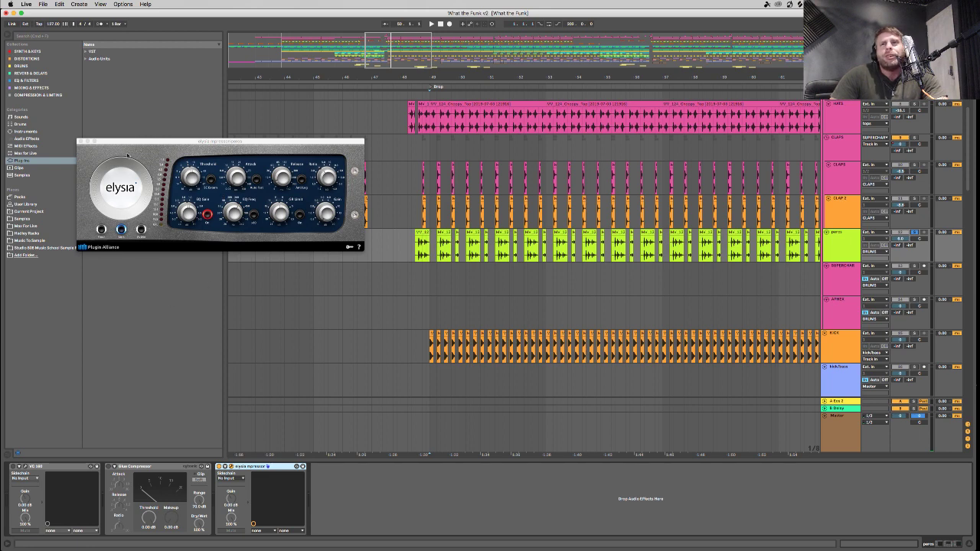
{"action": "left_click", "coordinate": [80, 141]}
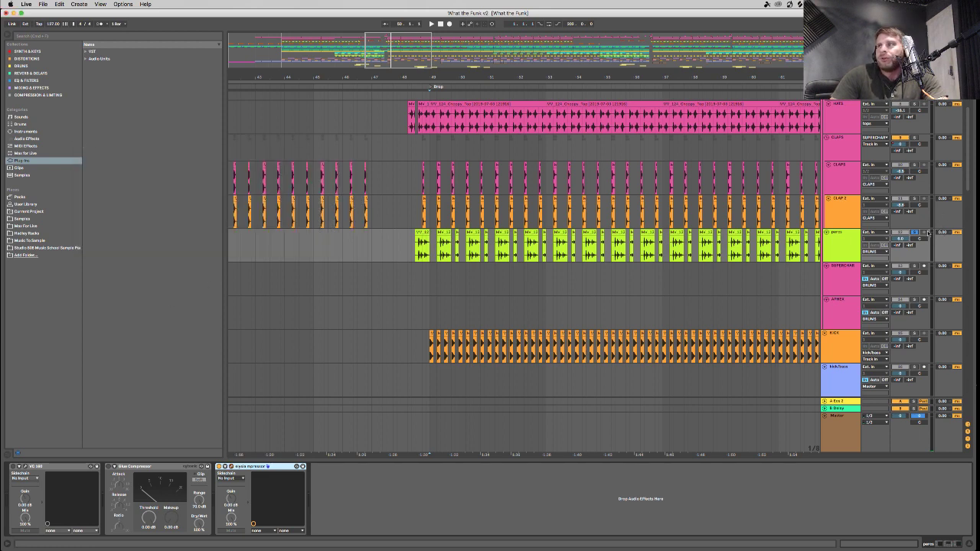
Check the device chains on the SUPERCHARGER, APHEX, KICK, tops and PERC tracks, ending on the DRUMS group.
{"action": "scroll", "coordinate": [888, 214], "scroll_direction": "down", "scroll_amount": 3}
{"action": "left_click", "coordinate": [852, 187]}
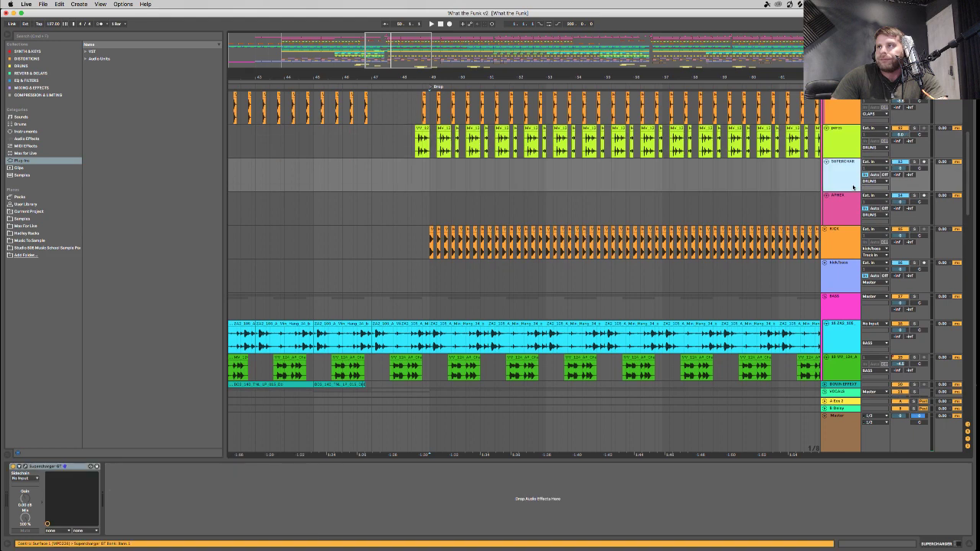
{"action": "left_click", "coordinate": [849, 215]}
{"action": "left_click", "coordinate": [842, 243]}
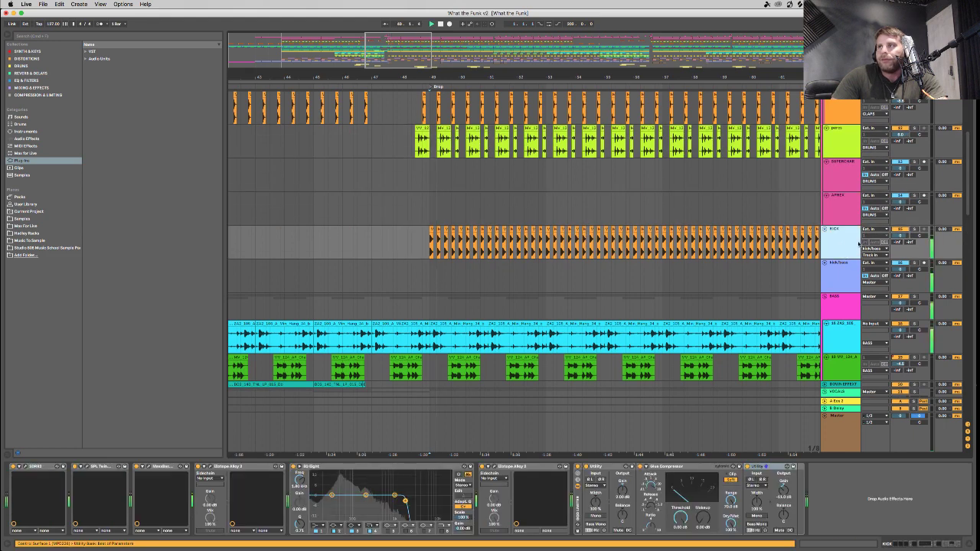
{"action": "scroll", "coordinate": [823, 298], "scroll_direction": "down", "scroll_amount": 1}
{"action": "scroll", "coordinate": [823, 298], "scroll_direction": "up", "scroll_amount": 5}
{"action": "left_click", "coordinate": [852, 140]}
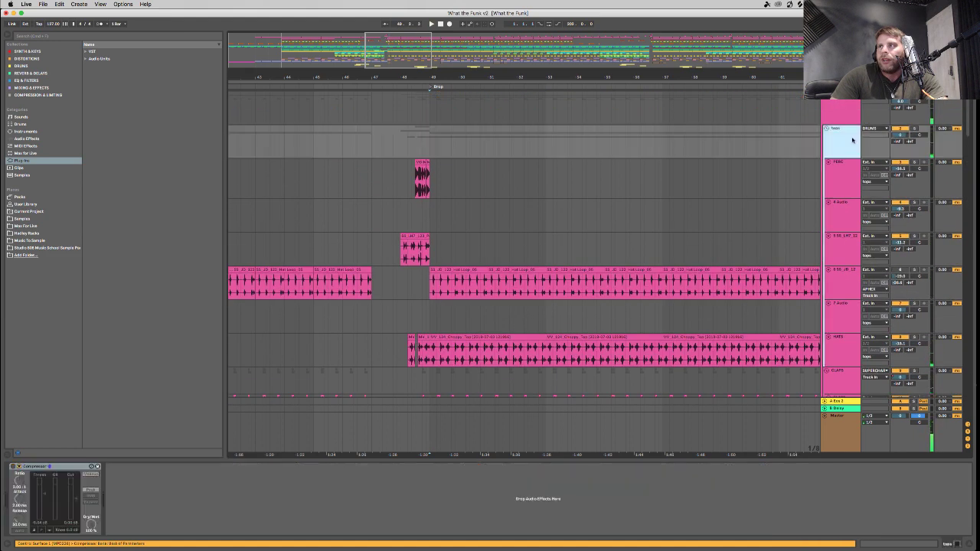
{"action": "left_click", "coordinate": [841, 173]}
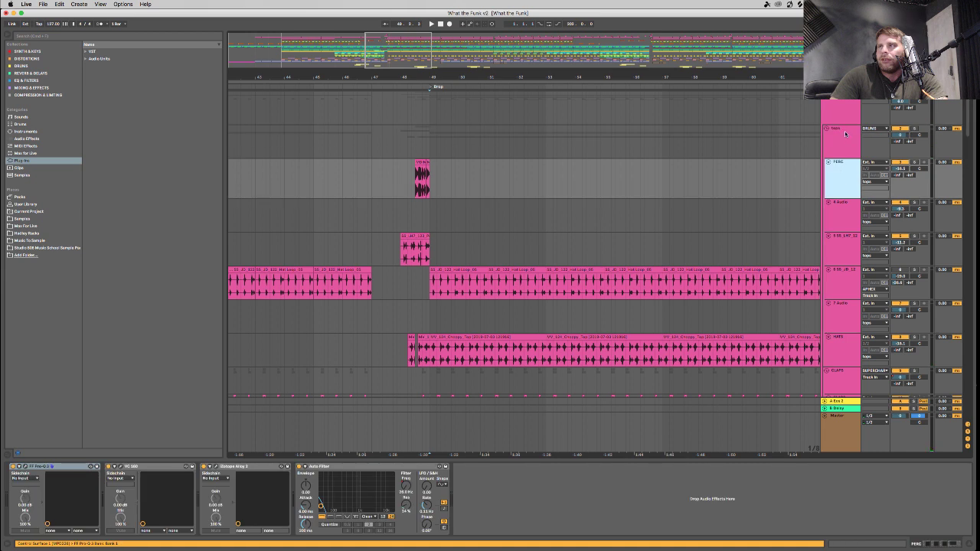
{"action": "left_click", "coordinate": [844, 115]}
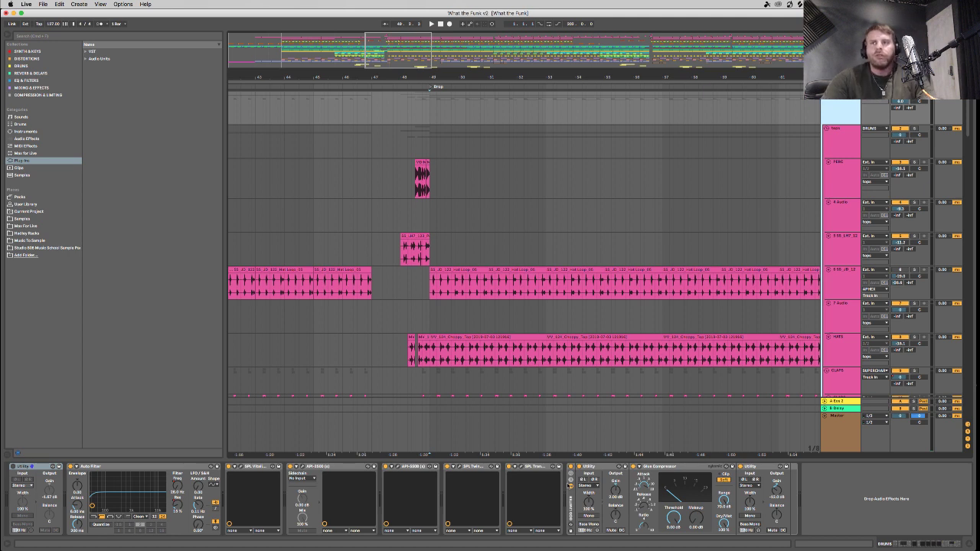
Select the API-2500 on the DRUMS group and briefly view the API-550B equalizer.
{"action": "left_click", "coordinate": [331, 466]}
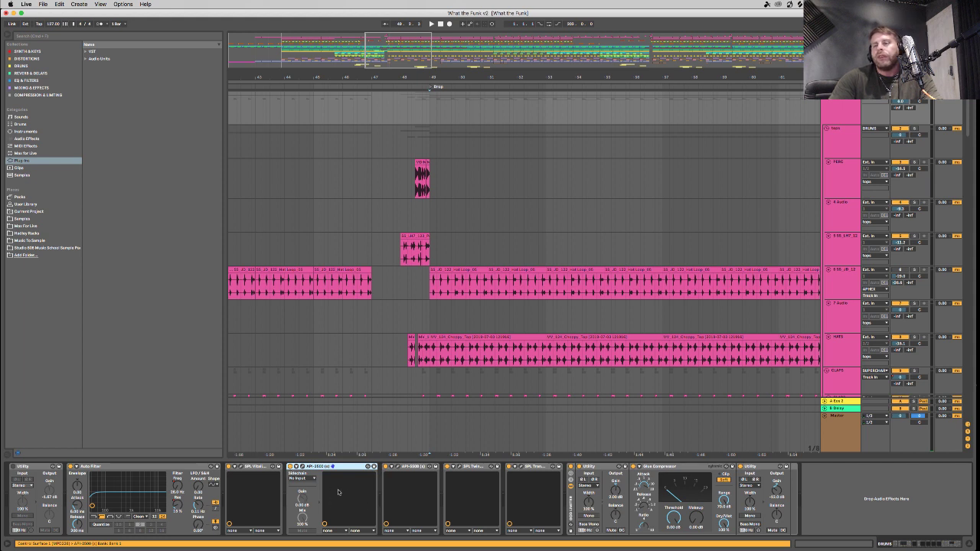
{"action": "left_click", "coordinate": [397, 466]}
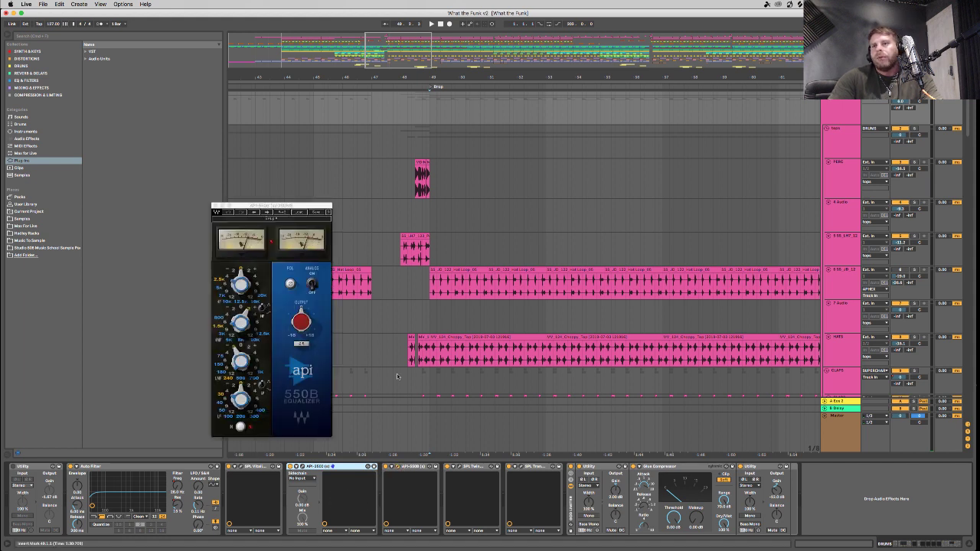
{"action": "left_click", "coordinate": [397, 466]}
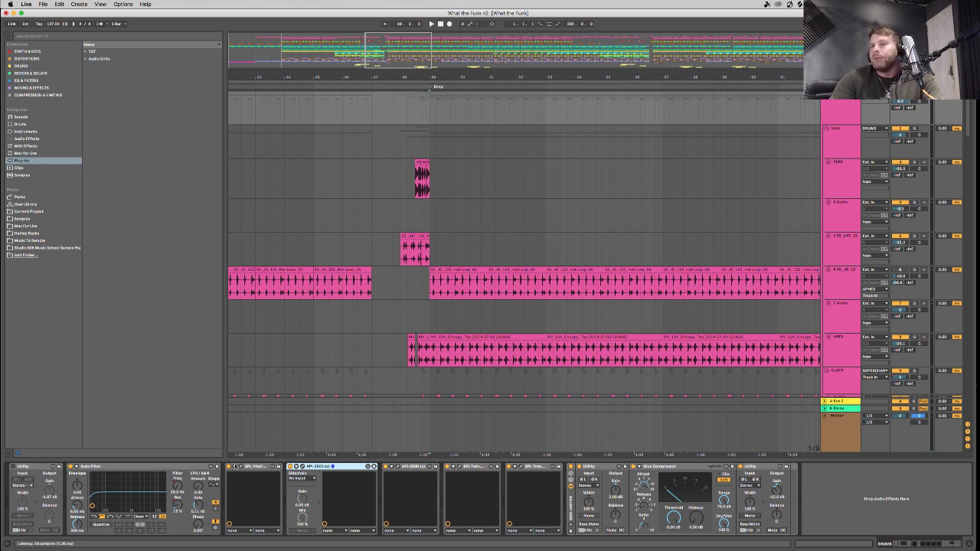
Open the SPL Vitalizer MK2-T on the DRUMS group and go over its Compression, Mid-Hi Tune and Bass controls.
{"action": "left_click", "coordinate": [251, 467]}
{"action": "left_click", "coordinate": [243, 468]}
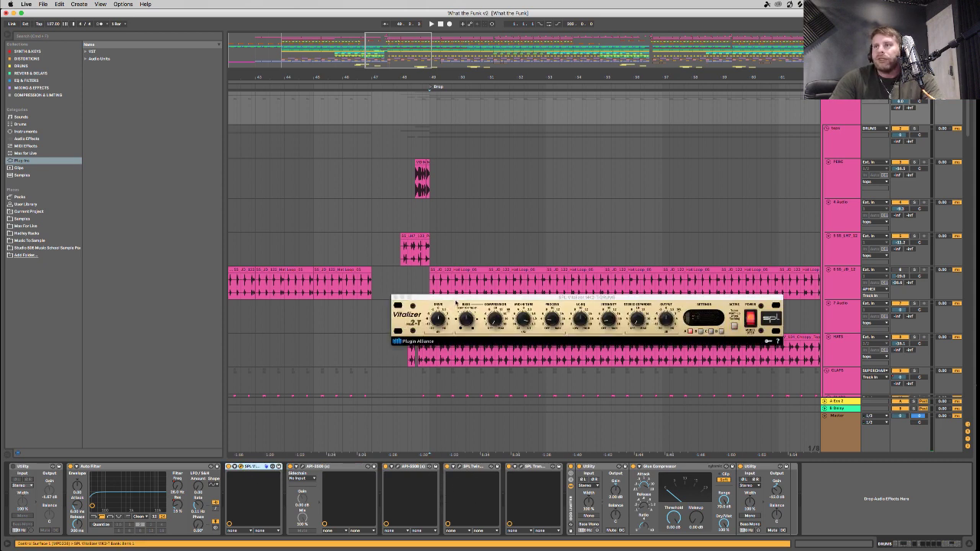
{"action": "left_click_drag", "start_coordinate": [454, 299], "coordinate": [103, 359]}
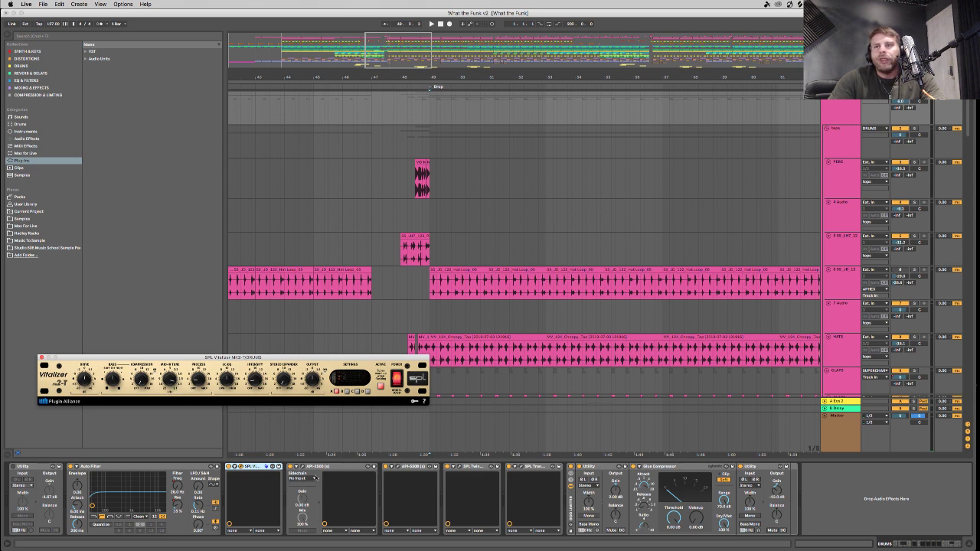
{"action": "left_click_drag", "start_coordinate": [145, 377], "coordinate": [146, 378]}
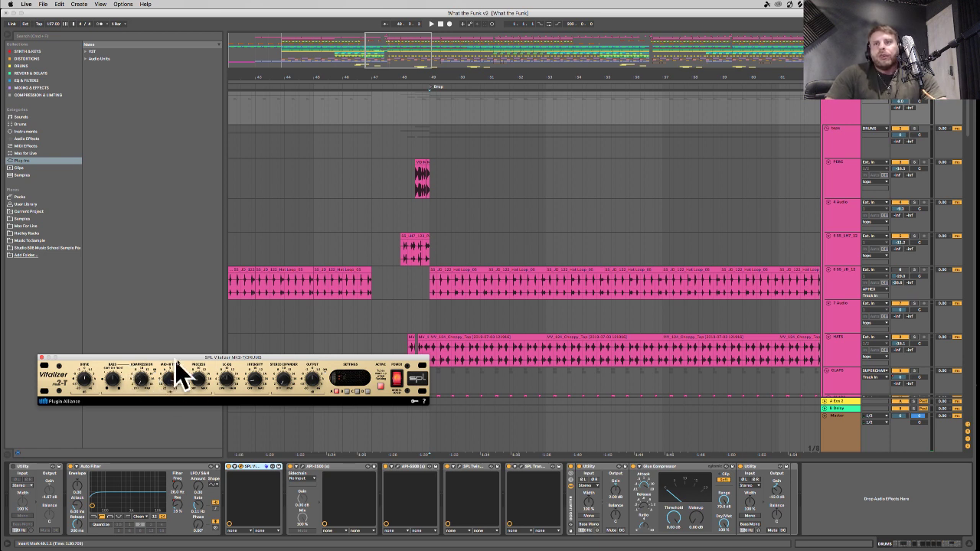
{"action": "left_click_drag", "start_coordinate": [175, 365], "coordinate": [175, 352]}
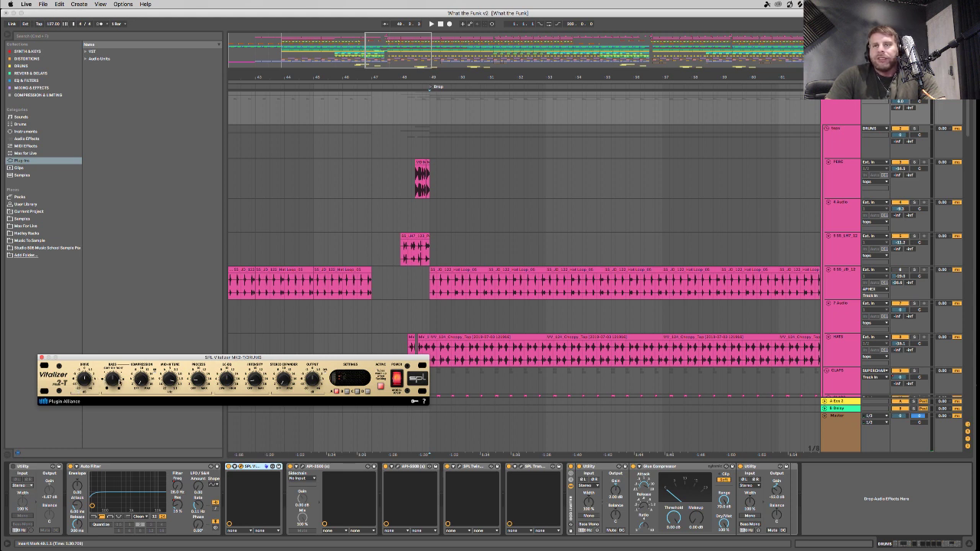
{"action": "left_click_drag", "start_coordinate": [111, 378], "coordinate": [112, 370]}
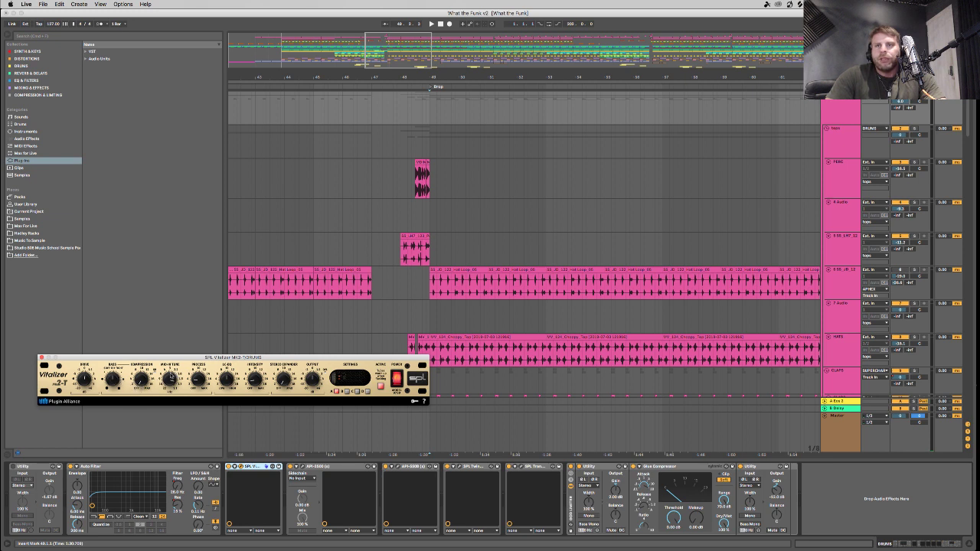
Play the drums with the SPL Vitalizer open, restarting playback from the Drop marker to compare.
{"action": "key", "text": "space"}
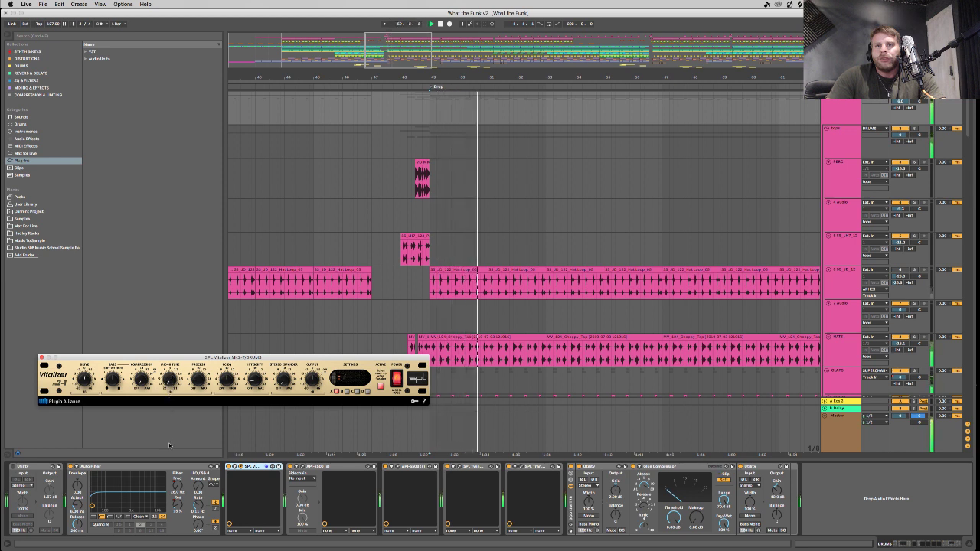
{"action": "key", "text": "space"}
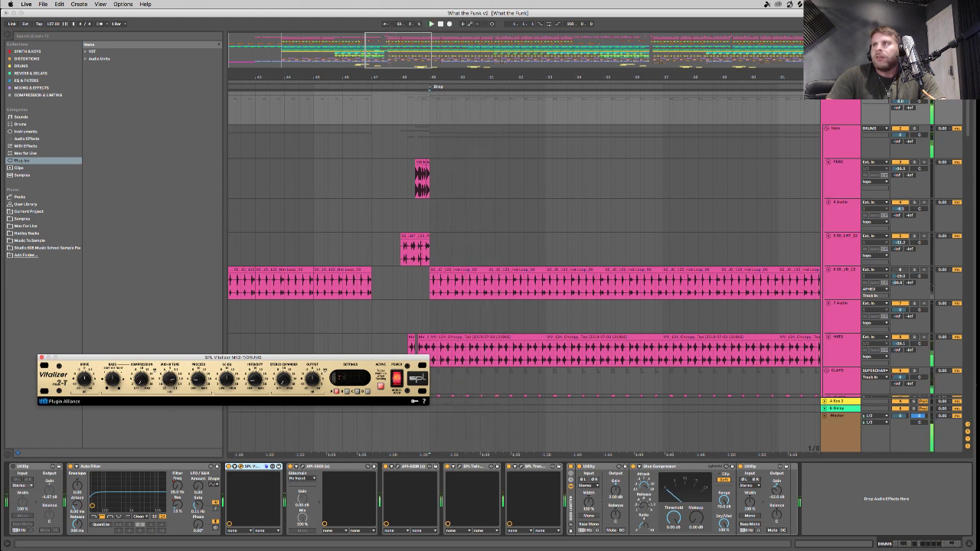
{"action": "key", "text": "space"}
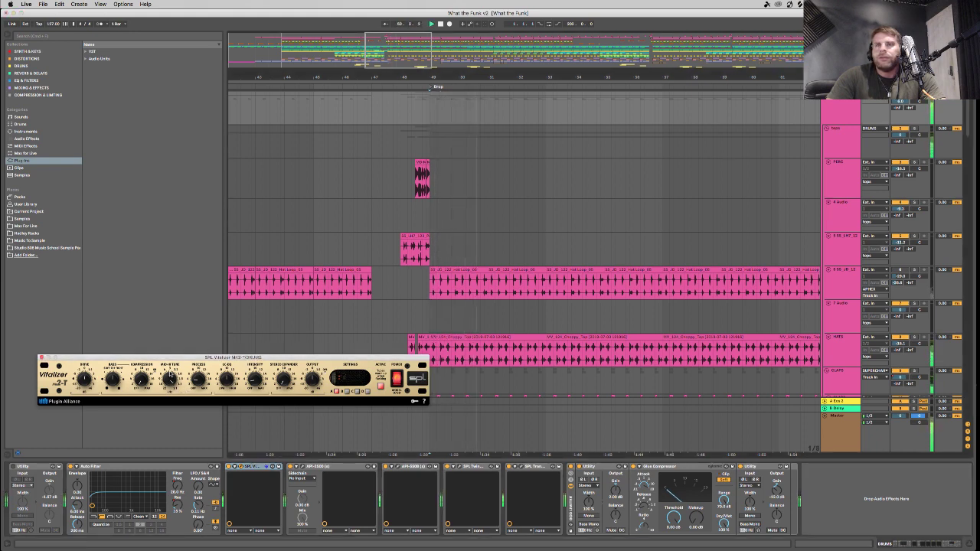
Solo the KICK track alongside the drums, replay from the Drop marker and reselect the DRUMS group.
{"action": "scroll", "coordinate": [924, 306], "scroll_direction": "down", "scroll_amount": 5}
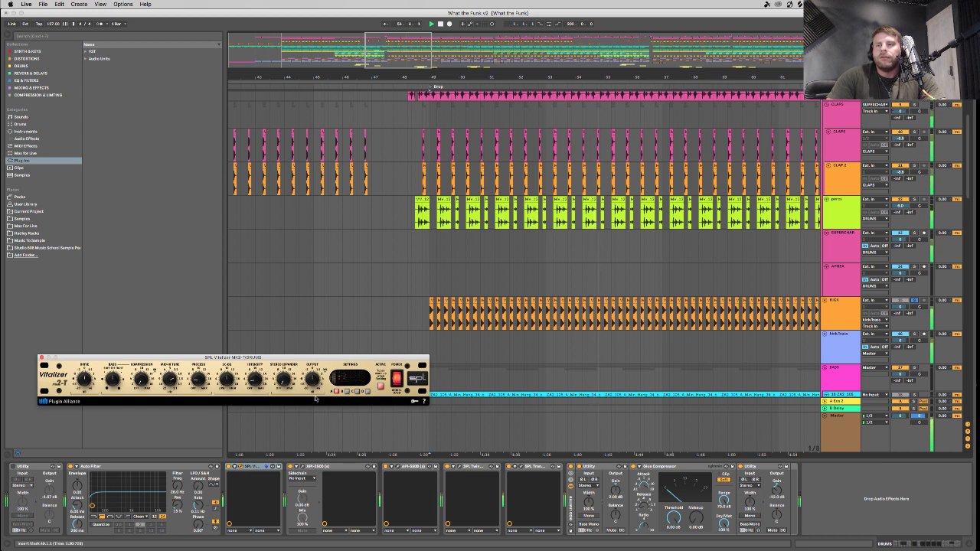
{"action": "left_click", "coordinate": [430, 288]}
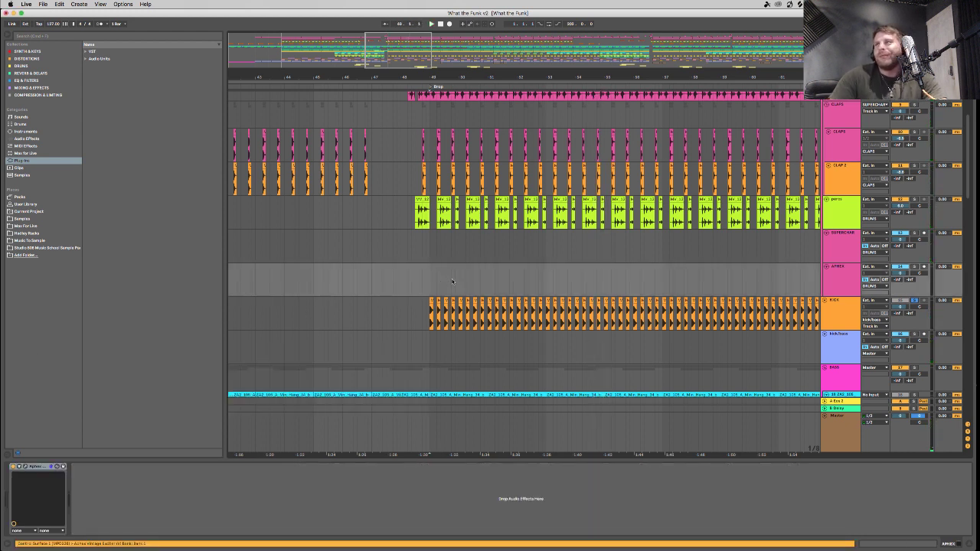
{"action": "key", "text": "space"}
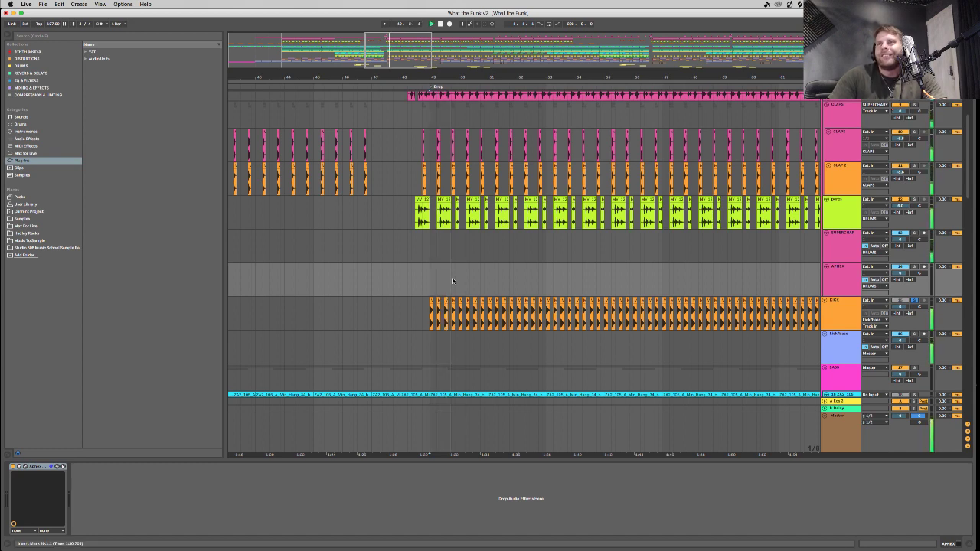
{"action": "scroll", "coordinate": [845, 128], "scroll_direction": "up", "scroll_amount": 5}
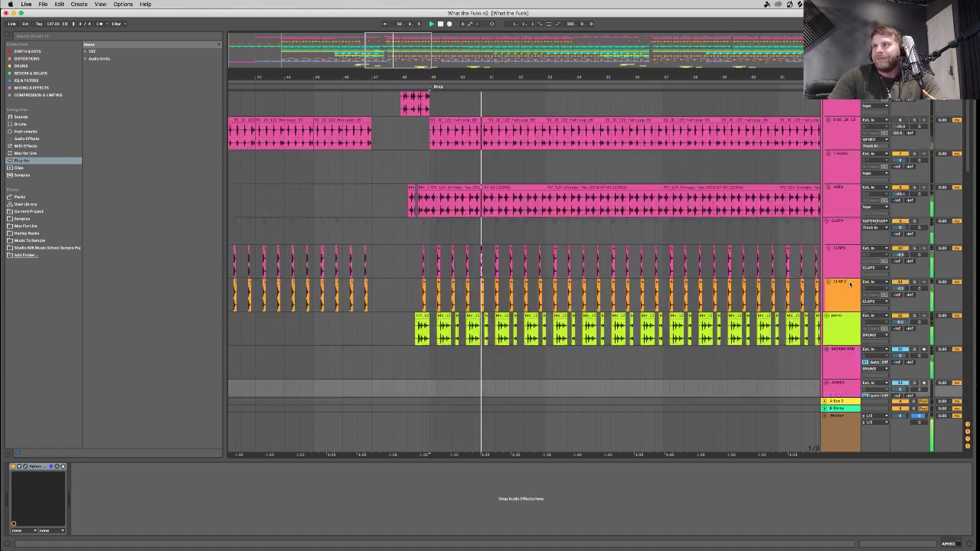
{"action": "left_click", "coordinate": [845, 128]}
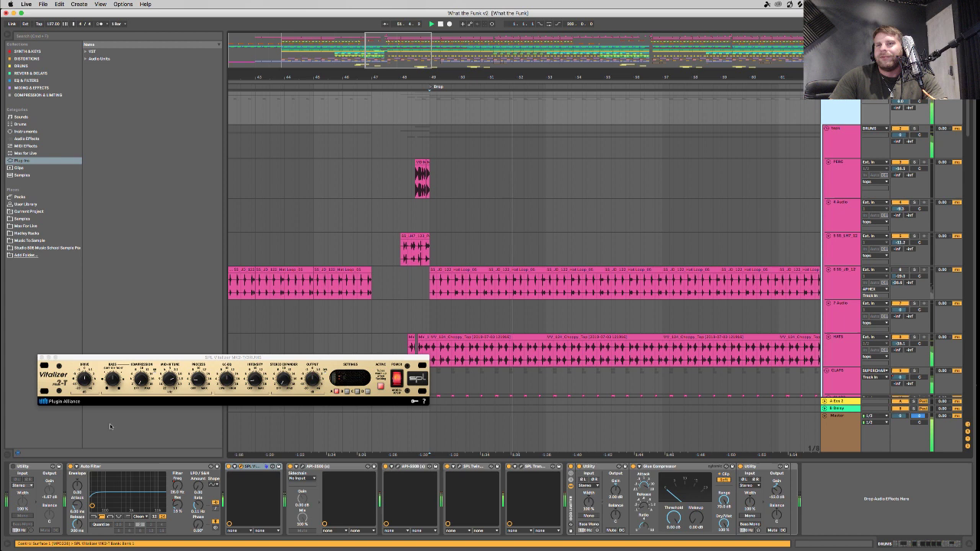
Close the SPL Vitalizer and open the API-2500 compressor, moving its window clear of the arrangement clips.
{"action": "left_click_drag", "start_coordinate": [124, 355], "coordinate": [127, 309]}
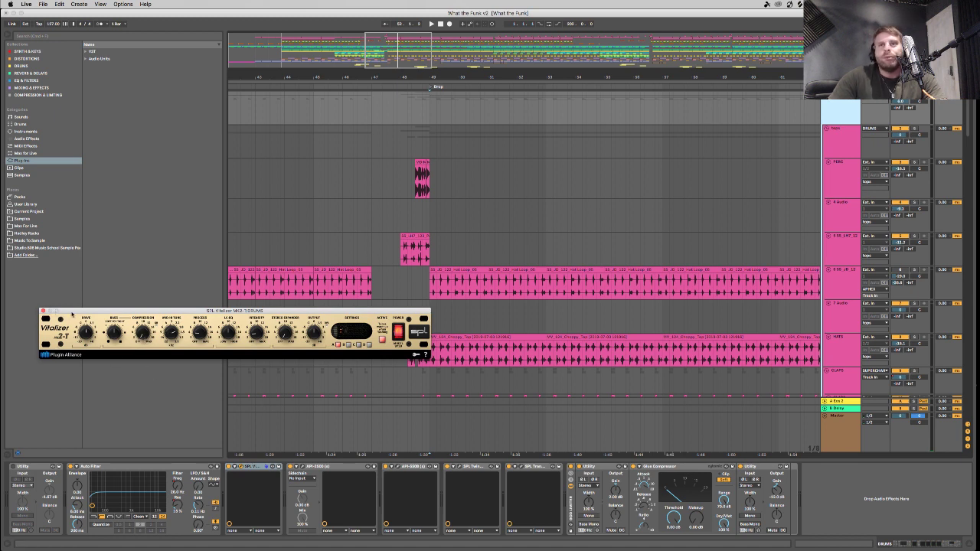
{"action": "left_click", "coordinate": [43, 310]}
{"action": "left_click", "coordinate": [303, 466]}
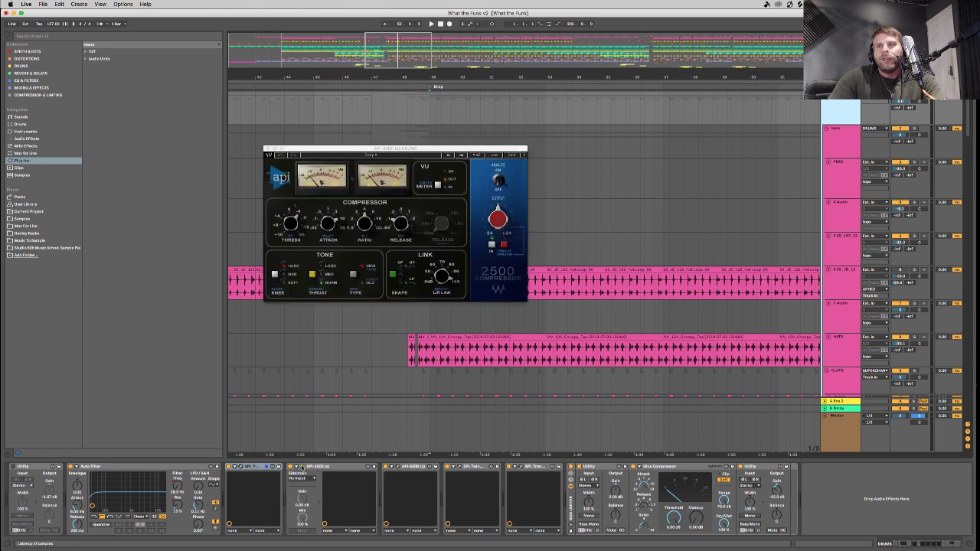
{"action": "left_click_drag", "start_coordinate": [332, 149], "coordinate": [120, 214]}
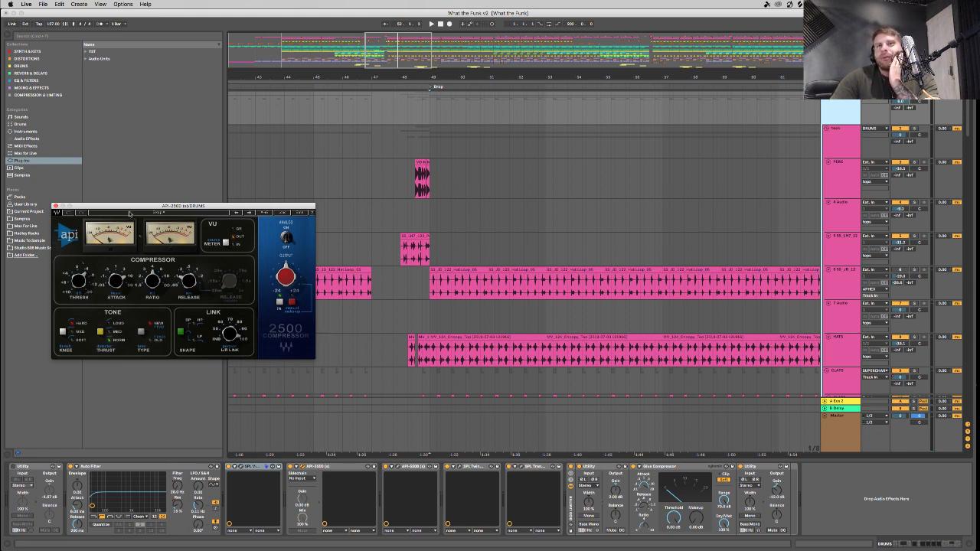
{"action": "left_click_drag", "start_coordinate": [132, 208], "coordinate": [117, 224]}
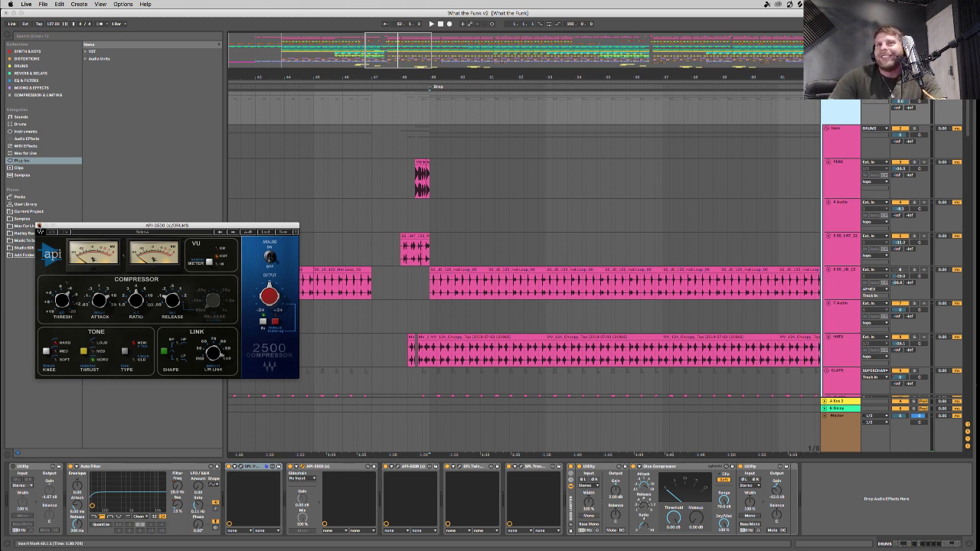
Close the API-2500 compressor and look over the API-550B equalizer's band settings on the DRUMS group.
{"action": "left_click", "coordinate": [38, 226]}
{"action": "left_click", "coordinate": [399, 467]}
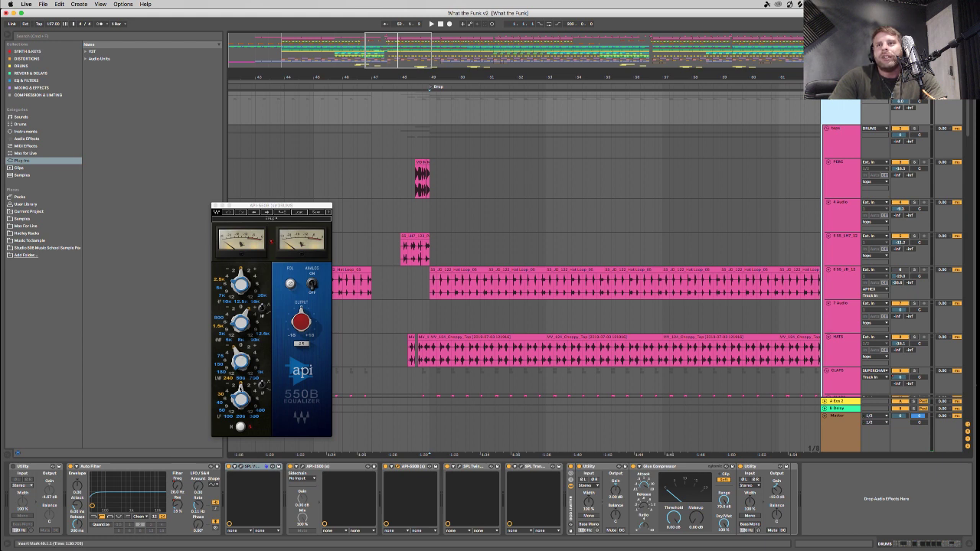
{"action": "mouse_move", "coordinate": [236, 352]}
{"action": "left_click", "coordinate": [215, 206]}
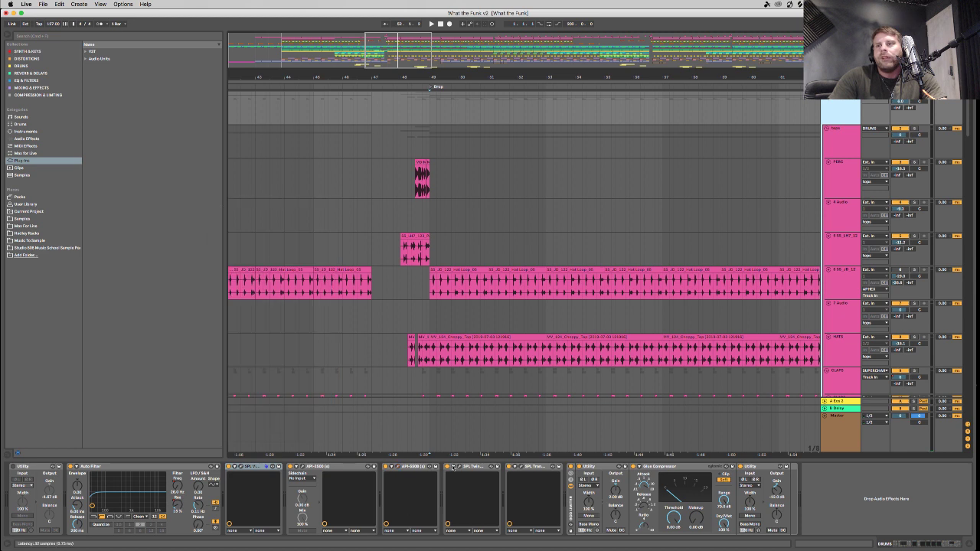
Look over the SPL TwinTube Processor, close it and open the SPL Transient Designer on the DRUMS group.
{"action": "left_click", "coordinate": [460, 468]}
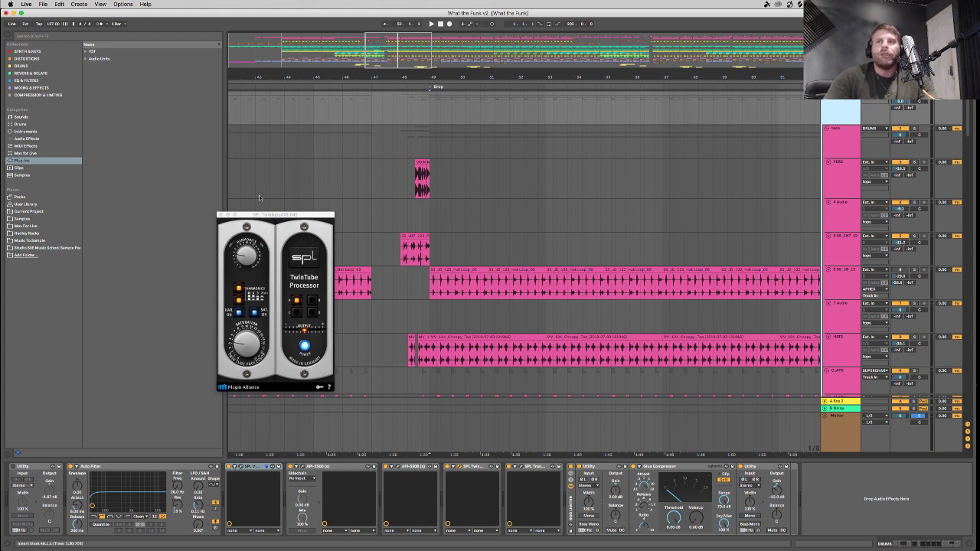
{"action": "left_click", "coordinate": [332, 511]}
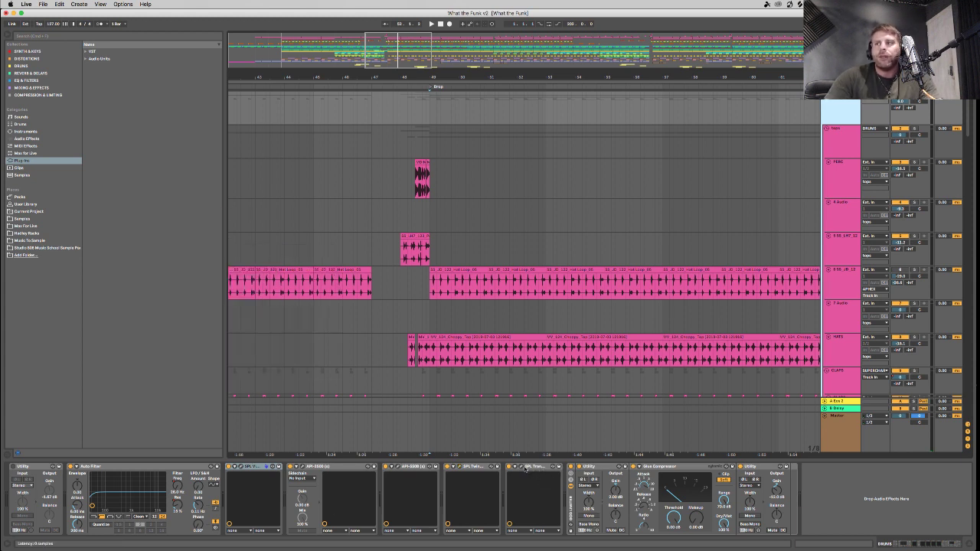
{"action": "left_click", "coordinate": [522, 467]}
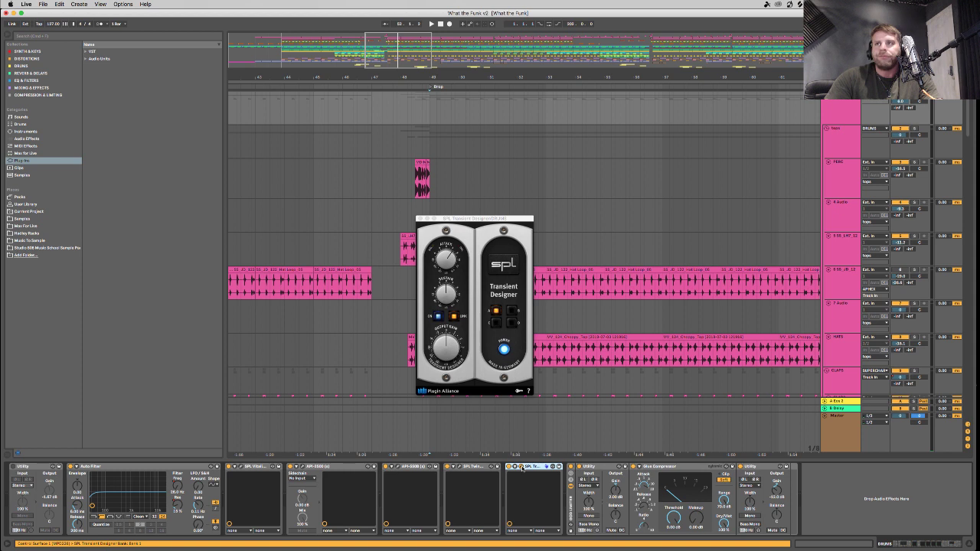
Search the plug-in browser for "kilo".
{"action": "scroll", "coordinate": [411, 245], "scroll_direction": "down", "scroll_amount": 1}
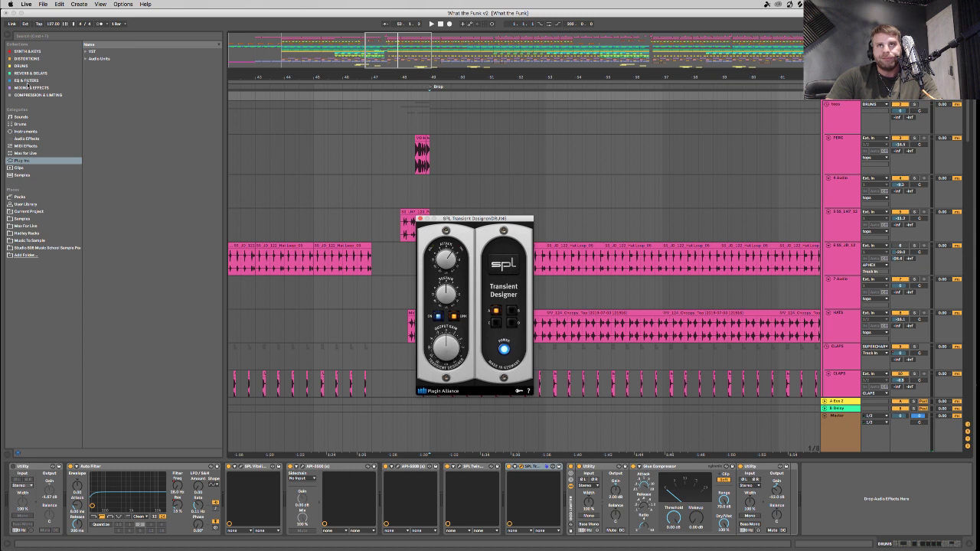
{"action": "left_click", "coordinate": [49, 36]}
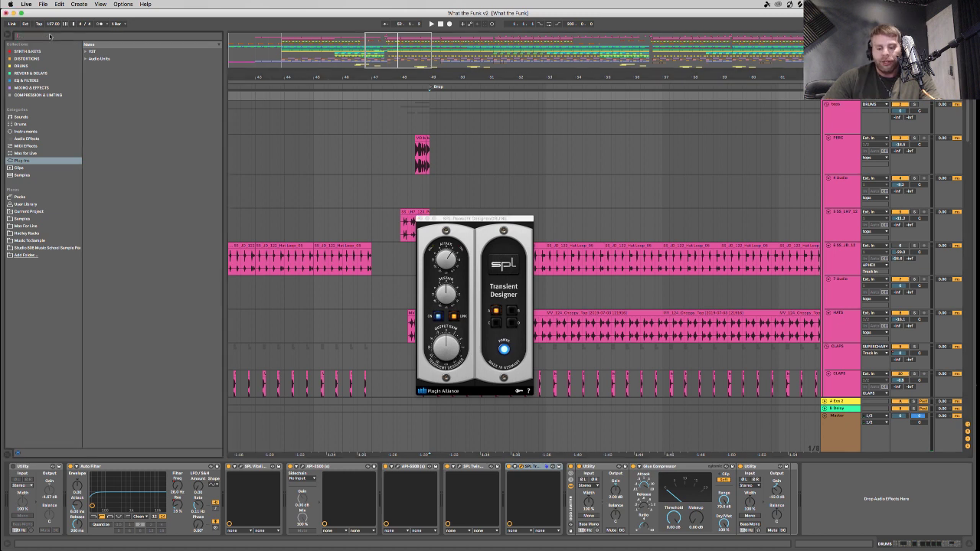
{"action": "type", "text": "kiloh"}
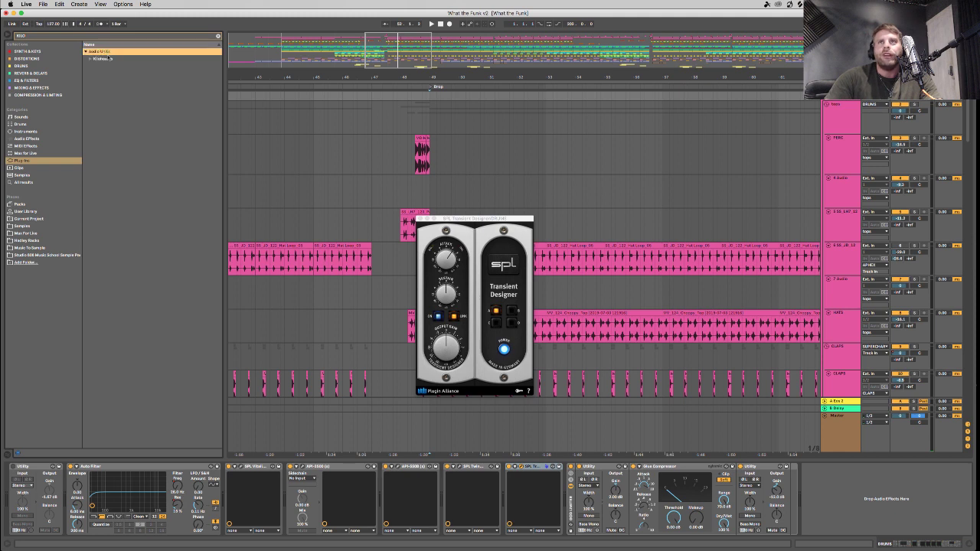
Look through the Kilohearts plug-in list and go over the Utility, Glue Compressor and second Utility ending the DRUMS chain.
{"action": "left_click", "coordinate": [110, 59]}
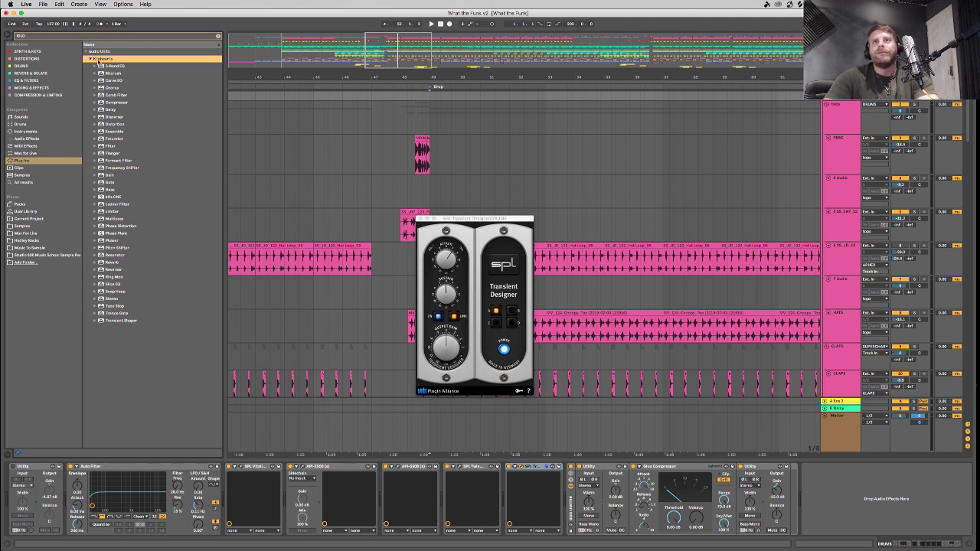
{"action": "left_click", "coordinate": [91, 59]}
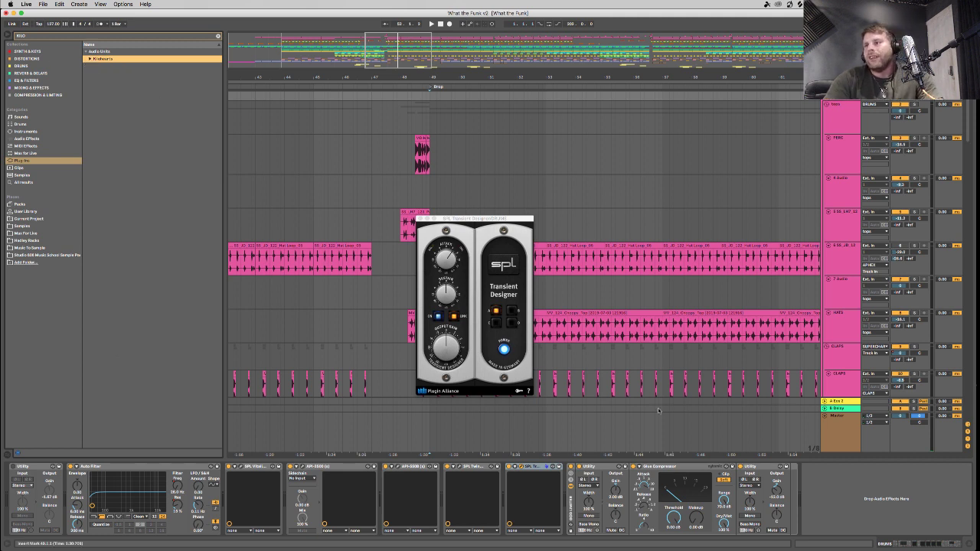
{"action": "left_click", "coordinate": [597, 466]}
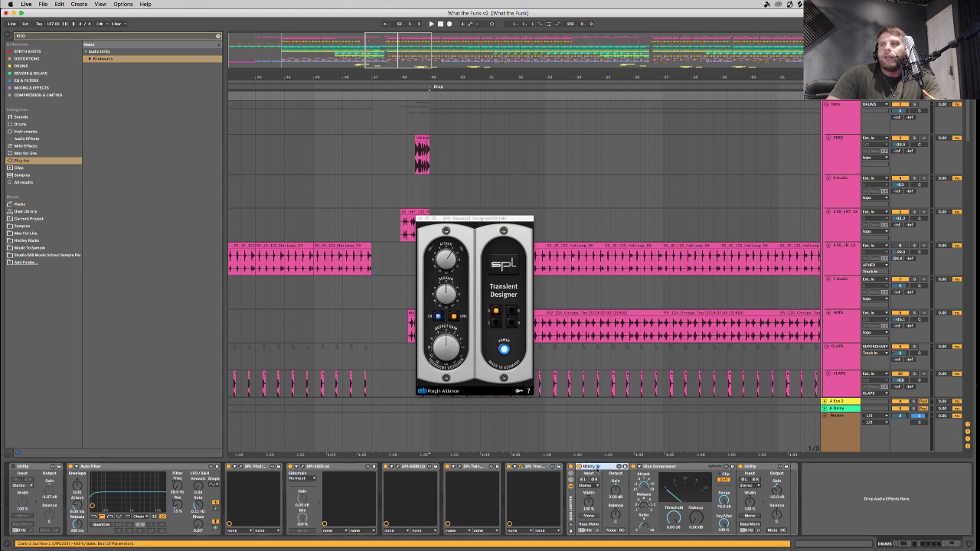
{"action": "left_click", "coordinate": [680, 467]}
{"action": "left_click", "coordinate": [759, 466]}
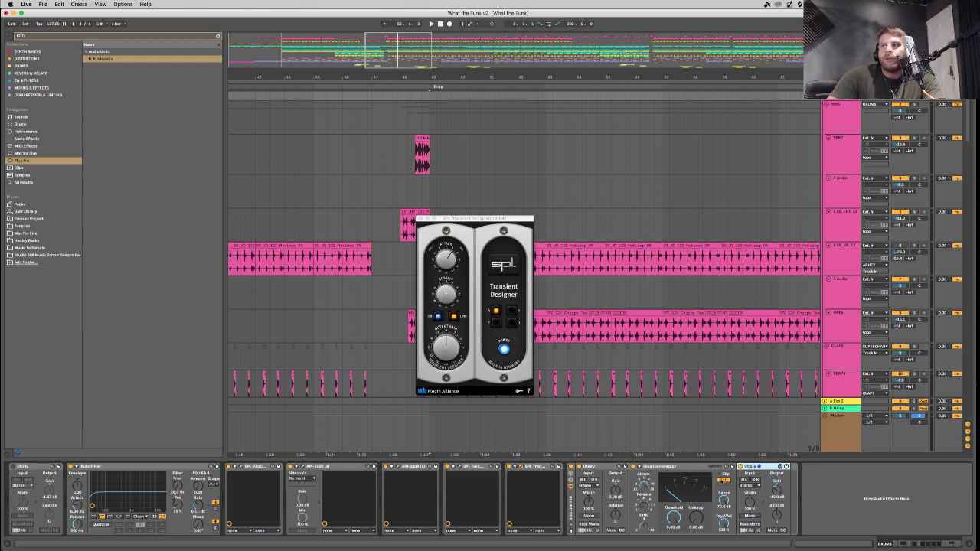
Play the drop in Session View and compare the DRUMS and KICK channel levels, resetting the DRUMS volume to 0 dB.
{"action": "key", "text": "Tab"}
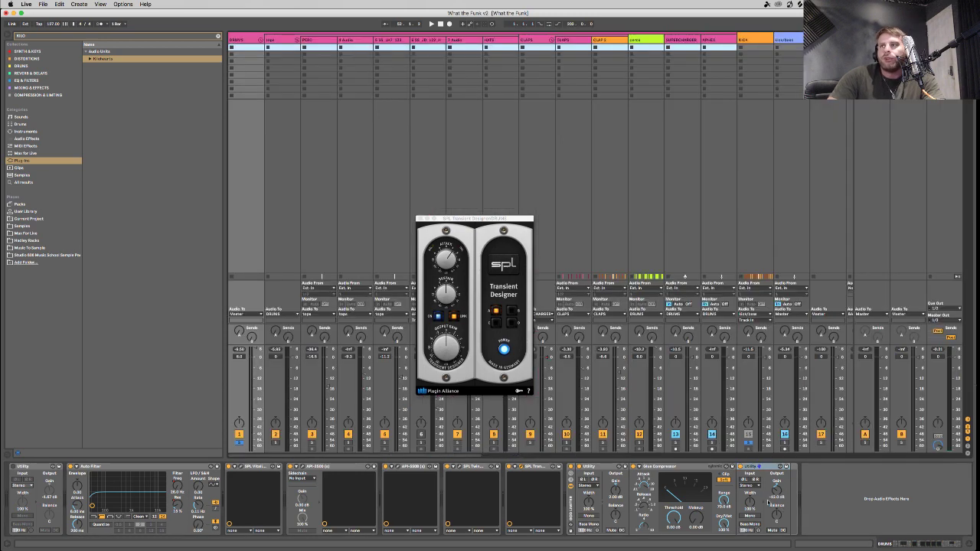
{"action": "key", "text": "space"}
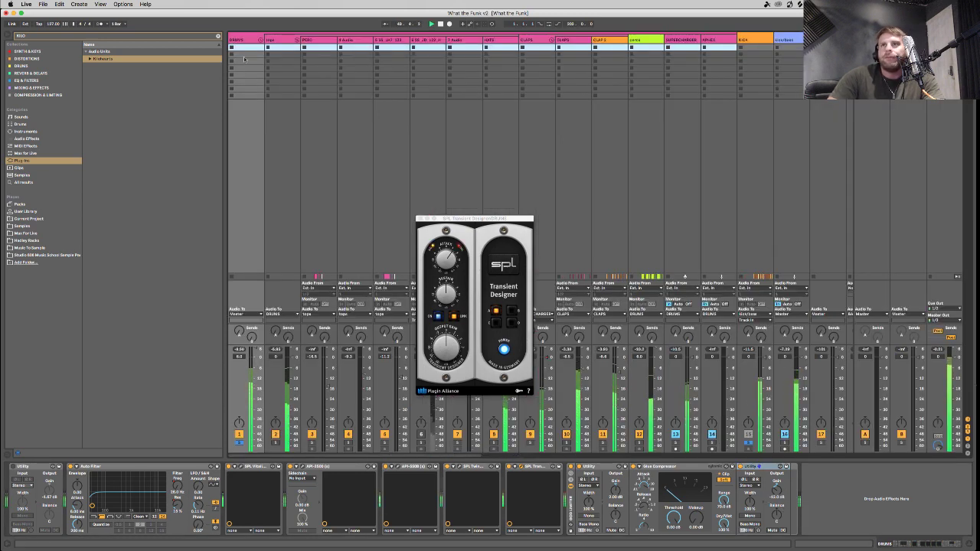
{"action": "left_click", "coordinate": [245, 59]}
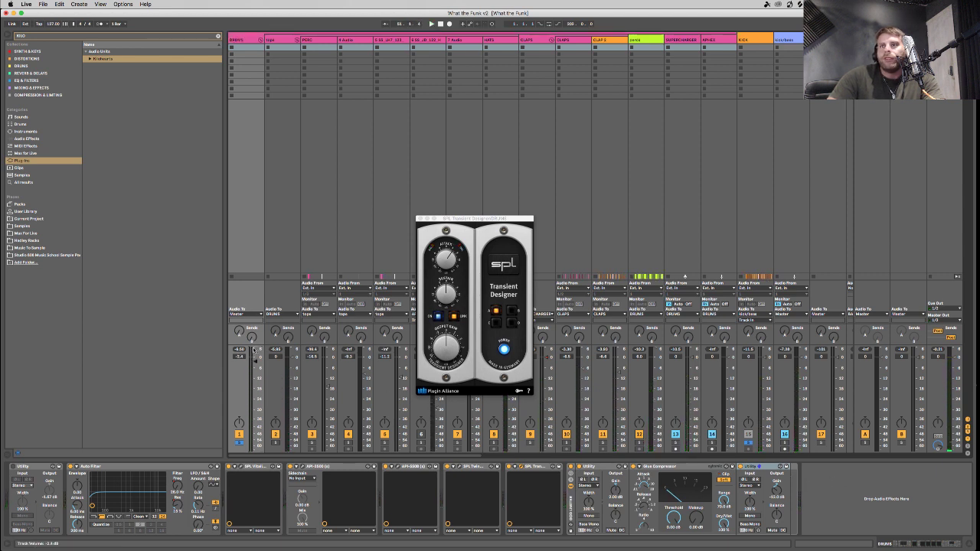
{"action": "key", "text": "Delete"}
{"action": "key", "text": "space"}
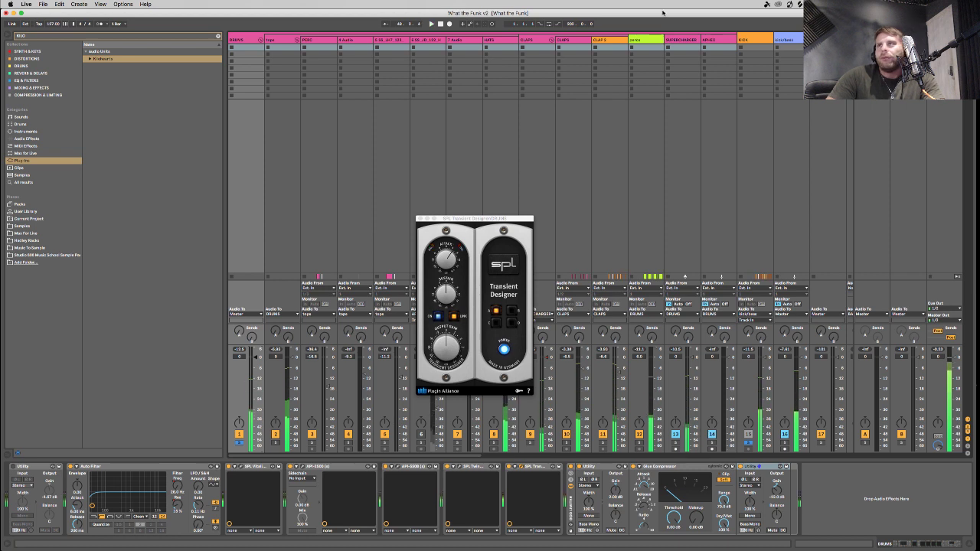
{"action": "left_click", "coordinate": [768, 353]}
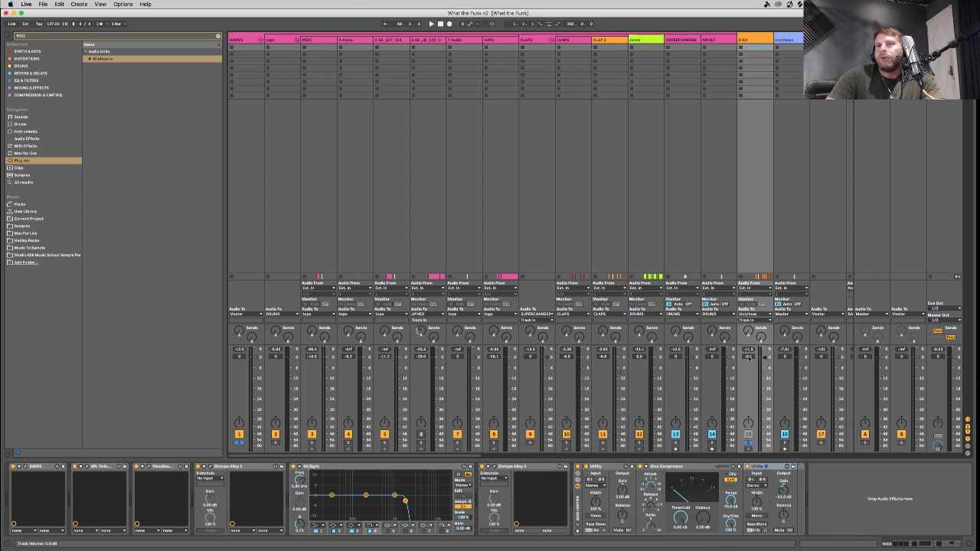
{"action": "left_click", "coordinate": [253, 295]}
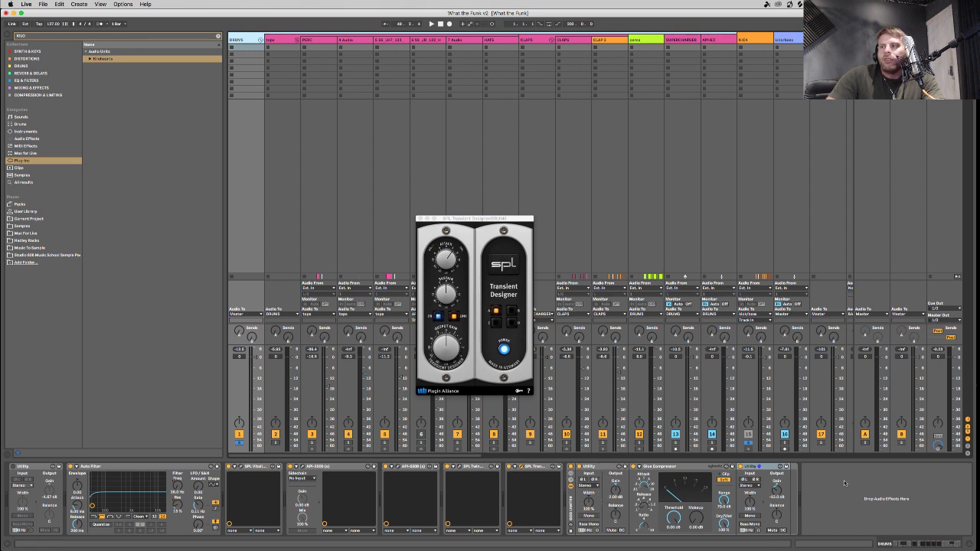
Examine the limiter rack on DRUMS device by device, from Utility through Glue Compressor and its soft clip to the second Utility.
{"action": "left_click", "coordinate": [586, 467]}
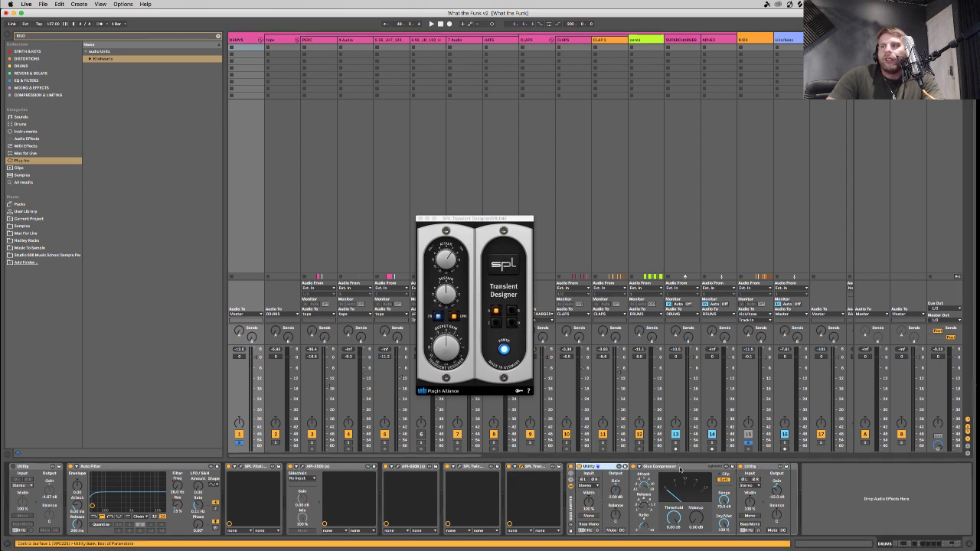
{"action": "left_click", "coordinate": [680, 468]}
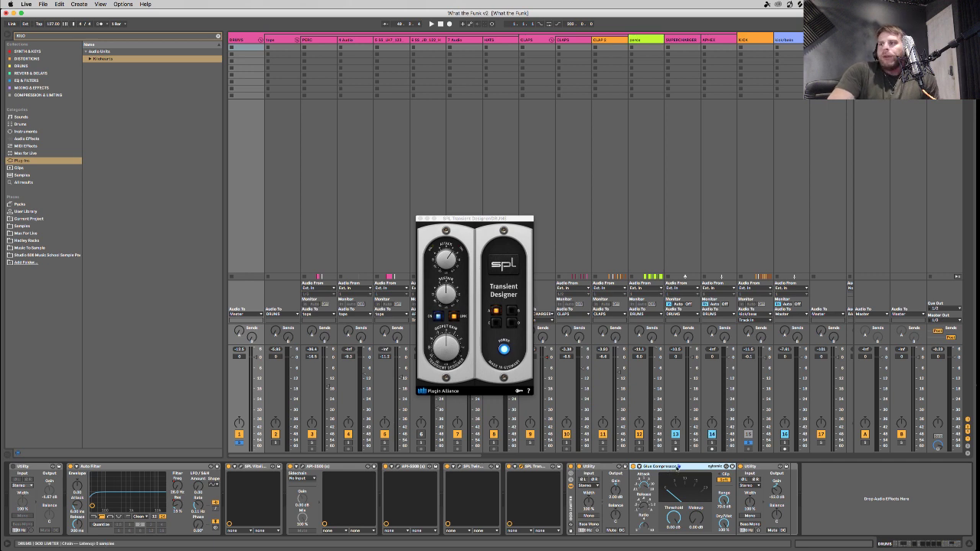
{"action": "left_click", "coordinate": [760, 465]}
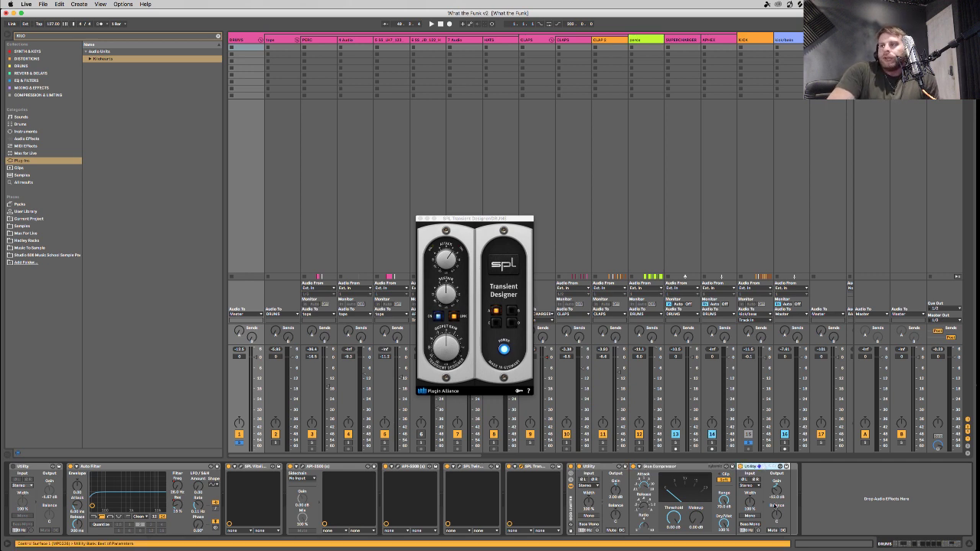
{"action": "left_click", "coordinate": [567, 509], "text": "shift"}
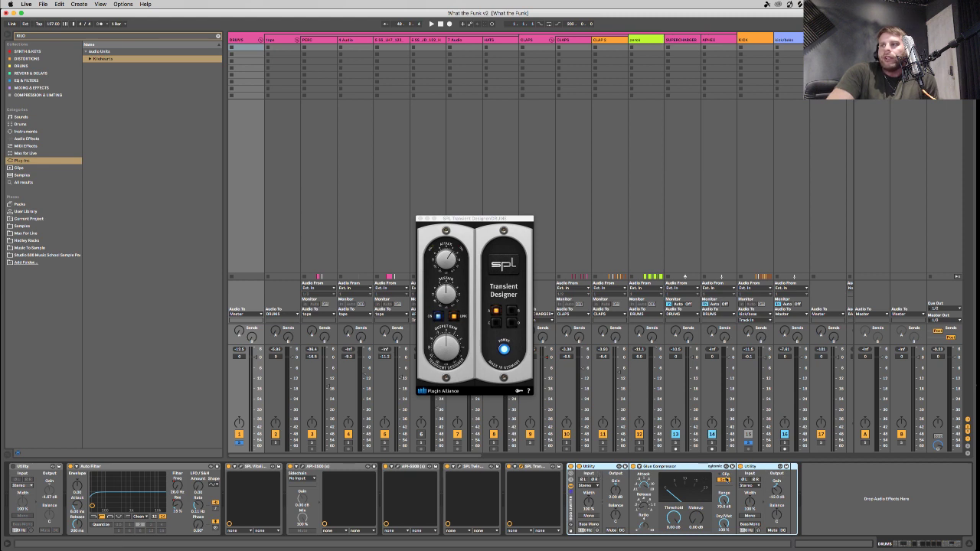
{"action": "left_click", "coordinate": [722, 479]}
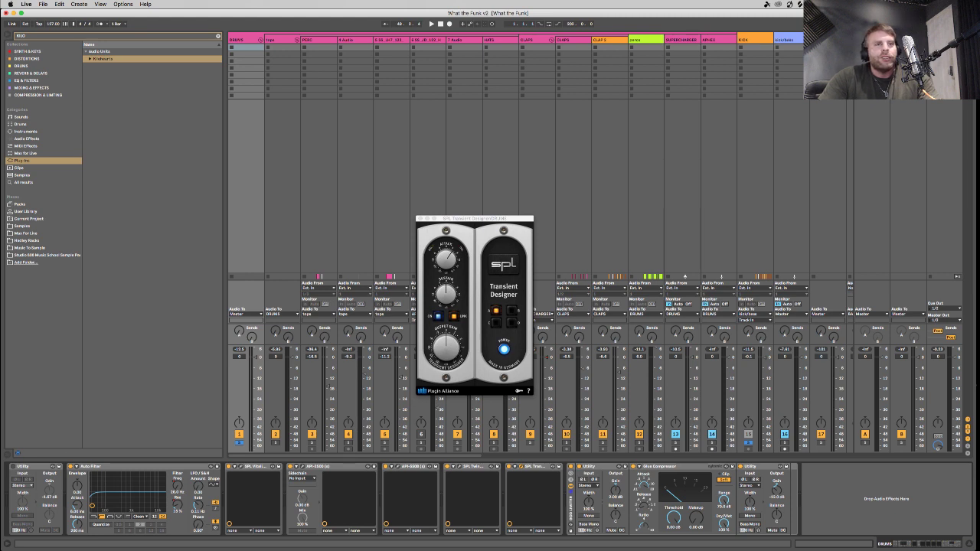
Close the SPL Transient Designer and clear the plug-in browser search.
{"action": "left_click", "coordinate": [420, 220]}
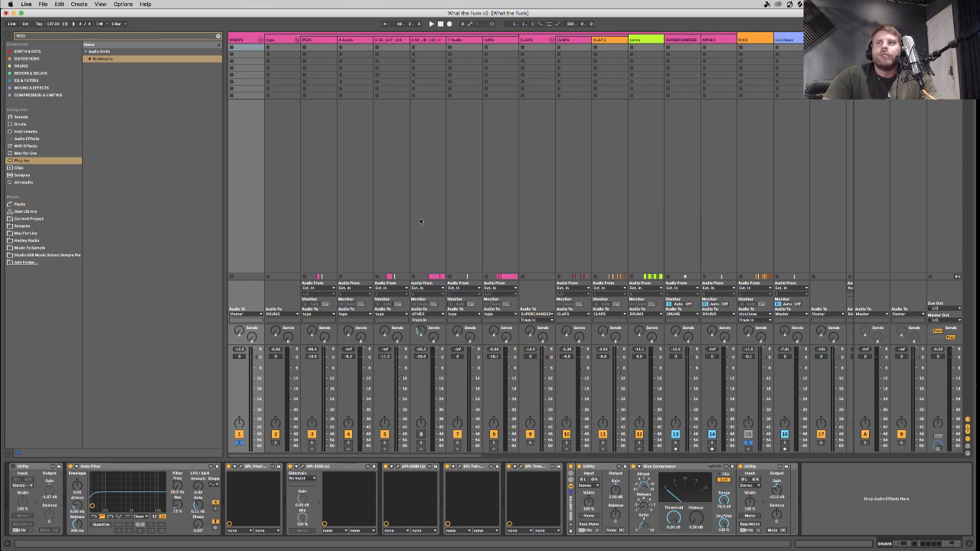
{"action": "left_click", "coordinate": [218, 36]}
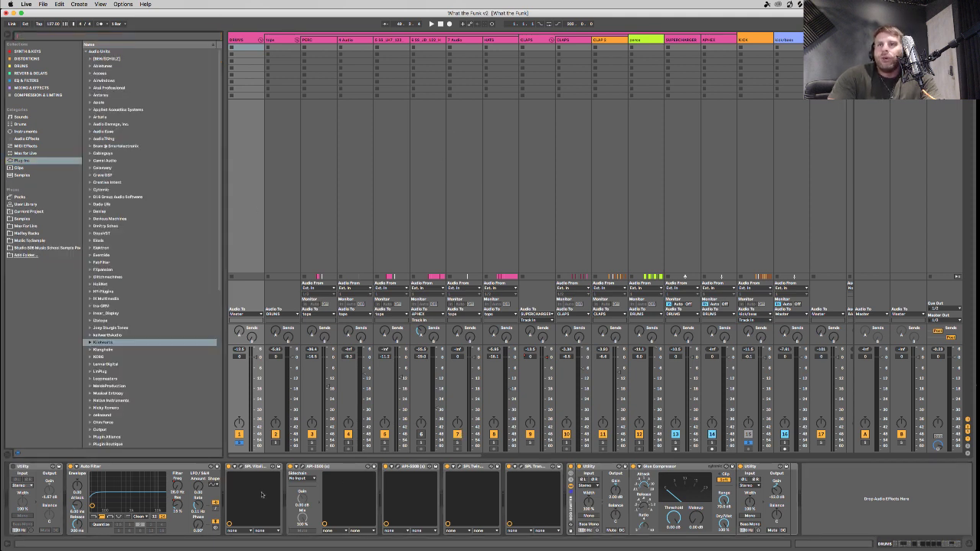
Unsolo the DRUMS group and look across the bass and vocal channels in the mixer.
{"action": "left_click", "coordinate": [260, 36]}
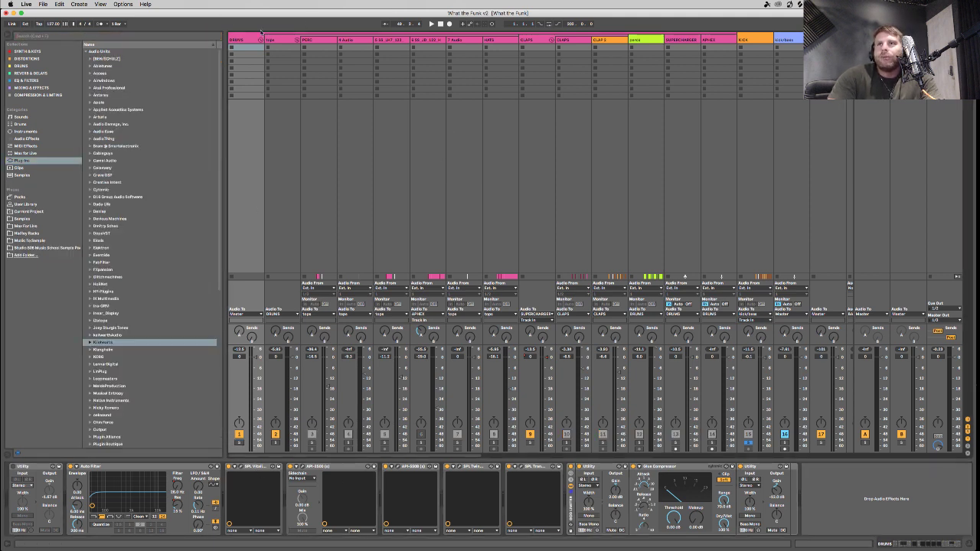
{"action": "left_click", "coordinate": [246, 36]}
{"action": "scroll", "coordinate": [674, 189], "scroll_direction": "right", "scroll_amount": 5}
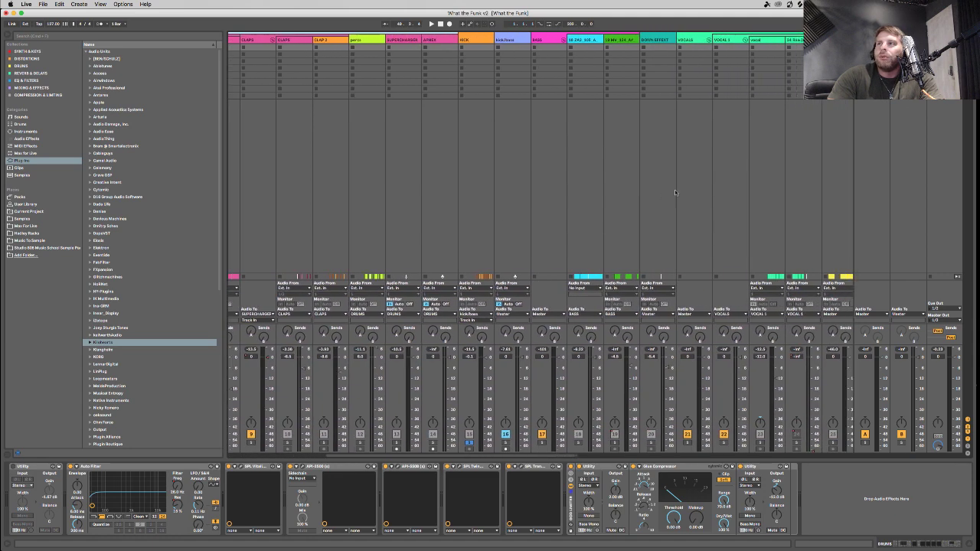
{"action": "scroll", "coordinate": [647, 188], "scroll_direction": "left", "scroll_amount": 5}
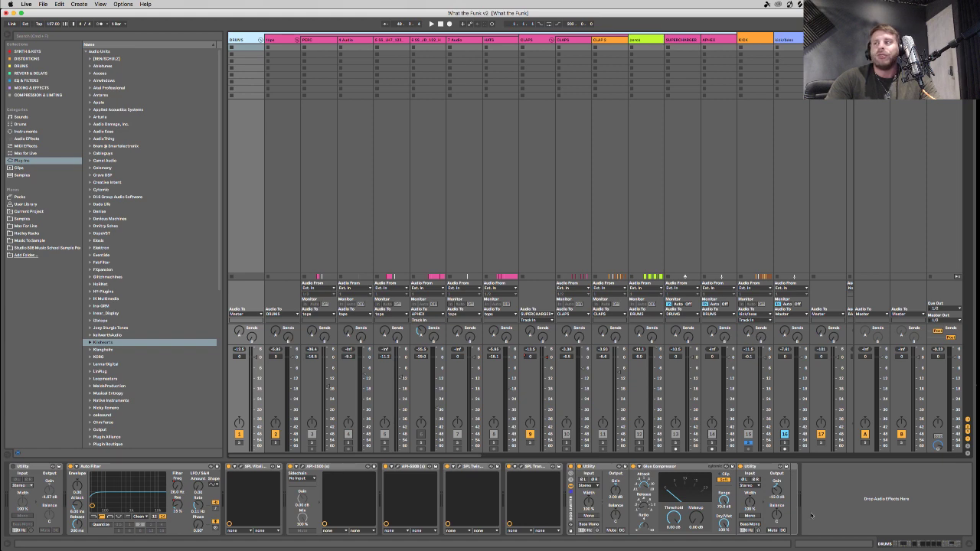
Return to the arrangement and look over the device chains of KICK, kick/bass, the BASS group and its two bass tracks.
{"action": "key", "text": "Tab"}
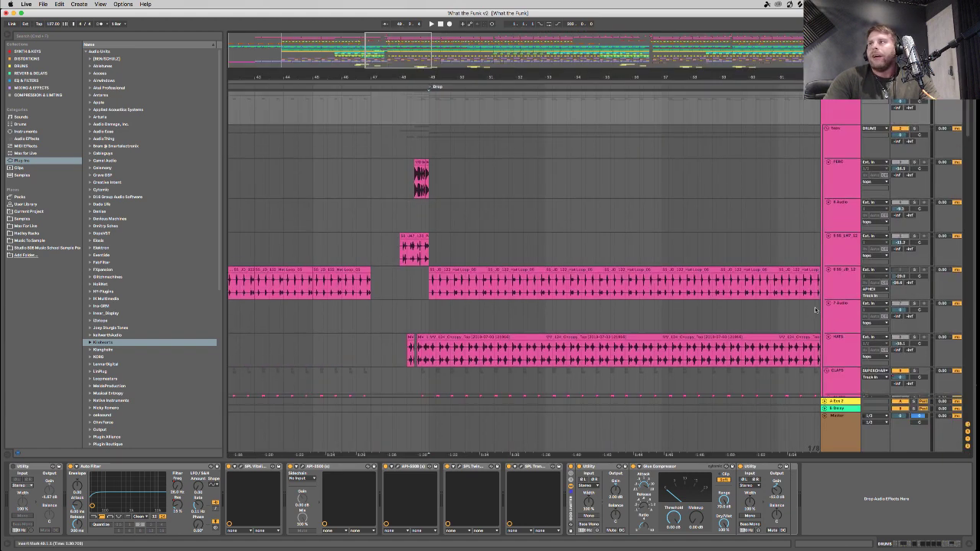
{"action": "scroll", "coordinate": [521, 268], "scroll_direction": "up", "scroll_amount": 1}
{"action": "scroll", "coordinate": [844, 124], "scroll_direction": "up", "scroll_amount": 10}
{"action": "left_click", "coordinate": [844, 124]}
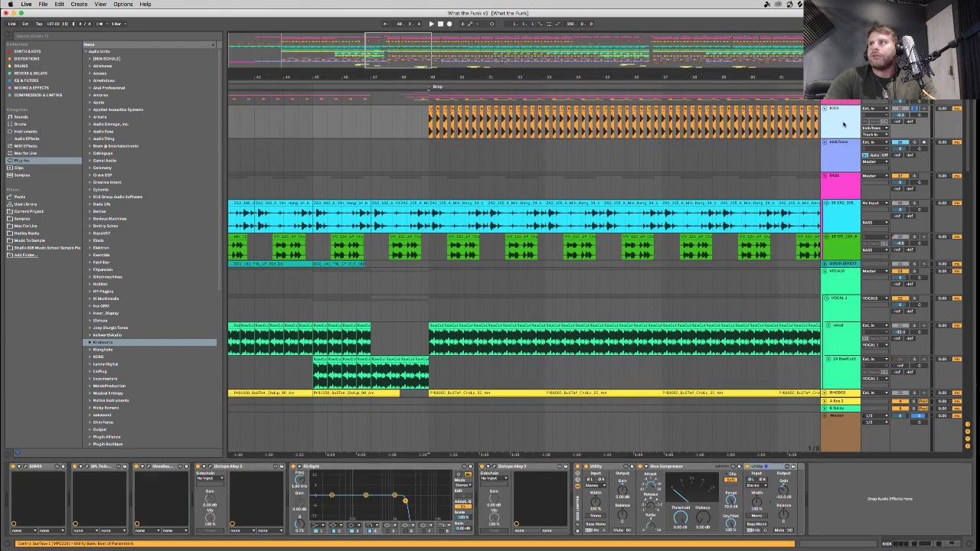
{"action": "left_click", "coordinate": [847, 148]}
{"action": "left_click", "coordinate": [836, 188]}
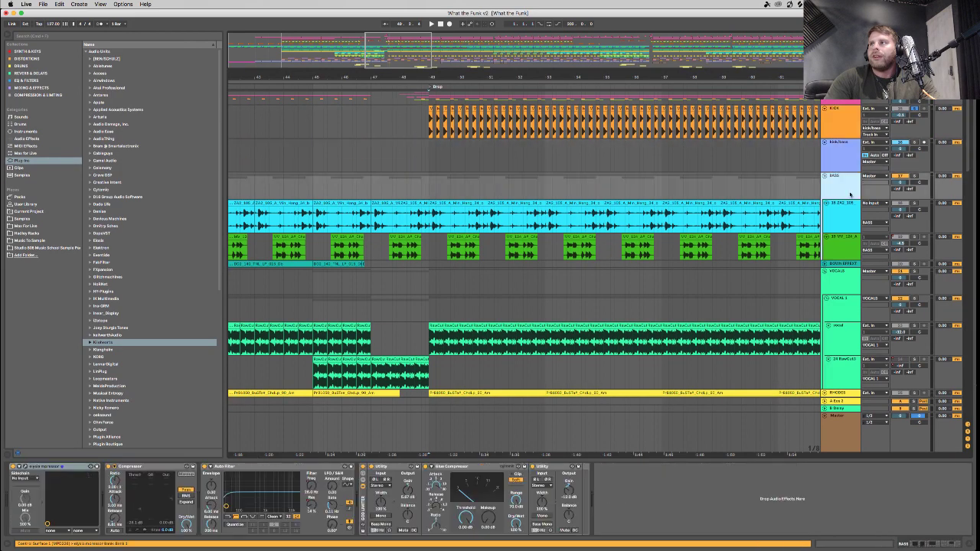
{"action": "left_click", "coordinate": [840, 206]}
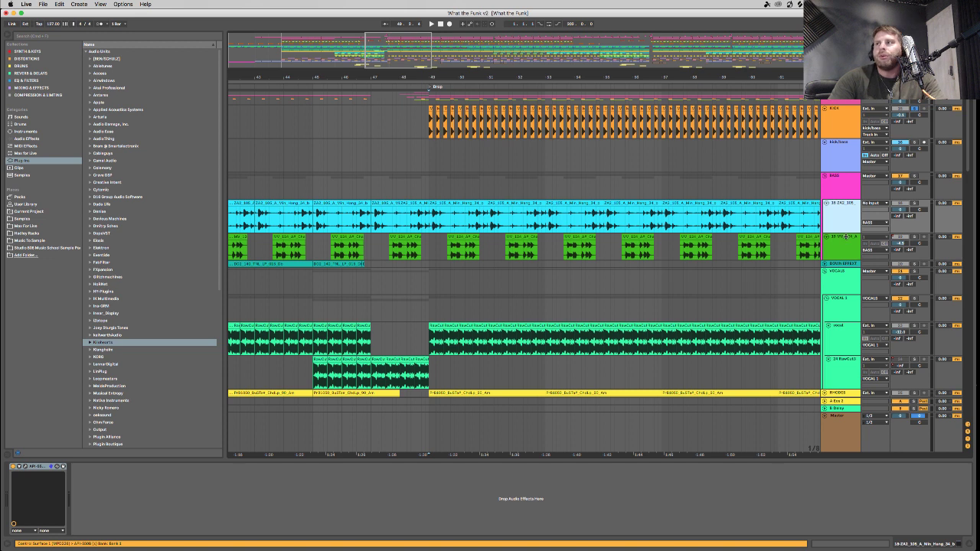
{"action": "left_click", "coordinate": [847, 241]}
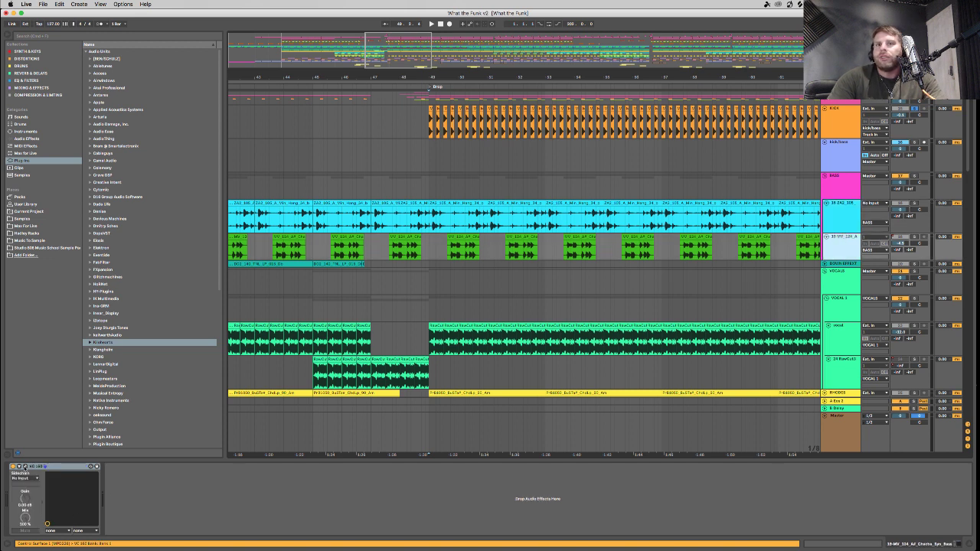
Open the VC 160 compressor on the MV_124 synth bass track and audition the track soloed within the BASS group.
{"action": "left_click", "coordinate": [24, 466]}
{"action": "left_click", "coordinate": [803, 247]}
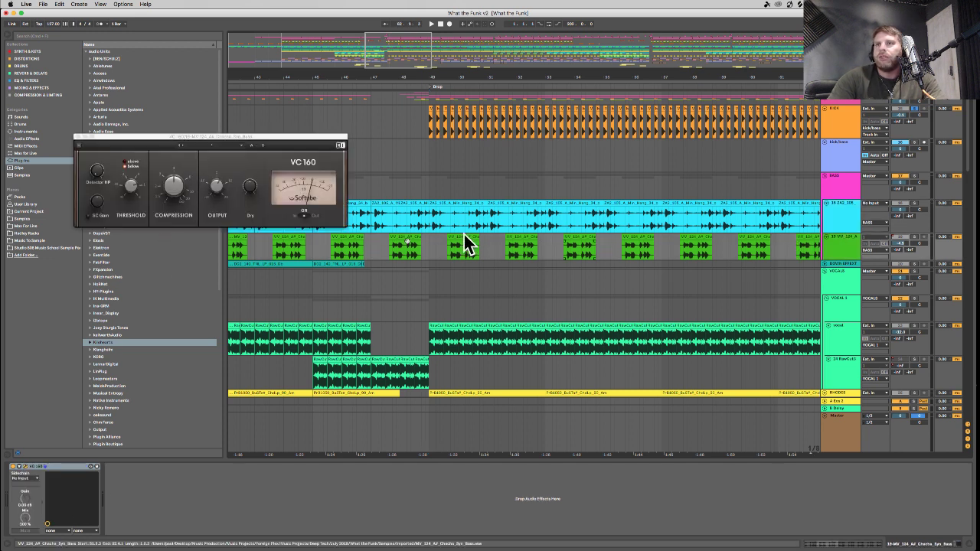
{"action": "key", "text": "space"}
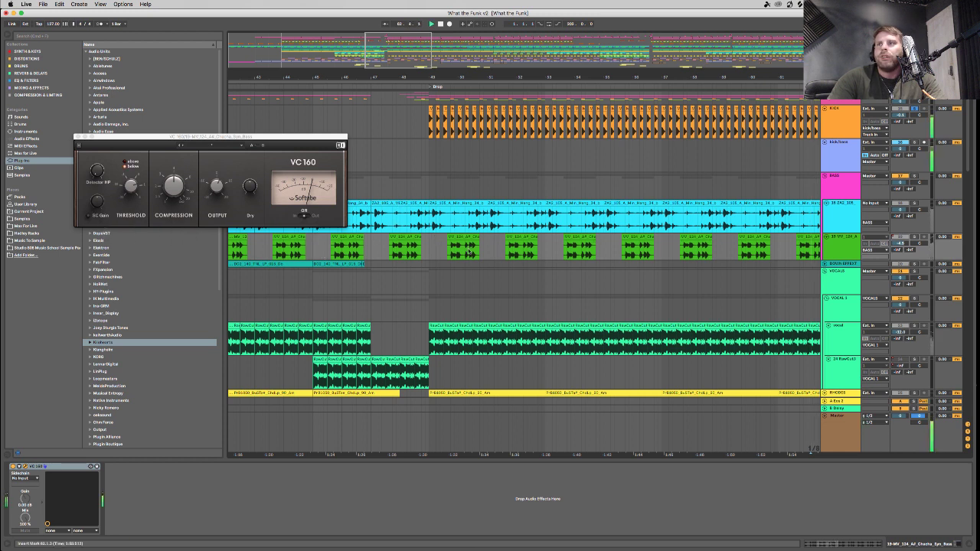
{"action": "left_click", "coordinate": [901, 176]}
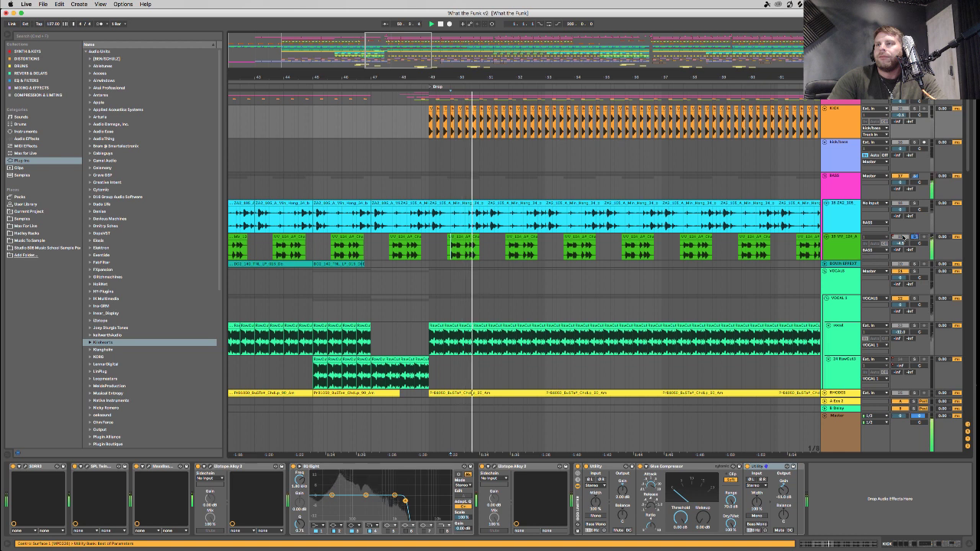
{"action": "left_click", "coordinate": [484, 251]}
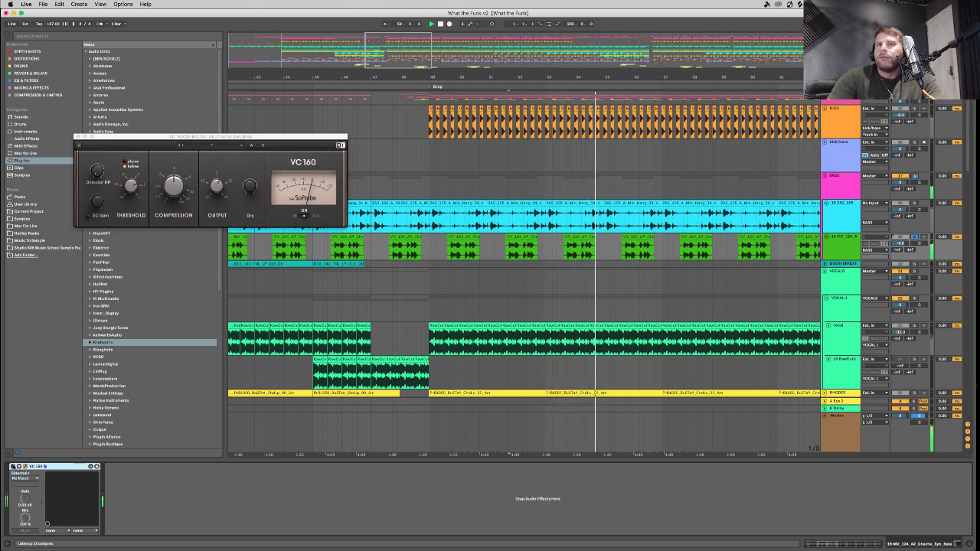
Audition the ZA2_105 bass track in solo, look over its API-550B equalizer and close the plug-in window.
{"action": "left_click", "coordinate": [449, 255]}
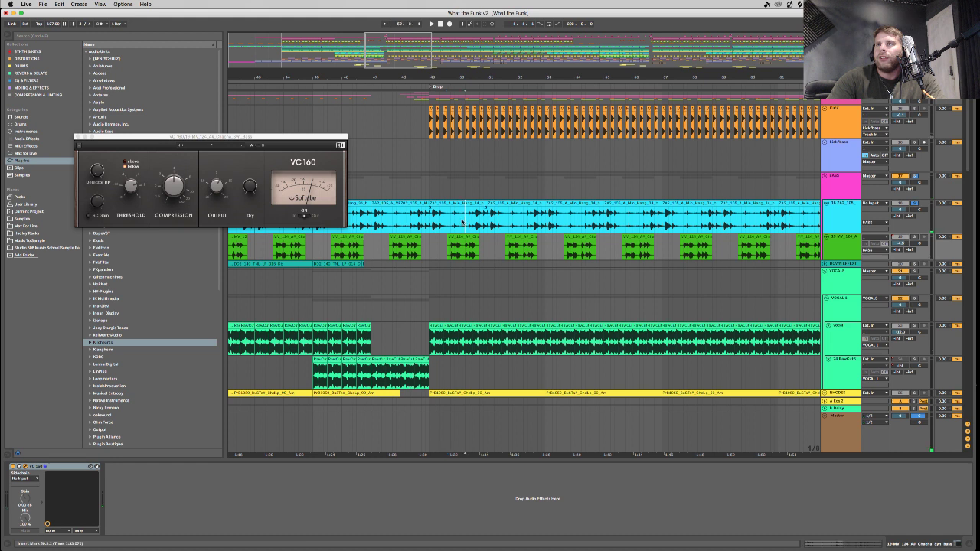
{"action": "left_click", "coordinate": [26, 466]}
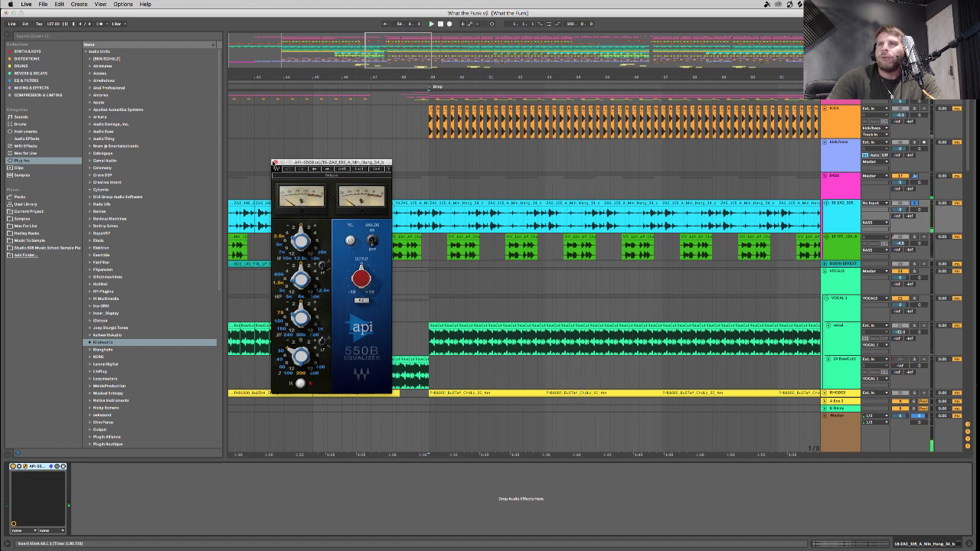
{"action": "left_click", "coordinate": [275, 163]}
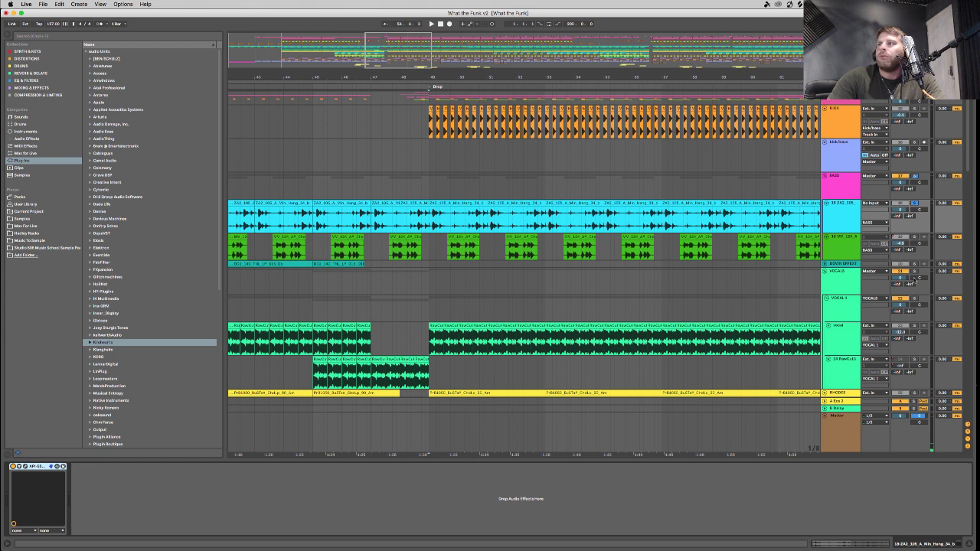
Open the elysia mpressor on the BASS group and audition its effect during playback.
{"action": "left_click", "coordinate": [839, 189]}
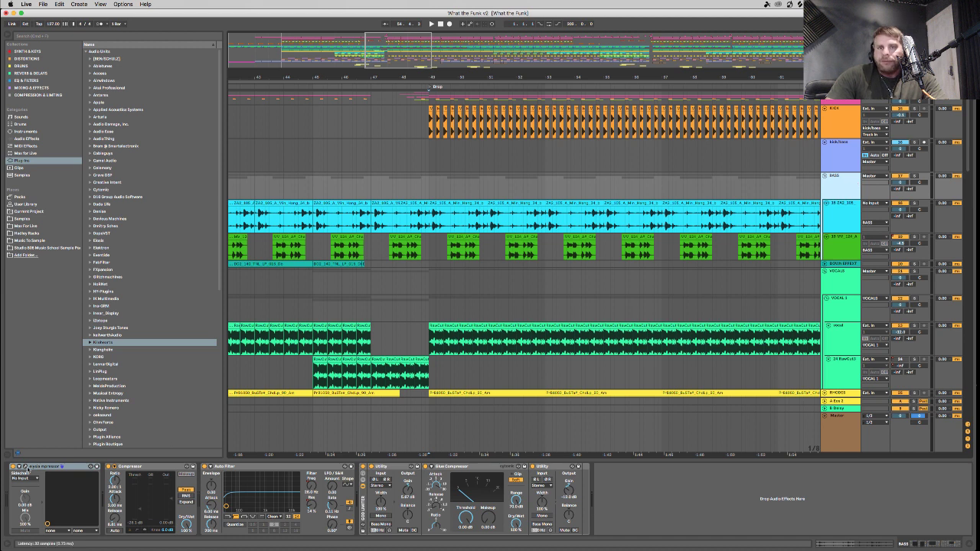
{"action": "left_click", "coordinate": [25, 467]}
{"action": "key", "text": "space"}
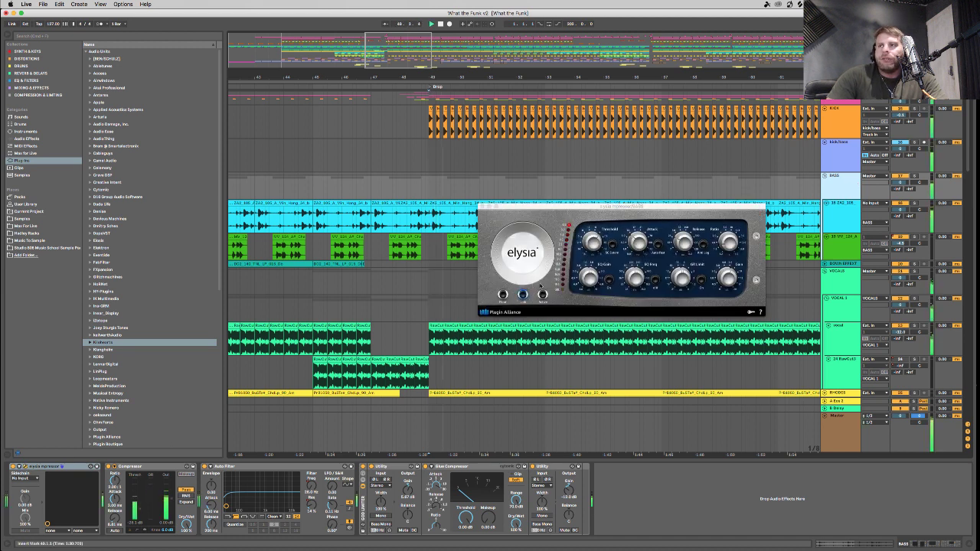
{"action": "left_click", "coordinate": [17, 466]}
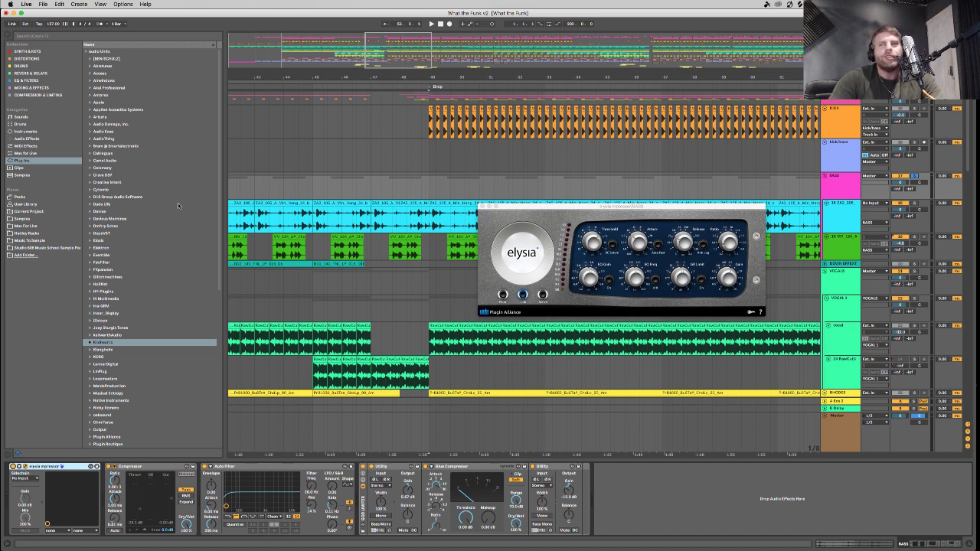
Move the elysia mpressor window aside and audition the BASS group while looking over the Compressor that follows it.
{"action": "left_click_drag", "start_coordinate": [515, 207], "coordinate": [244, 165]}
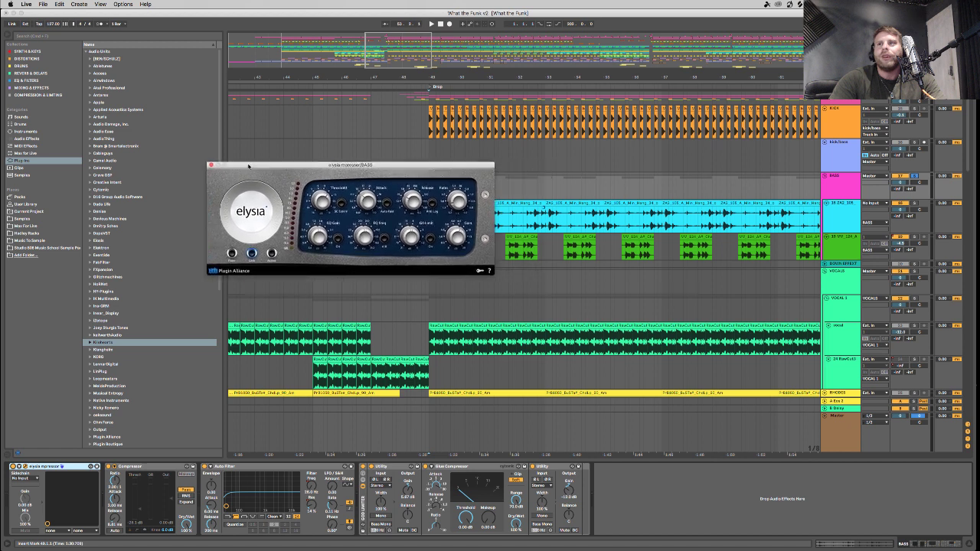
{"action": "key", "text": "space"}
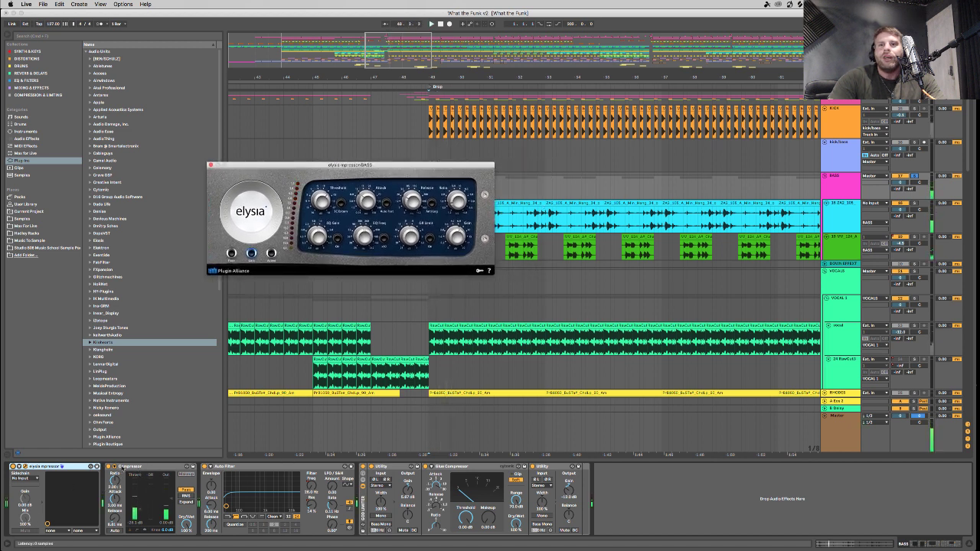
{"action": "left_click", "coordinate": [150, 511]}
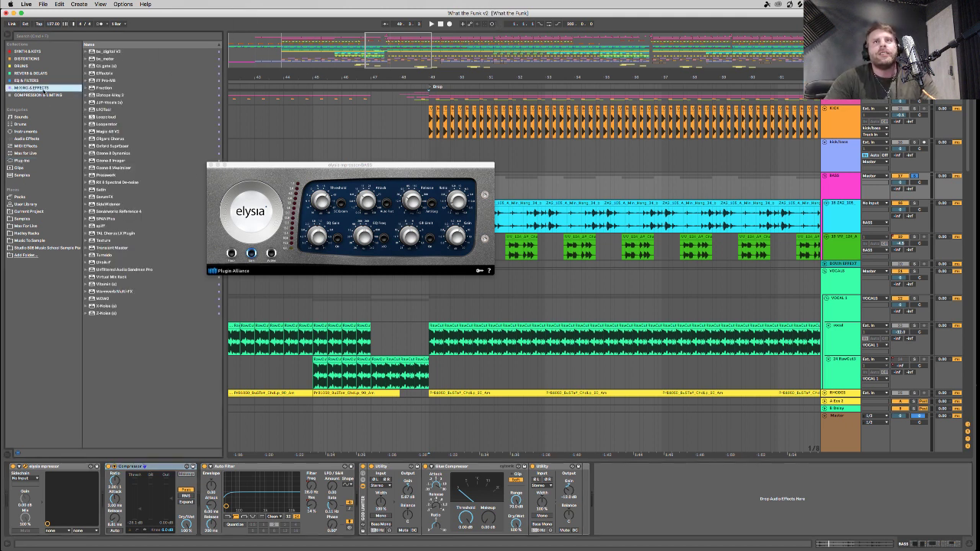
Find the Chain Shaper device in the 2020 sidechain rack folder and add it to the end of the BASS group's chain.
{"action": "left_click", "coordinate": [45, 94]}
{"action": "left_click", "coordinate": [46, 80]}
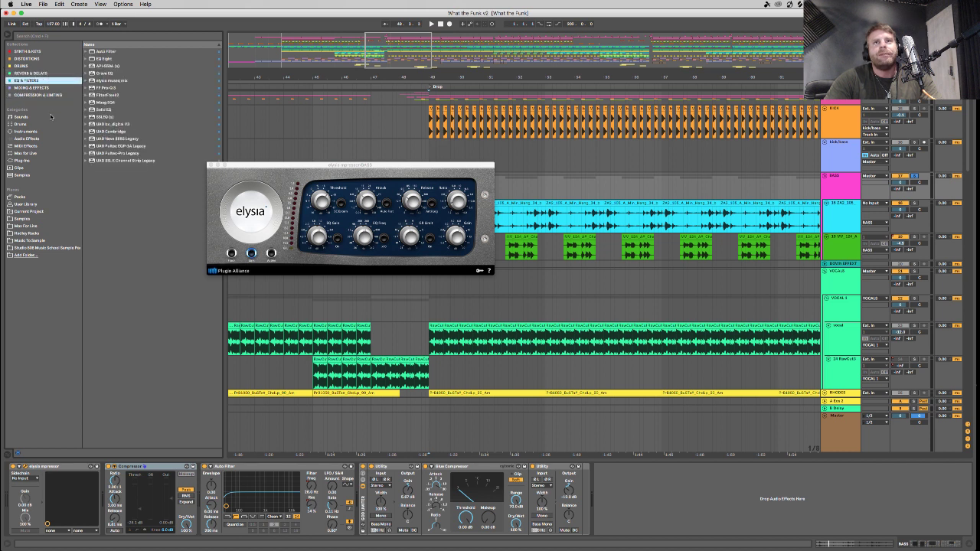
{"action": "left_click", "coordinate": [27, 159]}
{"action": "left_click", "coordinate": [35, 234]}
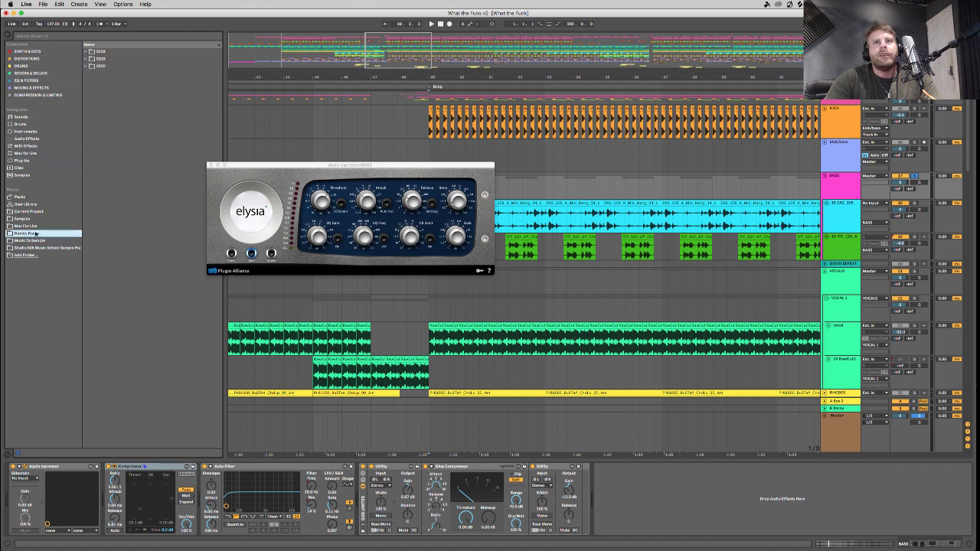
{"action": "left_click", "coordinate": [92, 66]}
{"action": "left_click", "coordinate": [115, 101]}
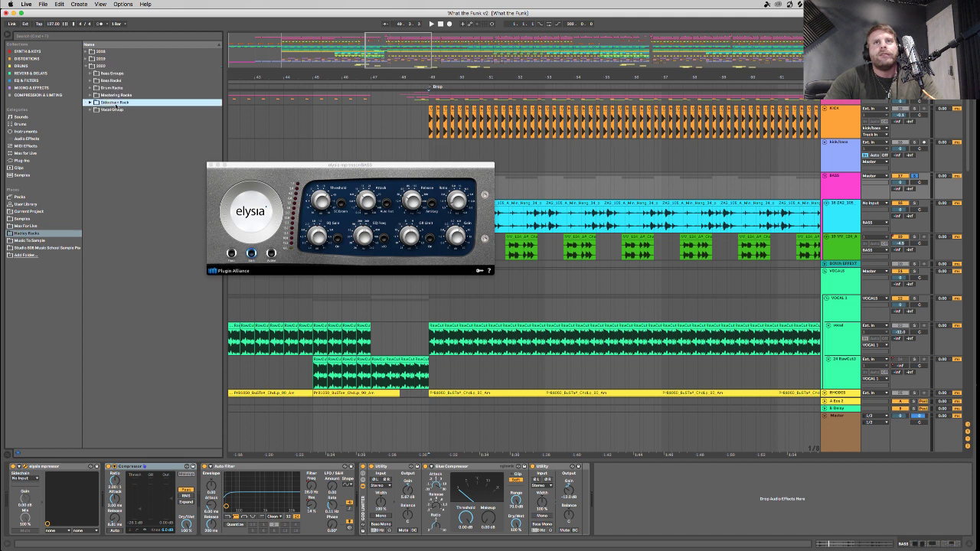
{"action": "left_click", "coordinate": [119, 111]}
{"action": "left_click", "coordinate": [122, 117]}
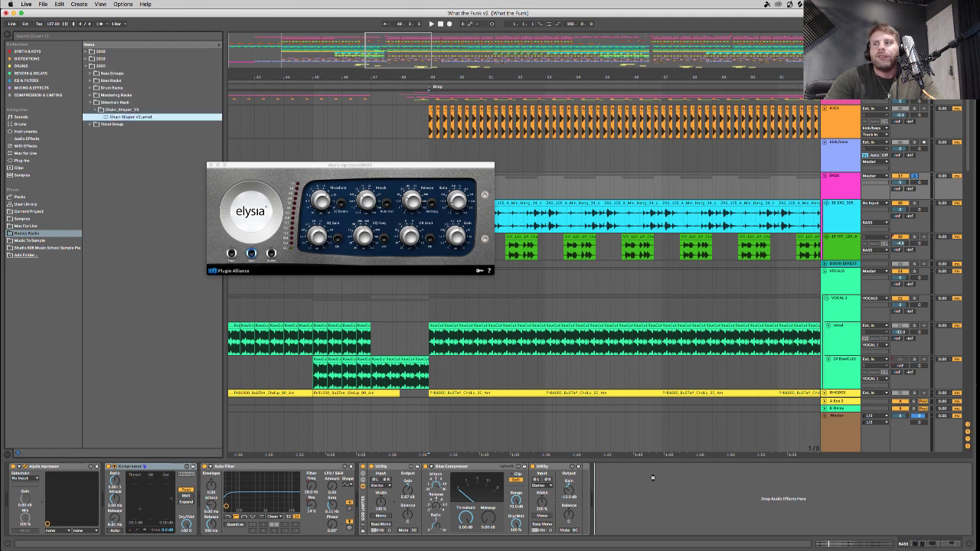
{"action": "left_click_drag", "start_coordinate": [650, 474], "coordinate": [650, 473]}
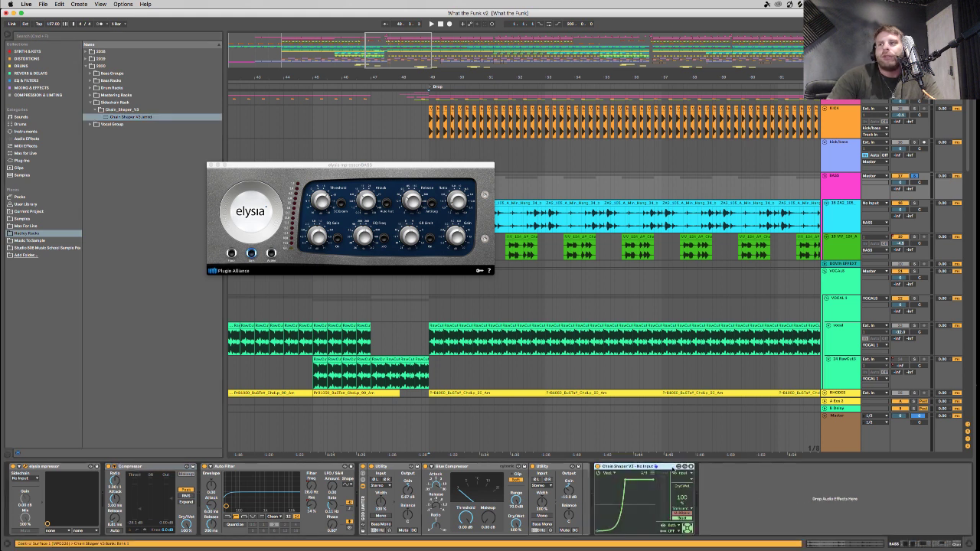
Try the Chain Shaper during playback with KICK as its sidechain source, and delete the device from the BASS group.
{"action": "left_click", "coordinate": [681, 474]}
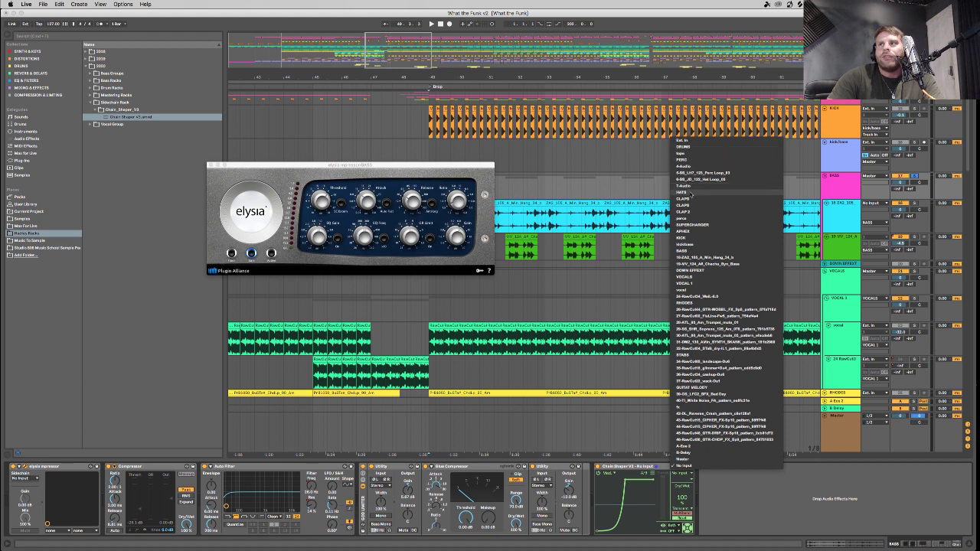
{"action": "left_click", "coordinate": [687, 238]}
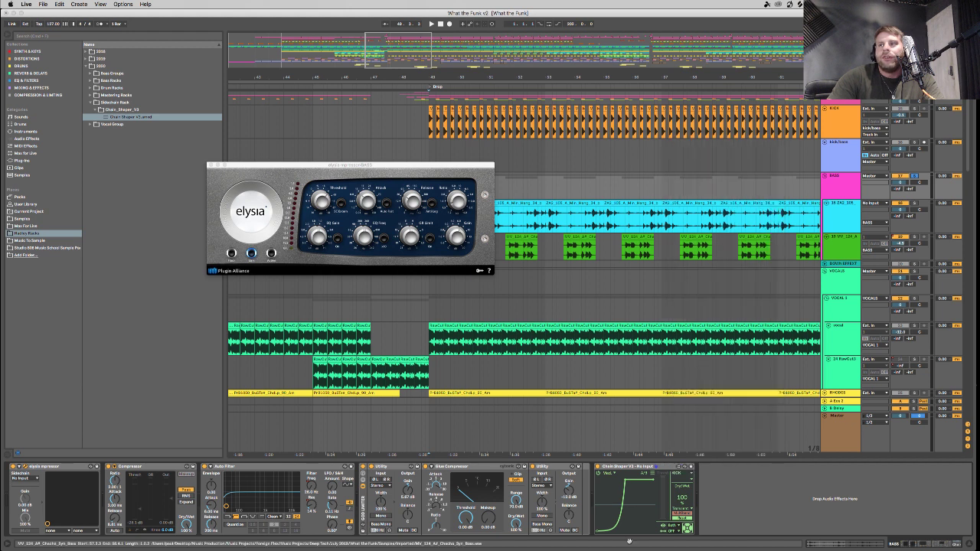
{"action": "key", "text": "space"}
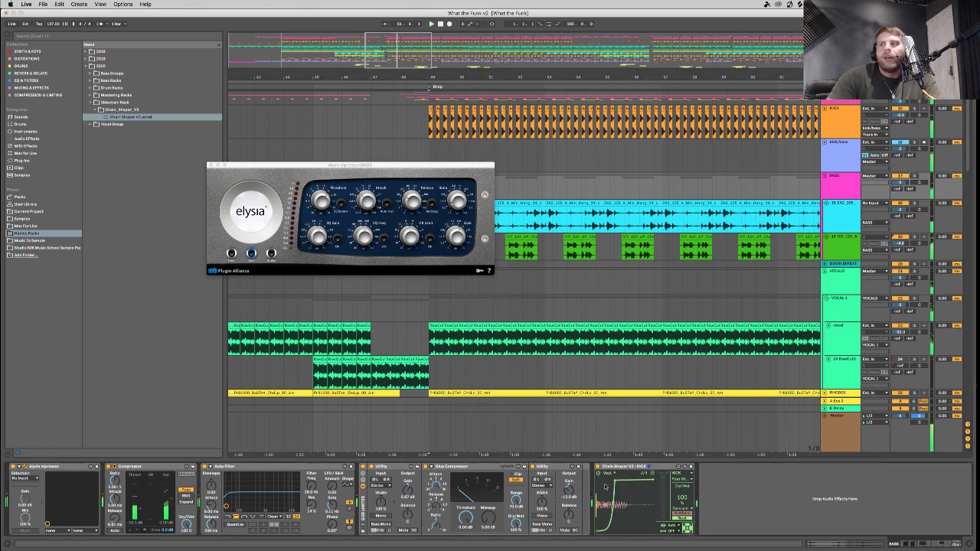
{"action": "left_click", "coordinate": [622, 467]}
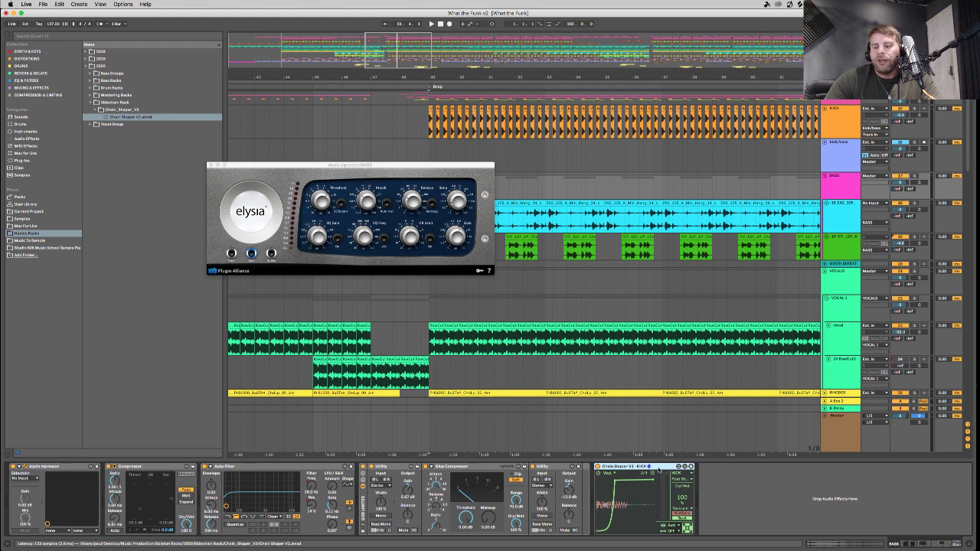
{"action": "key", "text": "Delete"}
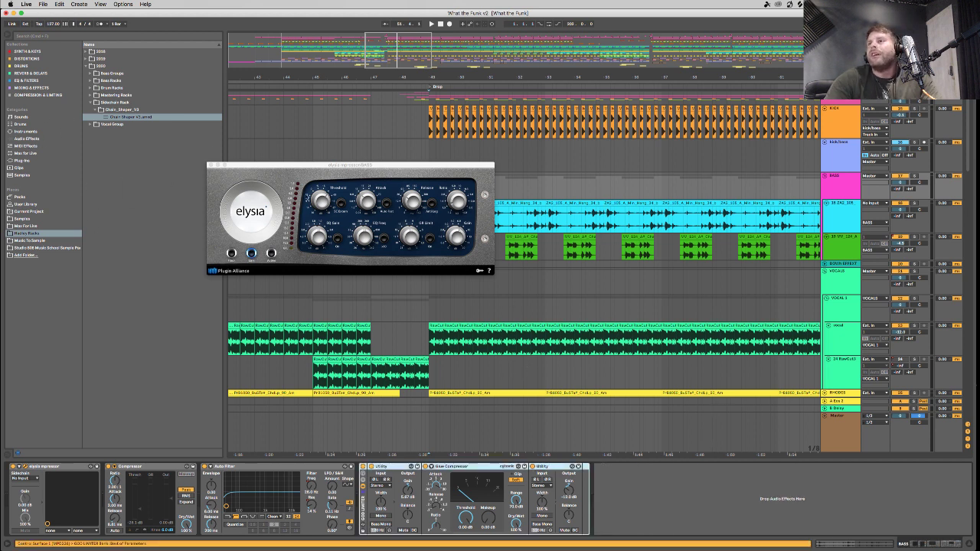
Close the elysia mpressor window and open the FF Pro-Q 3 equalizer on the VOCALS group, with the RHODES track unfolded.
{"action": "left_click", "coordinate": [212, 165]}
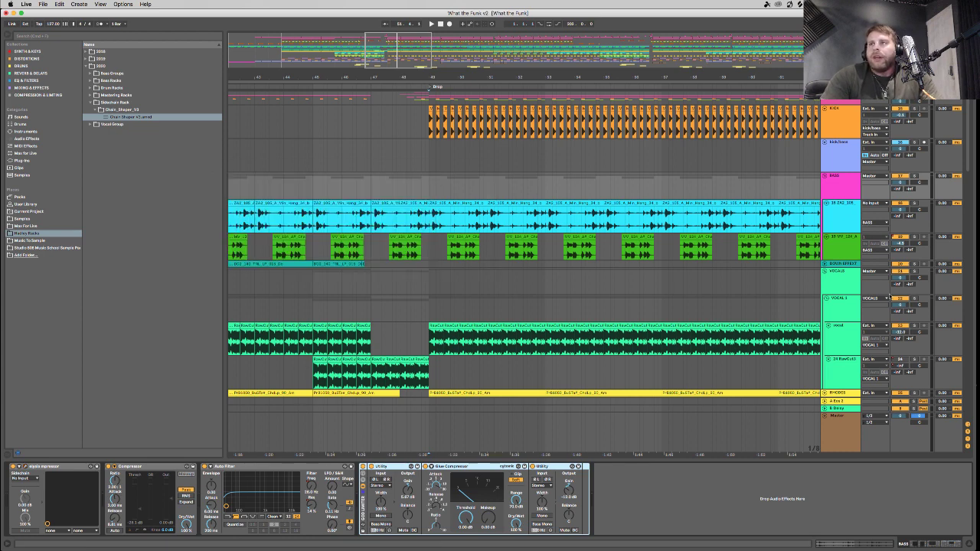
{"action": "left_click", "coordinate": [846, 279]}
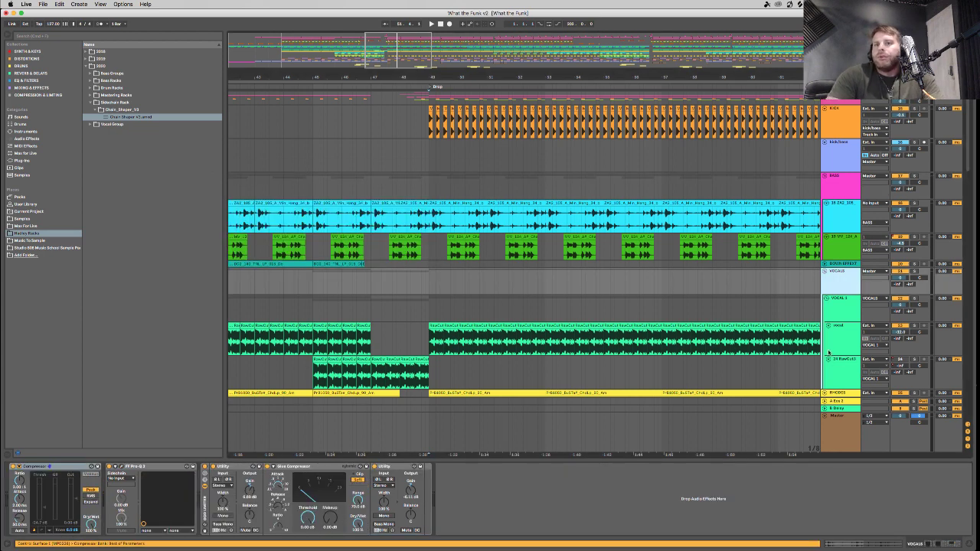
{"action": "left_click", "coordinate": [824, 393]}
{"action": "left_click", "coordinate": [117, 466]}
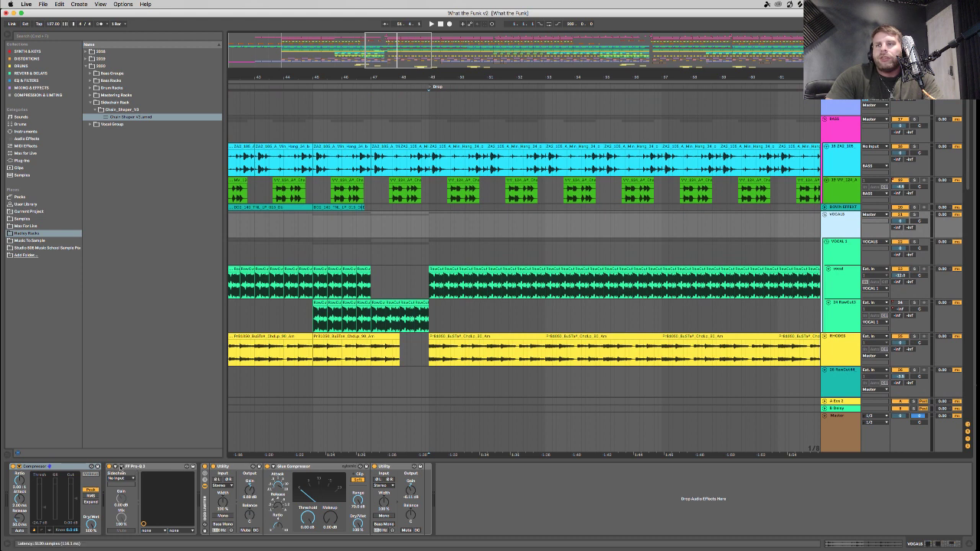
Play the soloed VOCALS group and compare its sound with the Pro-Q 3 bypassed and enabled.
{"action": "mouse_move", "coordinate": [326, 157]}
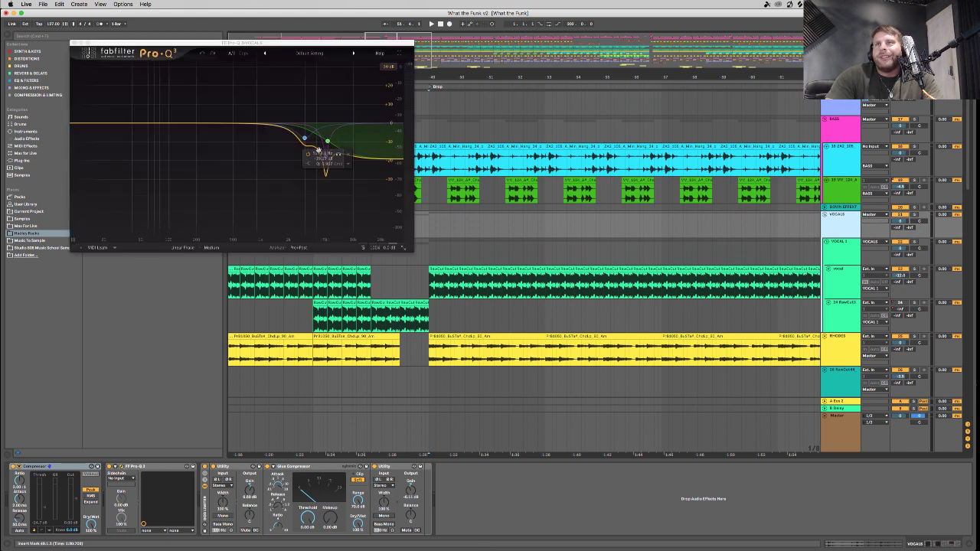
{"action": "key", "text": "space"}
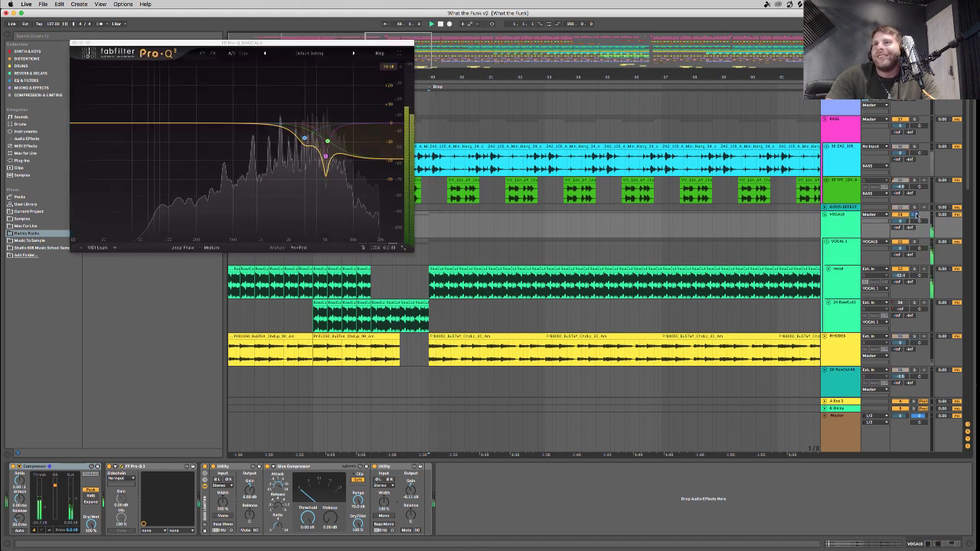
{"action": "left_click", "coordinate": [111, 467]}
{"action": "left_click", "coordinate": [113, 467]}
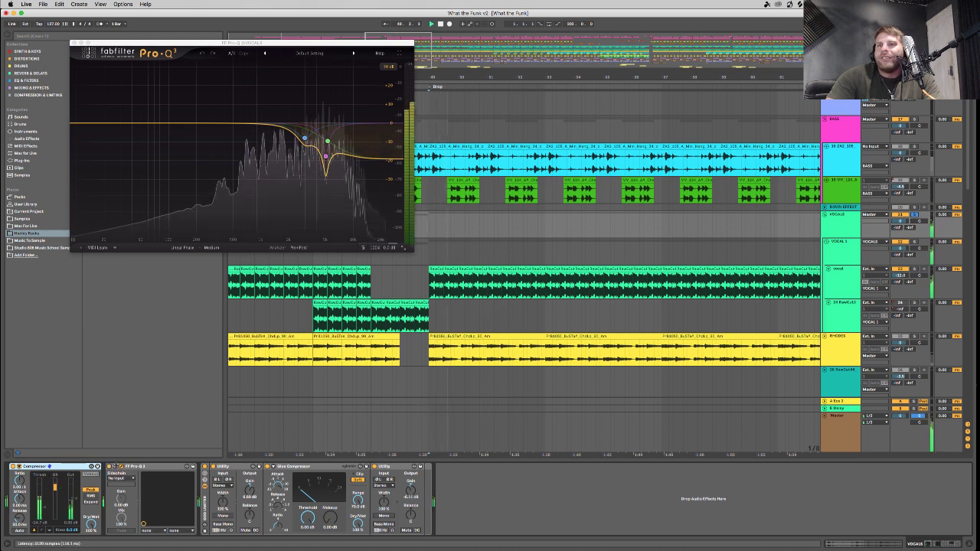
Audition the narrow cut near 5 kHz and the high shelf in isolation within the VOCALS equalizer.
{"action": "left_click", "coordinate": [336, 169]}
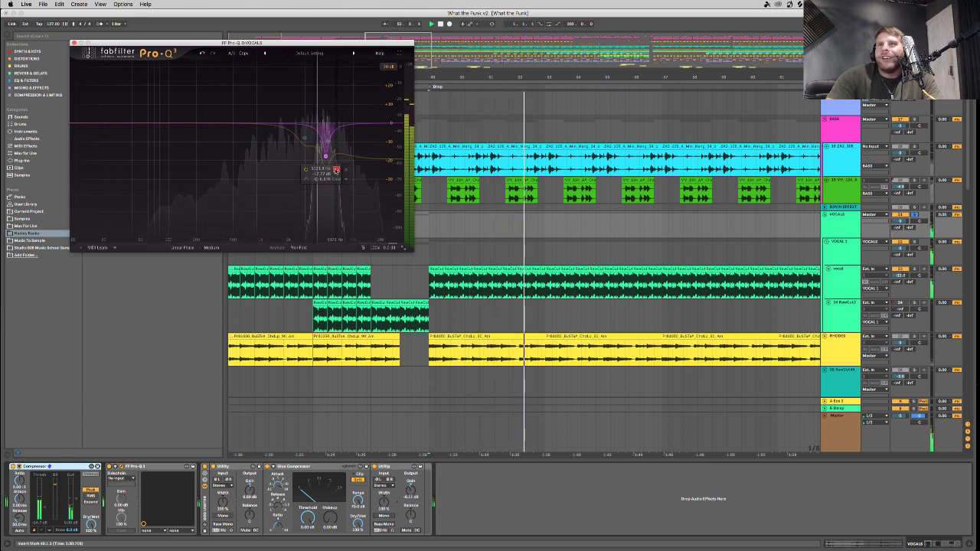
{"action": "key", "text": "space"}
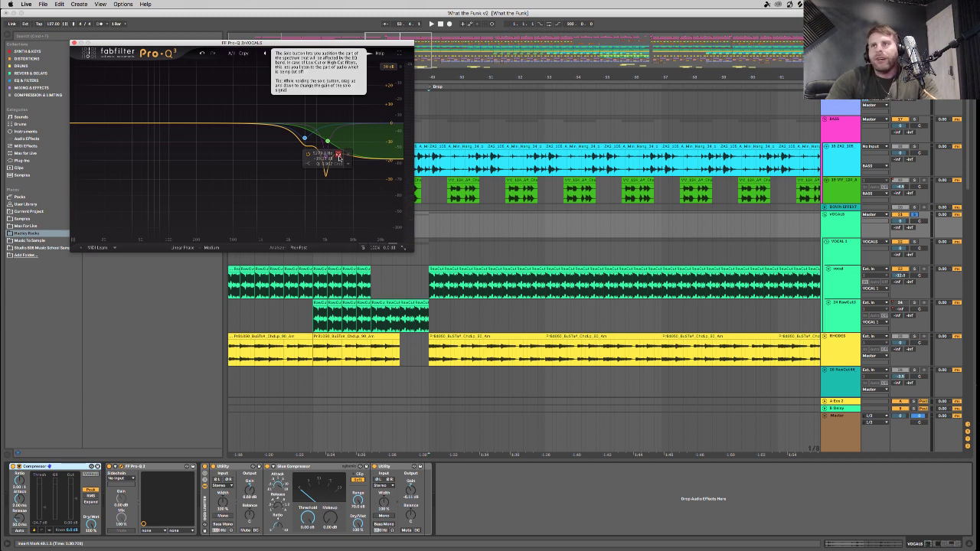
{"action": "key", "text": "space"}
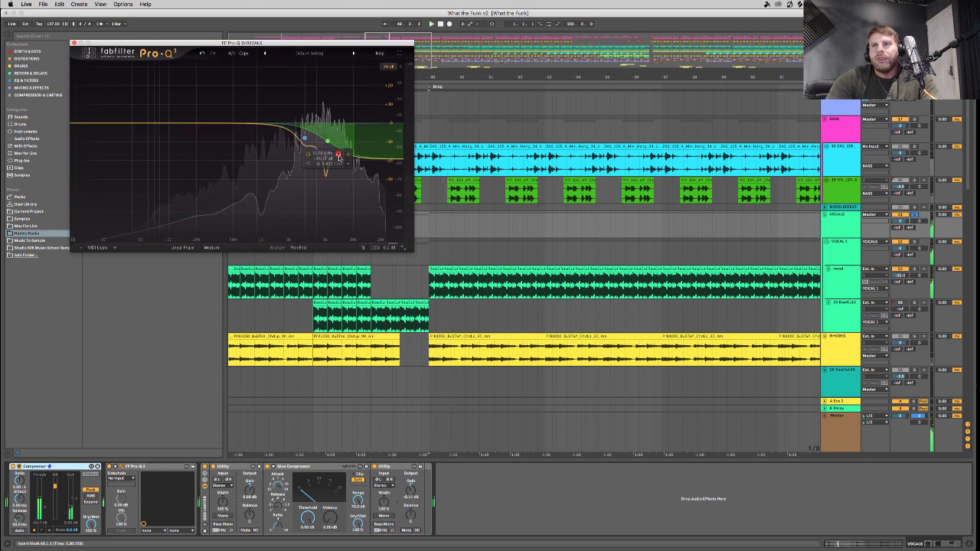
{"action": "left_click_drag", "start_coordinate": [281, 129], "coordinate": [306, 144]}
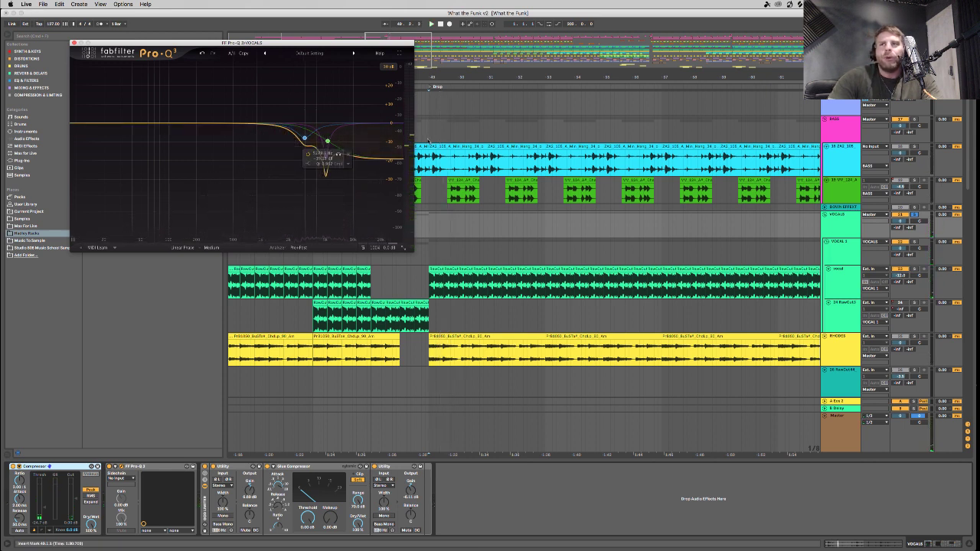
Bypass the Pro-Q 3 bands one by one during playback and re-enable all but the high shelf.
{"action": "key", "text": "space"}
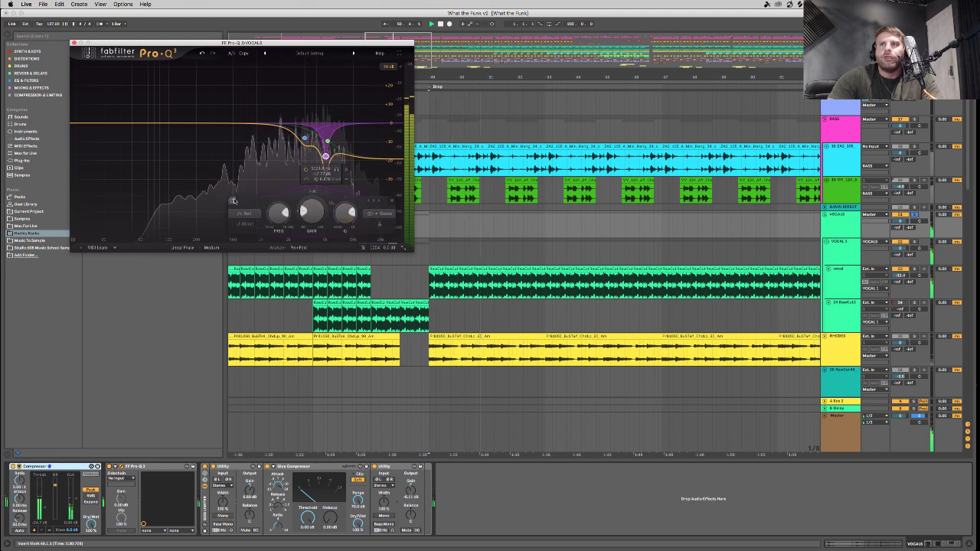
{"action": "left_click", "coordinate": [232, 200]}
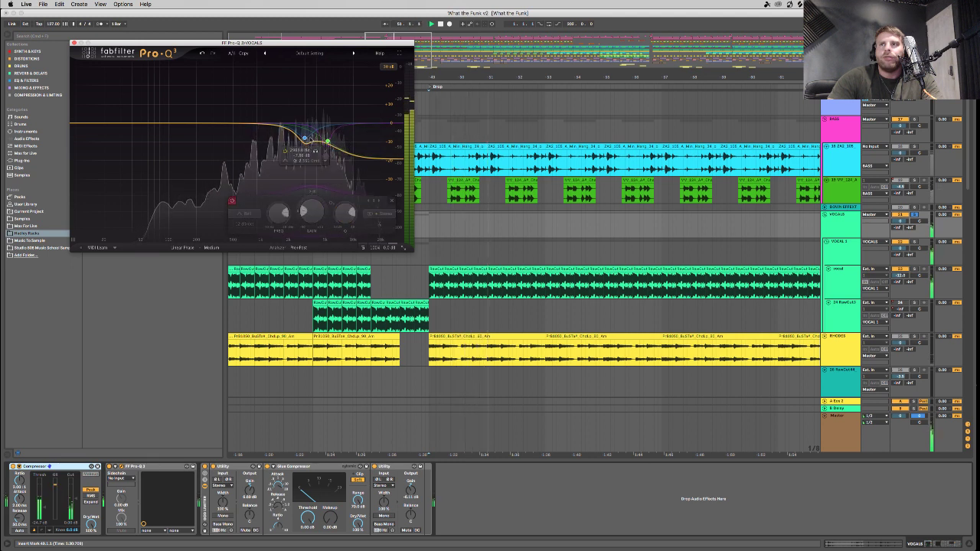
{"action": "double_click", "coordinate": [328, 142]}
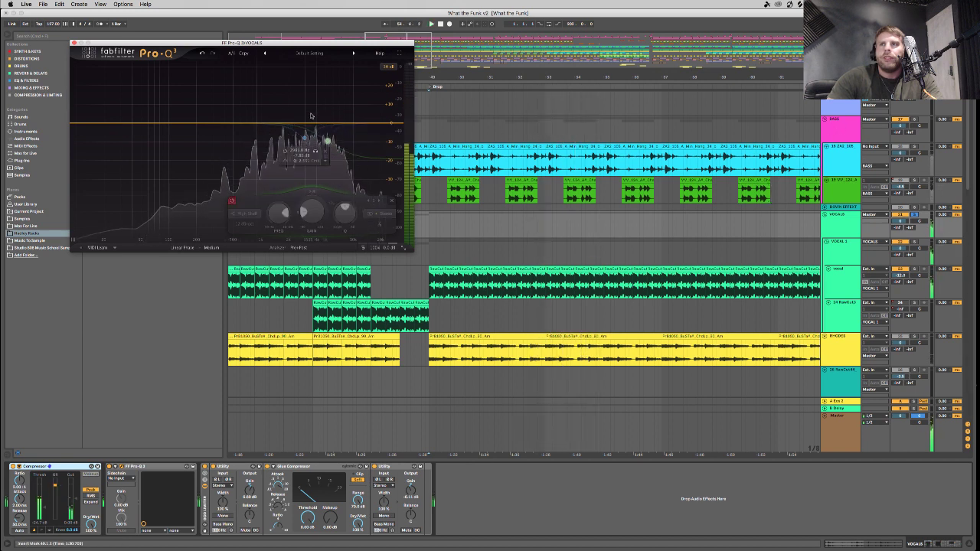
{"action": "double_click", "coordinate": [304, 139]}
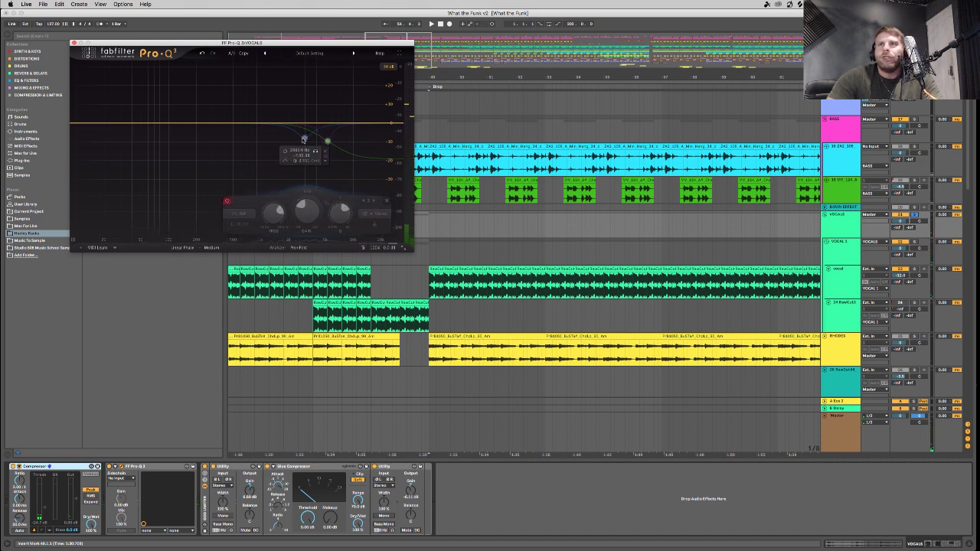
{"action": "left_click", "coordinate": [325, 156]}
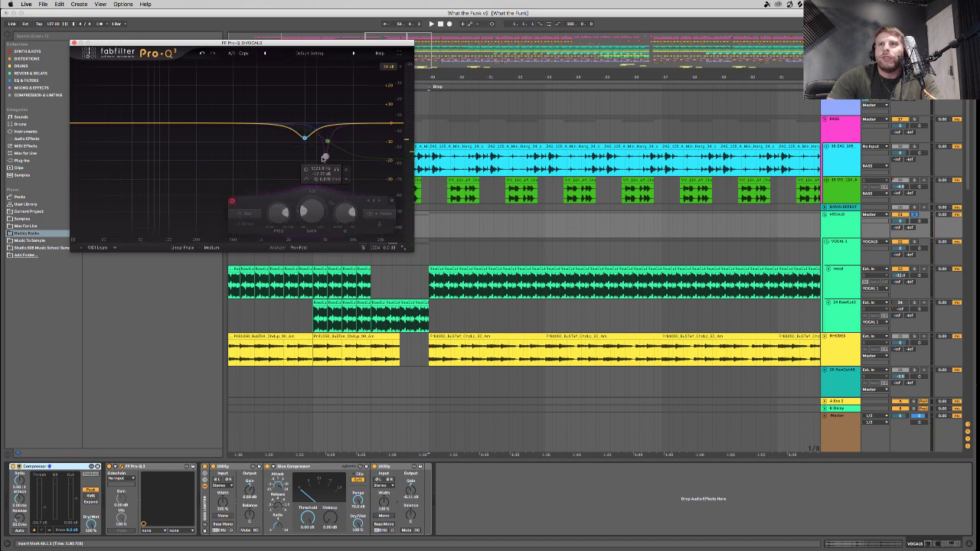
{"action": "left_click", "coordinate": [232, 199]}
Shift the narrow cut to a slightly higher frequency while listening to the band in solo, and close the equalizer window.
{"action": "key", "text": "space"}
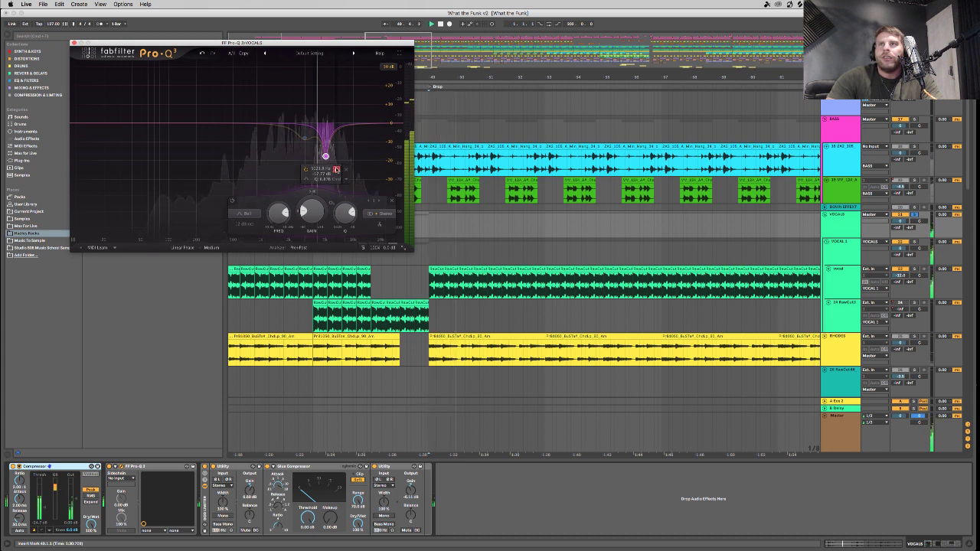
{"action": "left_click_drag", "start_coordinate": [336, 169], "coordinate": [338, 169]}
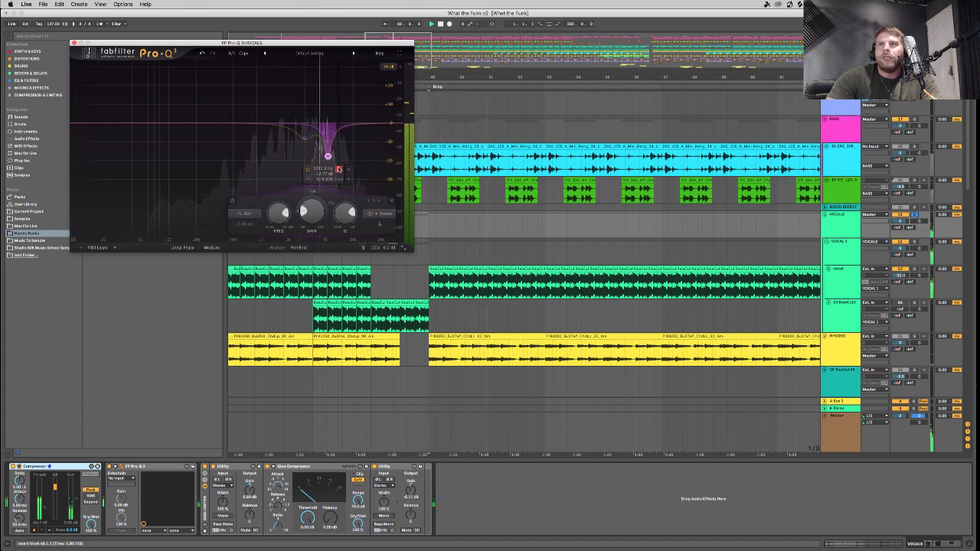
{"action": "left_click", "coordinate": [341, 169]}
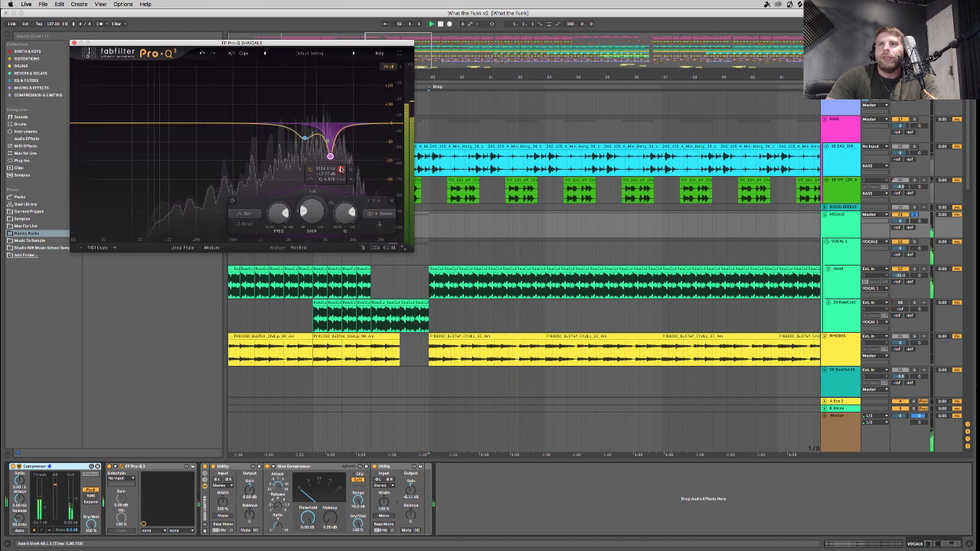
{"action": "left_click_drag", "start_coordinate": [332, 132], "coordinate": [329, 156]}
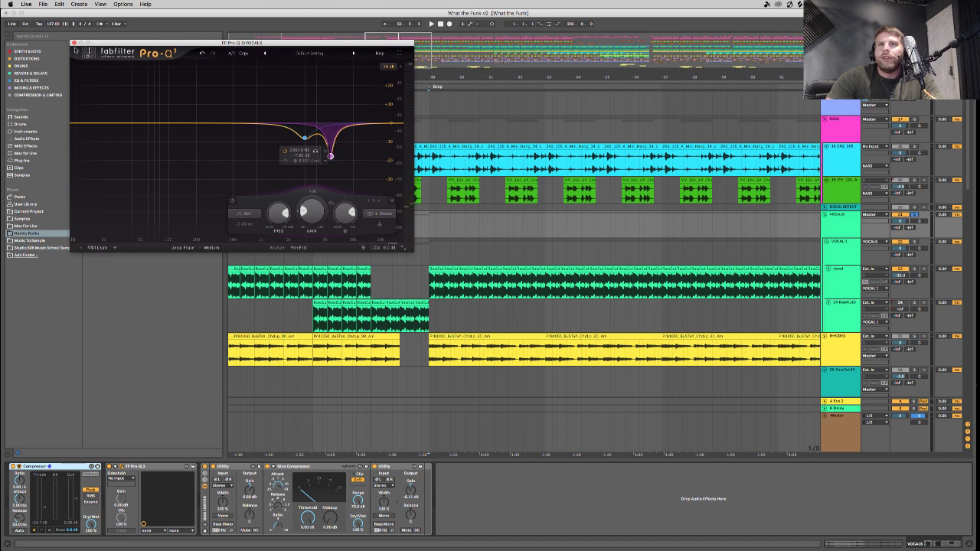
{"action": "left_click", "coordinate": [73, 43]}
Bring up the RHODES track's device chain and start playback from the Drop.
{"action": "left_click", "coordinate": [832, 225]}
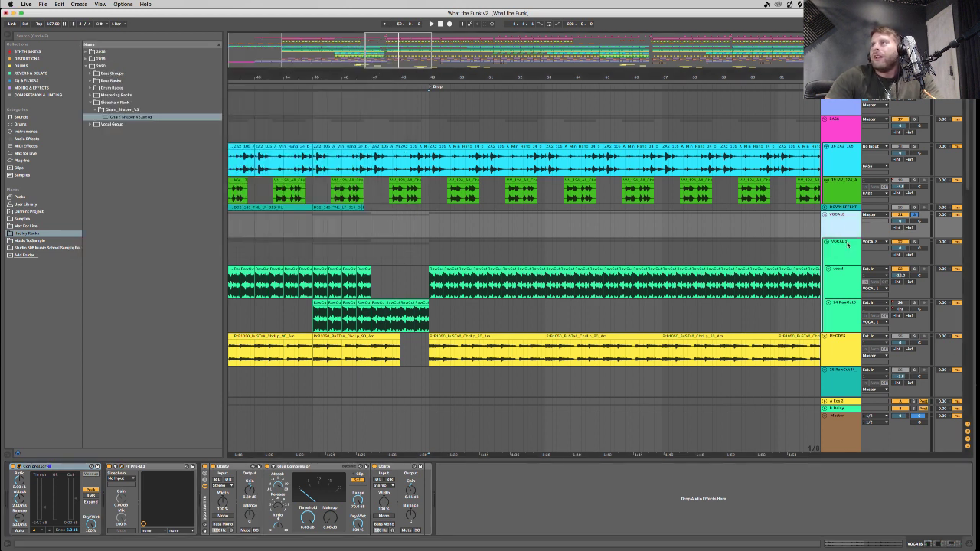
{"action": "scroll", "coordinate": [838, 229], "scroll_direction": "down", "scroll_amount": 5}
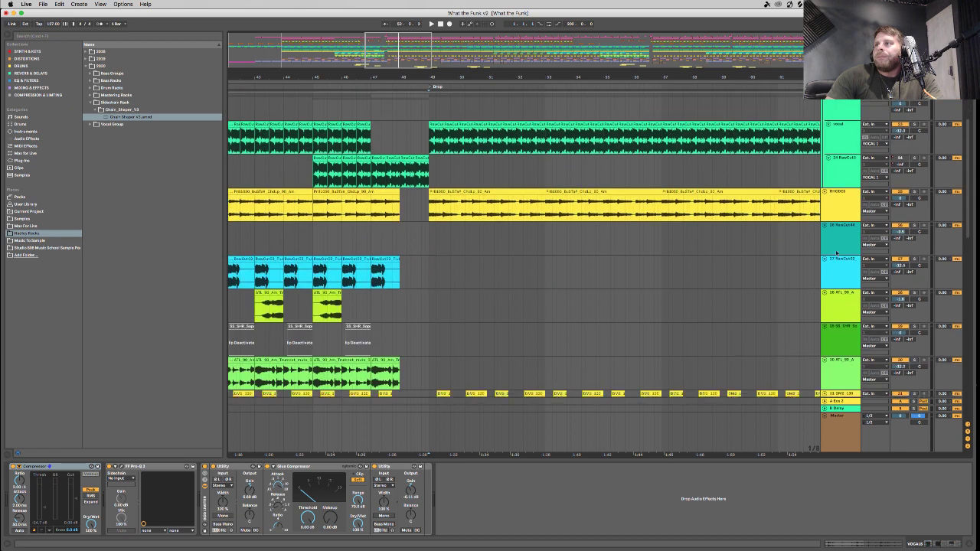
{"action": "left_click", "coordinate": [838, 190]}
{"action": "left_click", "coordinate": [434, 201]}
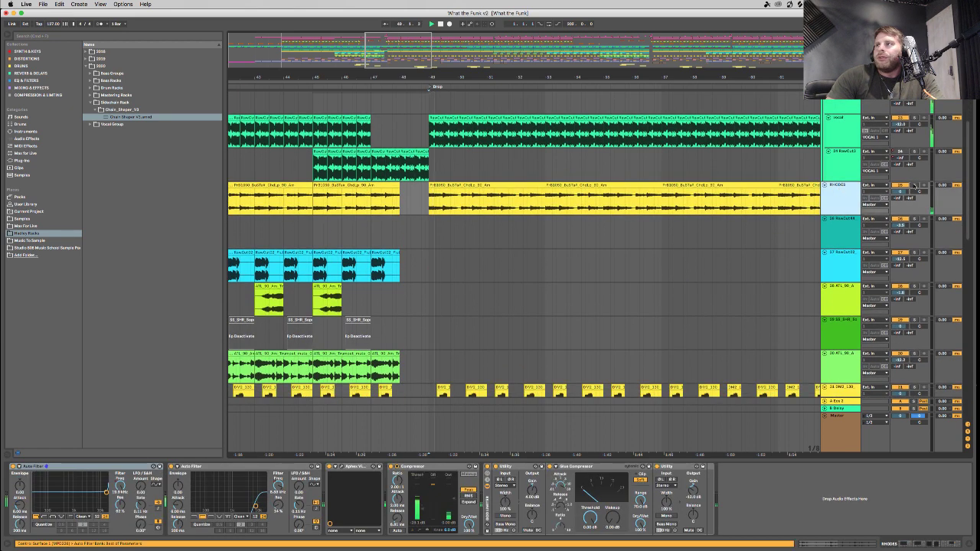
Audition the soloed RHODES track from a later section near bar 109, with the whole arrangement in view.
{"action": "key", "text": "space"}
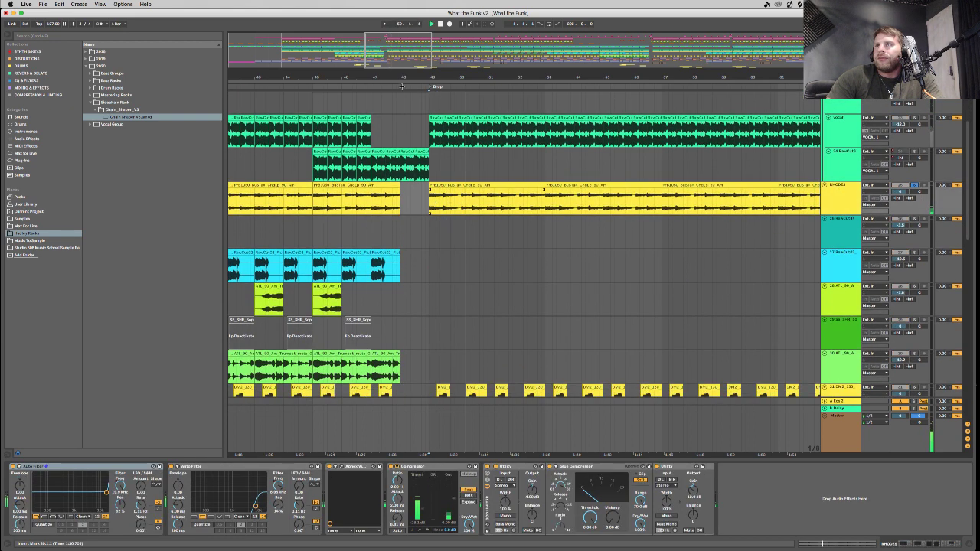
{"action": "key", "text": "minus"}
{"action": "key", "text": "minus"}
{"action": "key", "text": "minus"}
{"action": "key", "text": "minus"}
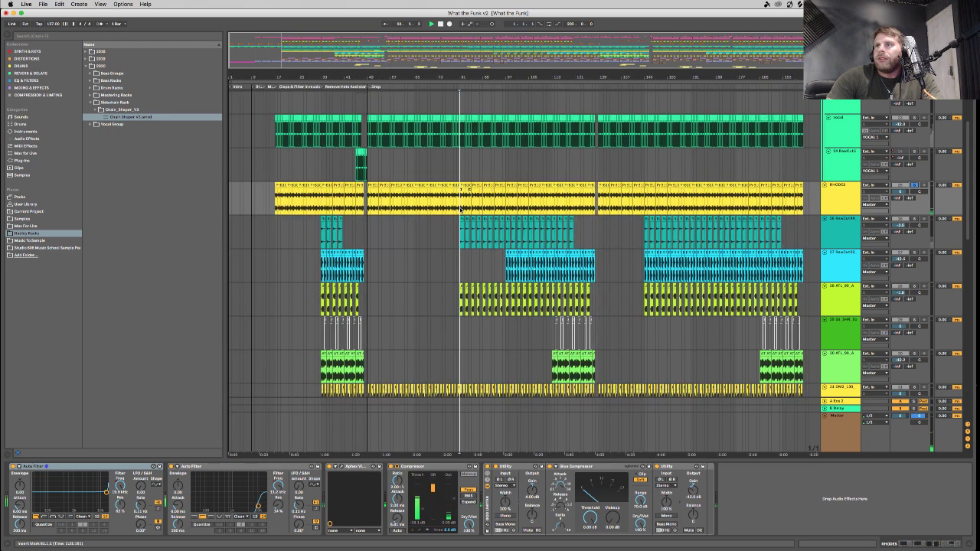
{"action": "left_click", "coordinate": [541, 201]}
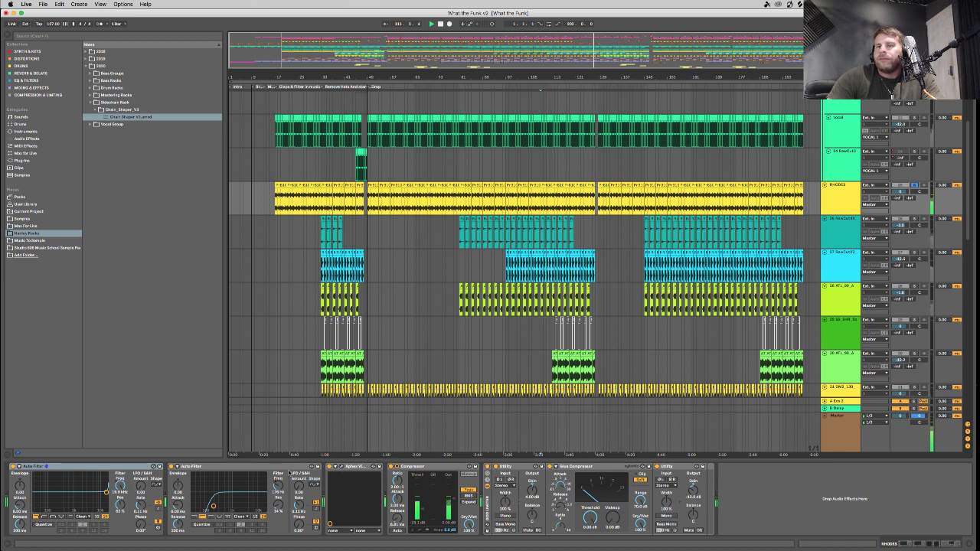
Inspect the Aphex Vintage Exciter's plug-in window on the RHODES track and close it.
{"action": "left_click", "coordinate": [343, 467]}
{"action": "left_click", "coordinate": [341, 467]}
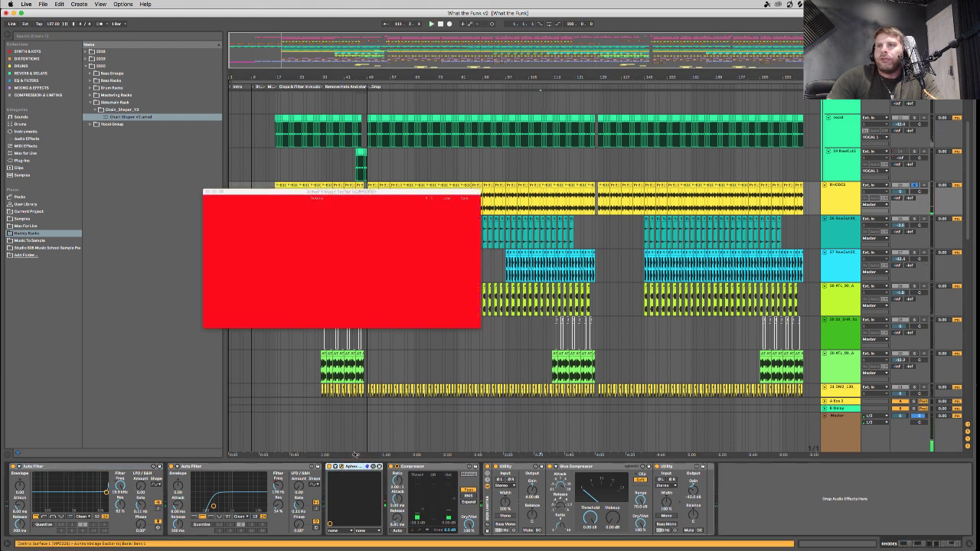
{"action": "left_click", "coordinate": [207, 193]}
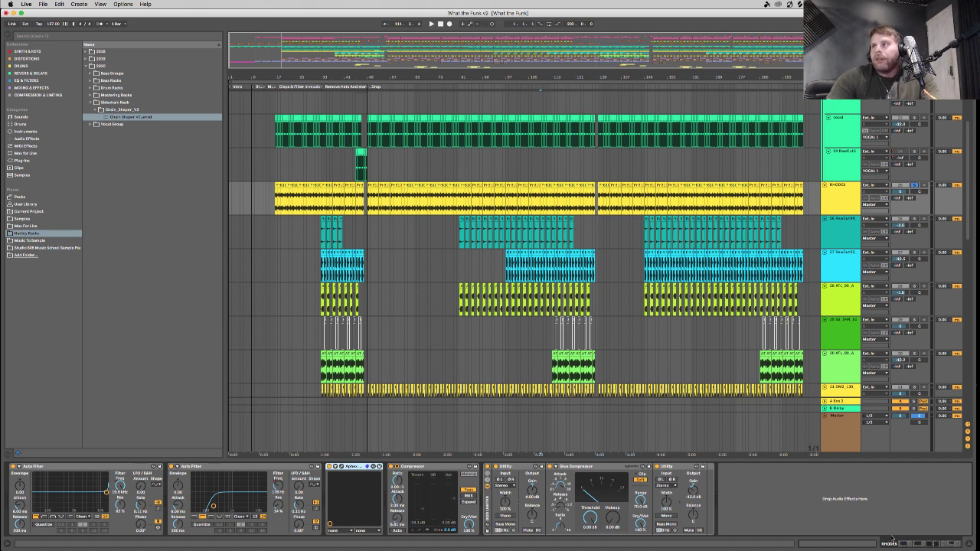
Display the STABS group's device chain and look through the tracks below it.
{"action": "scroll", "coordinate": [857, 263], "scroll_direction": "down", "scroll_amount": 5}
{"action": "scroll", "coordinate": [857, 263], "scroll_direction": "down", "scroll_amount": 4}
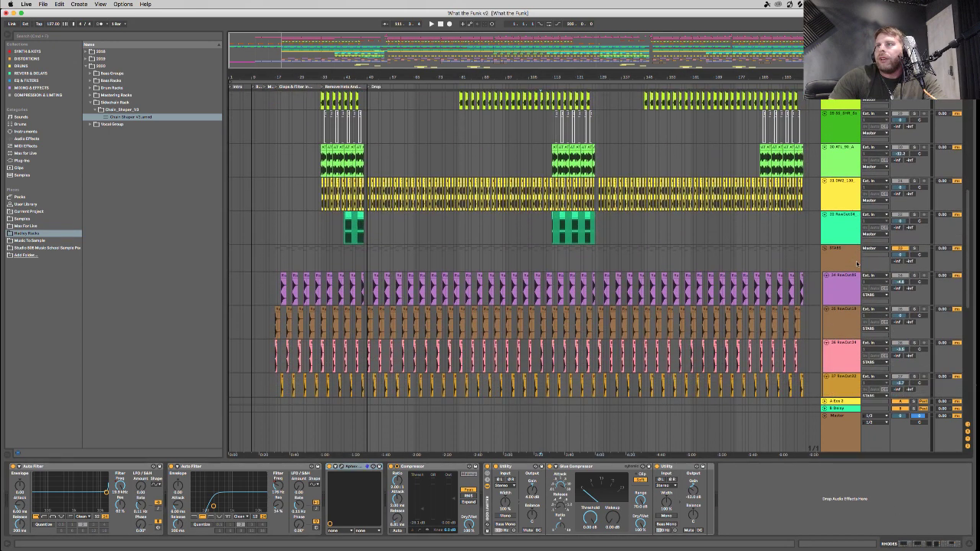
{"action": "scroll", "coordinate": [856, 257], "scroll_direction": "up", "scroll_amount": 3}
{"action": "scroll", "coordinate": [856, 257], "scroll_direction": "up", "scroll_amount": 3}
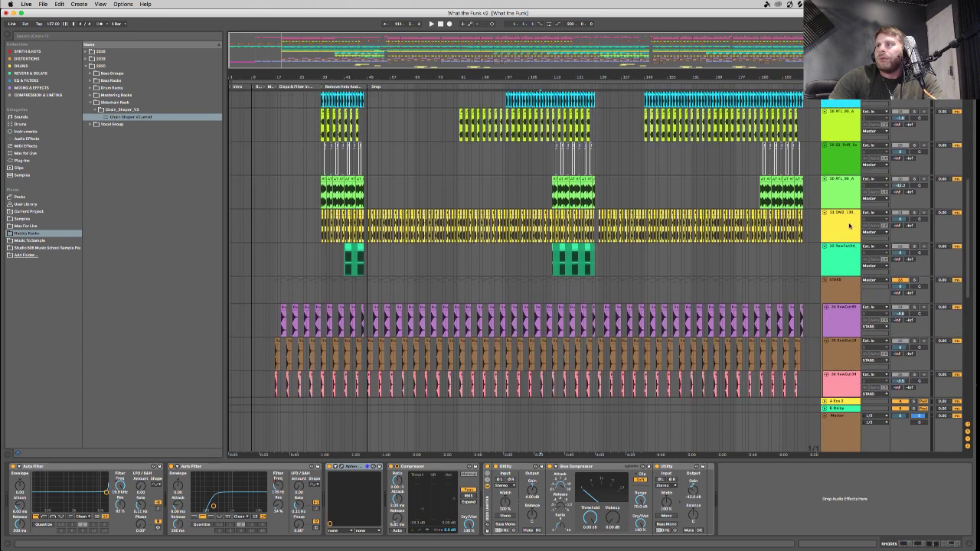
{"action": "left_click", "coordinate": [839, 341]}
{"action": "scroll", "coordinate": [589, 415], "scroll_direction": "down", "scroll_amount": 4}
{"action": "scroll", "coordinate": [589, 415], "scroll_direction": "down", "scroll_amount": 1}
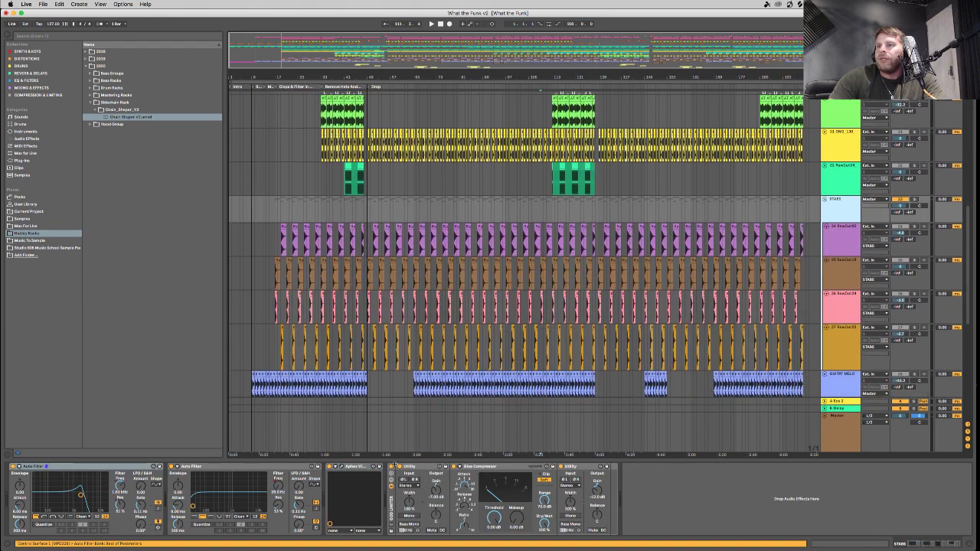
{"action": "scroll", "coordinate": [786, 400], "scroll_direction": "down", "scroll_amount": 5}
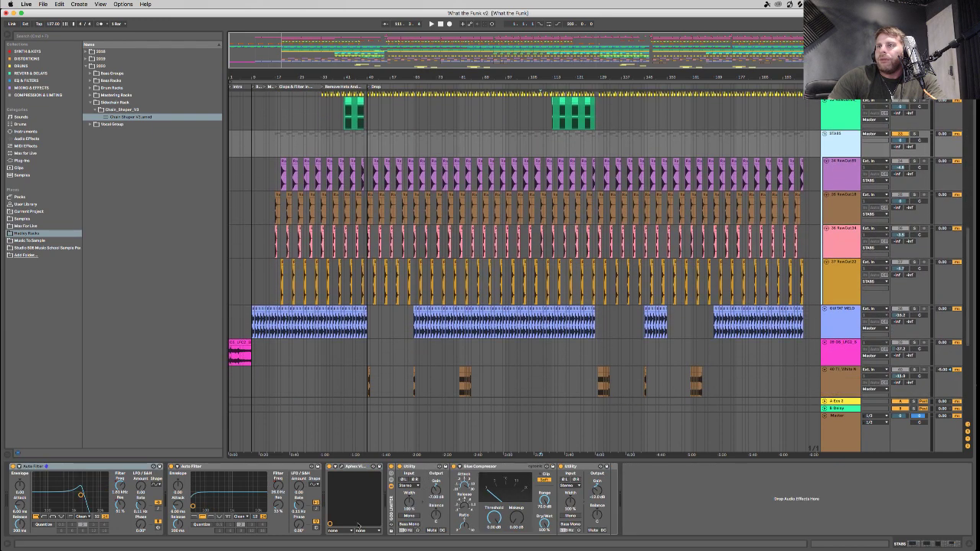
{"action": "scroll", "coordinate": [445, 157], "scroll_direction": "down", "scroll_amount": 10}
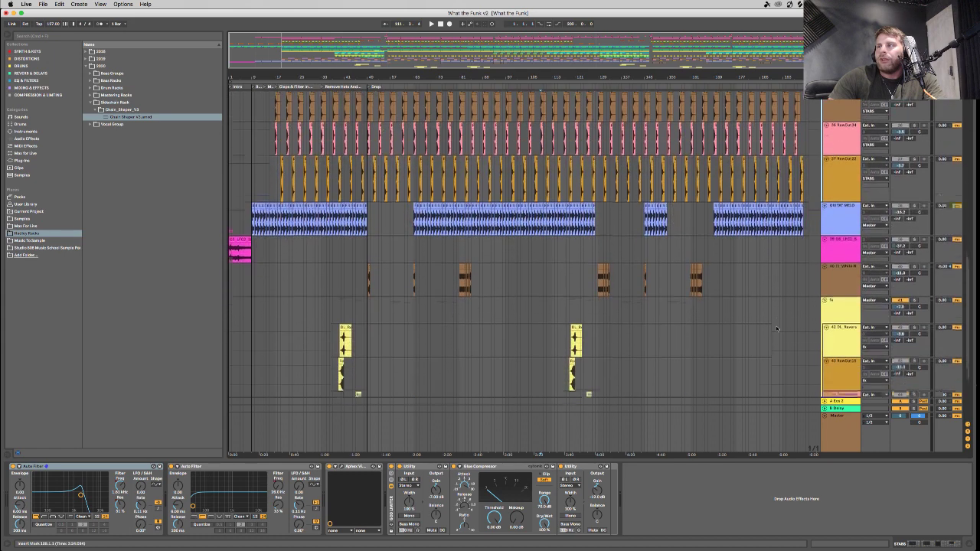
Check a stab track's device chain and display the guitar melody track's effects.
{"action": "left_click", "coordinate": [444, 156]}
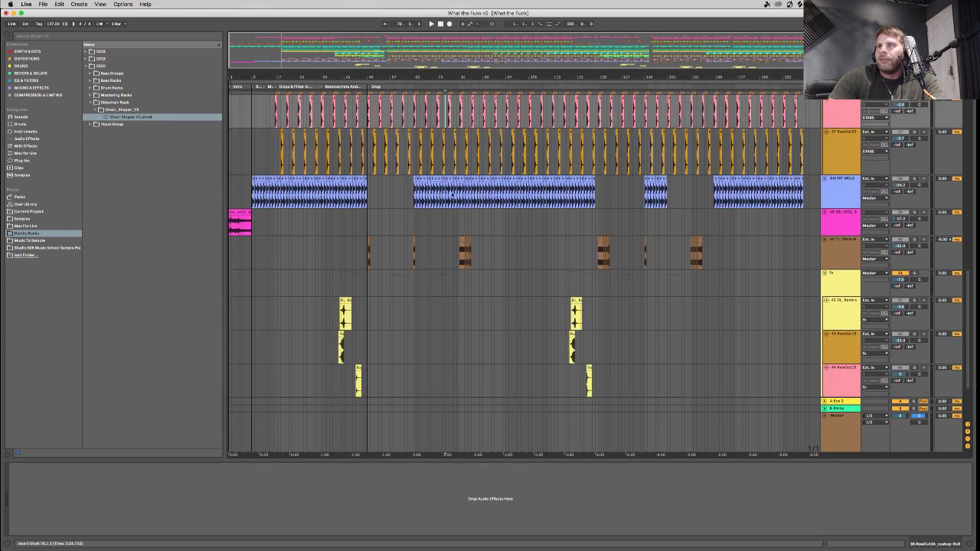
{"action": "scroll", "coordinate": [454, 201], "scroll_direction": "up", "scroll_amount": 7}
{"action": "left_click", "coordinate": [472, 279]}
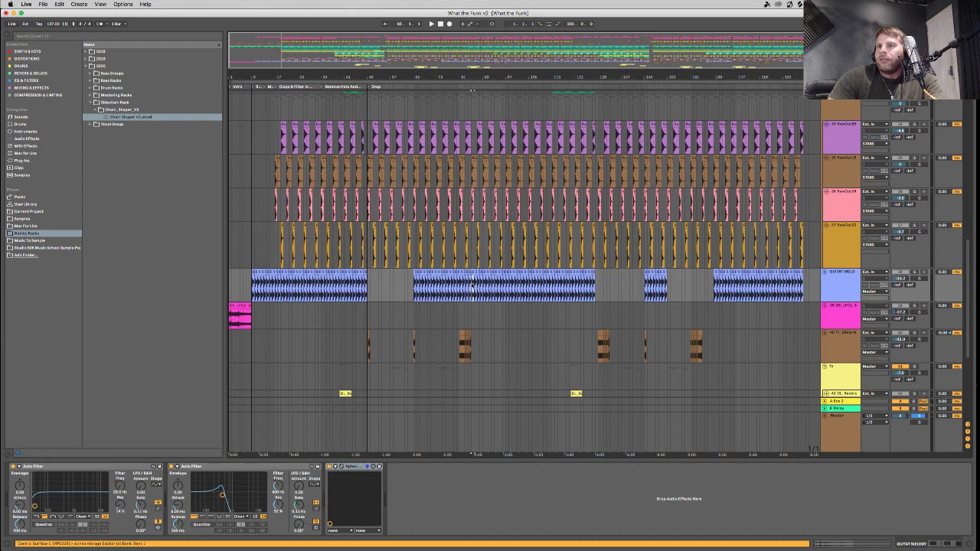
Display the white noise track's device chain and zoom in on its clips starting at bar 81.
{"action": "scroll", "coordinate": [472, 285], "scroll_direction": "down", "scroll_amount": 13}
{"action": "left_click", "coordinate": [459, 176]}
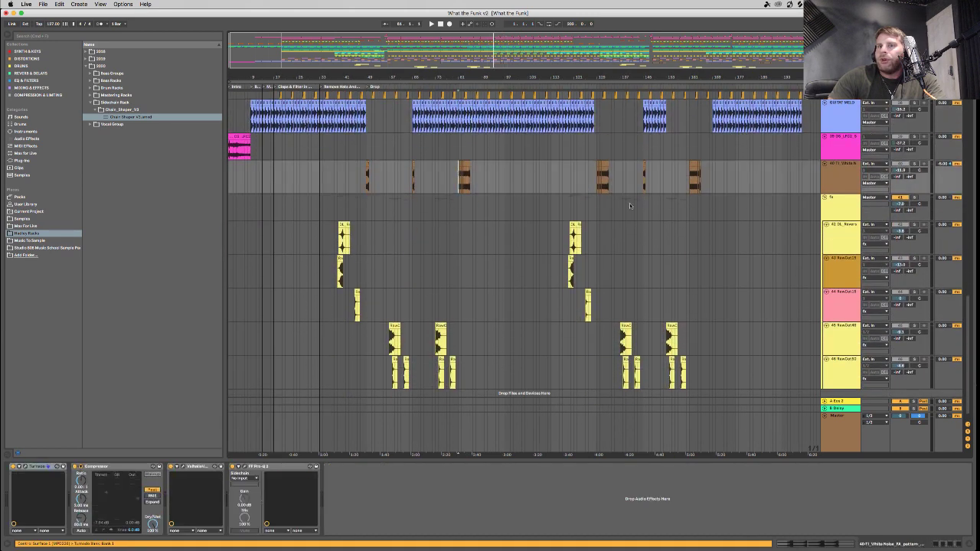
{"action": "scroll", "coordinate": [601, 247], "scroll_direction": "down", "scroll_amount": 1}
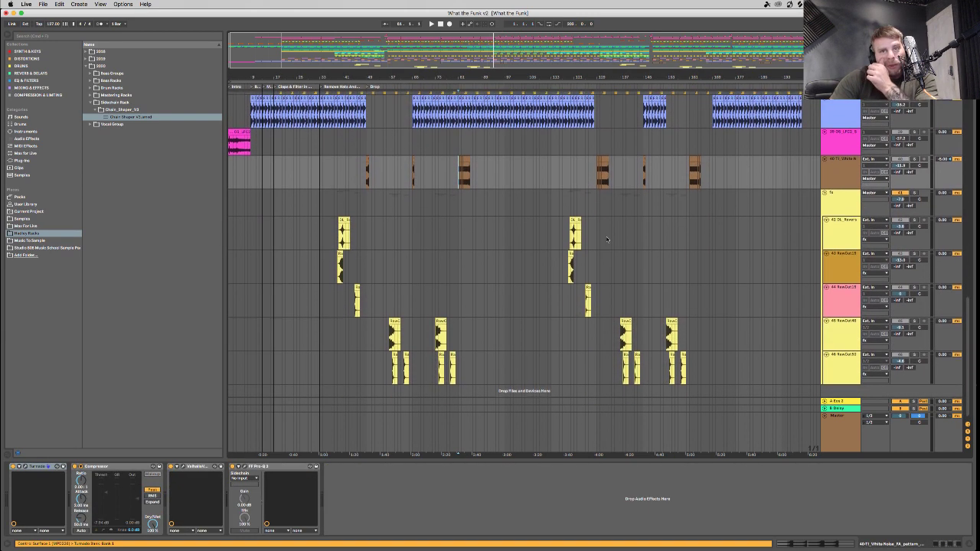
{"action": "scroll", "coordinate": [607, 240], "scroll_direction": "up", "scroll_amount": 1}
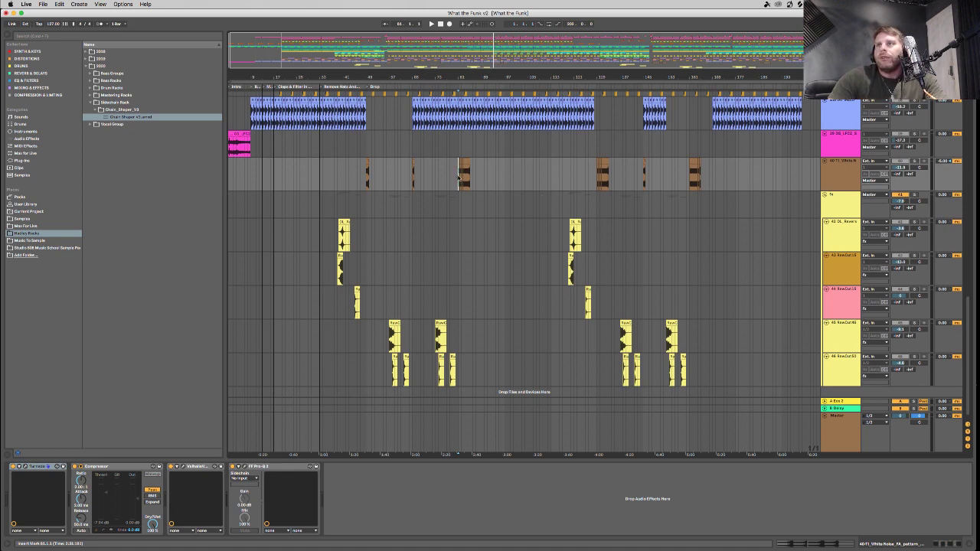
{"action": "key", "text": "z"}
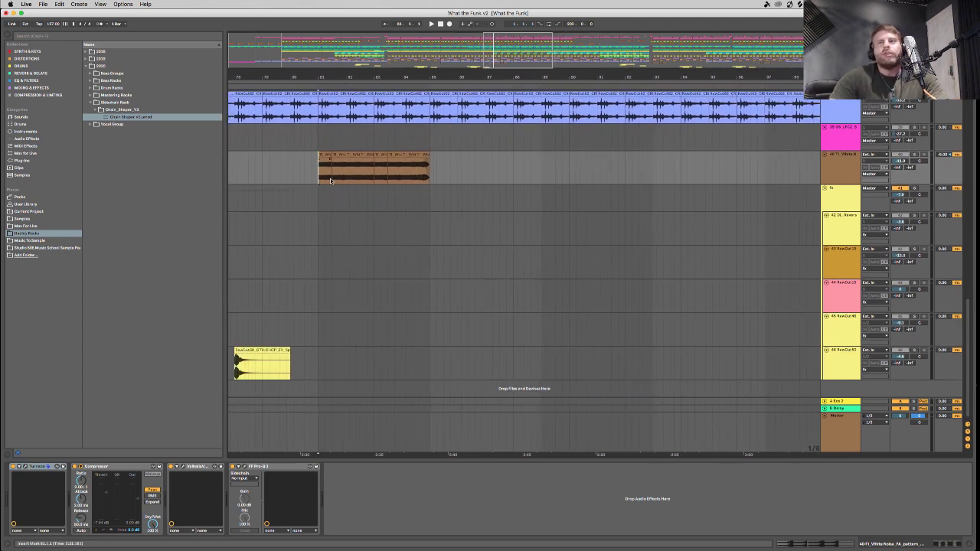
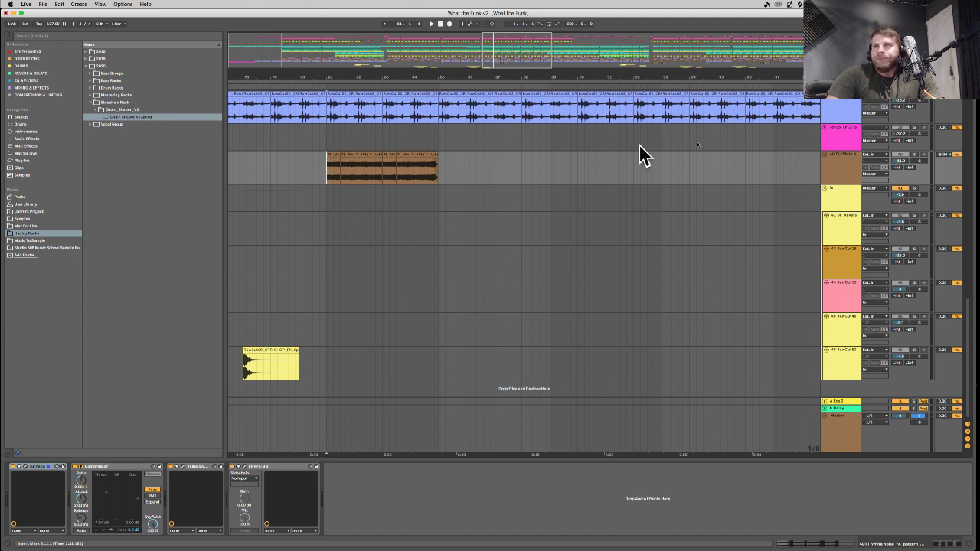
Turn off the solo on the RHODES track and play the full mix from bar 80 through the white noise clips.
{"action": "left_click", "coordinate": [864, 167]}
{"action": "scroll", "coordinate": [867, 166], "scroll_direction": "up", "scroll_amount": 15}
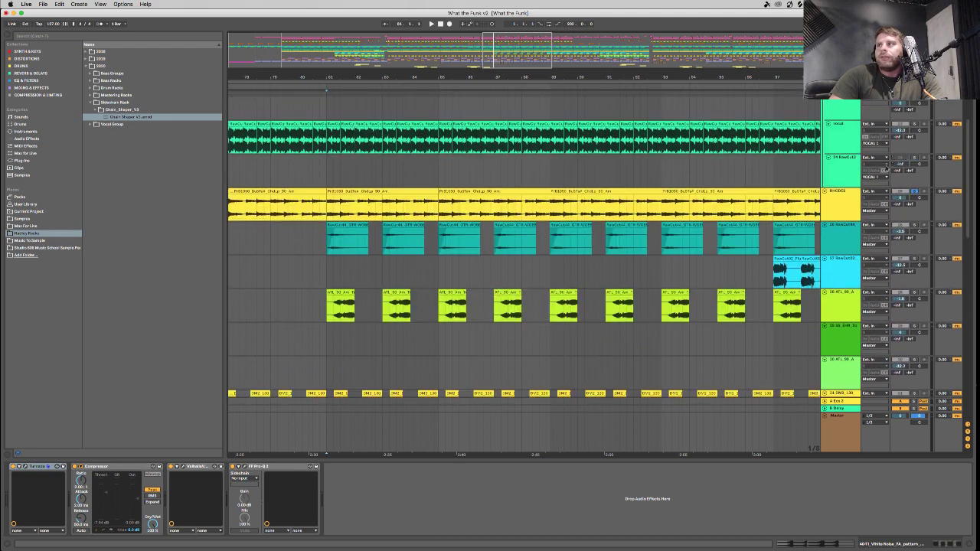
{"action": "scroll", "coordinate": [915, 381], "scroll_direction": "down", "scroll_amount": 15}
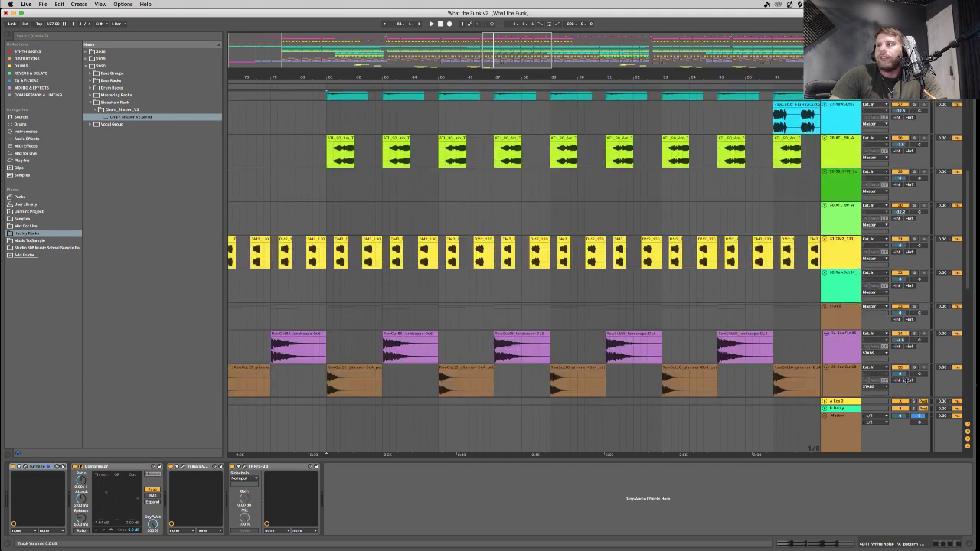
{"action": "left_click", "coordinate": [302, 173]}
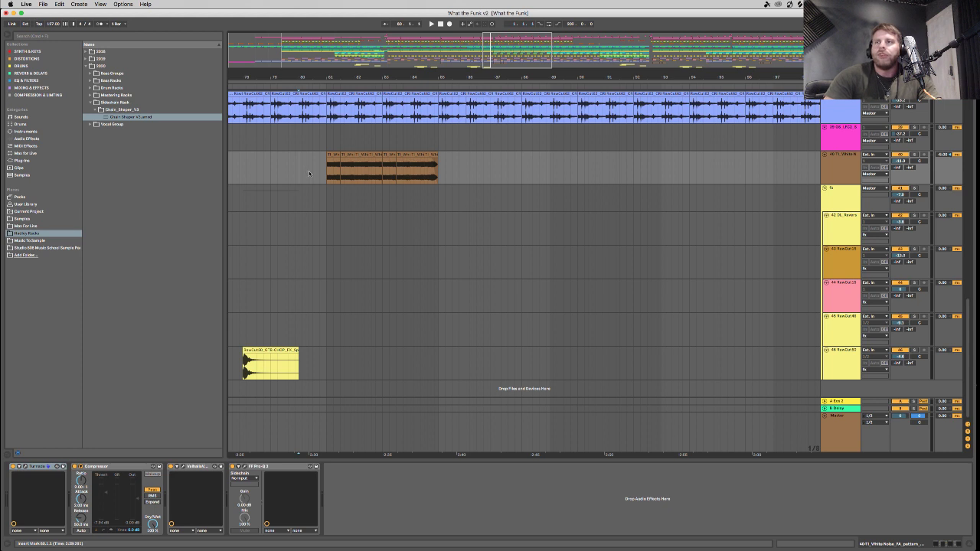
{"action": "key", "text": "space"}
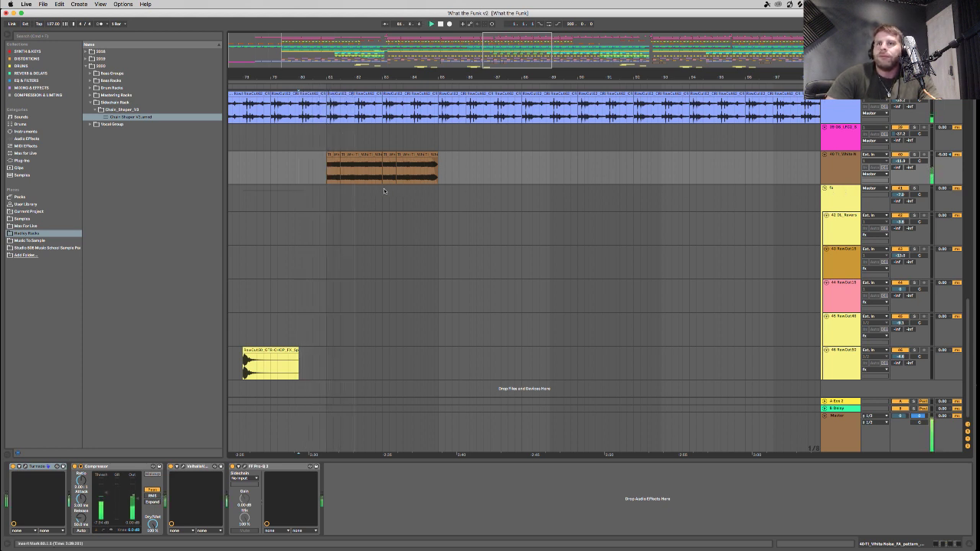
{"action": "left_click", "coordinate": [835, 163]}
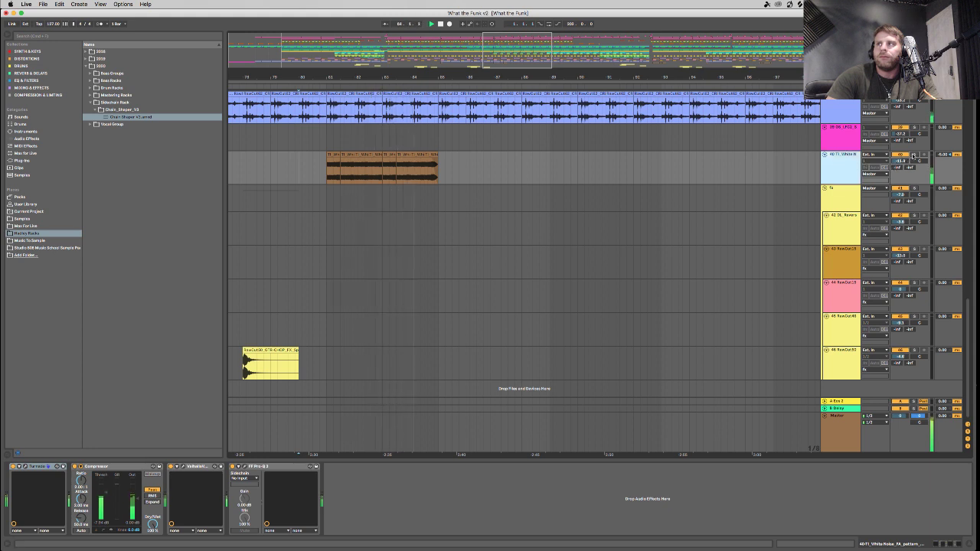
{"action": "key", "text": "space"}
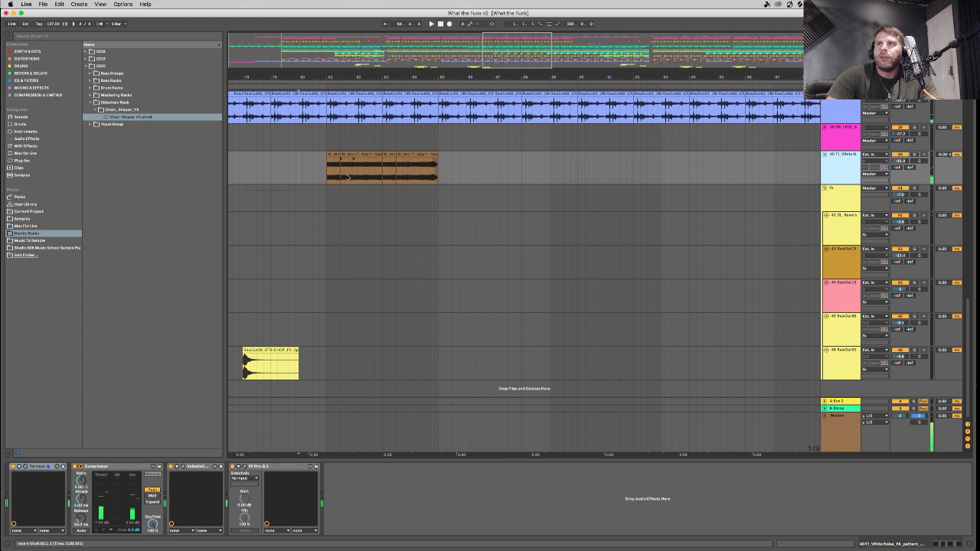
Replay the white noise clips from bar 81 and solo their track to hear it in isolation.
{"action": "left_click", "coordinate": [330, 177]}
{"action": "key", "text": "space"}
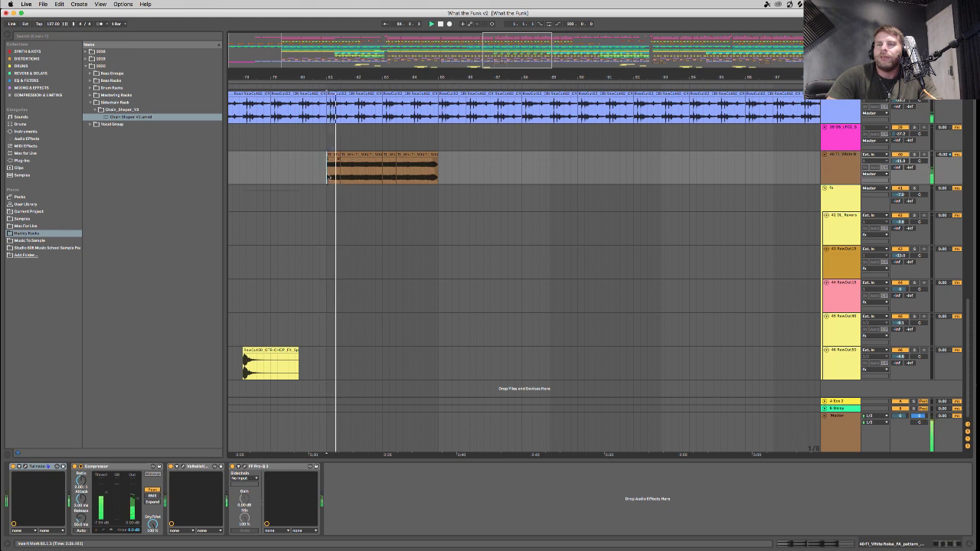
{"action": "left_click", "coordinate": [914, 155]}
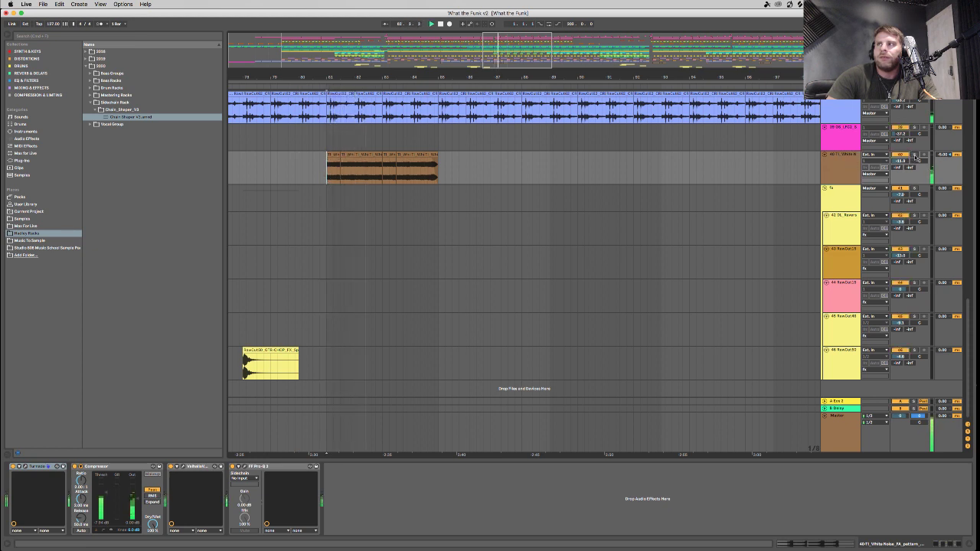
{"action": "left_click", "coordinate": [847, 162]}
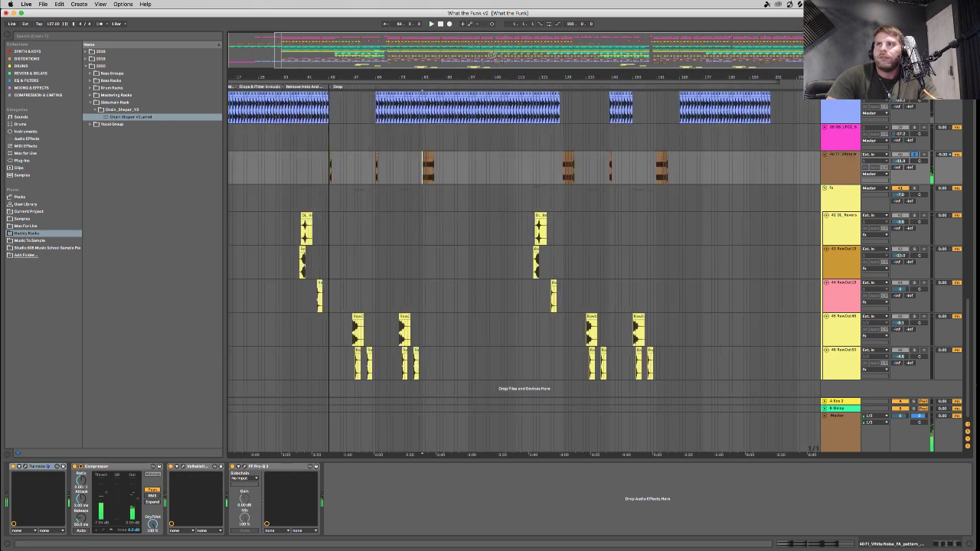
Open the Turnado plug-in window and play the soloed white noise clips near bar 129.
{"action": "left_click_drag", "start_coordinate": [492, 55], "coordinate": [483, 156]}
{"action": "left_click", "coordinate": [564, 167]}
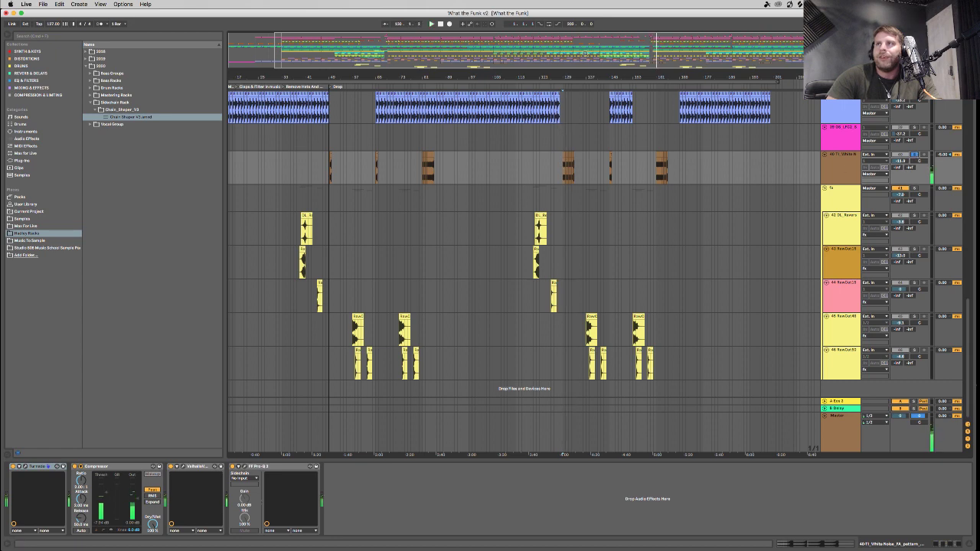
{"action": "left_click_drag", "start_coordinate": [659, 39], "coordinate": [660, 48]}
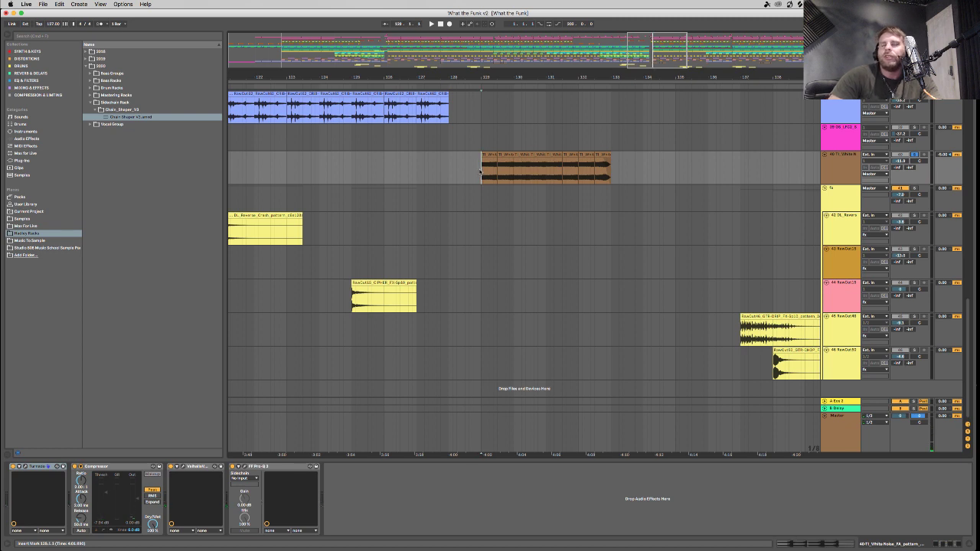
{"action": "left_click", "coordinate": [25, 466]}
{"action": "left_click", "coordinate": [483, 167]}
{"action": "key", "text": "space"}
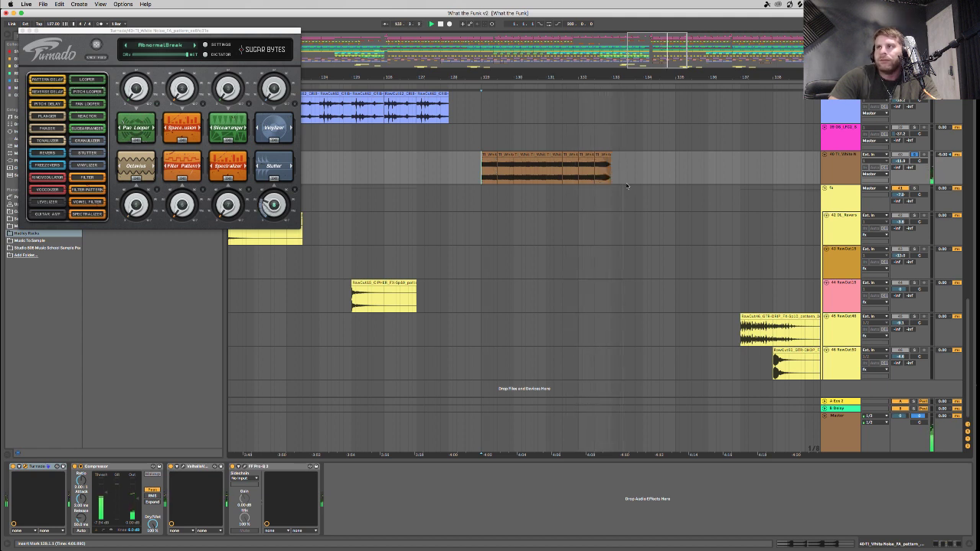
Turn off the white noise track's solo and replay its clips near bar 129 within the full mix.
{"action": "left_click", "coordinate": [915, 155]}
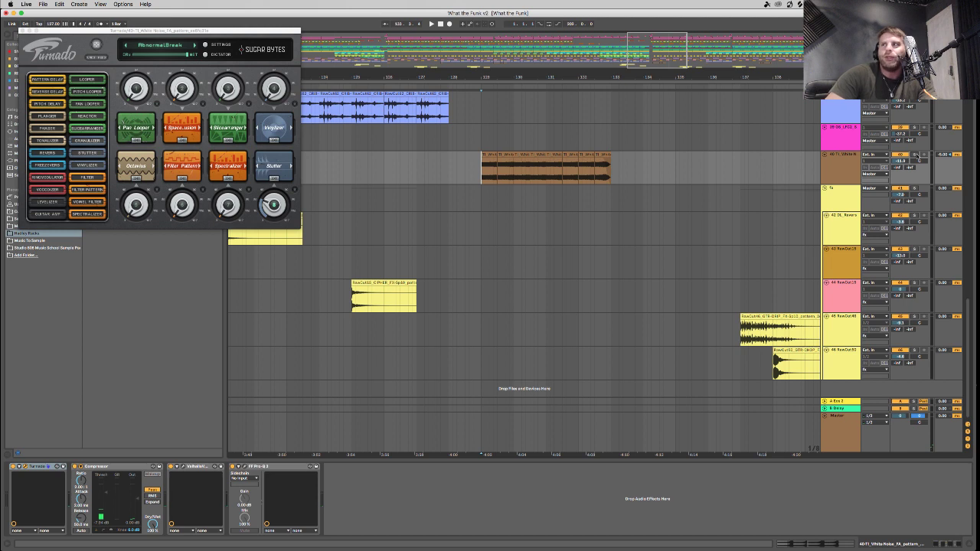
{"action": "left_click", "coordinate": [482, 176]}
{"action": "key", "text": "space"}
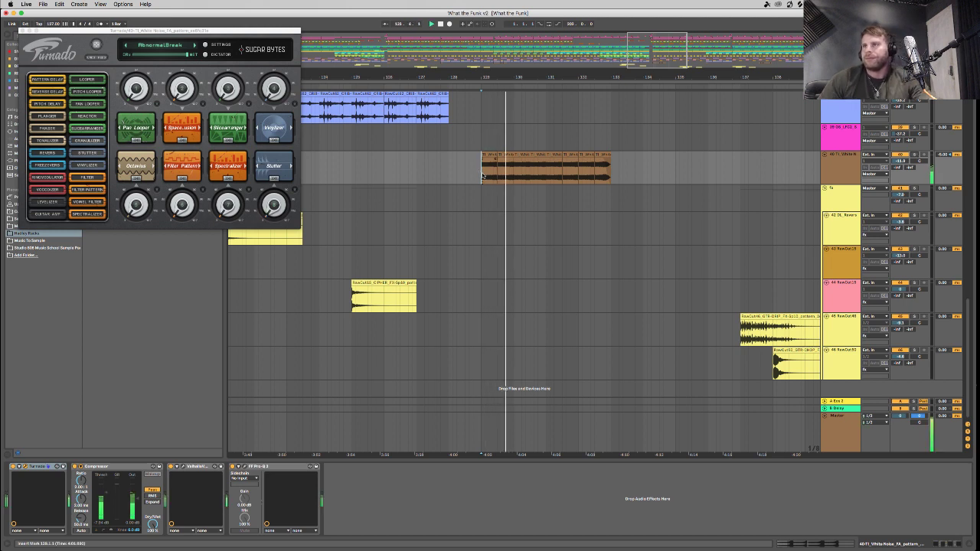
{"action": "key", "text": "space"}
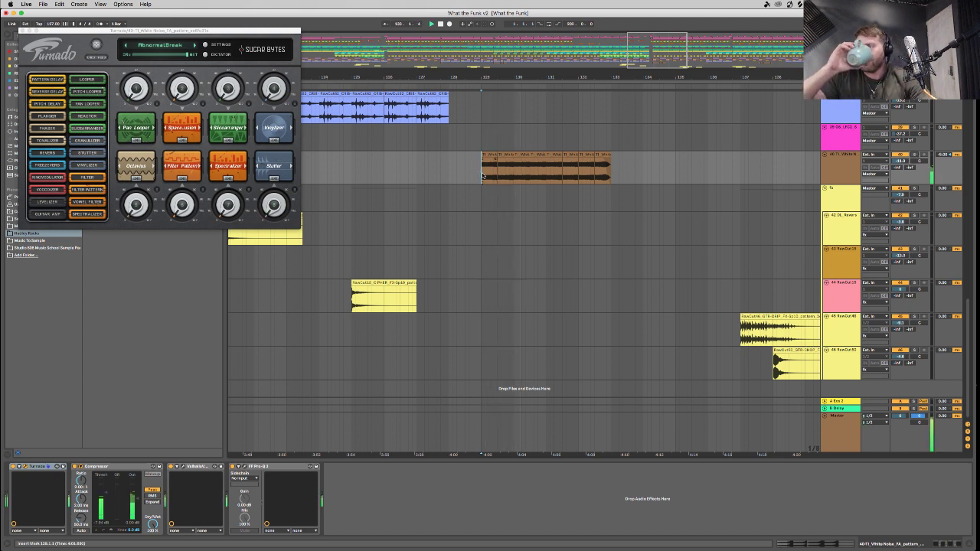
{"action": "key", "text": "space"}
{"action": "key", "text": "space"}
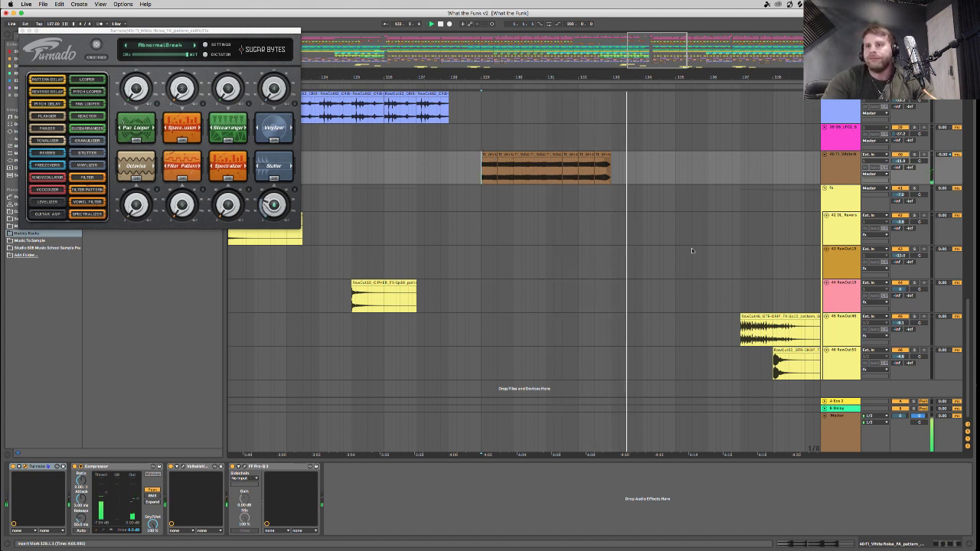
Close the Turnado window, stop playback and bring the kick, bass and vocal tracks back into view.
{"action": "left_click", "coordinate": [20, 30]}
{"action": "key", "text": "space"}
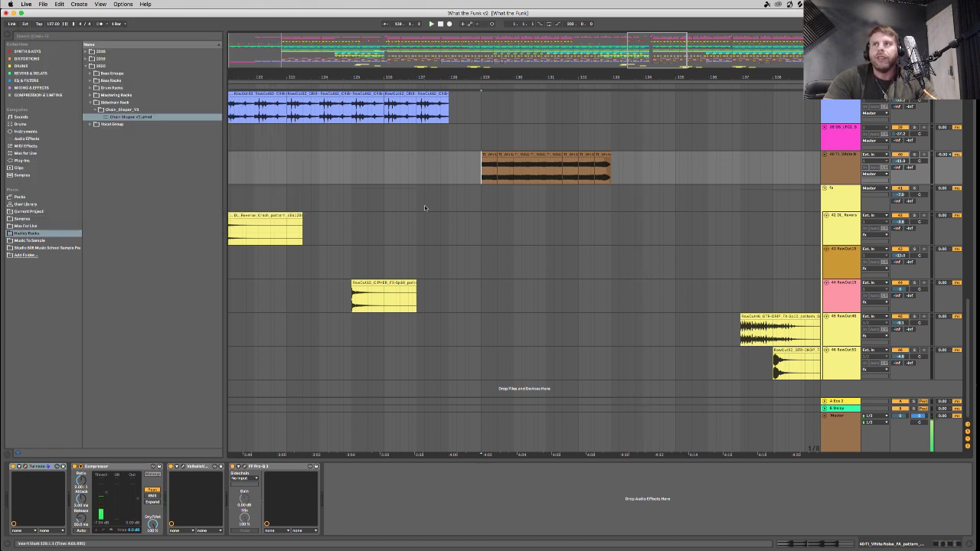
{"action": "left_click_drag", "start_coordinate": [544, 66], "coordinate": [490, 330]}
{"action": "scroll", "coordinate": [491, 329], "scroll_direction": "up", "scroll_amount": 10}
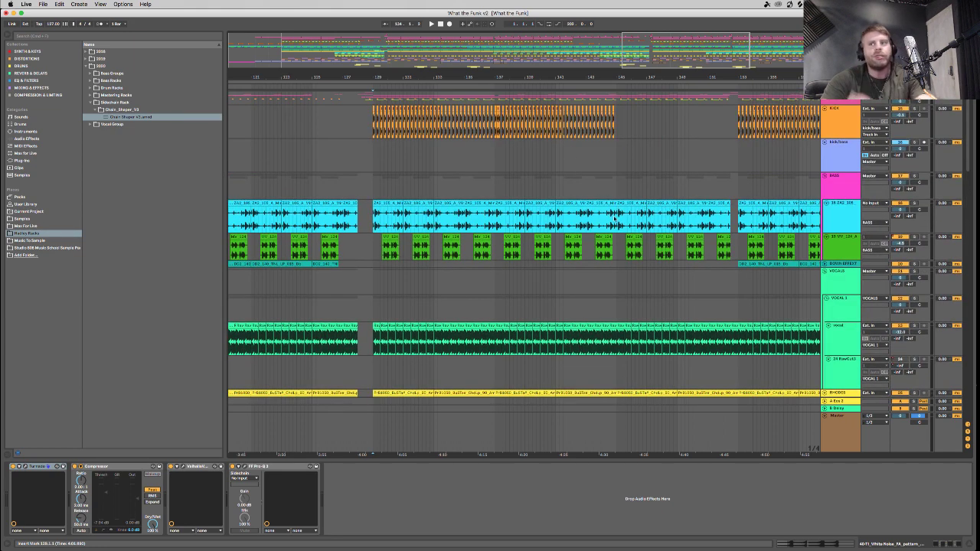
Open the IS IT 2 Live set in place of the What the Funk project.
{"action": "left_click", "coordinate": [43, 4]}
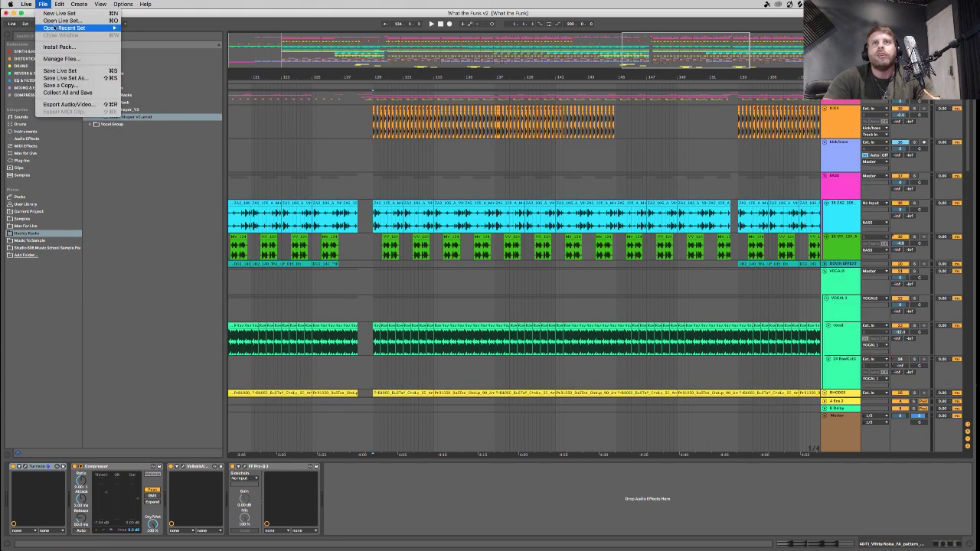
{"action": "left_click", "coordinate": [496, 257]}
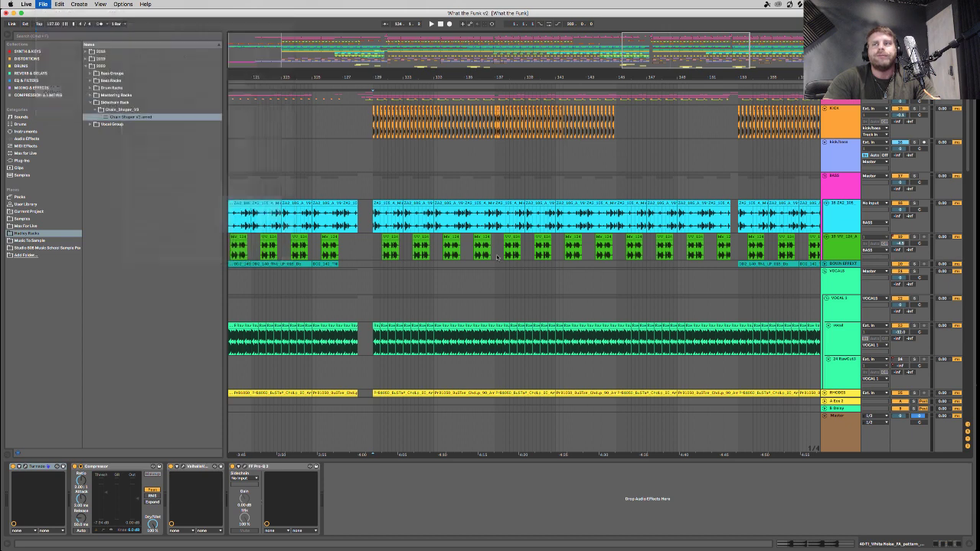
{"action": "left_click", "coordinate": [422, 297]}
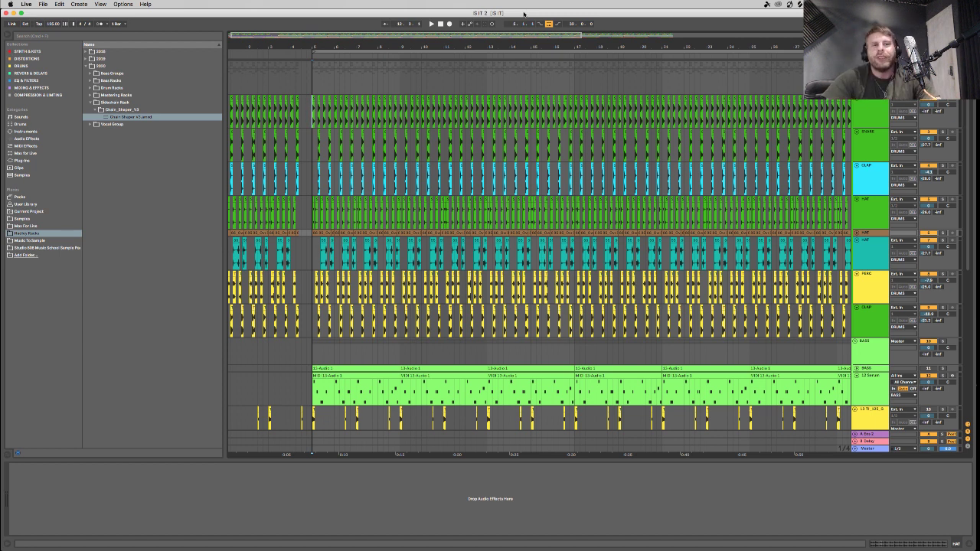
Zoom in around bar 5 and inspect the KICK and SNARE tracks and their device chains.
{"action": "left_click_drag", "start_coordinate": [365, 42], "coordinate": [373, 38]}
{"action": "left_click", "coordinate": [398, 105]}
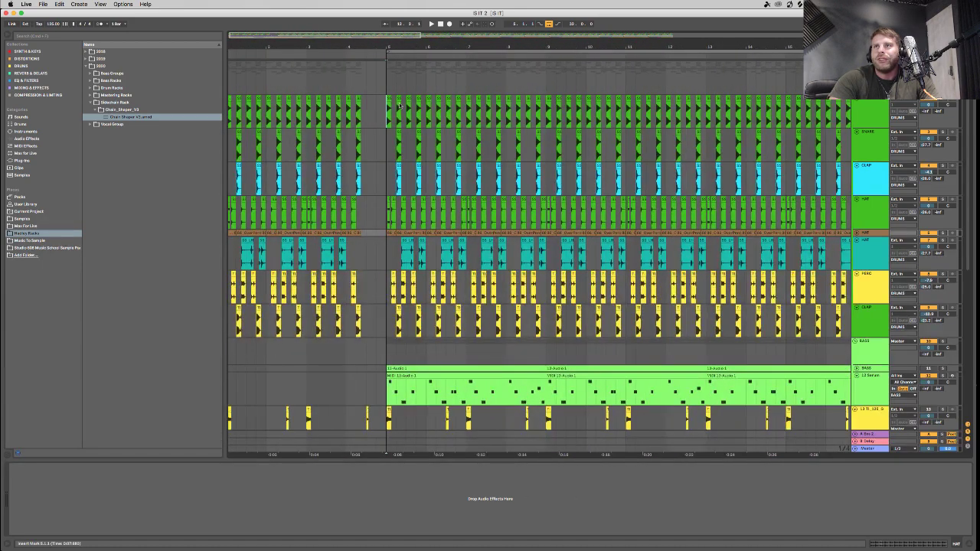
{"action": "left_click", "coordinate": [368, 120]}
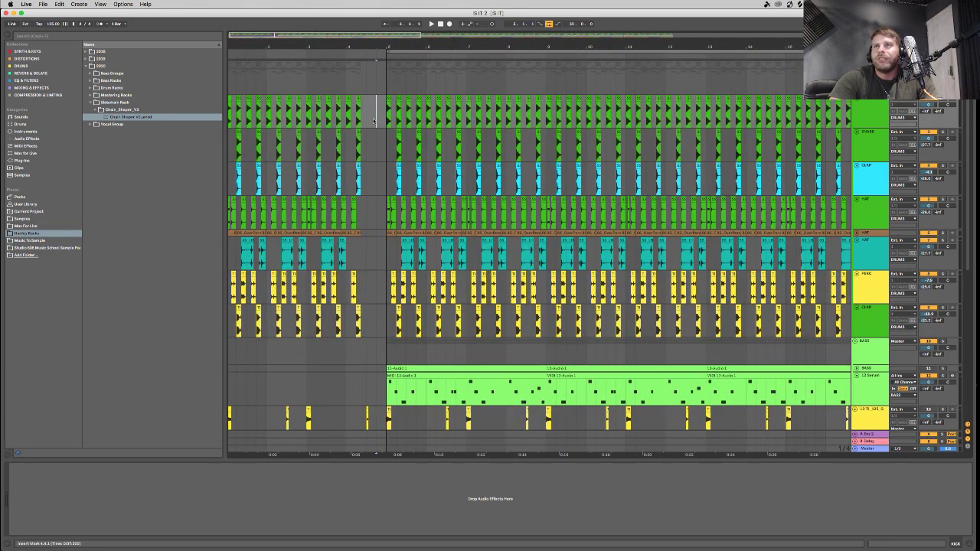
{"action": "left_click", "coordinate": [373, 120]}
{"action": "left_click", "coordinate": [378, 147]}
{"action": "left_click", "coordinate": [368, 146]}
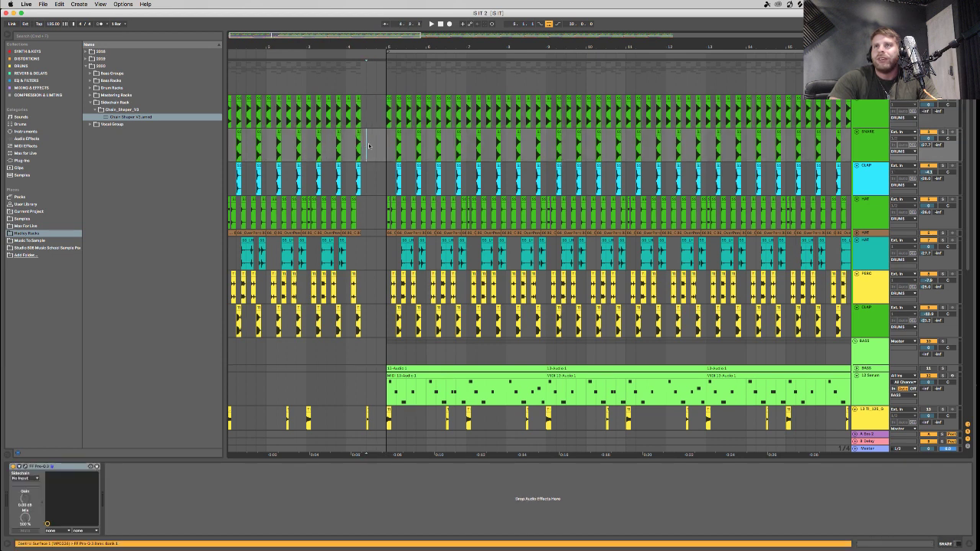
{"action": "left_click_drag", "start_coordinate": [370, 106], "coordinate": [387, 107]}
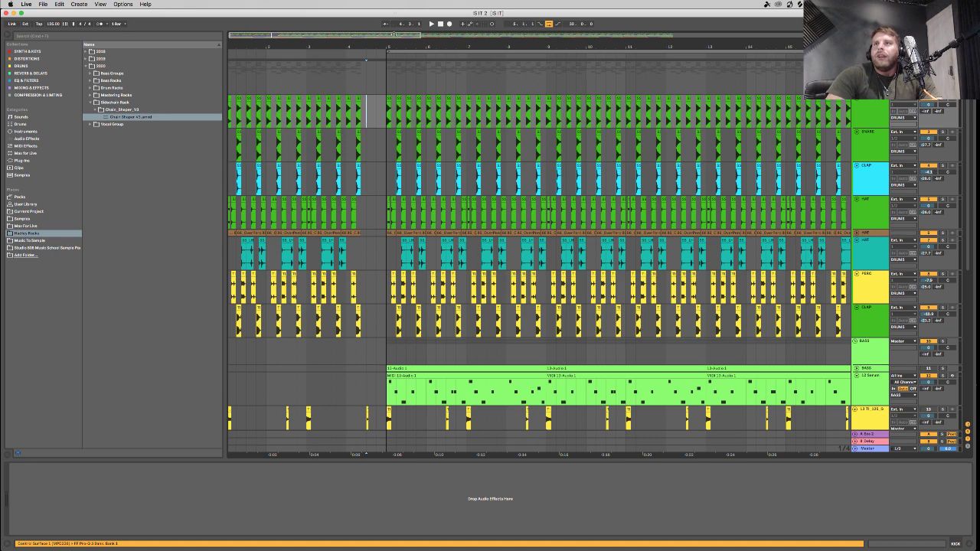
{"action": "key", "text": "minus"}
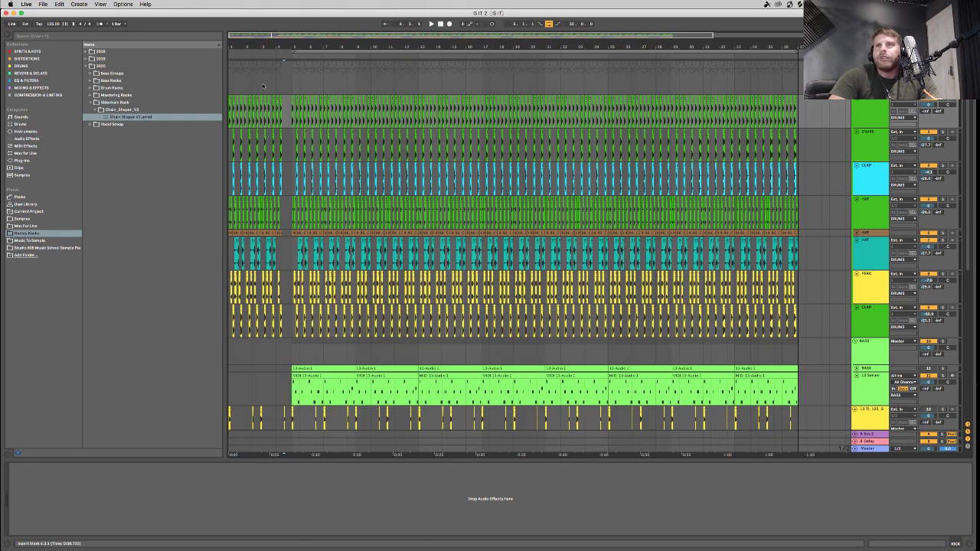
Show the device chains of the DRUMS group and the 12 Serum track while surveying the drum, bass and music tracks.
{"action": "left_click", "coordinate": [312, 76]}
{"action": "scroll", "coordinate": [328, 363], "scroll_direction": "down", "scroll_amount": 8}
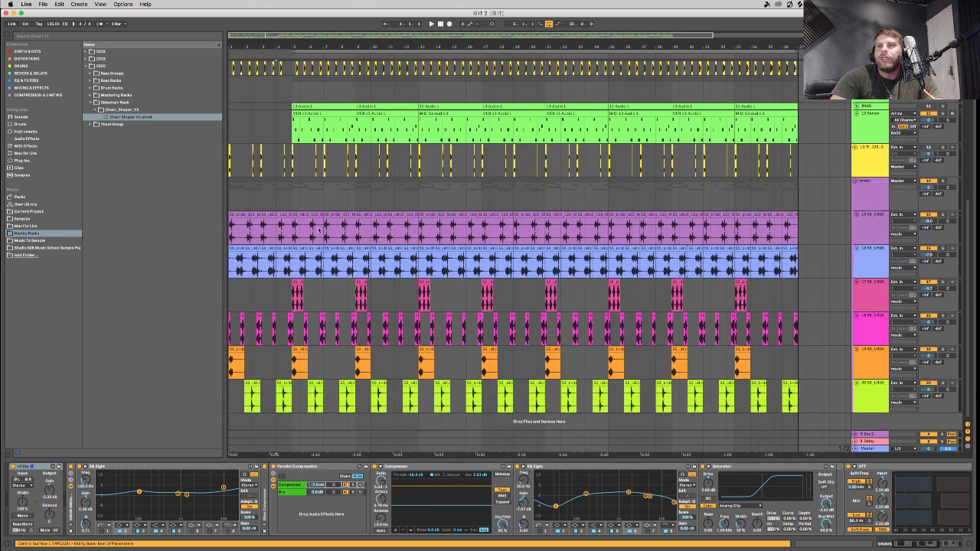
{"action": "scroll", "coordinate": [280, 115], "scroll_direction": "up", "scroll_amount": 8}
{"action": "scroll", "coordinate": [282, 283], "scroll_direction": "down", "scroll_amount": 8}
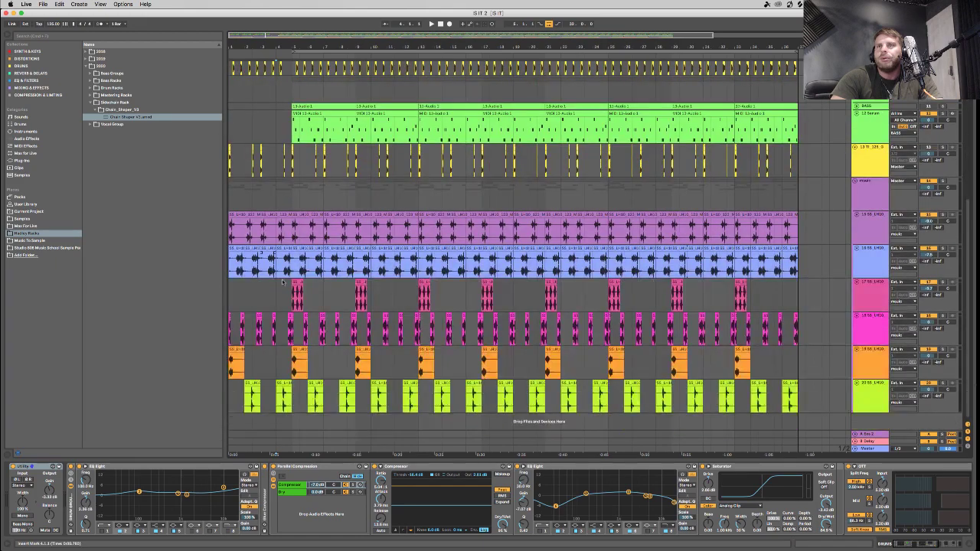
{"action": "left_click", "coordinate": [291, 136]}
{"action": "scroll", "coordinate": [284, 122], "scroll_direction": "up", "scroll_amount": 8}
{"action": "scroll", "coordinate": [281, 107], "scroll_direction": "down", "scroll_amount": 8}
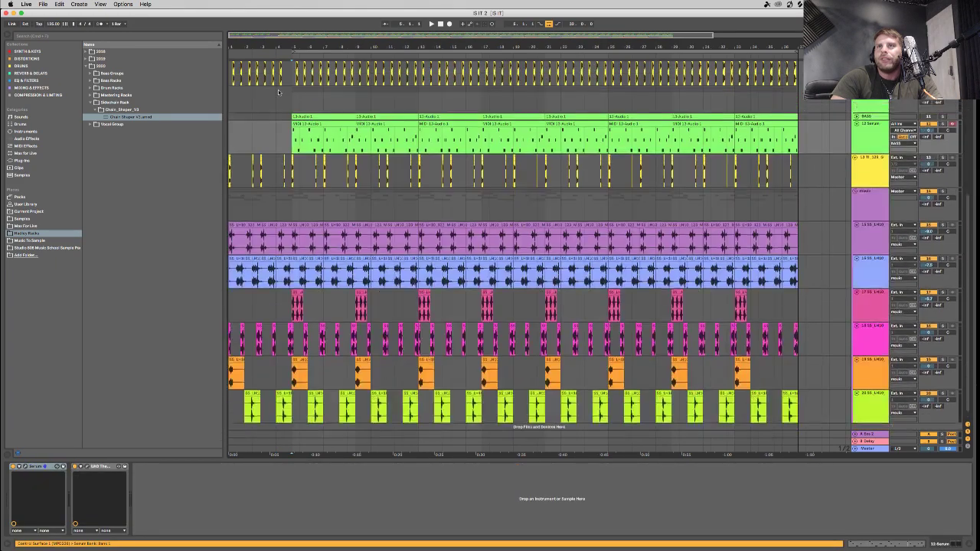
{"action": "scroll", "coordinate": [278, 91], "scroll_direction": "up", "scroll_amount": 8}
Play the whole arrangement from bar 3, looking over the drum, bass and music tracks, and stop playback.
{"action": "left_click", "coordinate": [276, 90]}
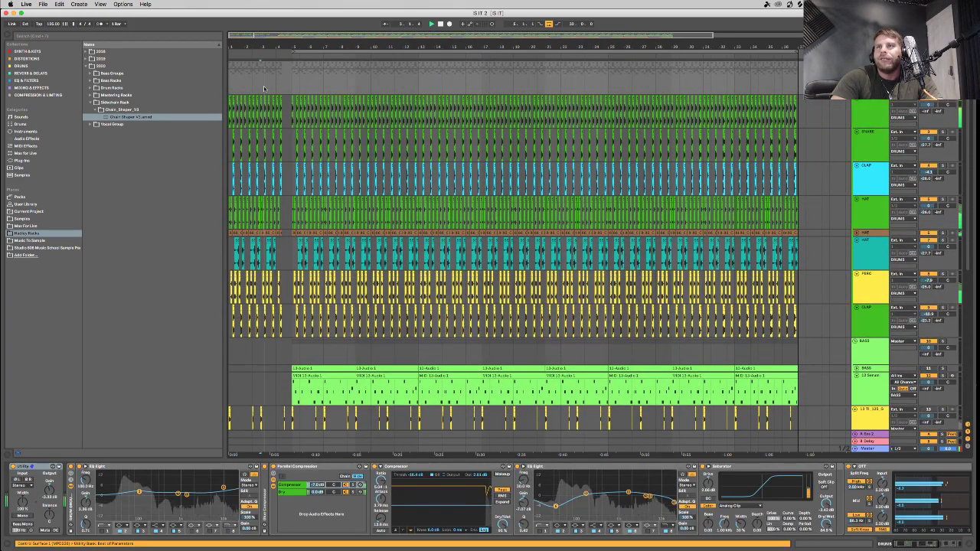
{"action": "key", "text": "space"}
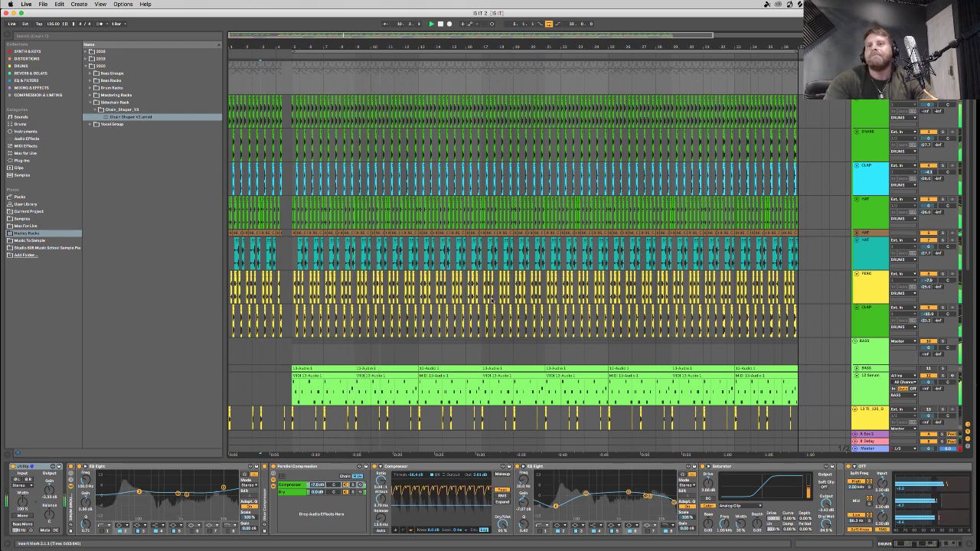
{"action": "scroll", "coordinate": [498, 306], "scroll_direction": "down", "scroll_amount": 5}
{"action": "scroll", "coordinate": [499, 306], "scroll_direction": "down", "scroll_amount": 1}
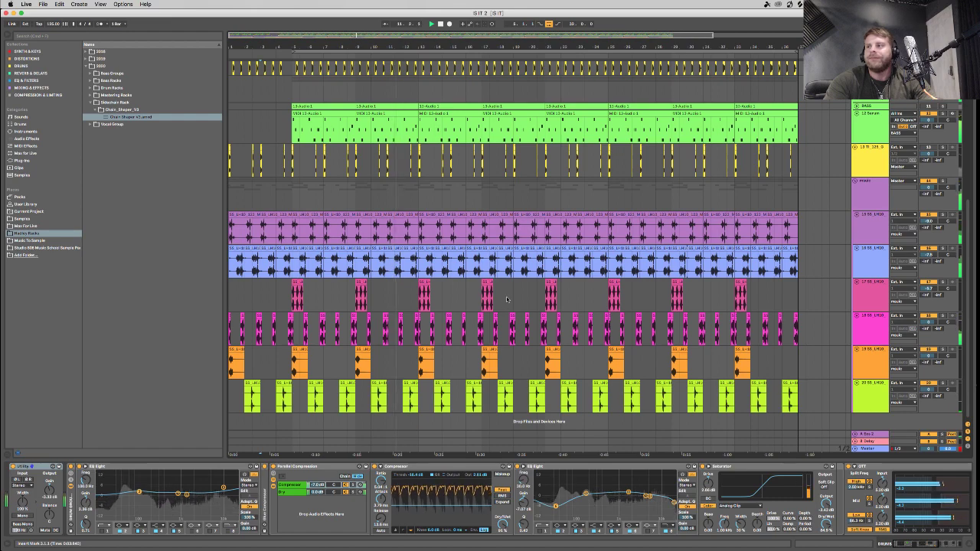
{"action": "scroll", "coordinate": [716, 279], "scroll_direction": "up", "scroll_amount": 5}
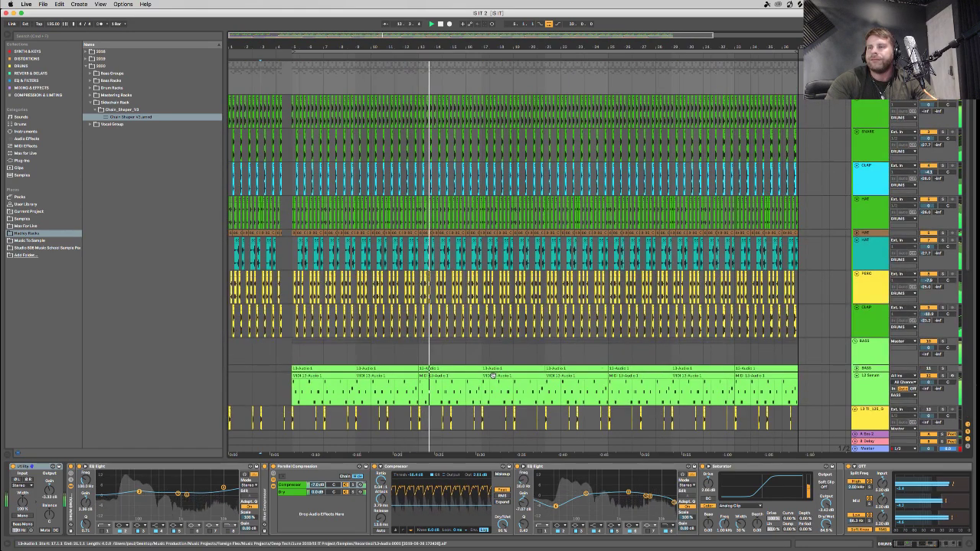
{"action": "scroll", "coordinate": [485, 383], "scroll_direction": "down", "scroll_amount": 5}
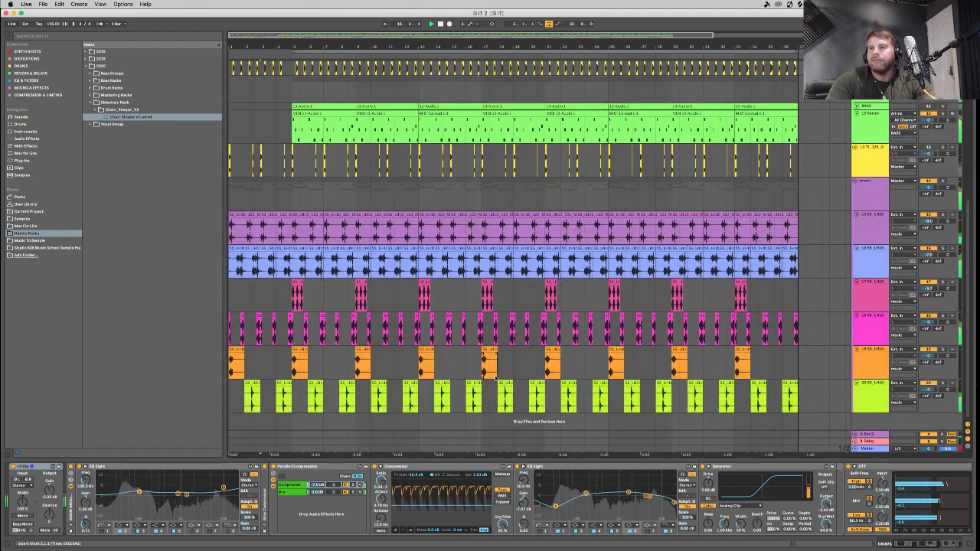
{"action": "scroll", "coordinate": [495, 376], "scroll_direction": "up", "scroll_amount": 2}
{"action": "scroll", "coordinate": [495, 376], "scroll_direction": "up", "scroll_amount": 2}
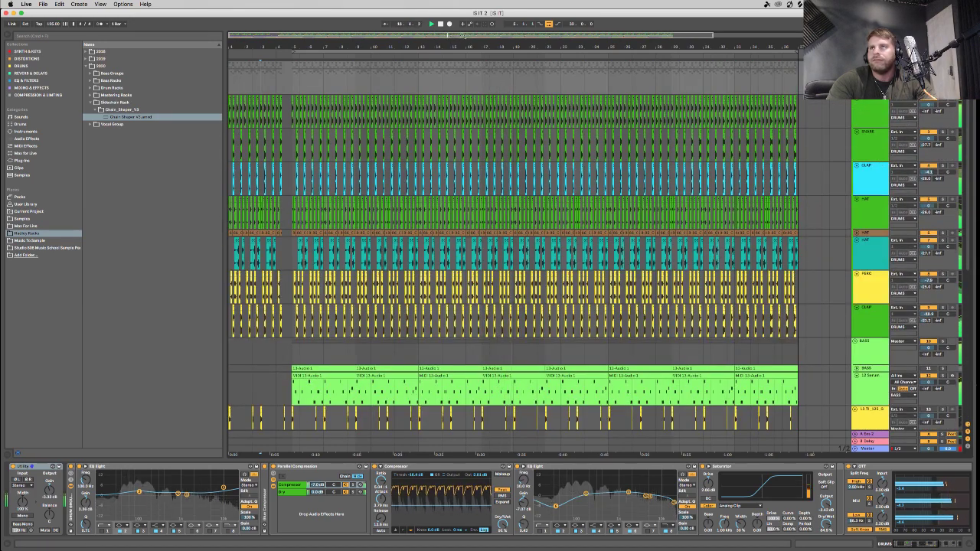
{"action": "key", "text": "minus"}
{"action": "scroll", "coordinate": [607, 289], "scroll_direction": "down", "scroll_amount": 4}
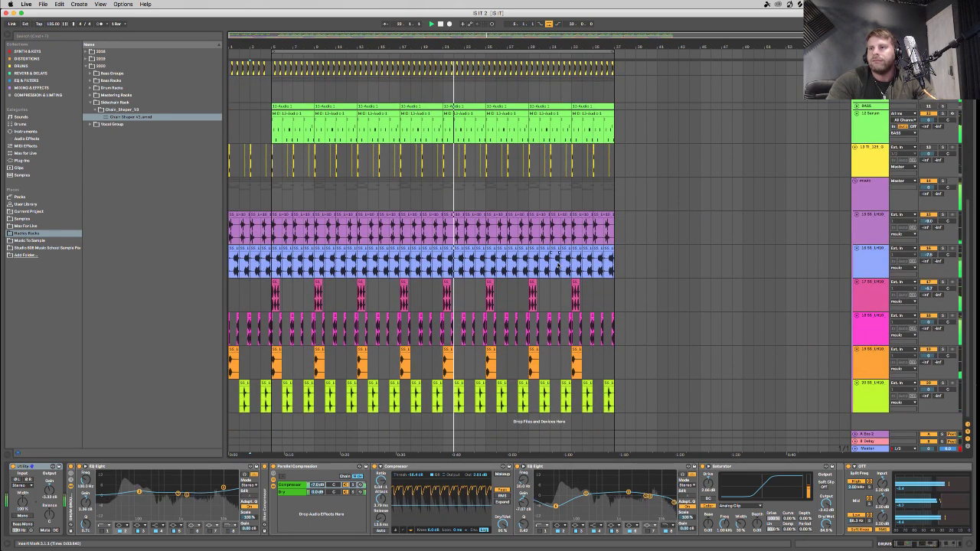
{"action": "scroll", "coordinate": [530, 279], "scroll_direction": "up", "scroll_amount": 4}
{"action": "key", "text": "space"}
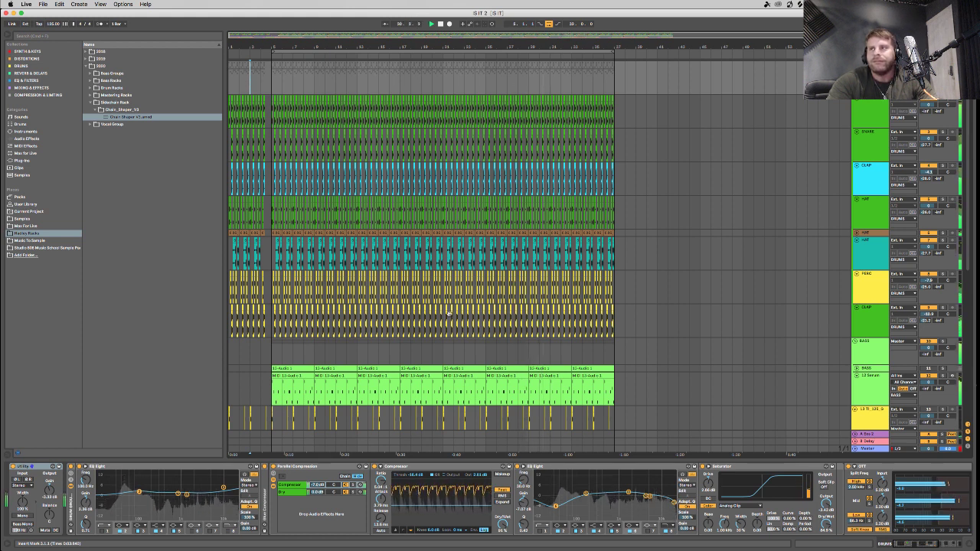
{"action": "key", "text": "space"}
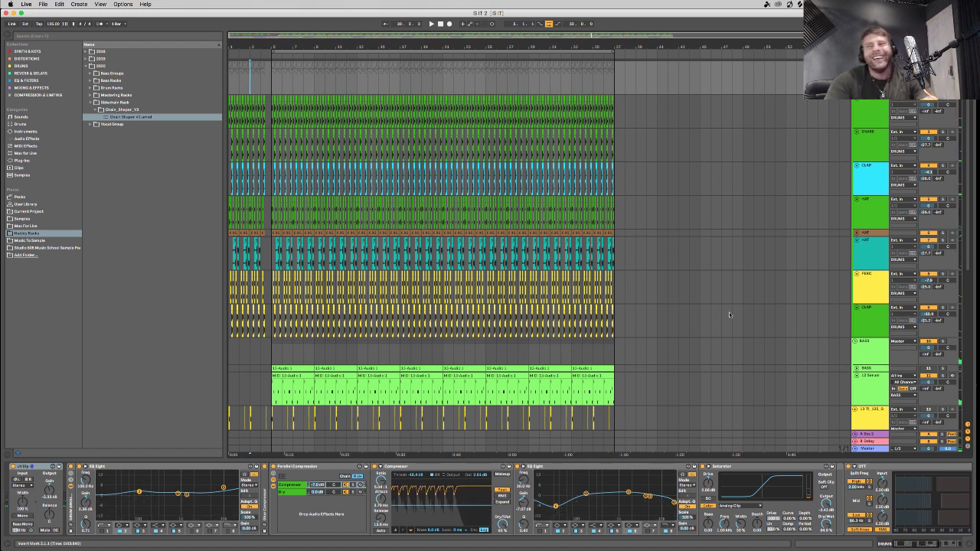
Replay the opening from bar 3 with the timeline zoomed in around the first bars, and stop playback.
{"action": "scroll", "coordinate": [472, 323], "scroll_direction": "down", "scroll_amount": 10}
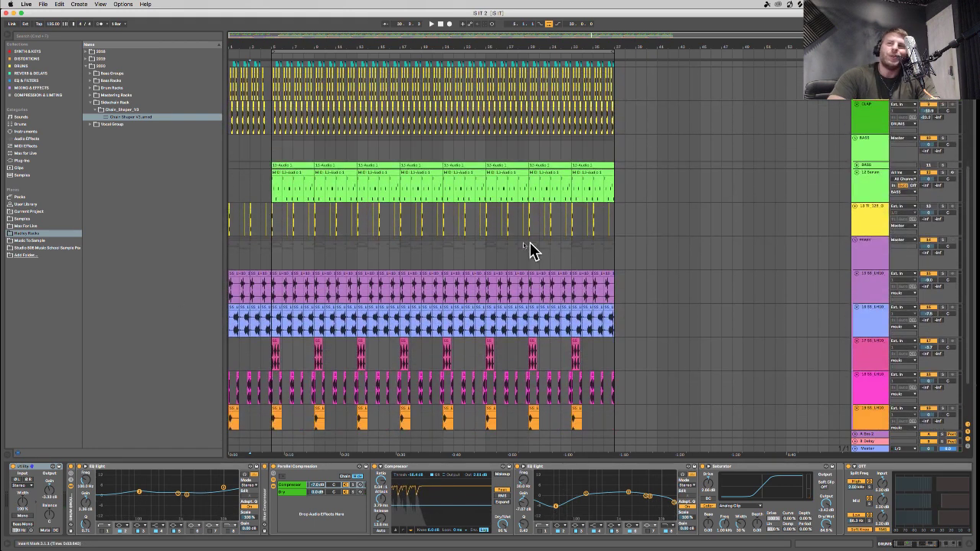
{"action": "scroll", "coordinate": [308, 175], "scroll_direction": "up", "scroll_amount": 10}
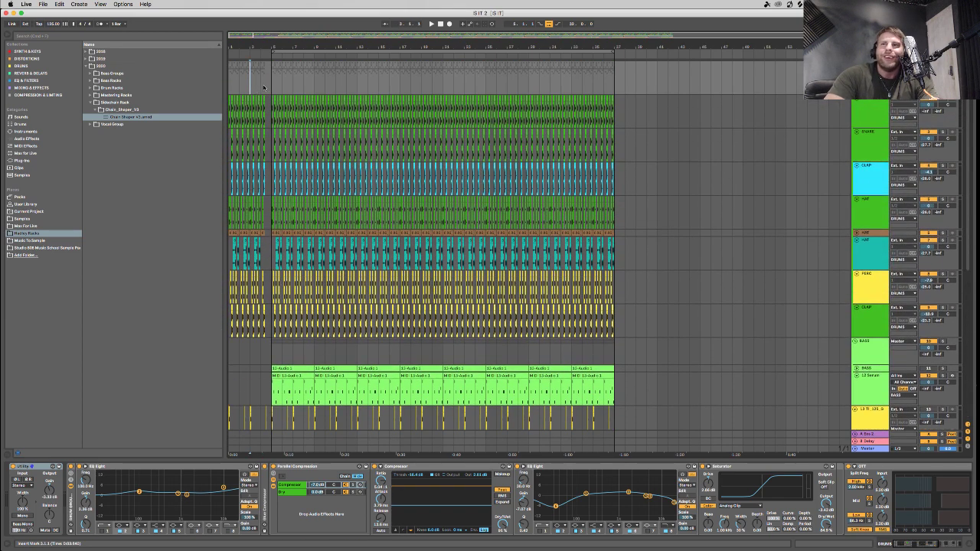
{"action": "left_click_drag", "start_coordinate": [325, 36], "coordinate": [365, 140]}
{"action": "key", "text": "space"}
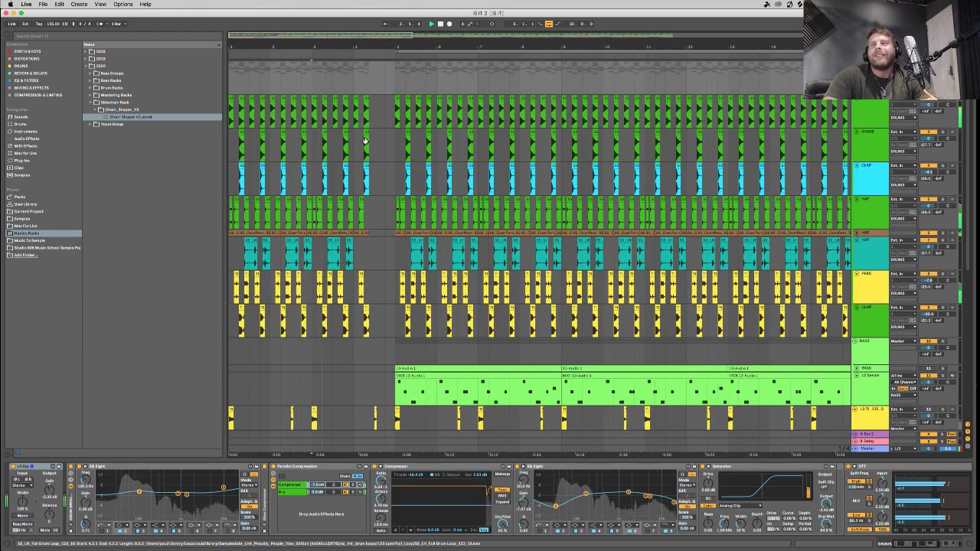
{"action": "scroll", "coordinate": [397, 293], "scroll_direction": "down", "scroll_amount": 5}
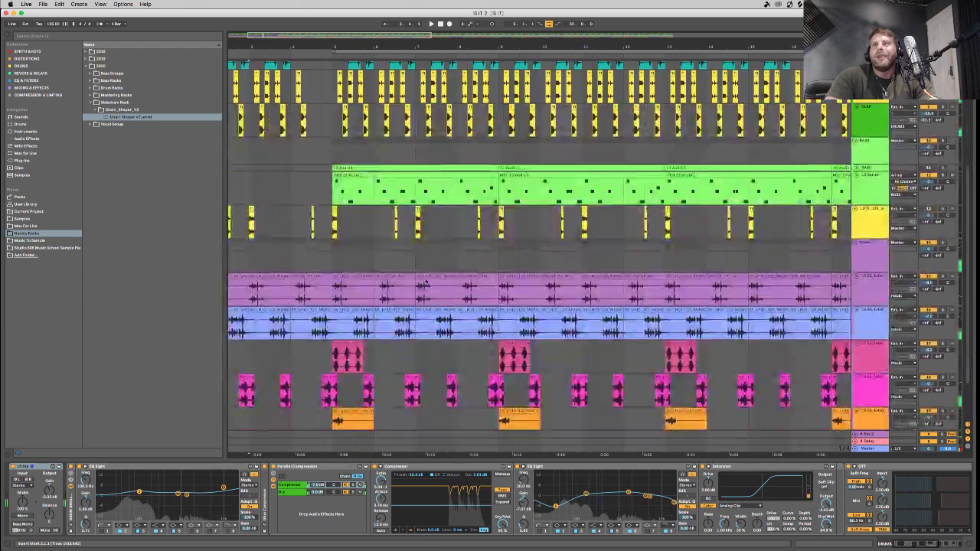
{"action": "scroll", "coordinate": [397, 293], "scroll_direction": "up", "scroll_amount": 5}
{"action": "key", "text": "space"}
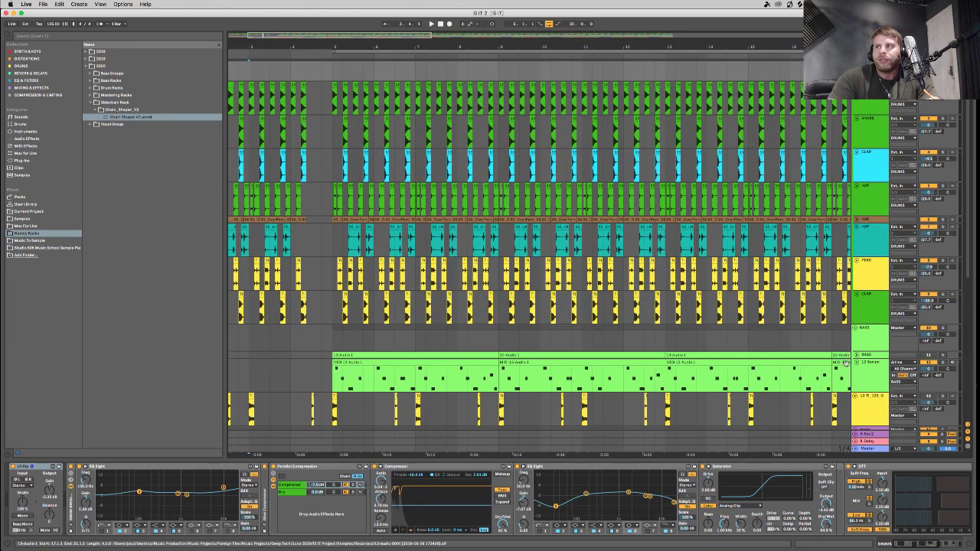
Unfold the BASS audio track, select the 12 Serum track and play its MIDI clips from bar 5.
{"action": "scroll", "coordinate": [863, 376], "scroll_direction": "down", "scroll_amount": 3}
{"action": "scroll", "coordinate": [863, 376], "scroll_direction": "down", "scroll_amount": 5}
{"action": "left_click", "coordinate": [865, 259]}
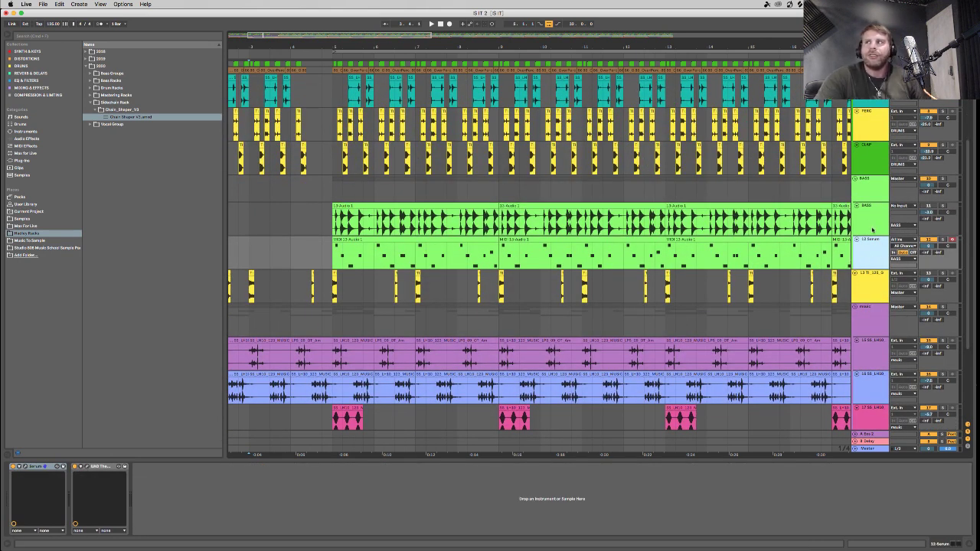
{"action": "left_click", "coordinate": [333, 261]}
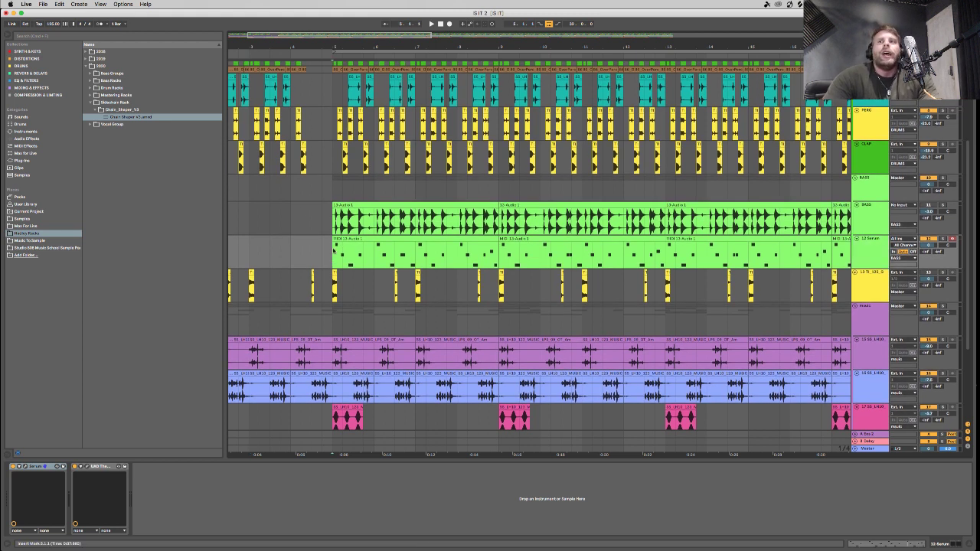
{"action": "key", "text": "space"}
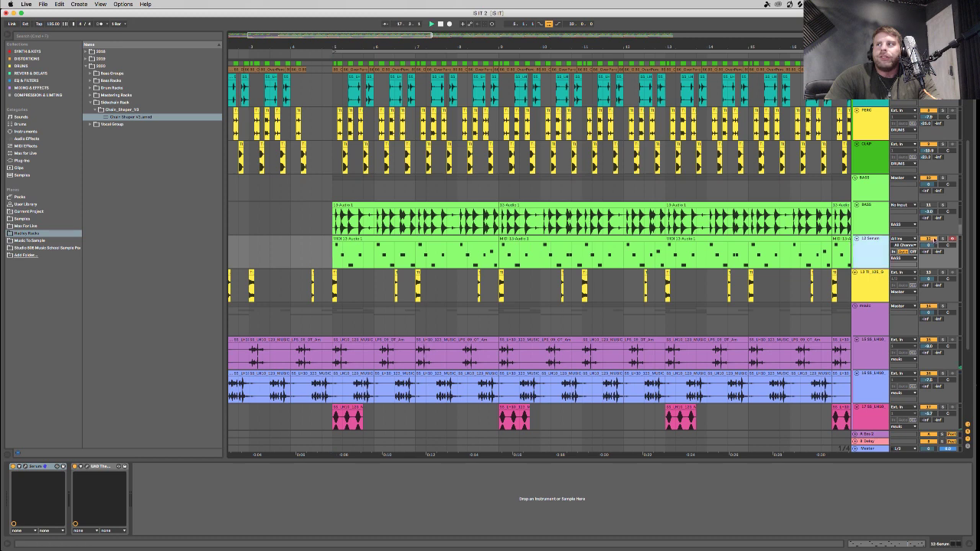
{"action": "left_click", "coordinate": [332, 248]}
{"action": "key", "text": "minus"}
{"action": "key", "text": "minus"}
{"action": "key", "text": "minus"}
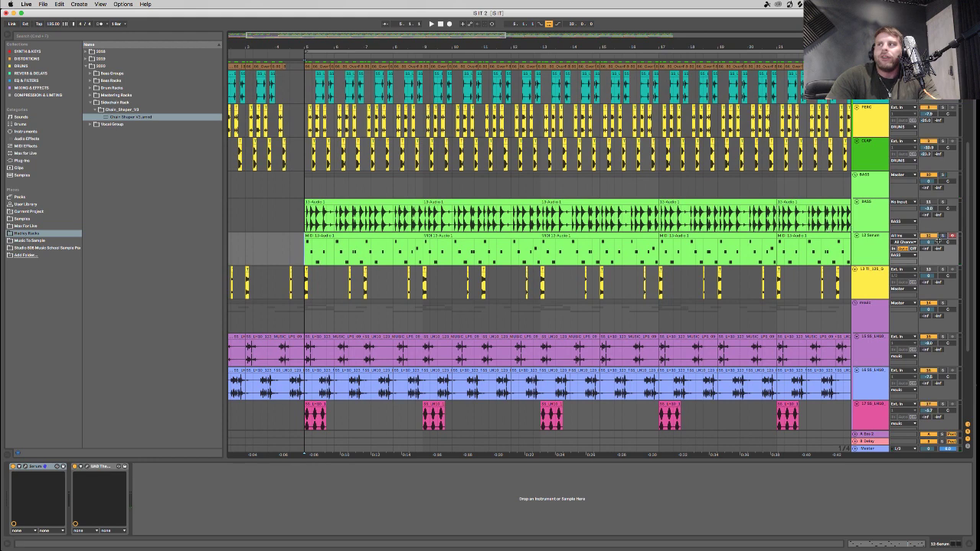
Play the BASS audio clips from bar 5, soloing the track briefly before returning to the full mix.
{"action": "scroll", "coordinate": [930, 203], "scroll_direction": "up", "scroll_amount": 1}
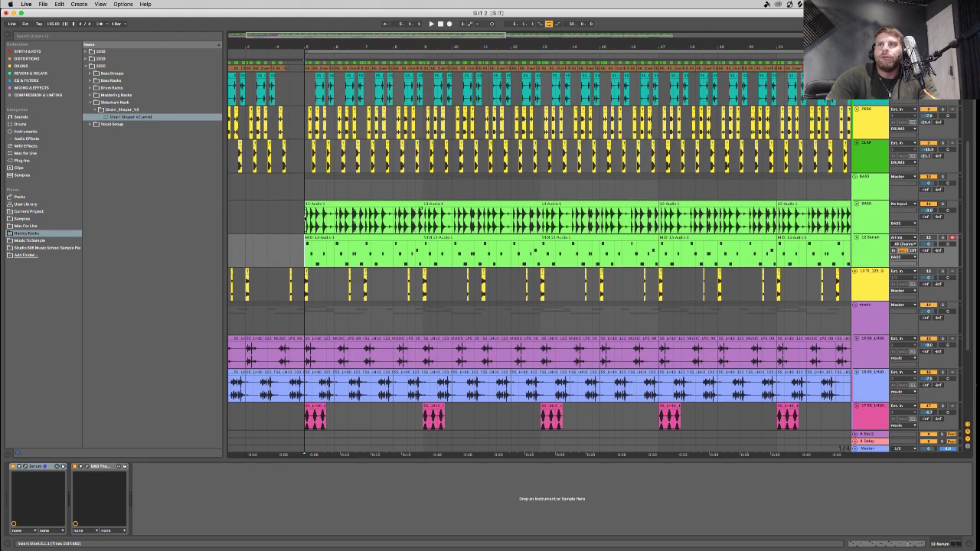
{"action": "left_click", "coordinate": [305, 222]}
{"action": "key", "text": "space"}
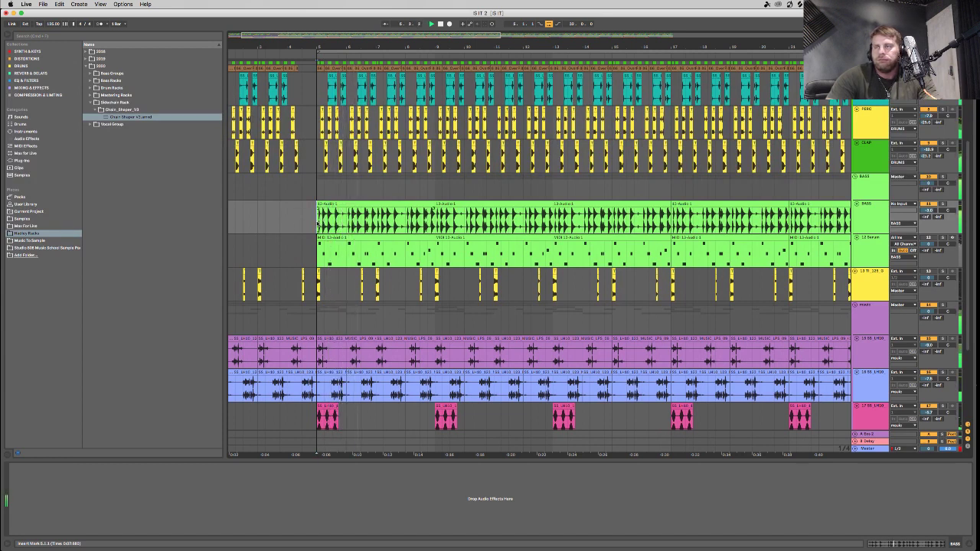
{"action": "left_click", "coordinate": [944, 203]}
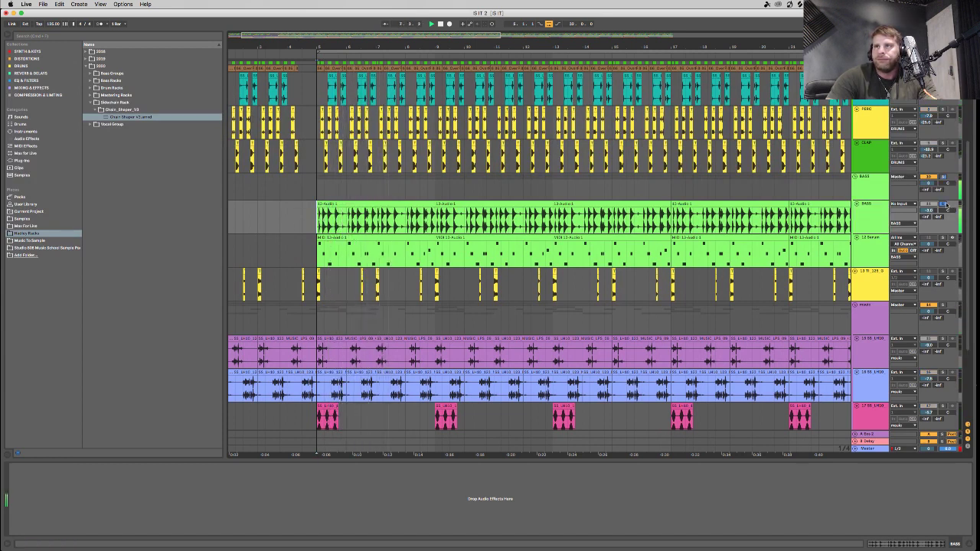
{"action": "left_click", "coordinate": [946, 204]}
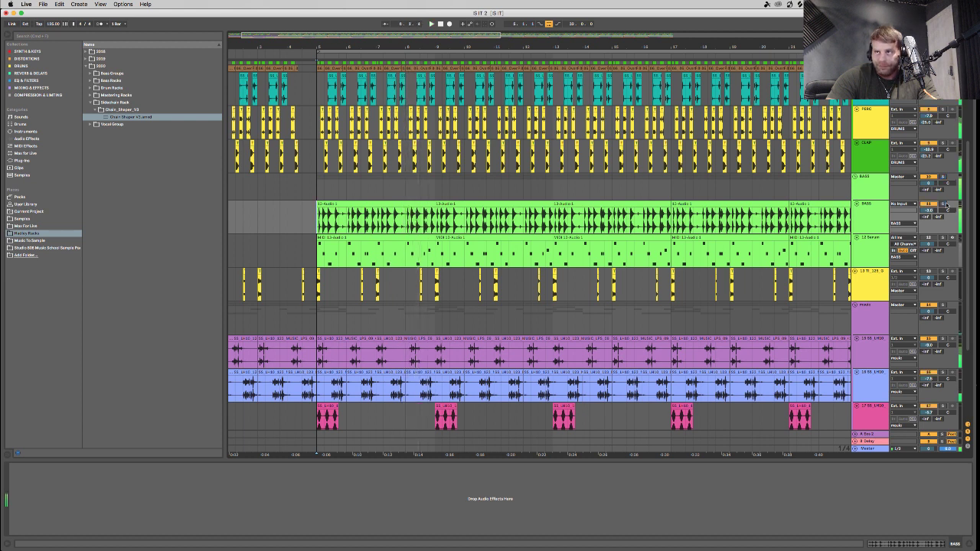
Compare the first BASS audio clip with the 12 Serum MIDI clip at bar 5, and show the Serum plug-in window.
{"action": "left_click", "coordinate": [367, 211]}
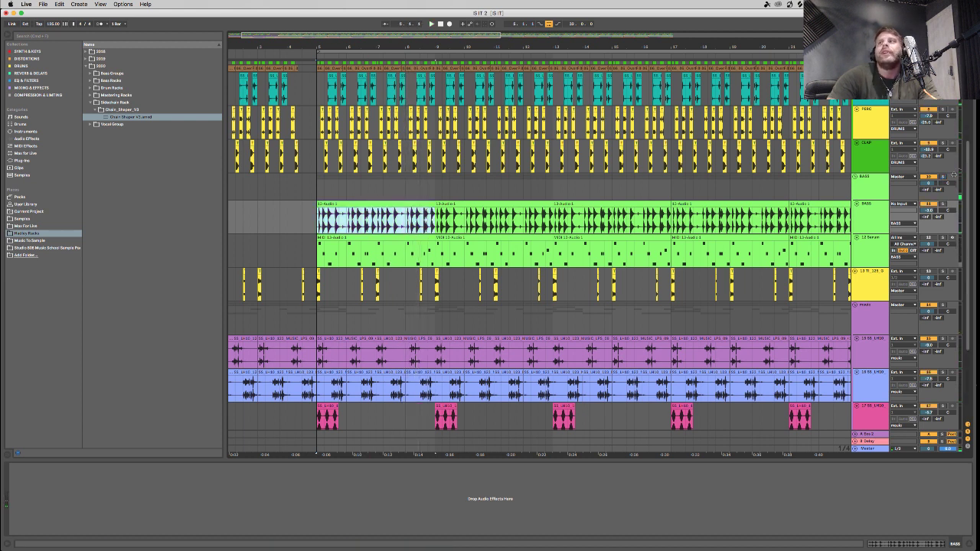
{"action": "left_click", "coordinate": [332, 244]}
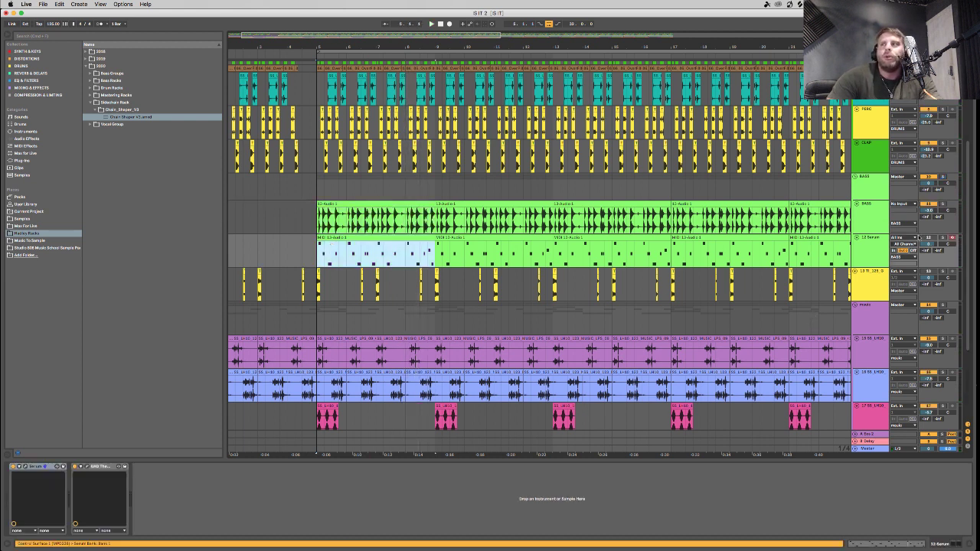
{"action": "left_click", "coordinate": [870, 245]}
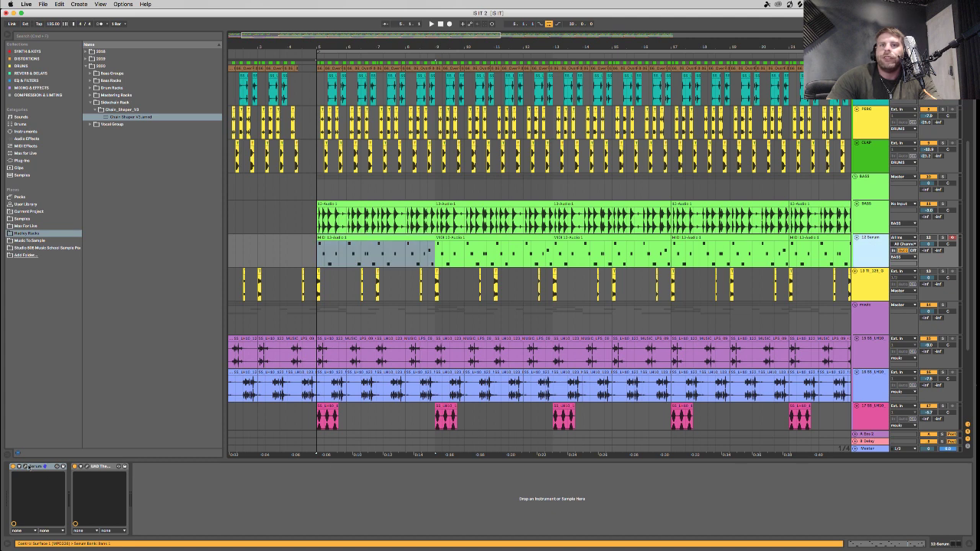
{"action": "key", "text": "super+alt+p"}
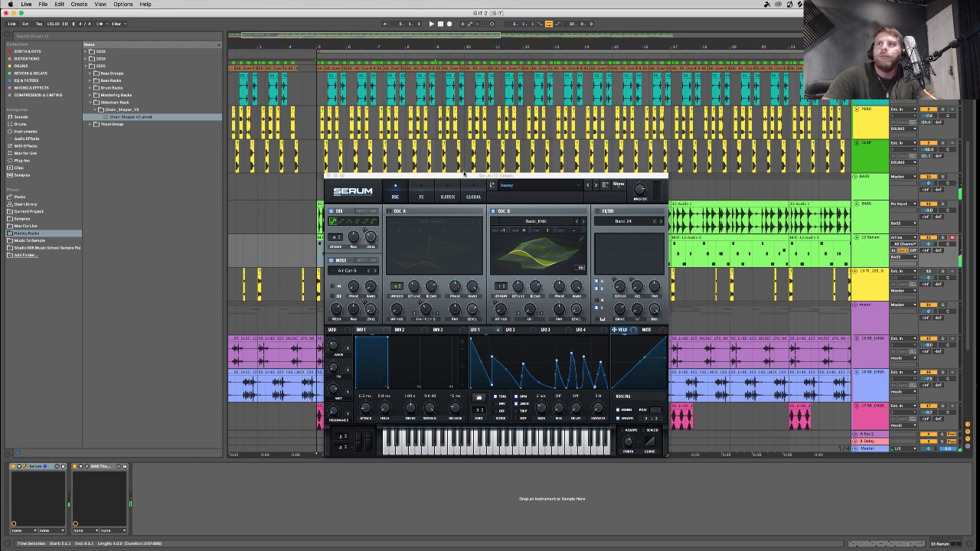
{"action": "left_click_drag", "start_coordinate": [463, 173], "coordinate": [507, 429]}
Convert a copy of the BASS audio clip to MIDI as Melody on the 12 Serum track at bar 5, and play it soloed.
{"action": "left_click", "coordinate": [366, 218]}
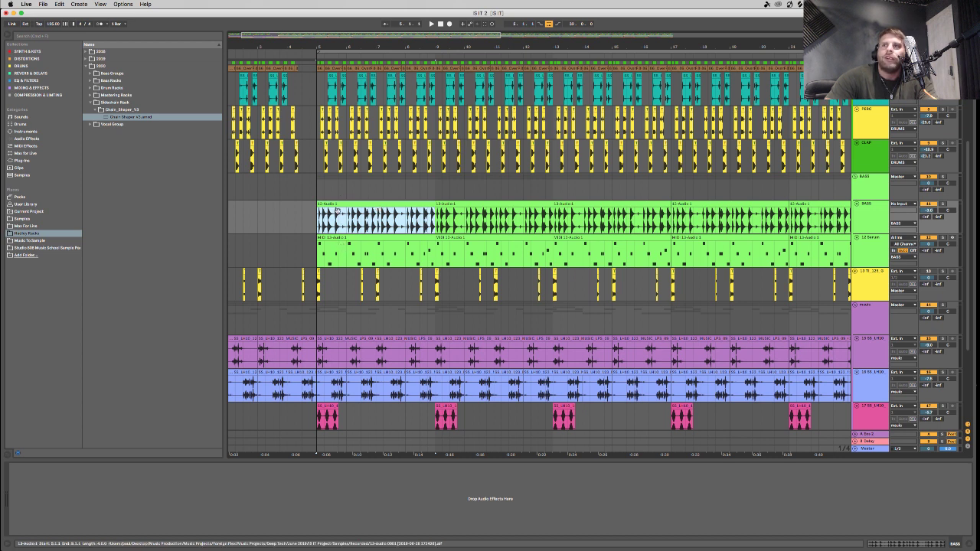
{"action": "left_click", "coordinate": [344, 249]}
{"action": "left_click_drag", "start_coordinate": [339, 254], "coordinate": [336, 253]}
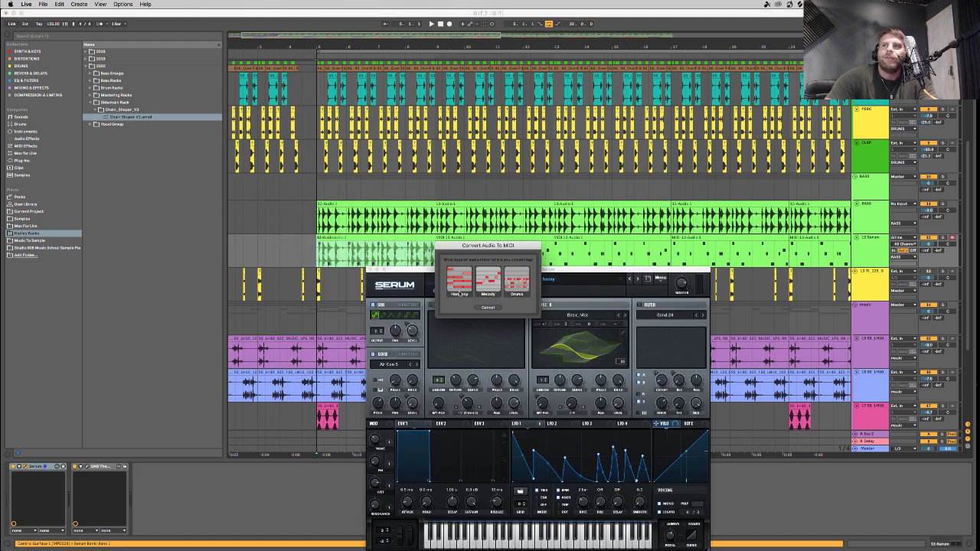
{"action": "left_click", "coordinate": [489, 280]}
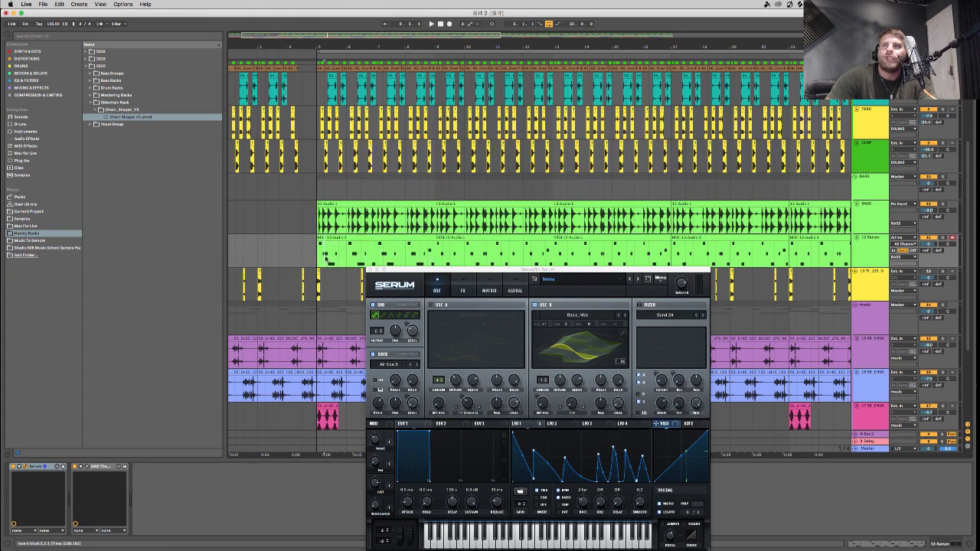
{"action": "key", "text": "space"}
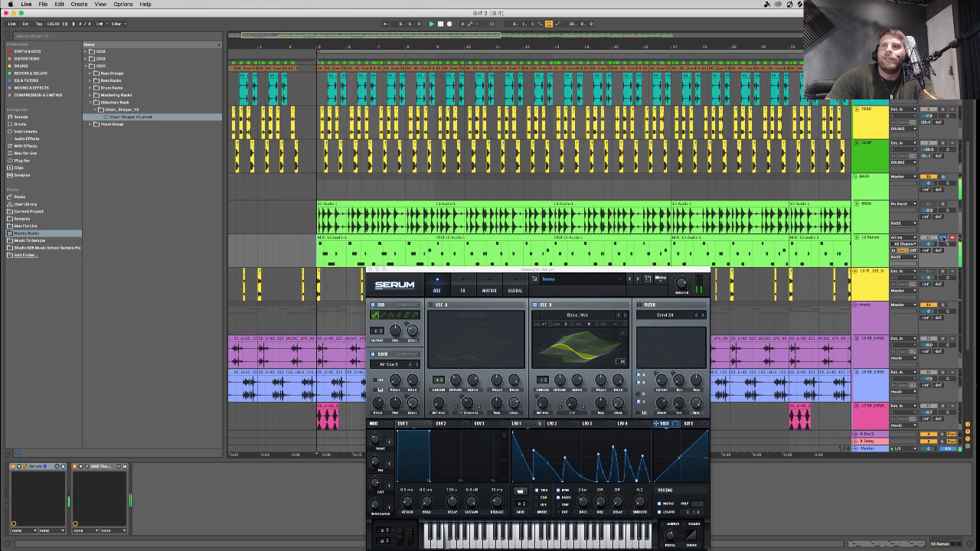
{"action": "left_click_drag", "start_coordinate": [389, 268], "coordinate": [566, 260]}
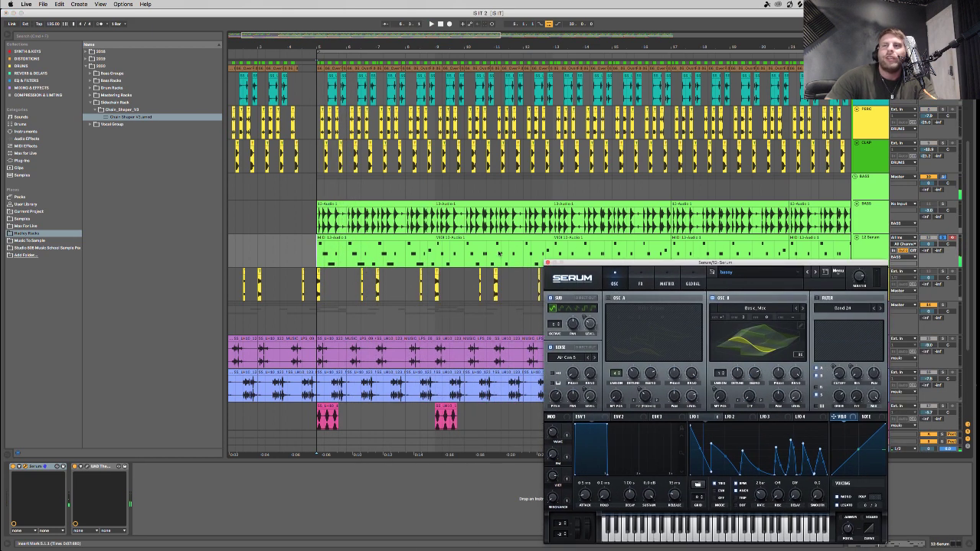
Compare the converted MIDI clip at bar 5 with the bar 9 clip, and shorten its first F1, D1 and B0 notes.
{"action": "left_click", "coordinate": [447, 245]}
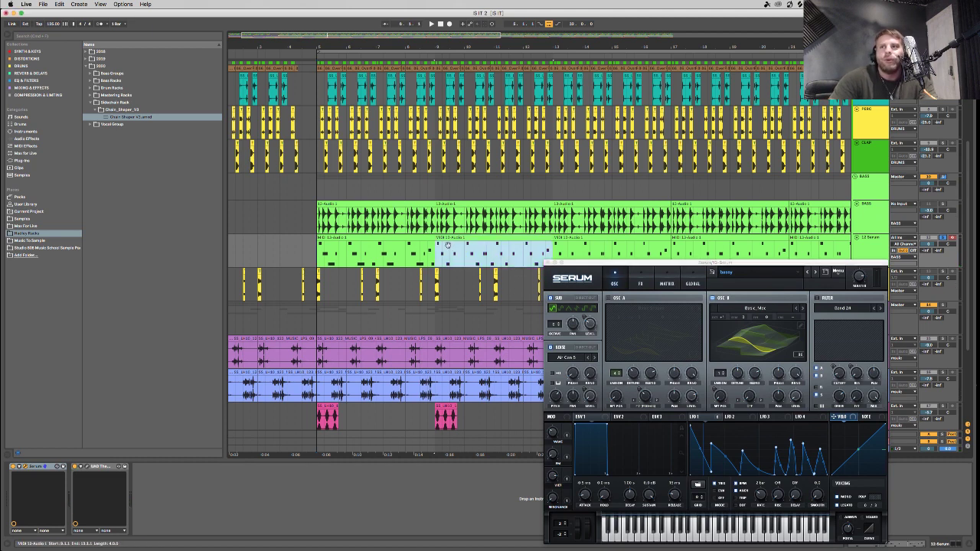
{"action": "left_click_drag", "start_coordinate": [446, 244], "coordinate": [329, 245]}
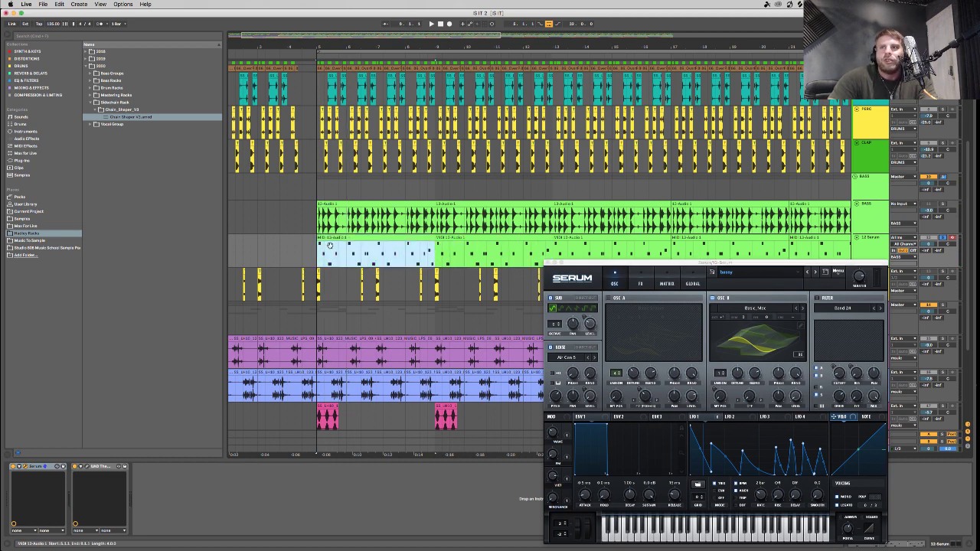
{"action": "double_click", "coordinate": [330, 246]}
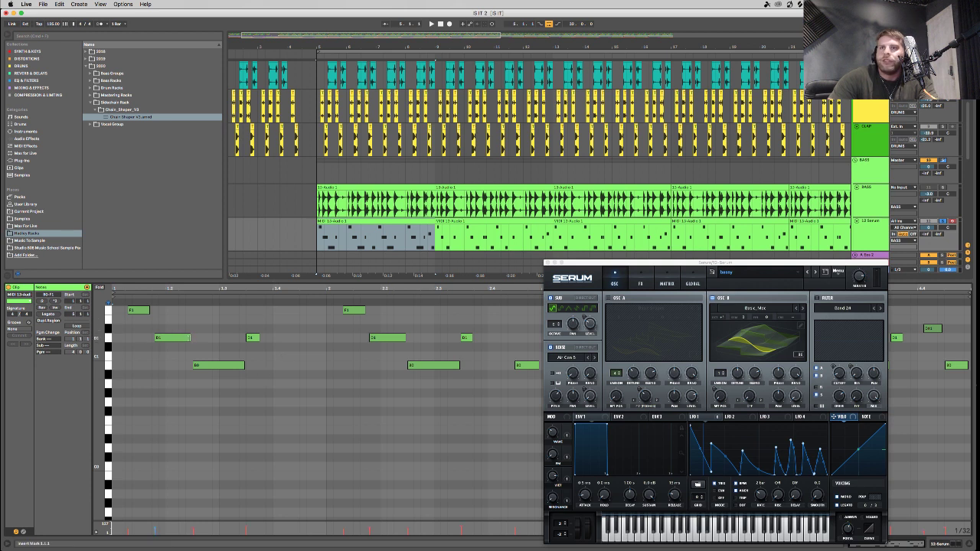
{"action": "left_click_drag", "start_coordinate": [189, 338], "coordinate": [168, 339]}
{"action": "left_click", "coordinate": [136, 310]}
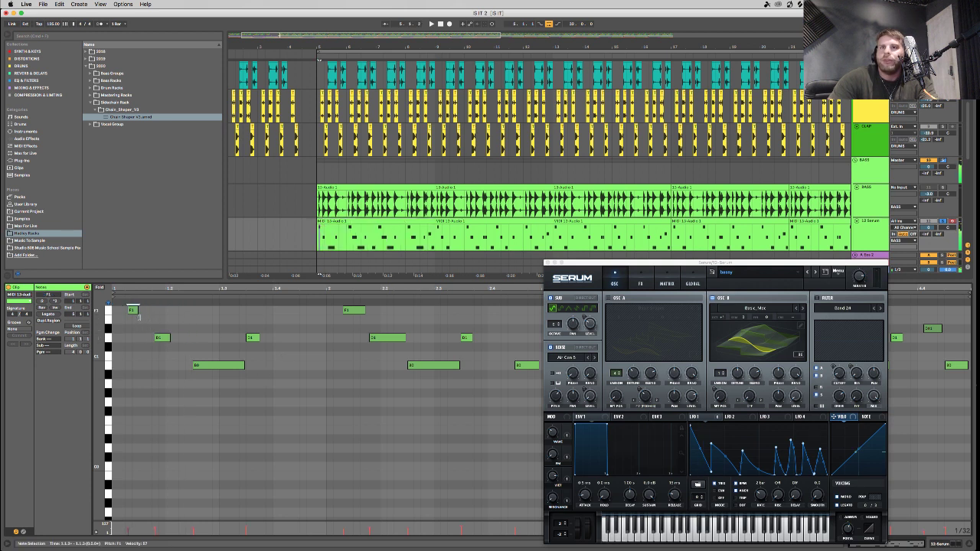
{"action": "key", "text": "space"}
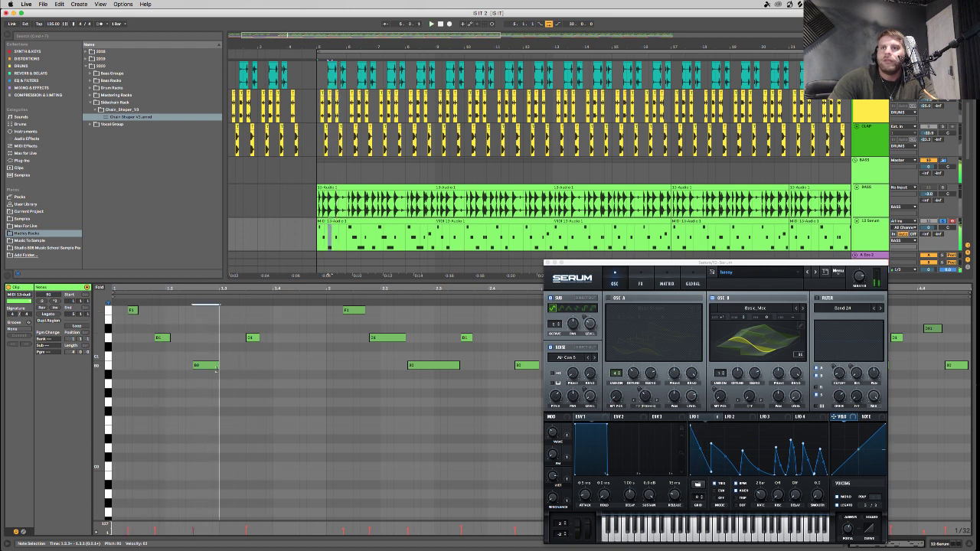
{"action": "left_click_drag", "start_coordinate": [242, 366], "coordinate": [217, 367]}
Replace the 12 Serum clip at bar 5 with a copy of the bar 9 MIDI clip and play it.
{"action": "left_click", "coordinate": [443, 225]}
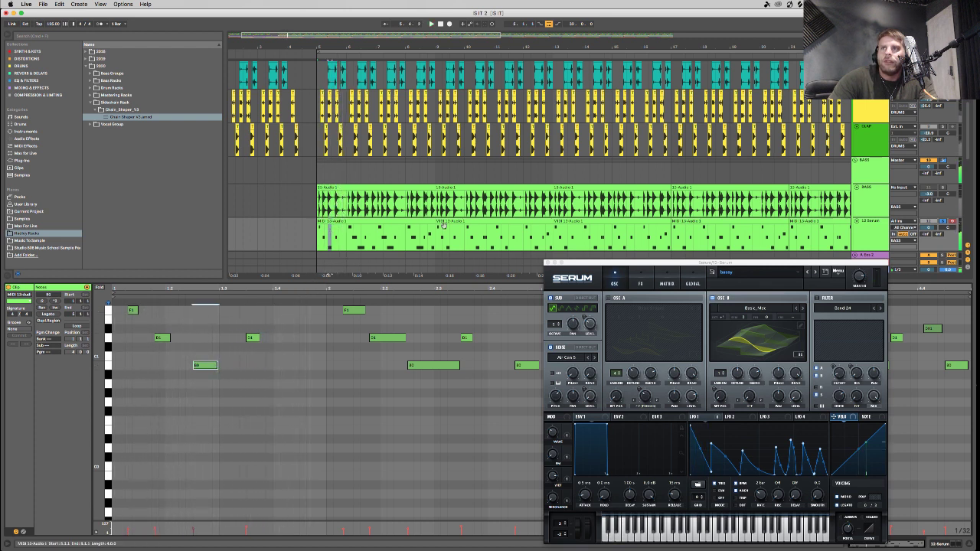
{"action": "left_click", "coordinate": [356, 228]}
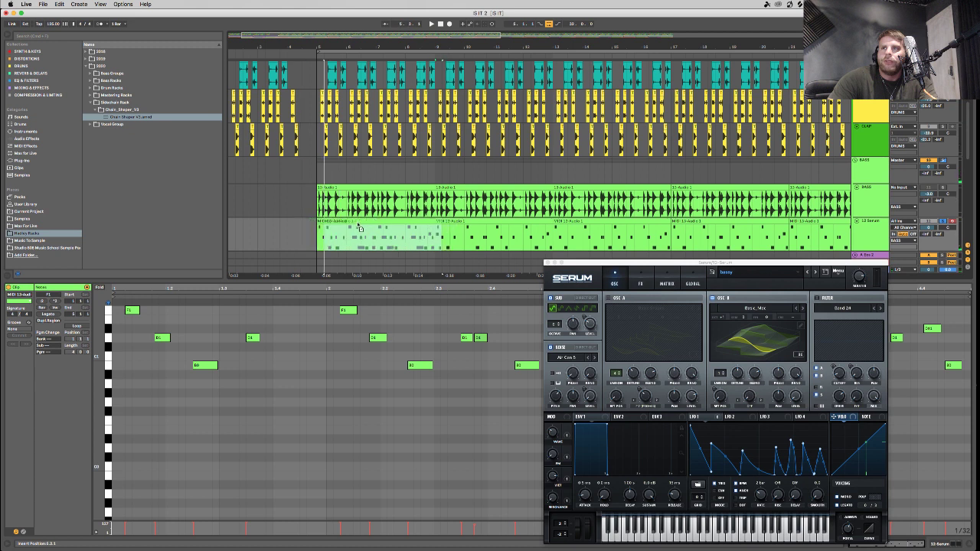
{"action": "key", "text": "space"}
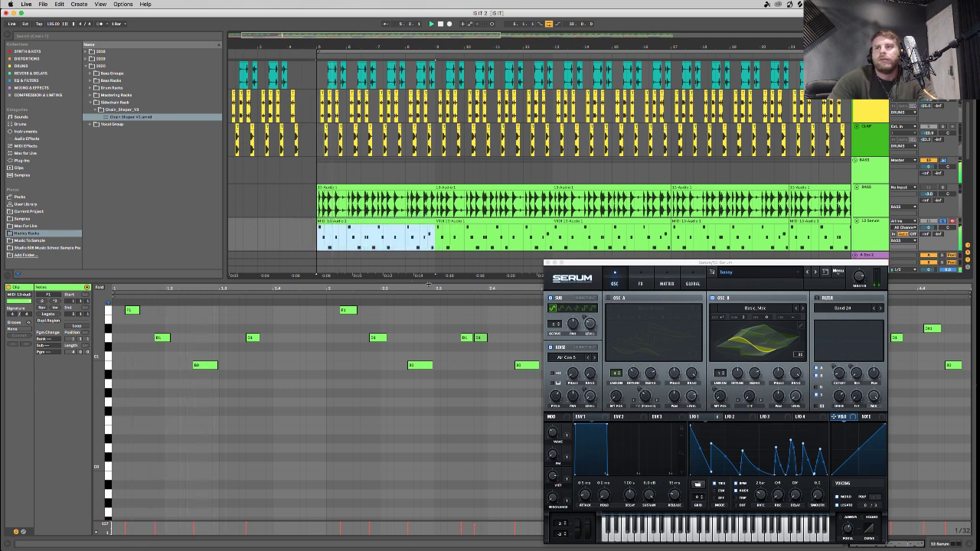
{"action": "key", "text": "space"}
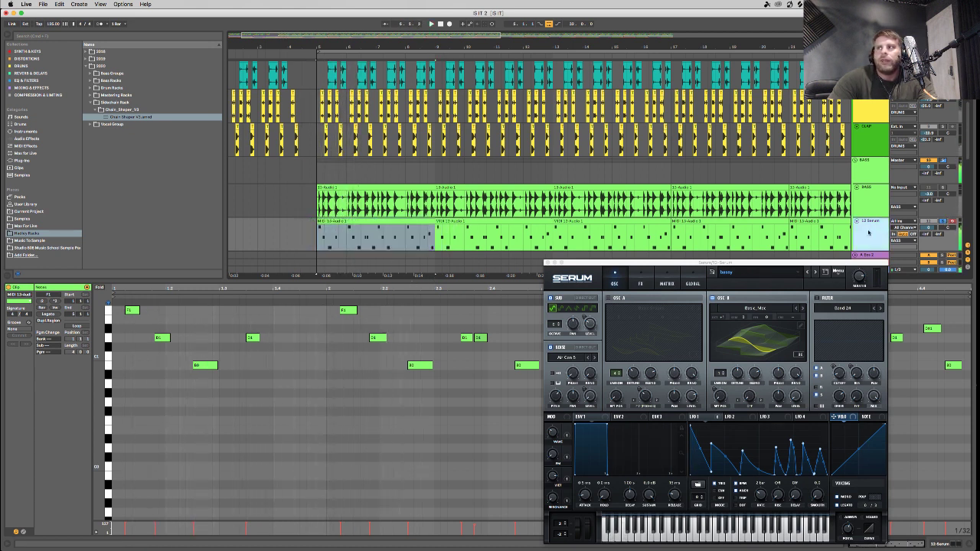
Play the bass with Serum's FX page open, bypassing the effects and re-enabling EQ, Reverb and Compressor one by one.
{"action": "left_click", "coordinate": [724, 267]}
{"action": "left_click_drag", "start_coordinate": [724, 266], "coordinate": [437, 242]}
{"action": "left_click", "coordinate": [344, 257]}
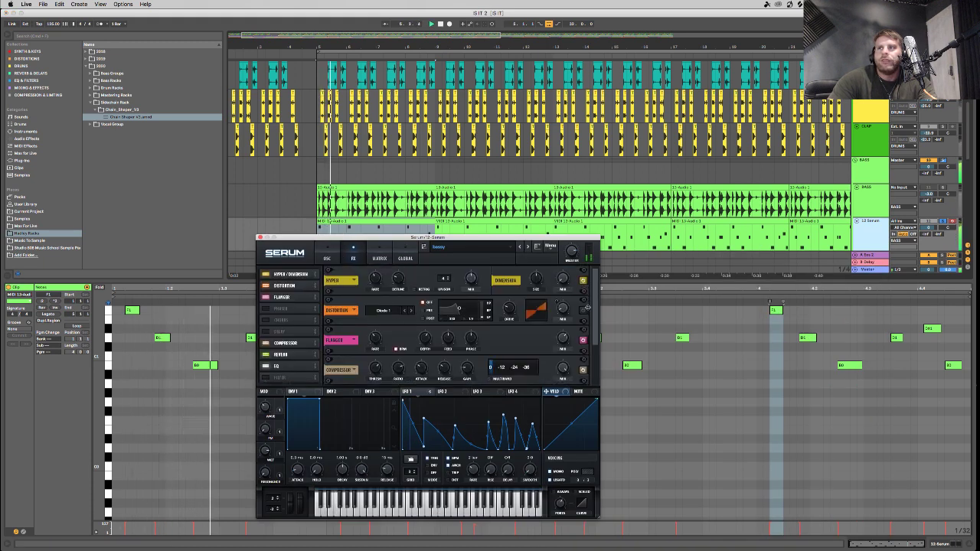
{"action": "scroll", "coordinate": [582, 349], "scroll_direction": "down", "scroll_amount": 4}
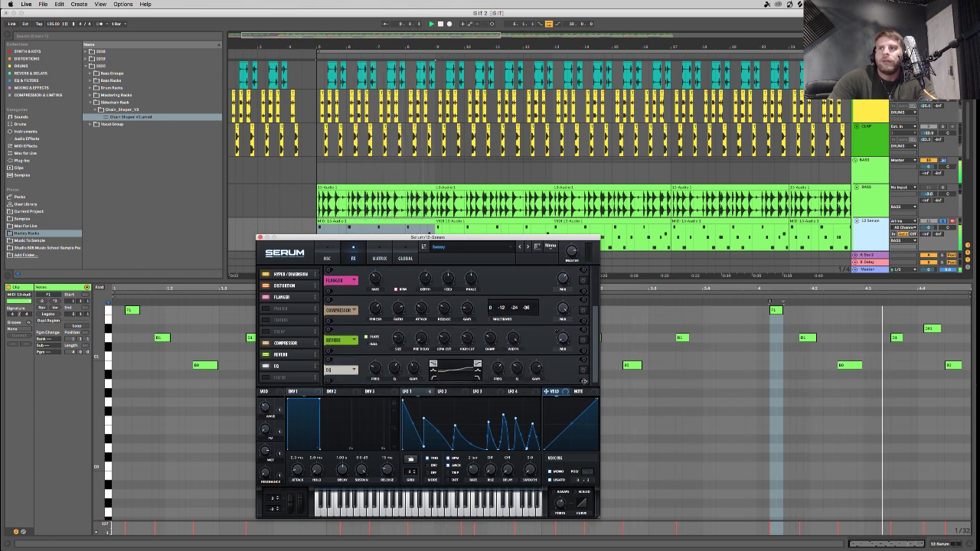
{"action": "scroll", "coordinate": [581, 348], "scroll_direction": "up", "scroll_amount": 1}
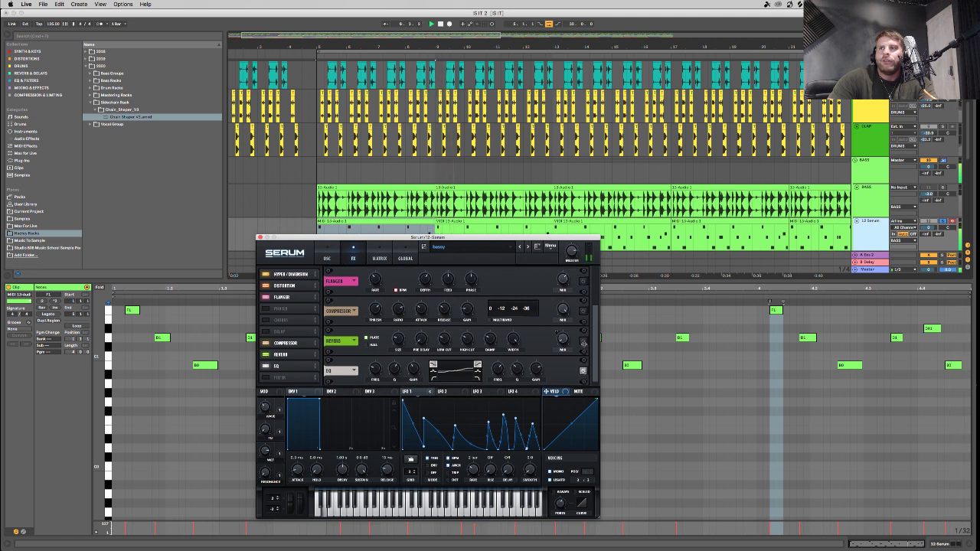
{"action": "scroll", "coordinate": [584, 333], "scroll_direction": "up", "scroll_amount": 1}
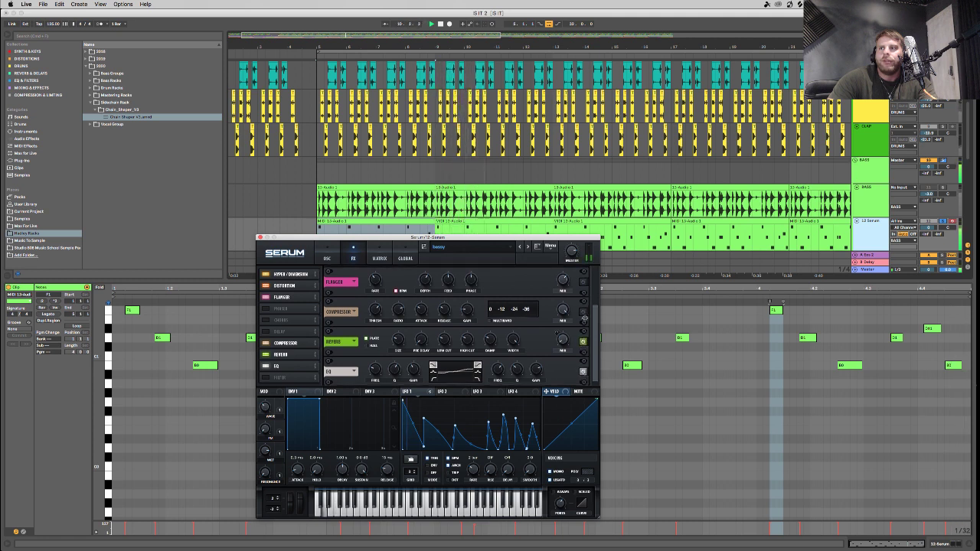
{"action": "scroll", "coordinate": [594, 294], "scroll_direction": "up", "scroll_amount": 3}
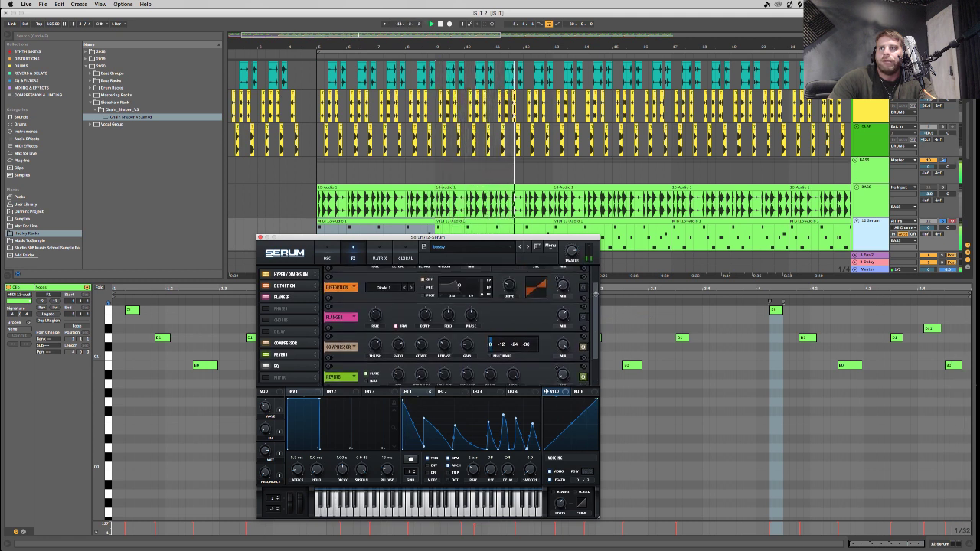
{"action": "scroll", "coordinate": [595, 293], "scroll_direction": "up", "scroll_amount": 3}
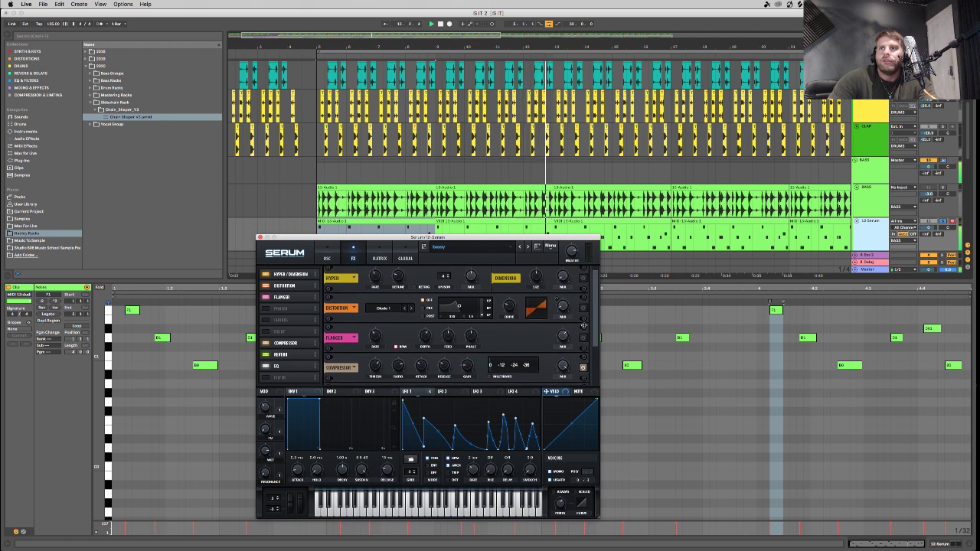
Re-enable Serum's remaining effects from Flanger up to Hyper, and return to its oscillator page before hiding the plug-in window.
{"action": "left_click", "coordinate": [583, 339]}
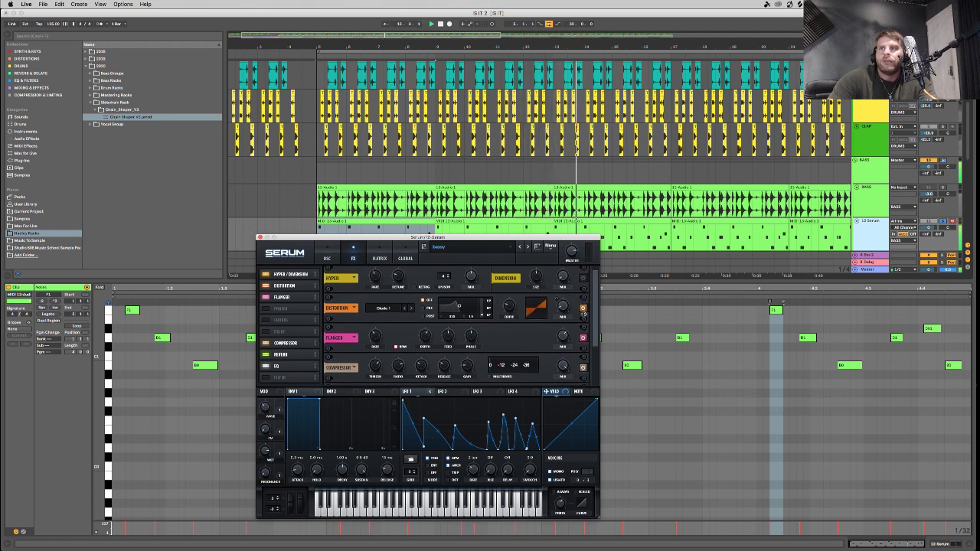
{"action": "left_click", "coordinate": [583, 309]}
{"action": "scroll", "coordinate": [583, 282], "scroll_direction": "down", "scroll_amount": 1}
{"action": "scroll", "coordinate": [583, 282], "scroll_direction": "up", "scroll_amount": 1}
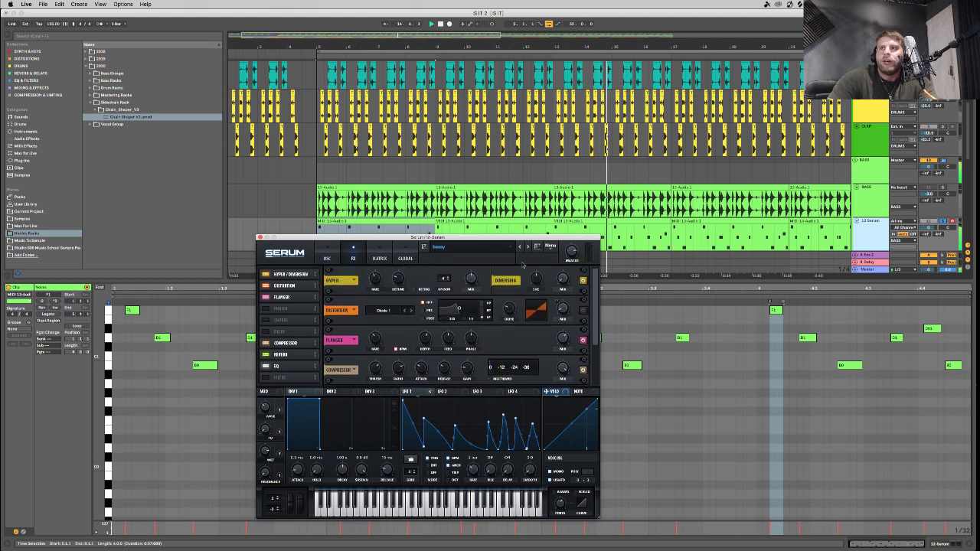
{"action": "left_click", "coordinate": [327, 252]}
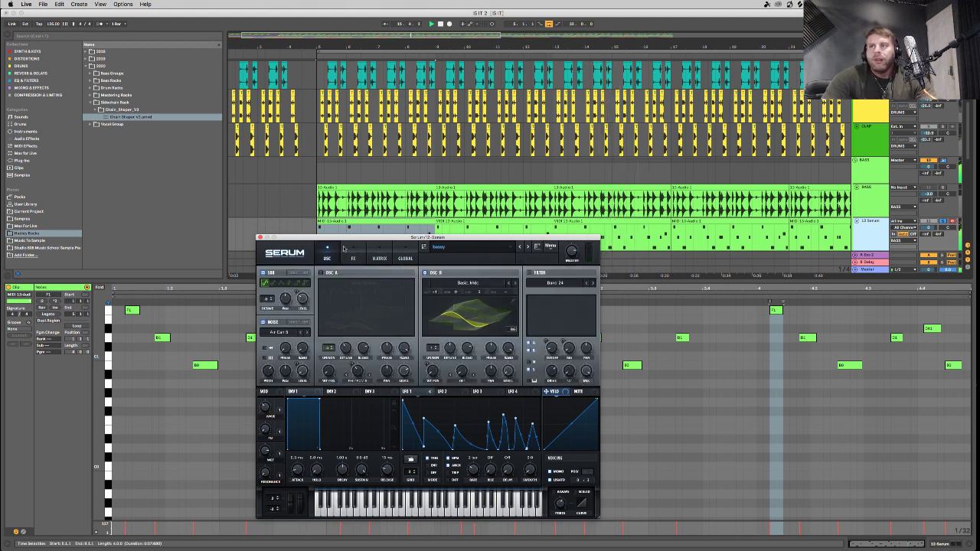
{"action": "key", "text": "super+alt+p"}
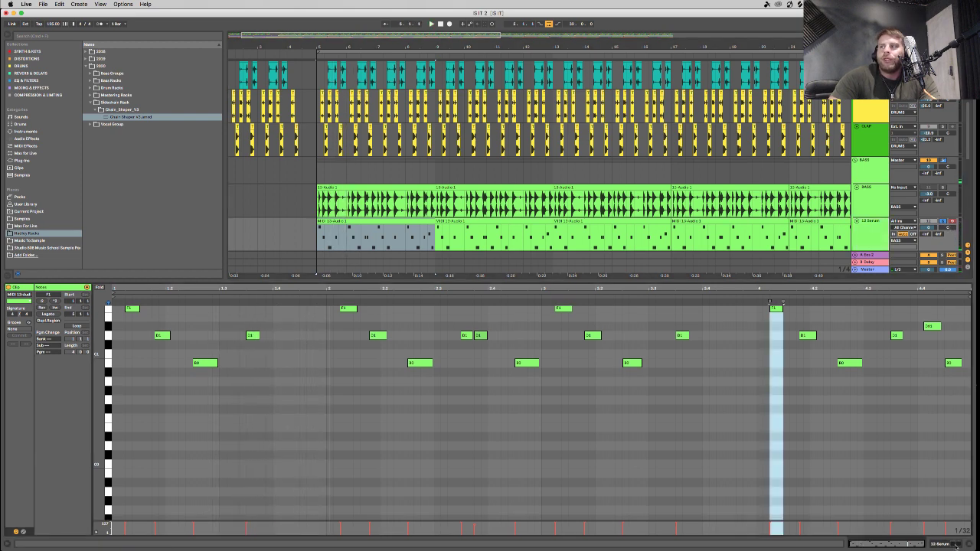
Reopen Serum from the 12 Serum device chain and look over its effects rack from Hyper down to EQ.
{"action": "key", "text": "shift+Tab"}
{"action": "left_click", "coordinate": [25, 466]}
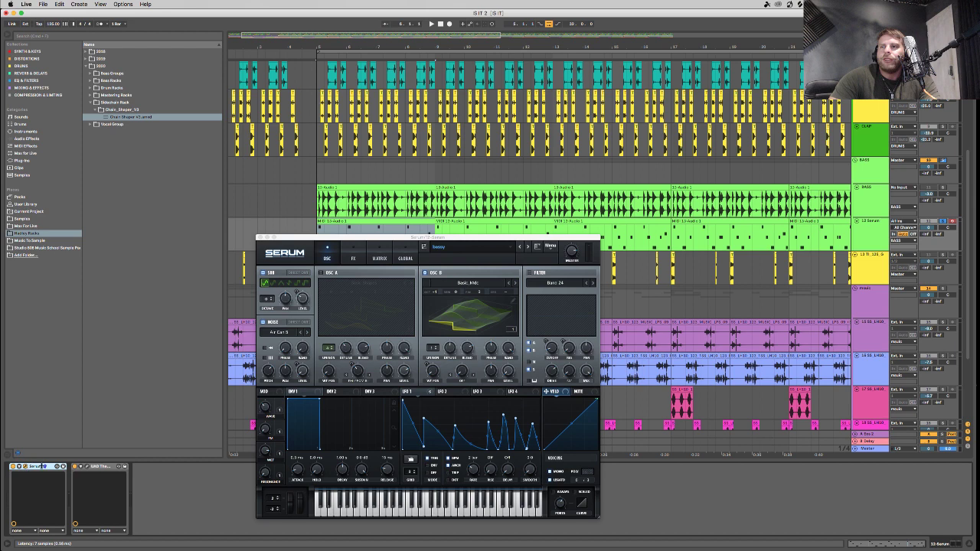
{"action": "left_click", "coordinate": [353, 256]}
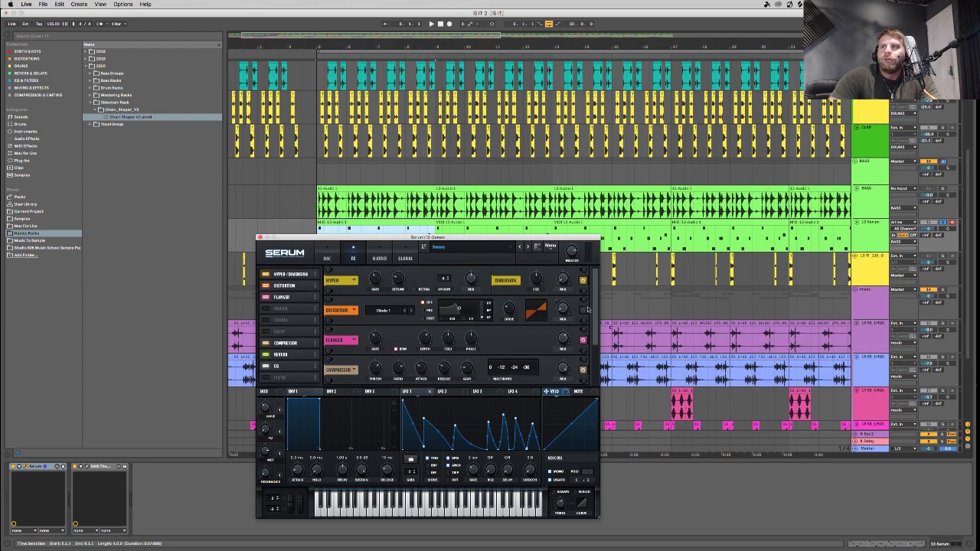
{"action": "left_click_drag", "start_coordinate": [587, 309], "coordinate": [597, 349]}
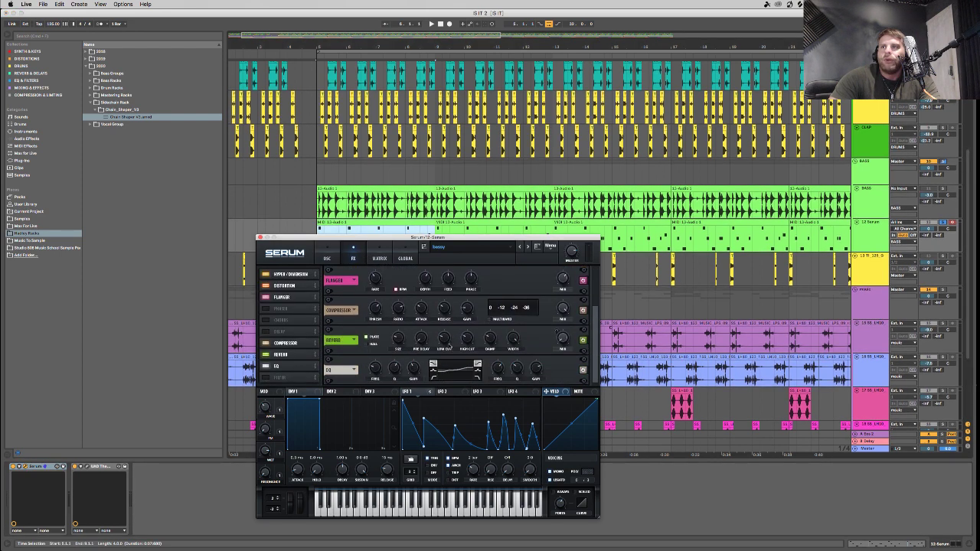
{"action": "mouse_move", "coordinate": [444, 342]}
Play the bass from bar 5 with Serum's oscillator page shown, and hear it in the full mix with the plug-in window hidden.
{"action": "left_click", "coordinate": [327, 258]}
{"action": "key", "text": "space"}
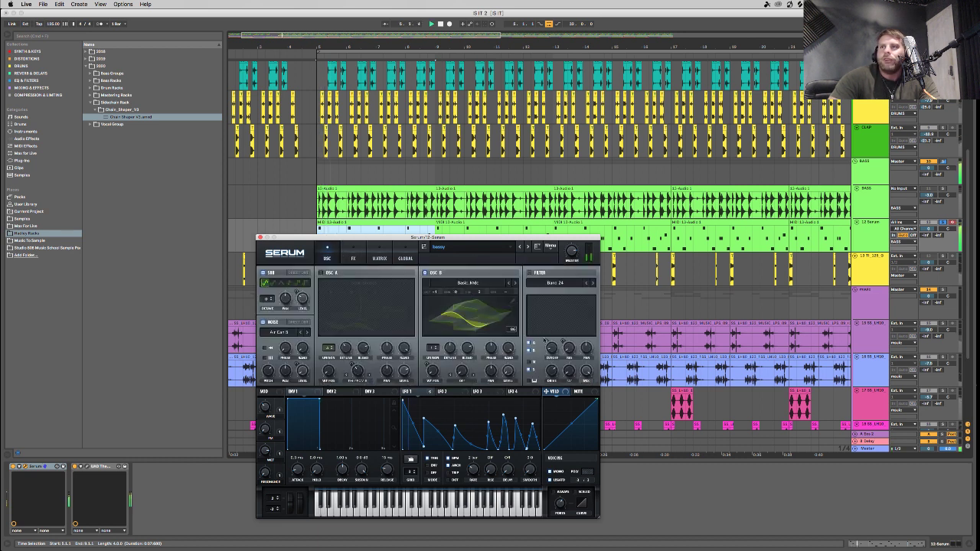
{"action": "key", "text": "super+alt+p"}
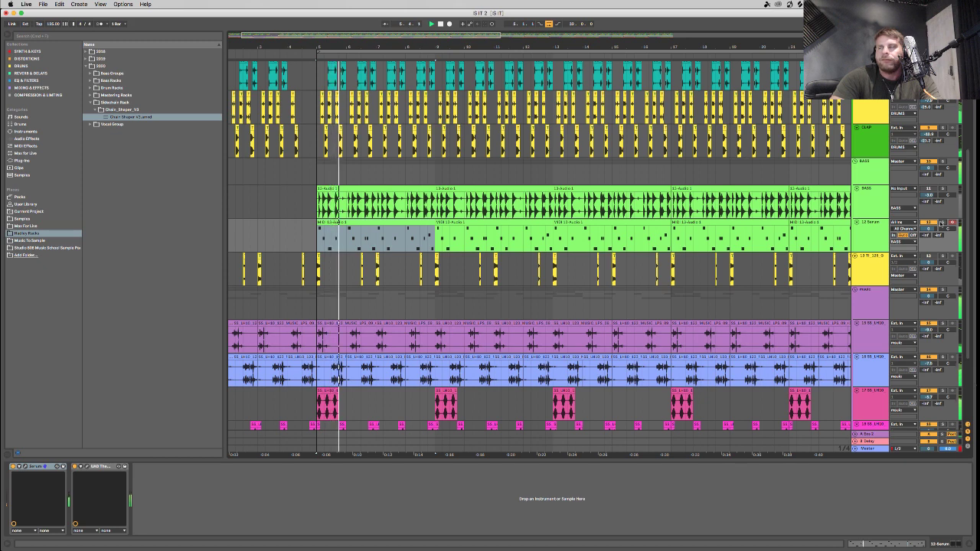
Open the 12 Serum MIDI clip at bar 5 and transpose its last four notes up one octave.
{"action": "double_click", "coordinate": [390, 232]}
{"action": "scroll", "coordinate": [797, 381], "scroll_direction": "up", "scroll_amount": 5}
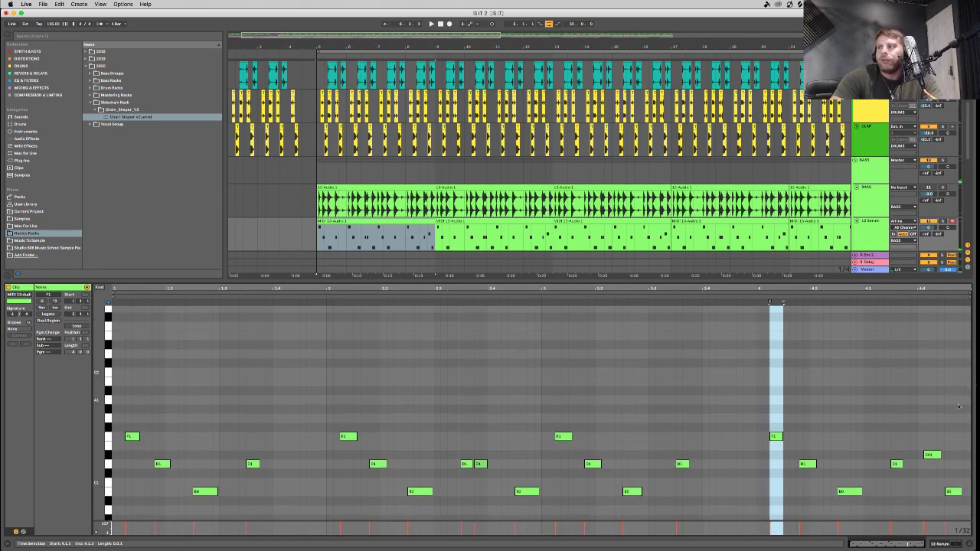
{"action": "left_click_drag", "start_coordinate": [956, 417], "coordinate": [855, 497]}
{"action": "key", "text": "shift+Up"}
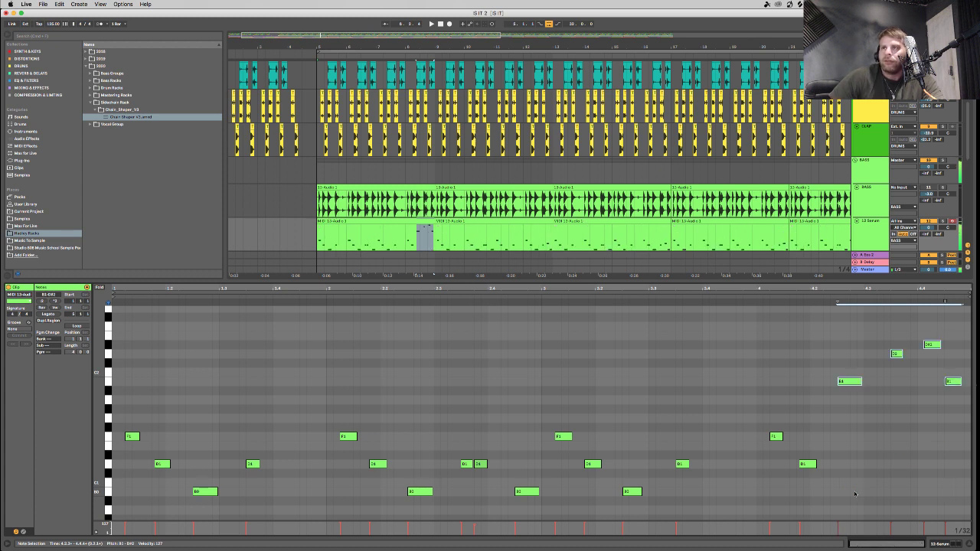
Play the arrangement through bar 8 to hear the 12 Serum clip's raised last four notes.
{"action": "scroll", "coordinate": [854, 493], "scroll_direction": "down", "scroll_amount": 3}
{"action": "key", "text": "space"}
{"action": "left_click", "coordinate": [390, 235]}
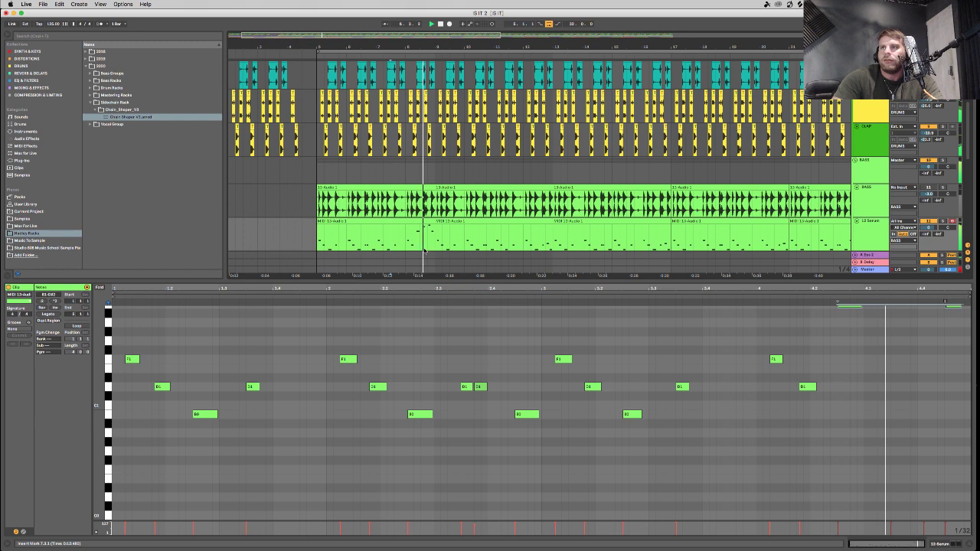
{"action": "scroll", "coordinate": [426, 238], "scroll_direction": "down", "scroll_amount": 2}
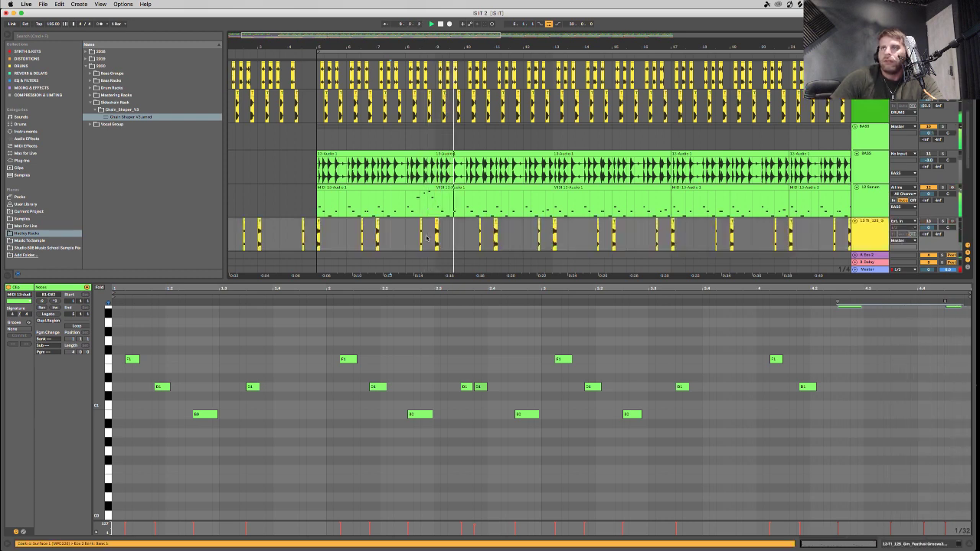
Split the bass audio at the end of bar 8 into its own clip on the BASS track and show its Transpose setting.
{"action": "mouse_move", "coordinate": [411, 167]}
{"action": "left_mouse_down"}
{"action": "mouse_move", "coordinate": [436, 166]}
{"action": "mouse_move", "coordinate": [421, 163]}
{"action": "left_mouse_up"}
{"action": "left_click", "coordinate": [130, 298]}
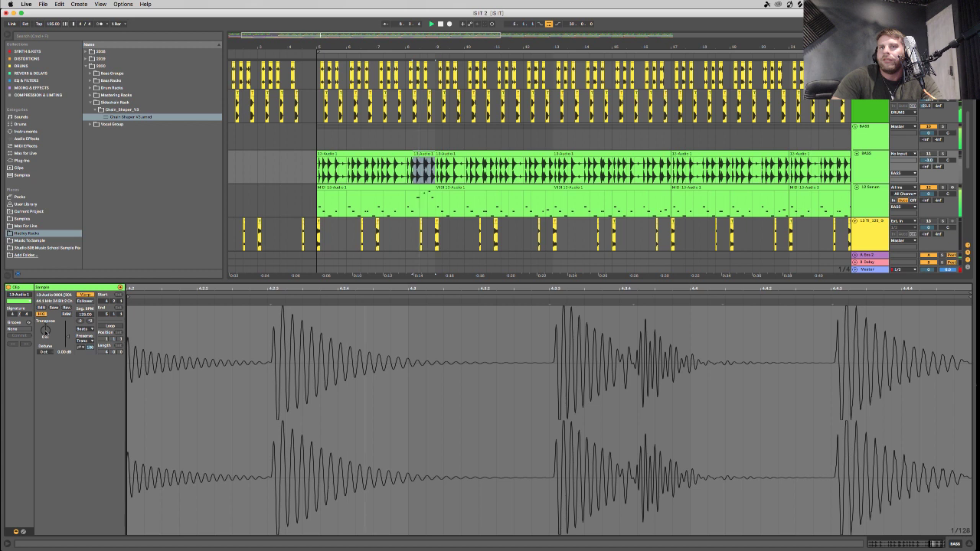
{"action": "key", "text": "space"}
{"action": "key", "text": "space"}
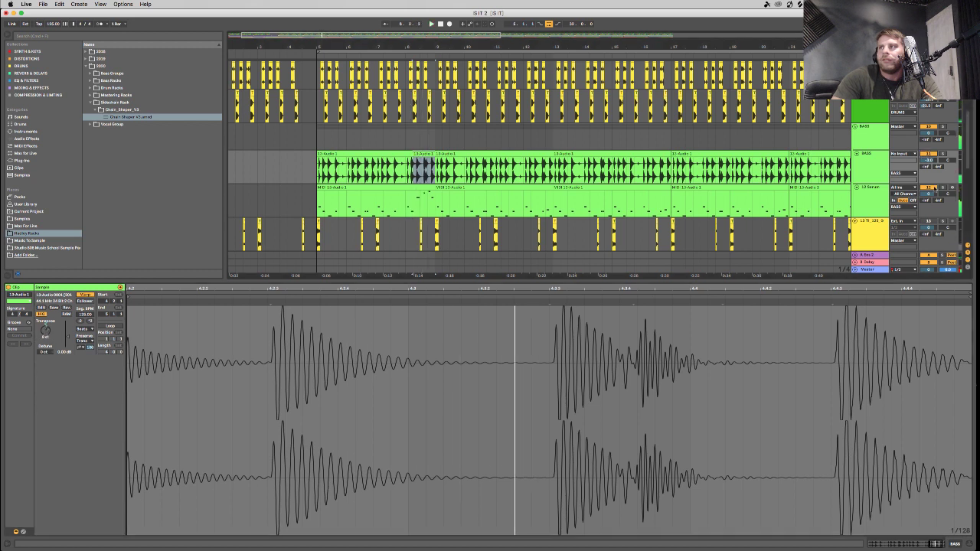
{"action": "left_click", "coordinate": [44, 332]}
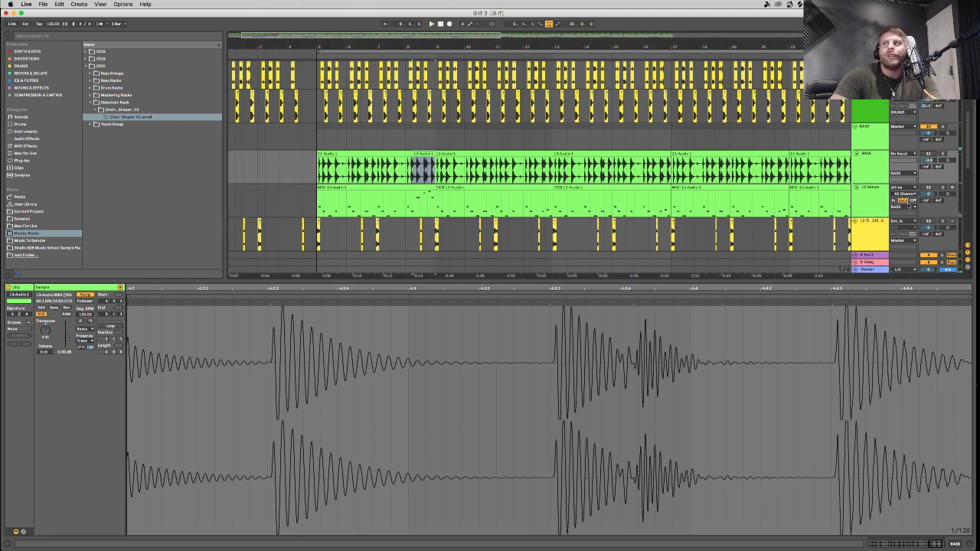
Transpose the last four notes of the bar 5 MIDI clip on 12 Serum back down one octave.
{"action": "left_click", "coordinate": [880, 188]}
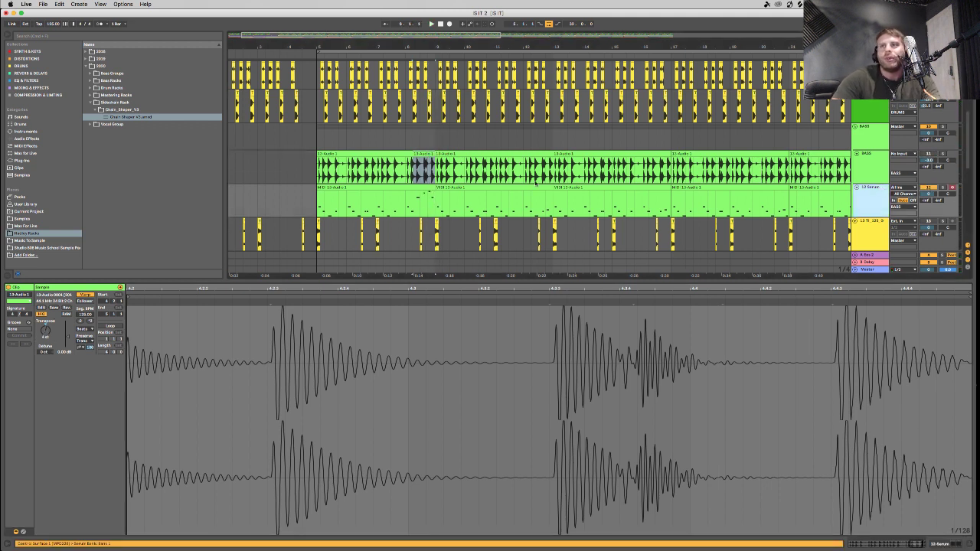
{"action": "left_click", "coordinate": [410, 193]}
{"action": "scroll", "coordinate": [880, 398], "scroll_direction": "up", "scroll_amount": 2}
{"action": "left_click_drag", "start_coordinate": [845, 439], "coordinate": [963, 349]}
{"action": "key", "text": "shift+Down"}
{"action": "double_click", "coordinate": [583, 372]}
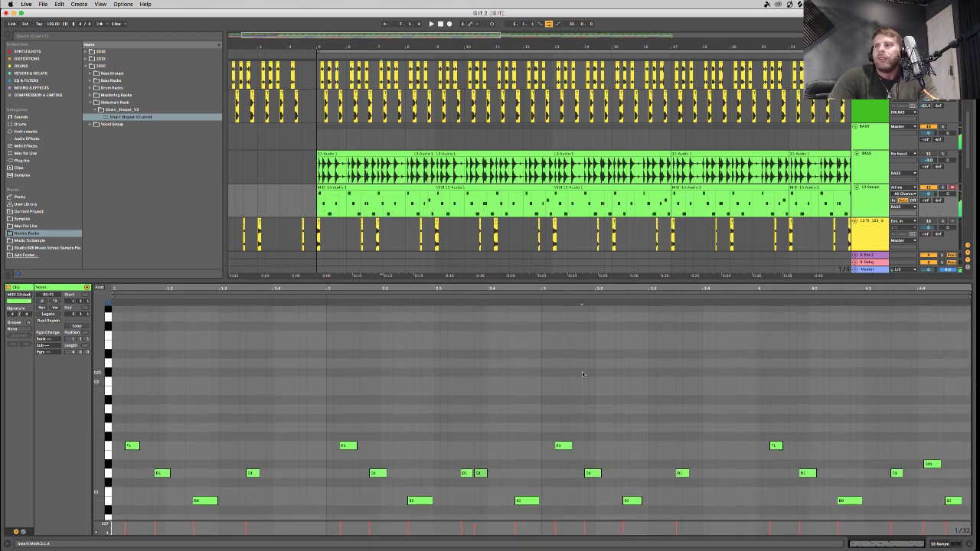
Add three short high notes across bars 3 and 4 of the Serum bass MIDI clip and play the passage from about bar 6.
{"action": "double_click", "coordinate": [745, 345]}
{"action": "left_click", "coordinate": [365, 205]}
{"action": "key", "text": "space"}
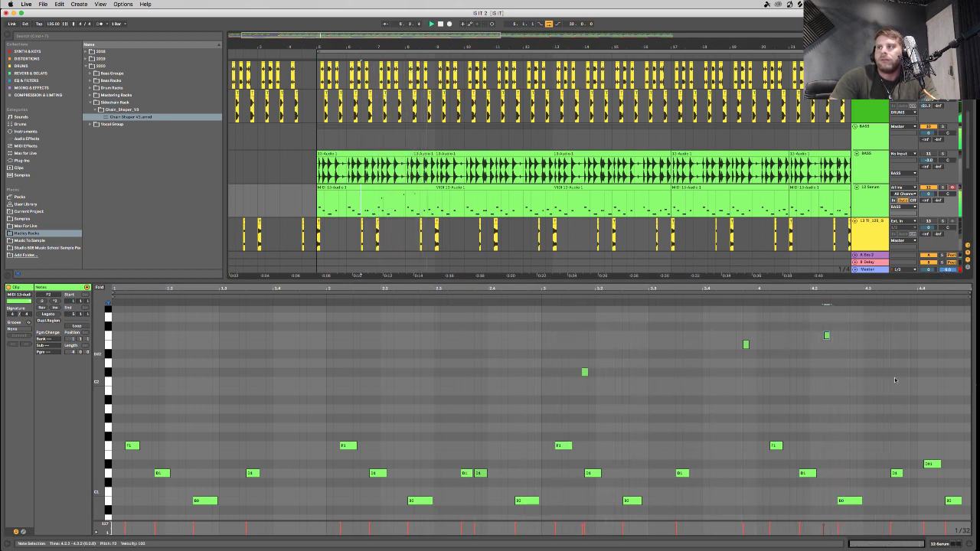
{"action": "key", "text": "space"}
Delete the short high F2 note in bar 4 of the Serum bass clip and close the clip editor.
{"action": "left_click", "coordinate": [826, 337]}
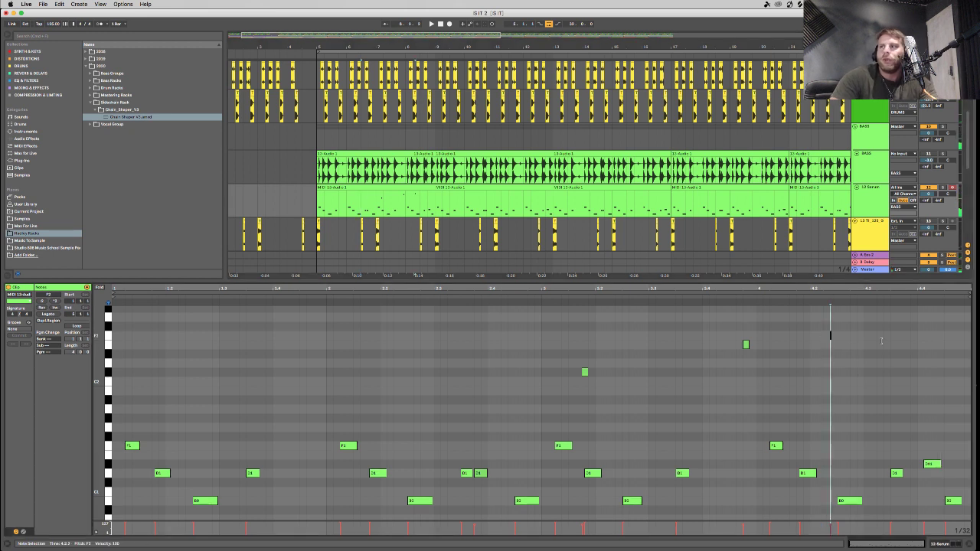
{"action": "key", "text": "super+v"}
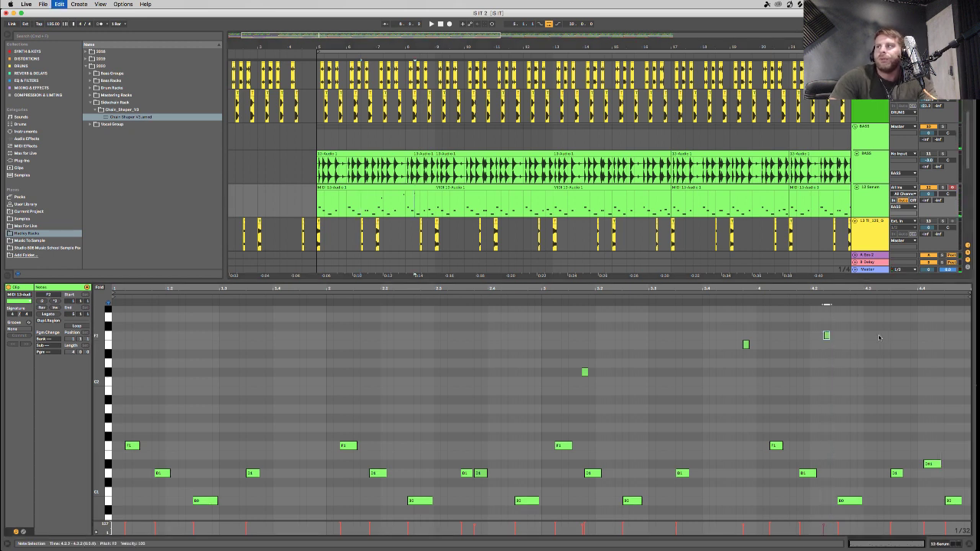
{"action": "key", "text": "Delete"}
{"action": "left_click", "coordinate": [802, 341]}
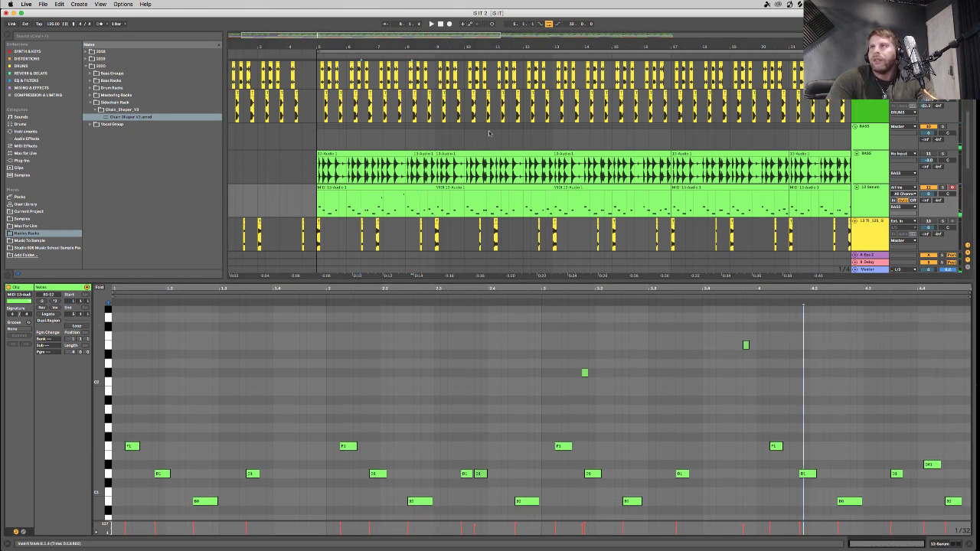
{"action": "left_click", "coordinate": [400, 194]}
{"action": "left_click_drag", "start_coordinate": [757, 398], "coordinate": [829, 398]}
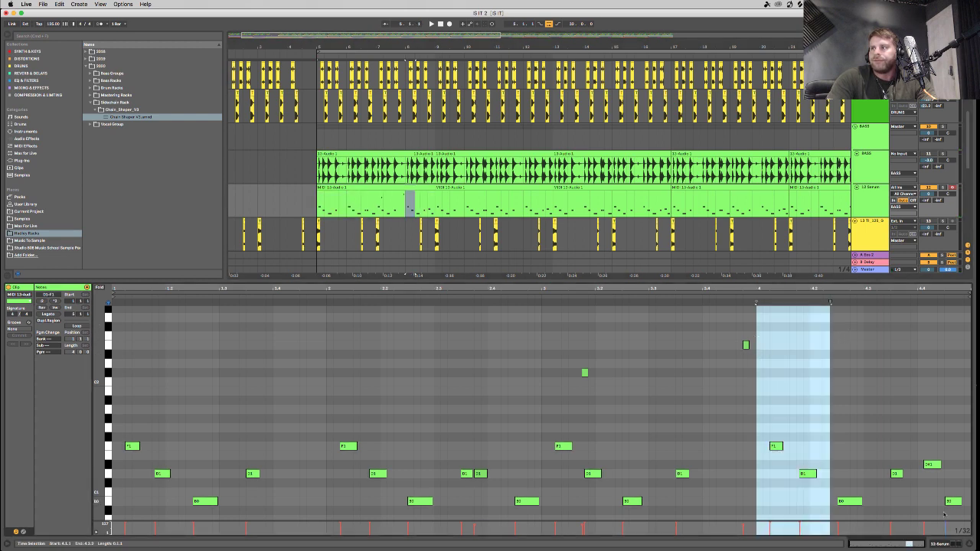
{"action": "left_click", "coordinate": [972, 540]}
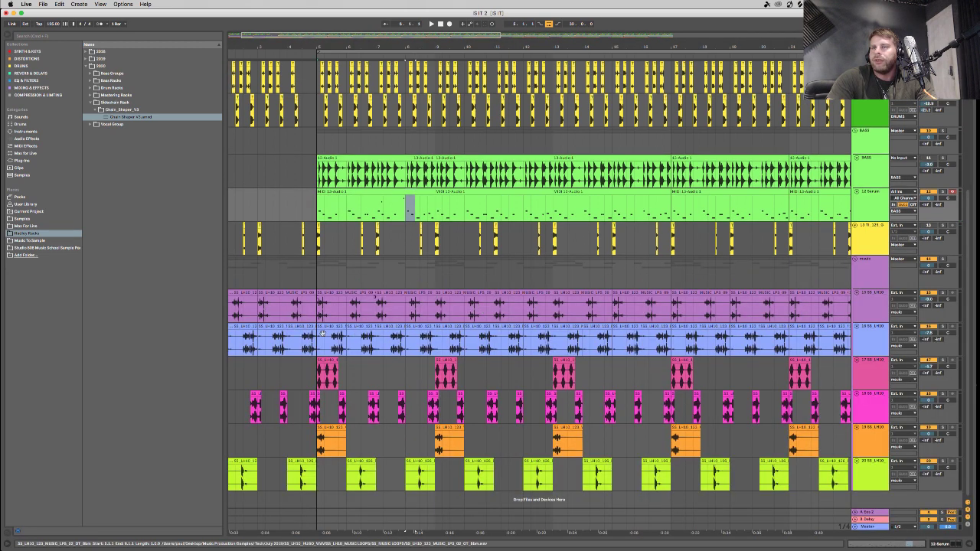
Audition the purple and blue music loop tracks by soloing each one and playing from about bar 4.
{"action": "left_click", "coordinate": [305, 305]}
{"action": "scroll", "coordinate": [308, 320], "scroll_direction": "up", "scroll_amount": 3}
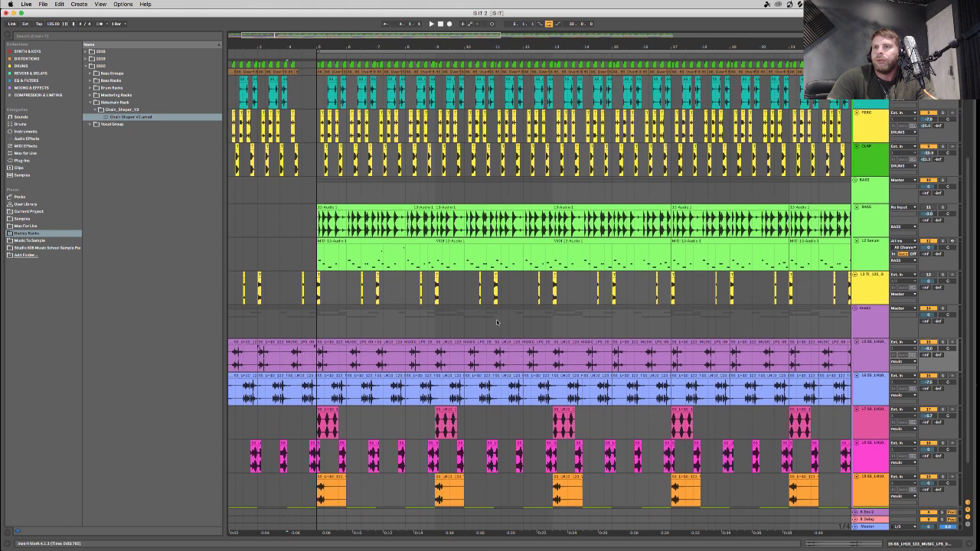
{"action": "key", "text": "space"}
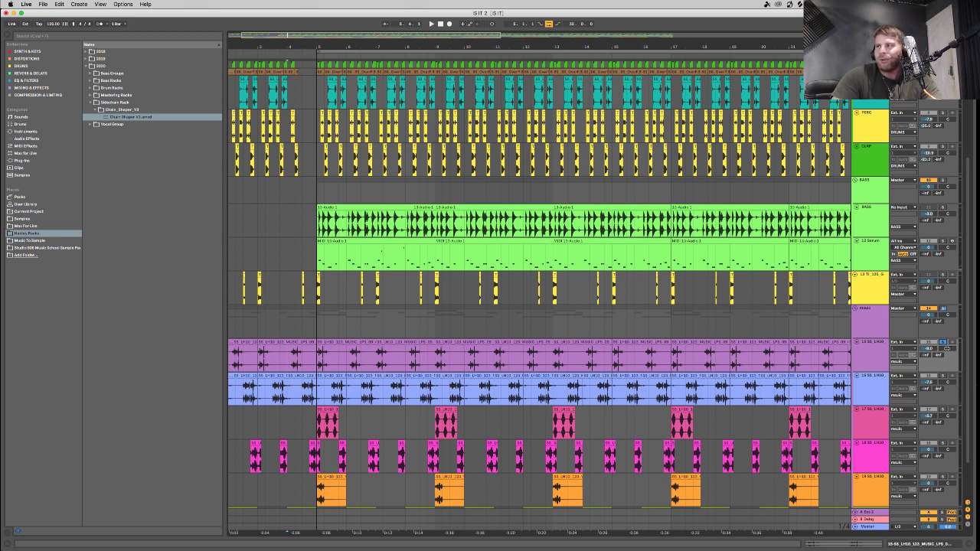
{"action": "left_click", "coordinate": [943, 343]}
{"action": "key", "text": "space"}
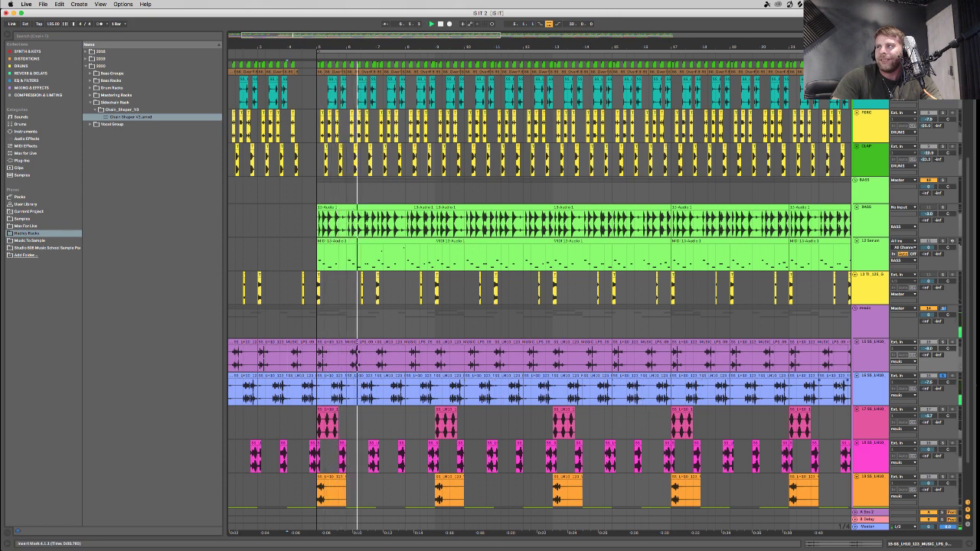
{"action": "double_click", "coordinate": [871, 388]}
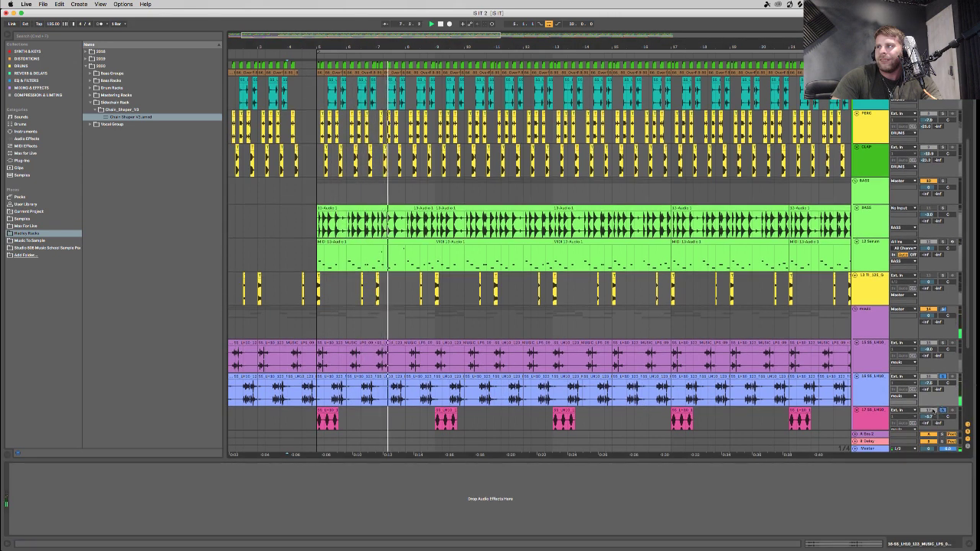
{"action": "scroll", "coordinate": [937, 420], "scroll_direction": "down", "scroll_amount": 4}
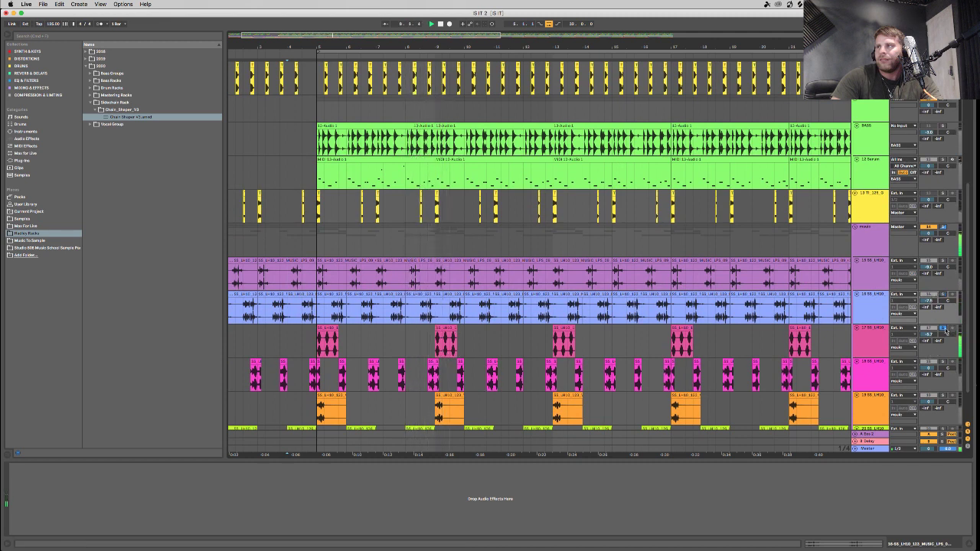
Open the Eos 2 reverb on the pink music track, then audition the pink and magenta tracks in solo around bar 9.
{"action": "left_click", "coordinate": [432, 346]}
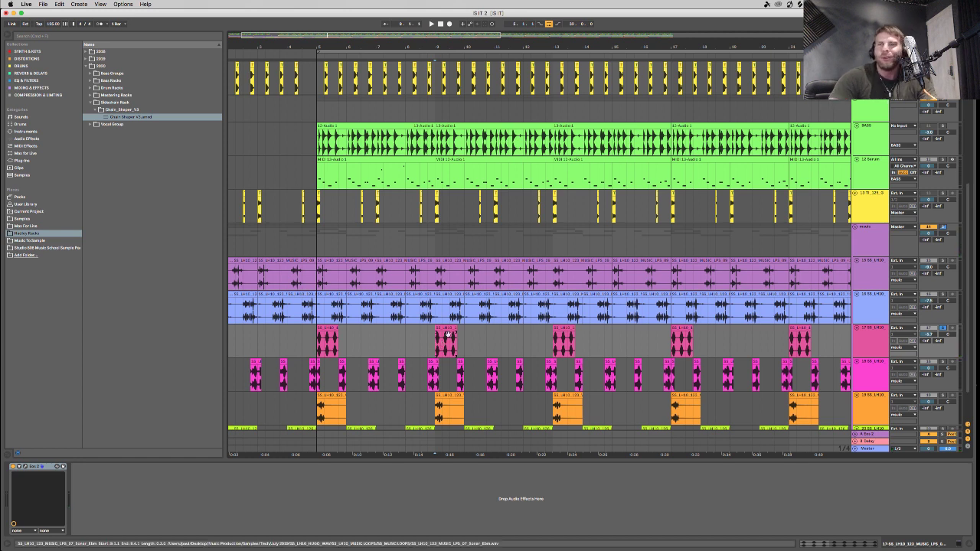
{"action": "left_click", "coordinate": [19, 466]}
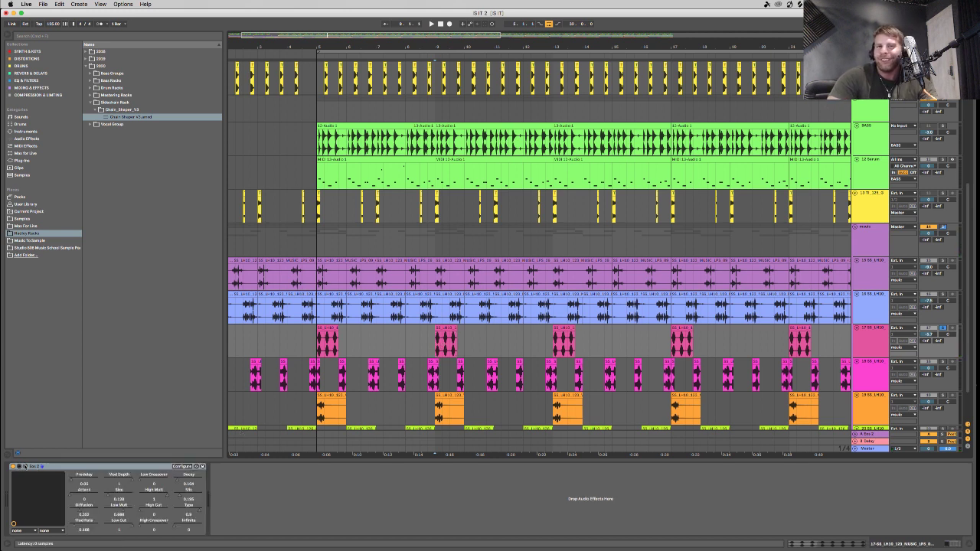
{"action": "key", "text": "space"}
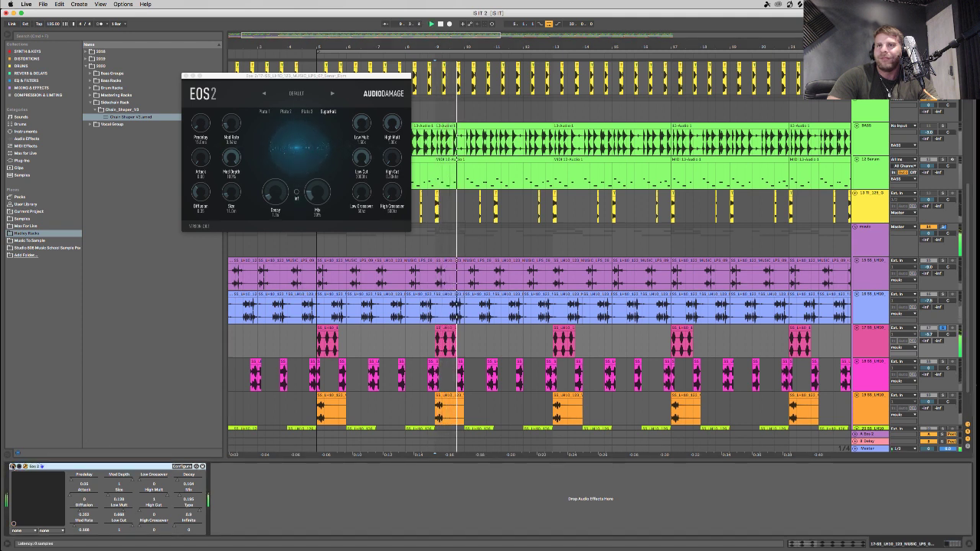
{"action": "left_click", "coordinate": [943, 329]}
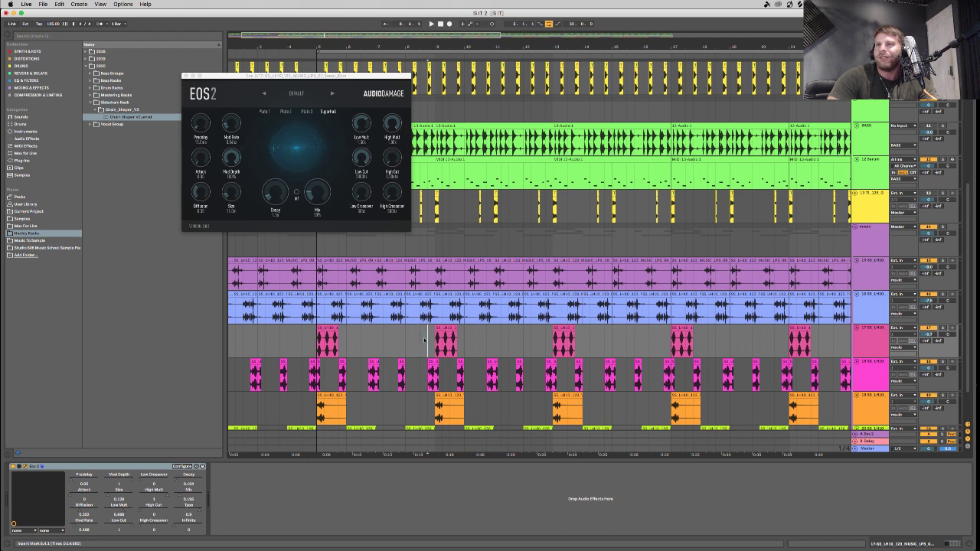
{"action": "key", "text": "space"}
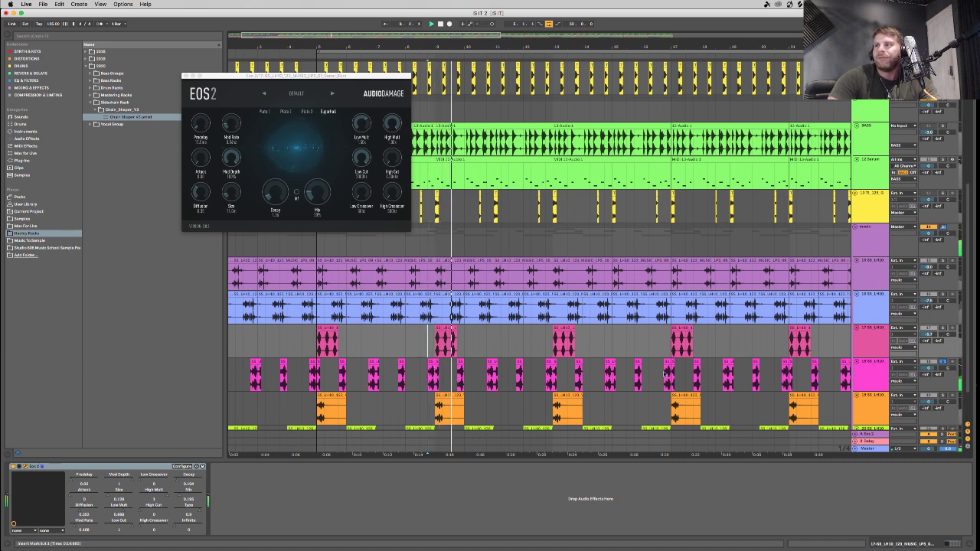
{"action": "left_click", "coordinate": [546, 377]}
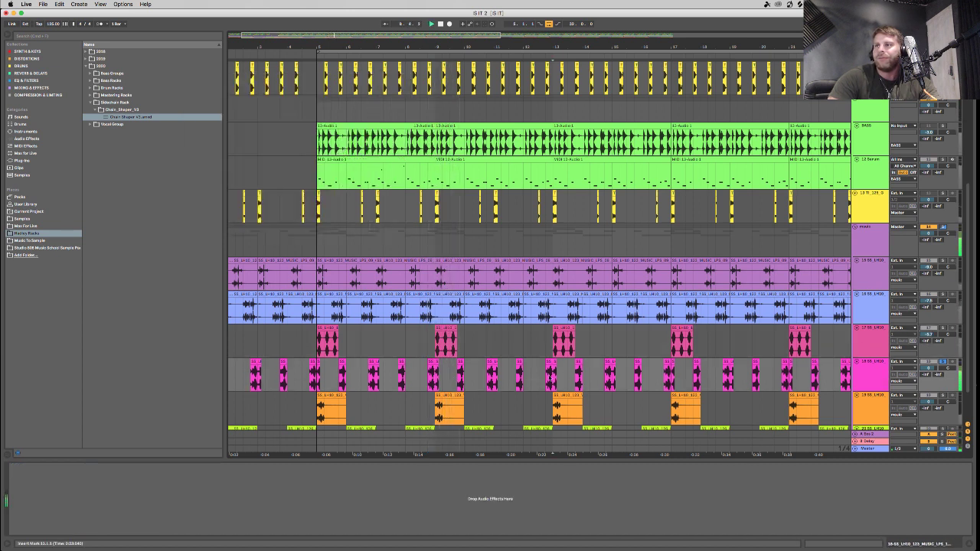
Extend the magenta clip near bar 11 back to about bar 7, view its full sample waveform, and undo the extension.
{"action": "left_click", "coordinate": [492, 375]}
{"action": "left_click_drag", "start_coordinate": [487, 375], "coordinate": [369, 375]}
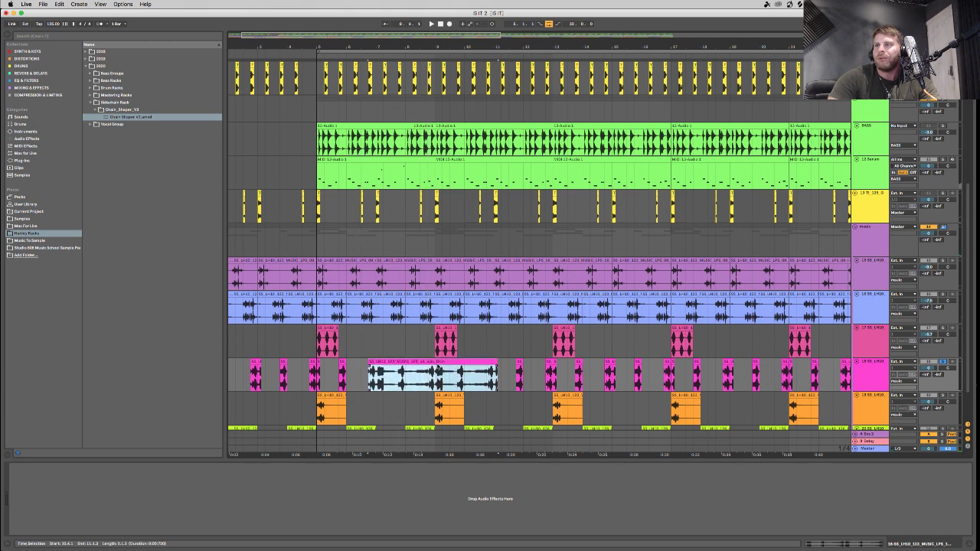
{"action": "double_click", "coordinate": [434, 361]}
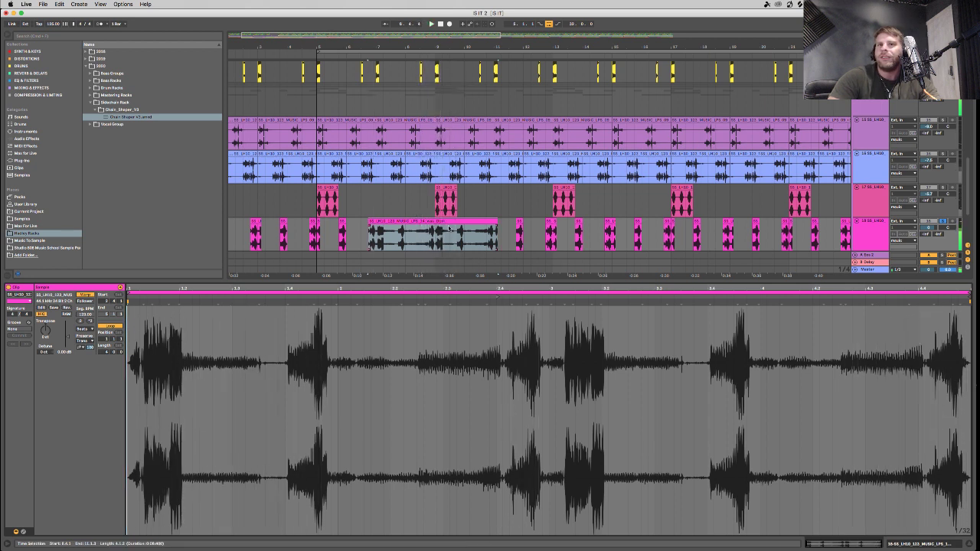
{"action": "key", "text": "super+z"}
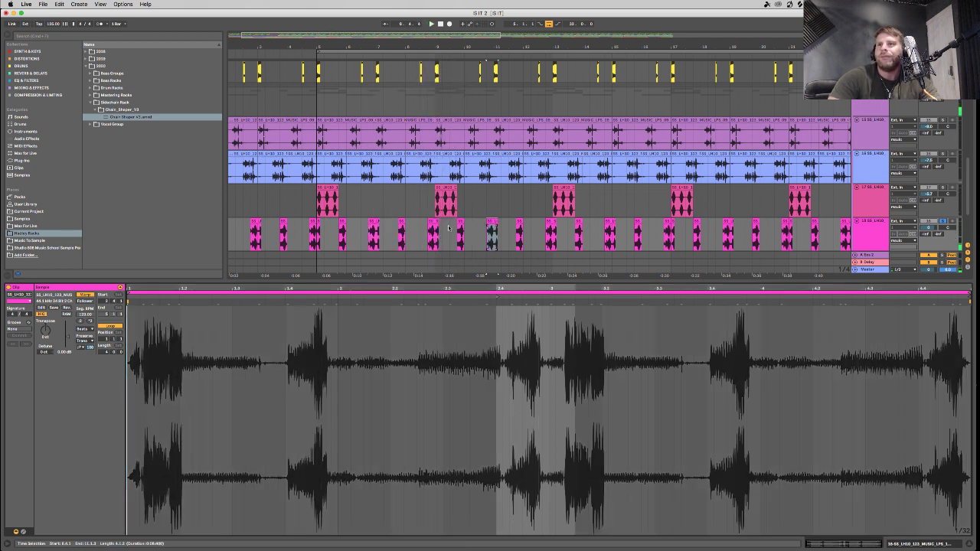
Play the magenta music track from about bar 7 in solo, and listen to it with the full mix.
{"action": "left_click", "coordinate": [361, 239]}
{"action": "key", "text": "space"}
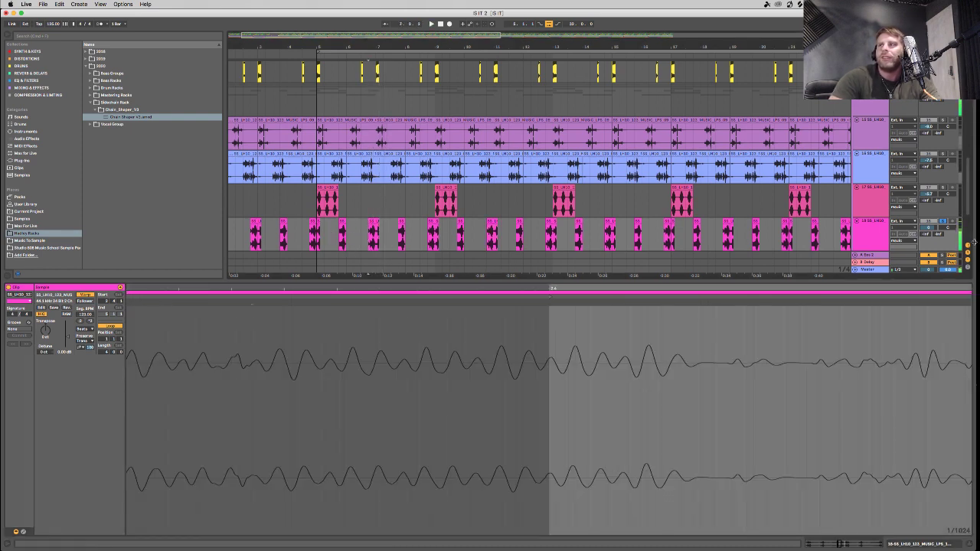
{"action": "key", "text": "space"}
{"action": "scroll", "coordinate": [611, 224], "scroll_direction": "down", "scroll_amount": 2}
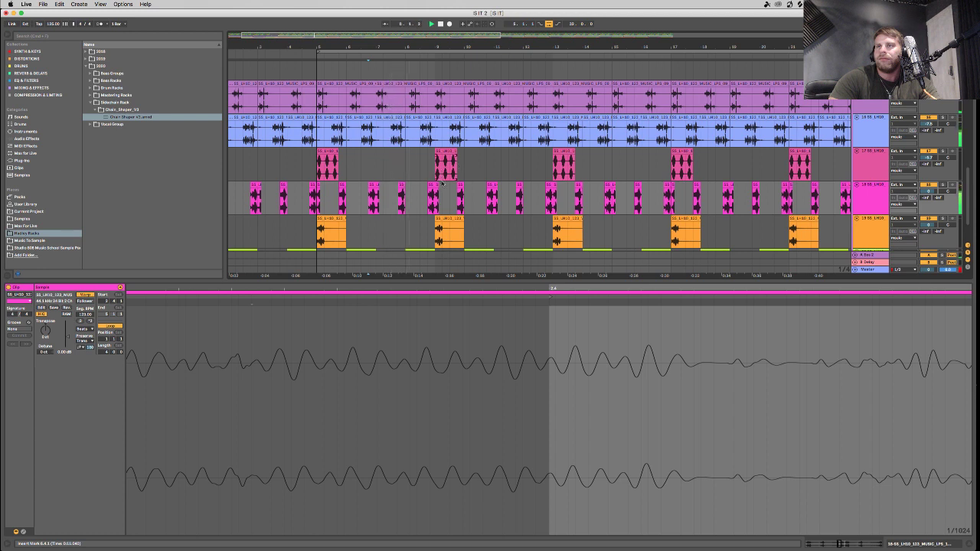
{"action": "scroll", "coordinate": [425, 196], "scroll_direction": "down", "scroll_amount": 1}
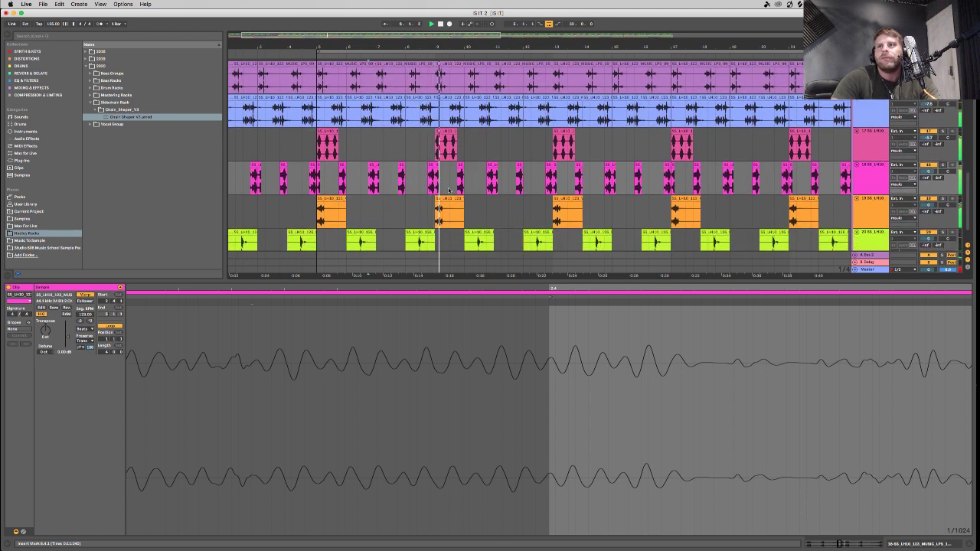
Audition the orange vocal loop around bar 9, comparing it in solo and within the full mix.
{"action": "left_click", "coordinate": [448, 208]}
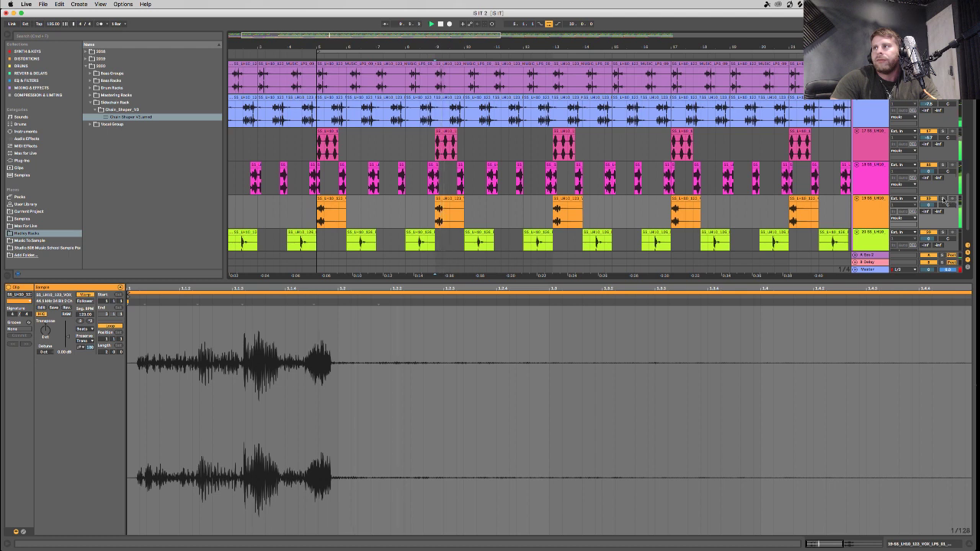
{"action": "key", "text": "space"}
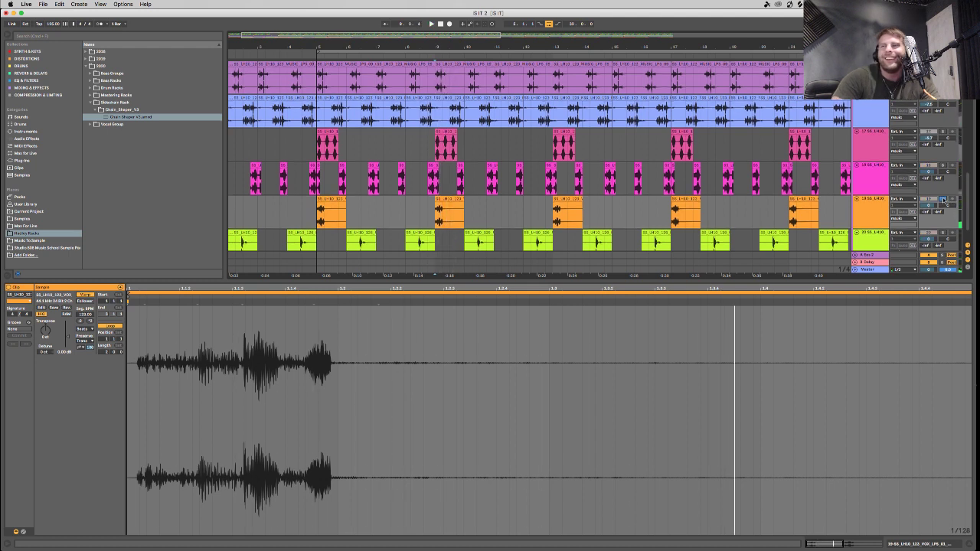
{"action": "key", "text": "space"}
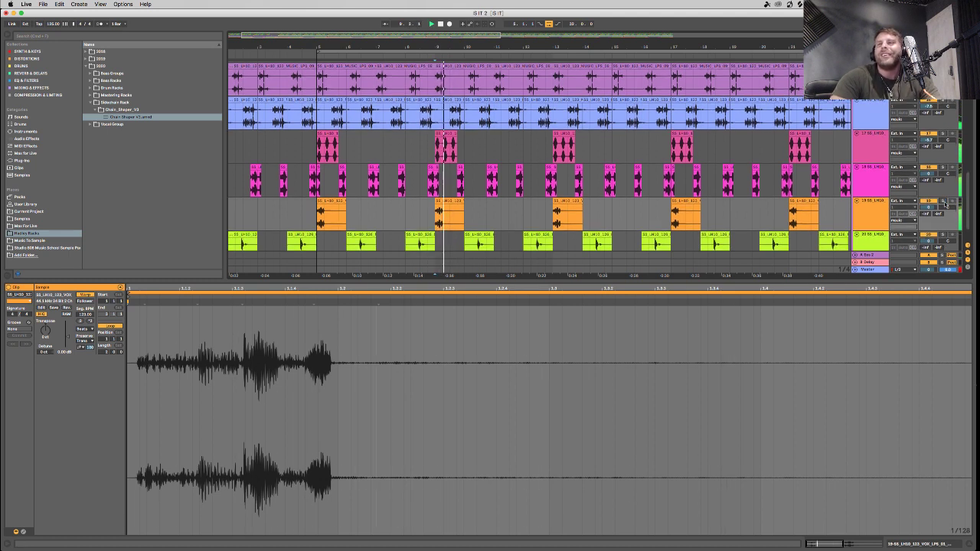
{"action": "key", "text": "space"}
{"action": "scroll", "coordinate": [414, 192], "scroll_direction": "down", "scroll_amount": 1}
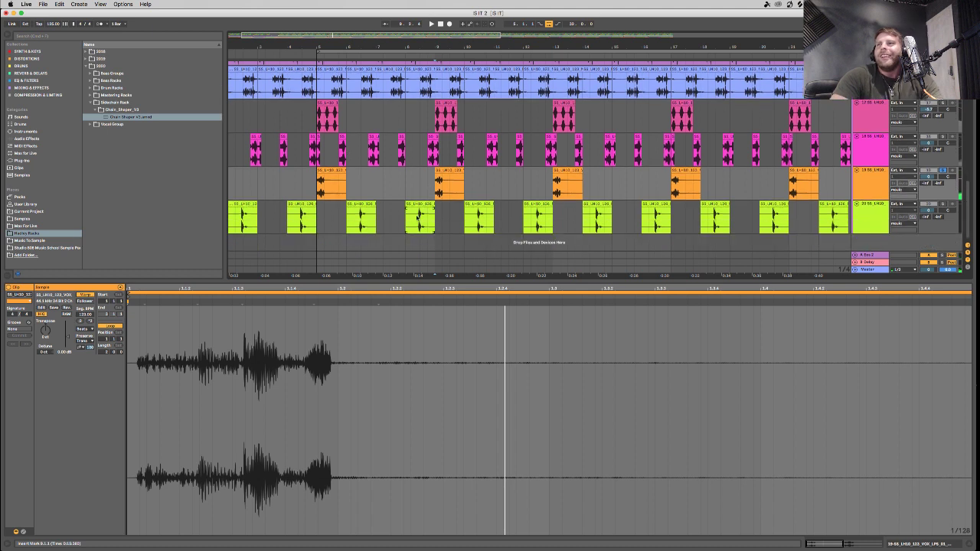
Audition the lime FX loop near bar 8 in solo and close the clip editor.
{"action": "left_click", "coordinate": [414, 222]}
{"action": "left_click", "coordinate": [959, 217]}
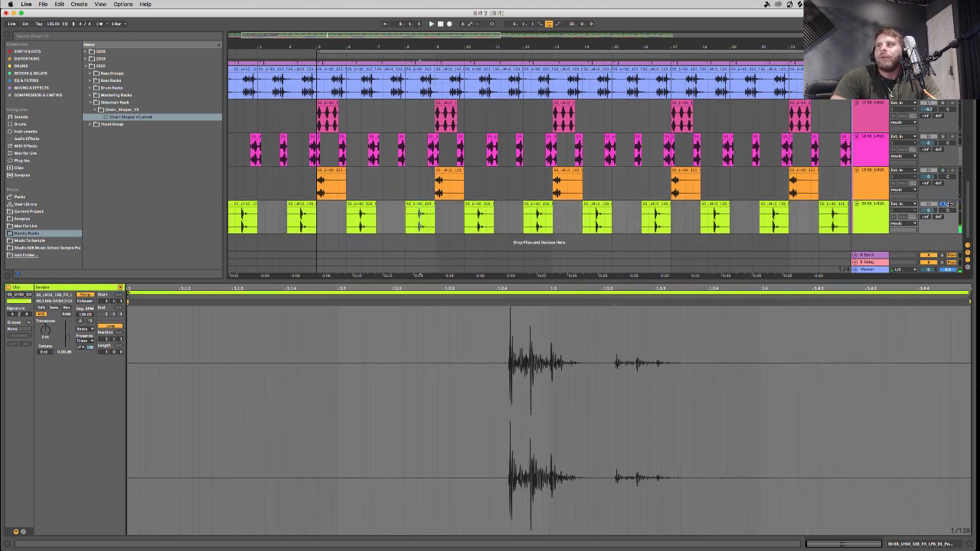
{"action": "left_click", "coordinate": [955, 545]}
Return to the drum tracks and play the full arrangement from bar 5.
{"action": "scroll", "coordinate": [247, 94], "scroll_direction": "up", "scroll_amount": 5}
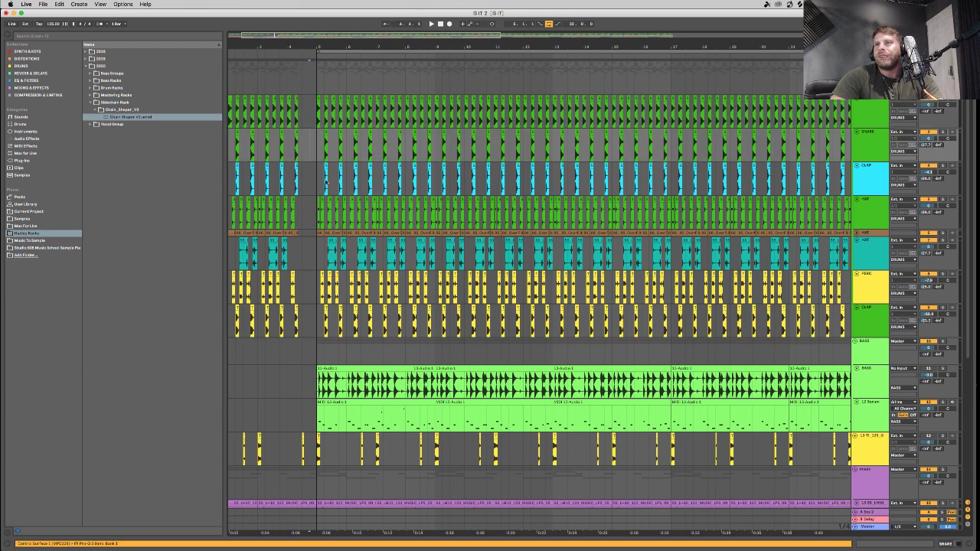
{"action": "left_click", "coordinate": [331, 260]}
{"action": "left_click", "coordinate": [319, 229]}
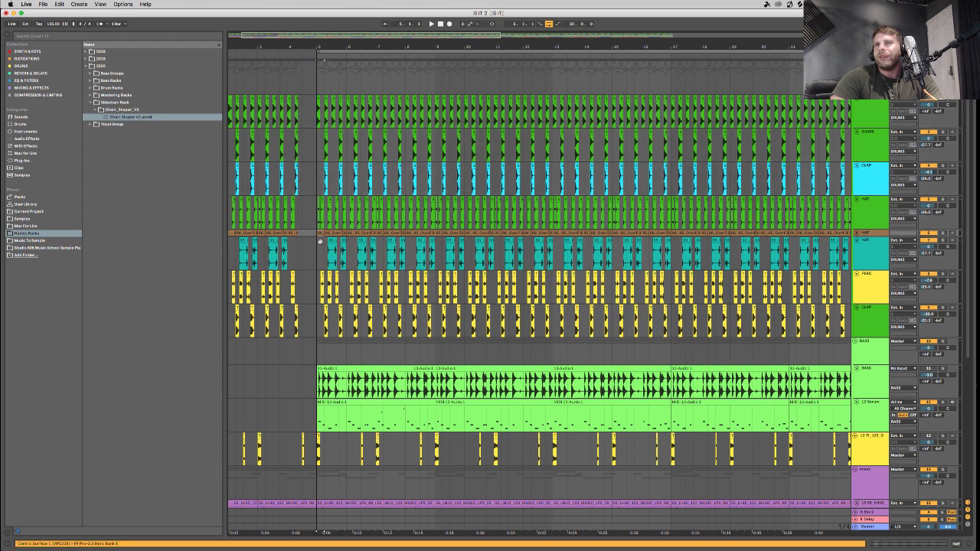
{"action": "left_click", "coordinate": [319, 249]}
{"action": "key", "text": "space"}
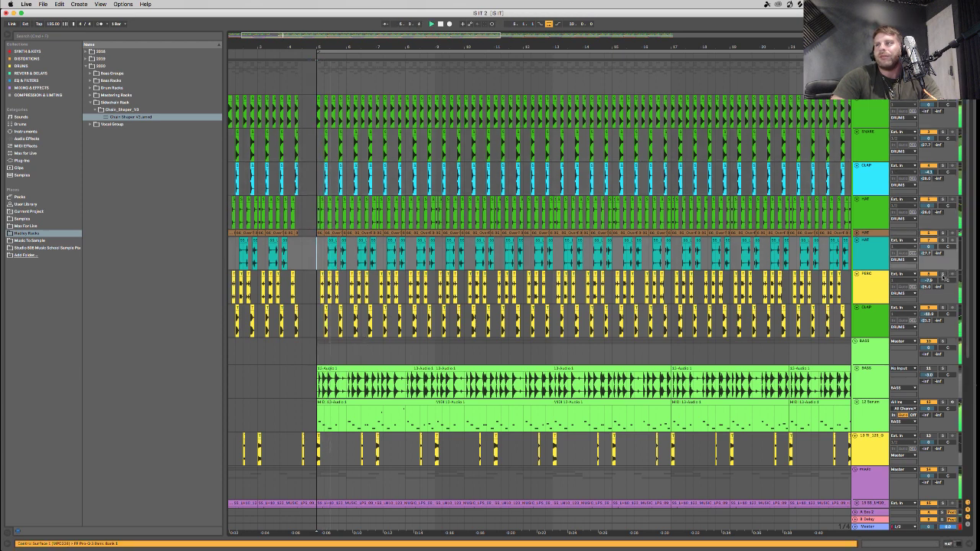
Select the DRUMS group track and show its audio effects chain.
{"action": "left_click", "coordinate": [873, 119]}
{"action": "left_click", "coordinate": [878, 213]}
{"action": "right_click", "coordinate": [879, 256]}
{"action": "key", "text": "Escape"}
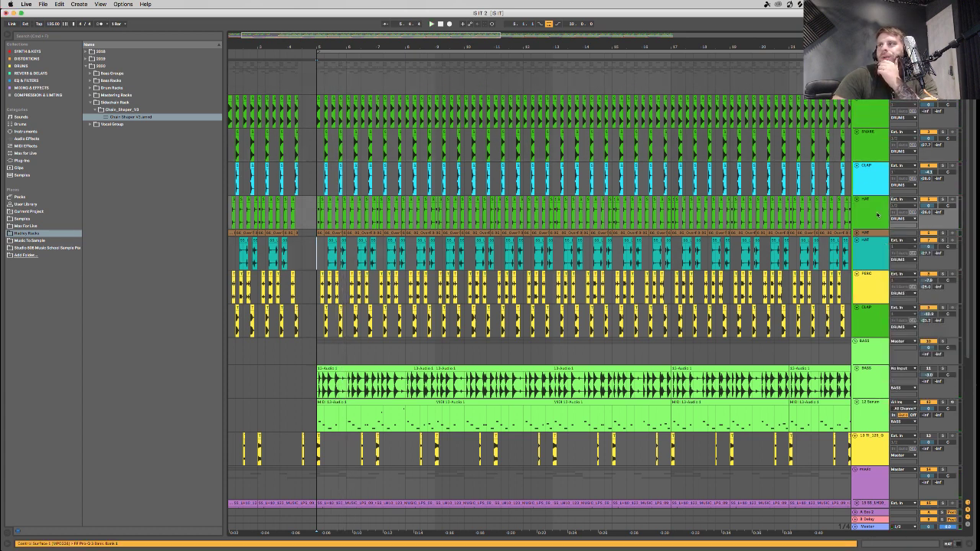
{"action": "left_click", "coordinate": [879, 258]}
{"action": "left_click", "coordinate": [876, 322]}
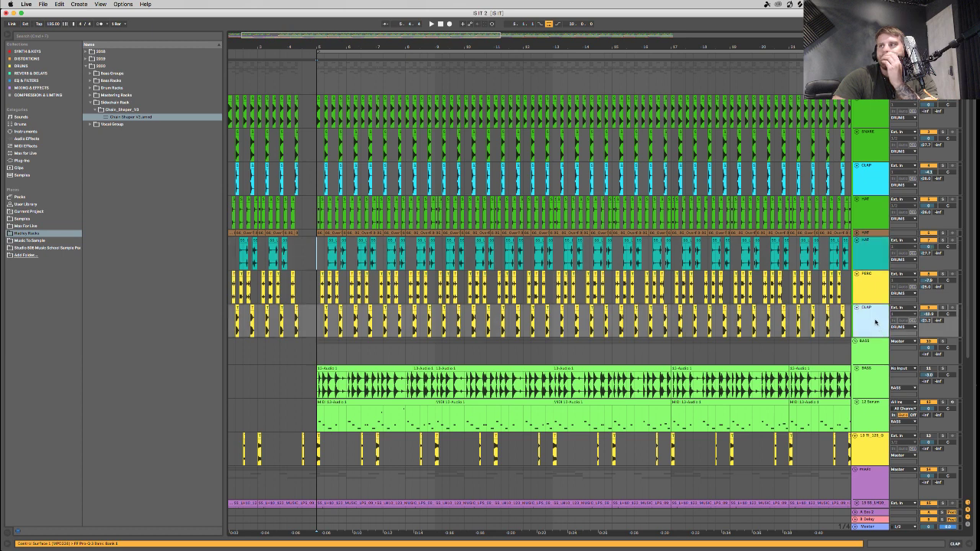
{"action": "left_click", "coordinate": [872, 285]}
{"action": "left_click", "coordinate": [872, 77]}
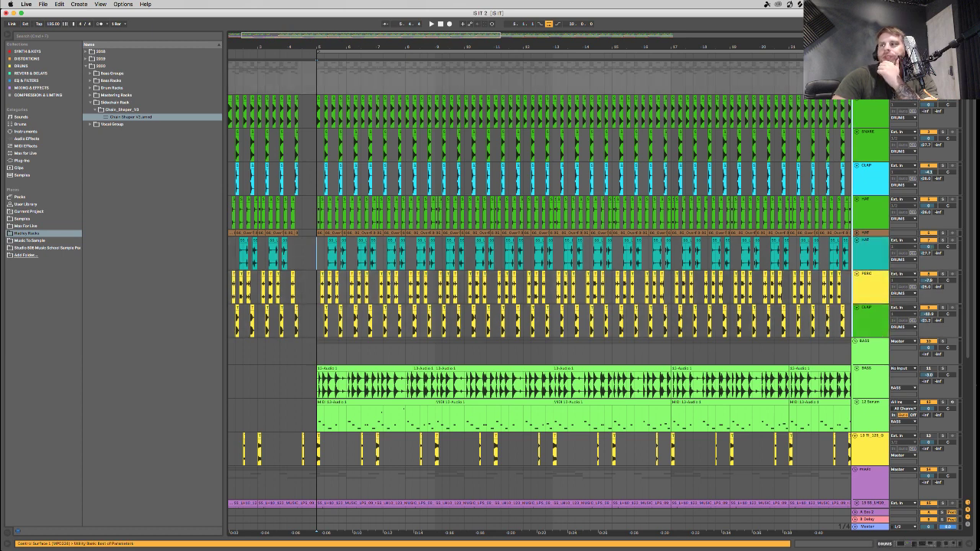
{"action": "left_click", "coordinate": [938, 545]}
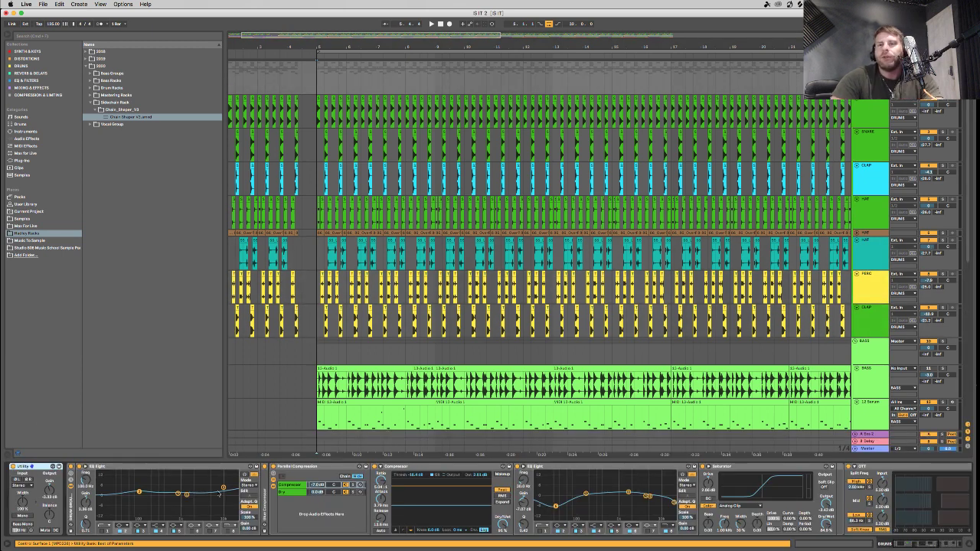
Examine the DRUMS group's effects chain from start to end, including the Compressor and Dry chains of the Parallel Compression rack.
{"action": "left_click", "coordinate": [86, 469]}
{"action": "left_click", "coordinate": [85, 468]}
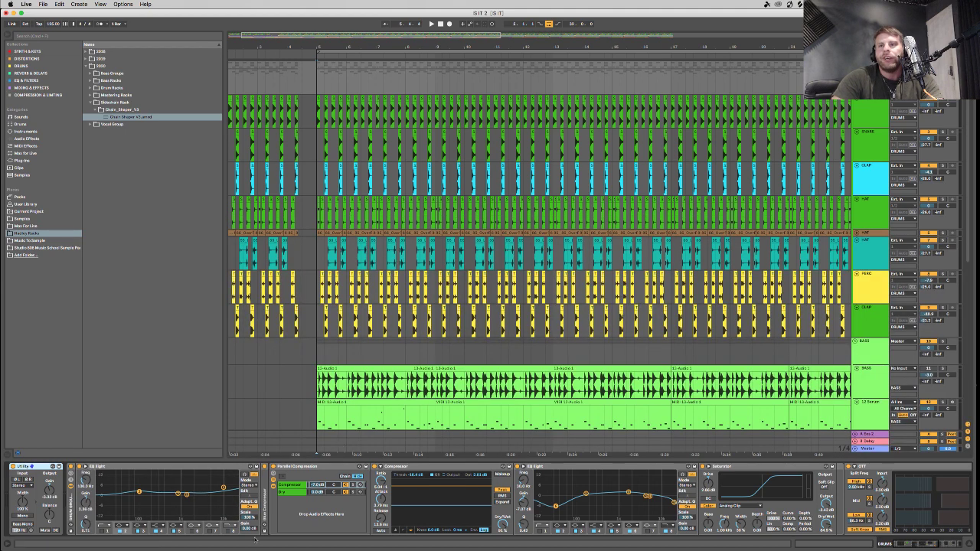
{"action": "scroll", "coordinate": [255, 540], "scroll_direction": "right", "scroll_amount": 10}
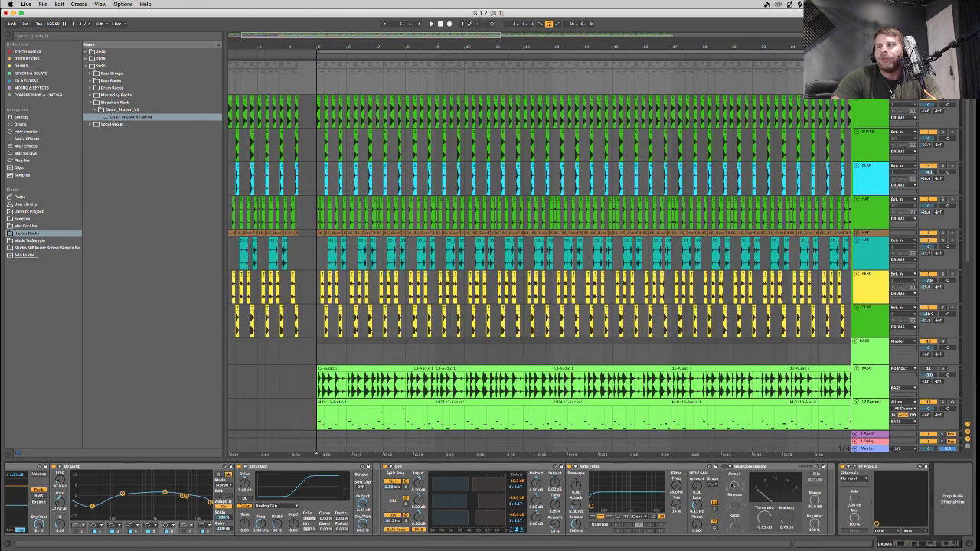
{"action": "scroll", "coordinate": [732, 484], "scroll_direction": "left", "scroll_amount": 10}
{"action": "left_click", "coordinate": [286, 485]}
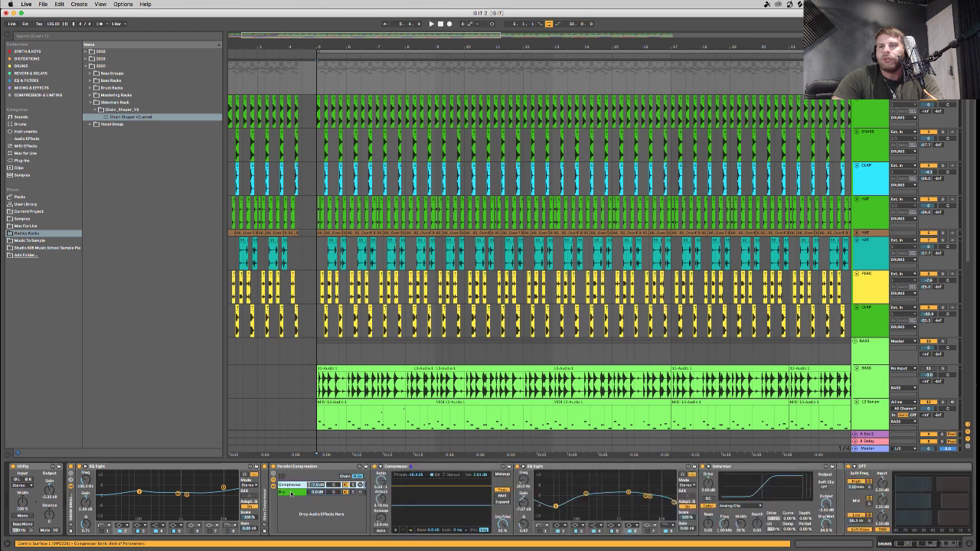
{"action": "left_click", "coordinate": [290, 493]}
{"action": "left_click", "coordinate": [291, 485]}
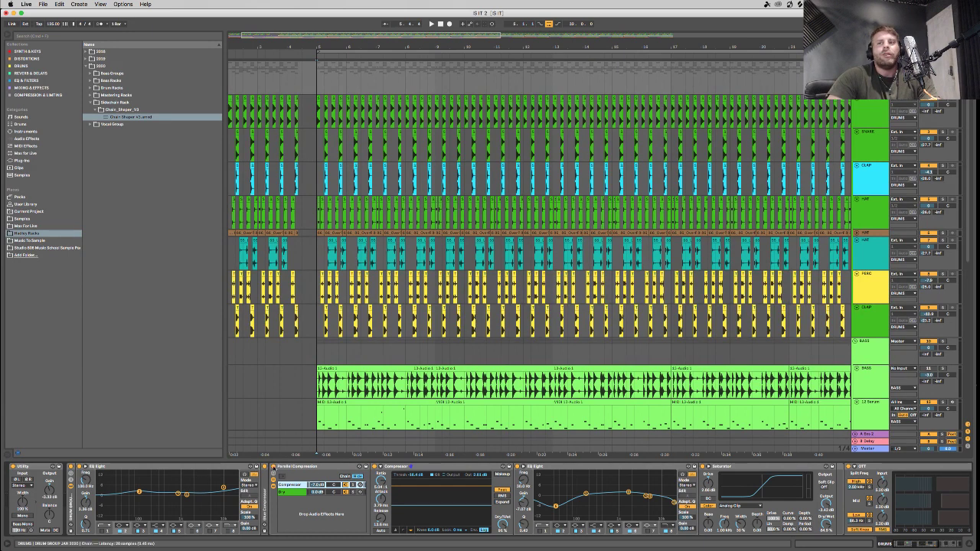
Bypass the DRUMS group's processing devices, audition the drums without them, and turn the first EQ Eight back on.
{"action": "scroll", "coordinate": [398, 479], "scroll_direction": "right", "scroll_amount": 10}
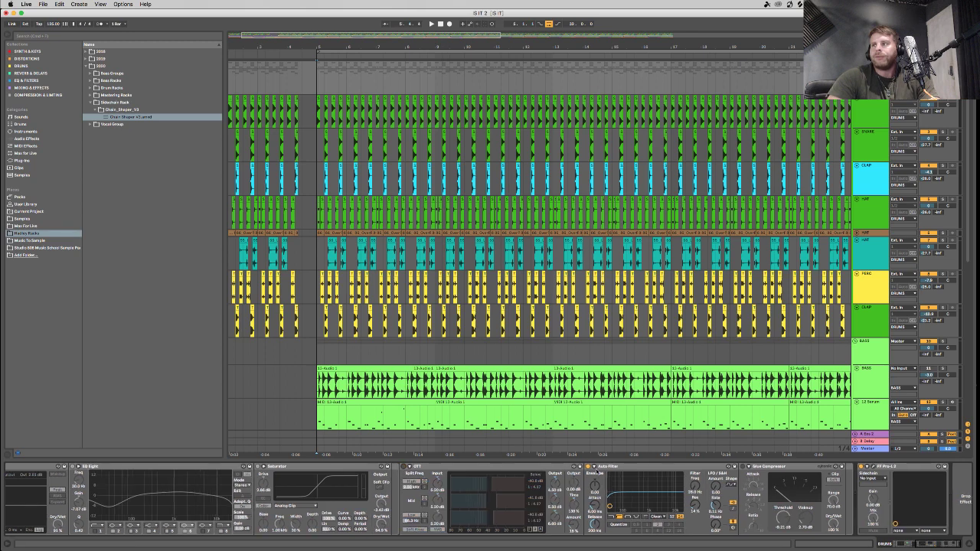
{"action": "scroll", "coordinate": [473, 498], "scroll_direction": "left", "scroll_amount": 8}
{"action": "scroll", "coordinate": [473, 498], "scroll_direction": "right", "scroll_amount": 8}
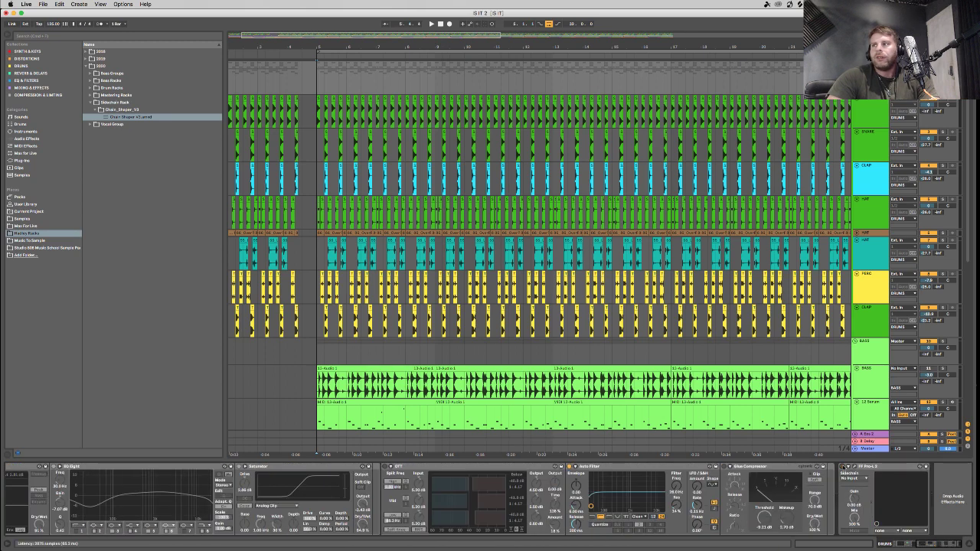
{"action": "key", "text": "space"}
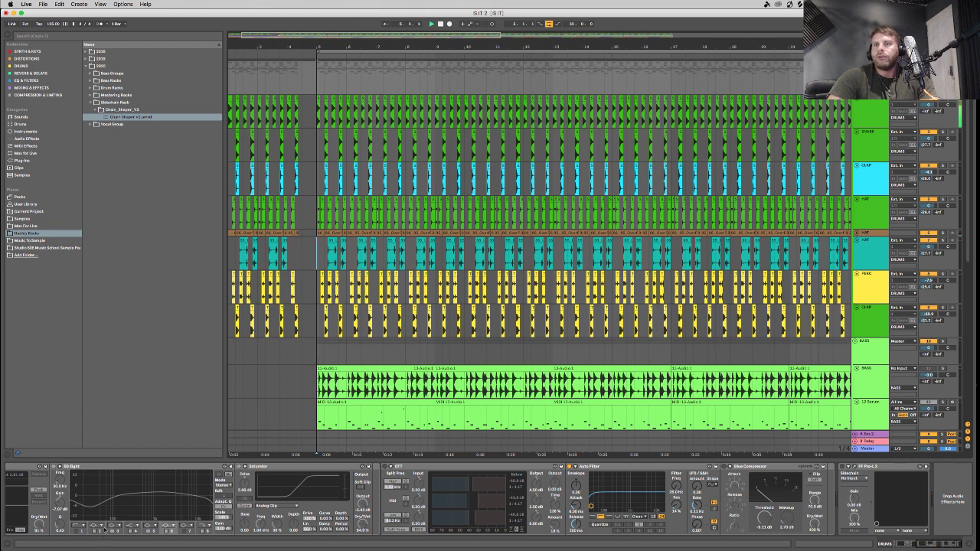
{"action": "scroll", "coordinate": [194, 515], "scroll_direction": "left", "scroll_amount": 10}
{"action": "left_click", "coordinate": [71, 466]}
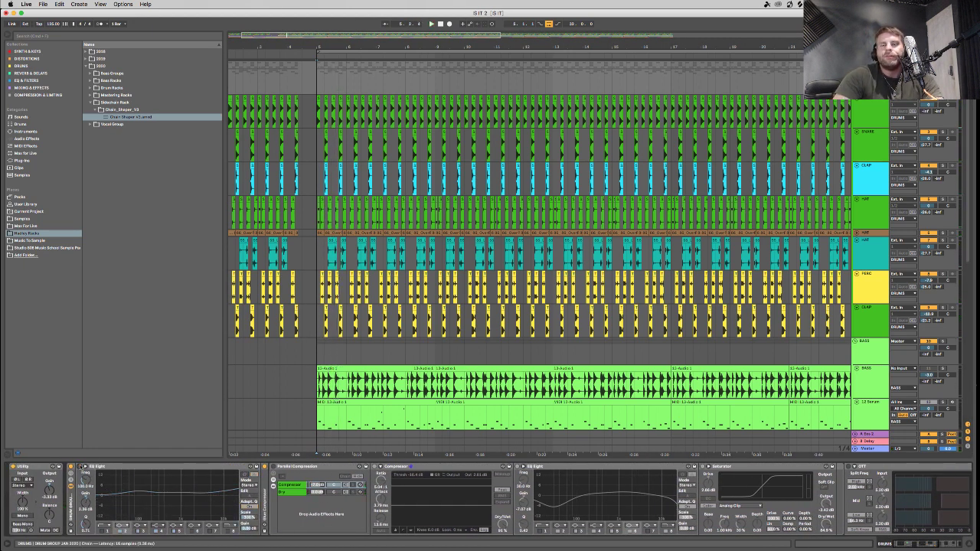
{"action": "left_click", "coordinate": [79, 465]}
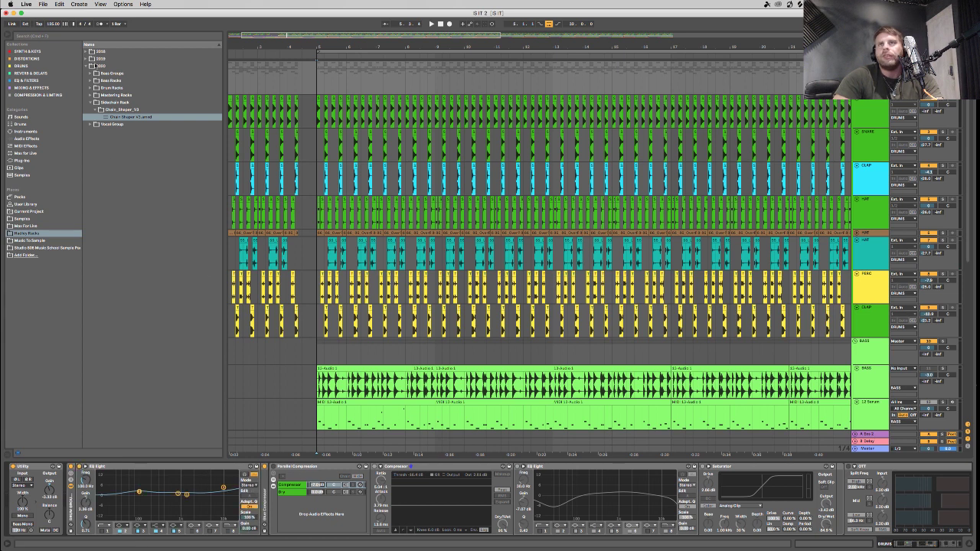
Try the Maag EQ4 from the EQ & Filters collection ahead of the first EQ Eight on the DRUMS group.
{"action": "left_click", "coordinate": [47, 79]}
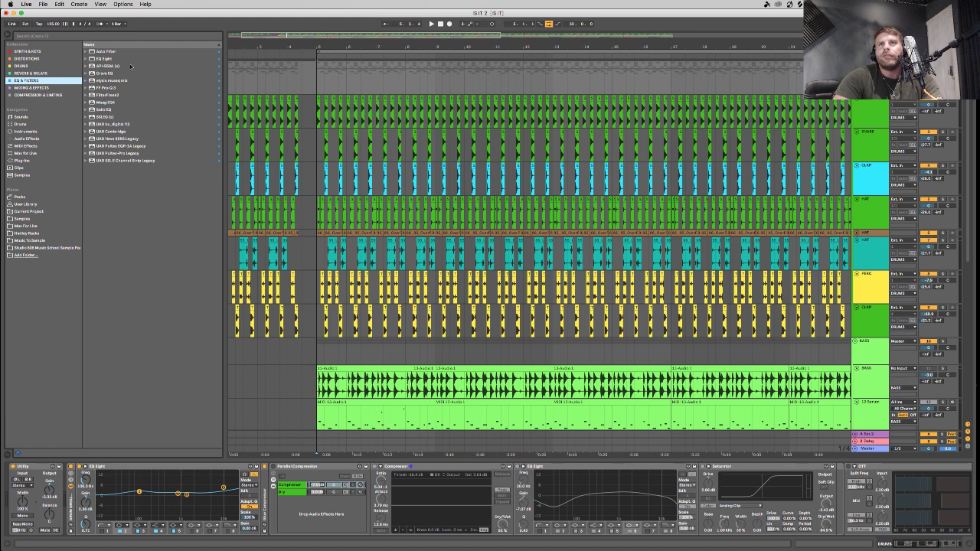
{"action": "left_click", "coordinate": [111, 103]}
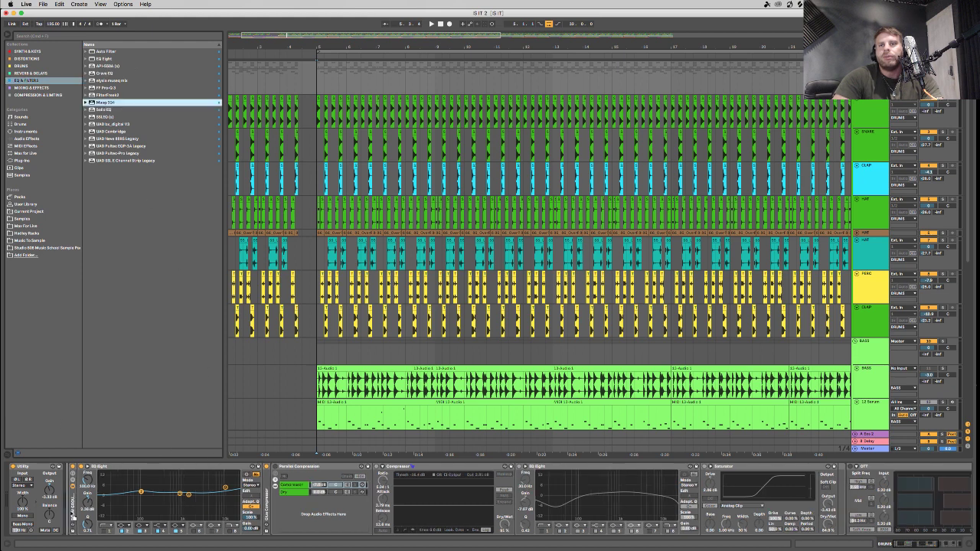
{"action": "left_click_drag", "start_coordinate": [84, 470], "coordinate": [89, 470]}
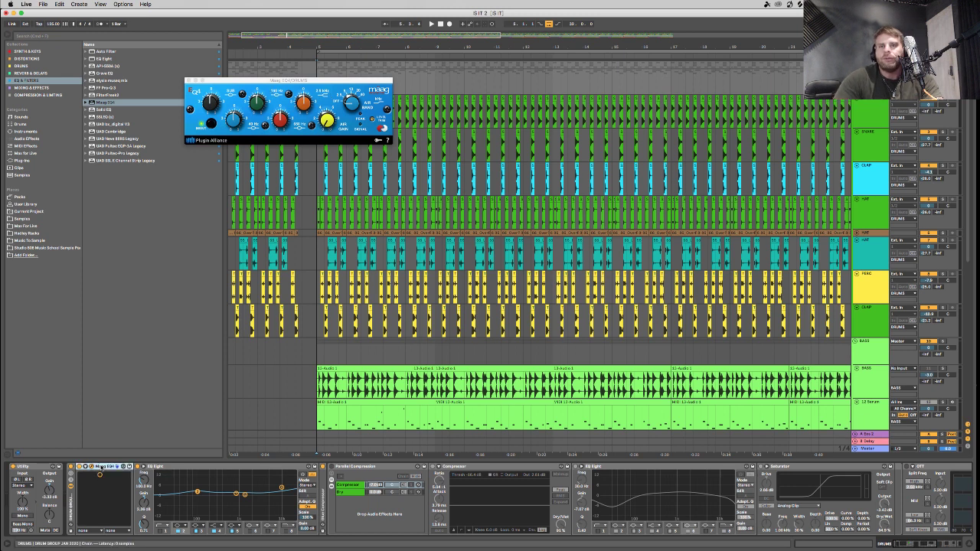
{"action": "key", "text": "Delete"}
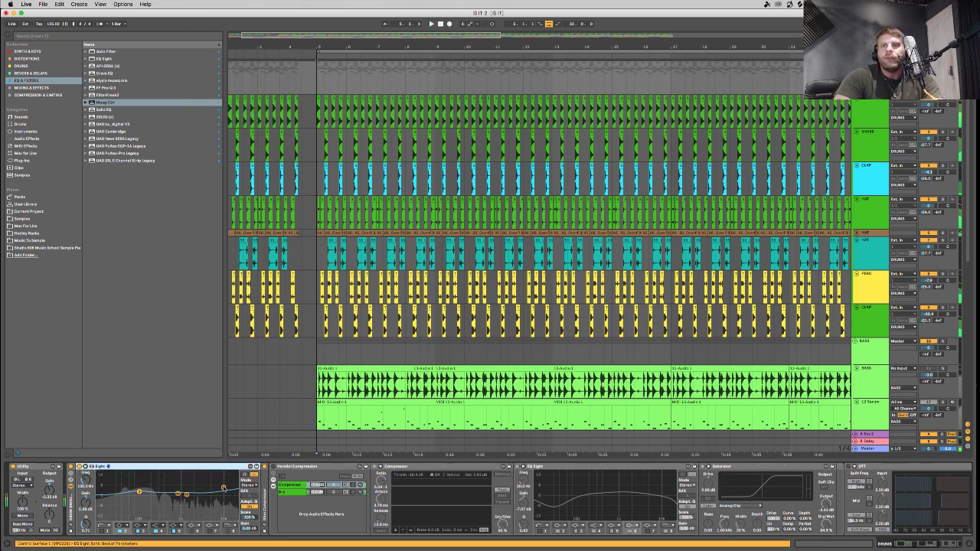
Play the drums and reshape the first EQ Eight, boosting the high band and slightly raising the low band.
{"action": "key", "text": "space"}
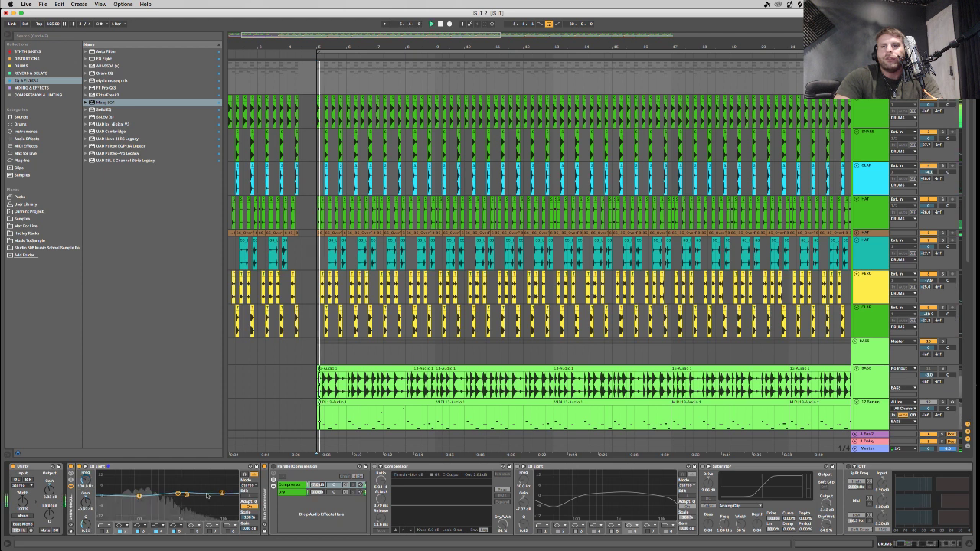
{"action": "left_click", "coordinate": [185, 493]}
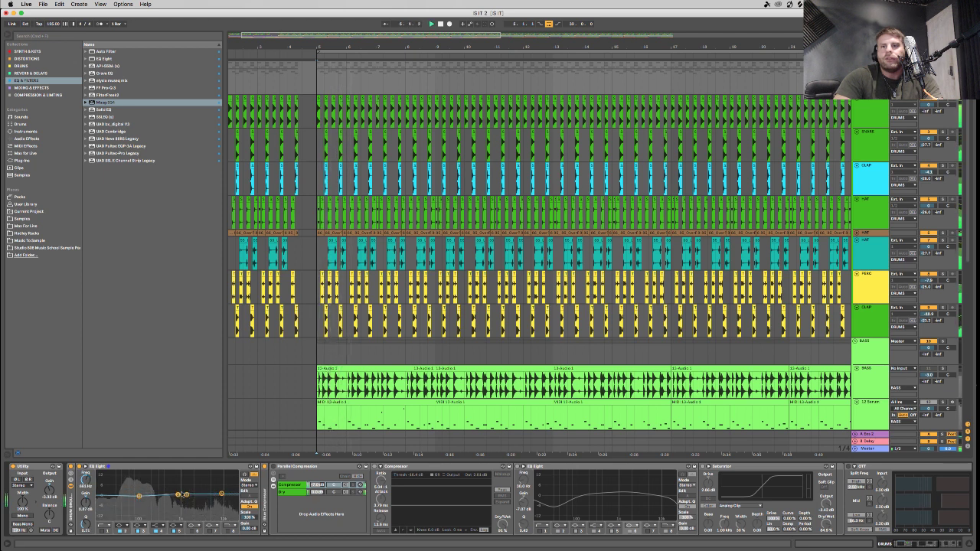
{"action": "left_click_drag", "start_coordinate": [178, 494], "coordinate": [220, 485]}
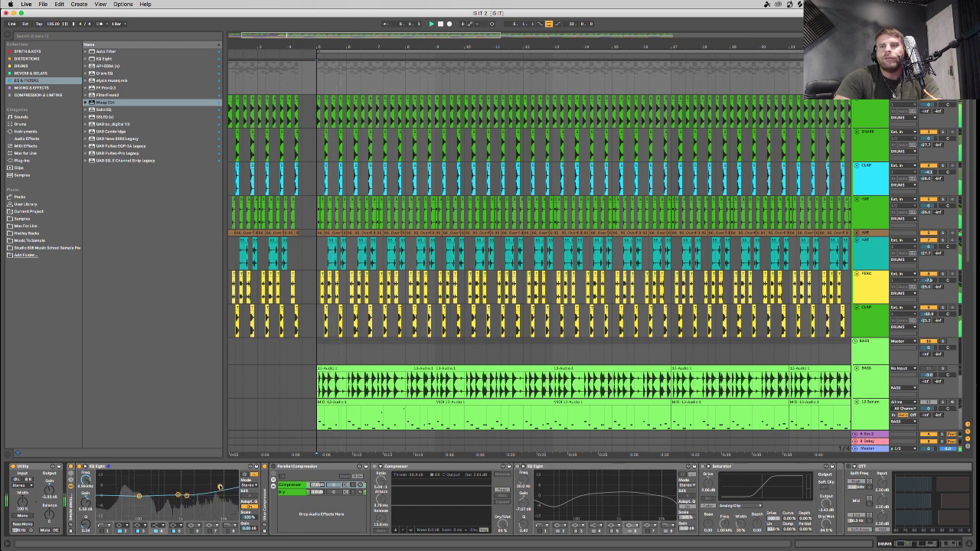
{"action": "left_click", "coordinate": [139, 496]}
{"action": "key", "text": "space"}
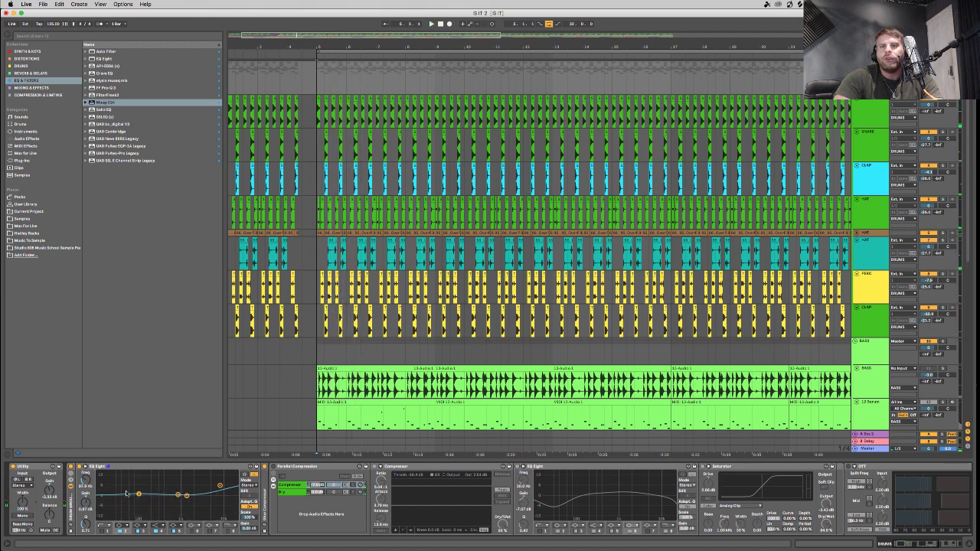
Flatten the two midrange bands of the first EQ Eight close to 0 dB while listening to the drums.
{"action": "key", "text": "space"}
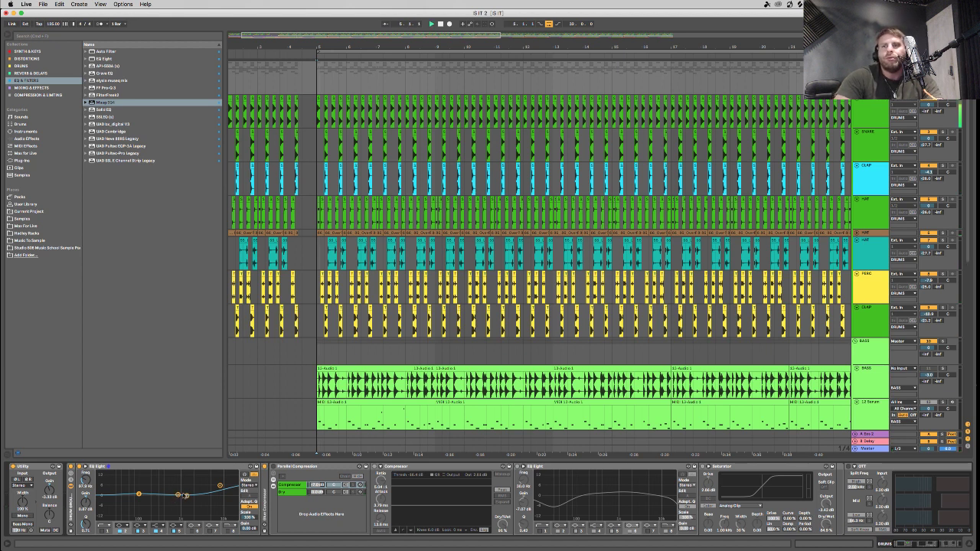
{"action": "left_click", "coordinate": [185, 496]}
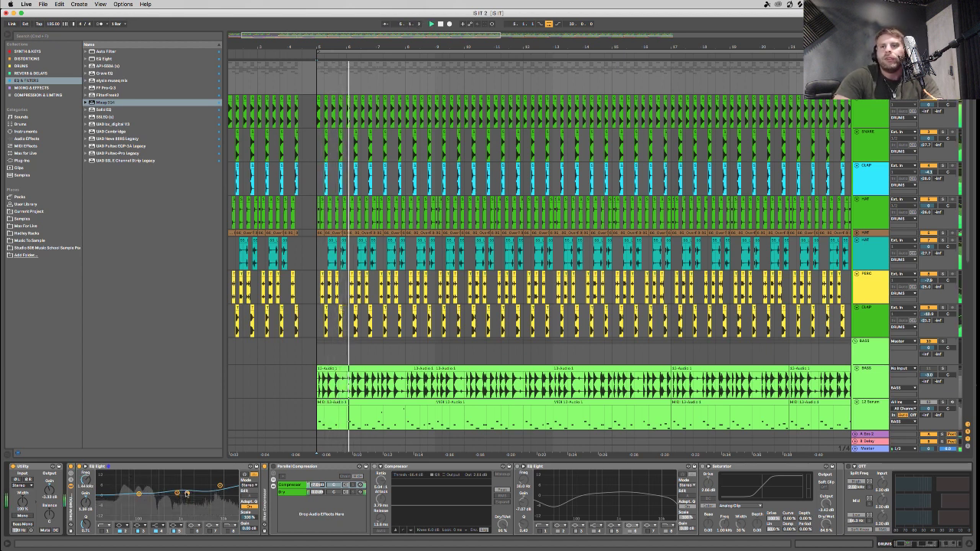
{"action": "left_click_drag", "start_coordinate": [186, 495], "coordinate": [178, 496]}
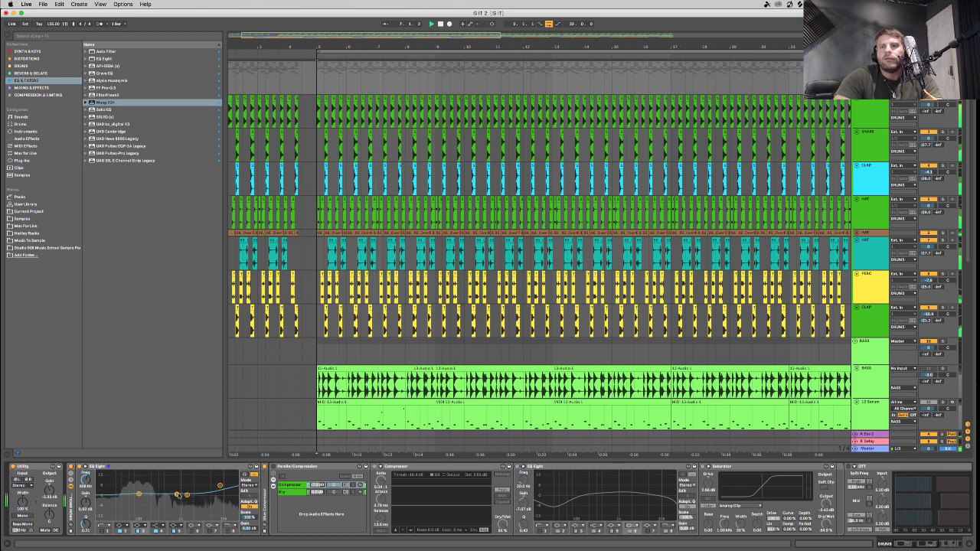
{"action": "key", "text": "space"}
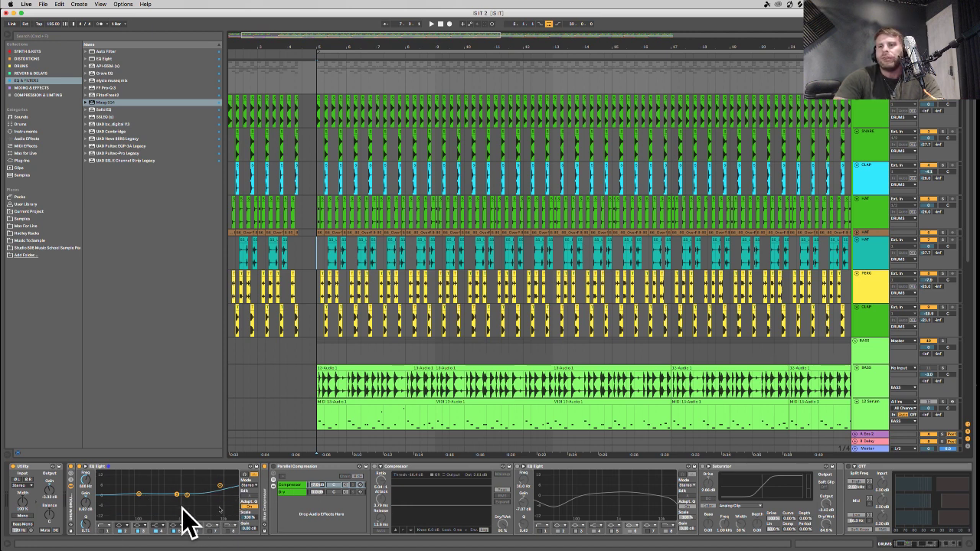
Delete the Parallel Compression rack and the OTT device from the DRUMS group's effects chain.
{"action": "scroll", "coordinate": [253, 509], "scroll_direction": "right", "scroll_amount": 5}
{"action": "scroll", "coordinate": [186, 513], "scroll_direction": "left", "scroll_amount": 5}
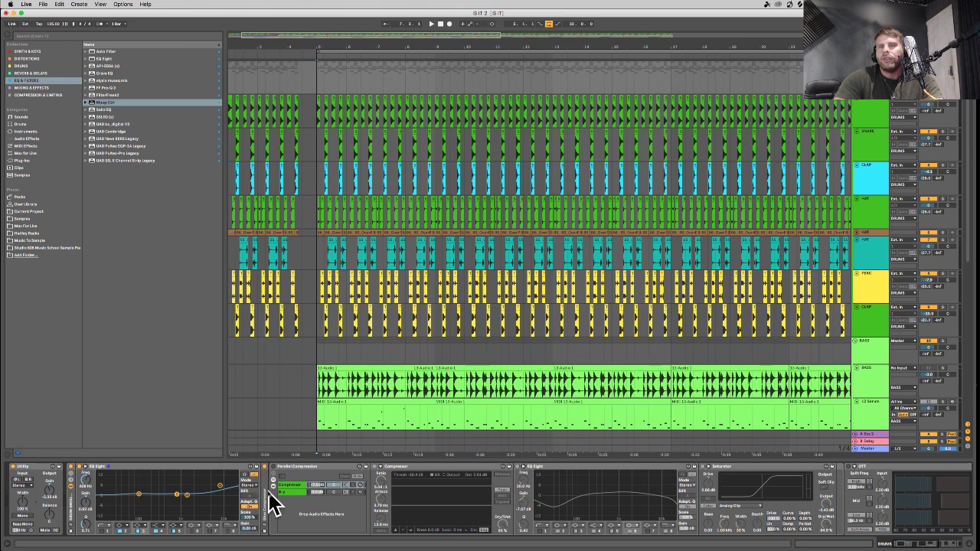
{"action": "scroll", "coordinate": [273, 508], "scroll_direction": "right", "scroll_amount": 6}
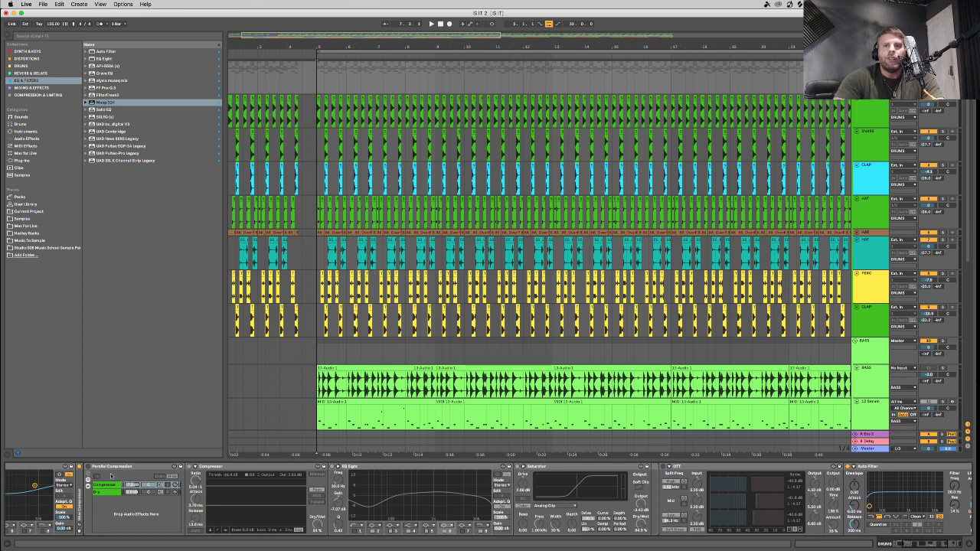
{"action": "left_click", "coordinate": [107, 467]}
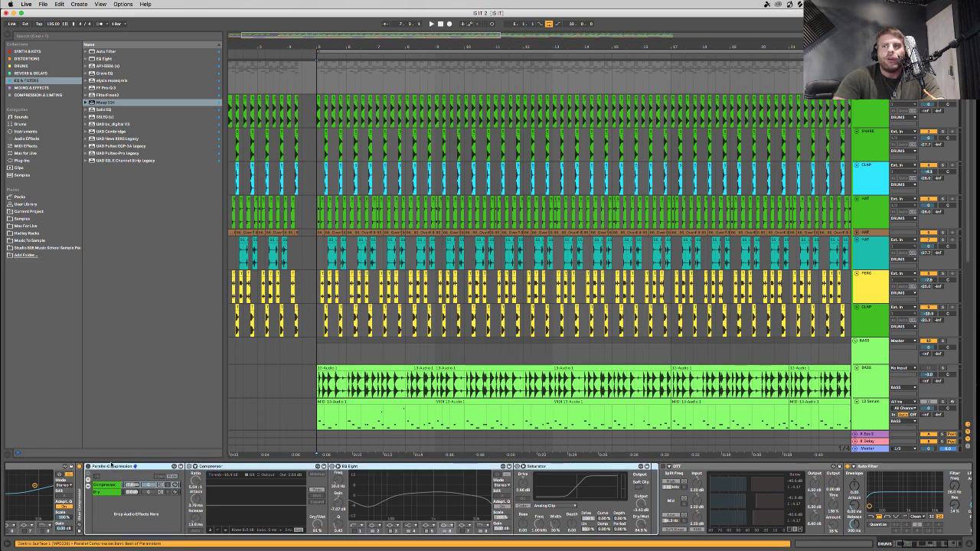
{"action": "left_click", "coordinate": [107, 484]}
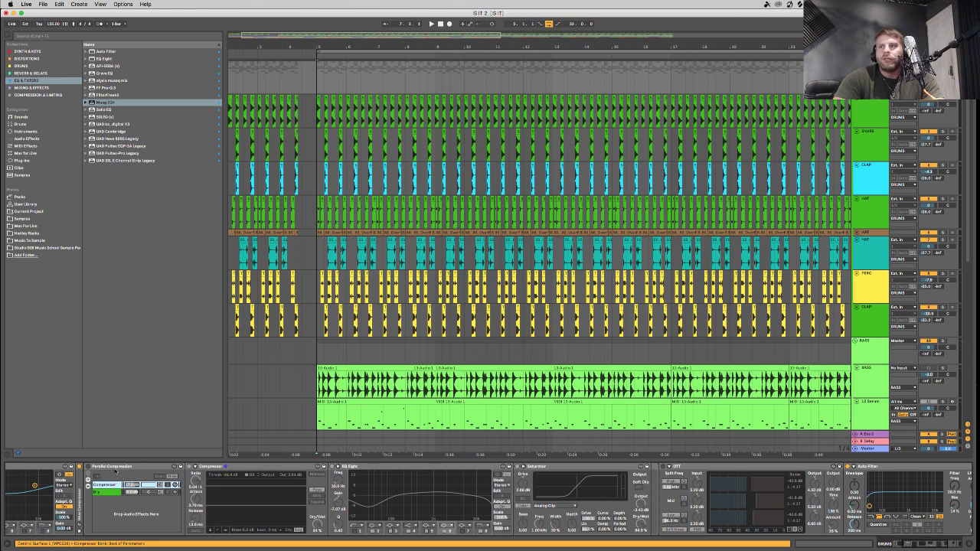
{"action": "left_click", "coordinate": [115, 466]}
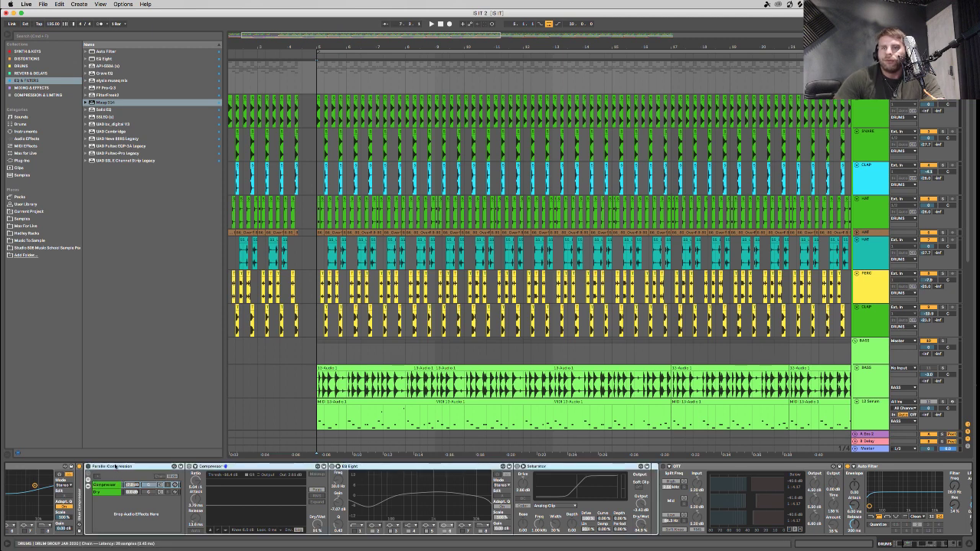
{"action": "key", "text": "Delete"}
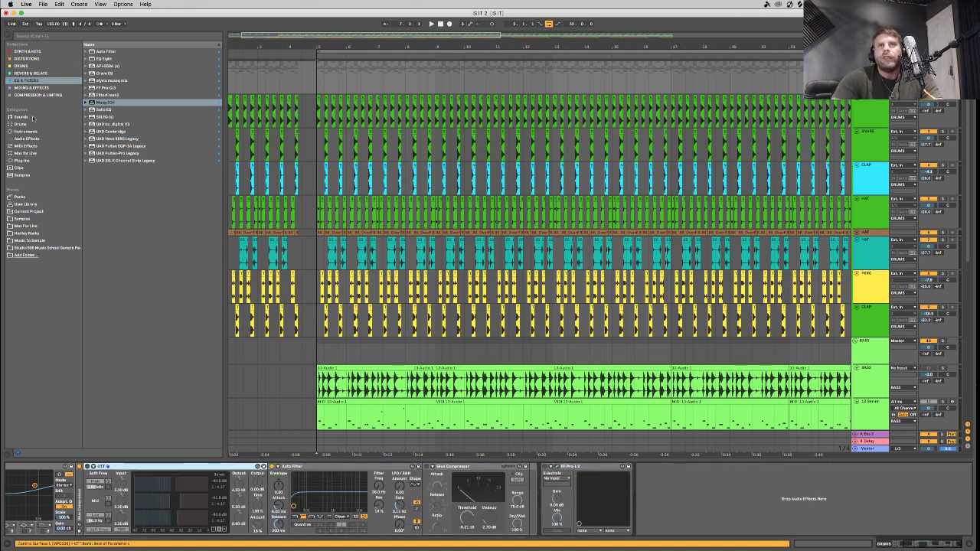
{"action": "scroll", "coordinate": [287, 469], "scroll_direction": "left", "scroll_amount": 5}
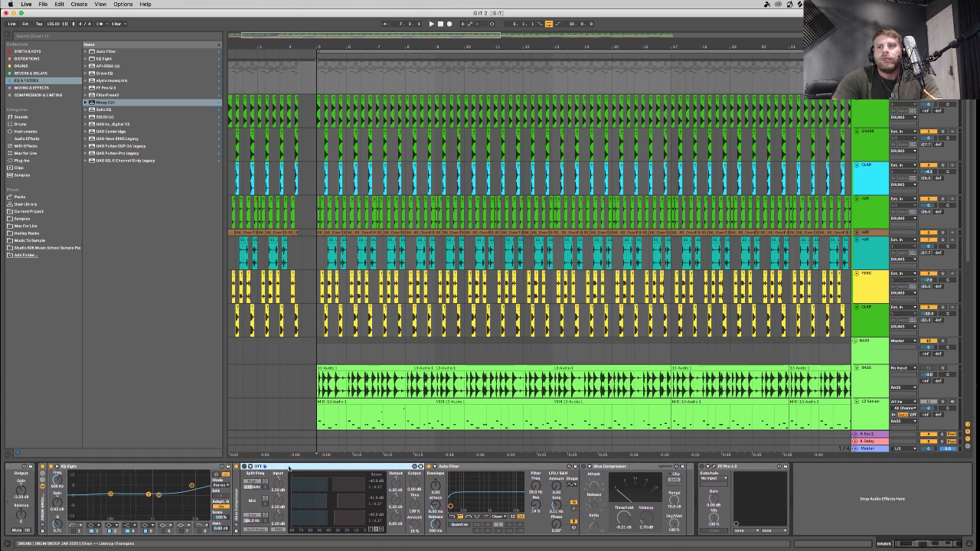
{"action": "key", "text": "Delete"}
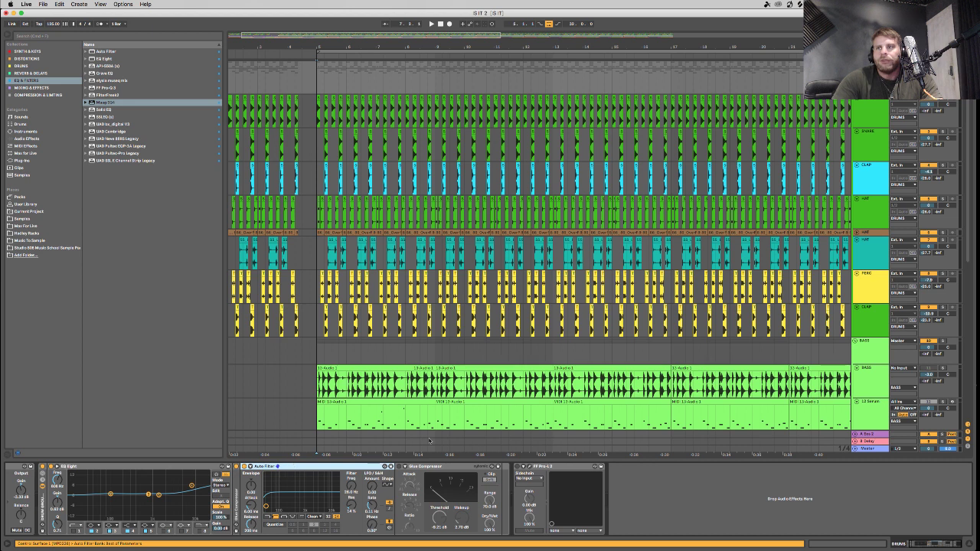
List the available audio effects and examine the device chains of the individual drum tracks and the BASS group.
{"action": "left_click", "coordinate": [27, 139]}
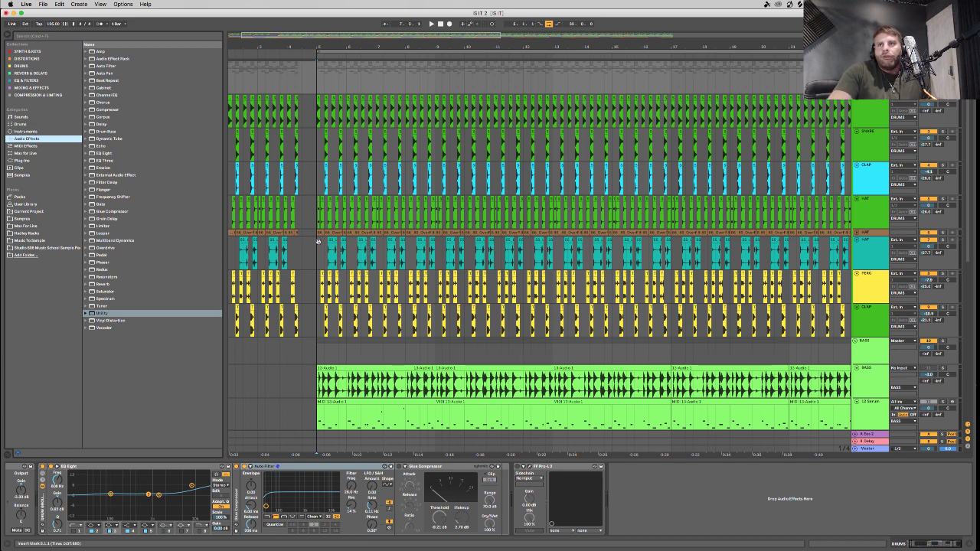
{"action": "left_click", "coordinate": [310, 208]}
{"action": "left_click", "coordinate": [315, 184]}
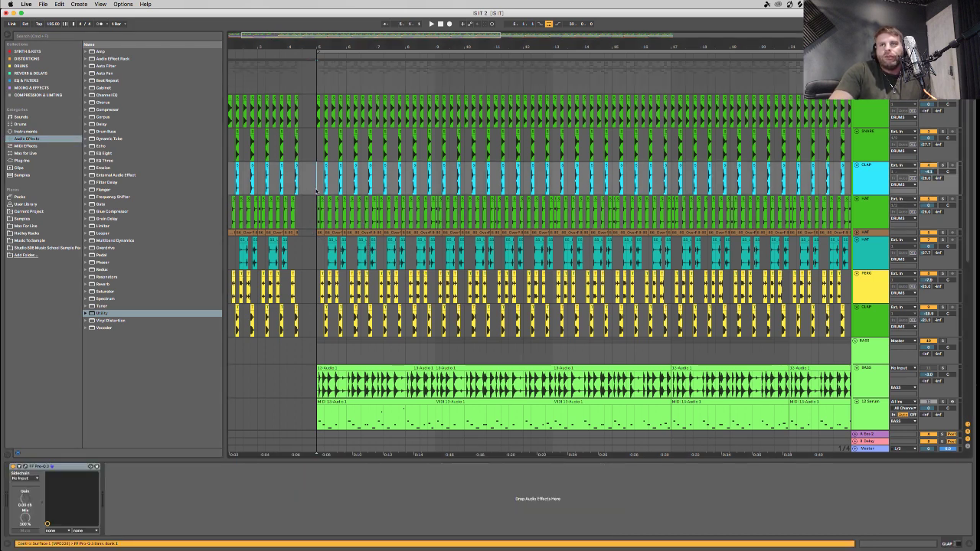
{"action": "left_click", "coordinate": [313, 150]}
{"action": "left_click", "coordinate": [316, 114]}
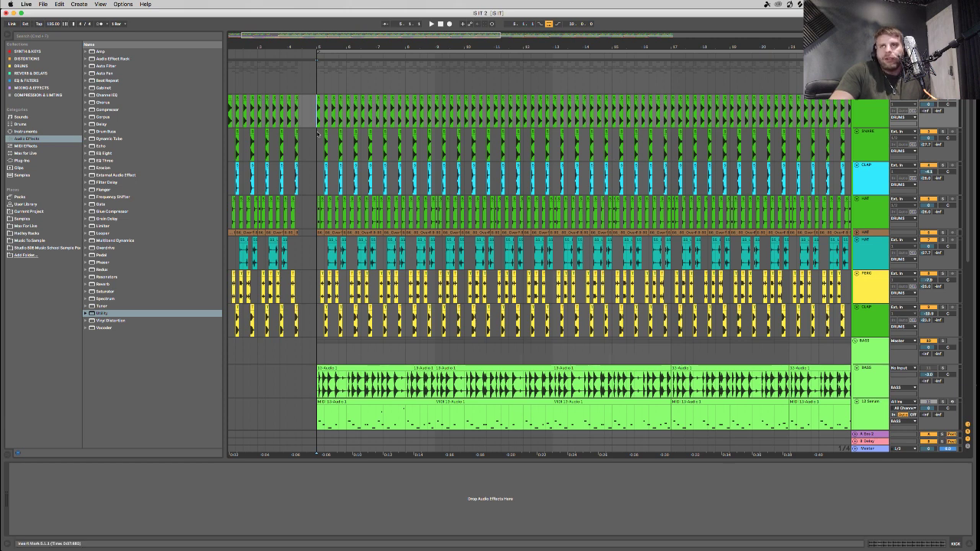
{"action": "left_click", "coordinate": [317, 137]}
{"action": "left_click", "coordinate": [315, 176]}
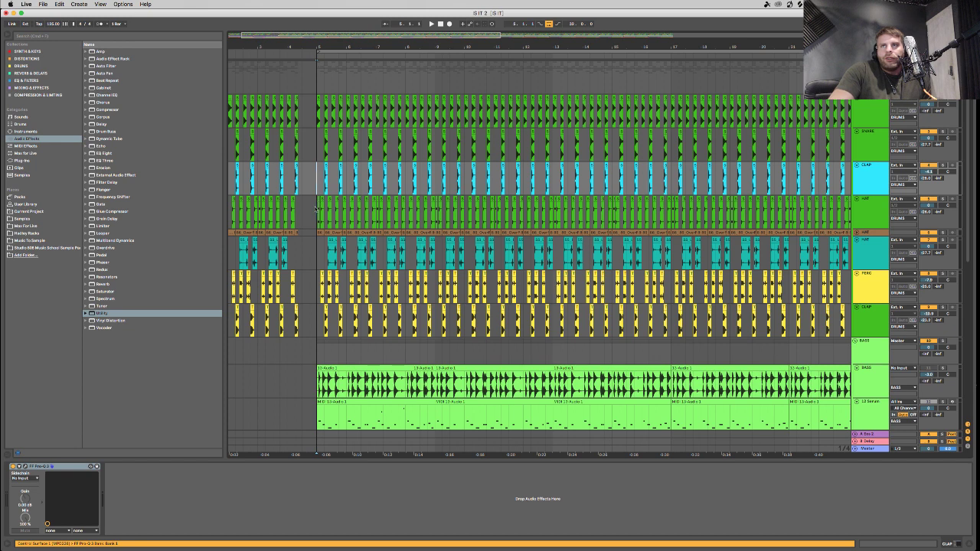
{"action": "left_click", "coordinate": [316, 208]}
{"action": "left_click", "coordinate": [320, 241]}
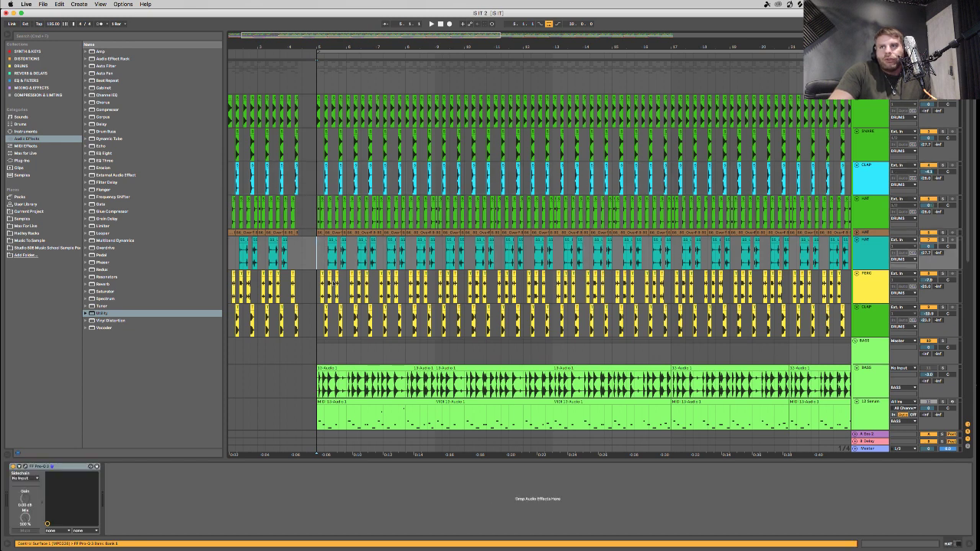
{"action": "left_click", "coordinate": [318, 281]}
{"action": "left_click", "coordinate": [319, 317]}
{"action": "left_click", "coordinate": [317, 415]}
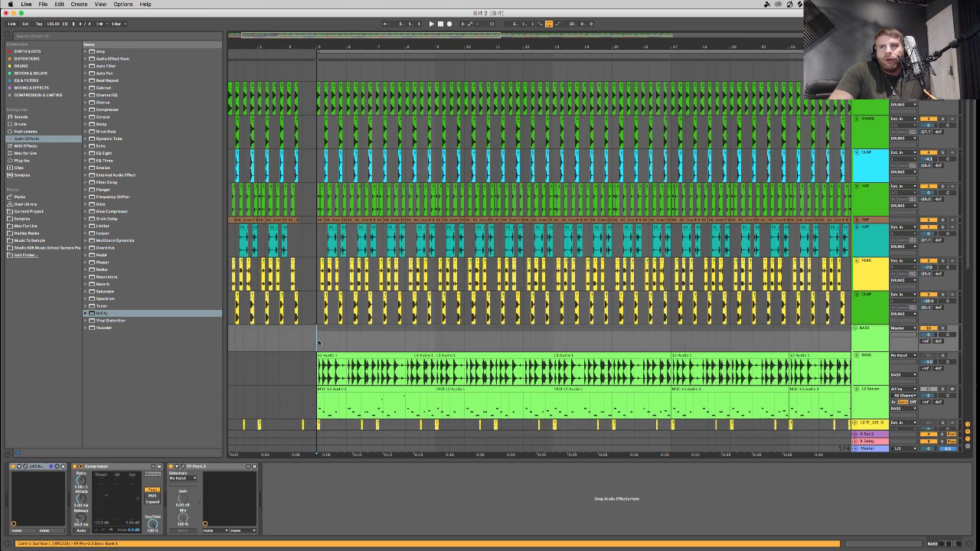
Examine the device chains of the kick, snare, clap and hat tracks and of the DRUMS group.
{"action": "left_click", "coordinate": [318, 365]}
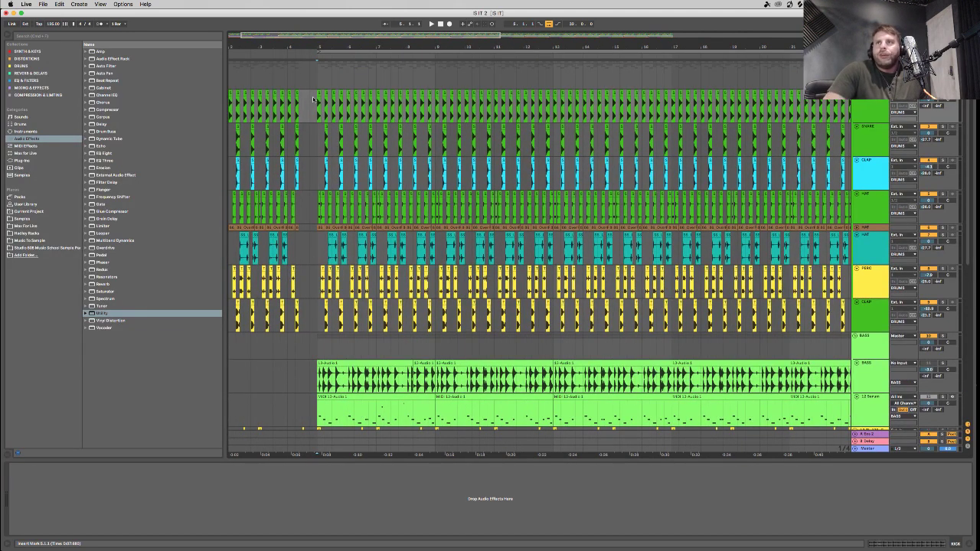
{"action": "left_click", "coordinate": [309, 142]}
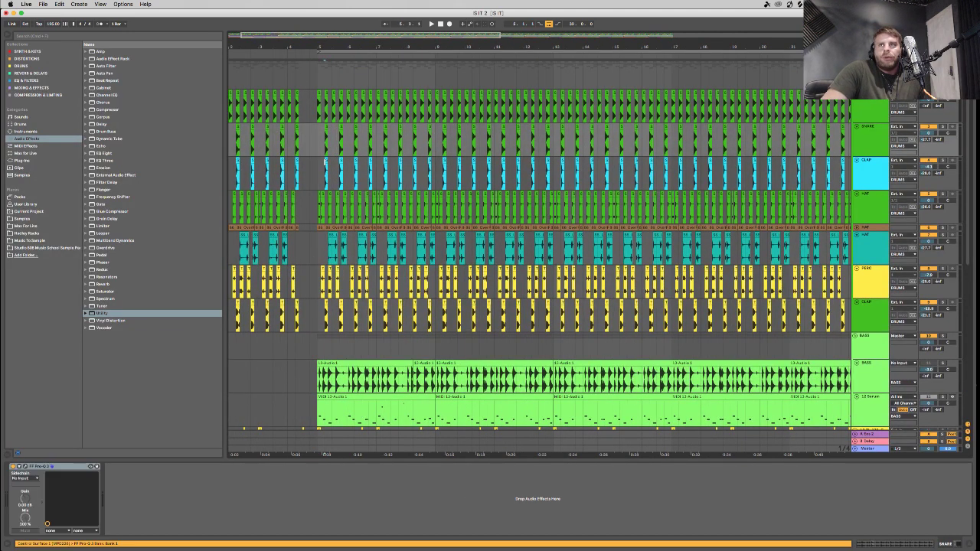
{"action": "left_click", "coordinate": [324, 162]}
{"action": "left_click", "coordinate": [318, 178]}
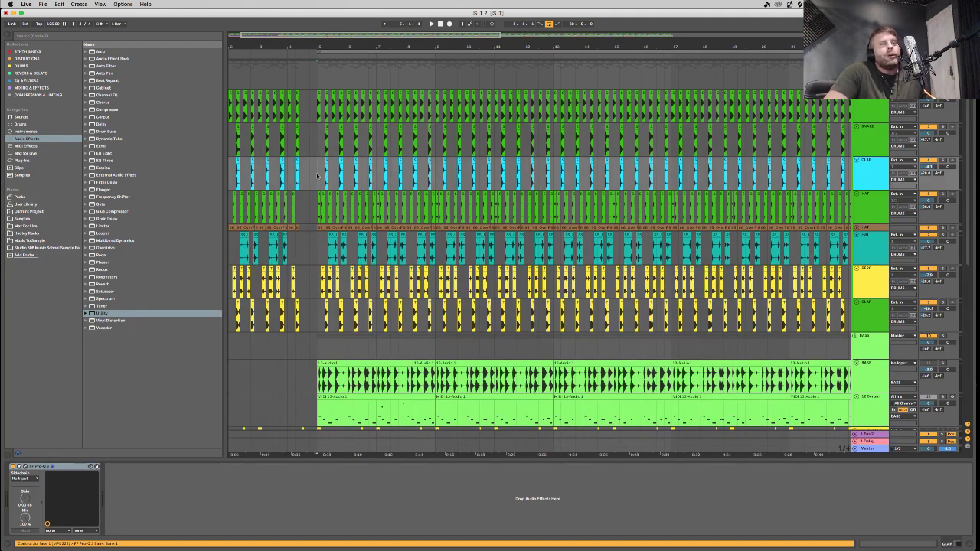
{"action": "left_click", "coordinate": [318, 140]}
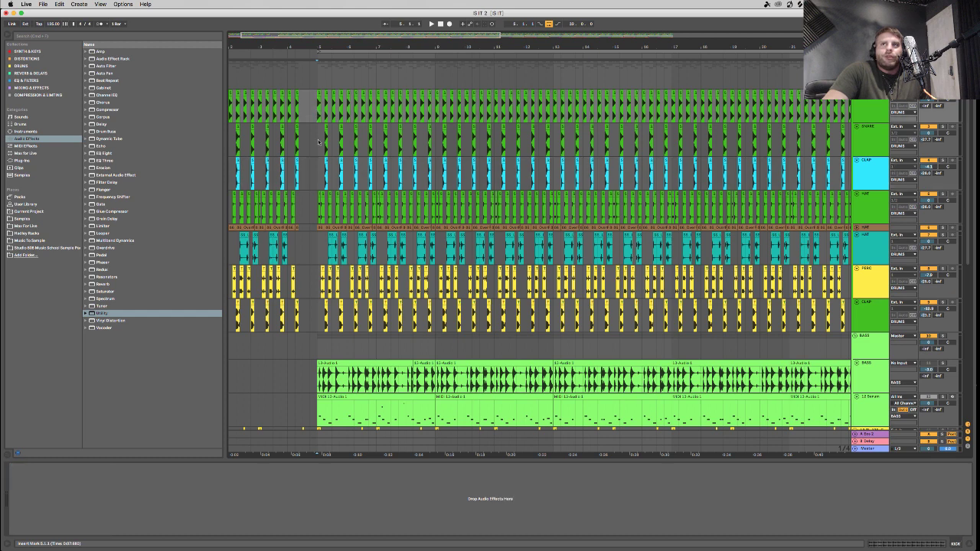
{"action": "left_click", "coordinate": [324, 182]}
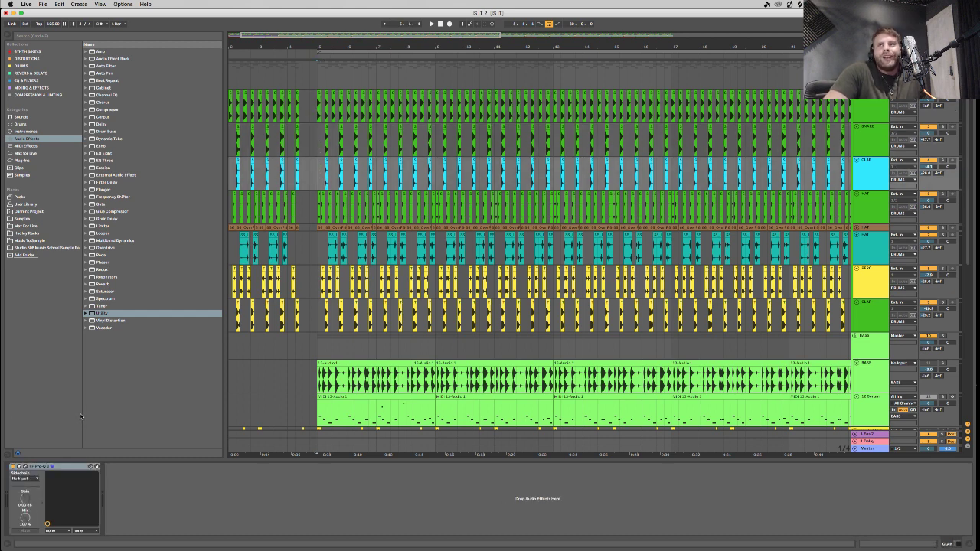
{"action": "left_click", "coordinate": [315, 253]}
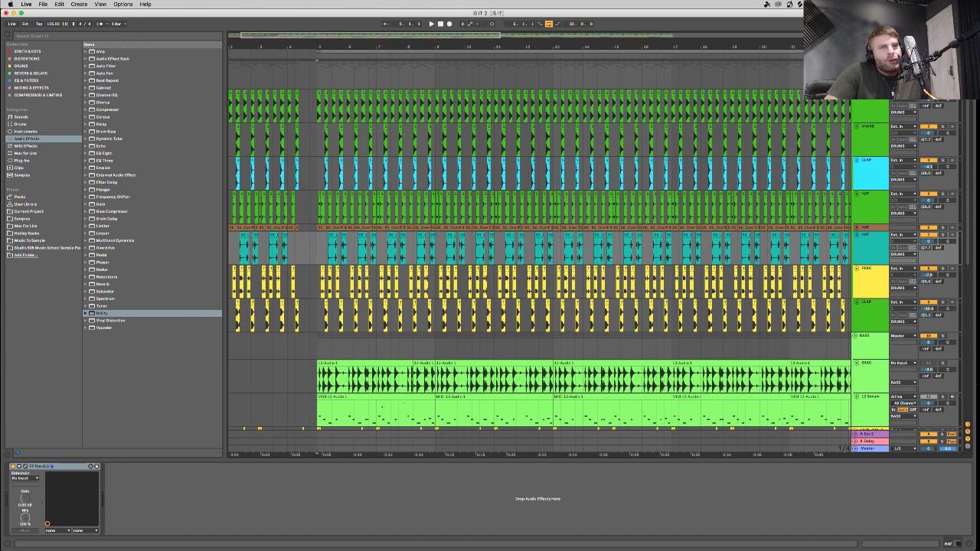
{"action": "left_click", "coordinate": [319, 201]}
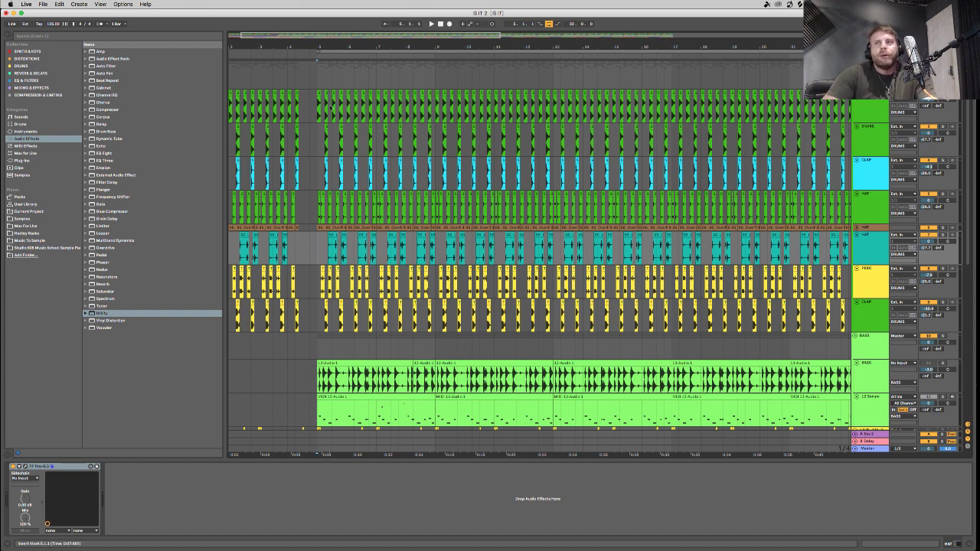
{"action": "left_click", "coordinate": [312, 77]}
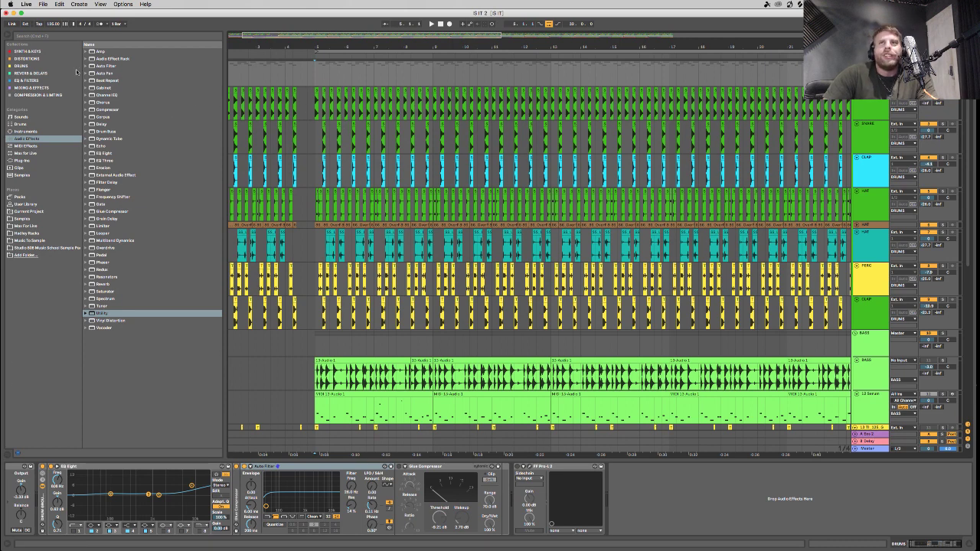
{"action": "left_click", "coordinate": [314, 104]}
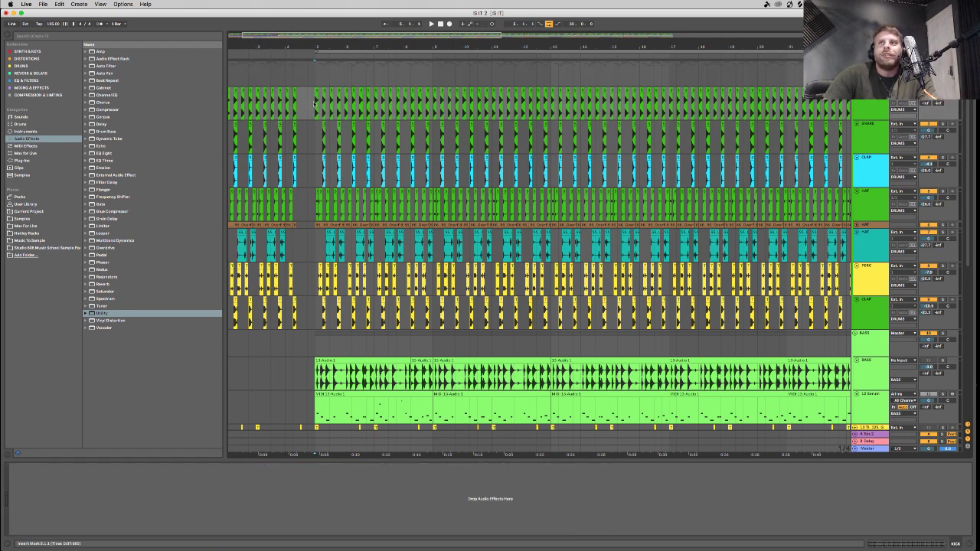
{"action": "left_click", "coordinate": [322, 145]}
{"action": "left_click", "coordinate": [310, 101]}
{"action": "left_click", "coordinate": [314, 101]}
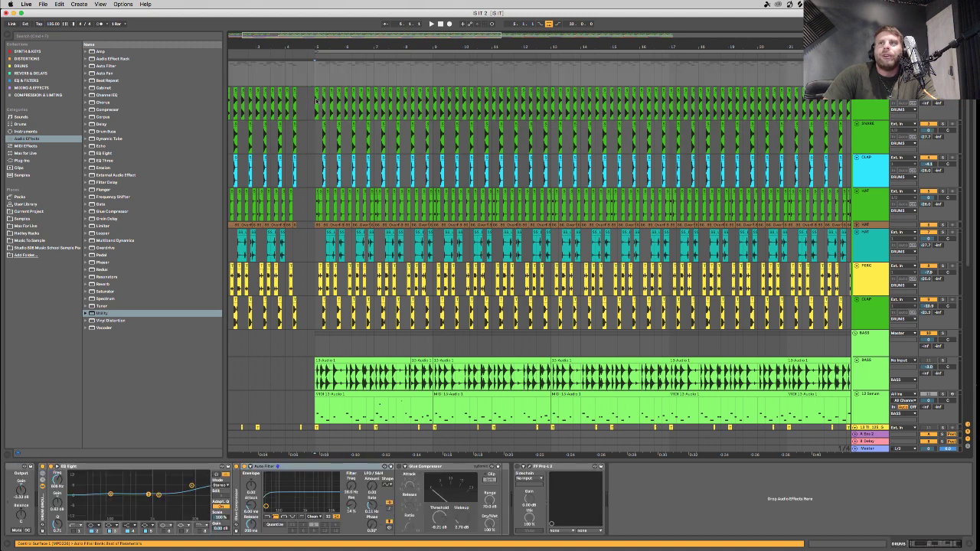
{"action": "left_click", "coordinate": [317, 101]}
{"action": "left_click", "coordinate": [320, 199]}
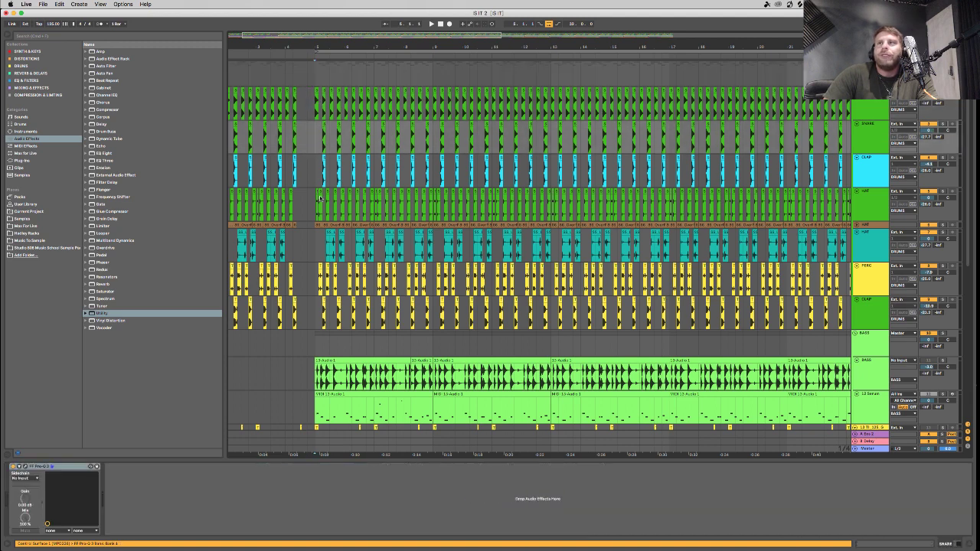
{"action": "left_click", "coordinate": [315, 76]}
{"action": "left_click", "coordinate": [104, 58]}
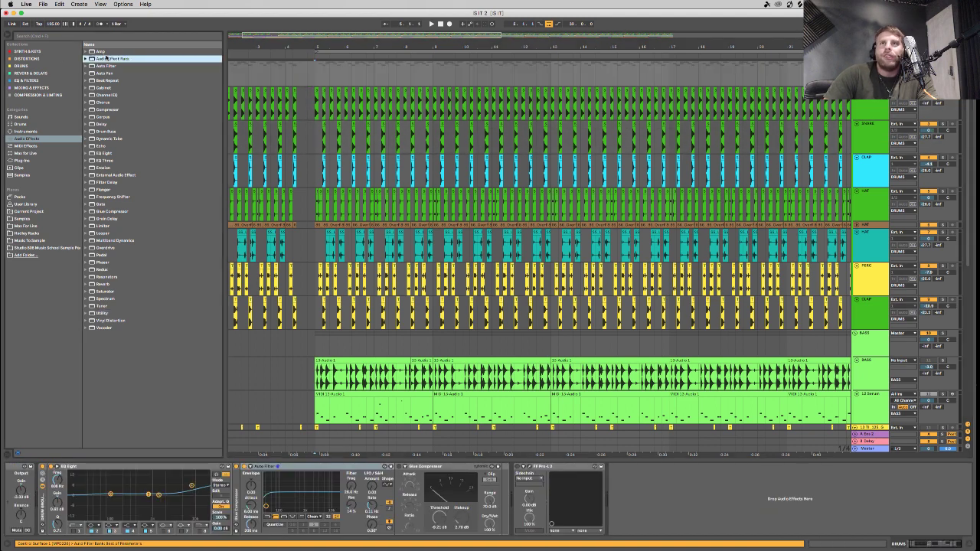
{"action": "left_click_drag", "start_coordinate": [319, 216], "coordinate": [247, 498]}
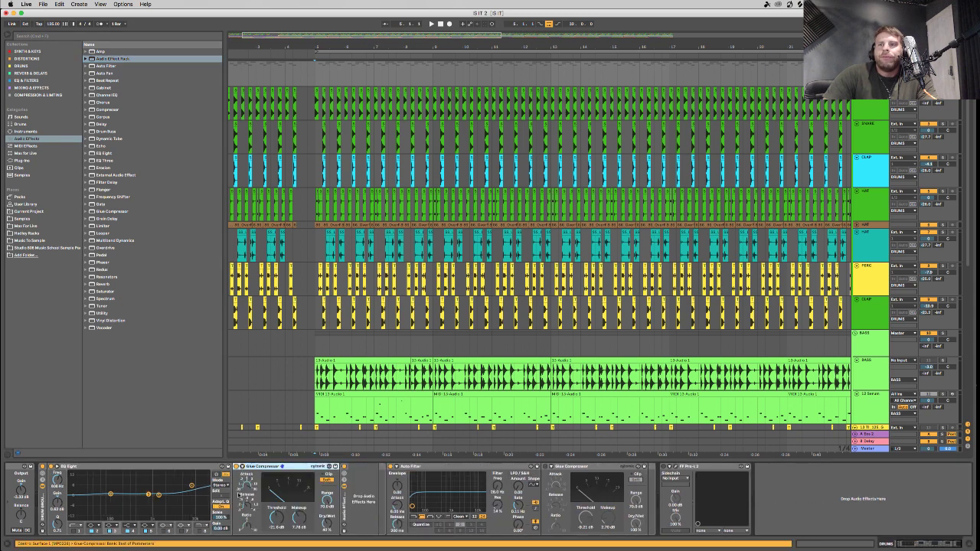
{"action": "key", "text": "Delete"}
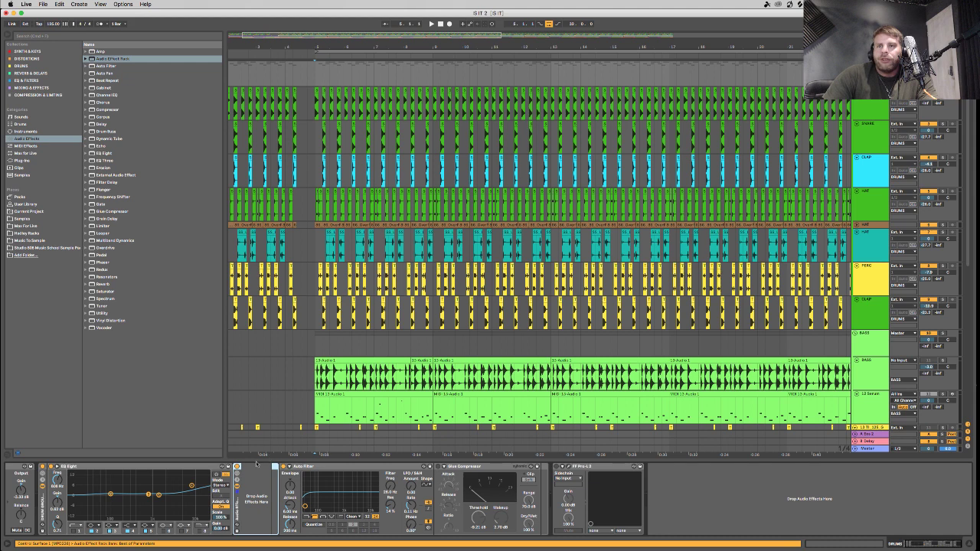
{"action": "left_click", "coordinate": [236, 513]}
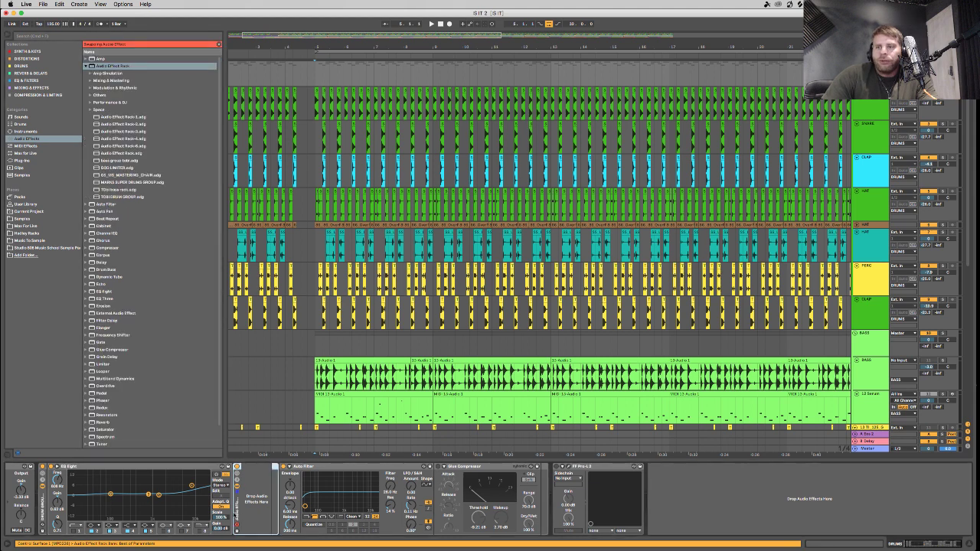
{"action": "key", "text": "Delete"}
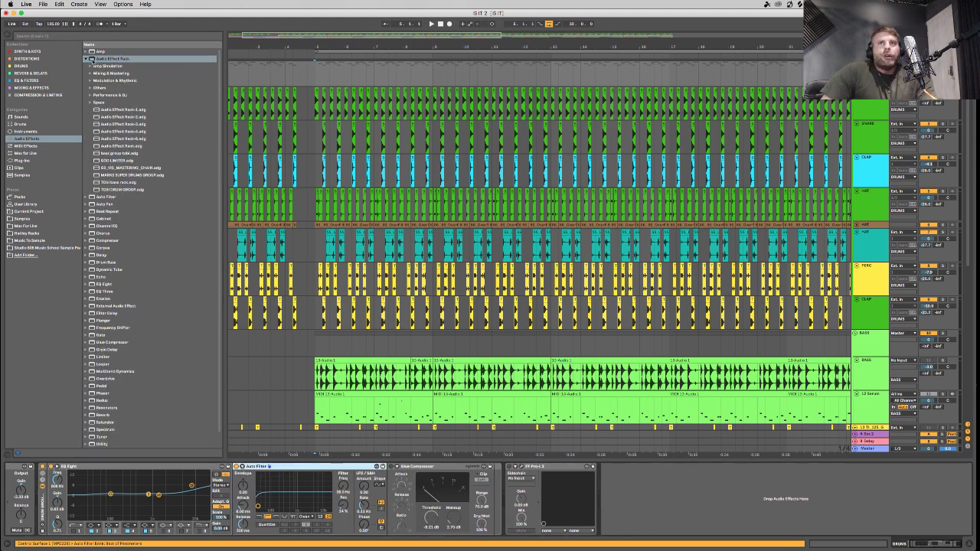
{"action": "left_click", "coordinate": [87, 59]}
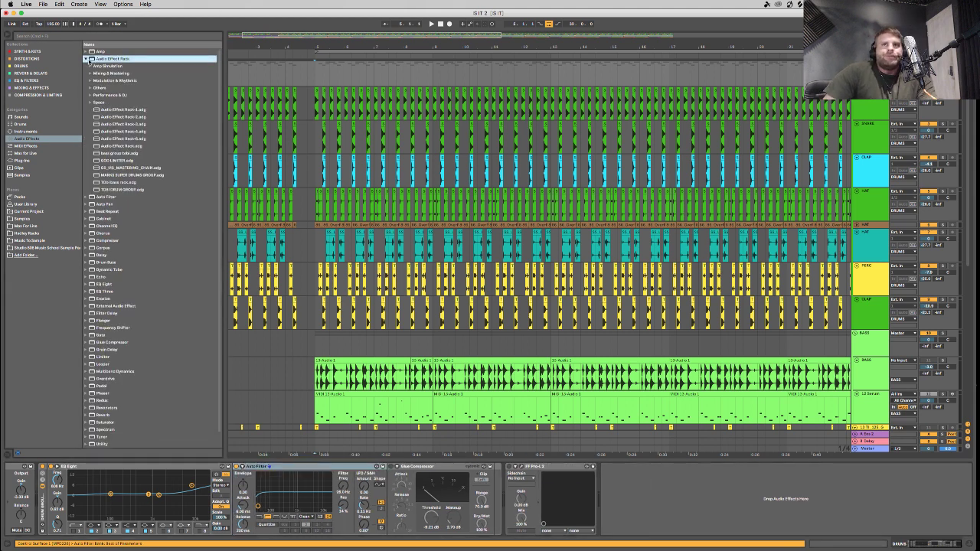
{"action": "left_click", "coordinate": [9, 139]}
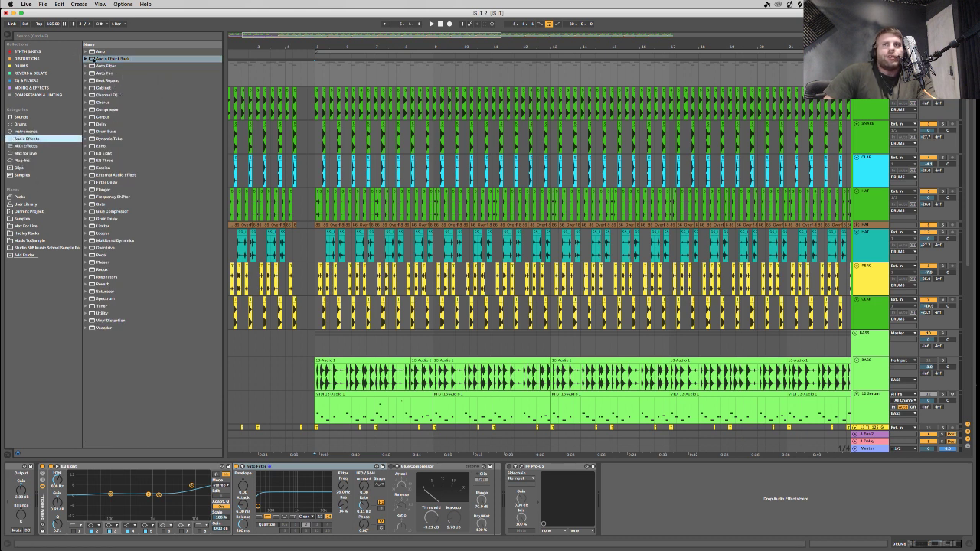
Insert an empty Audio Effect Rack after the EQ Eight on the DRUMS group and create two chains in it.
{"action": "left_click_drag", "start_coordinate": [93, 60], "coordinate": [238, 492]}
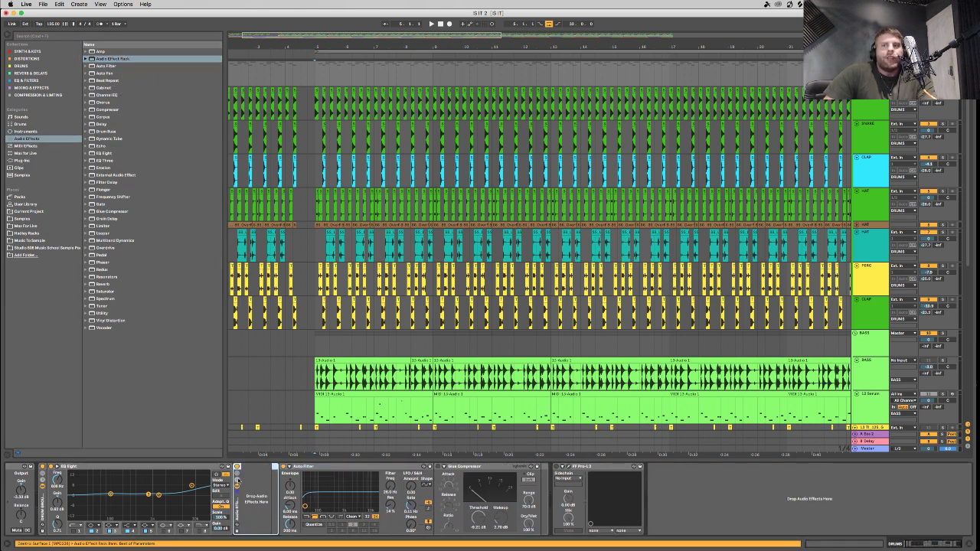
{"action": "left_click", "coordinate": [236, 480]}
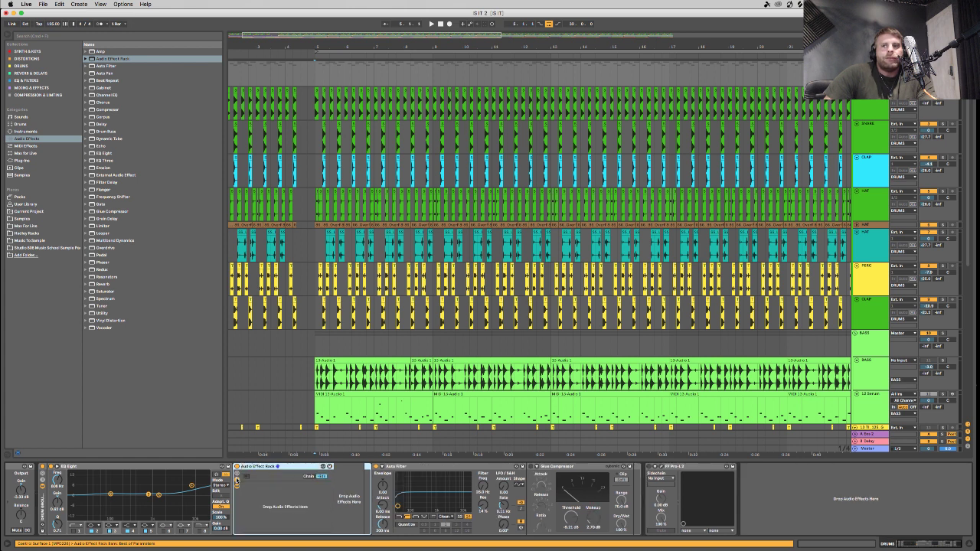
{"action": "left_click", "coordinate": [257, 490]}
{"action": "key", "text": "super+t"}
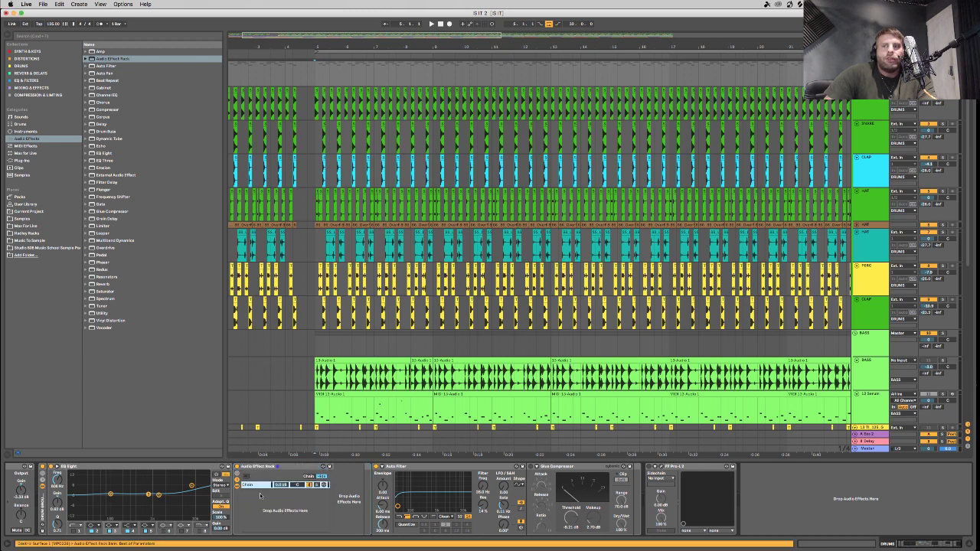
{"action": "left_click", "coordinate": [256, 494]}
{"action": "key", "text": "super+t"}
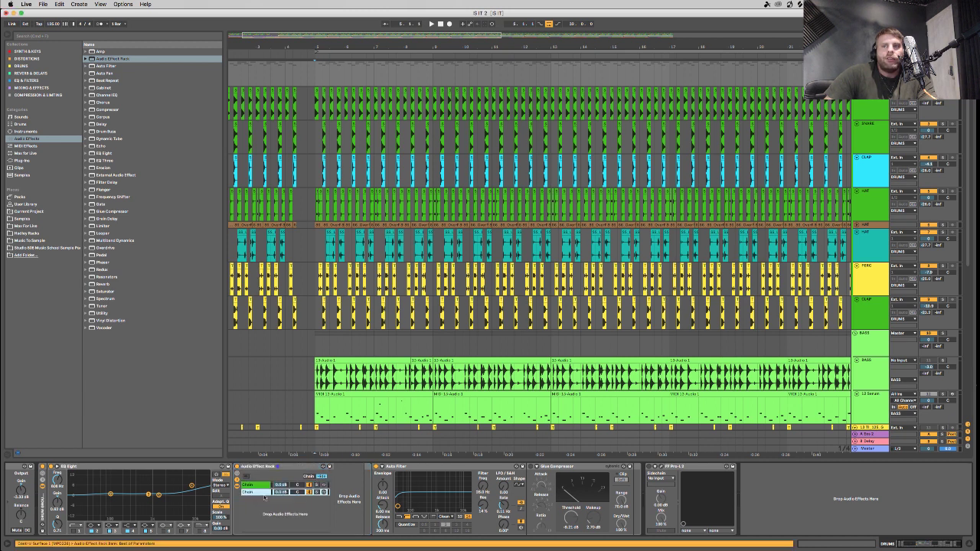
Listen to the drums through the rack and name its first chain COMPRESSED and its second chain DRY.
{"action": "left_click", "coordinate": [255, 484]}
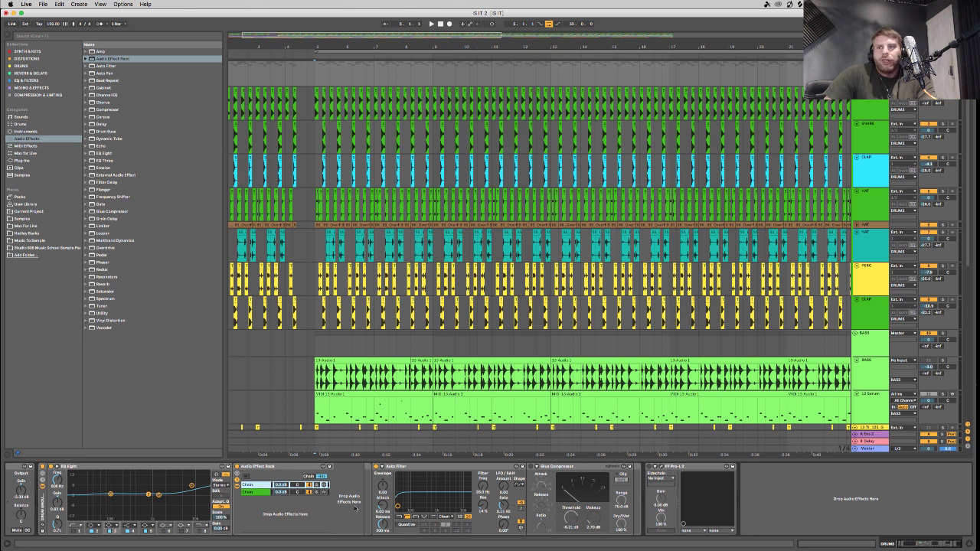
{"action": "key", "text": "space"}
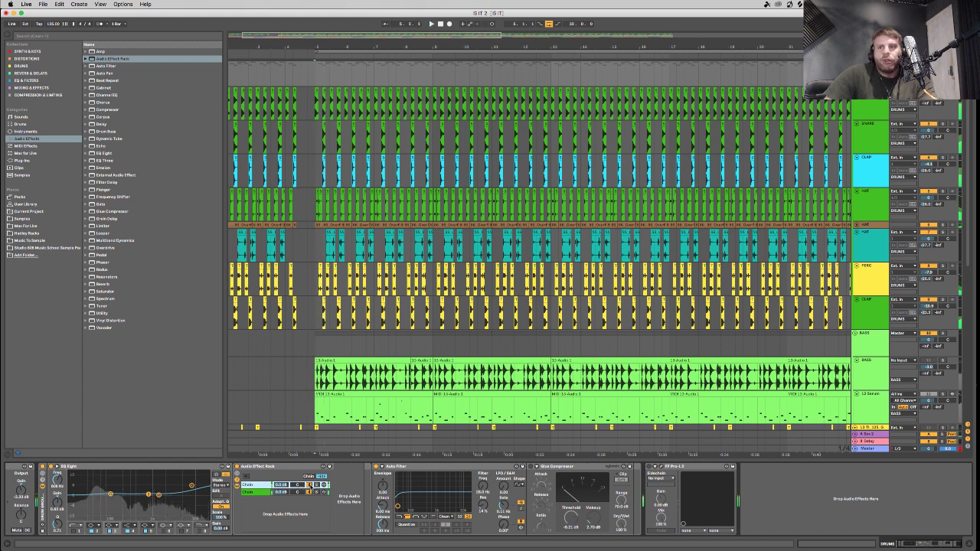
{"action": "left_click", "coordinate": [311, 491]}
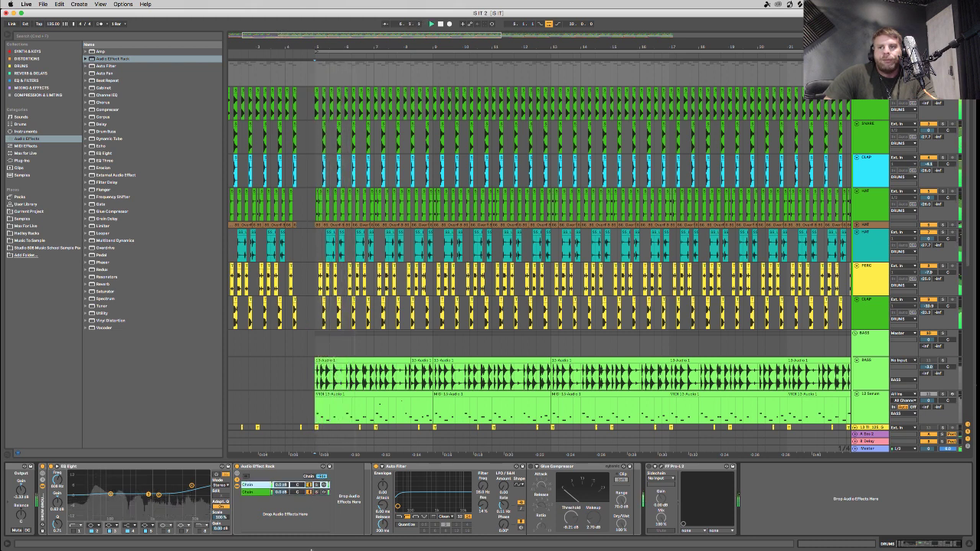
{"action": "mouse_move", "coordinate": [298, 536]}
{"action": "key", "text": "space"}
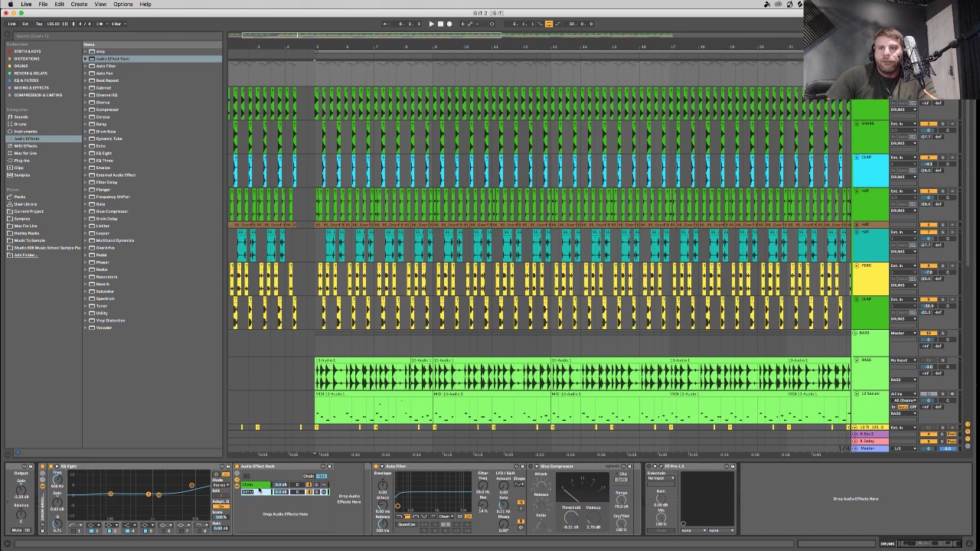
{"action": "left_click", "coordinate": [260, 486]}
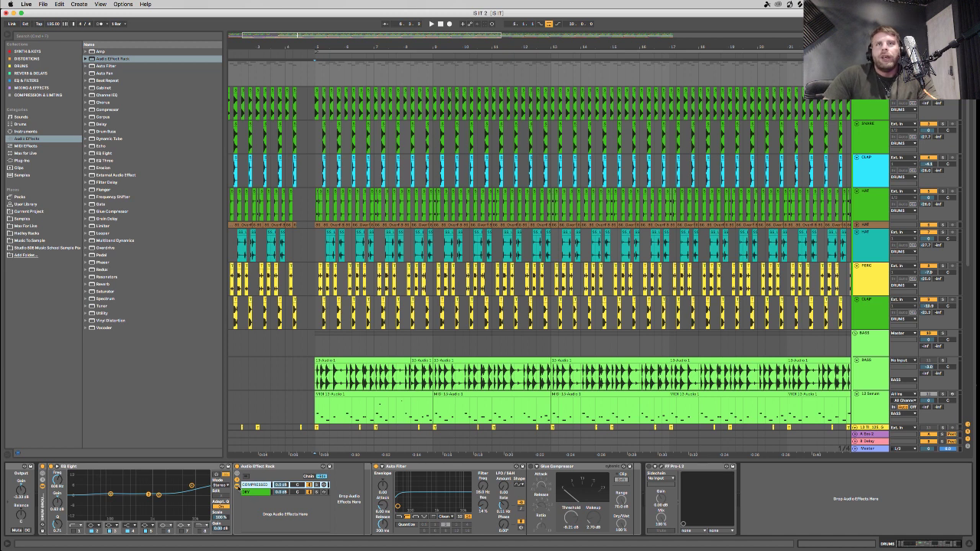
{"action": "left_click", "coordinate": [257, 492]}
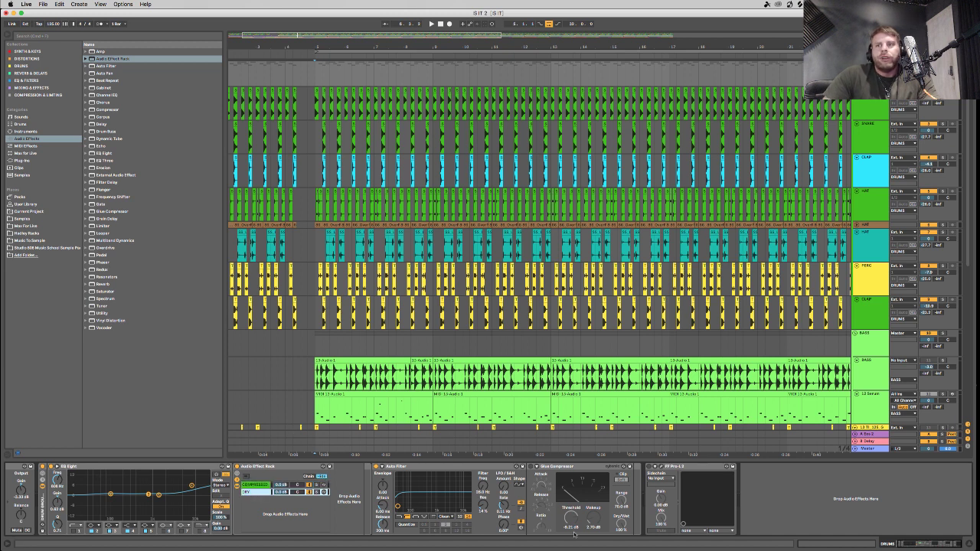
Insert a Compressor into the rack's COMPRESSED chain.
{"action": "left_click_drag", "start_coordinate": [356, 498], "coordinate": [343, 495]}
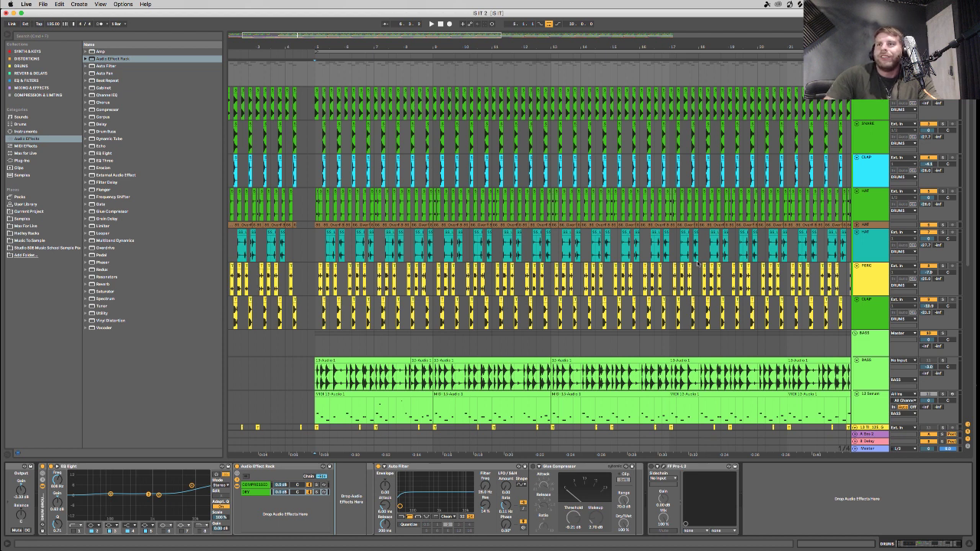
{"action": "left_click", "coordinate": [255, 485]}
{"action": "key", "text": "super+r"}
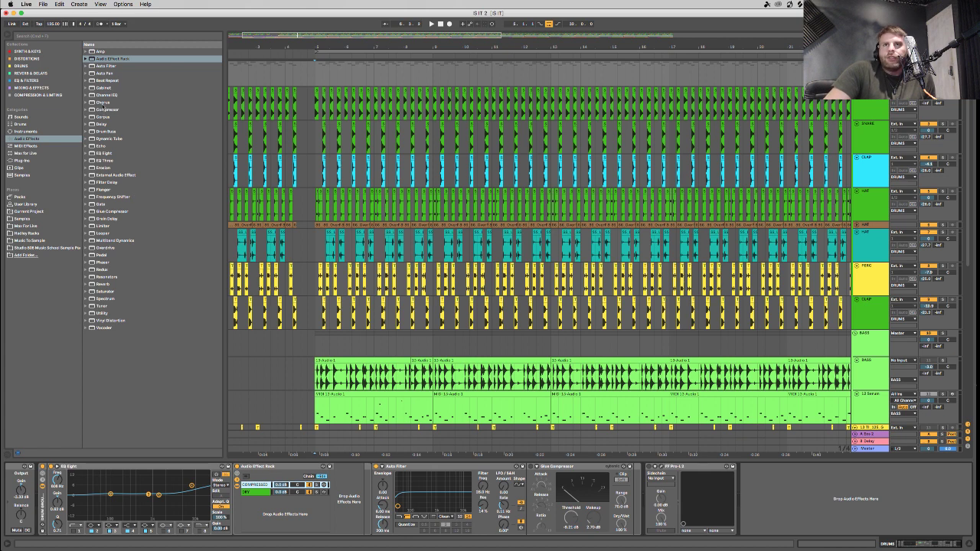
{"action": "left_click_drag", "start_coordinate": [103, 110], "coordinate": [332, 494]}
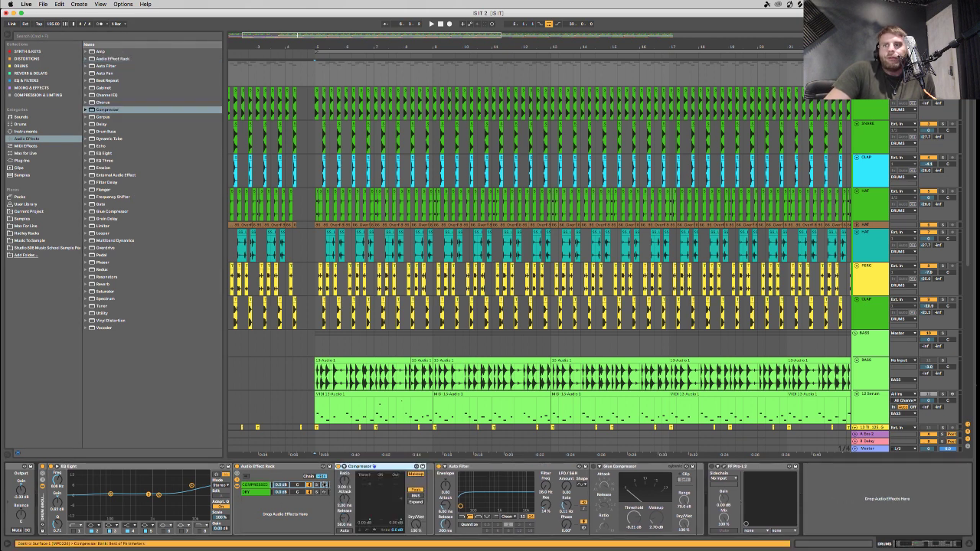
Solo the COMPRESSED chain and lower the Compressor's threshold and lengthen its attack while the drums play.
{"action": "key", "text": "q"}
{"action": "key", "text": "space"}
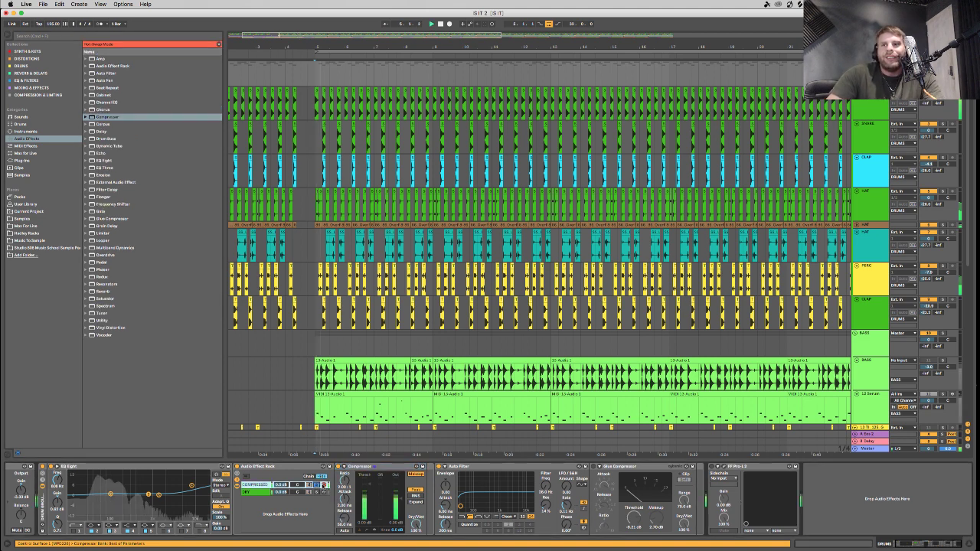
{"action": "key", "text": "q"}
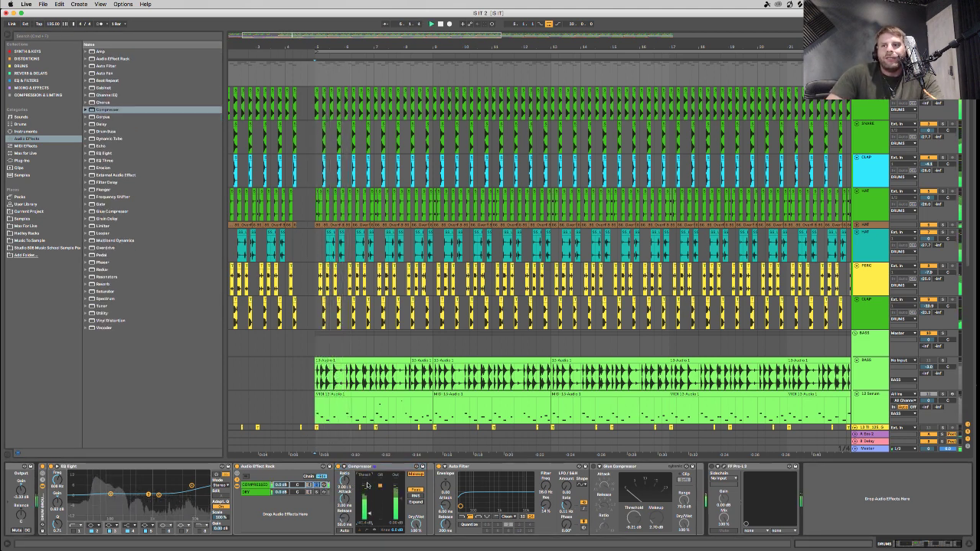
{"action": "mouse_move", "coordinate": [344, 497]}
{"action": "left_mouse_down"}
{"action": "mouse_move", "coordinate": [345, 487]}
{"action": "mouse_move", "coordinate": [345, 515]}
{"action": "left_mouse_up"}
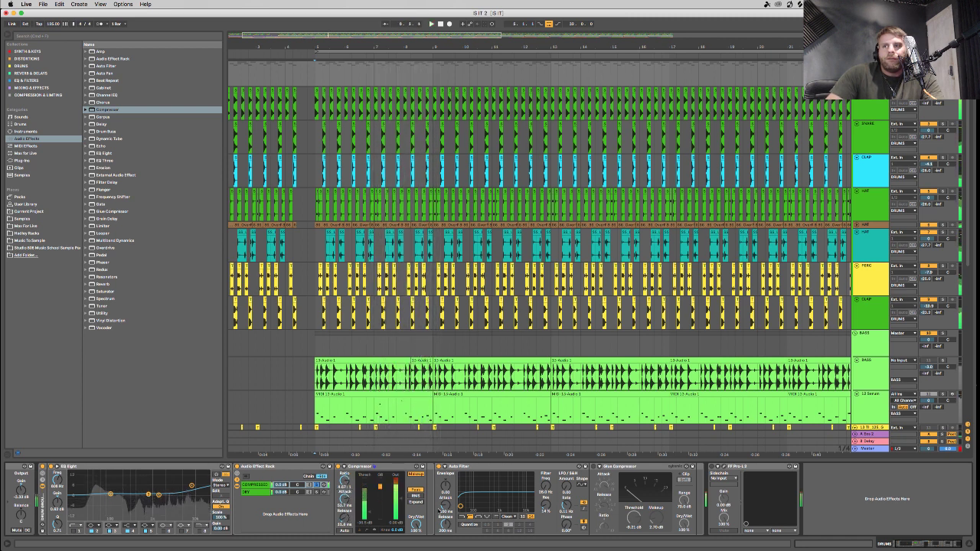
Insert an EQ Eight after the Compressor in the COMPRESSED chain and cut the lows with its first band during playback.
{"action": "left_click", "coordinate": [104, 154]}
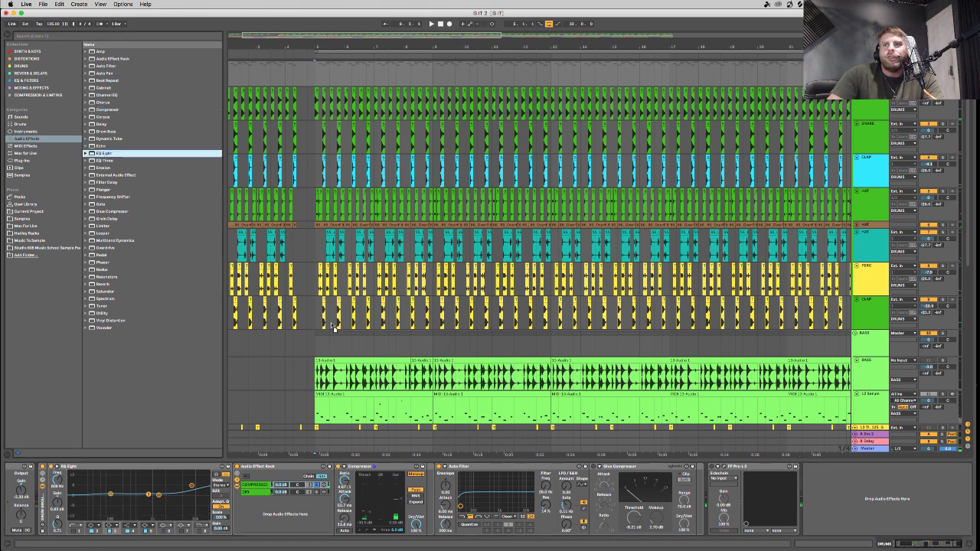
{"action": "left_click_drag", "start_coordinate": [421, 506], "coordinate": [471, 504]}
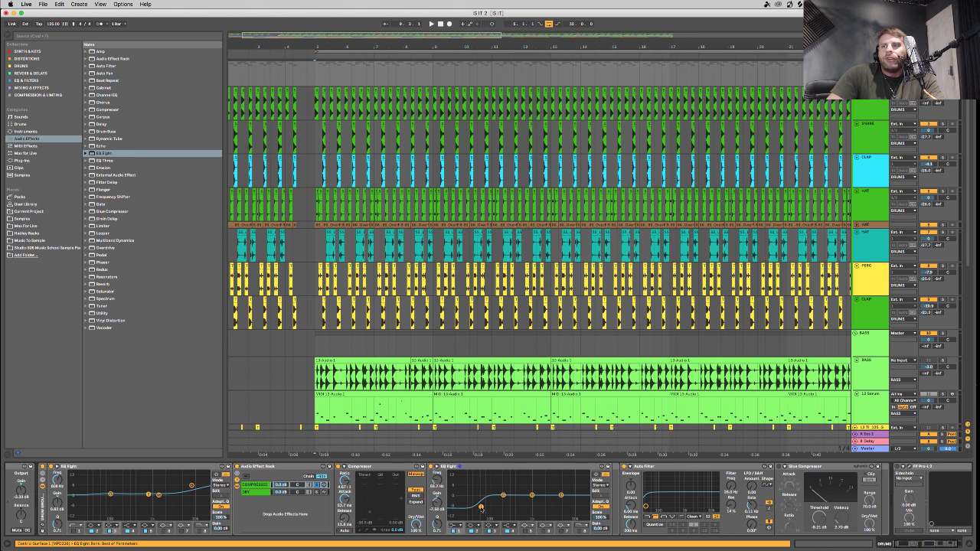
{"action": "key", "text": "space"}
{"action": "left_click_drag", "start_coordinate": [480, 506], "coordinate": [494, 507]}
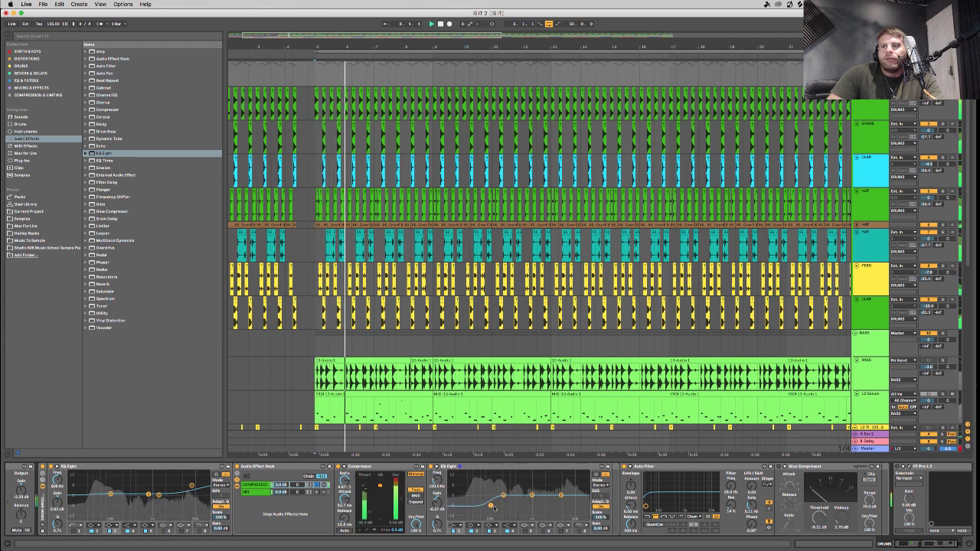
{"action": "key", "text": "space"}
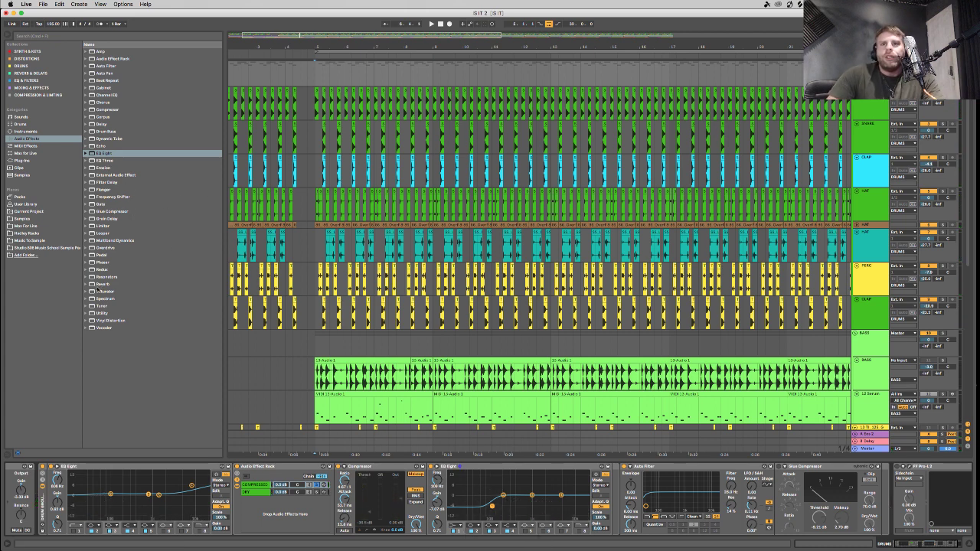
Insert a Saturator after the EQ Eight in the COMPRESSED chain, audition it and take the chain out of solo.
{"action": "left_click_drag", "start_coordinate": [98, 291], "coordinate": [598, 507]}
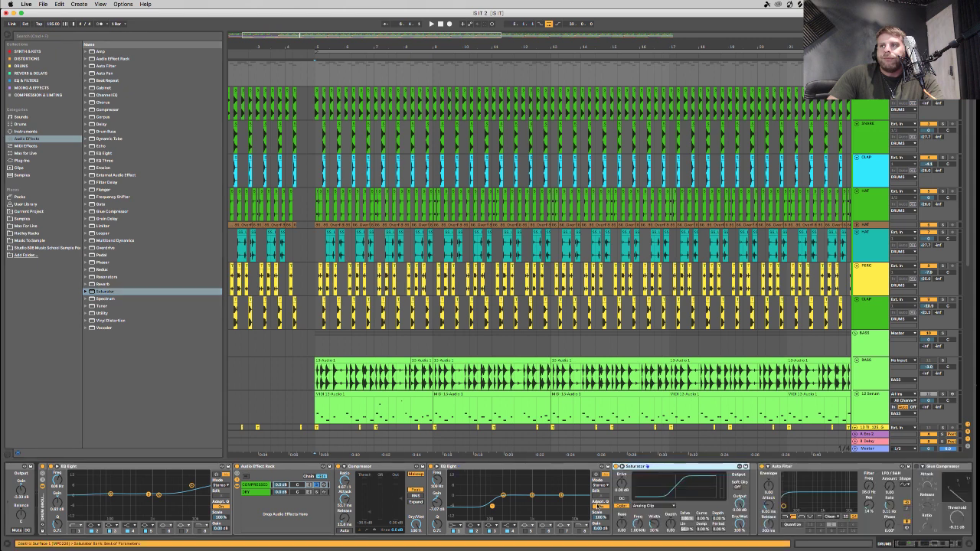
{"action": "key", "text": "space"}
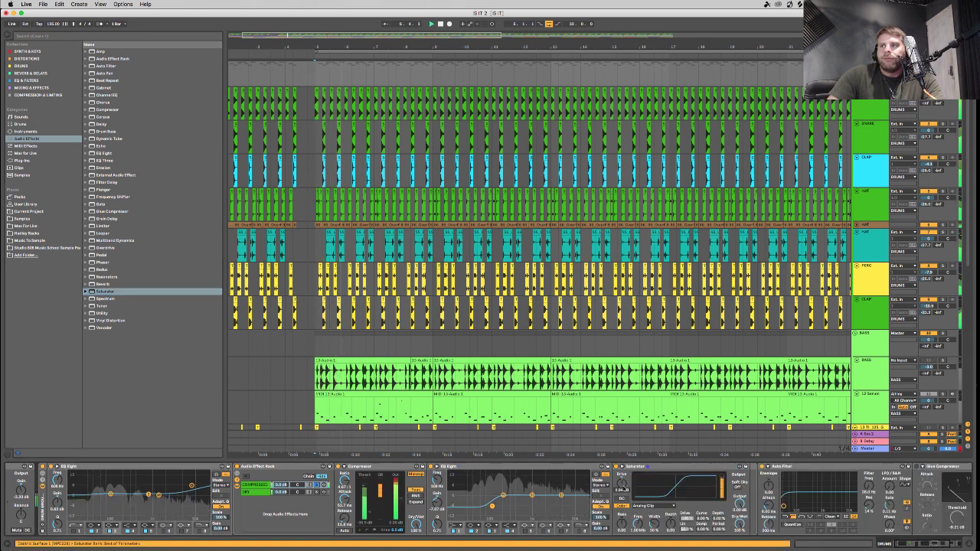
{"action": "left_click", "coordinate": [314, 485]}
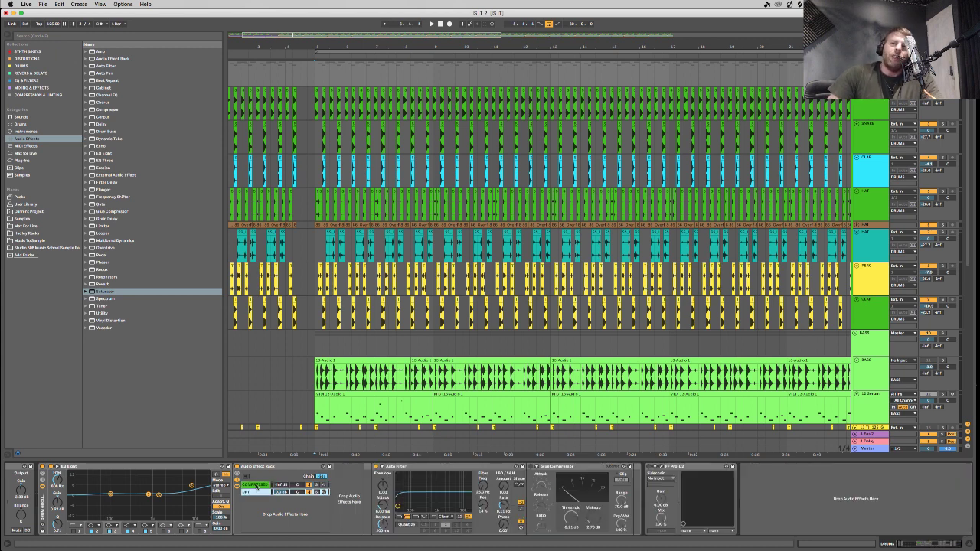
Blend the COMPRESSED chain's volume up from silence beneath the DRY chain and compare the drums with the rack bypassed.
{"action": "left_click", "coordinate": [338, 487]}
{"action": "key", "text": "space"}
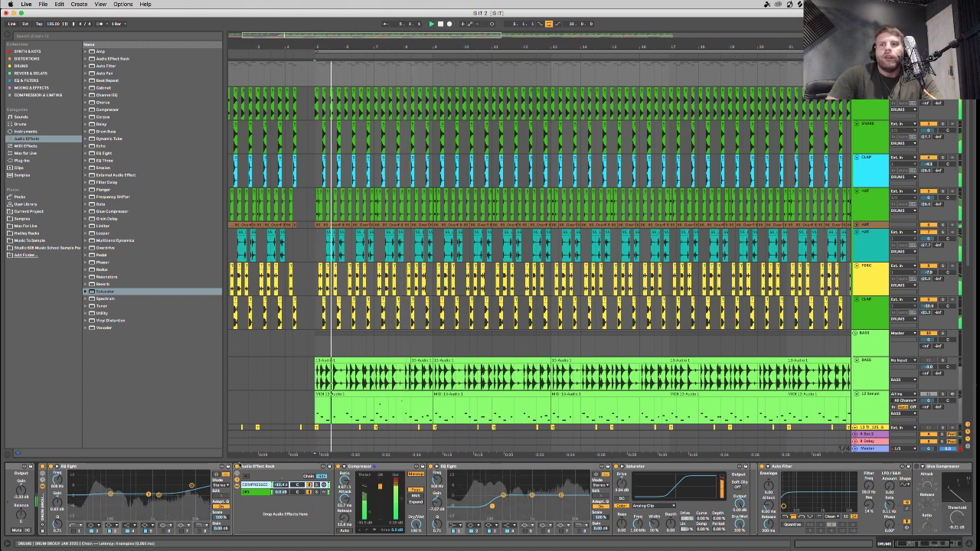
{"action": "left_click", "coordinate": [237, 467]}
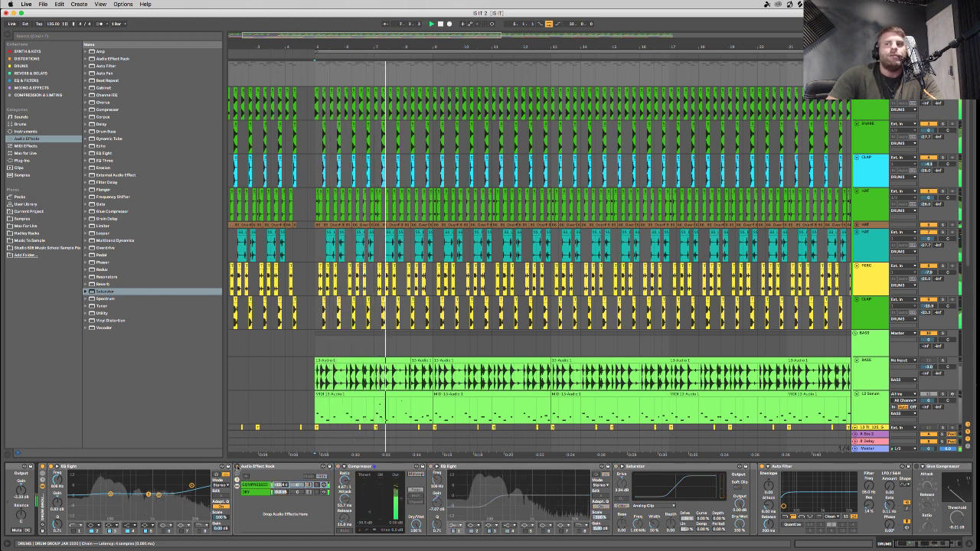
{"action": "left_click", "coordinate": [237, 466]}
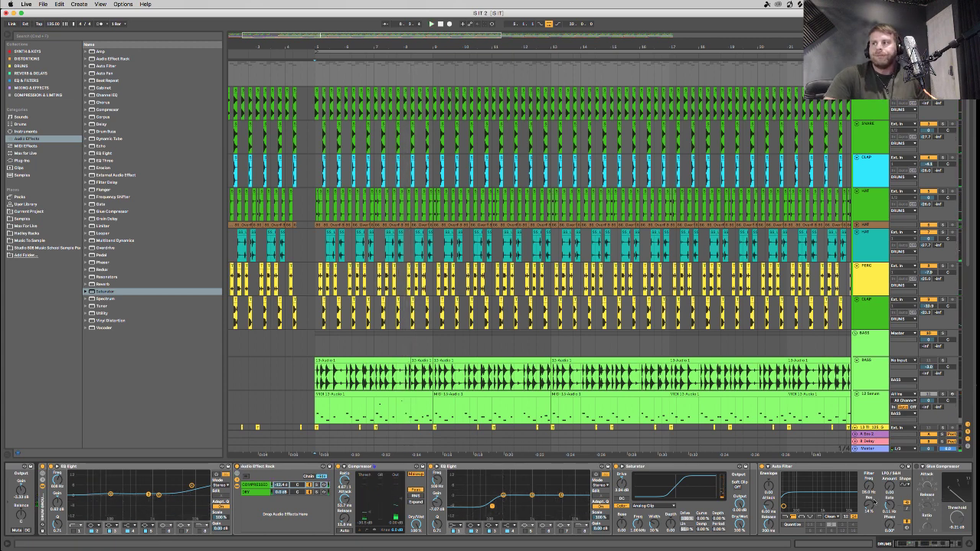
Set the Pro-L 2 gain on the DRUMS group to +2.7 dB and delete the Glue Compressor.
{"action": "scroll", "coordinate": [758, 465], "scroll_direction": "right", "scroll_amount": 5}
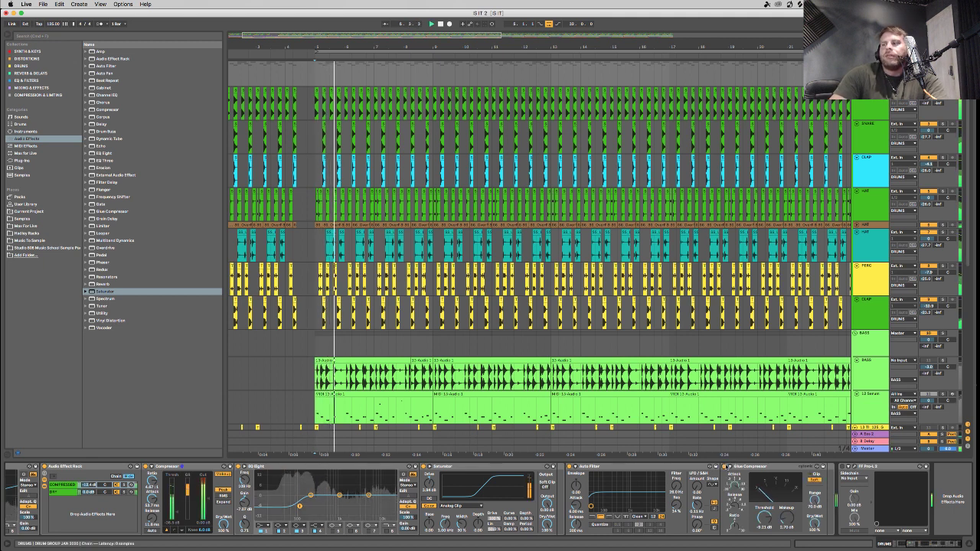
{"action": "left_click", "coordinate": [750, 466]}
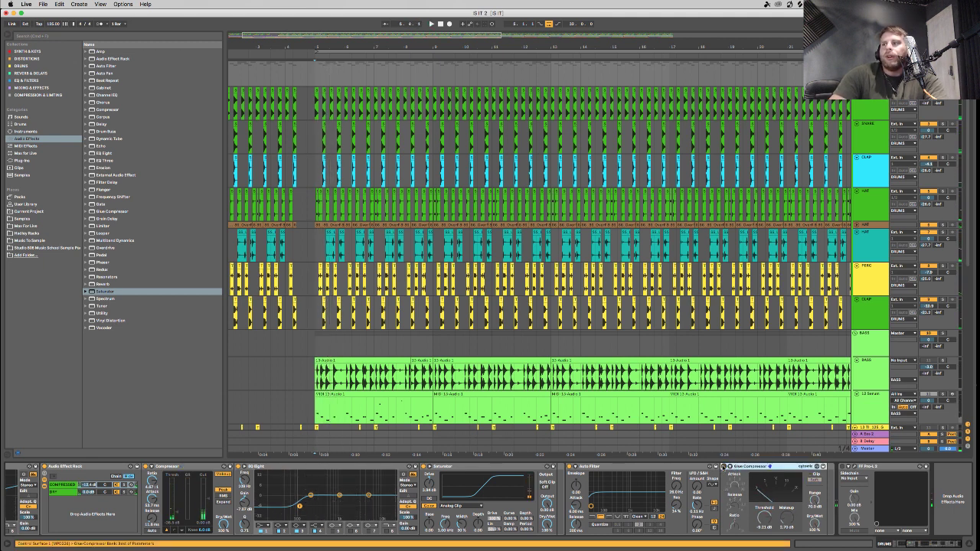
{"action": "left_click", "coordinate": [870, 466]}
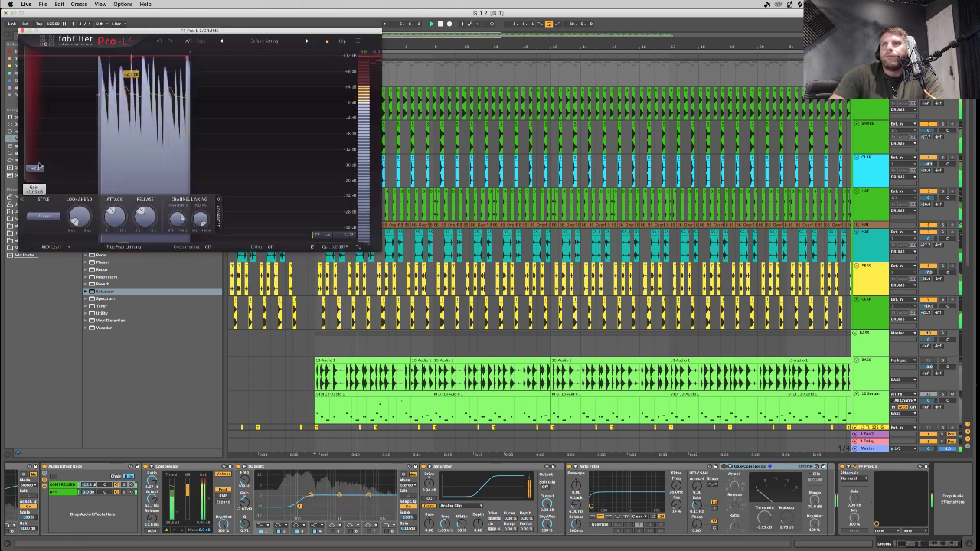
{"action": "left_click_drag", "start_coordinate": [34, 173], "coordinate": [38, 164]}
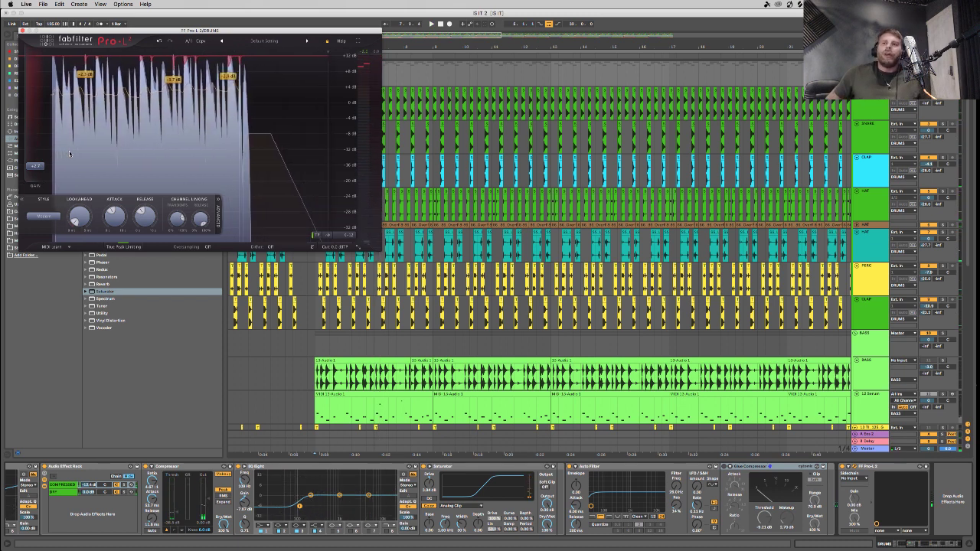
{"action": "key", "text": "space"}
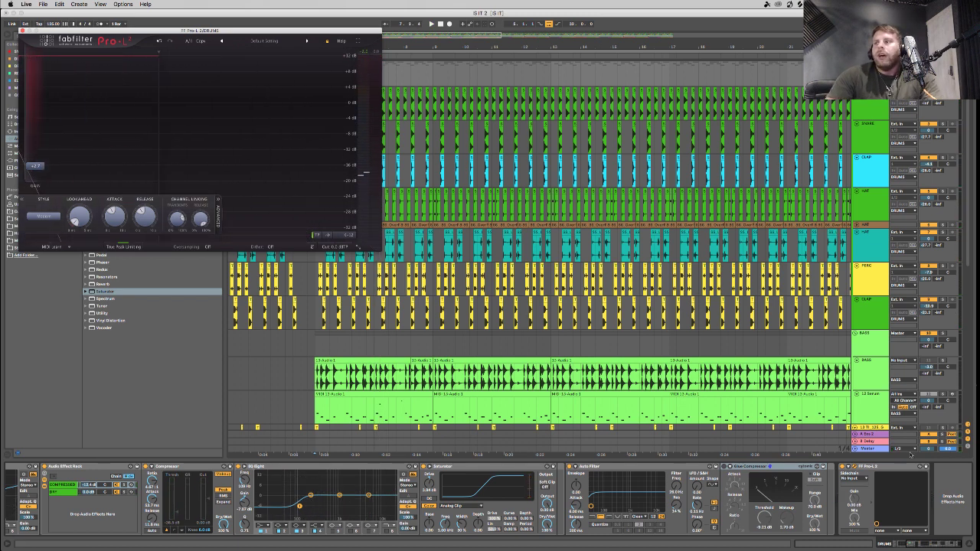
{"action": "left_click", "coordinate": [758, 466]}
{"action": "key", "text": "Delete"}
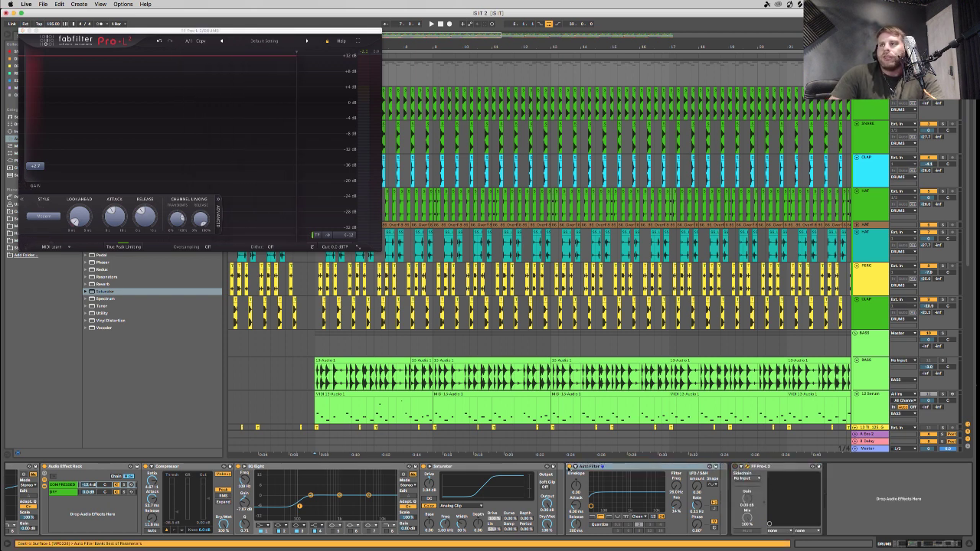
Compare the drums with the parallel compression rack, the first EQ Eight and the Pro-L 2 bypassed and active.
{"action": "scroll", "coordinate": [298, 490], "scroll_direction": "left", "scroll_amount": 5}
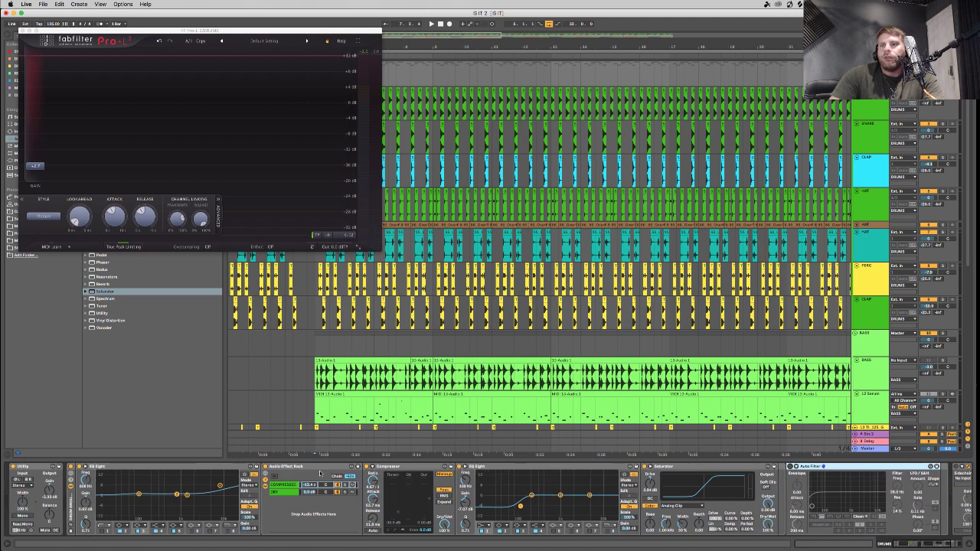
{"action": "left_click", "coordinate": [272, 468]}
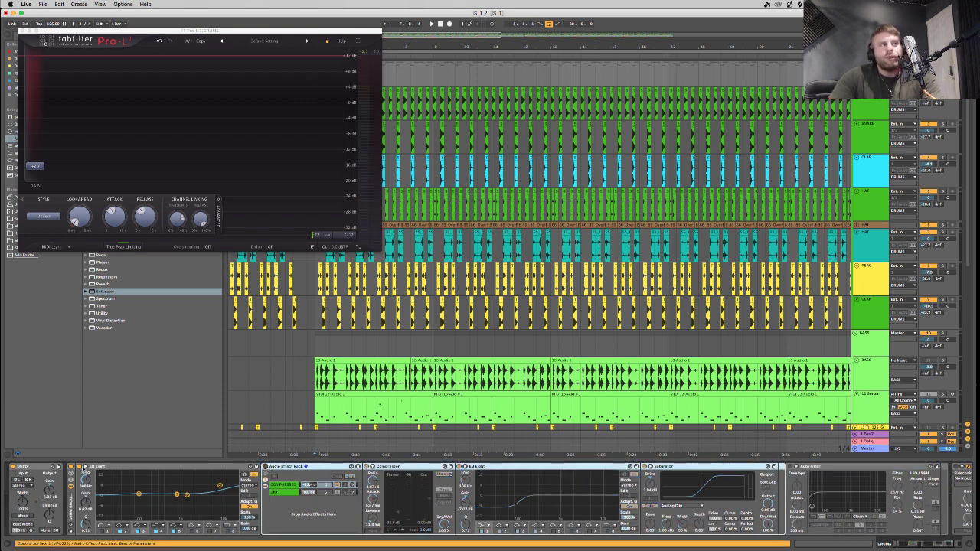
{"action": "left_click", "coordinate": [83, 468]}
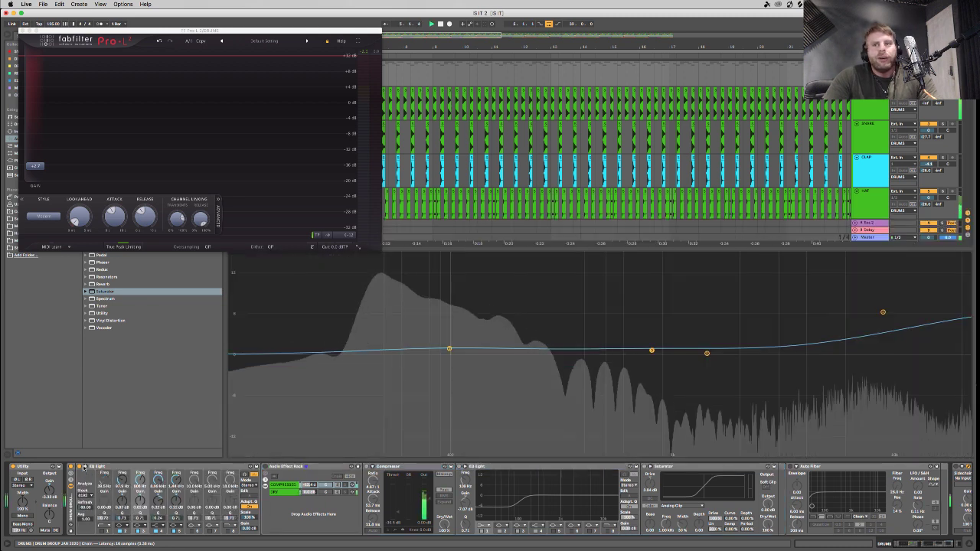
{"action": "left_click", "coordinate": [82, 468]}
{"action": "left_click", "coordinate": [78, 466]}
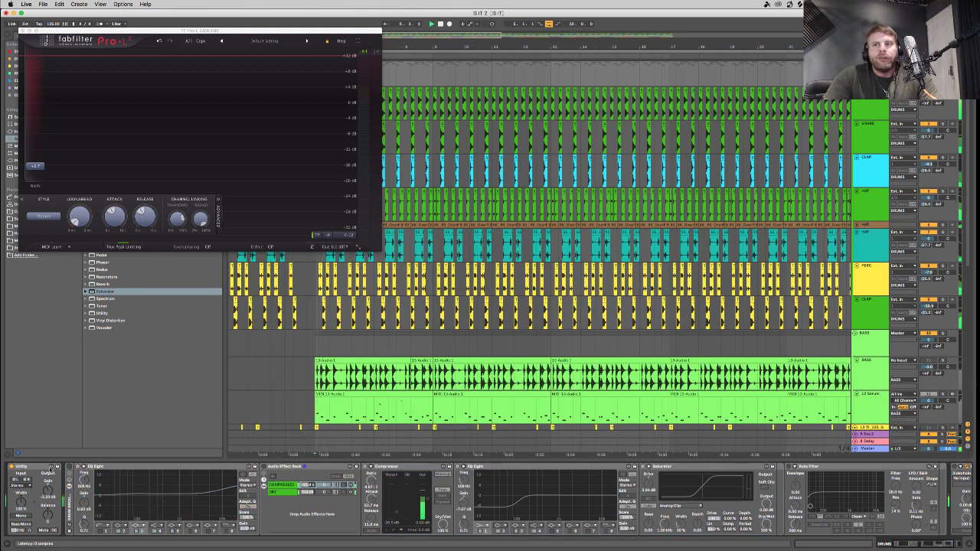
{"action": "scroll", "coordinate": [89, 490], "scroll_direction": "right", "scroll_amount": 2}
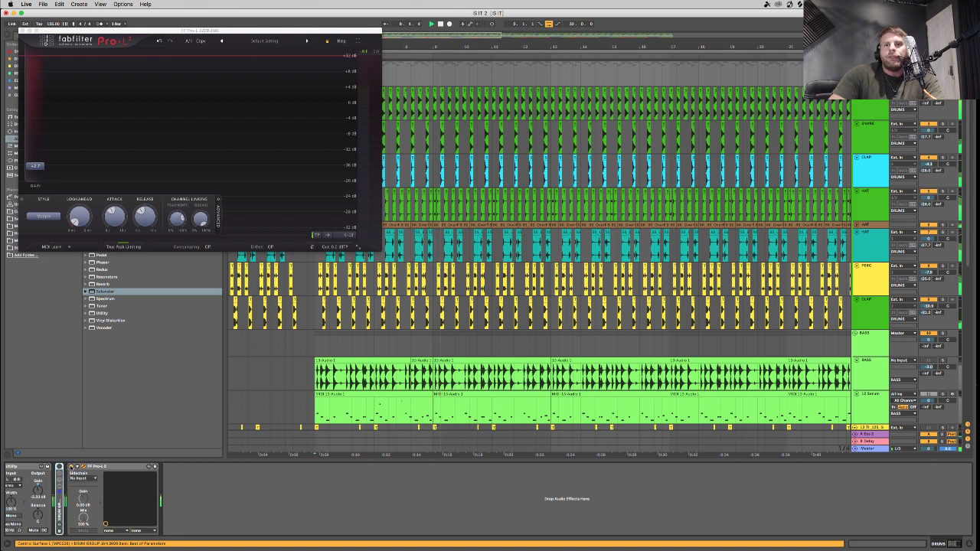
{"action": "left_click", "coordinate": [71, 466]}
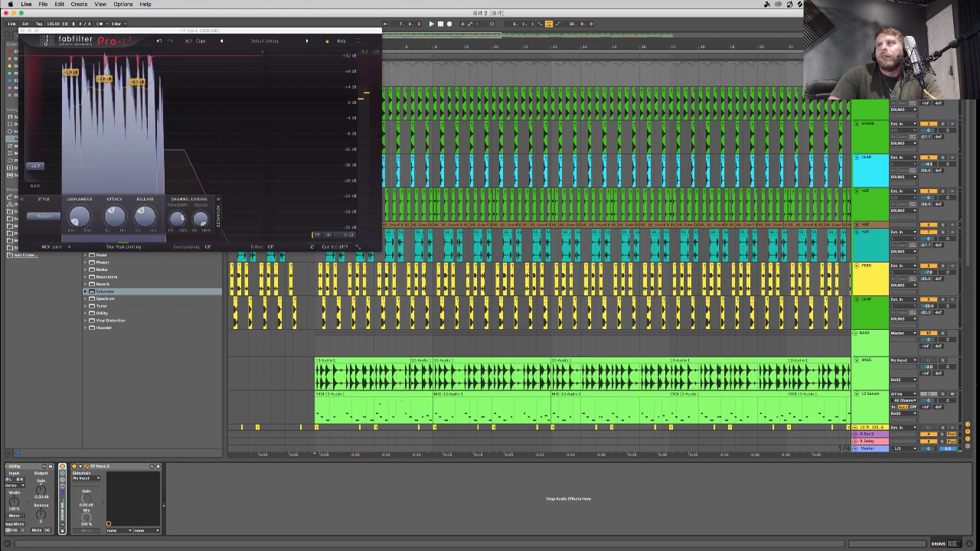
Insert a Utility after the Pro-L 2 on the DRUMS group and lower its gain while checking the mixer levels.
{"action": "scroll", "coordinate": [612, 260], "scroll_direction": "up", "scroll_amount": 1}
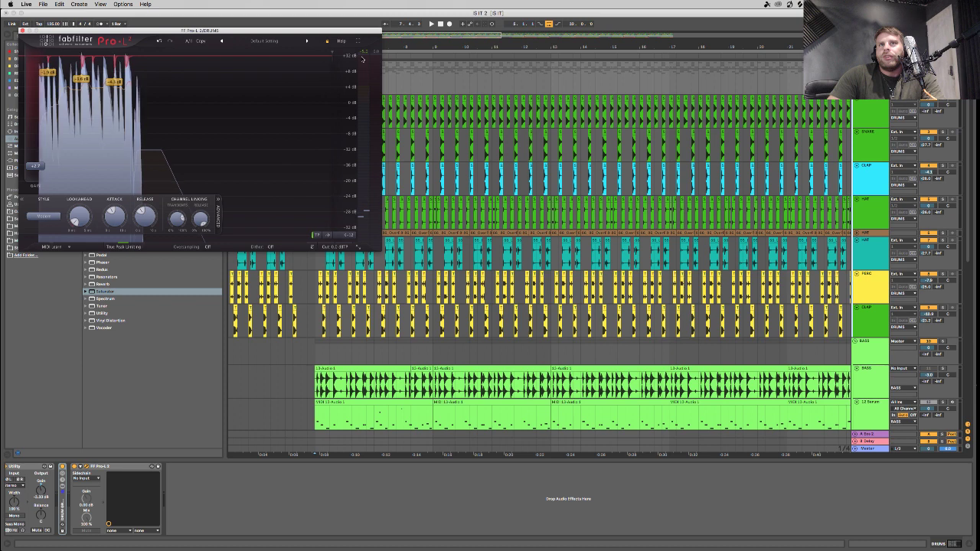
{"action": "left_click_drag", "start_coordinate": [109, 34], "coordinate": [361, 37]}
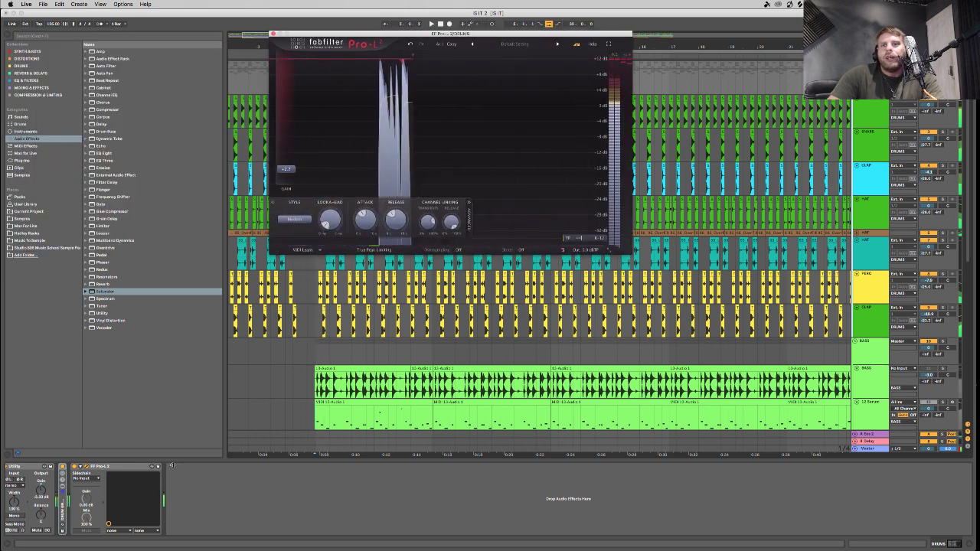
{"action": "left_click", "coordinate": [57, 105]}
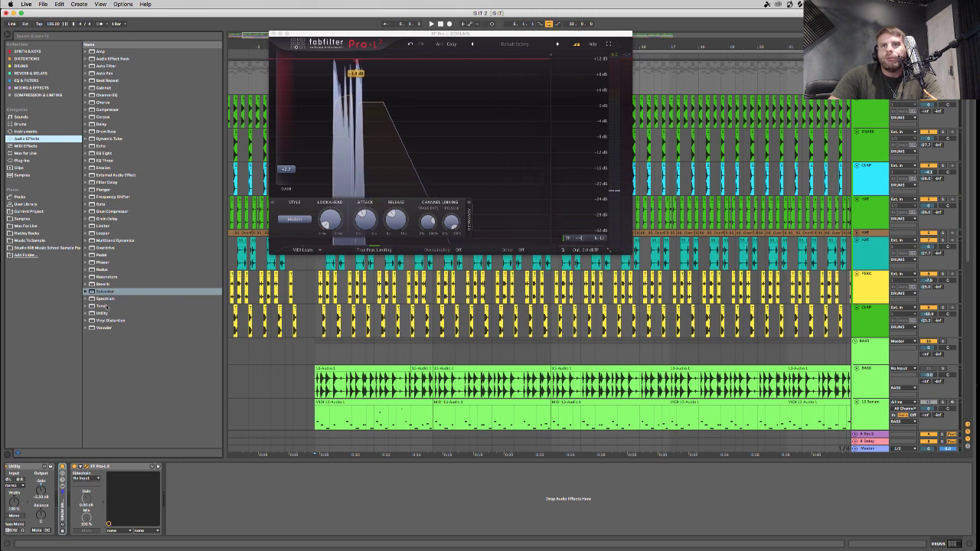
{"action": "left_click_drag", "start_coordinate": [102, 313], "coordinate": [203, 497]}
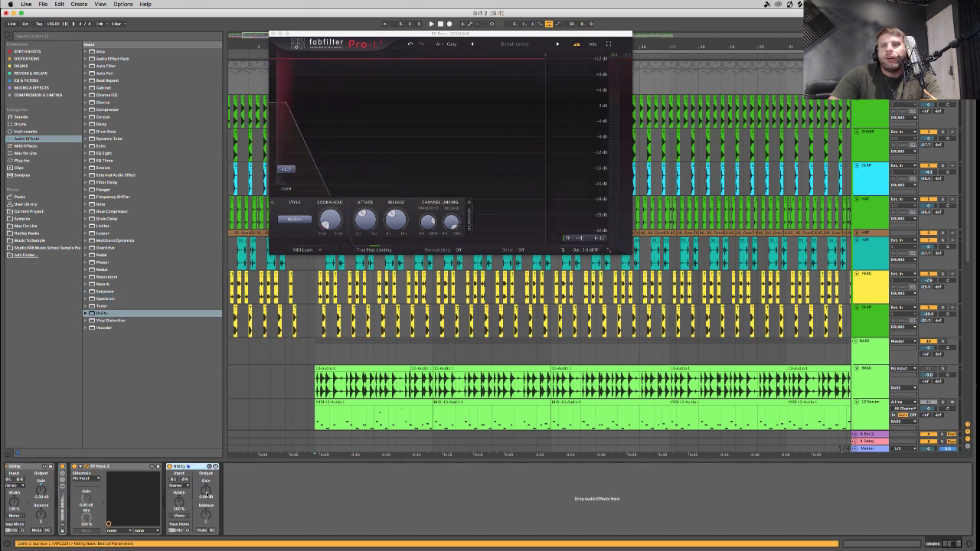
{"action": "key", "text": "space"}
{"action": "key", "text": "Tab"}
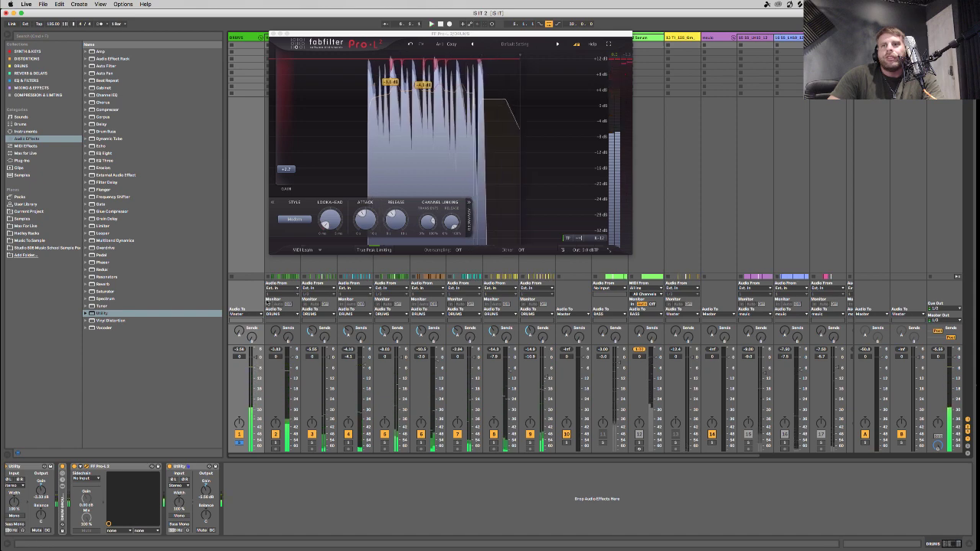
{"action": "key", "text": "Tab"}
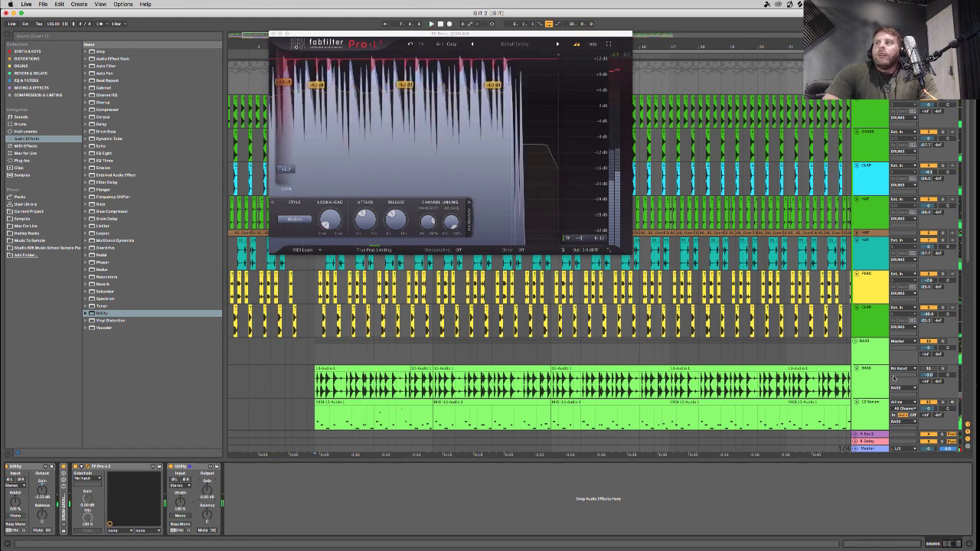
Hide the plug-in window, show the music group's device chain and view the whole arrangement.
{"action": "scroll", "coordinate": [752, 311], "scroll_direction": "down", "scroll_amount": 8}
{"action": "key", "text": "super+alt+p"}
{"action": "left_click", "coordinate": [884, 199]}
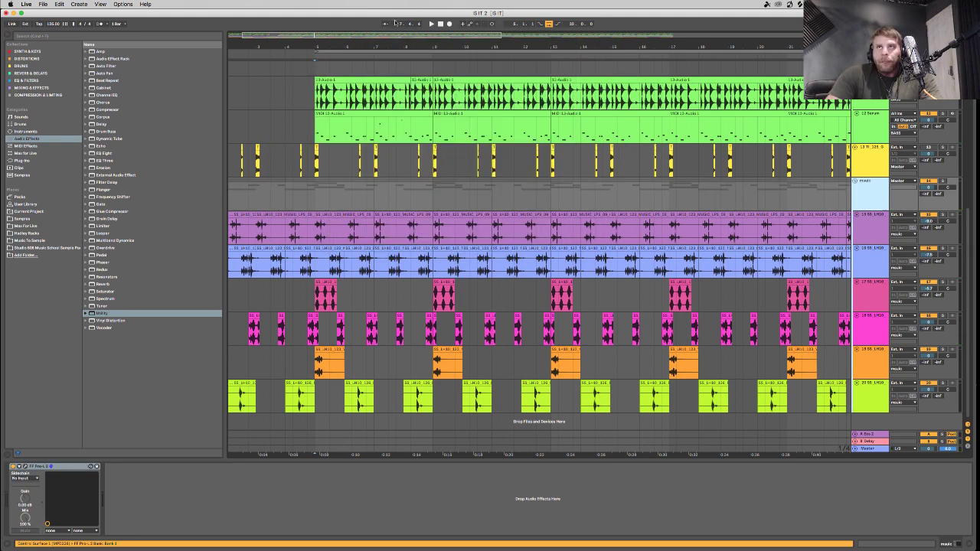
{"action": "left_click_drag", "start_coordinate": [398, 34], "coordinate": [409, 37]}
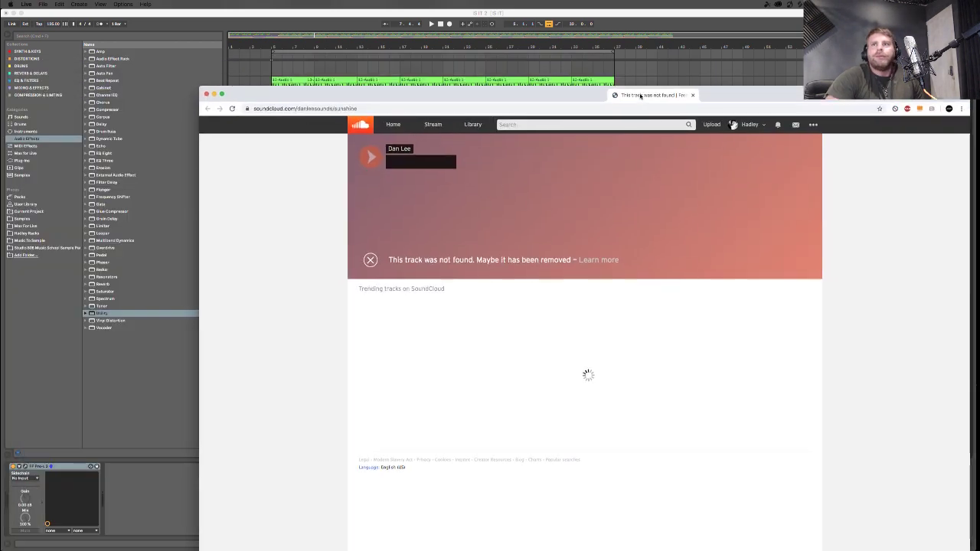
Switch to Chrome, close the unavailable SoundCloud track page and listen to part of the private track FEELING before pausing it.
{"action": "left_click_drag", "start_coordinate": [577, 71], "coordinate": [485, 39]}
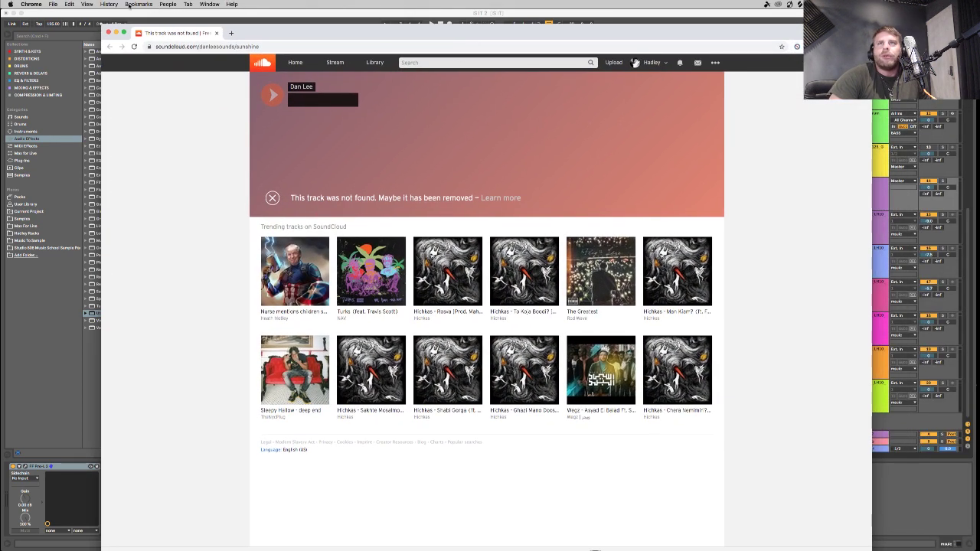
{"action": "left_click", "coordinate": [109, 33]}
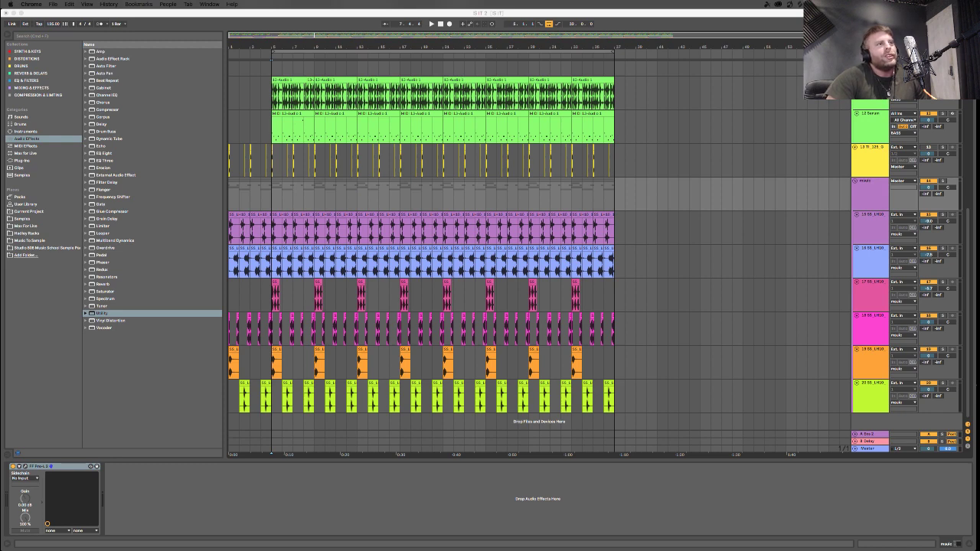
{"action": "key", "text": "super+shift+t"}
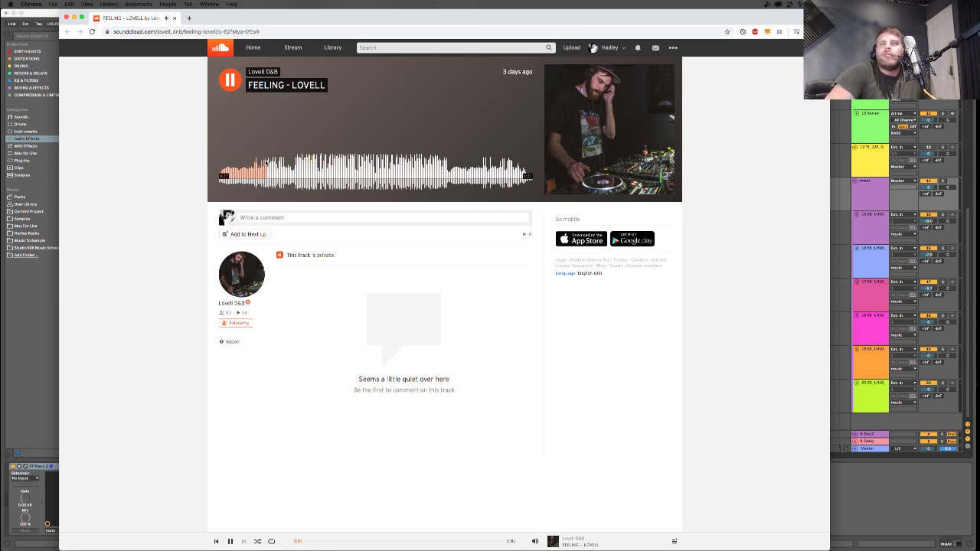
{"action": "left_click", "coordinate": [258, 167]}
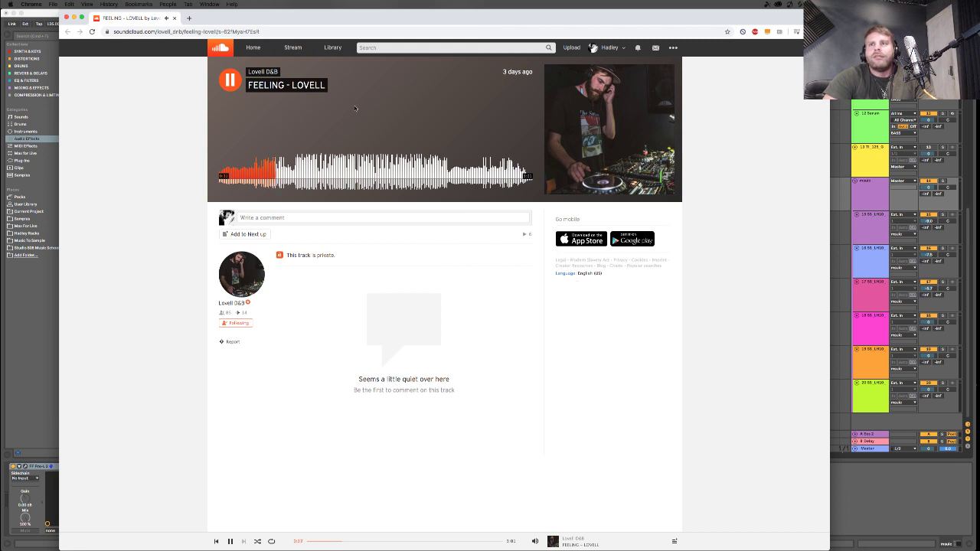
{"action": "key", "text": "space"}
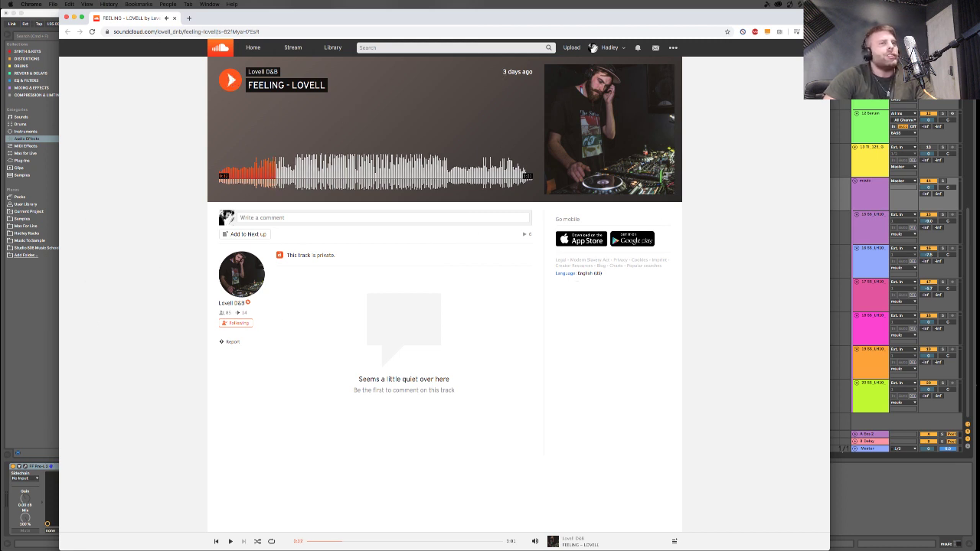
Resume FEELING, add the shared liquid vocal tune 2 file to Dropbox and return to the FEELING page.
{"action": "key", "text": "space"}
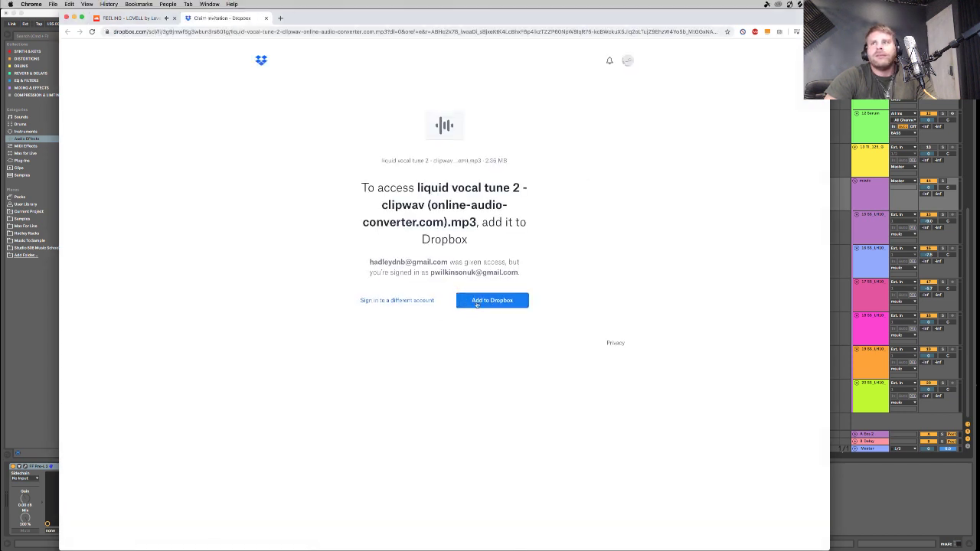
{"action": "left_click", "coordinate": [486, 304]}
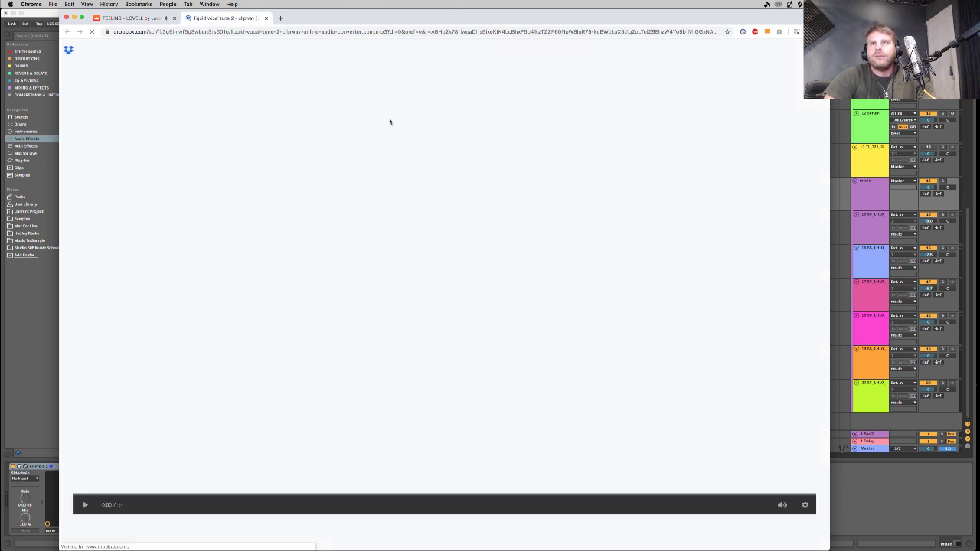
{"action": "left_click", "coordinate": [131, 18]}
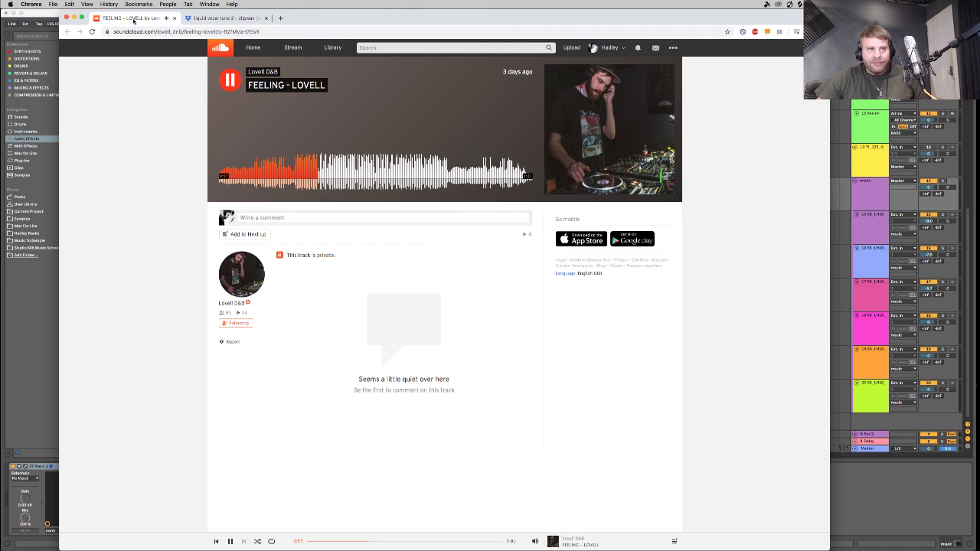
Listen to further sections of FEELING, pausing and resuming playback between them.
{"action": "key", "text": "space"}
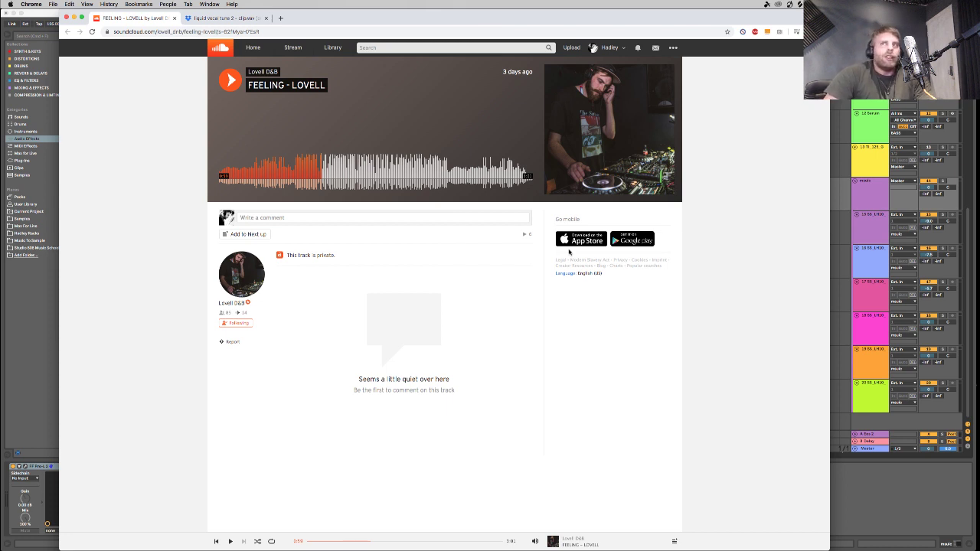
{"action": "left_click", "coordinate": [230, 79]}
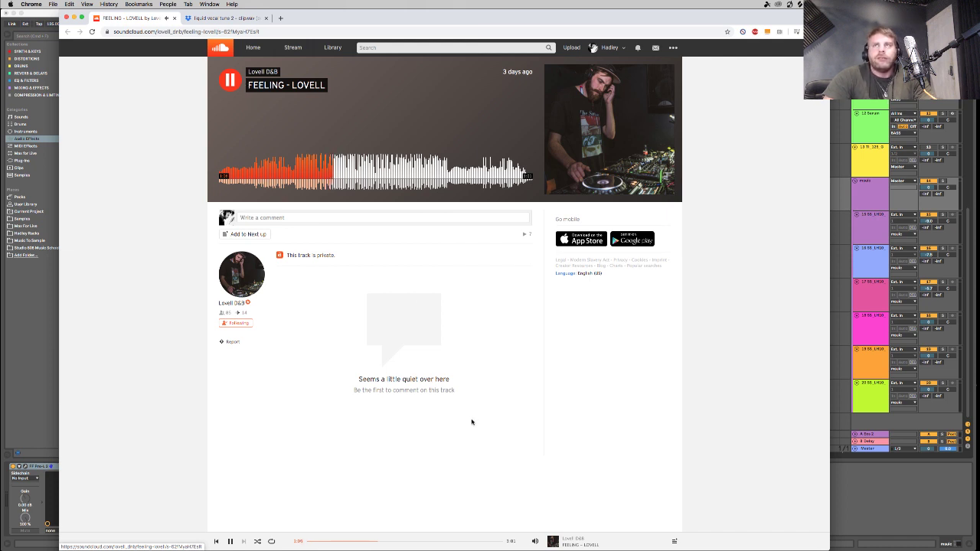
{"action": "left_click", "coordinate": [229, 79]}
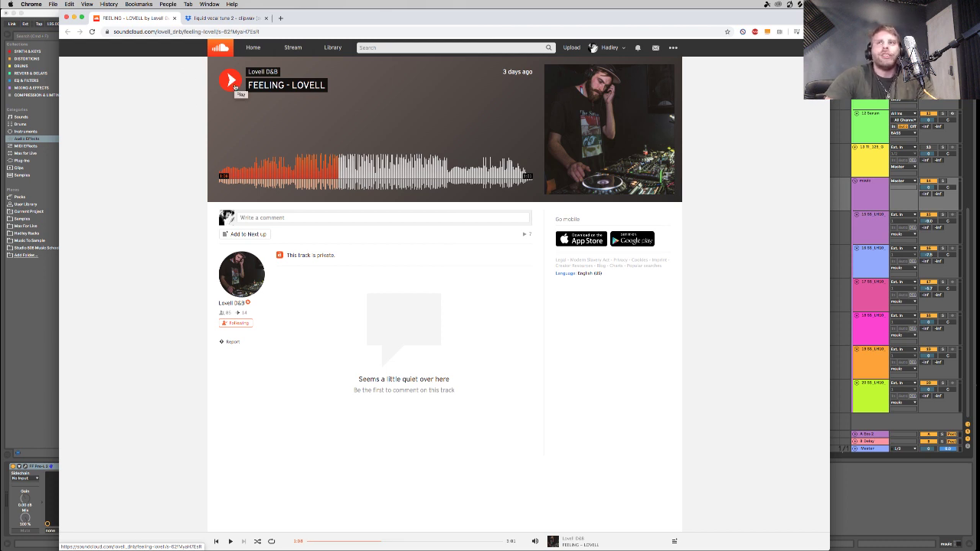
{"action": "left_click", "coordinate": [230, 83]}
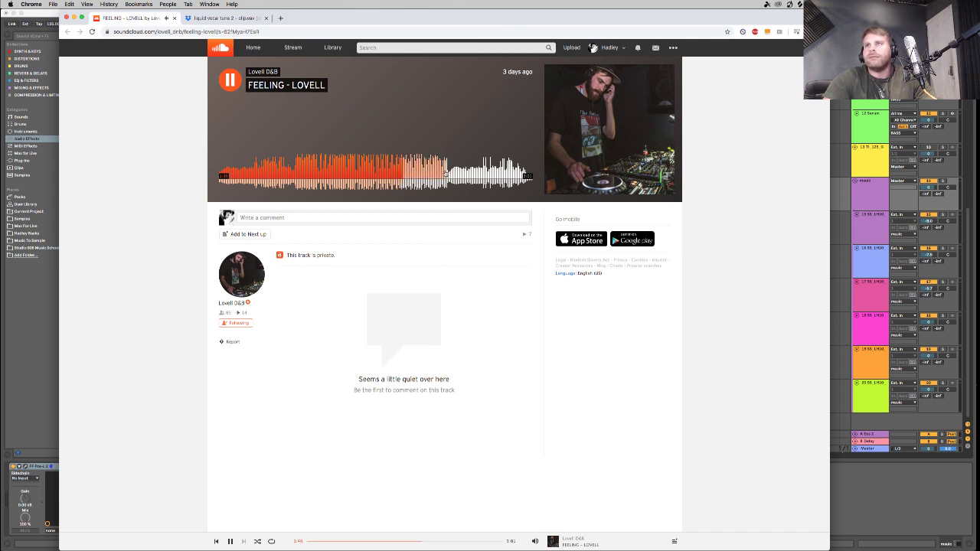
{"action": "key", "text": "space"}
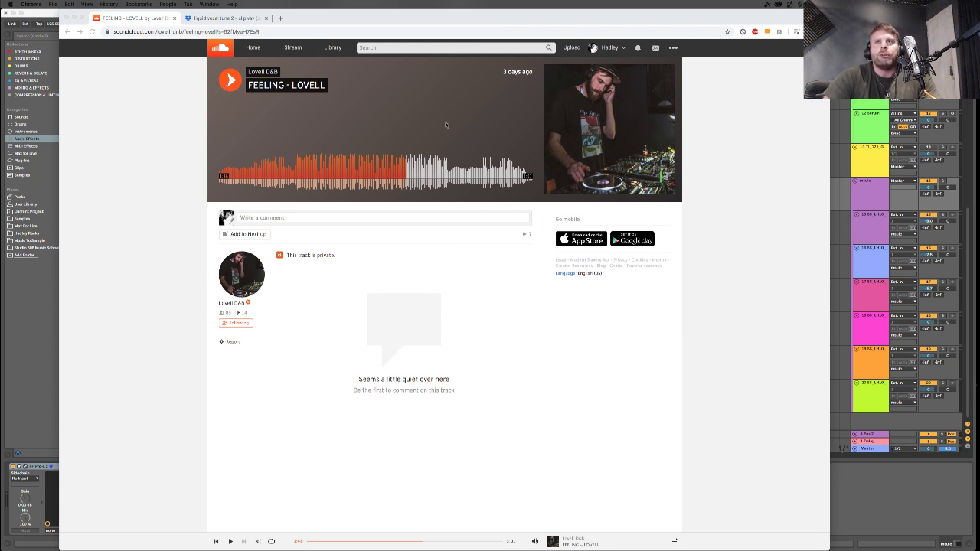
{"action": "left_click", "coordinate": [230, 80]}
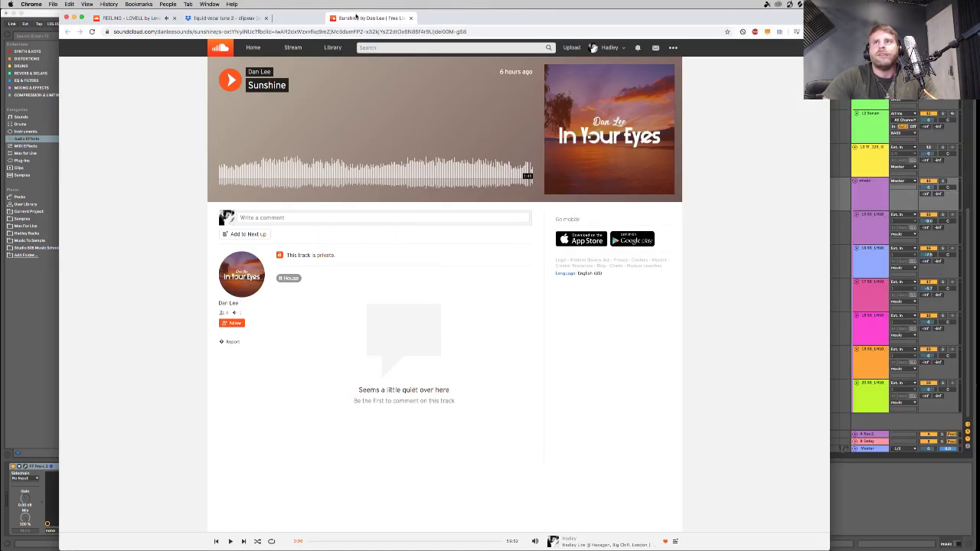
Return from the Sunshine page to FEELING and raise its playback volume while listening.
{"action": "left_click", "coordinate": [145, 19]}
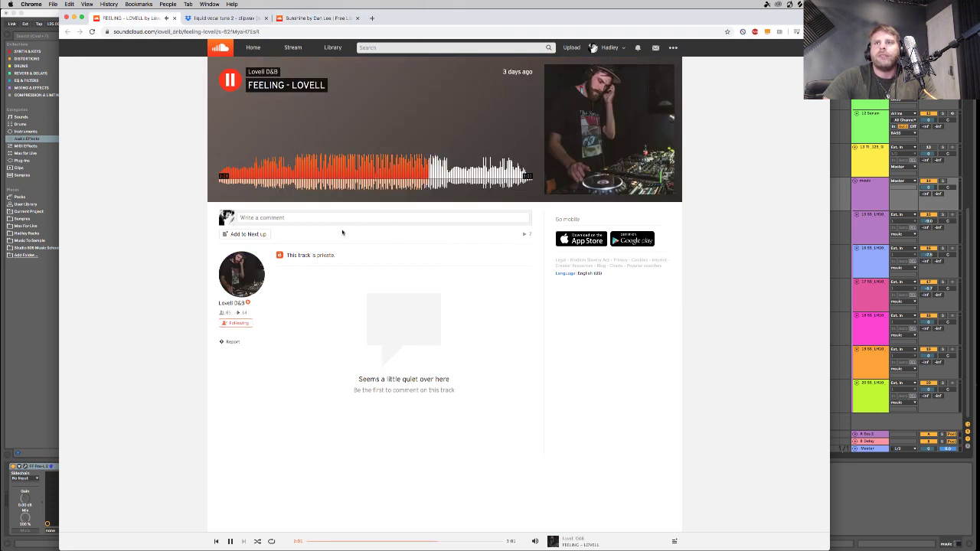
{"action": "mouse_move", "coordinate": [534, 540]}
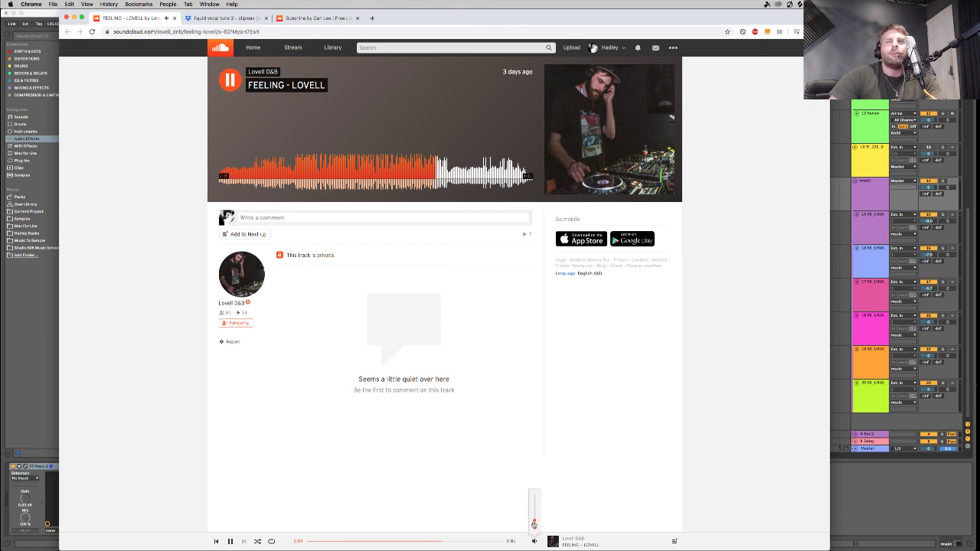
{"action": "left_click_drag", "start_coordinate": [535, 525], "coordinate": [522, 467]}
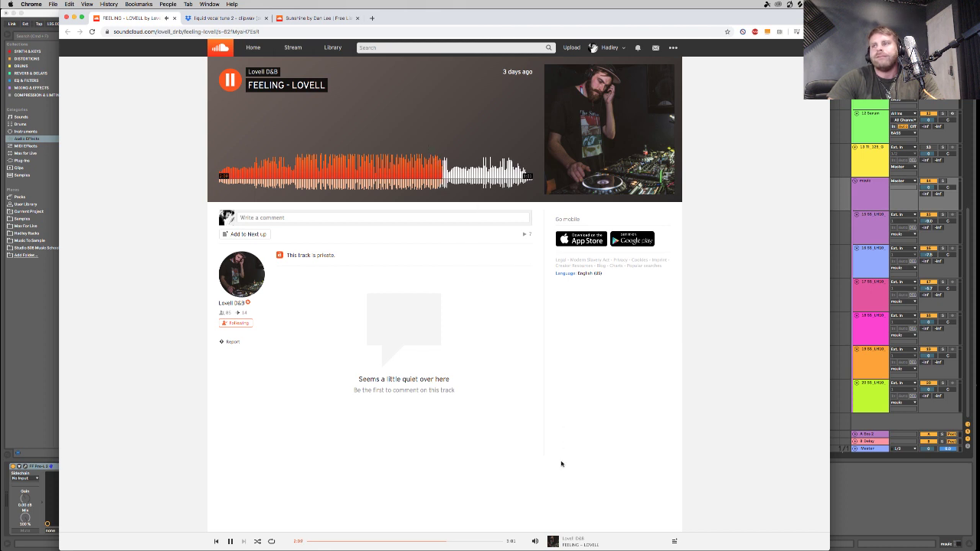
{"action": "mouse_move", "coordinate": [535, 540]}
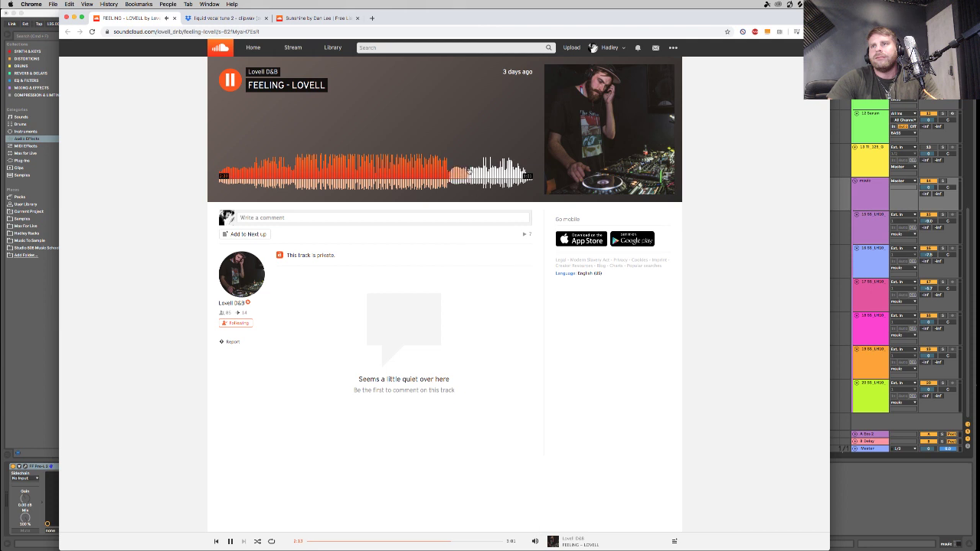
Skip to a section near the end of FEELING, pause the track and close its page.
{"action": "left_click", "coordinate": [507, 173]}
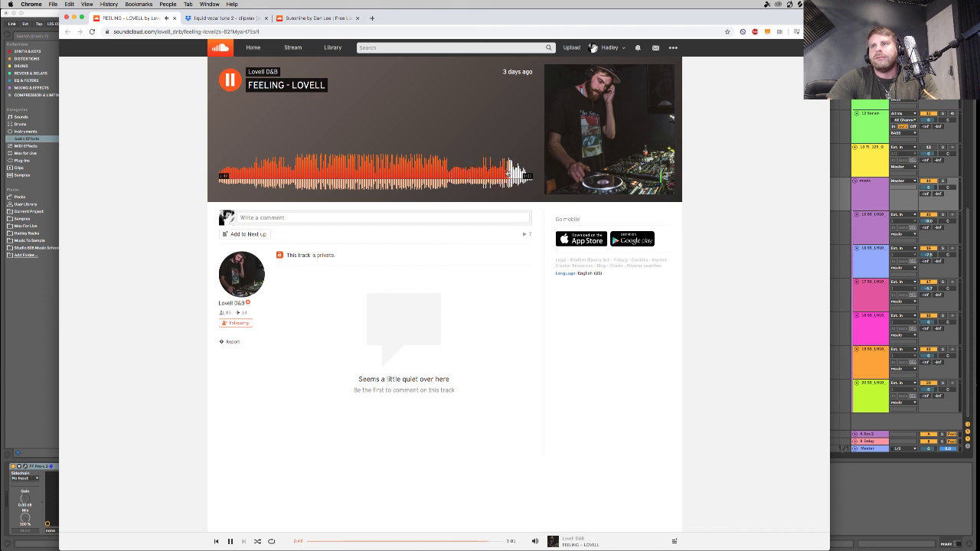
{"action": "left_click", "coordinate": [233, 77]}
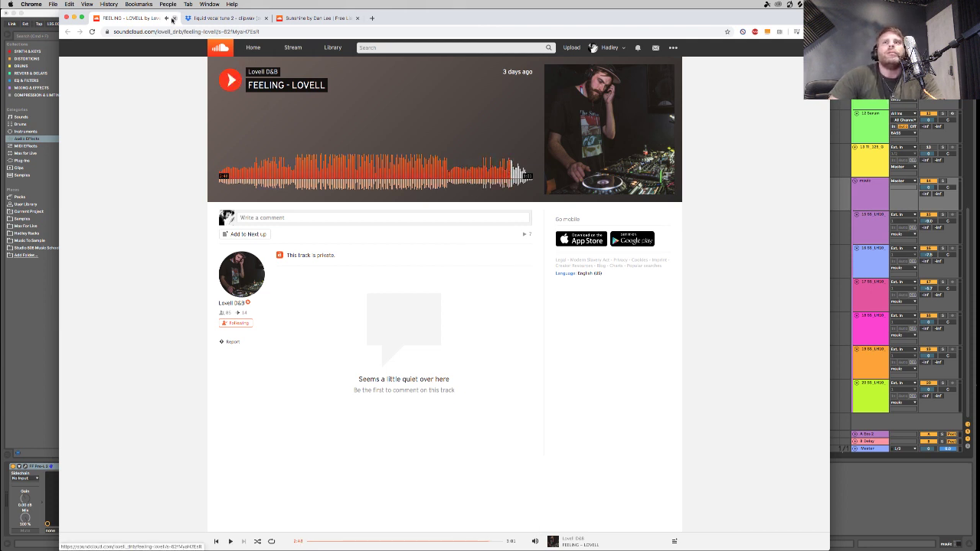
{"action": "left_click", "coordinate": [173, 18]}
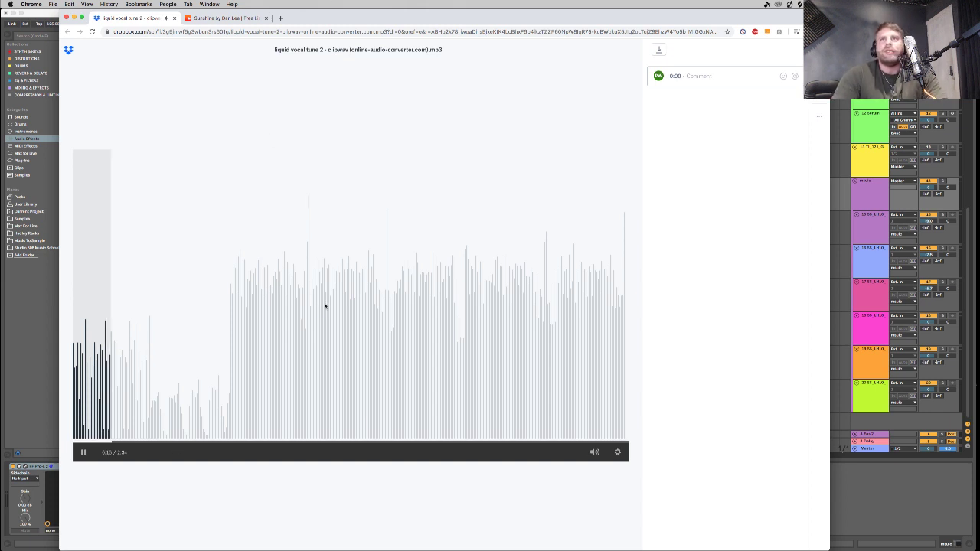
Check the Sunshine track page and the Downloads folder while liquid vocal tune 2 plays.
{"action": "left_click", "coordinate": [226, 18]}
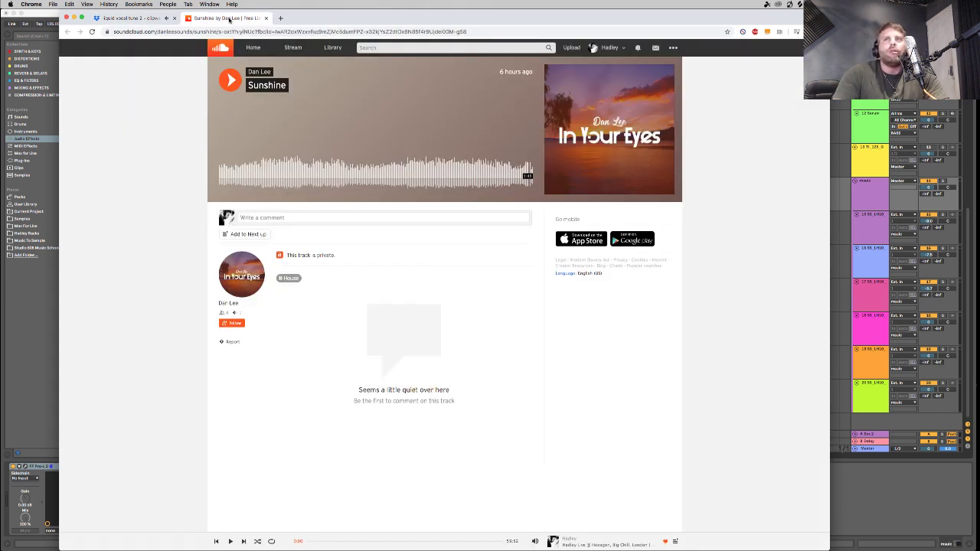
{"action": "left_click", "coordinate": [136, 18]}
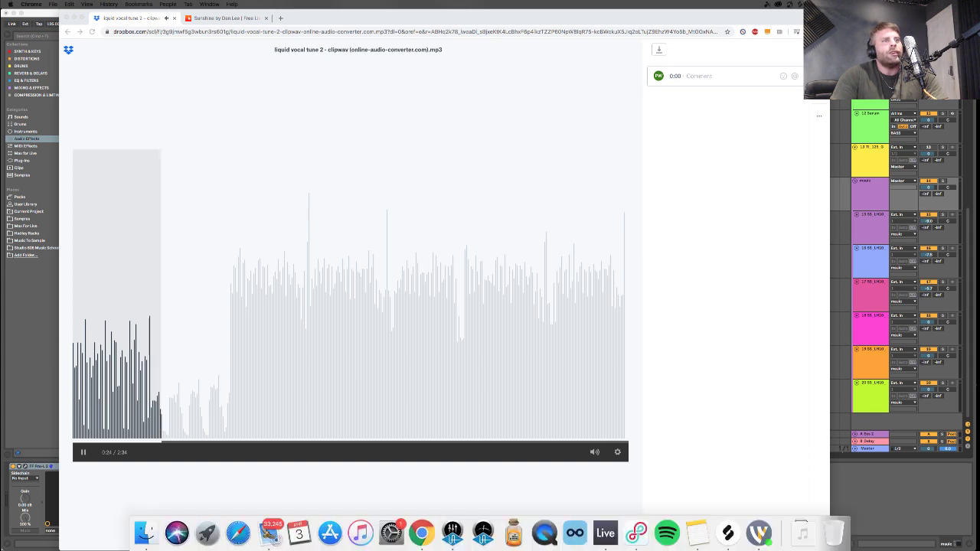
{"action": "mouse_move", "coordinate": [842, 536]}
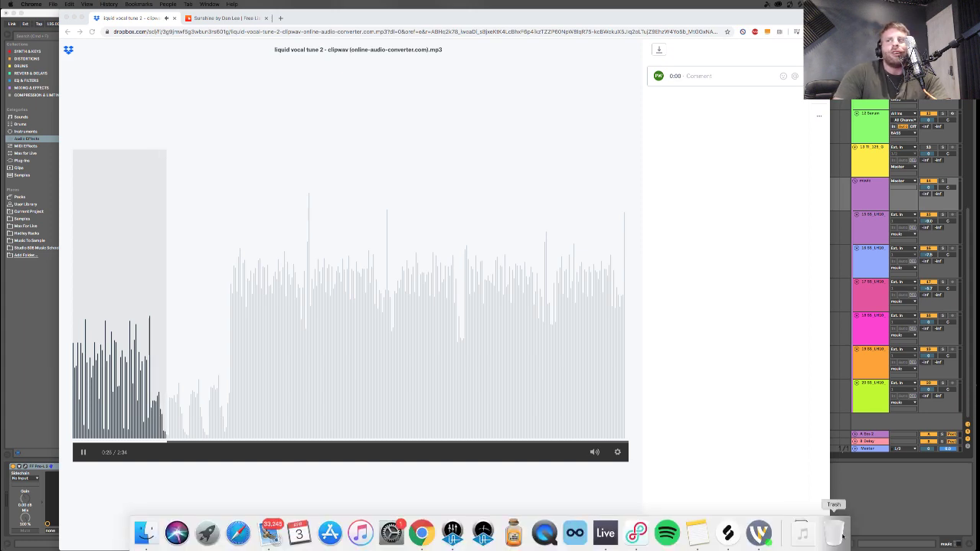
{"action": "left_click", "coordinate": [802, 532]}
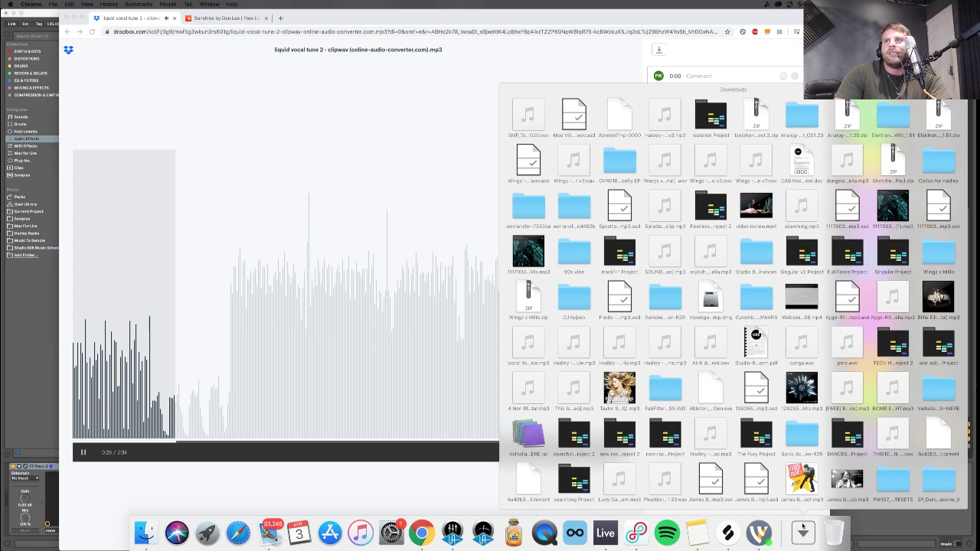
{"action": "left_click", "coordinate": [754, 460]}
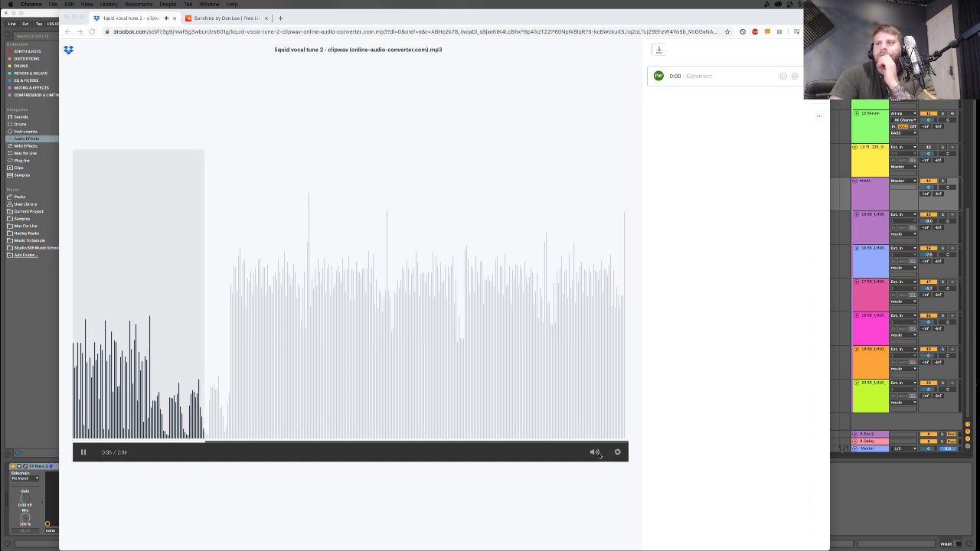
Listen to liquid vocal tune 2 to its end, lowering and raising the player volume as needed, and close its page.
{"action": "mouse_move", "coordinate": [594, 455]}
{"action": "left_click_drag", "start_coordinate": [595, 454], "coordinate": [582, 456]}
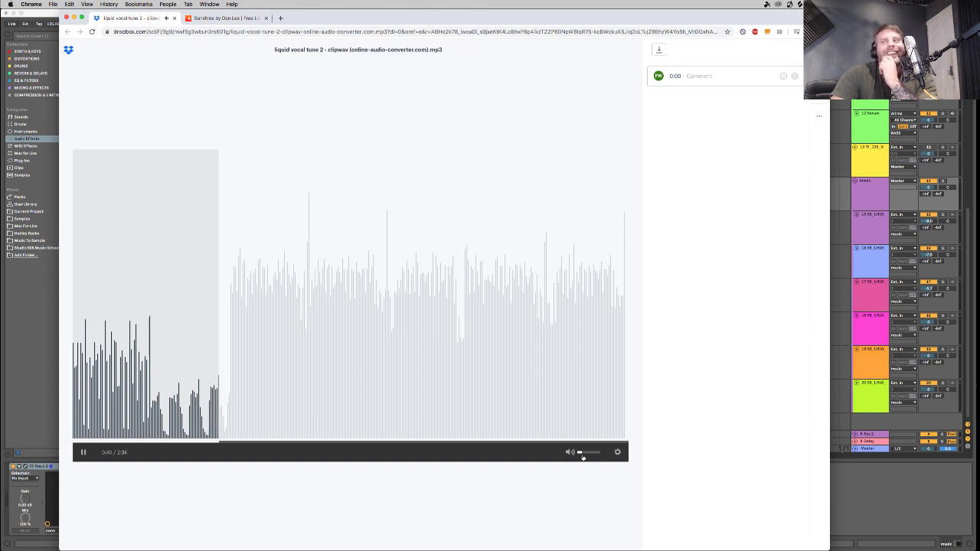
{"action": "left_click_drag", "start_coordinate": [582, 456], "coordinate": [645, 454]}
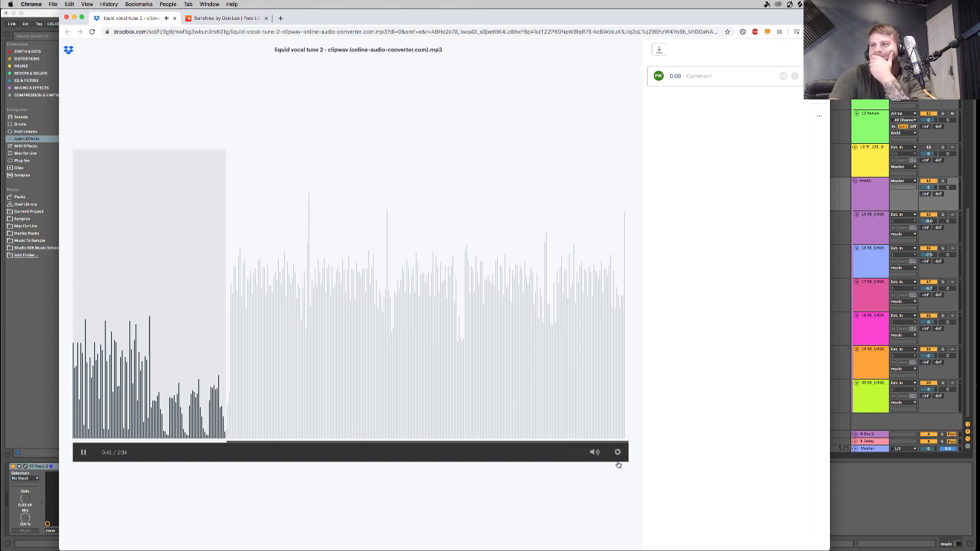
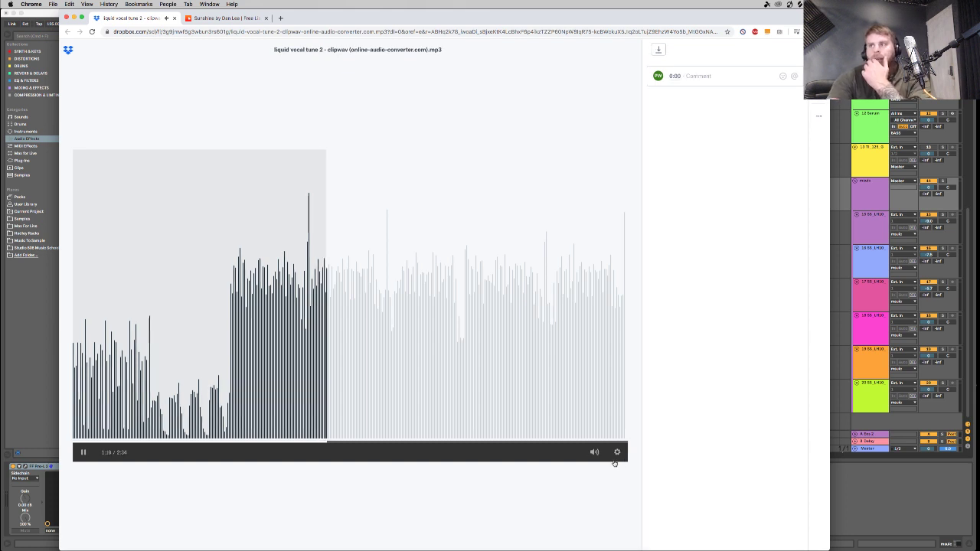
{"action": "left_click_drag", "start_coordinate": [594, 452], "coordinate": [578, 453]}
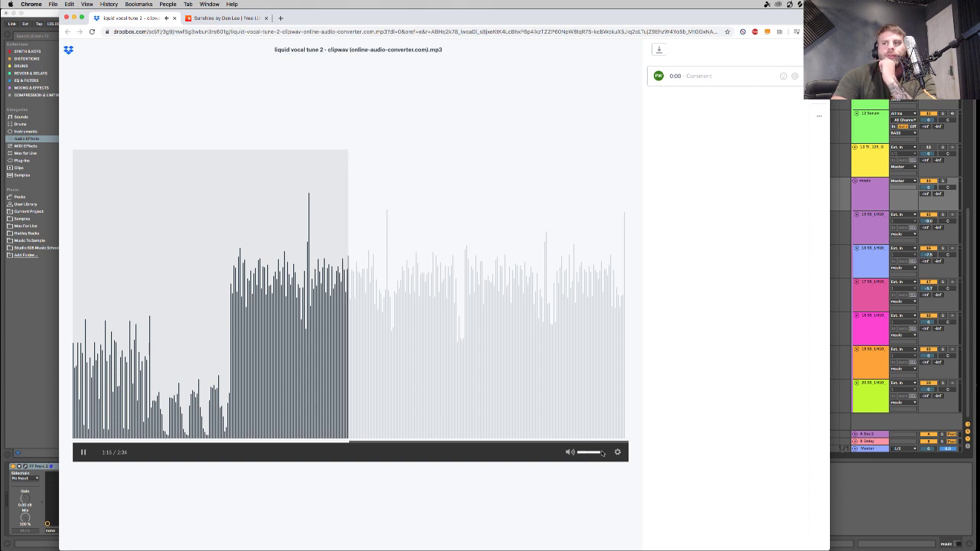
{"action": "mouse_move", "coordinate": [596, 454]}
{"action": "left_mouse_down"}
{"action": "mouse_move", "coordinate": [582, 459]}
{"action": "mouse_move", "coordinate": [613, 455]}
{"action": "left_mouse_up"}
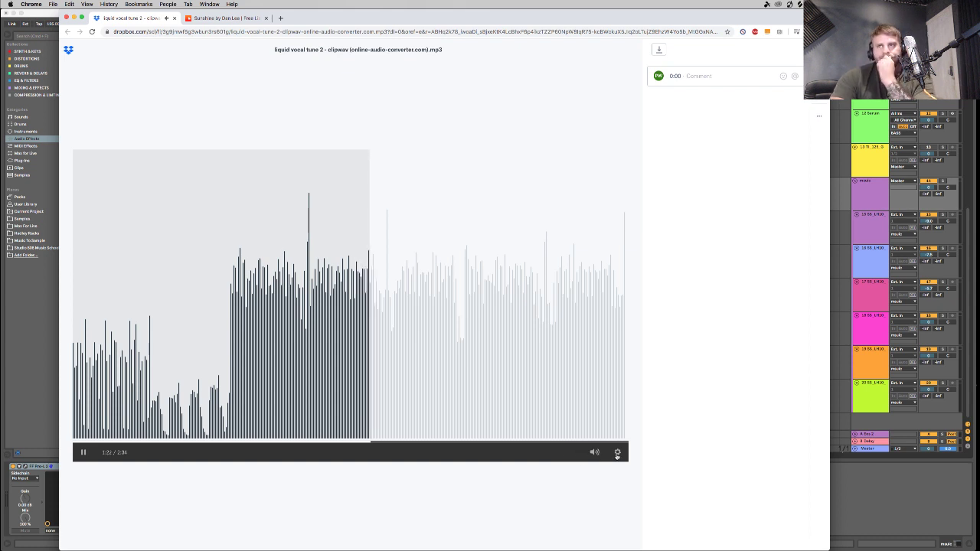
{"action": "left_click", "coordinate": [594, 453]}
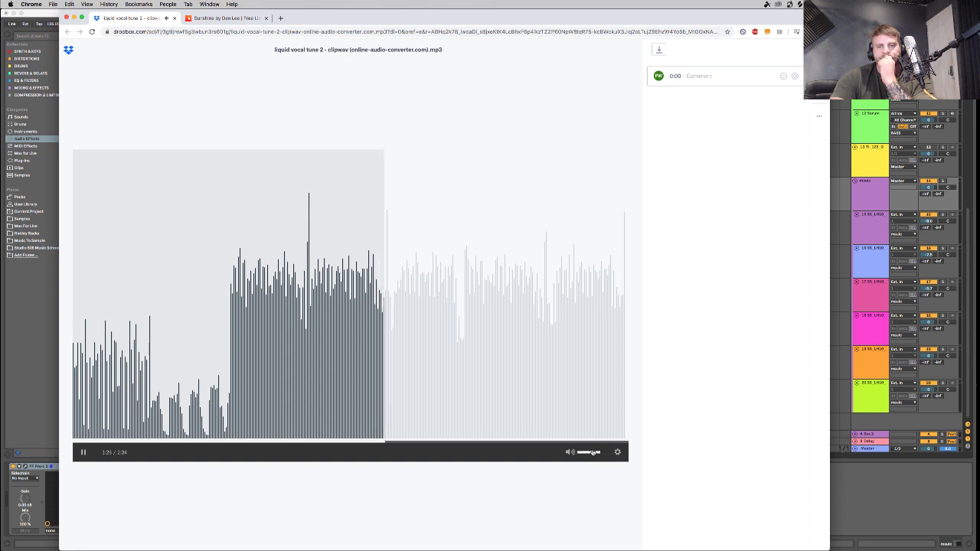
{"action": "left_click_drag", "start_coordinate": [593, 453], "coordinate": [596, 453]}
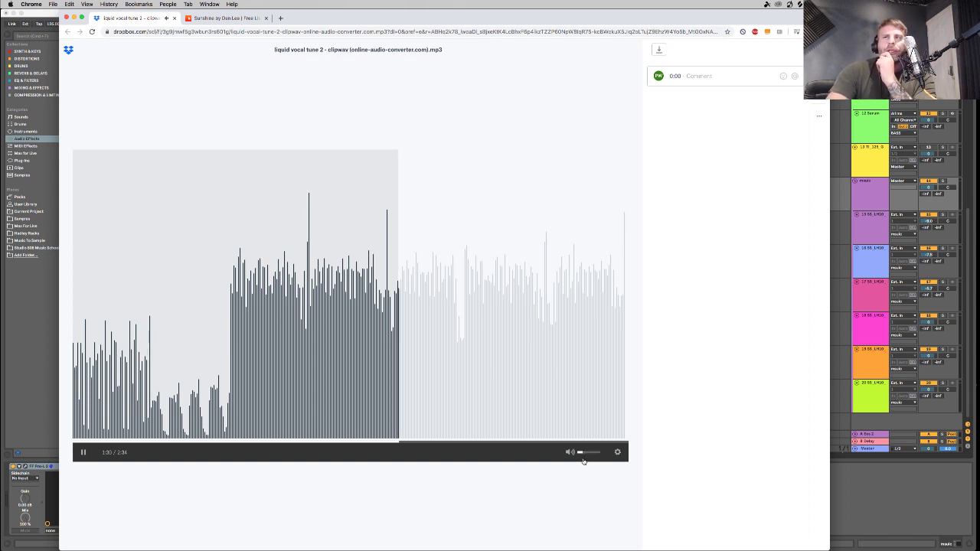
{"action": "left_click_drag", "start_coordinate": [586, 457], "coordinate": [582, 460]}
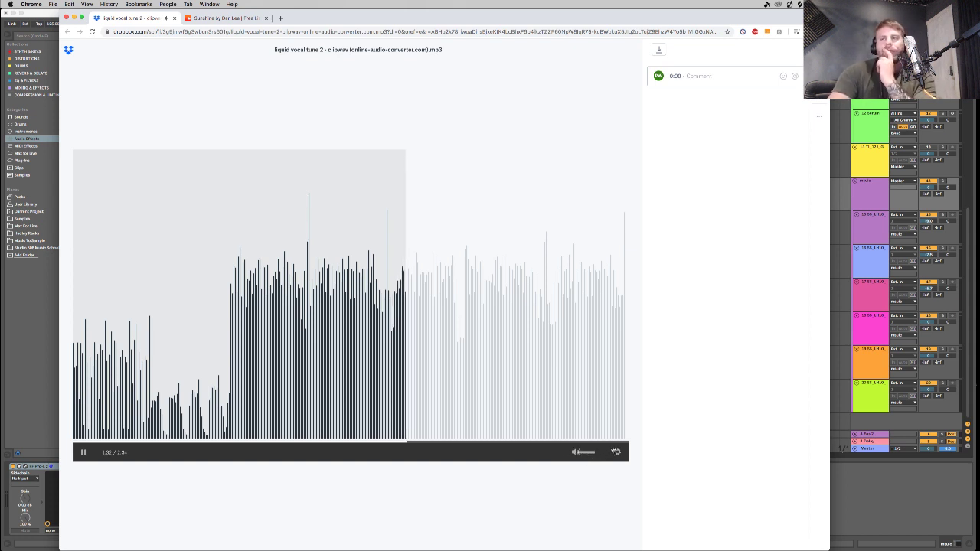
{"action": "mouse_move", "coordinate": [597, 455]}
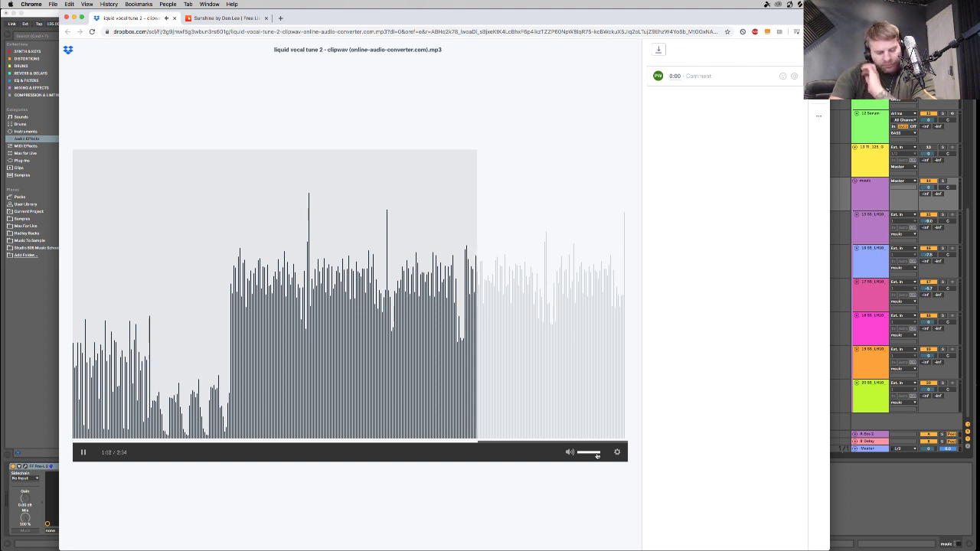
{"action": "left_click_drag", "start_coordinate": [597, 455], "coordinate": [583, 457]}
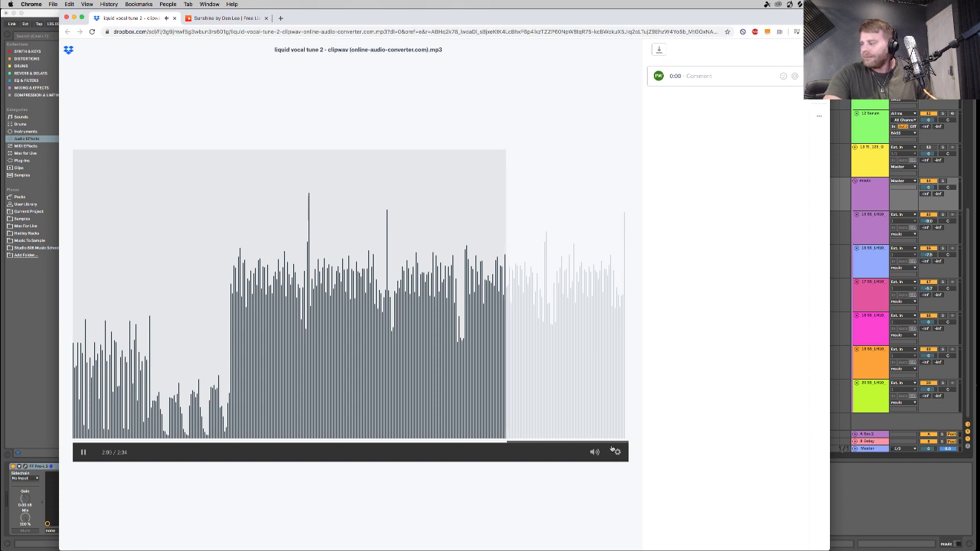
{"action": "mouse_move", "coordinate": [594, 451]}
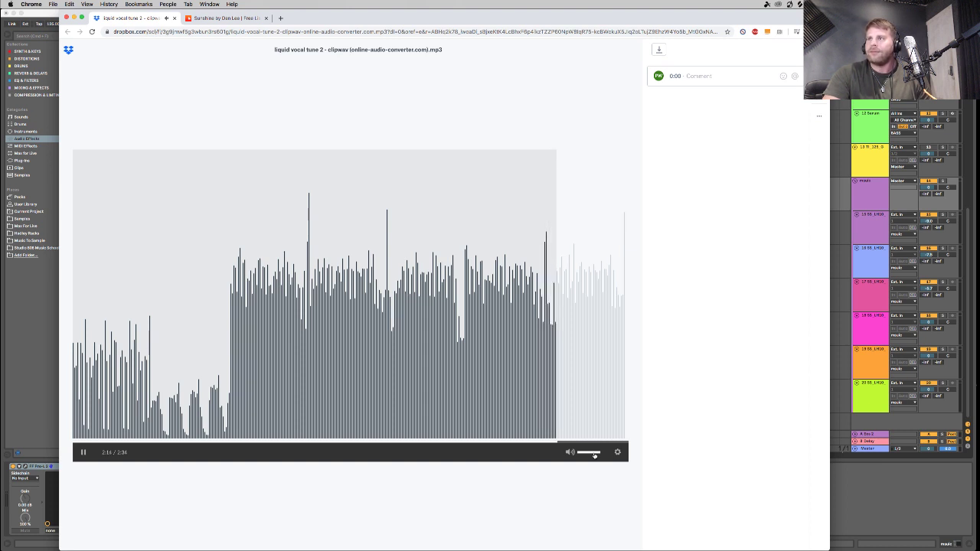
{"action": "mouse_move", "coordinate": [594, 454]}
{"action": "left_mouse_down"}
{"action": "mouse_move", "coordinate": [576, 456]}
{"action": "mouse_move", "coordinate": [597, 458]}
{"action": "mouse_move", "coordinate": [582, 460]}
{"action": "left_mouse_up"}
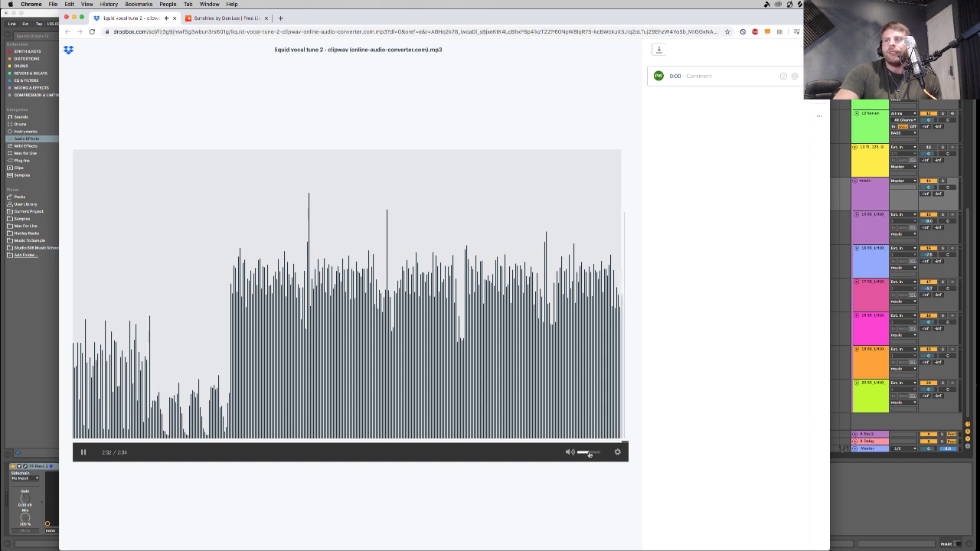
{"action": "left_click", "coordinate": [591, 452]}
{"action": "left_click_drag", "start_coordinate": [592, 454], "coordinate": [594, 453]}
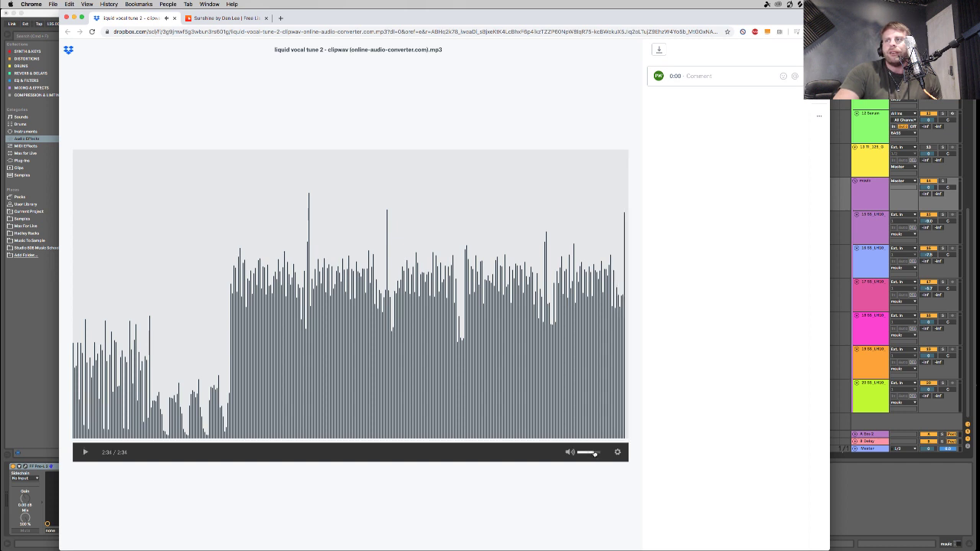
{"action": "left_click", "coordinate": [175, 18]}
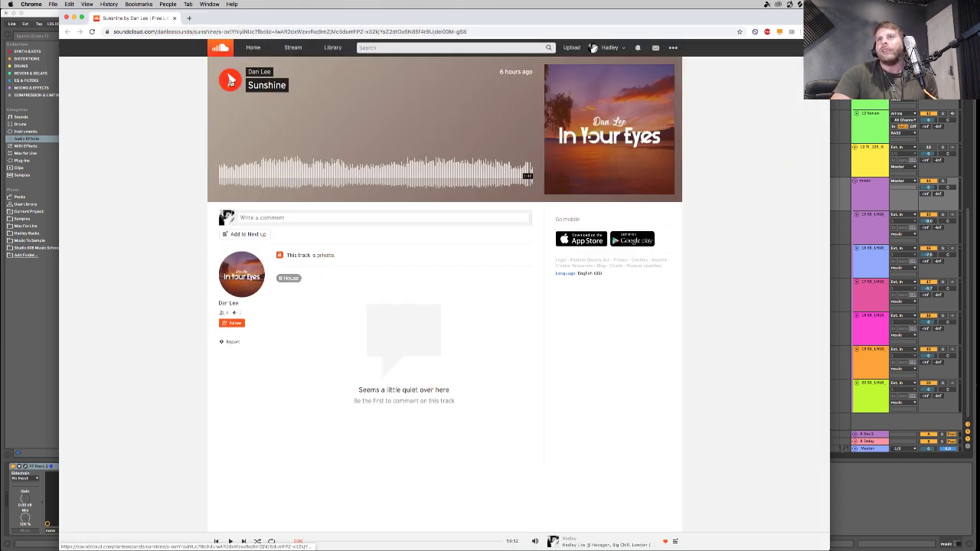
Start playing the Sunshine track and close the queue of upcoming tracks.
{"action": "left_click", "coordinate": [229, 80]}
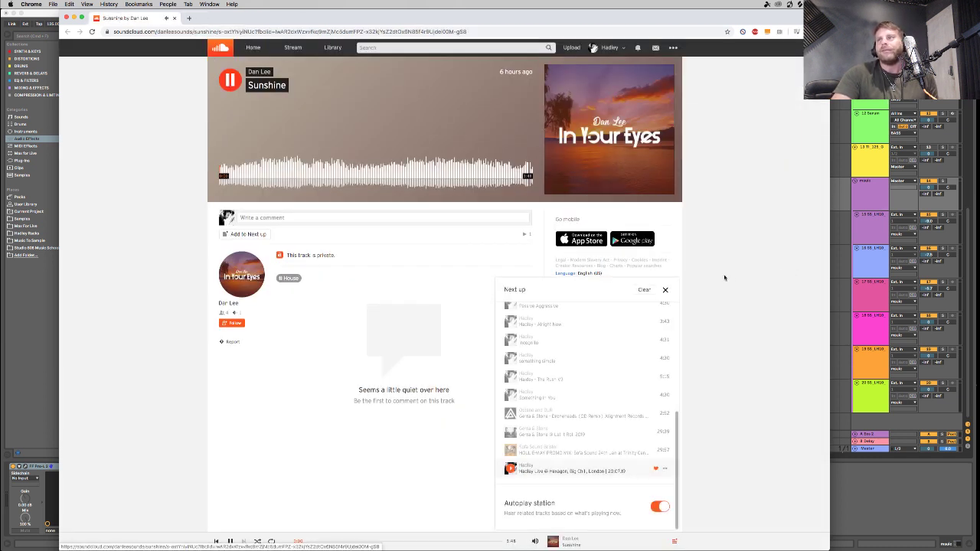
{"action": "left_click", "coordinate": [665, 289]}
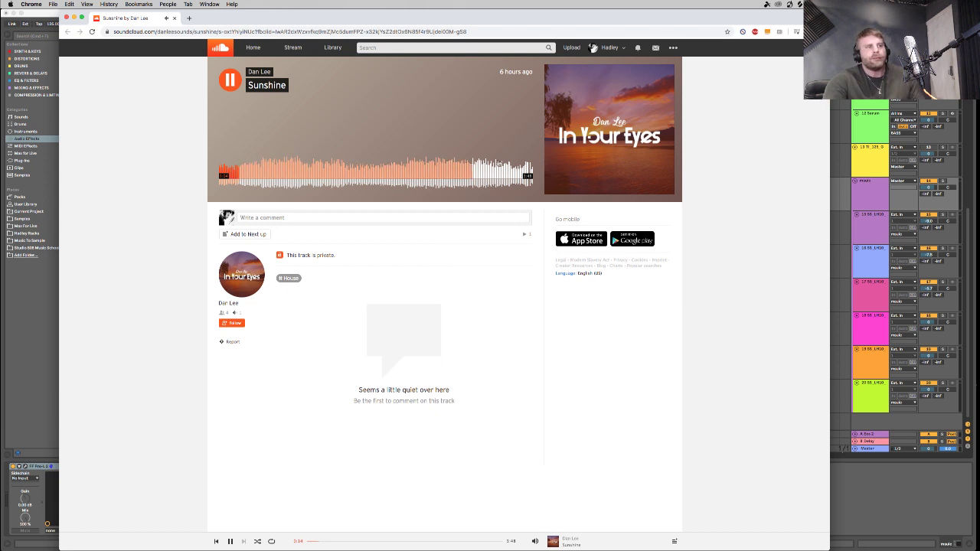
{"action": "key", "text": "super+Tab"}
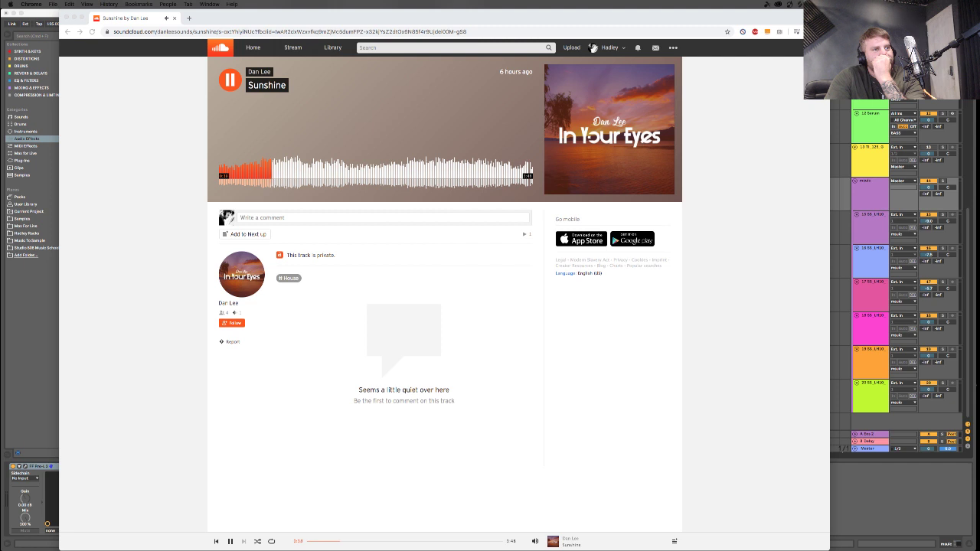
Listen to Sunshine while lowering the player volume in stages and raising it back to full.
{"action": "mouse_move", "coordinate": [534, 542]}
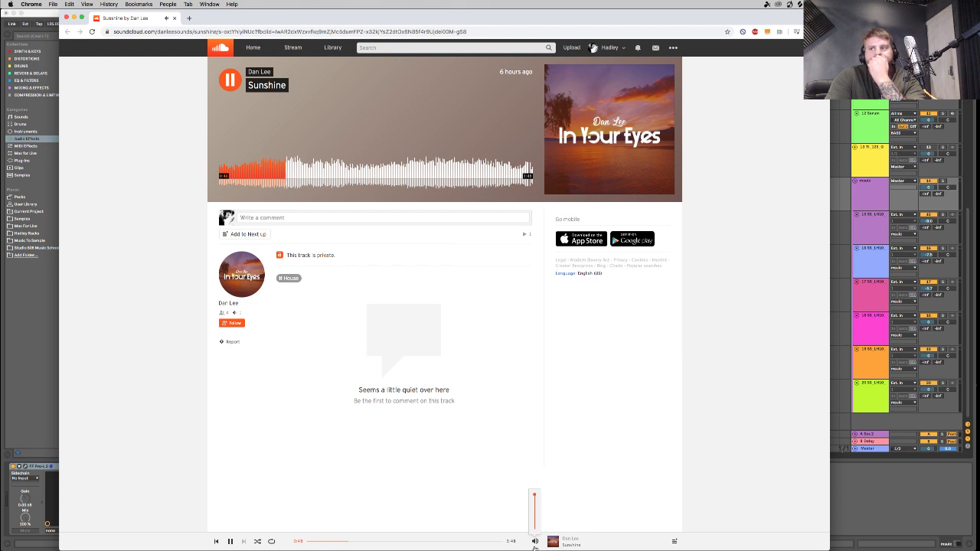
{"action": "left_click_drag", "start_coordinate": [536, 511], "coordinate": [535, 487]}
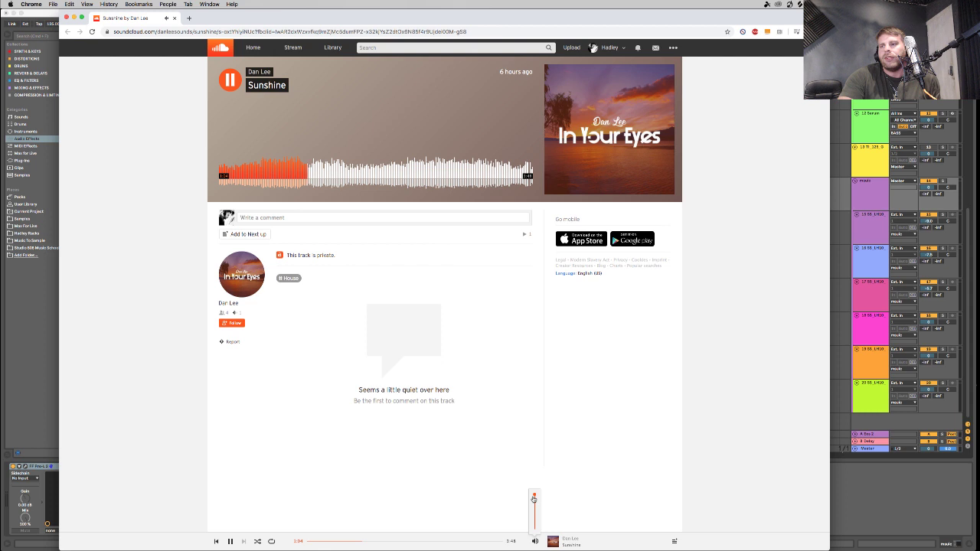
{"action": "left_click_drag", "start_coordinate": [533, 499], "coordinate": [536, 510]}
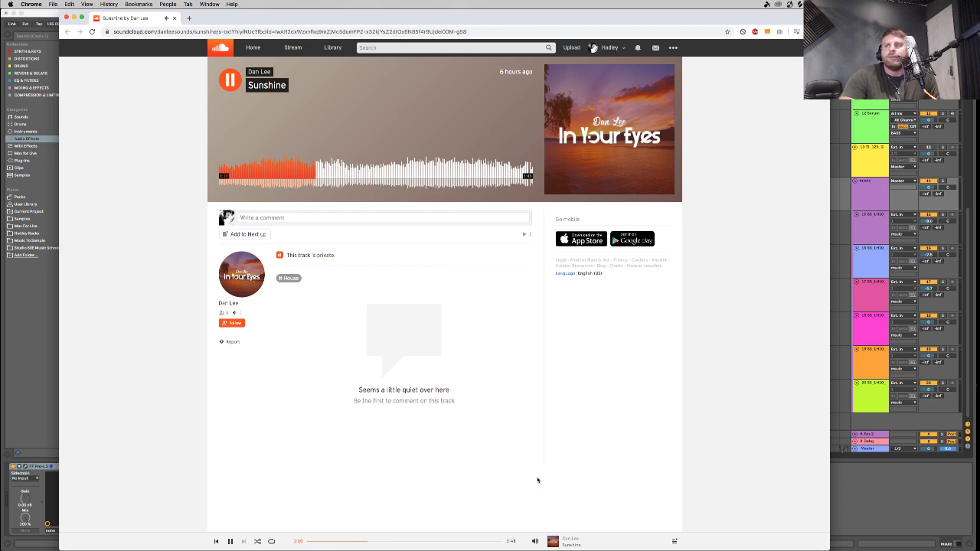
{"action": "mouse_move", "coordinate": [535, 509]}
{"action": "left_mouse_down"}
{"action": "mouse_move", "coordinate": [536, 498]}
{"action": "mouse_move", "coordinate": [535, 519]}
{"action": "left_mouse_up"}
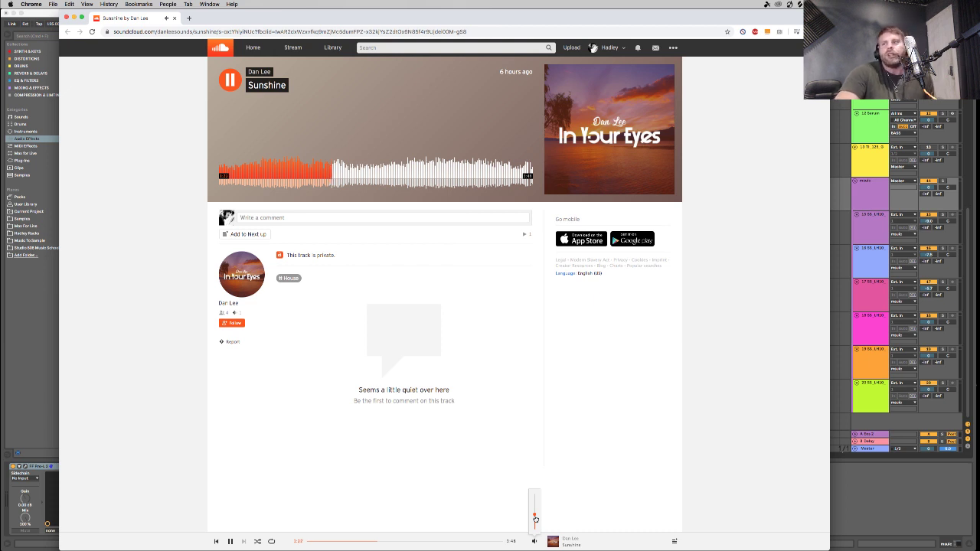
{"action": "left_click_drag", "start_coordinate": [535, 519], "coordinate": [535, 521]}
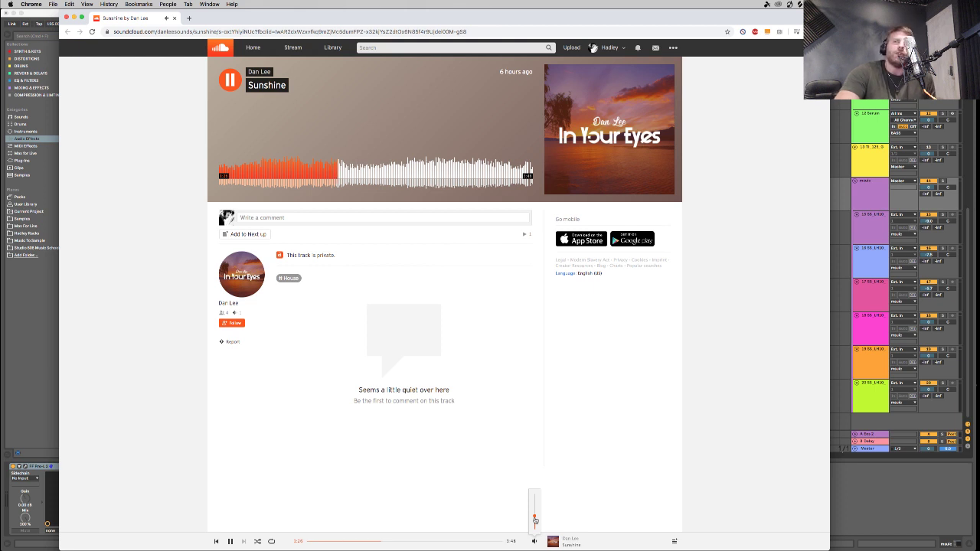
{"action": "mouse_move", "coordinate": [535, 520]}
{"action": "left_mouse_down"}
{"action": "mouse_move", "coordinate": [535, 486]}
{"action": "mouse_move", "coordinate": [539, 521]}
{"action": "left_mouse_up"}
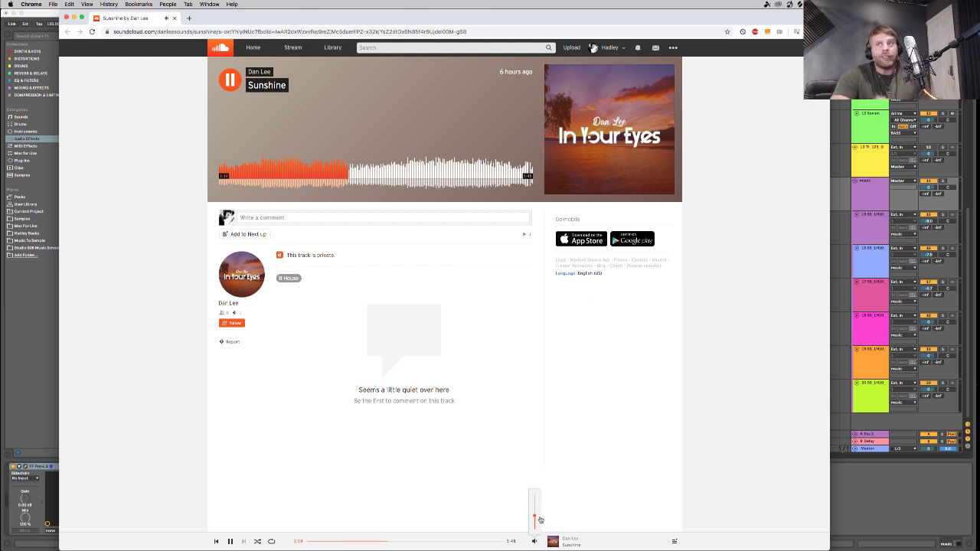
{"action": "mouse_move", "coordinate": [540, 520]}
{"action": "left_mouse_down"}
{"action": "mouse_move", "coordinate": [539, 503]}
{"action": "mouse_move", "coordinate": [539, 514]}
{"action": "left_mouse_up"}
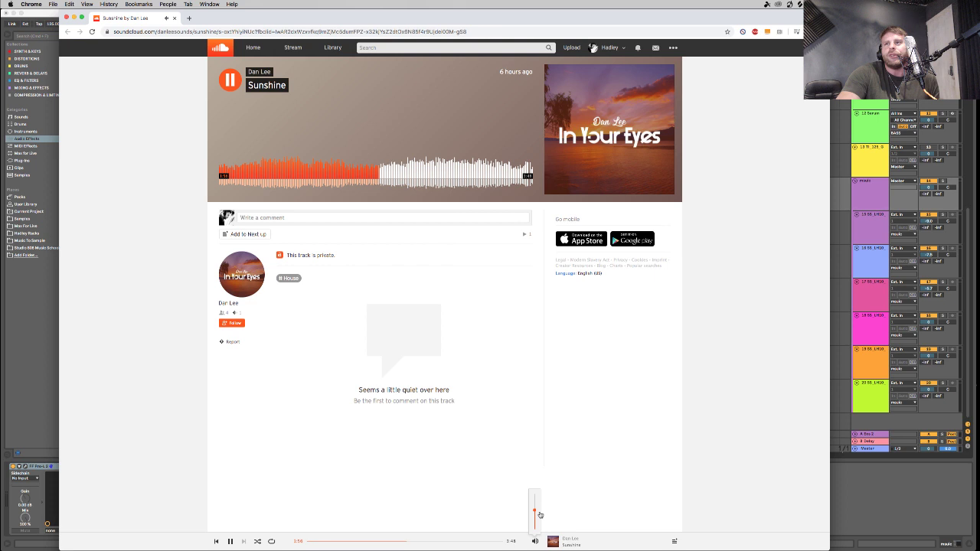
{"action": "left_click_drag", "start_coordinate": [539, 515], "coordinate": [537, 476]}
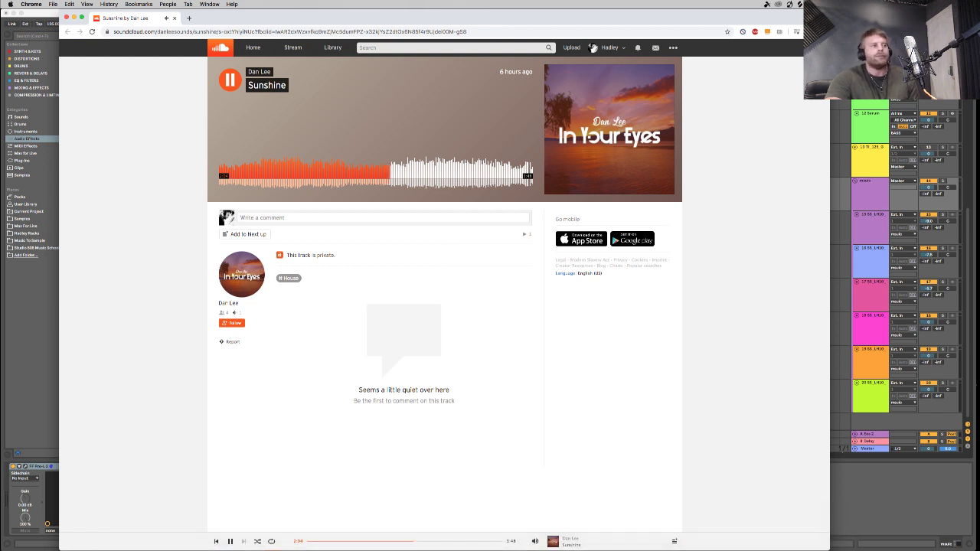
Open the Exxxxxxx track page, return to Sunshine and keep listening while repeatedly lowering and raising the volume.
{"action": "key", "text": "super+Tab"}
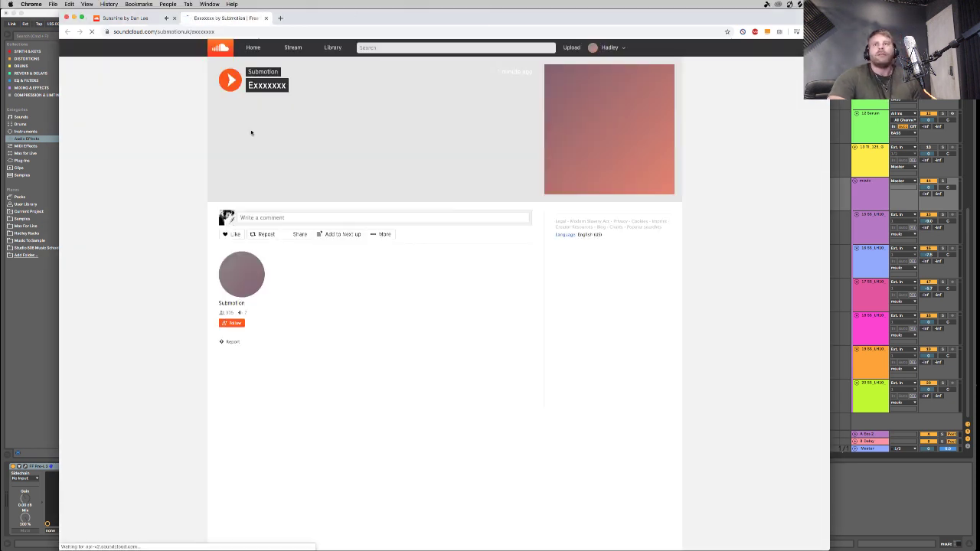
{"action": "left_click", "coordinate": [151, 22]}
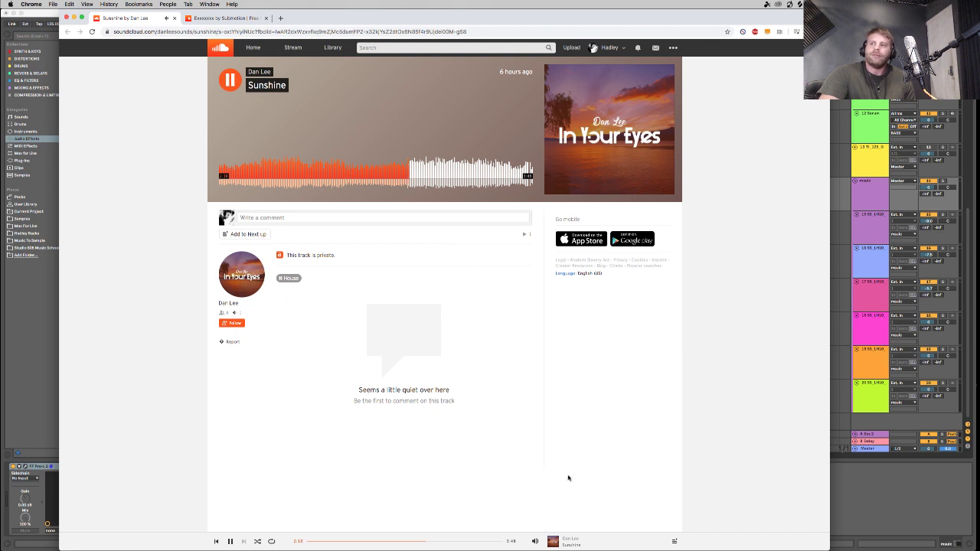
{"action": "mouse_move", "coordinate": [534, 539]}
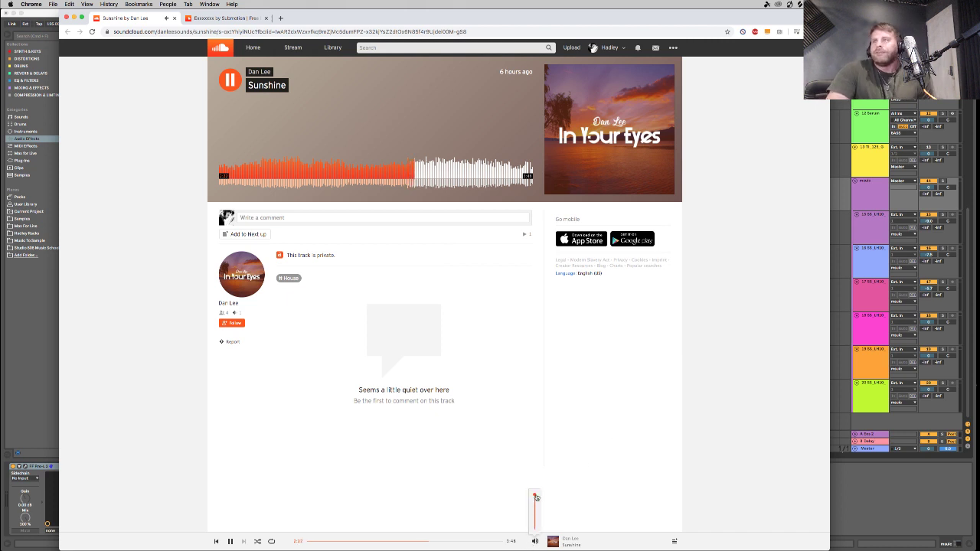
{"action": "left_click_drag", "start_coordinate": [535, 497], "coordinate": [537, 522]}
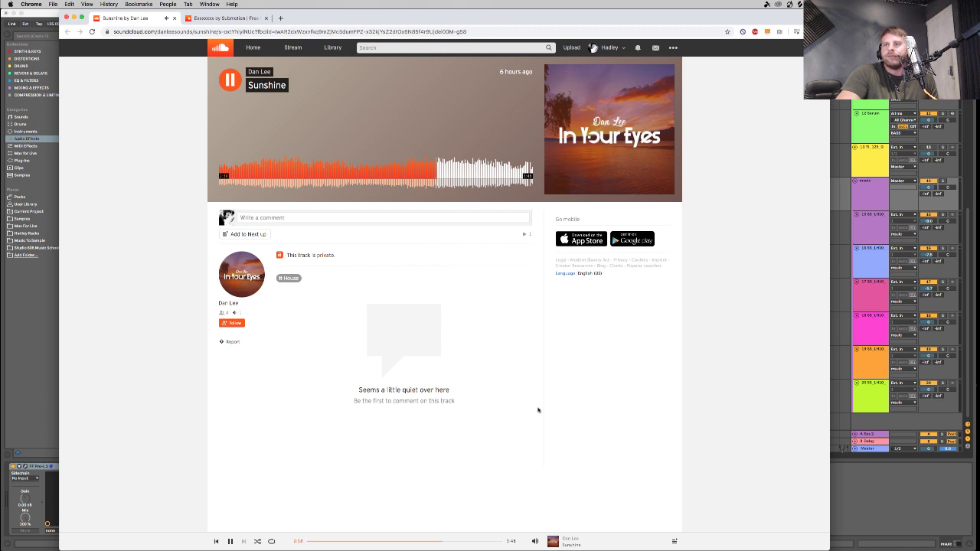
{"action": "mouse_move", "coordinate": [535, 540]}
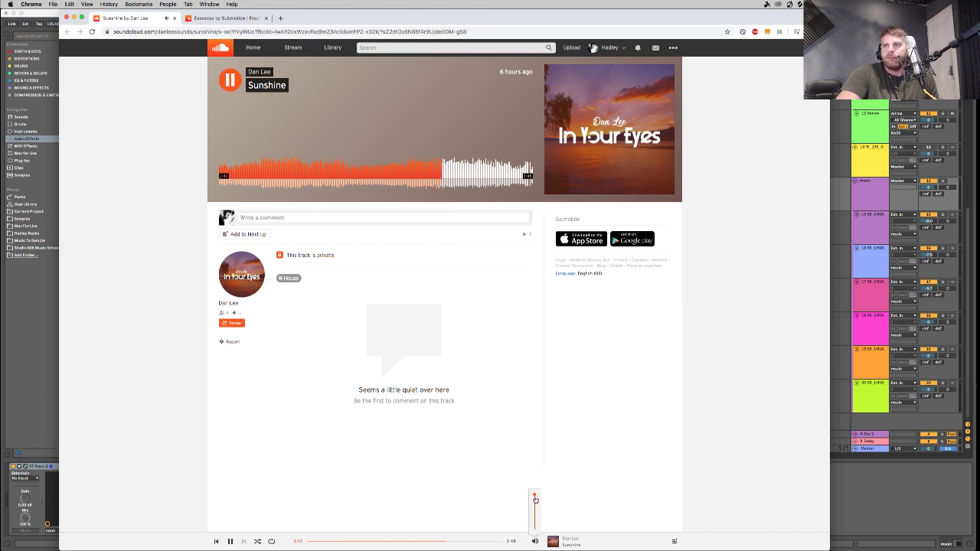
{"action": "left_click_drag", "start_coordinate": [535, 499], "coordinate": [536, 520]}
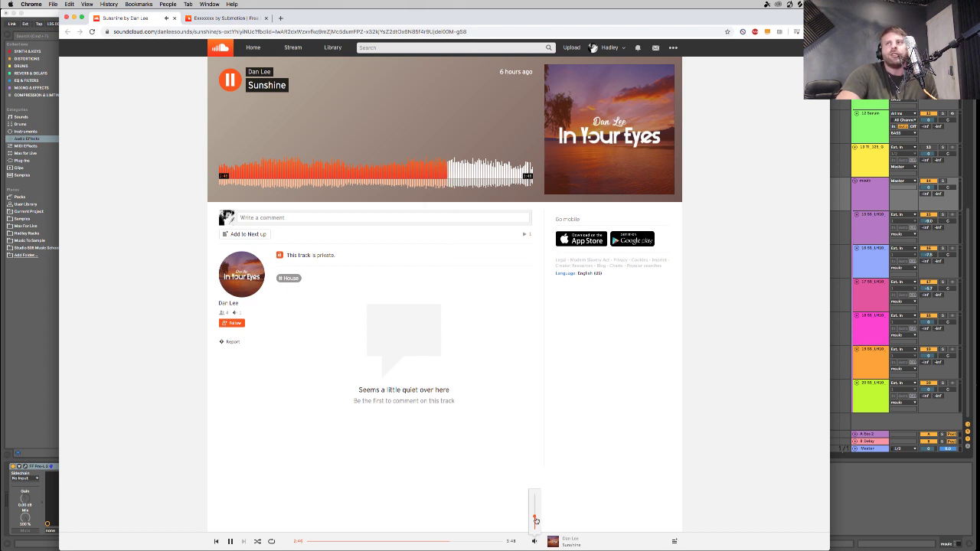
{"action": "left_click_drag", "start_coordinate": [535, 520], "coordinate": [536, 477]}
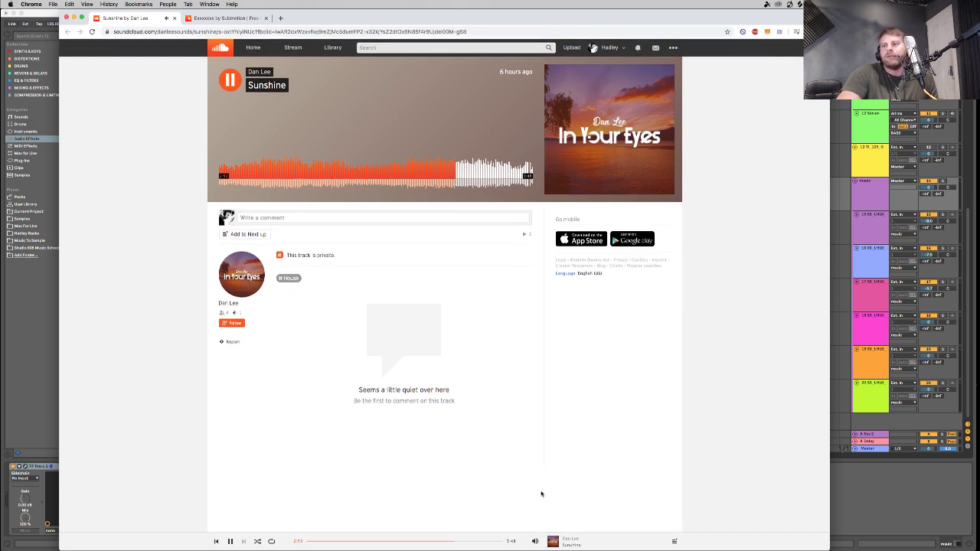
{"action": "mouse_move", "coordinate": [535, 540]}
{"action": "left_click_drag", "start_coordinate": [534, 507], "coordinate": [538, 515]}
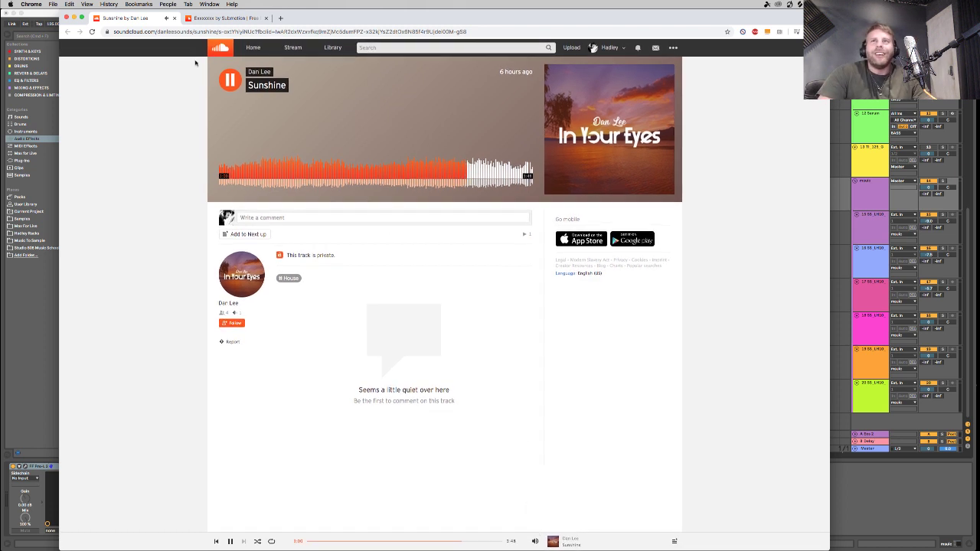
Pause the Sunshine track.
{"action": "key", "text": "space"}
{"action": "key", "text": "space"}
{"action": "key", "text": "space"}
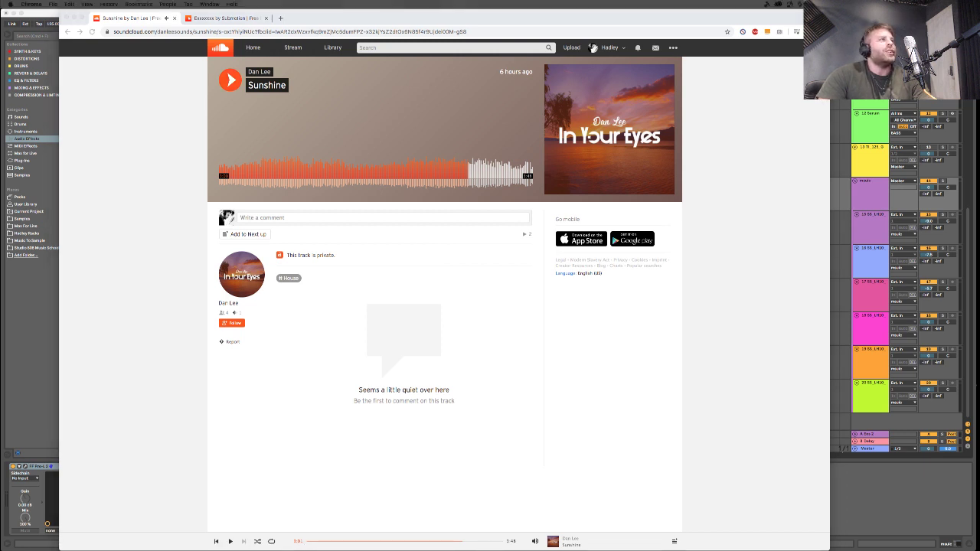
Start playing the Exxxxxxx track and close both the Sunshine page and the queue of upcoming tracks.
{"action": "key", "text": "ctrl+Tab"}
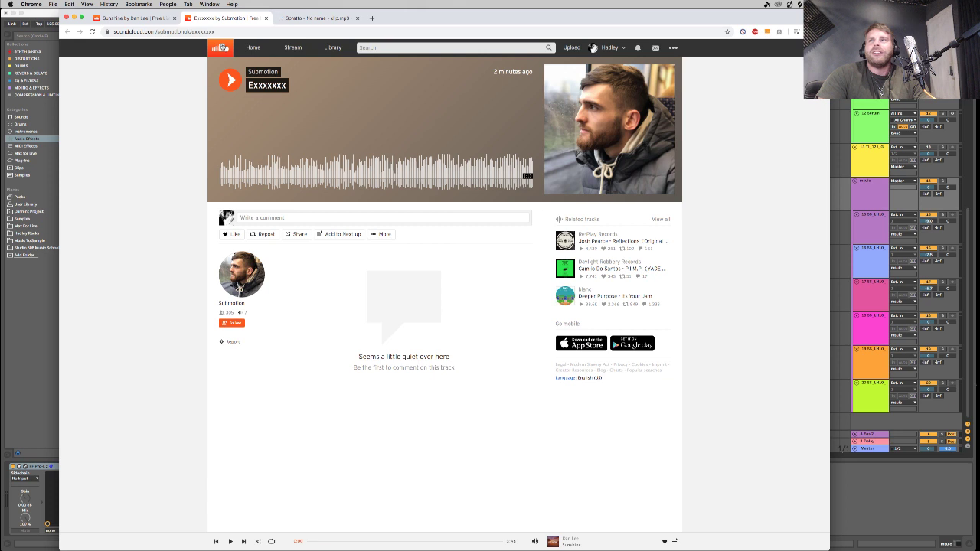
{"action": "left_click", "coordinate": [229, 83]}
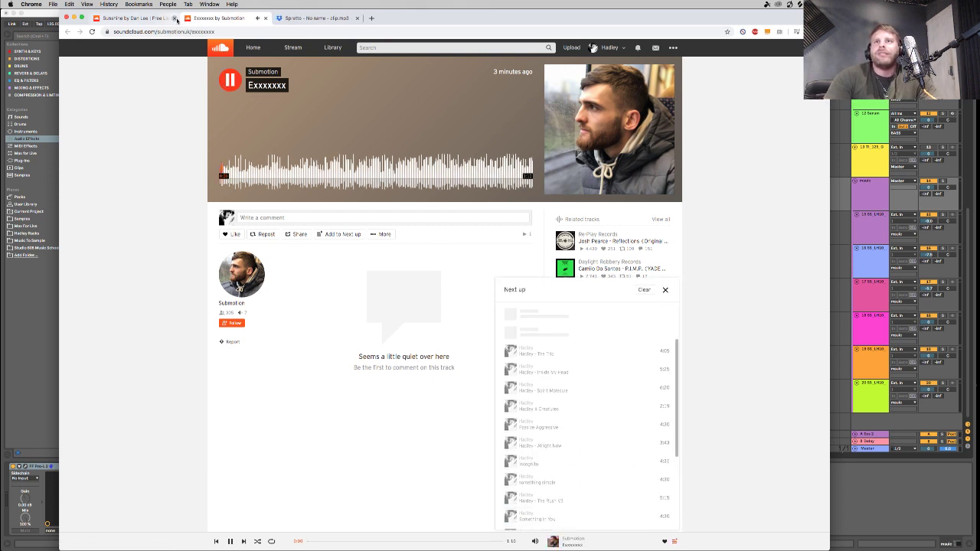
{"action": "left_click", "coordinate": [174, 18]}
{"action": "left_click", "coordinate": [665, 290]}
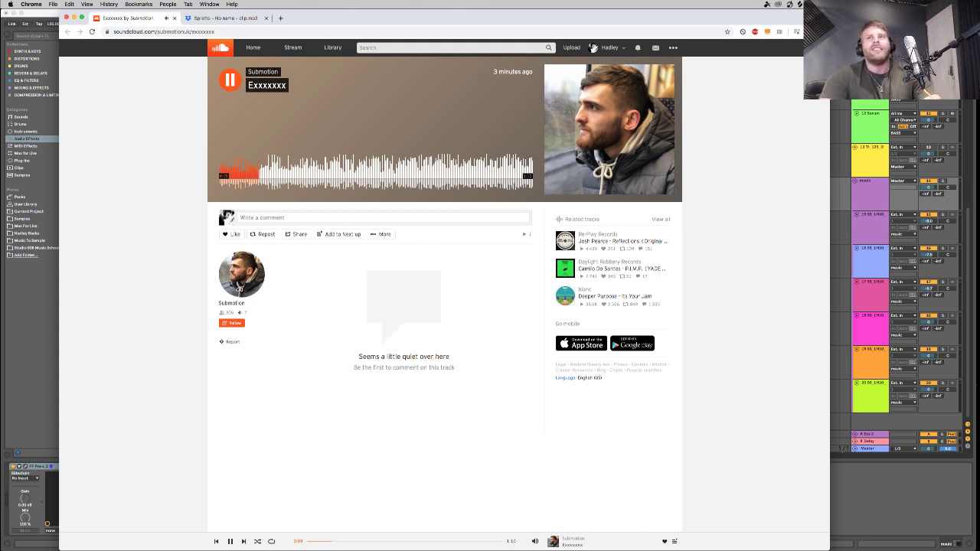
Listen to Exxxxxxx nearly to its end, lowering the player volume and raising it back to full.
{"action": "key", "text": "super+Tab"}
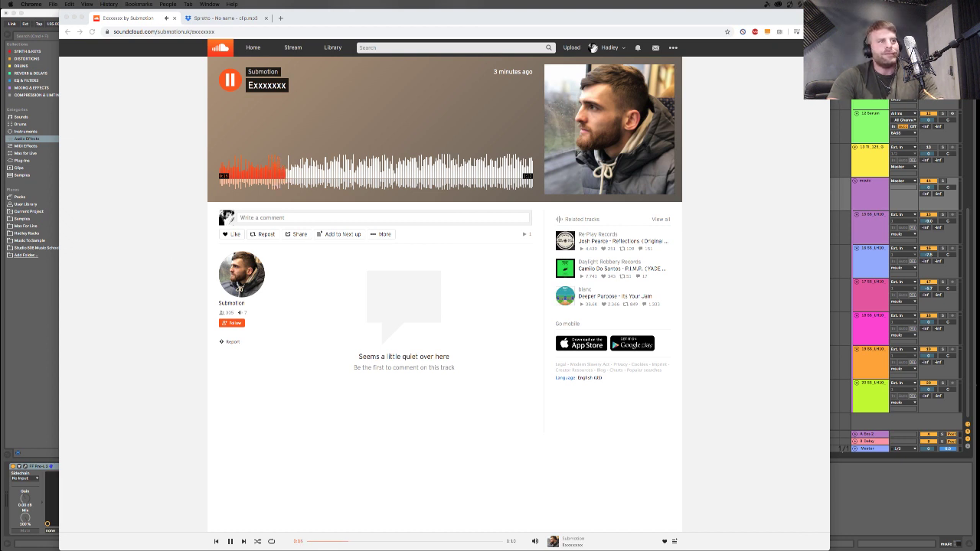
{"action": "left_click", "coordinate": [277, 349]}
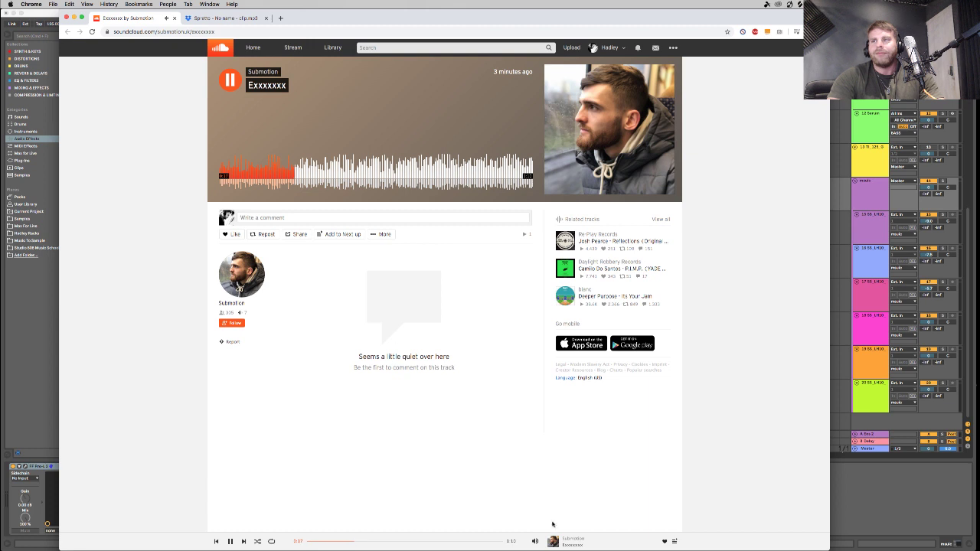
{"action": "mouse_move", "coordinate": [534, 542]}
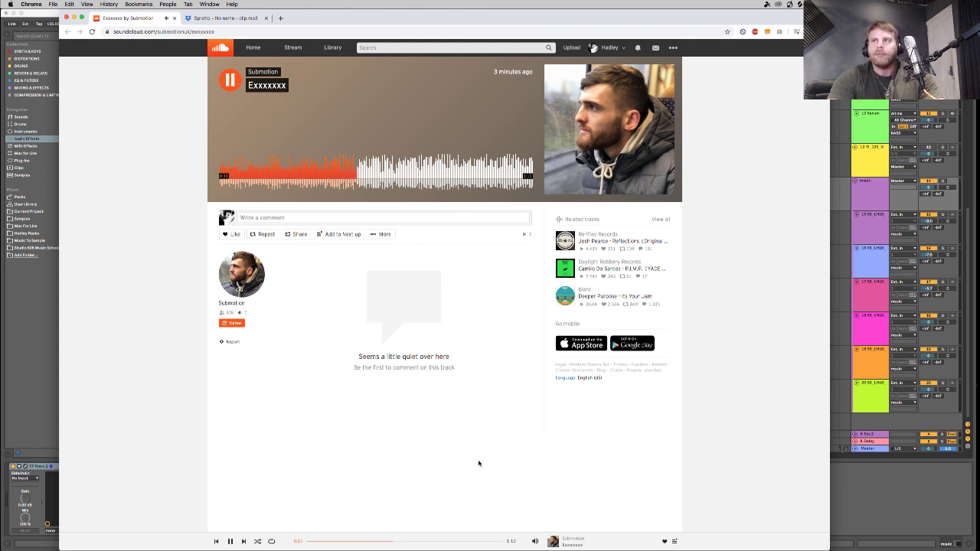
{"action": "mouse_move", "coordinate": [535, 540]}
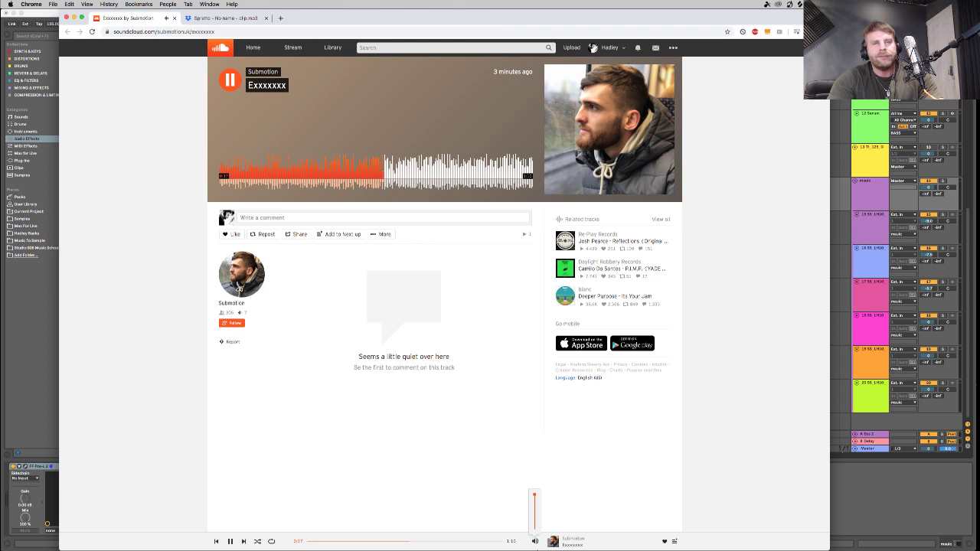
{"action": "left_click_drag", "start_coordinate": [534, 497], "coordinate": [535, 520]}
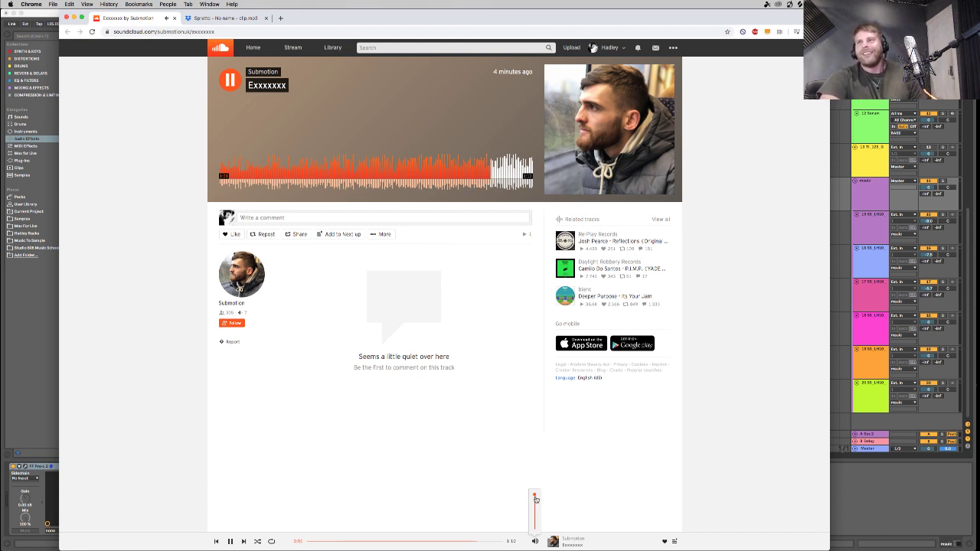
{"action": "mouse_move", "coordinate": [535, 499]}
{"action": "left_mouse_down"}
{"action": "mouse_move", "coordinate": [537, 521]}
{"action": "mouse_move", "coordinate": [532, 496]}
{"action": "left_mouse_up"}
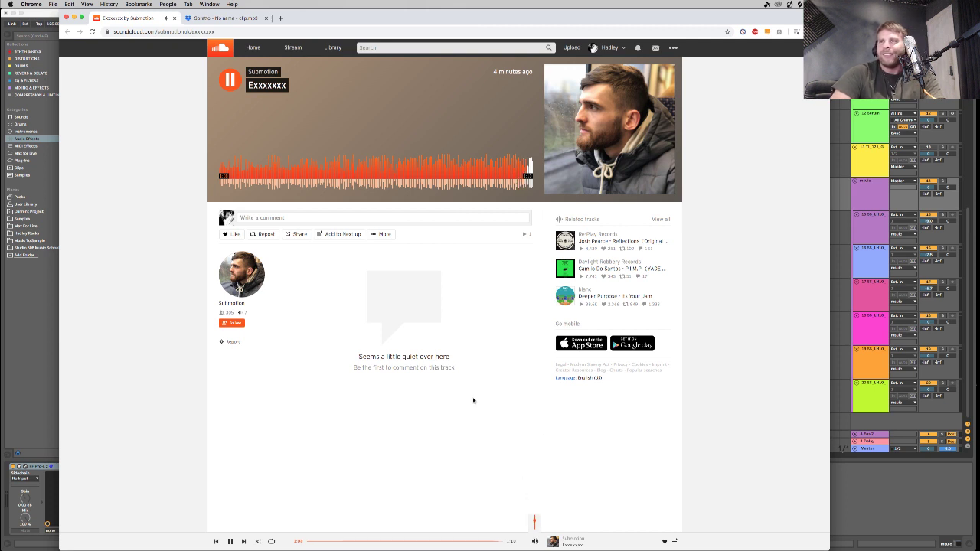
Jump back to about halfway through Exxxxxxx and replay short passages, pausing between them and leaving the track paused.
{"action": "left_click_drag", "start_coordinate": [429, 169], "coordinate": [374, 171]}
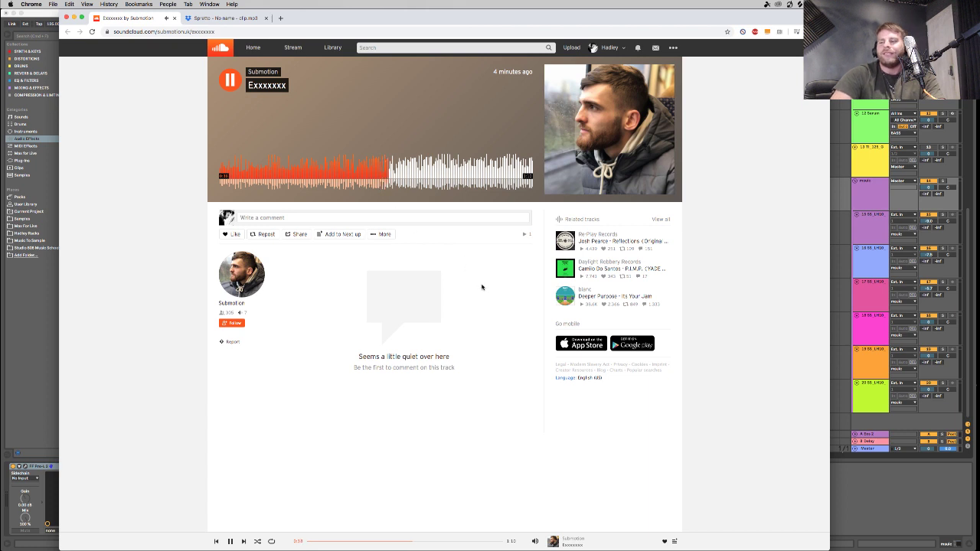
{"action": "key", "text": "space"}
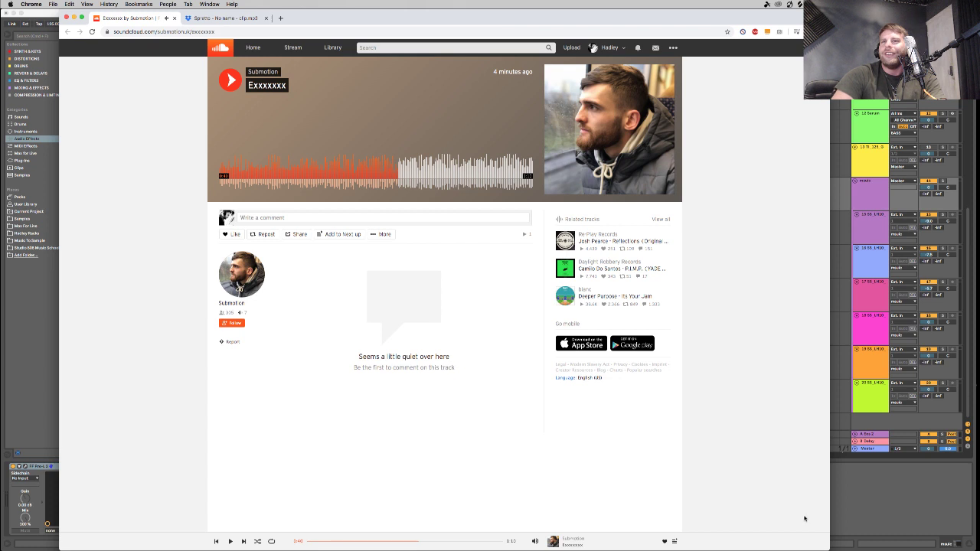
{"action": "left_click", "coordinate": [230, 81]}
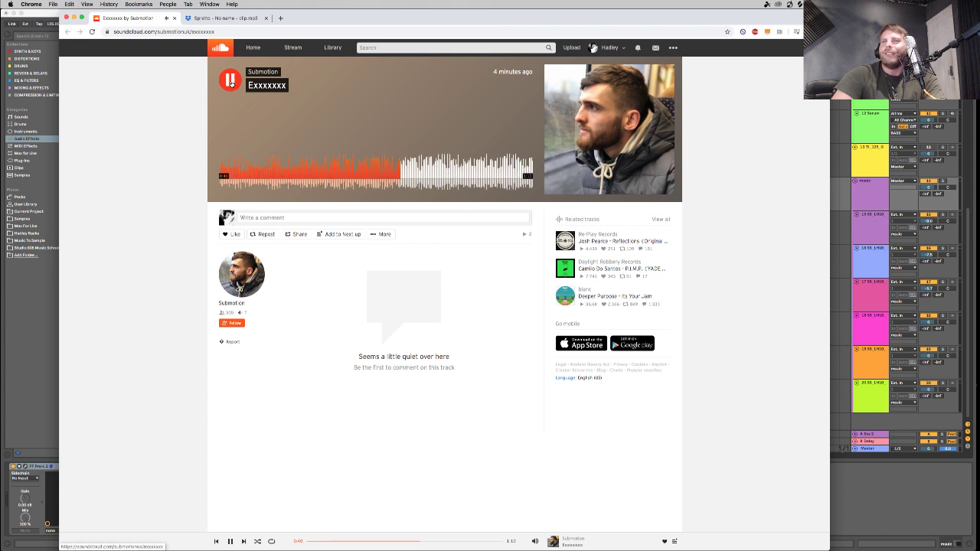
{"action": "left_click", "coordinate": [231, 82]}
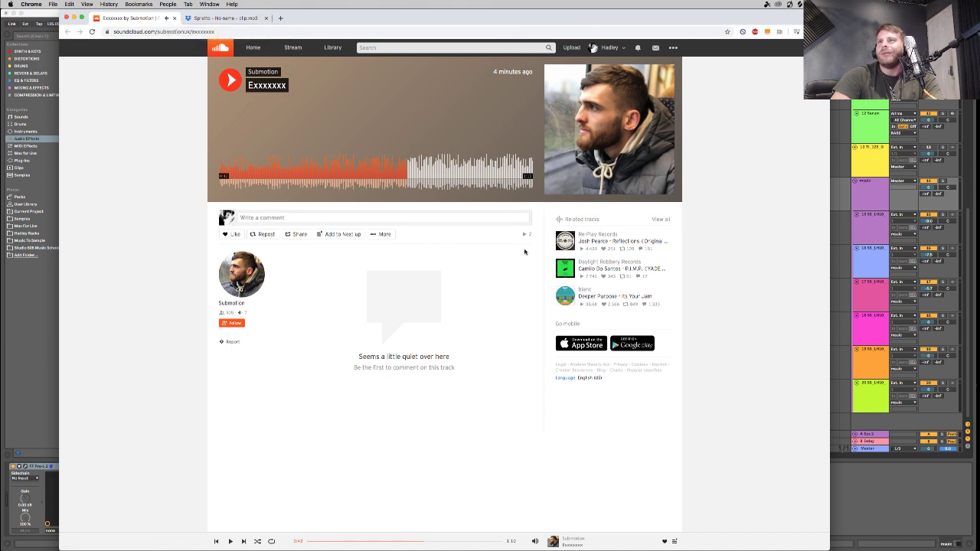
{"action": "left_click", "coordinate": [235, 80]}
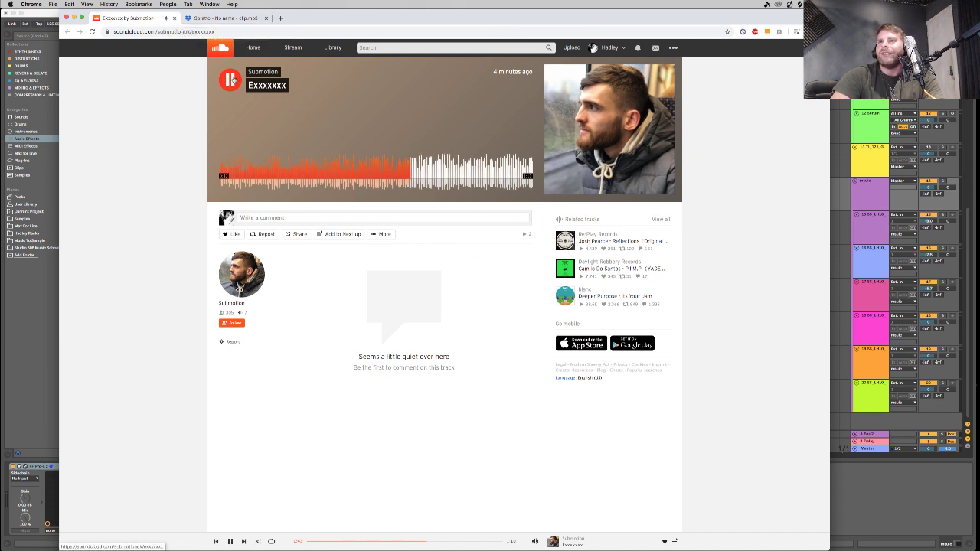
{"action": "left_click", "coordinate": [233, 80]}
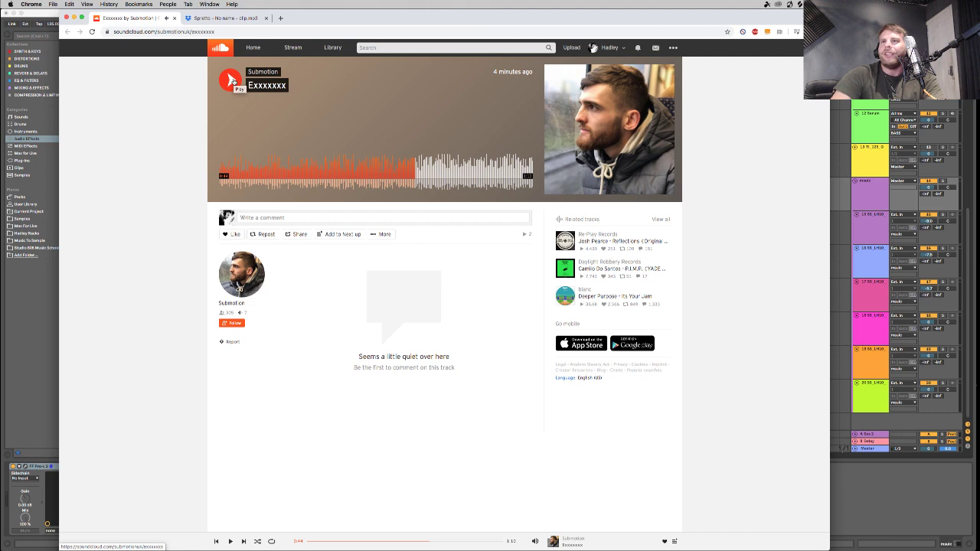
Switch to Ableton Live and expand the DRUMS group's drum effect rack to examine the devices inside it.
{"action": "key", "text": "super+Tab"}
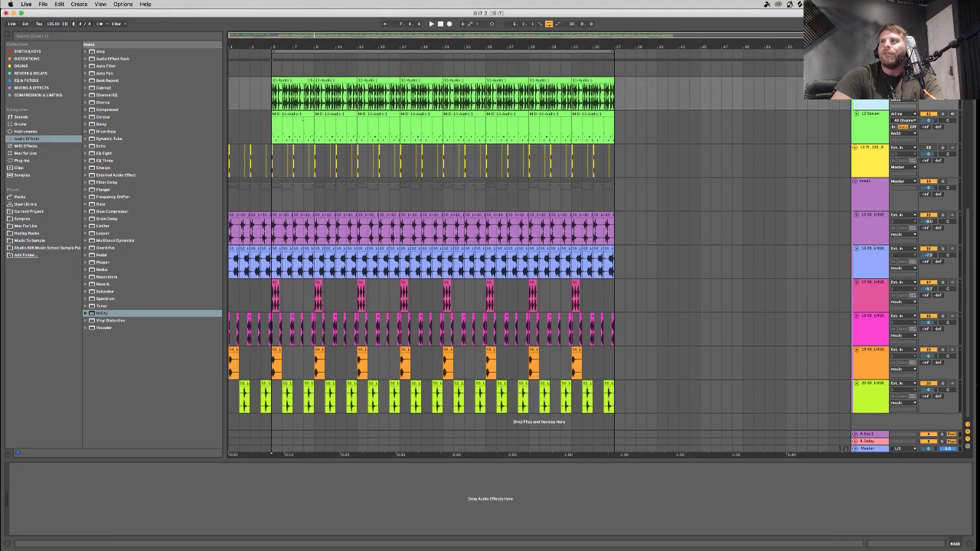
{"action": "scroll", "coordinate": [421, 229], "scroll_direction": "up", "scroll_amount": 5}
{"action": "left_click", "coordinate": [376, 289]}
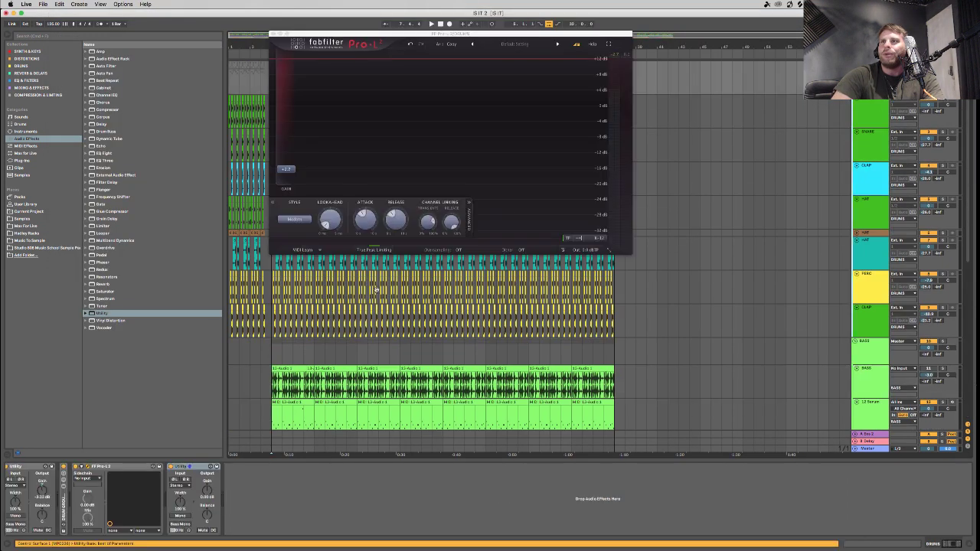
{"action": "left_click", "coordinate": [64, 494]}
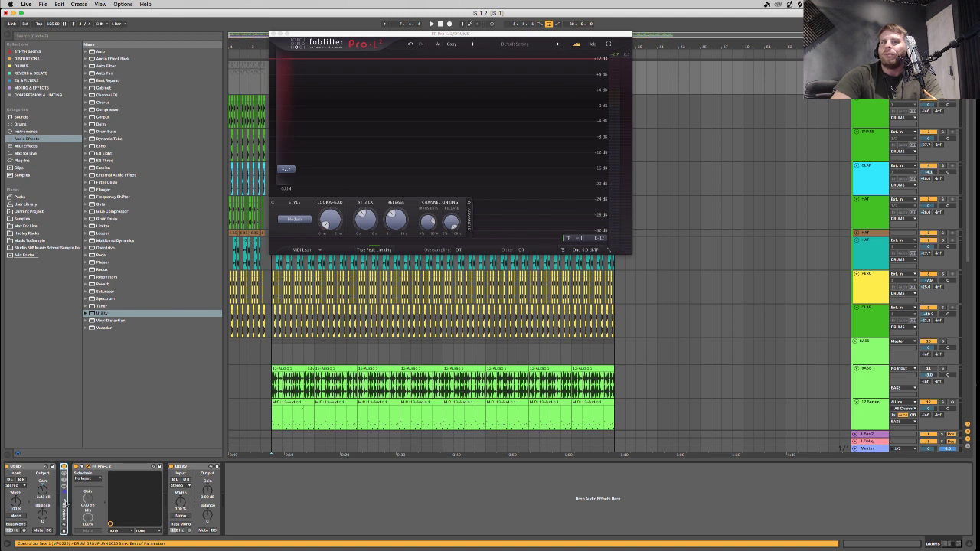
{"action": "left_click", "coordinate": [67, 503]}
{"action": "mouse_move", "coordinate": [663, 547]}
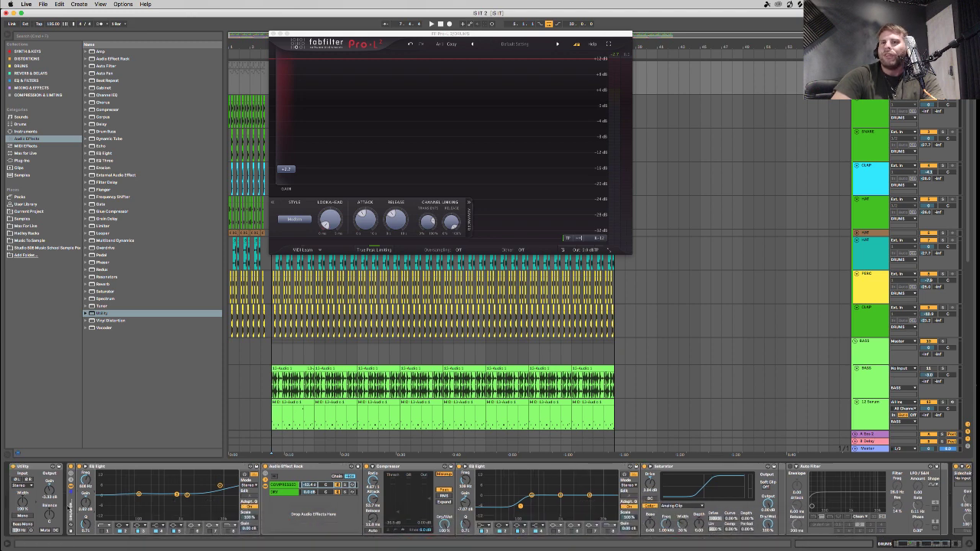
Alternate between the compressed and dry chains of the DRUMS Audio Effect Rack to examine the parallel compression setup.
{"action": "left_click", "coordinate": [285, 484]}
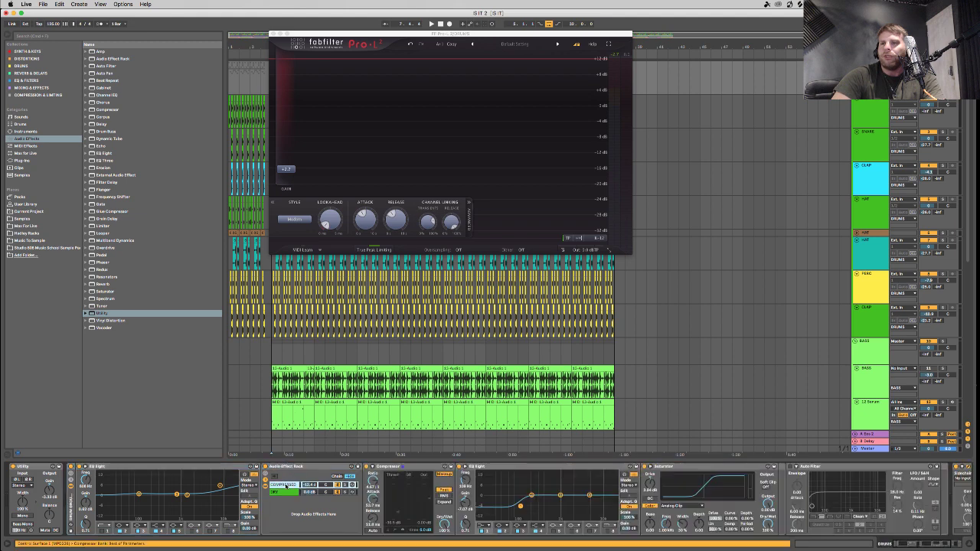
{"action": "left_click", "coordinate": [282, 492]}
{"action": "left_click", "coordinate": [283, 485]}
{"action": "left_click", "coordinate": [285, 492]}
{"action": "left_click", "coordinate": [283, 485]}
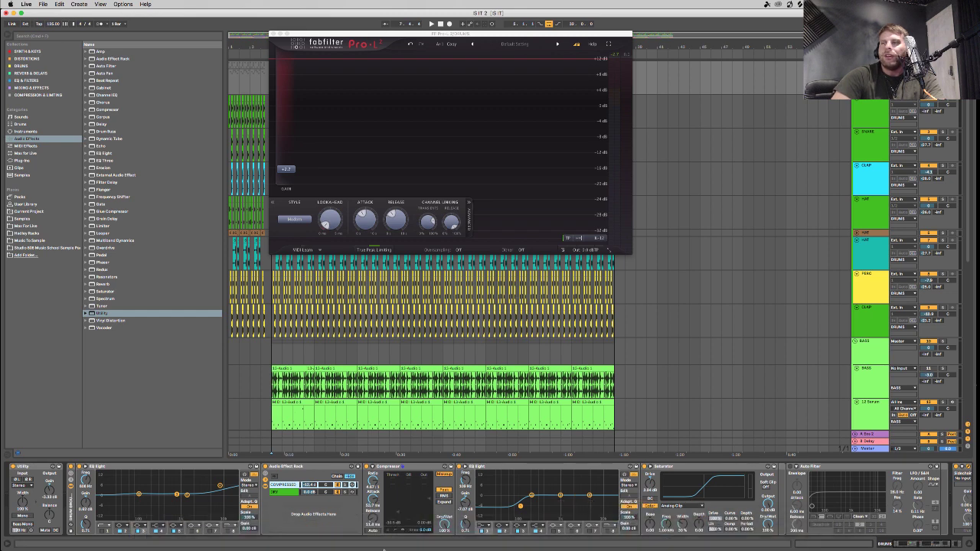
{"action": "mouse_move", "coordinate": [474, 536]}
Return to Chrome, close the Exxxxxxx page and listen to Spratto - No name - clip.mp3, pausing it at about 0:56.
{"action": "left_click", "coordinate": [421, 532]}
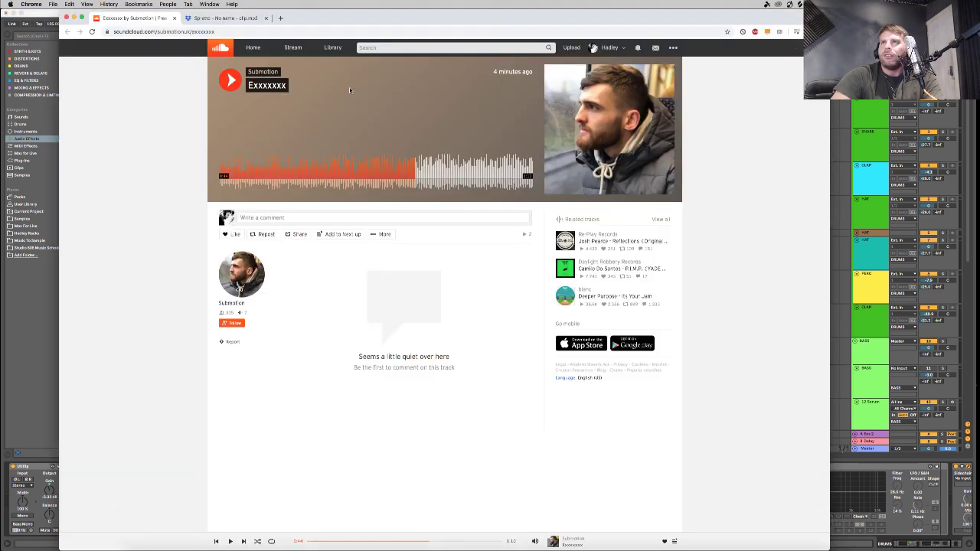
{"action": "left_click", "coordinate": [175, 17]}
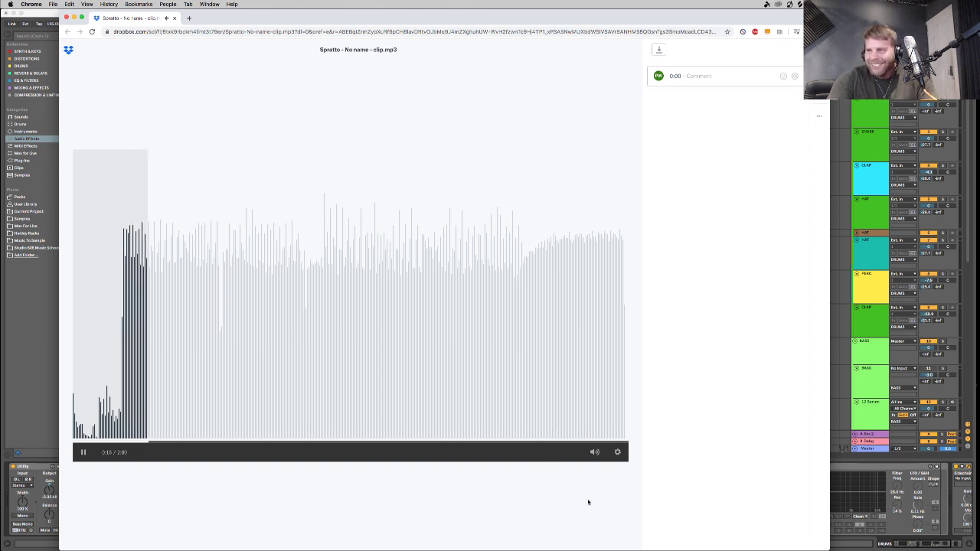
{"action": "mouse_move", "coordinate": [587, 453]}
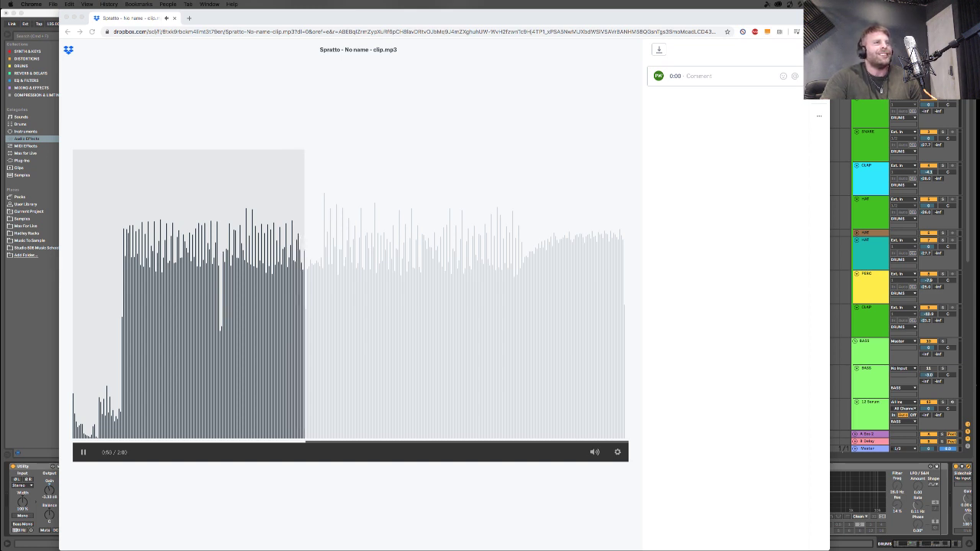
{"action": "left_click", "coordinate": [334, 298]}
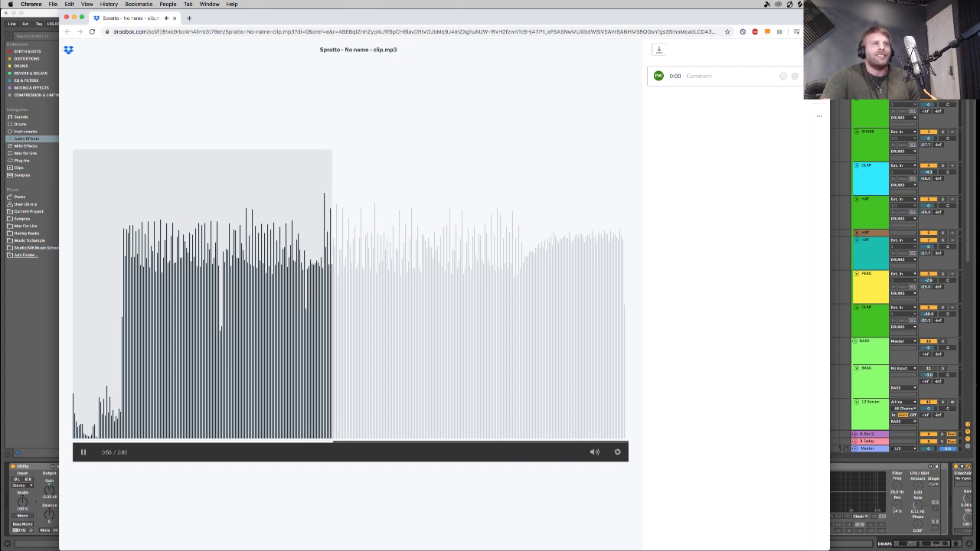
{"action": "left_click", "coordinate": [83, 451]}
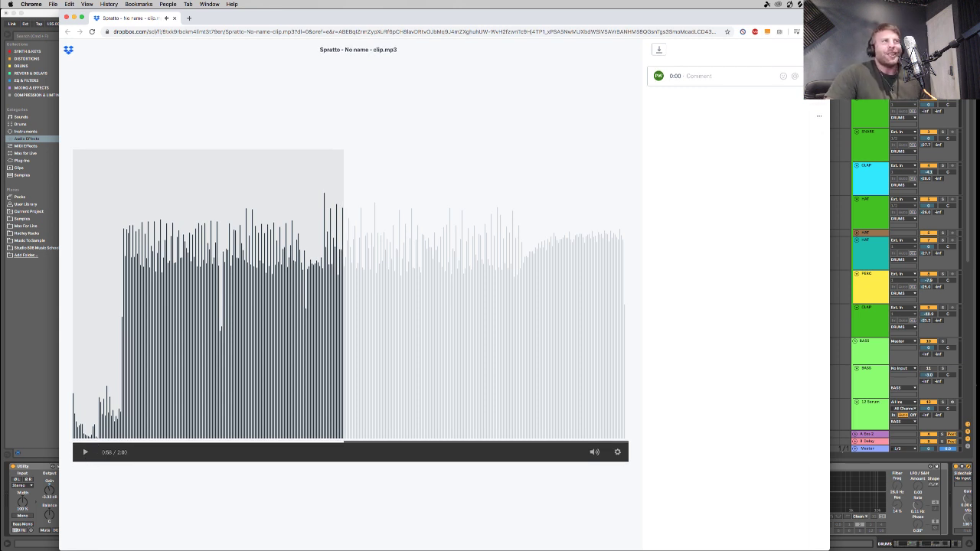
Close the Spratto - No name - clip.mp3 page and skip a short way into the West Indian Massive track.
{"action": "key", "text": "super+Tab"}
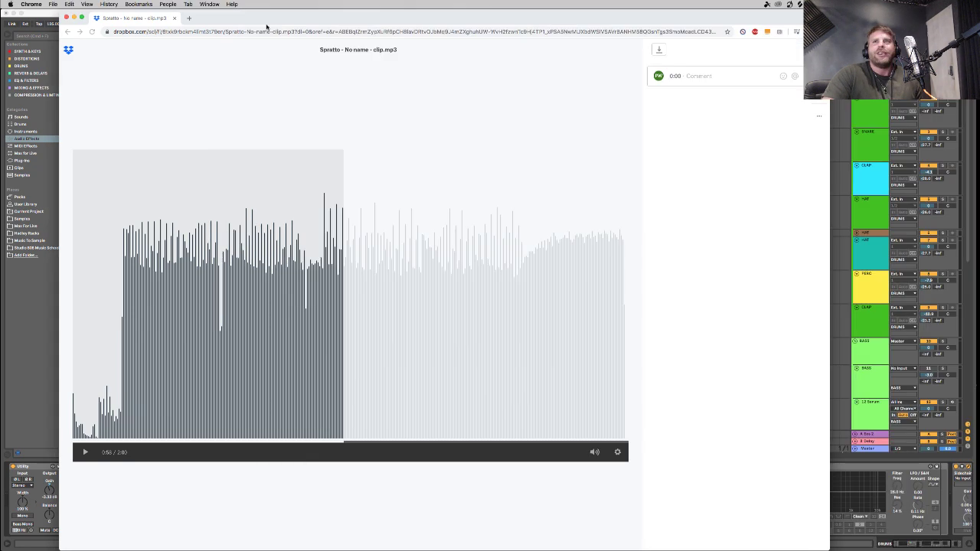
{"action": "left_click", "coordinate": [175, 18]}
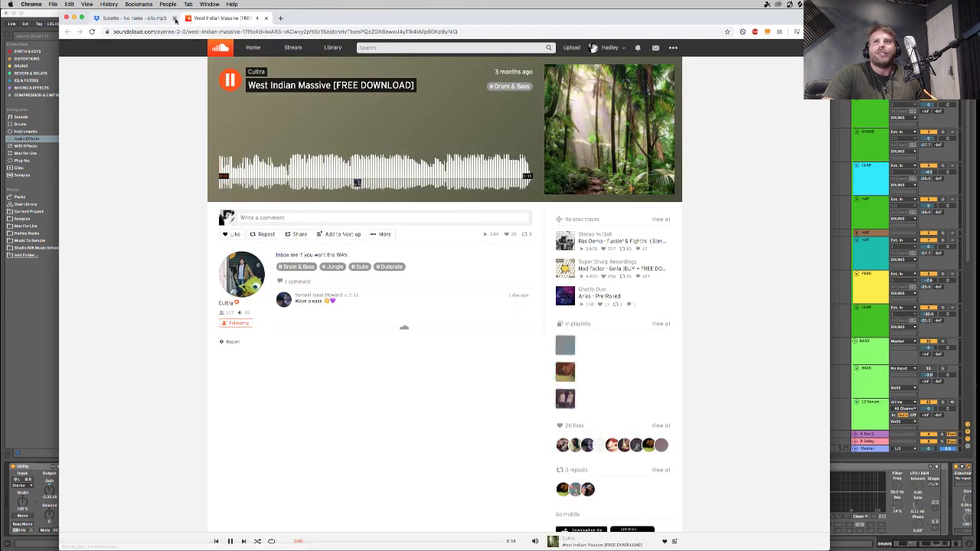
{"action": "left_click", "coordinate": [175, 18]}
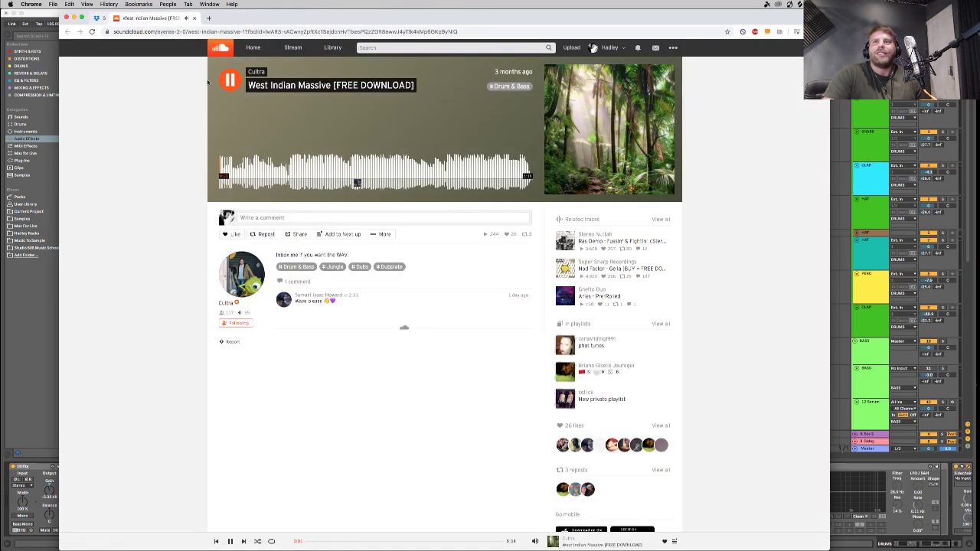
{"action": "left_click", "coordinate": [239, 170]}
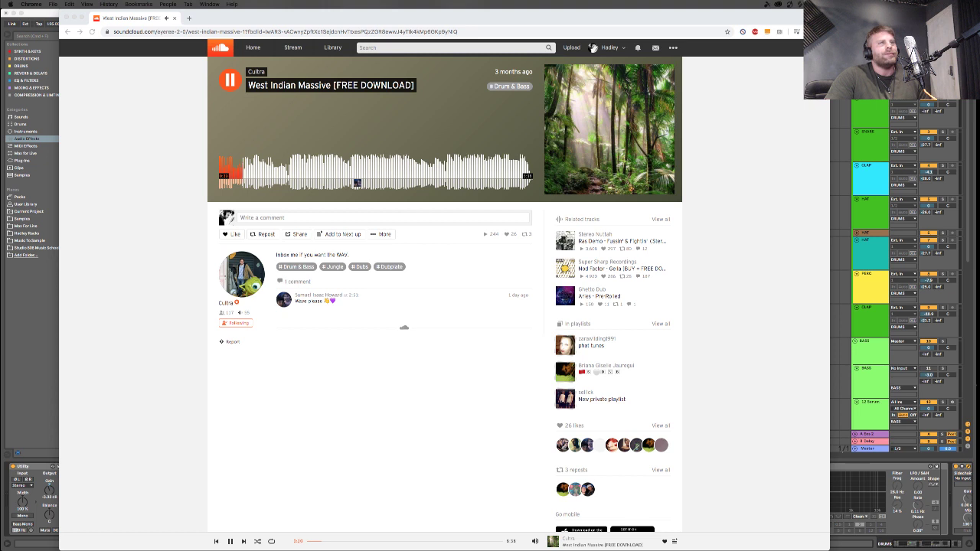
Listen to West Indian Massive up to about 2:30, alternating the player volume between low and full.
{"action": "left_click", "coordinate": [477, 311]}
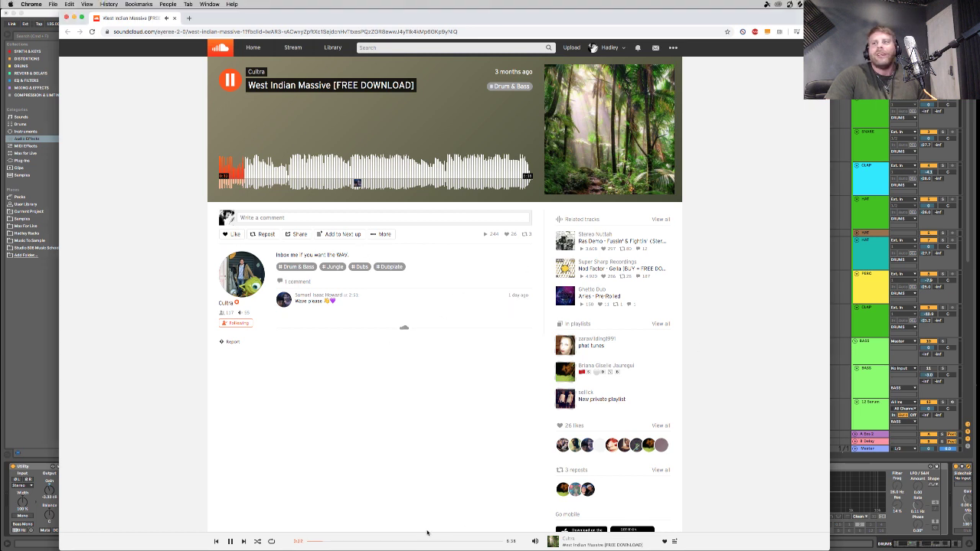
{"action": "scroll", "coordinate": [459, 528], "scroll_direction": "down", "scroll_amount": 1}
{"action": "mouse_move", "coordinate": [534, 540]}
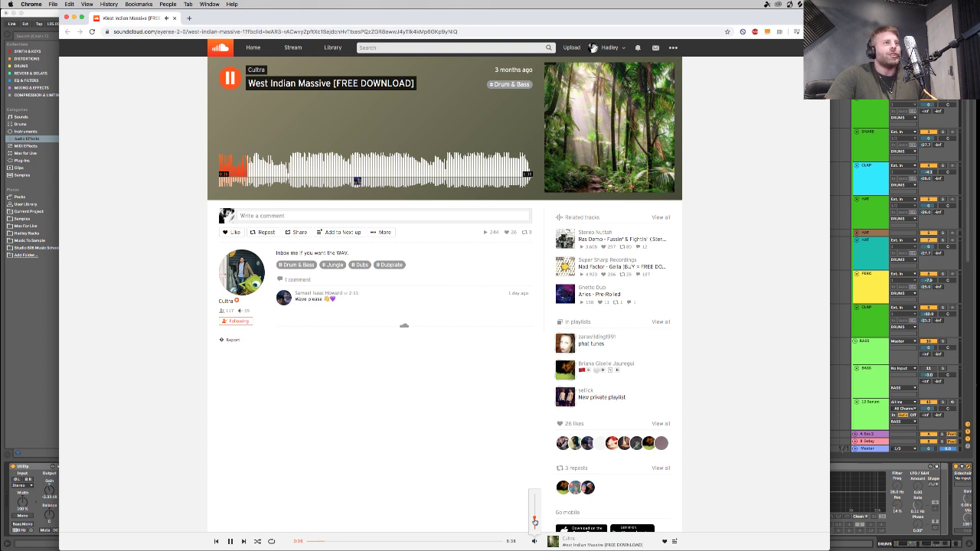
{"action": "scroll", "coordinate": [534, 521], "scroll_direction": "down", "scroll_amount": 1}
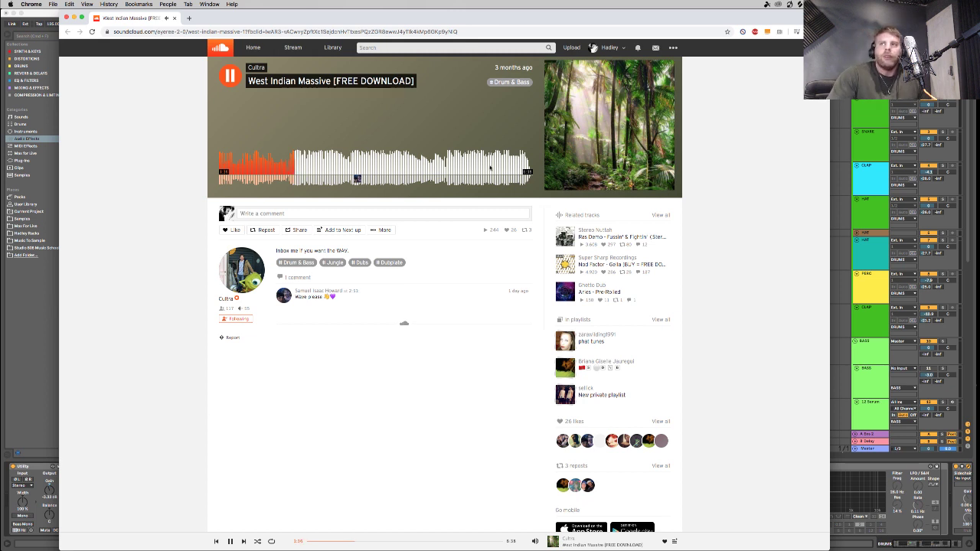
{"action": "mouse_move", "coordinate": [534, 541]}
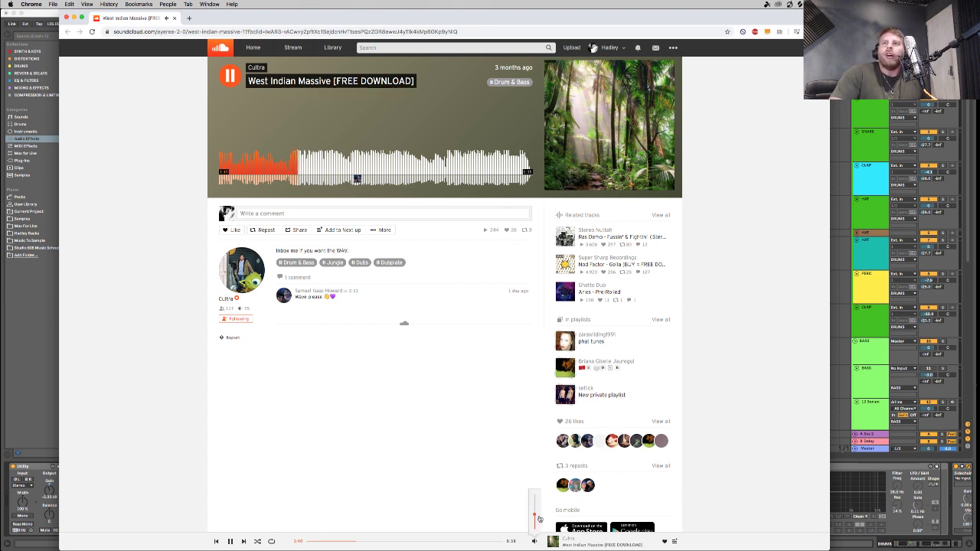
{"action": "left_click_drag", "start_coordinate": [539, 519], "coordinate": [537, 449]}
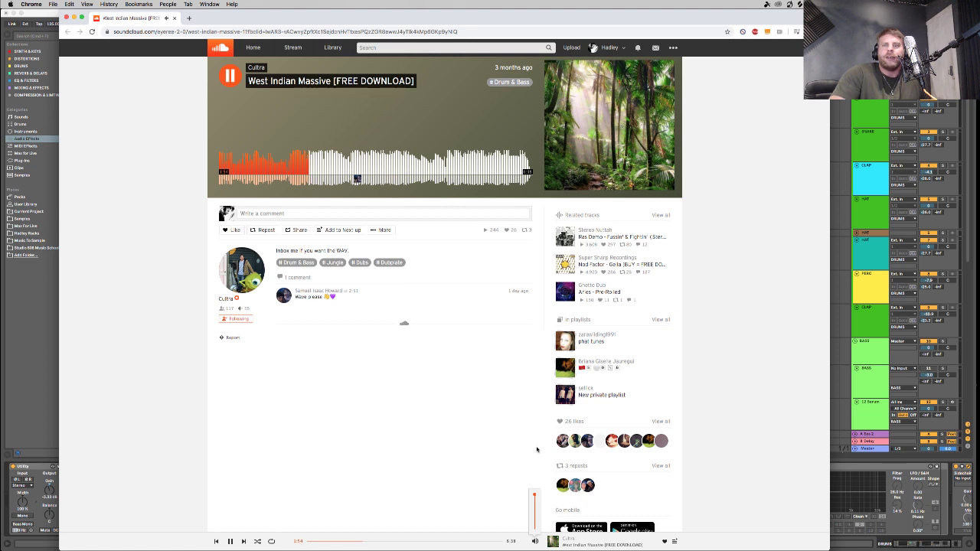
{"action": "left_click_drag", "start_coordinate": [536, 449], "coordinate": [540, 518]}
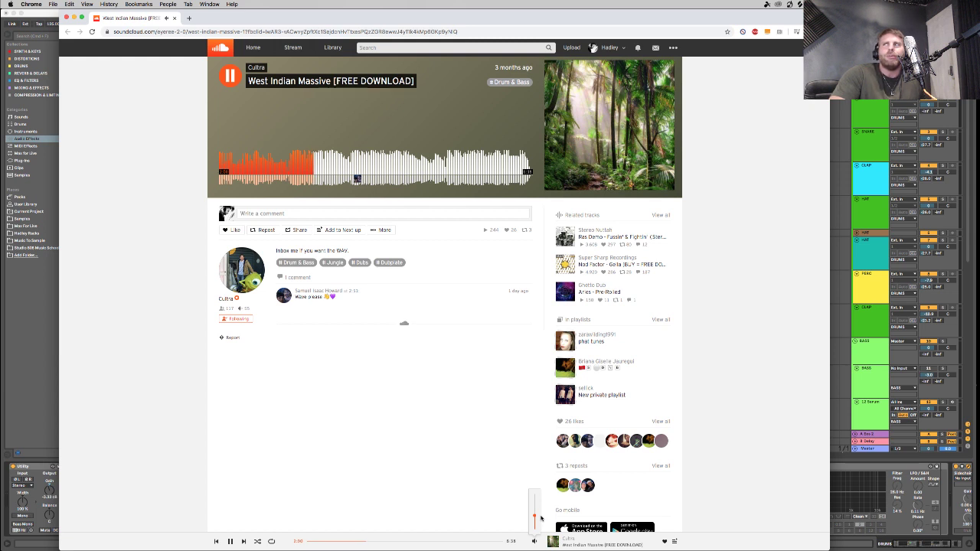
{"action": "left_click_drag", "start_coordinate": [541, 518], "coordinate": [536, 431]}
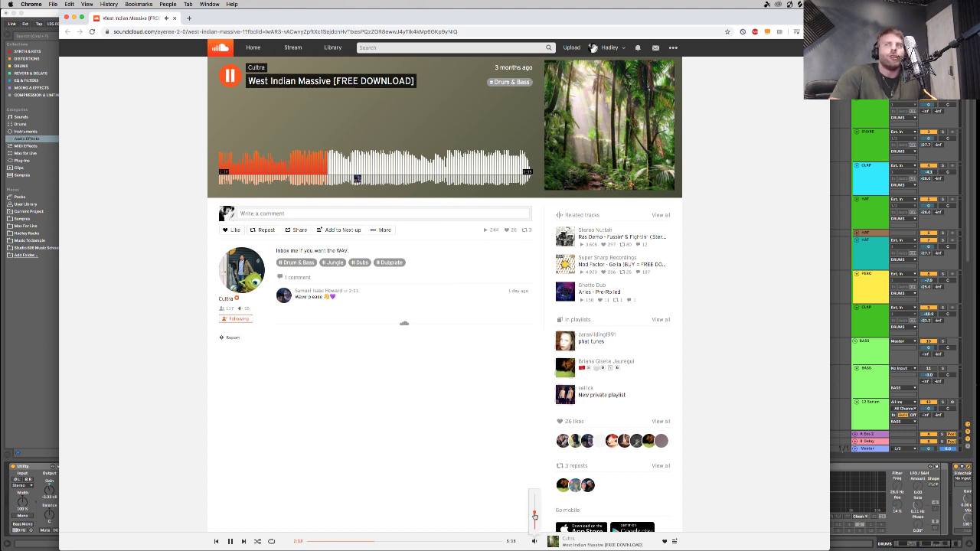
{"action": "mouse_move", "coordinate": [536, 545]}
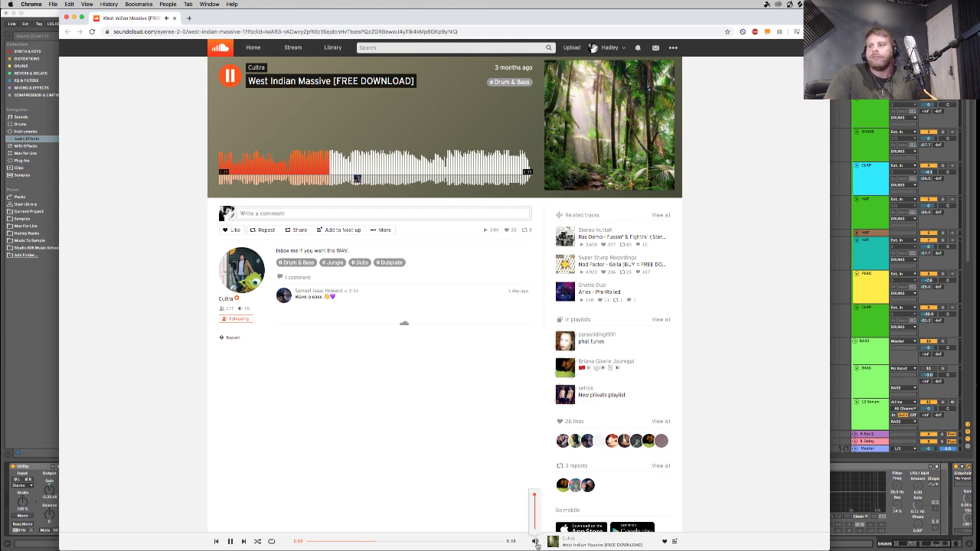
{"action": "mouse_move", "coordinate": [529, 516]}
{"action": "left_mouse_down"}
{"action": "mouse_move", "coordinate": [533, 529]}
{"action": "mouse_move", "coordinate": [535, 504]}
{"action": "mouse_move", "coordinate": [535, 525]}
{"action": "left_mouse_up"}
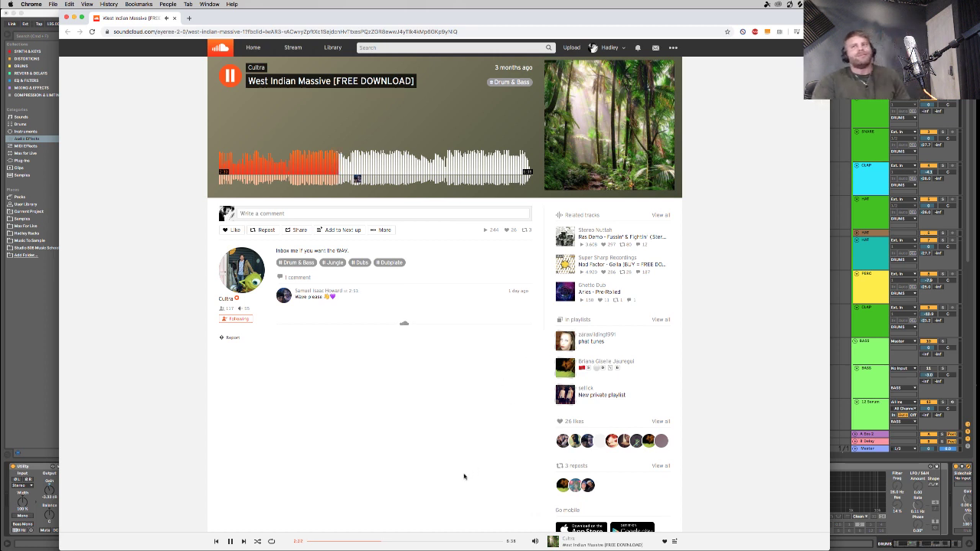
Lower the player volume again and fine-tune it while listening to West Indian Massive, pausing the track at about 3:16.
{"action": "mouse_move", "coordinate": [534, 541]}
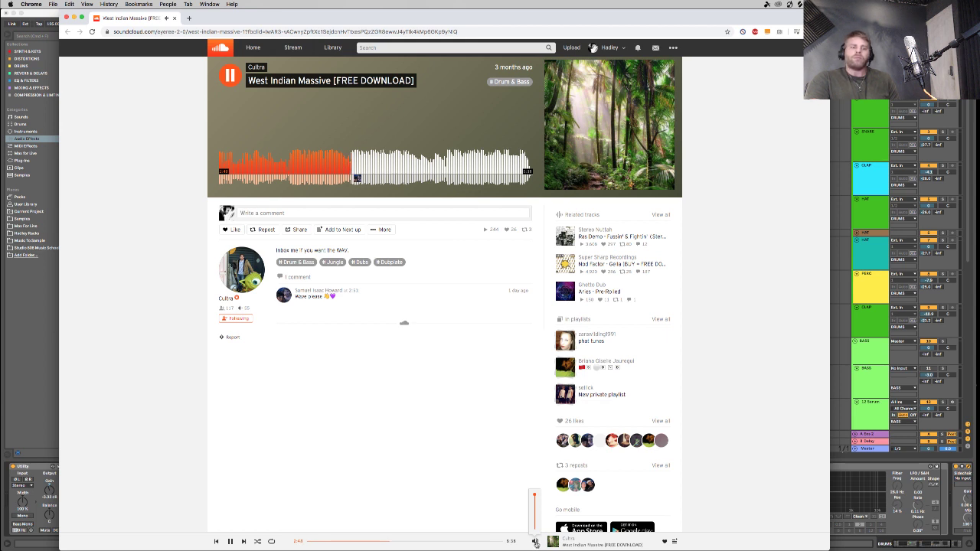
{"action": "left_click", "coordinate": [536, 519]}
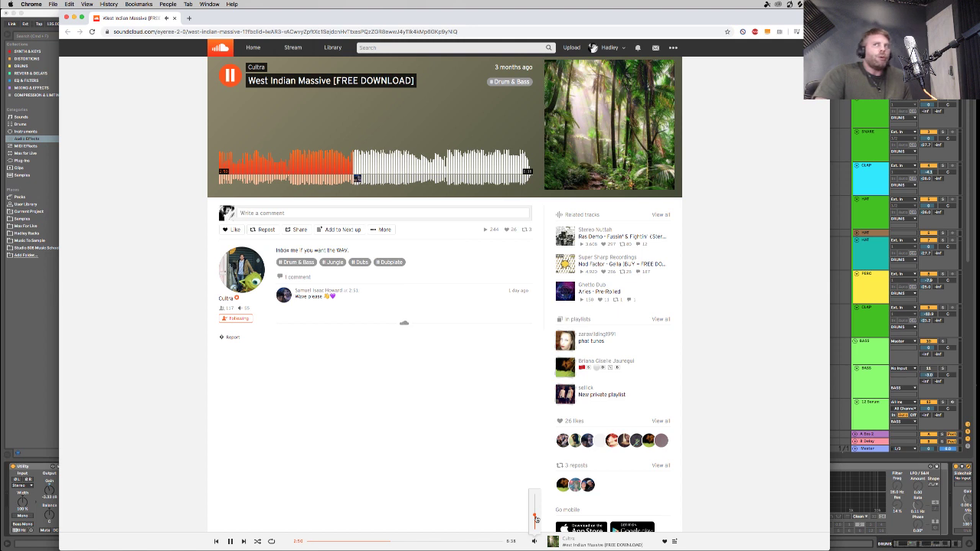
{"action": "left_click_drag", "start_coordinate": [537, 519], "coordinate": [537, 525]}
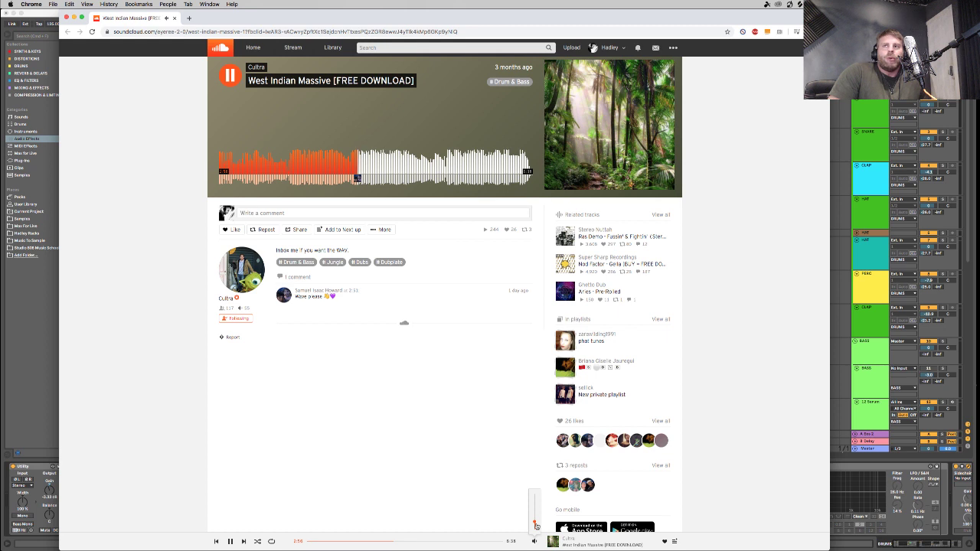
{"action": "left_click_drag", "start_coordinate": [537, 525], "coordinate": [538, 523]}
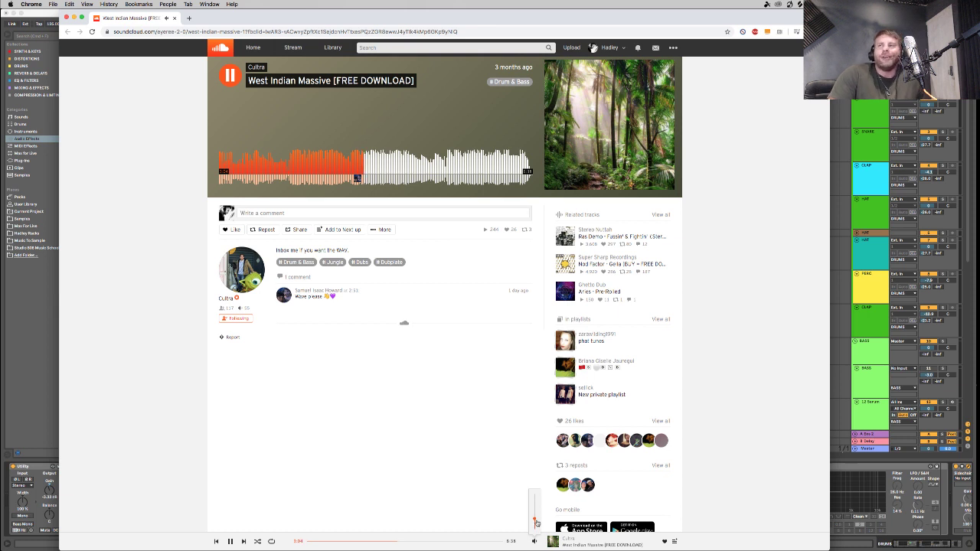
{"action": "left_click_drag", "start_coordinate": [536, 523], "coordinate": [536, 526]}
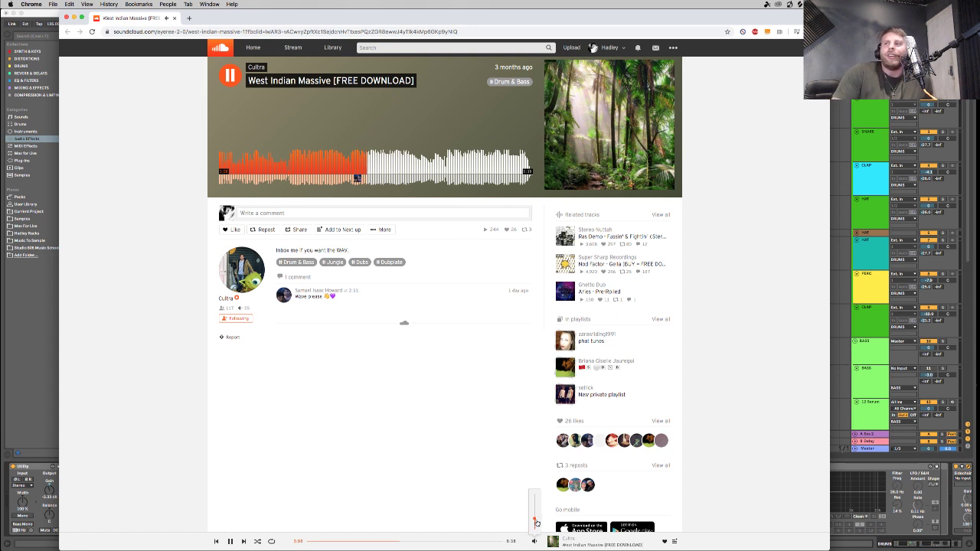
{"action": "left_click_drag", "start_coordinate": [536, 525], "coordinate": [537, 523]}
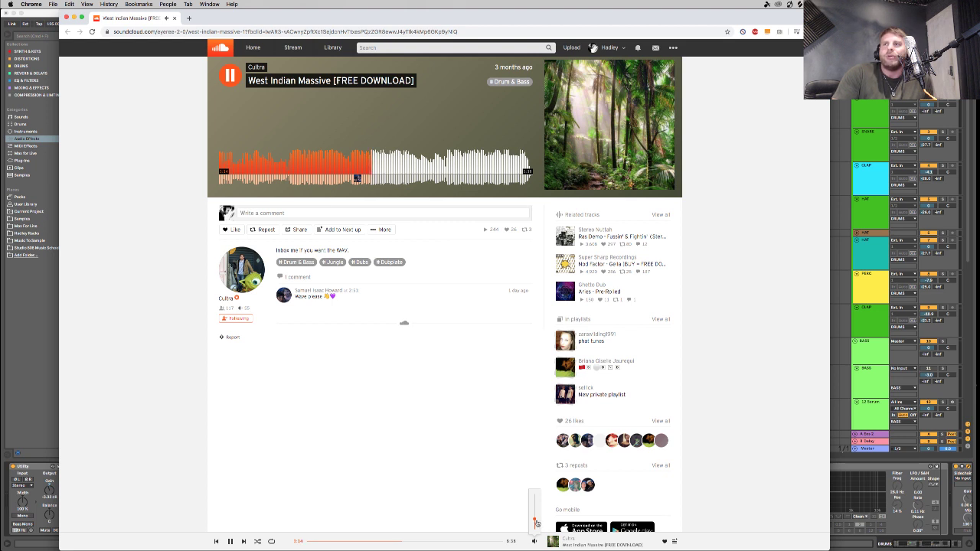
{"action": "key", "text": "space"}
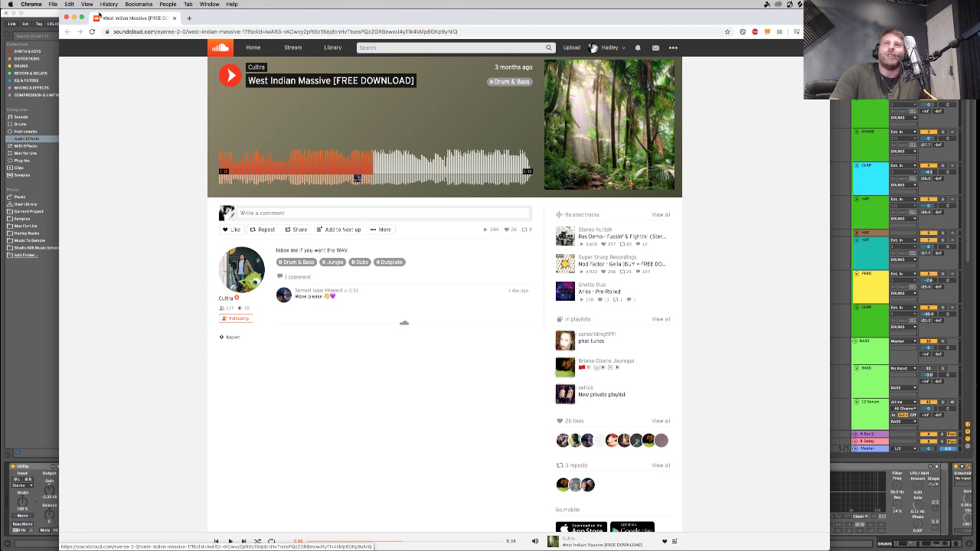
Put away the West Indian Massive page and start playing no name - clip -6b.mp3 from the beginning.
{"action": "key", "text": "super+m"}
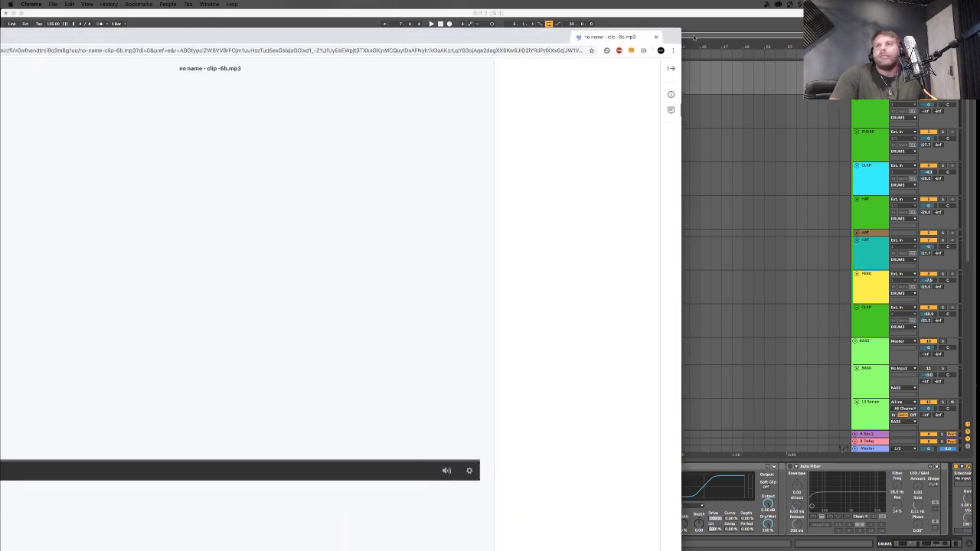
{"action": "left_click", "coordinate": [101, 478]}
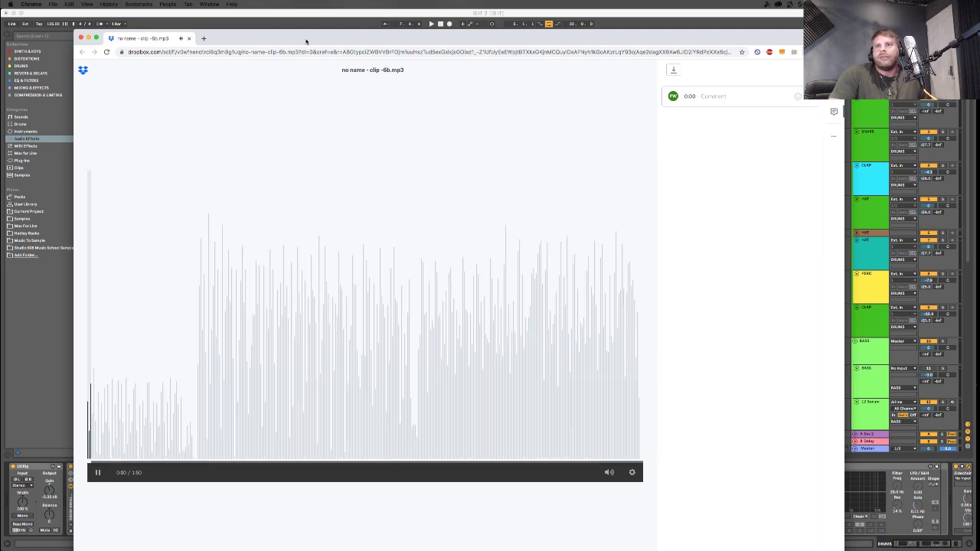
{"action": "left_click_drag", "start_coordinate": [302, 37], "coordinate": [311, 33]}
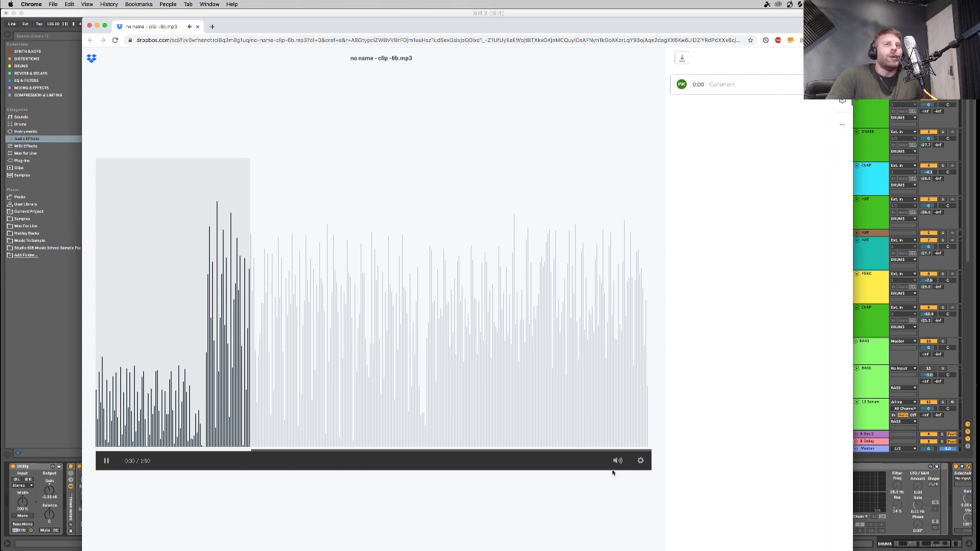
Listen to no name - clip -6b.mp3 up to about 1:35, alternating the player volume between low and full.
{"action": "mouse_move", "coordinate": [617, 467]}
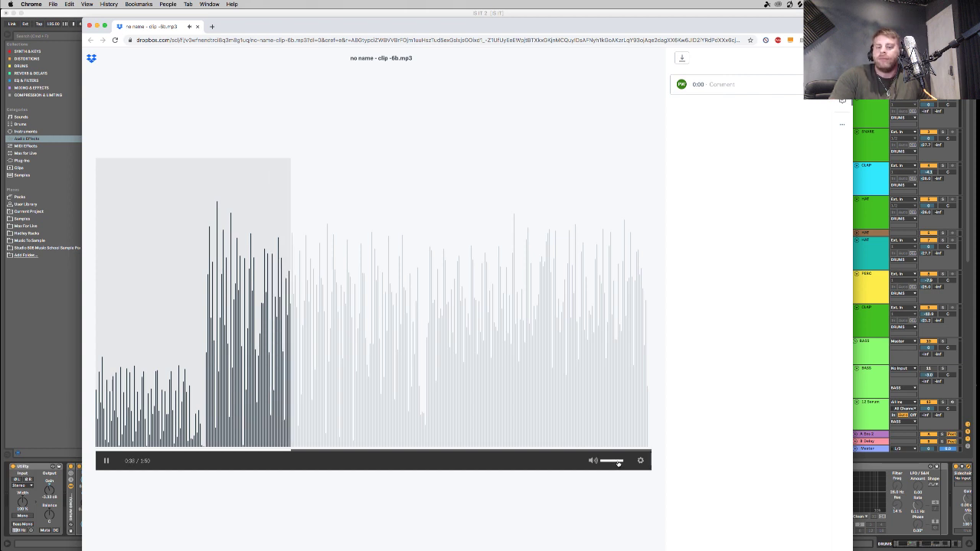
{"action": "left_click_drag", "start_coordinate": [618, 463], "coordinate": [651, 458]}
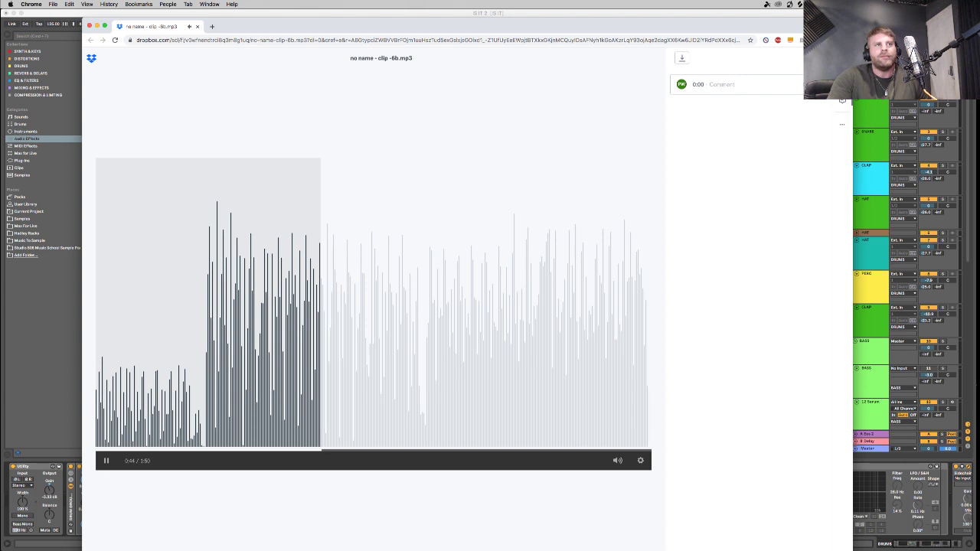
{"action": "mouse_move", "coordinate": [606, 469]}
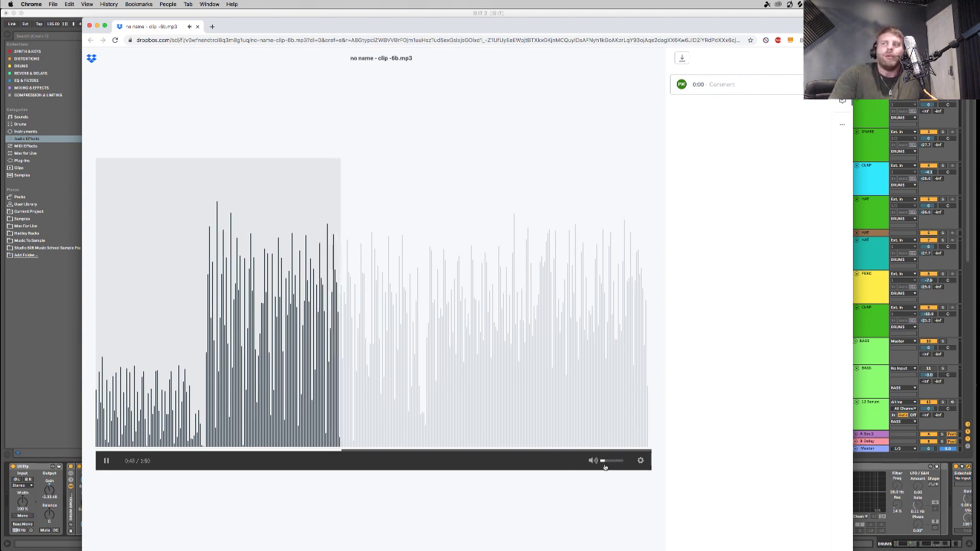
{"action": "mouse_move", "coordinate": [606, 465]}
{"action": "left_mouse_down"}
{"action": "mouse_move", "coordinate": [634, 461]}
{"action": "mouse_move", "coordinate": [595, 465]}
{"action": "mouse_move", "coordinate": [608, 463]}
{"action": "left_mouse_up"}
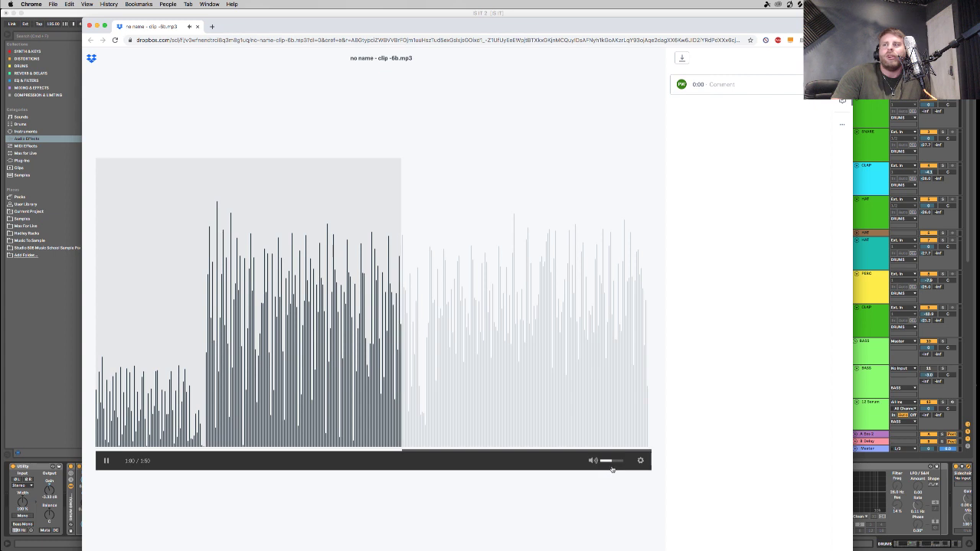
{"action": "mouse_move", "coordinate": [605, 462]}
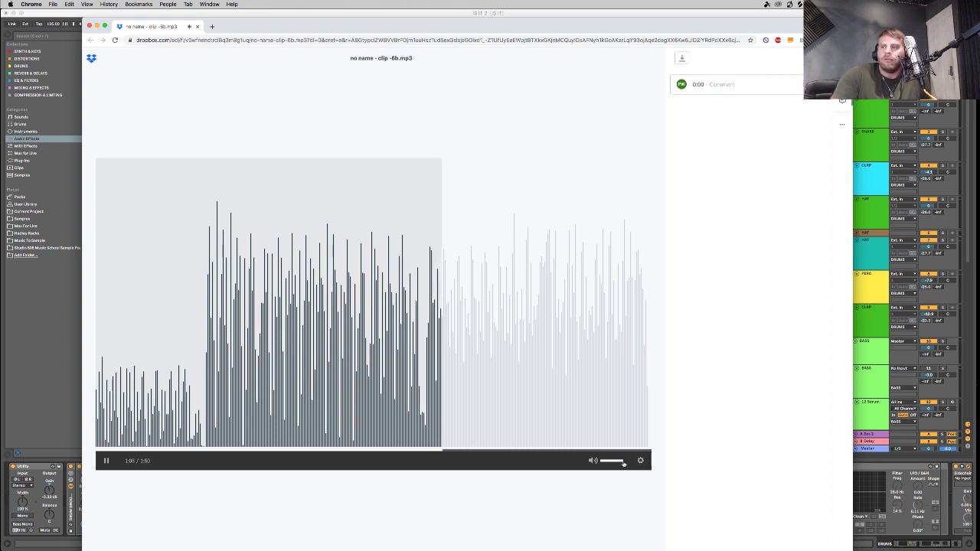
{"action": "left_click_drag", "start_coordinate": [623, 463], "coordinate": [605, 464]}
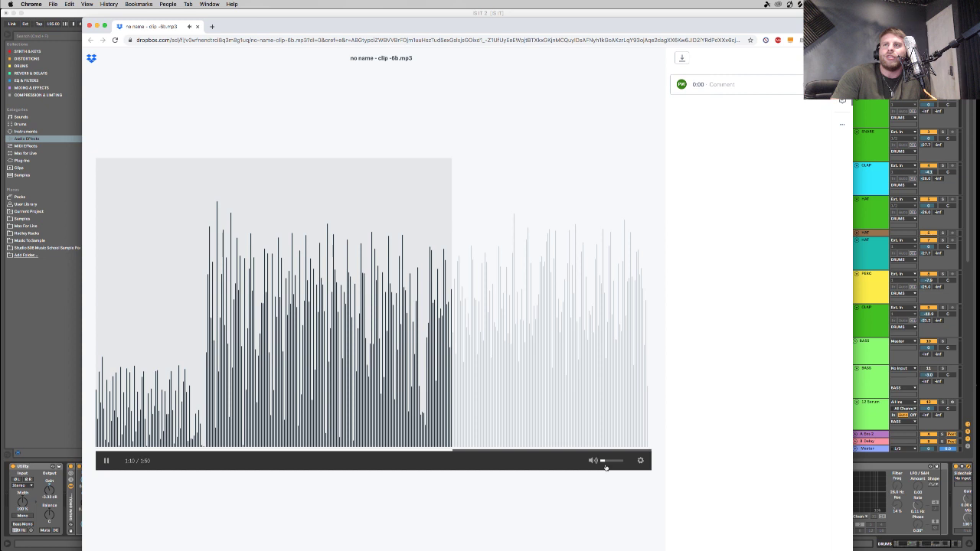
{"action": "mouse_move", "coordinate": [604, 464]}
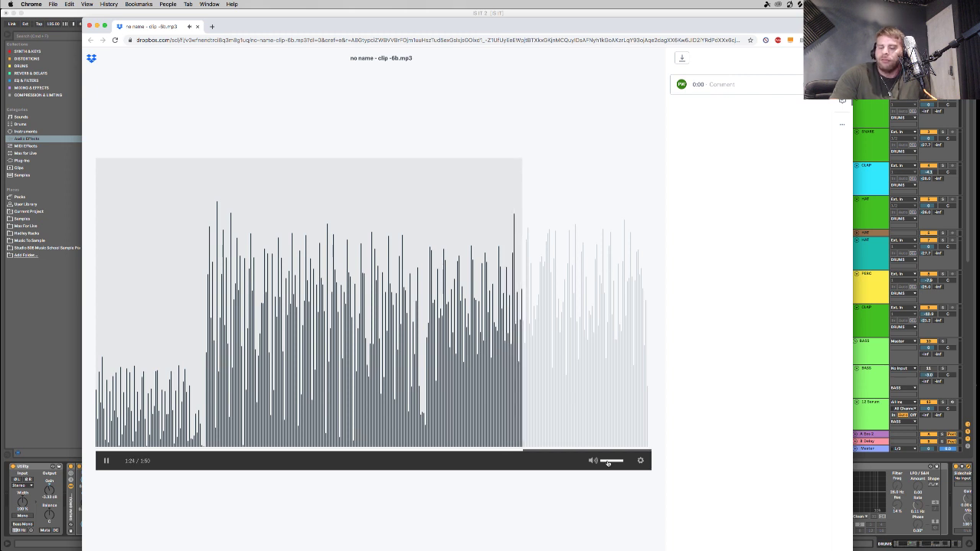
{"action": "left_click_drag", "start_coordinate": [609, 463], "coordinate": [602, 469]}
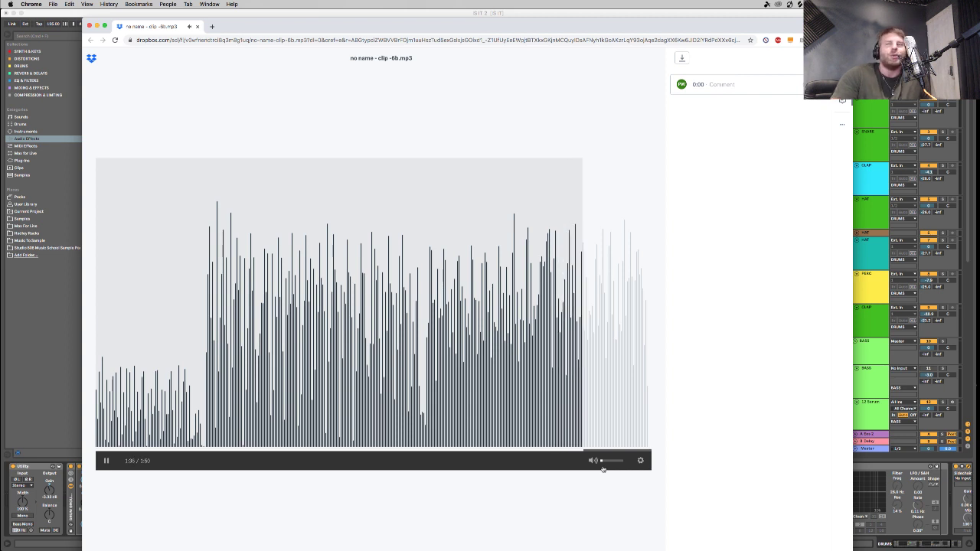
Raise the player volume again, pause no name - clip -6b.mp3 at about 1:41 and close its page.
{"action": "left_click_drag", "start_coordinate": [602, 461], "coordinate": [616, 461]}
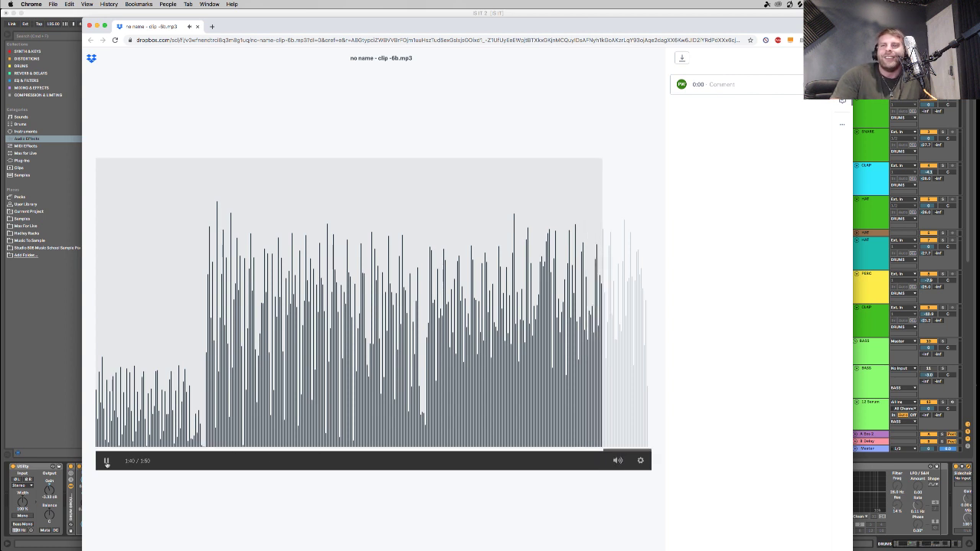
{"action": "key", "text": "space"}
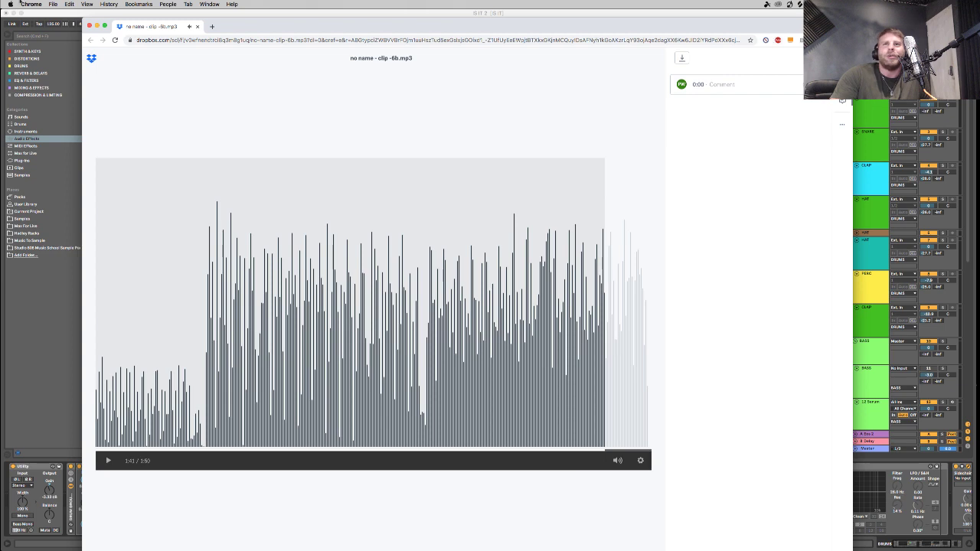
{"action": "left_click", "coordinate": [91, 26]}
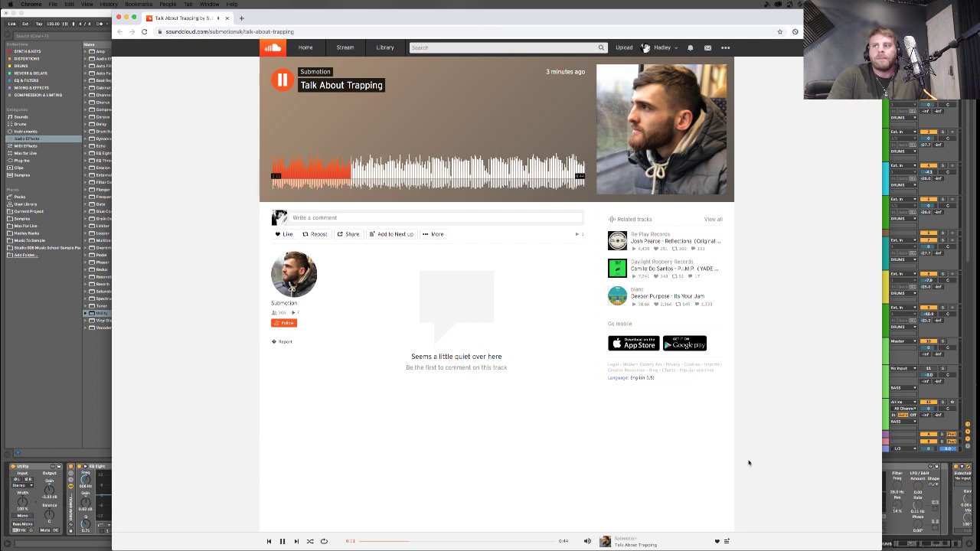
Listen to Submotion's Talk About Trapping almost to its end, switching the player volume between low and full.
{"action": "mouse_move", "coordinate": [587, 541]}
{"action": "left_click", "coordinate": [587, 523]}
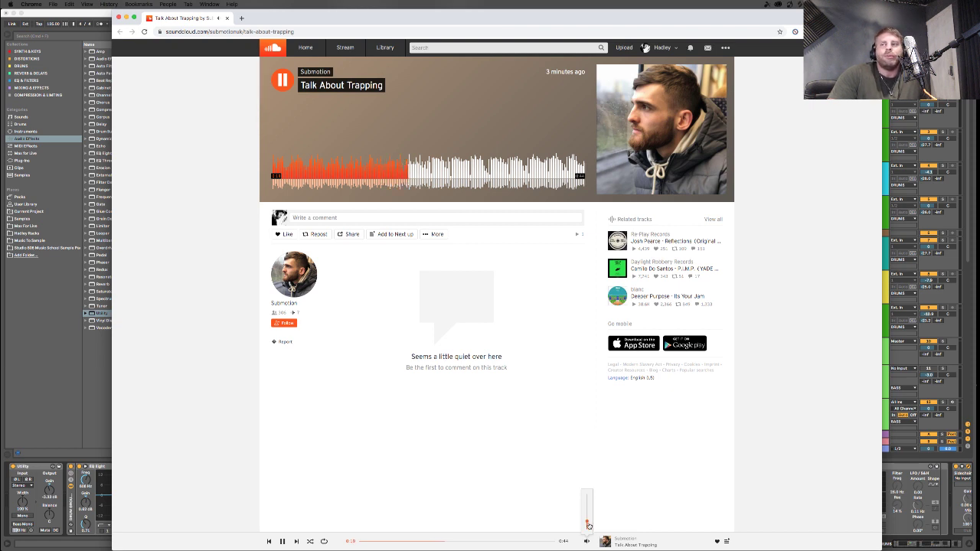
{"action": "left_click_drag", "start_coordinate": [588, 525], "coordinate": [584, 476]}
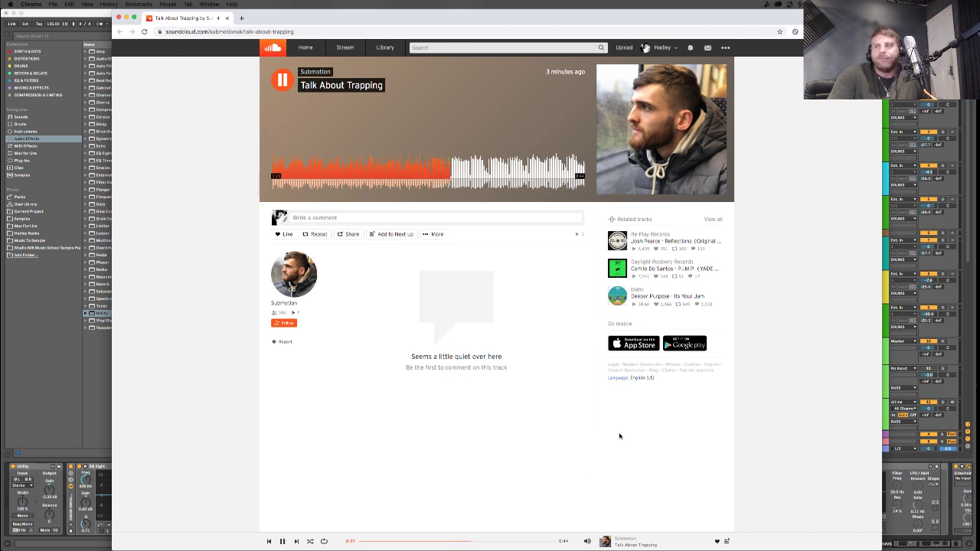
{"action": "left_click_drag", "start_coordinate": [587, 514], "coordinate": [588, 525]}
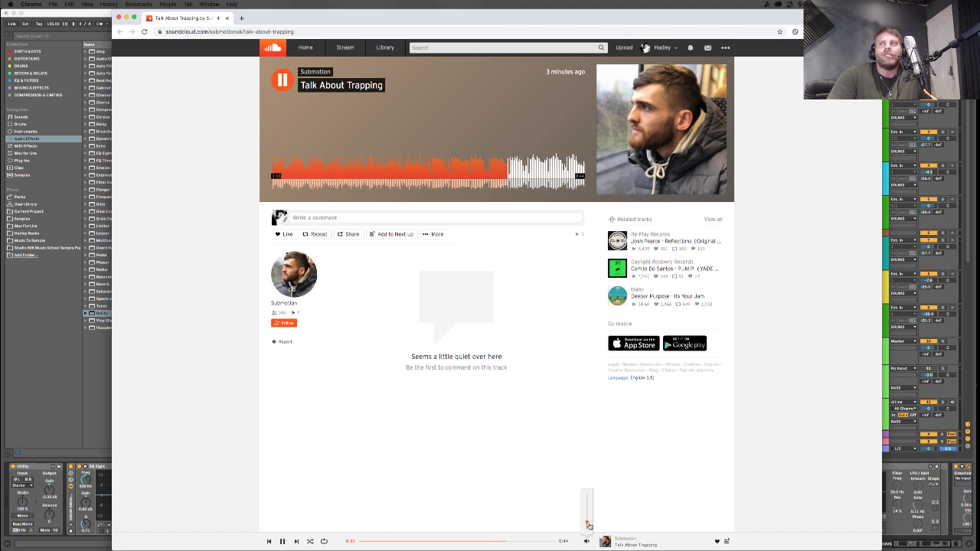
{"action": "mouse_move", "coordinate": [625, 247]}
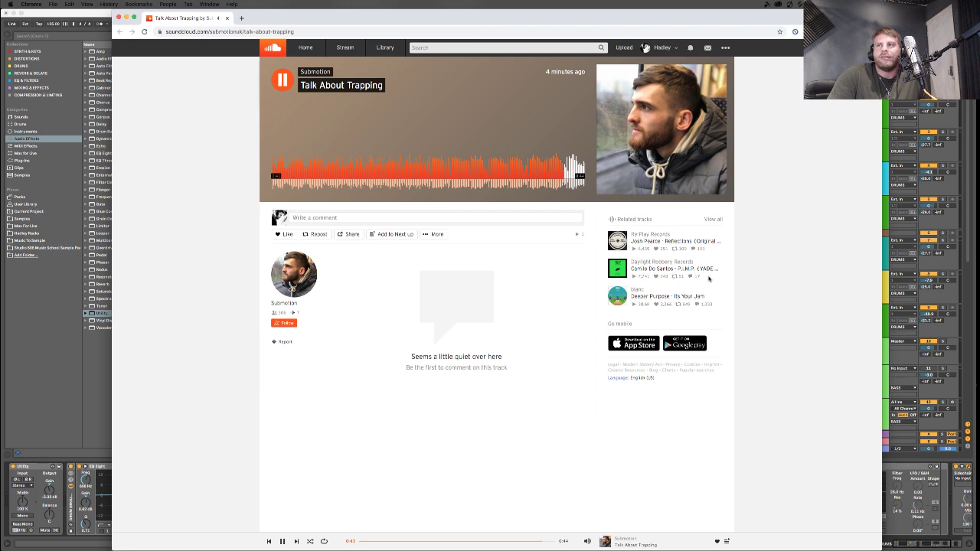
Replay Talk About Trapping from about 0:22 and bring the player volume back to full while listening.
{"action": "left_click", "coordinate": [431, 168]}
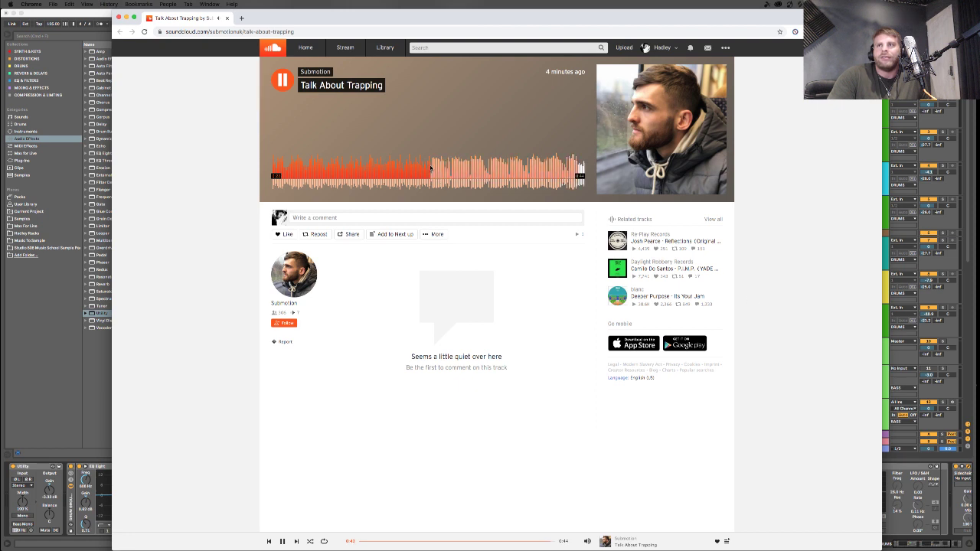
{"action": "left_click_drag", "start_coordinate": [430, 168], "coordinate": [427, 172]}
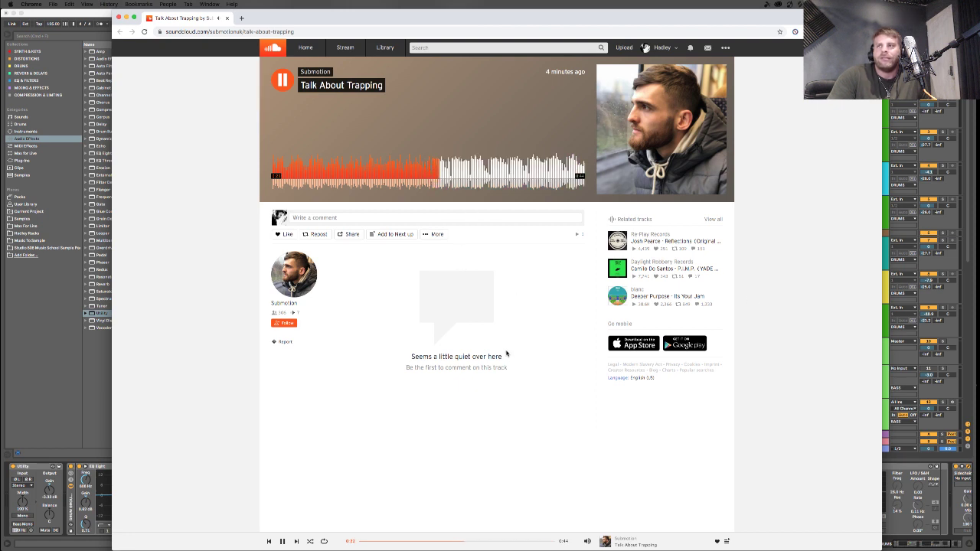
{"action": "mouse_move", "coordinate": [587, 542]}
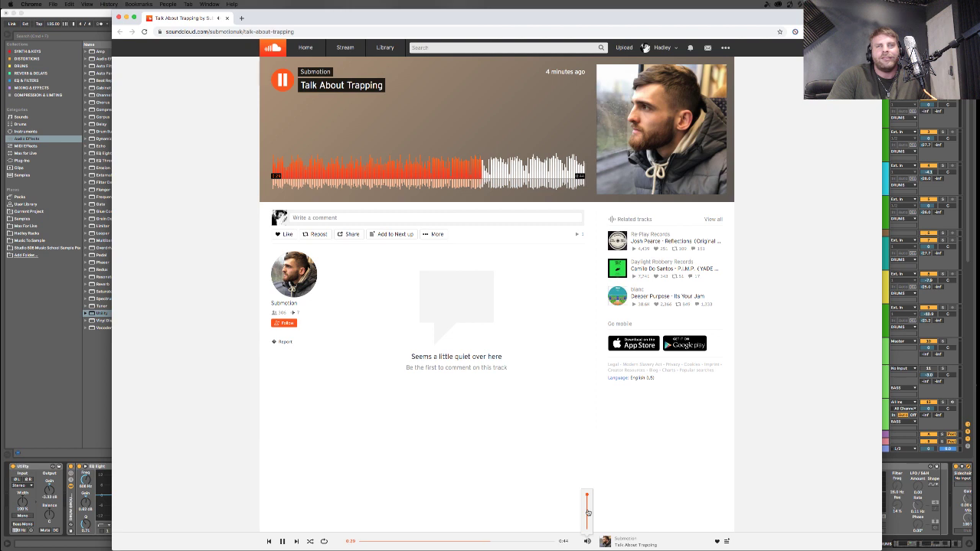
{"action": "left_click_drag", "start_coordinate": [588, 513], "coordinate": [577, 476]}
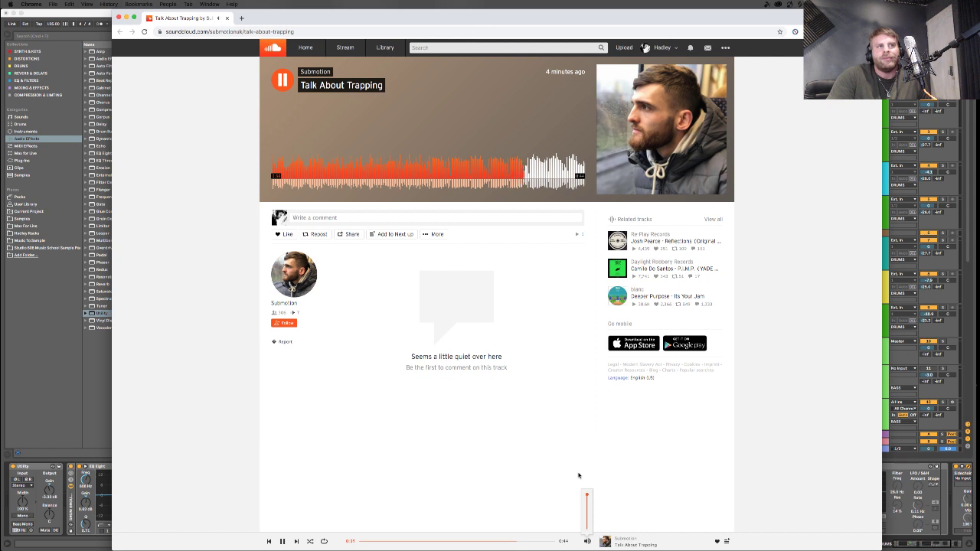
Jump back to about the middle of Talk About Trapping and compare it at slightly reduced, low and full volume.
{"action": "left_click", "coordinate": [433, 157]}
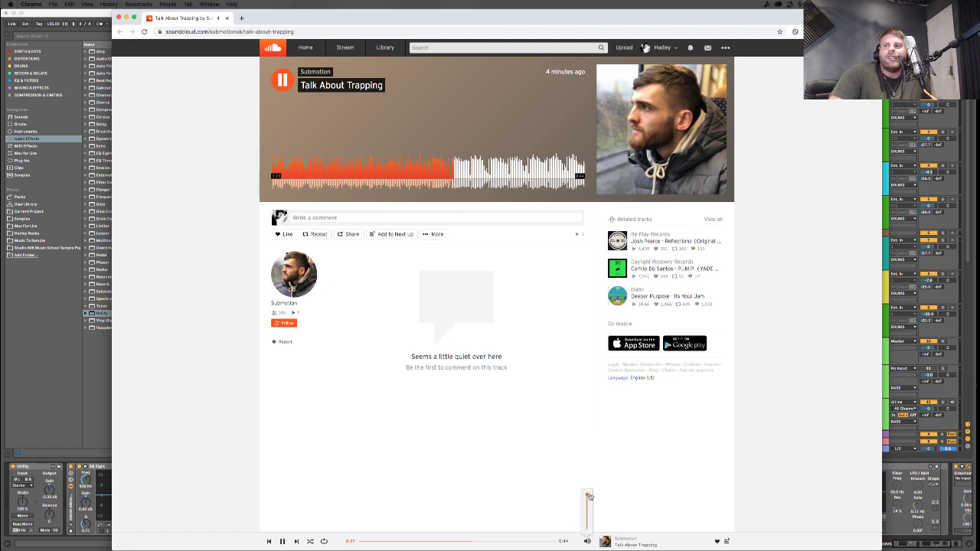
{"action": "mouse_move", "coordinate": [589, 497]}
{"action": "left_mouse_down"}
{"action": "mouse_move", "coordinate": [587, 536]}
{"action": "mouse_move", "coordinate": [587, 499]}
{"action": "left_mouse_up"}
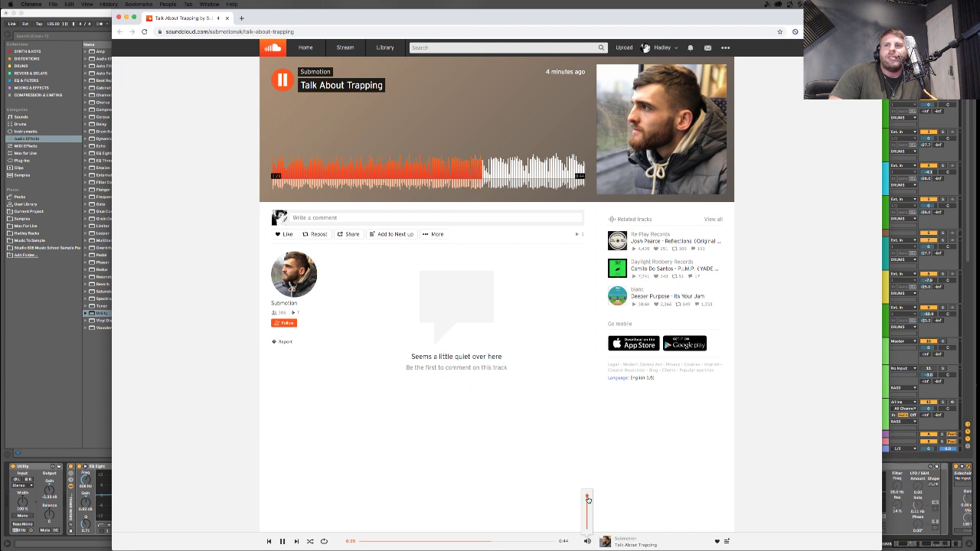
{"action": "left_click_drag", "start_coordinate": [588, 499], "coordinate": [587, 519]}
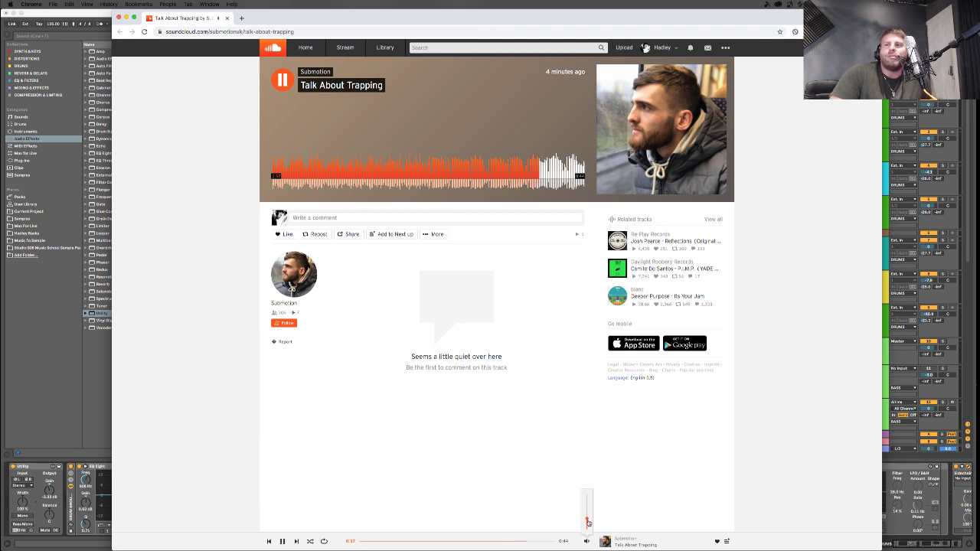
{"action": "left_click_drag", "start_coordinate": [588, 522], "coordinate": [586, 488]}
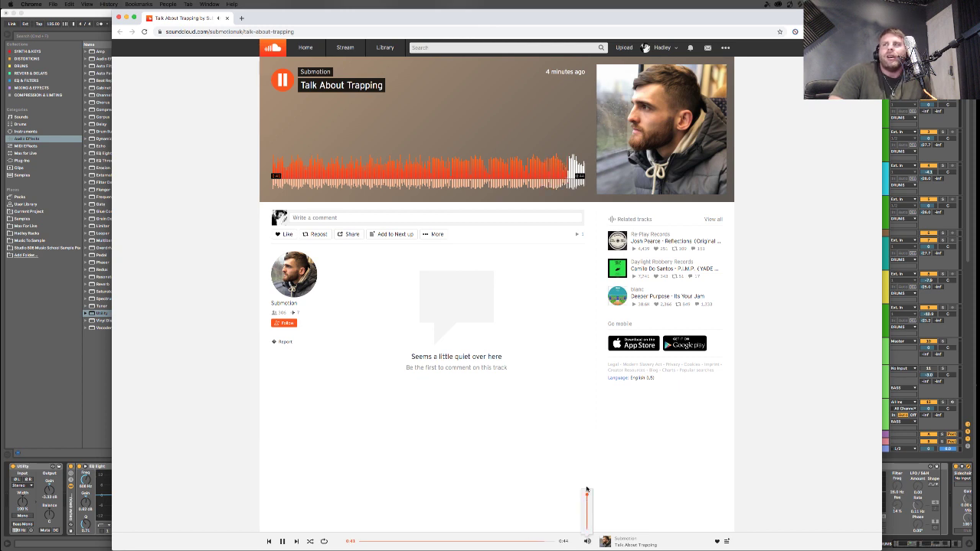
Replay Talk About Trapping from about 0:26, lowering the player volume strongly and then raising it slightly.
{"action": "left_click", "coordinate": [459, 159]}
{"action": "mouse_move", "coordinate": [587, 541]}
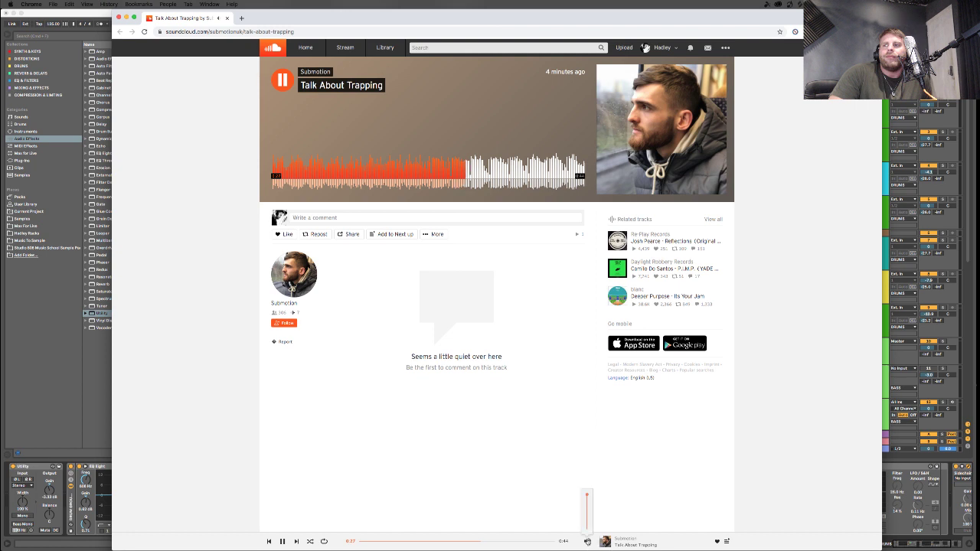
{"action": "left_click_drag", "start_coordinate": [587, 496], "coordinate": [590, 525]}
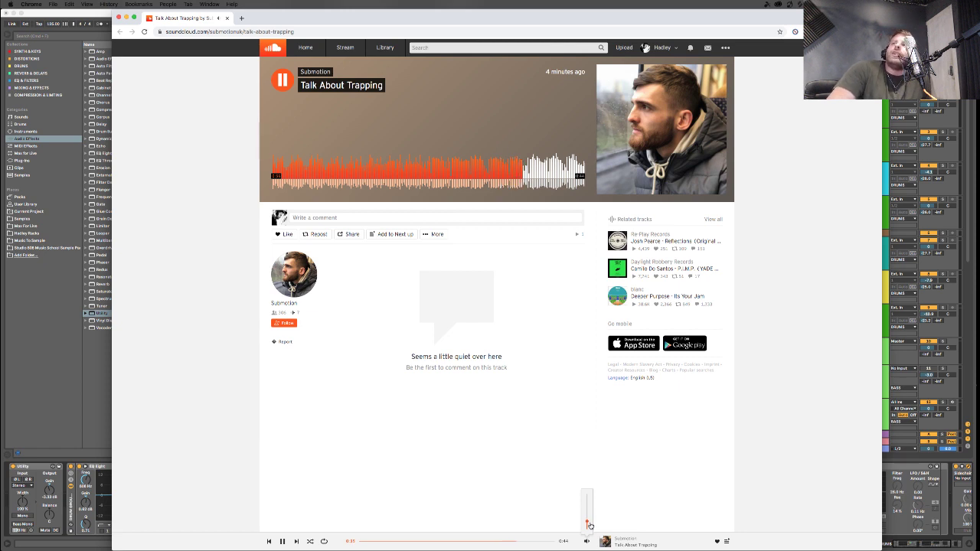
{"action": "mouse_move", "coordinate": [589, 525]}
{"action": "left_mouse_down"}
{"action": "mouse_move", "coordinate": [587, 499]}
{"action": "mouse_move", "coordinate": [588, 517]}
{"action": "left_mouse_up"}
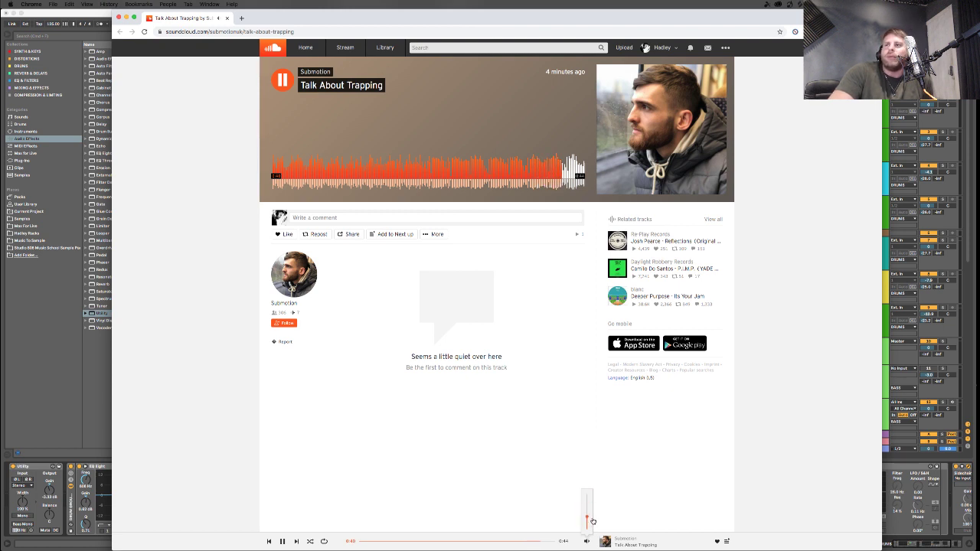
Replay Talk About Trapping from about 0:28 to its end at varying volume, and pause the Reflections track that follows.
{"action": "left_click", "coordinate": [472, 184]}
{"action": "mouse_move", "coordinate": [587, 541]}
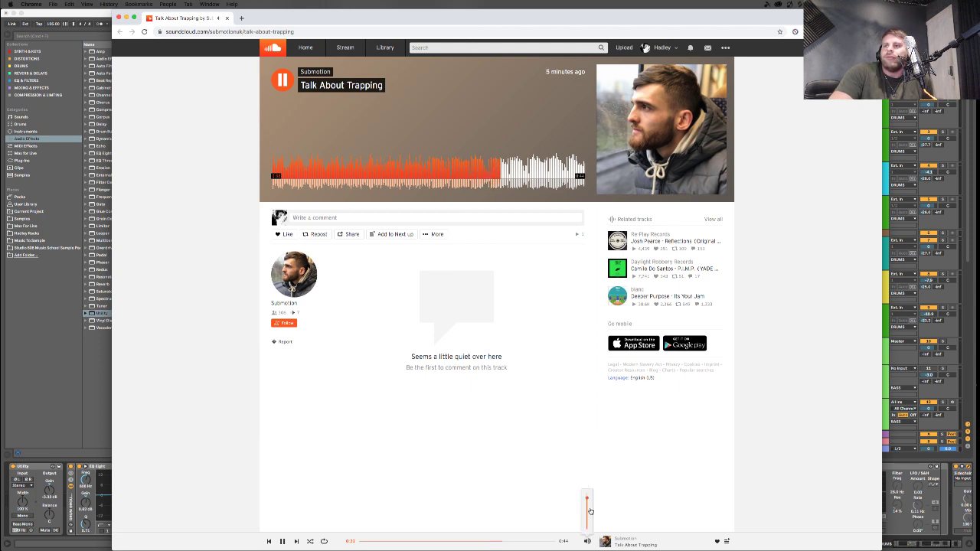
{"action": "left_click_drag", "start_coordinate": [586, 514], "coordinate": [591, 519]}
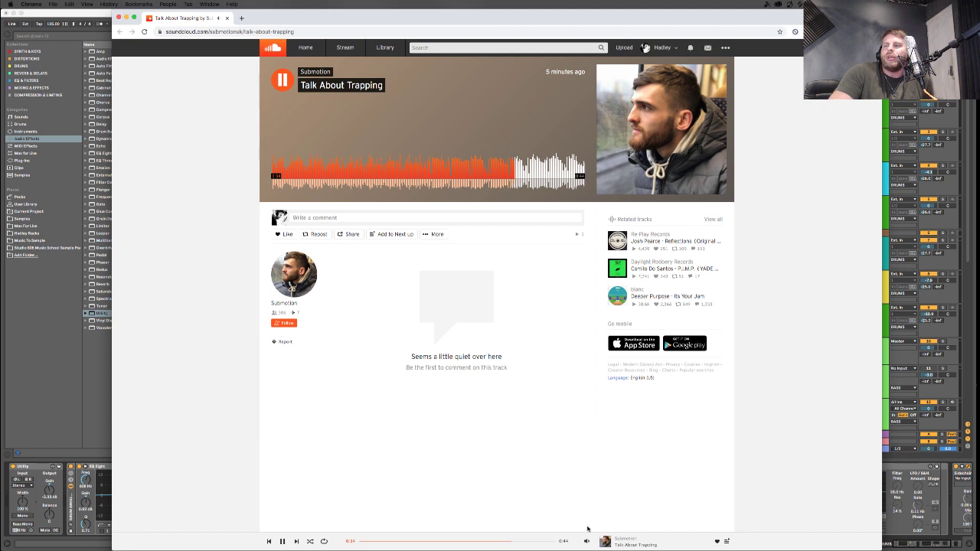
{"action": "mouse_move", "coordinate": [587, 535]}
{"action": "left_click_drag", "start_coordinate": [587, 528], "coordinate": [590, 484]}
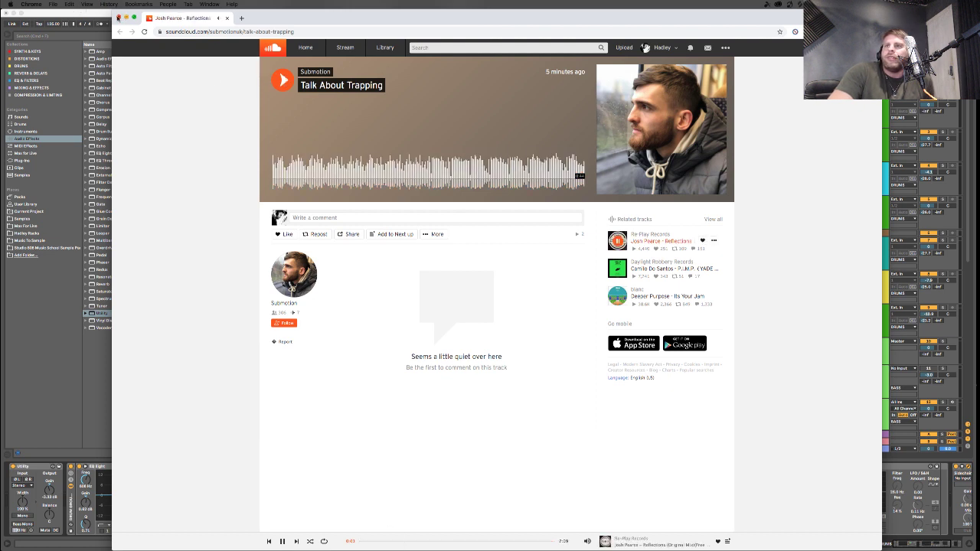
{"action": "left_click", "coordinate": [282, 542]}
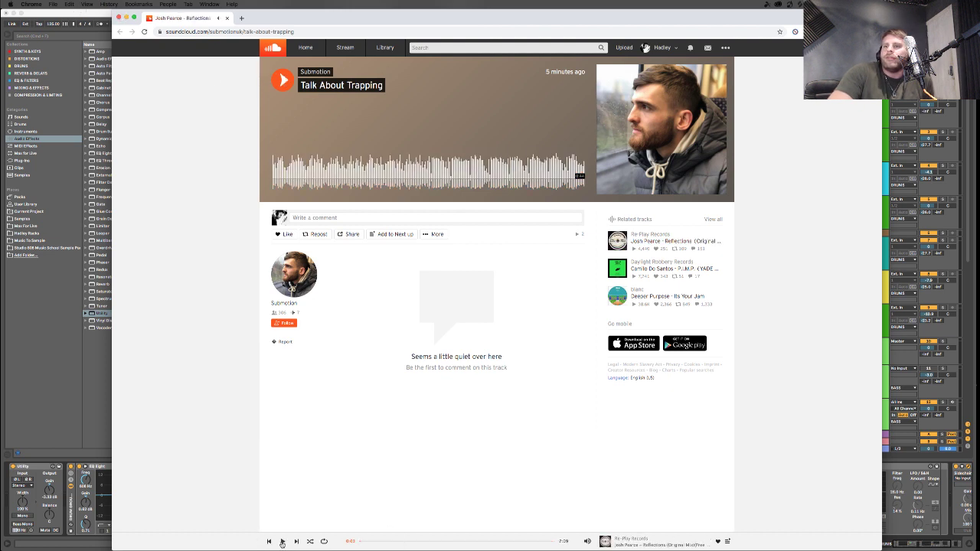
Close the Talk About Trapping page and return to Ableton Live, showing the bass and music tracks lower in the arrangement.
{"action": "left_click", "coordinate": [119, 18]}
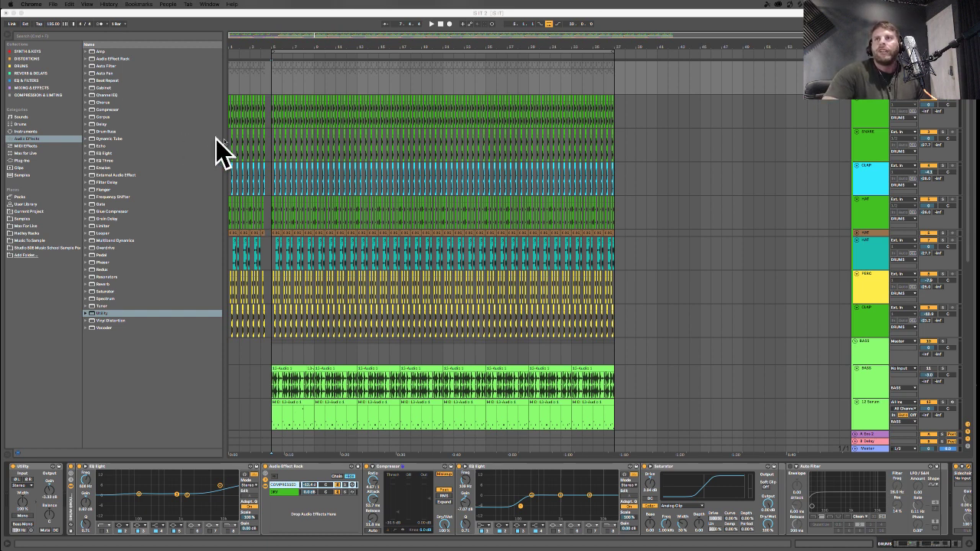
{"action": "scroll", "coordinate": [219, 153], "scroll_direction": "down", "scroll_amount": 5}
{"action": "left_click", "coordinate": [263, 139]}
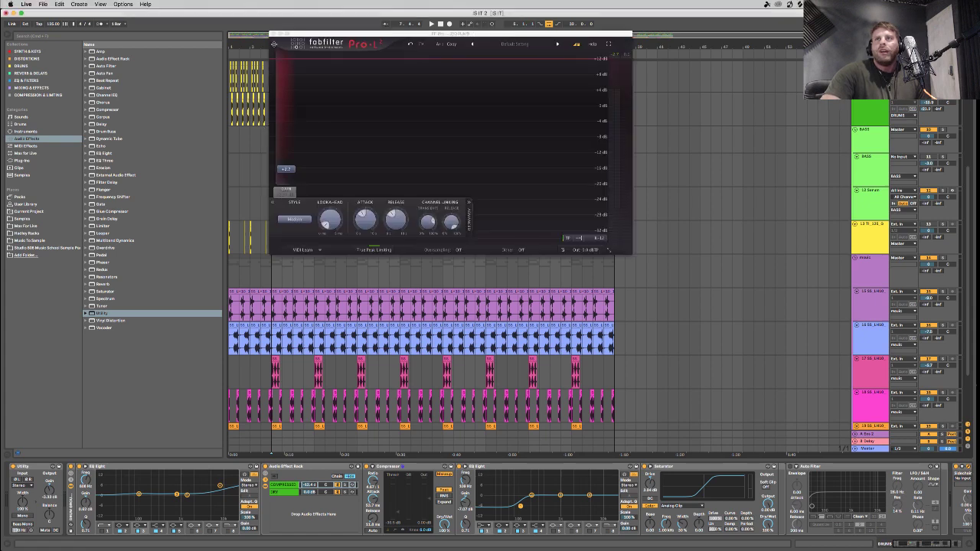
Close the Pro-L 2 window and inspect the device chains of the BASS group, its bass track, the yellow loop track and the music group.
{"action": "left_click", "coordinate": [274, 33]}
{"action": "left_click", "coordinate": [272, 137]}
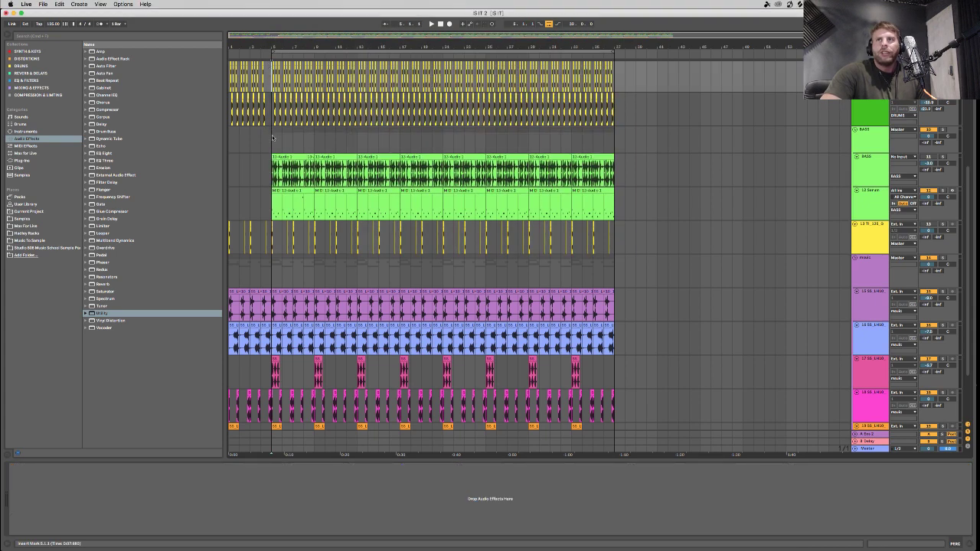
{"action": "left_click", "coordinate": [271, 119]}
{"action": "left_click", "coordinate": [269, 143]}
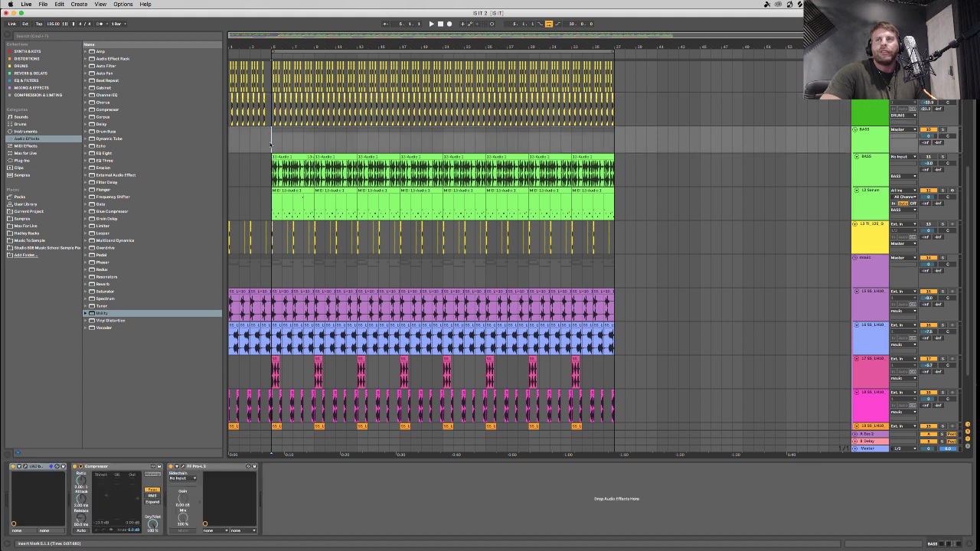
{"action": "left_click", "coordinate": [274, 181]}
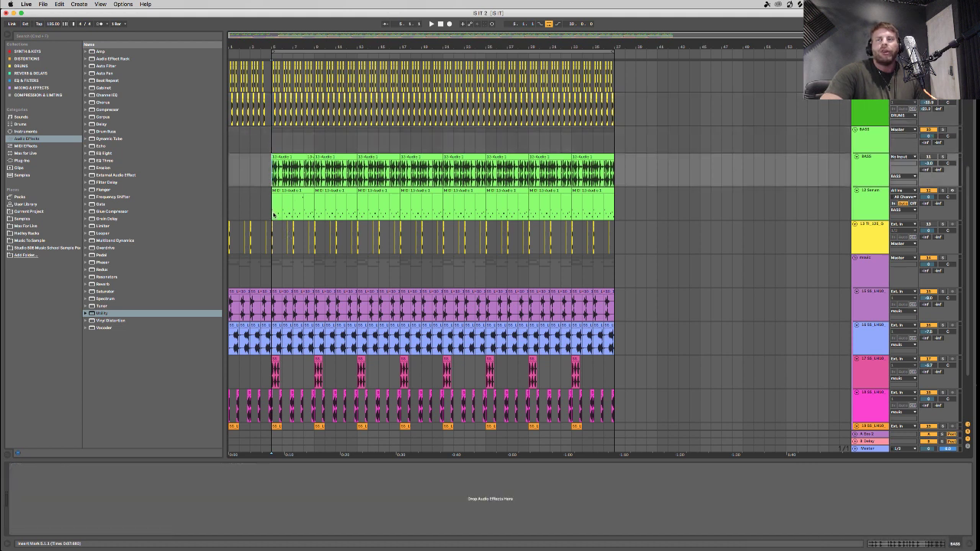
{"action": "left_click", "coordinate": [277, 213]}
{"action": "left_click", "coordinate": [279, 232]}
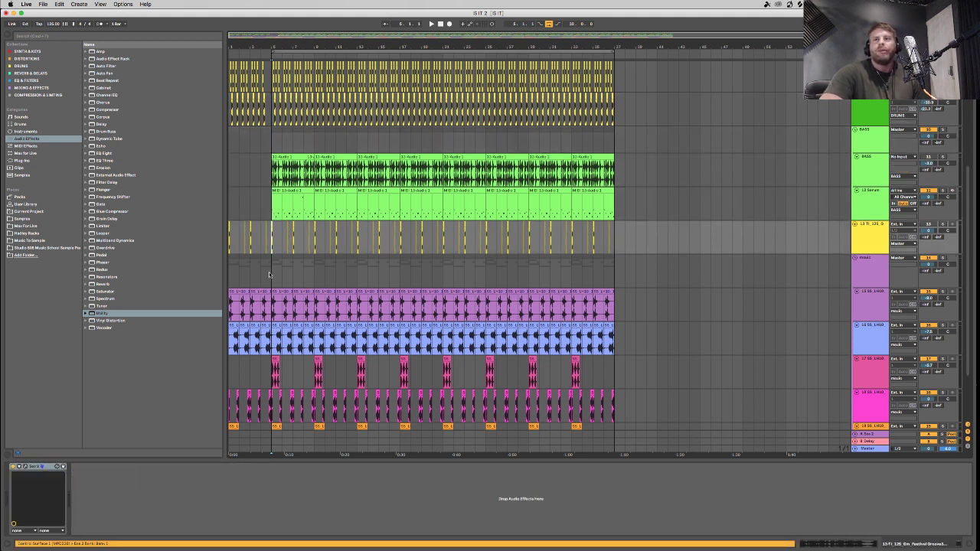
{"action": "left_click", "coordinate": [287, 277]}
{"action": "scroll", "coordinate": [288, 291], "scroll_direction": "down", "scroll_amount": 3}
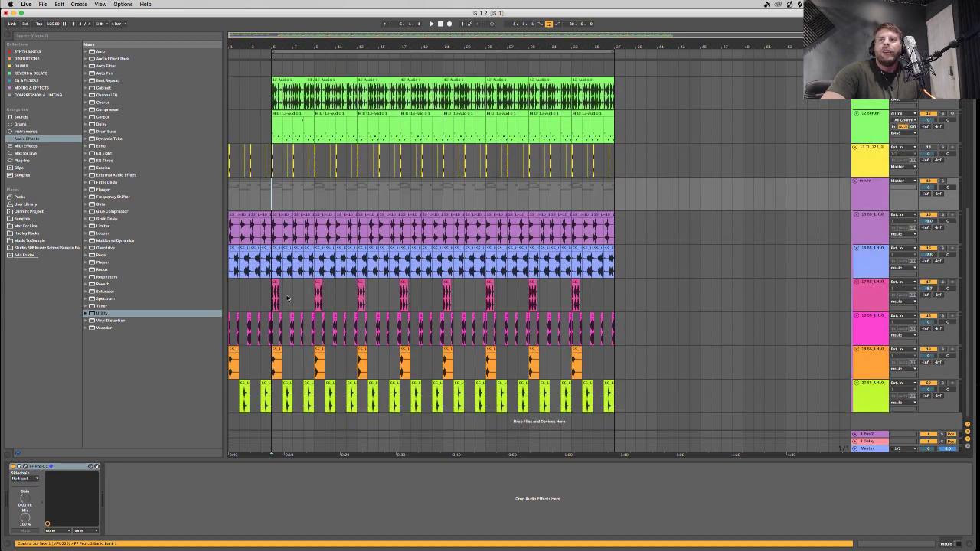
Return to the DRUMS group track and place the insert marker on it at bar 5, showing its device chain.
{"action": "scroll", "coordinate": [289, 302], "scroll_direction": "up", "scroll_amount": 5}
{"action": "left_click", "coordinate": [265, 75]}
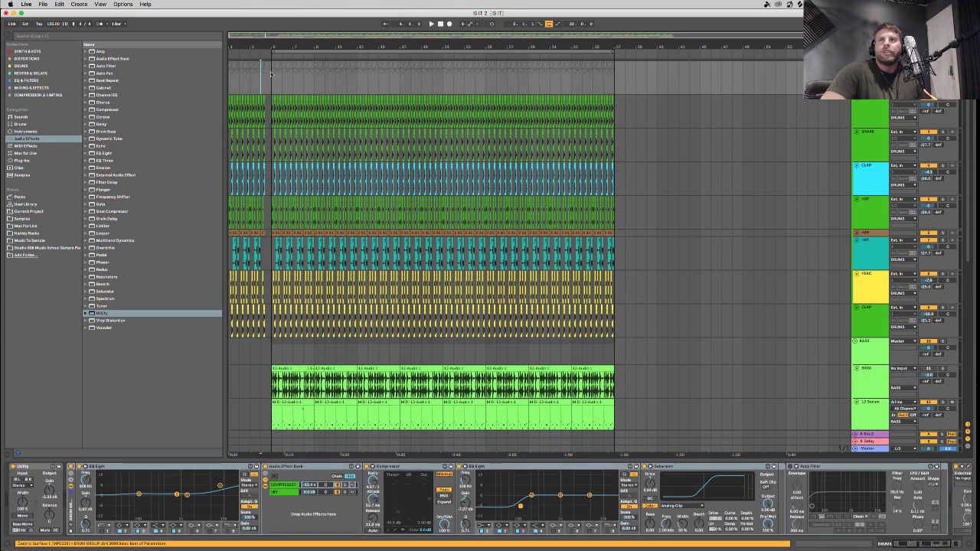
{"action": "left_click", "coordinate": [251, 77]}
{"action": "left_click", "coordinate": [238, 77]}
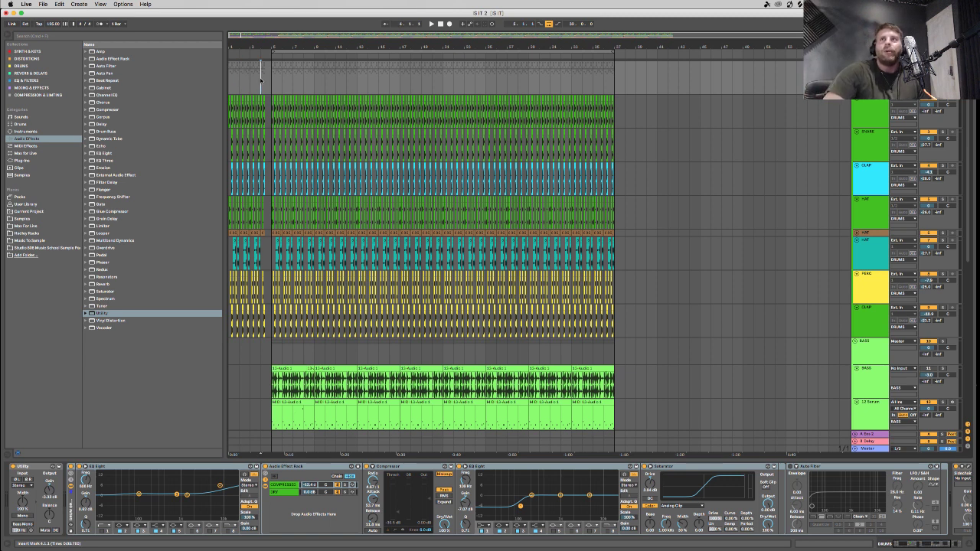
{"action": "left_click", "coordinate": [272, 82]}
{"action": "key", "text": "Left"}
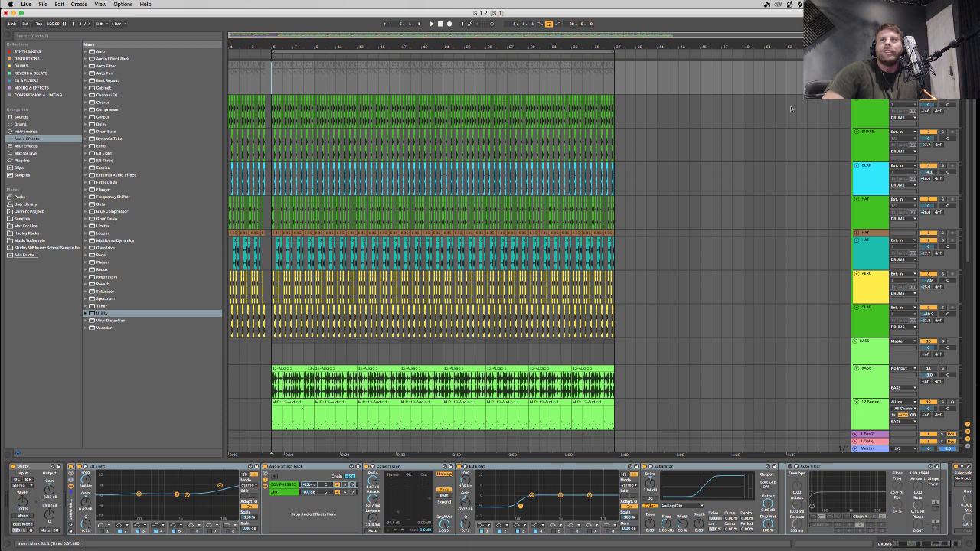
{"action": "key", "text": "Right"}
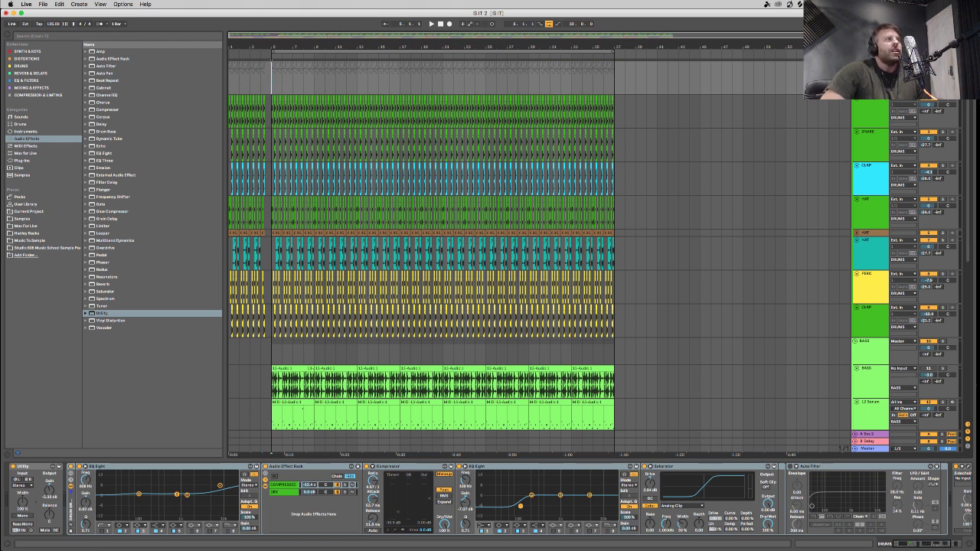